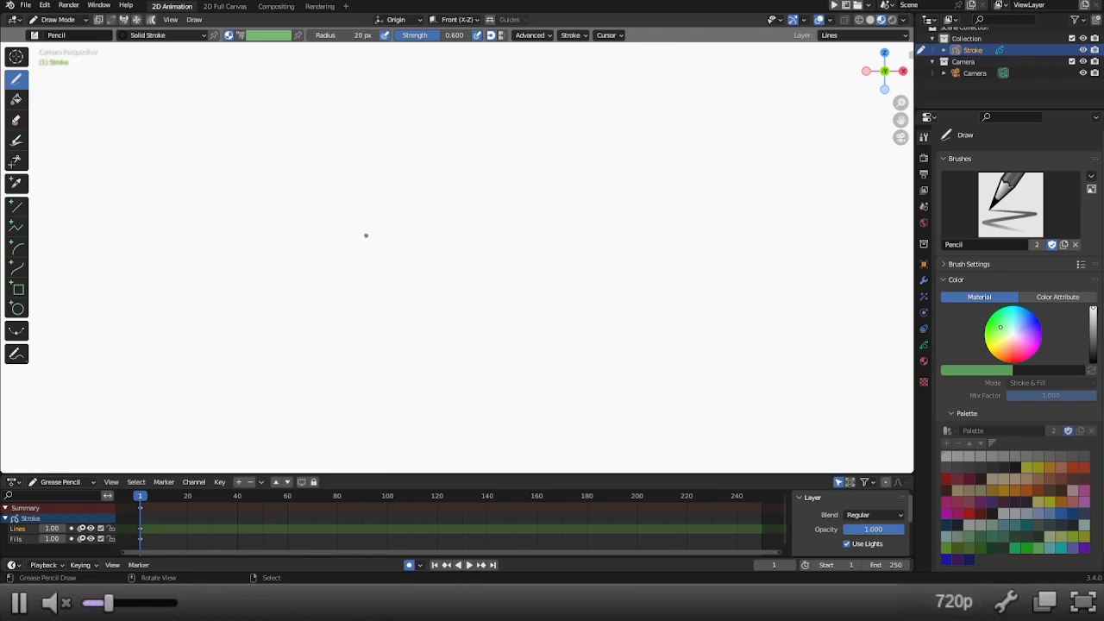
Step: Set the pencil's stroke post-processing to Smooth 1.000, 20 iterations and 2 subdivision steps
{"action": "left_click", "coordinate": [924, 345]}
{"action": "left_click", "coordinate": [571, 34]}
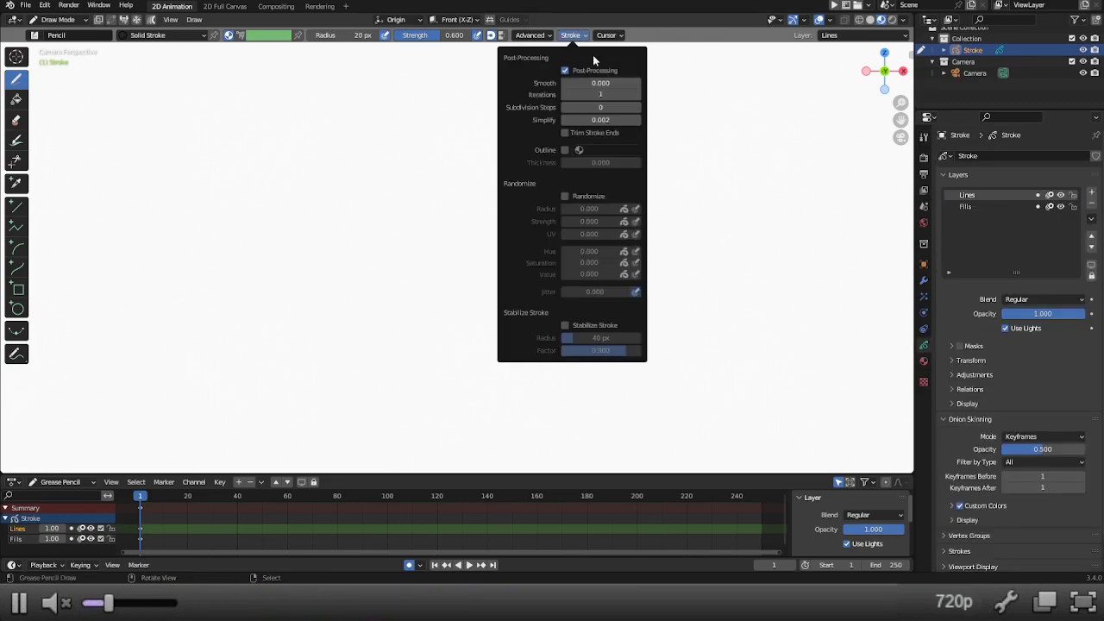
{"action": "left_click", "coordinate": [596, 95]}
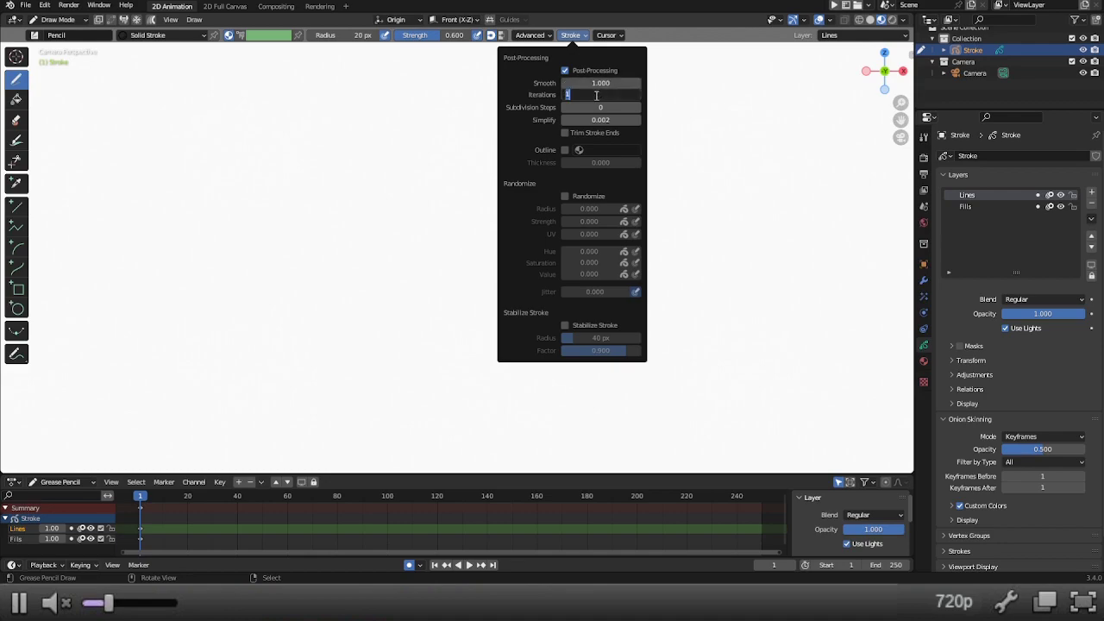
{"action": "type", "text": "20"}
{"action": "key", "text": "Return"}
{"action": "left_click", "coordinate": [598, 106]}
{"action": "type", "text": "2"}
{"action": "key", "text": "Return"}
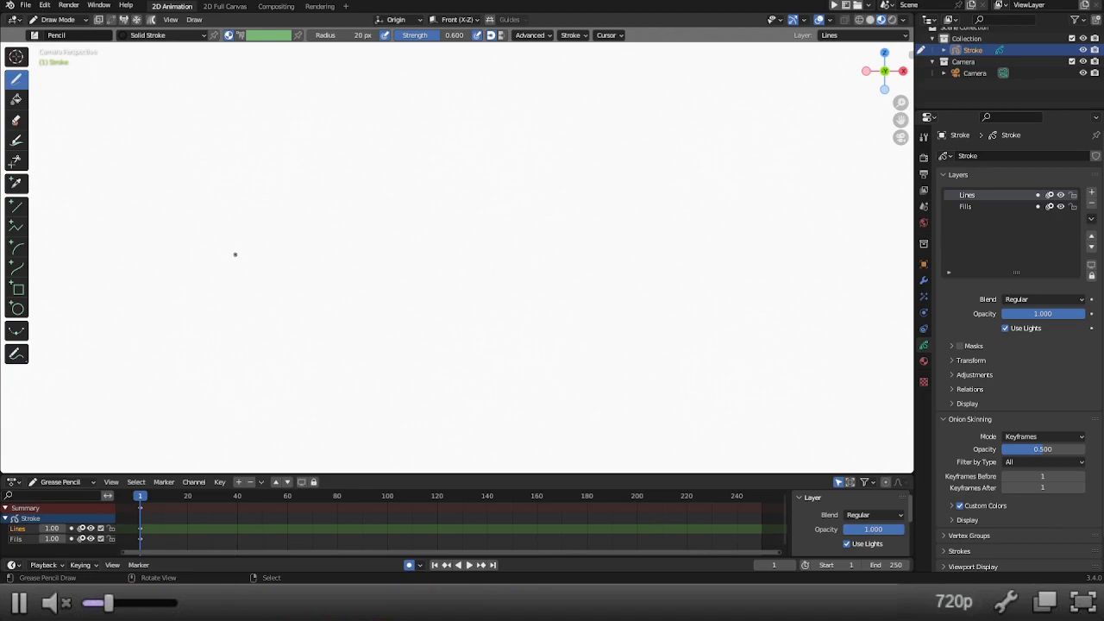
Step: Sketch the foot's sloping bottom line, and a stroke curving up around the toe and back over the foot
{"action": "left_click_drag", "start_coordinate": [235, 255], "coordinate": [556, 380]}
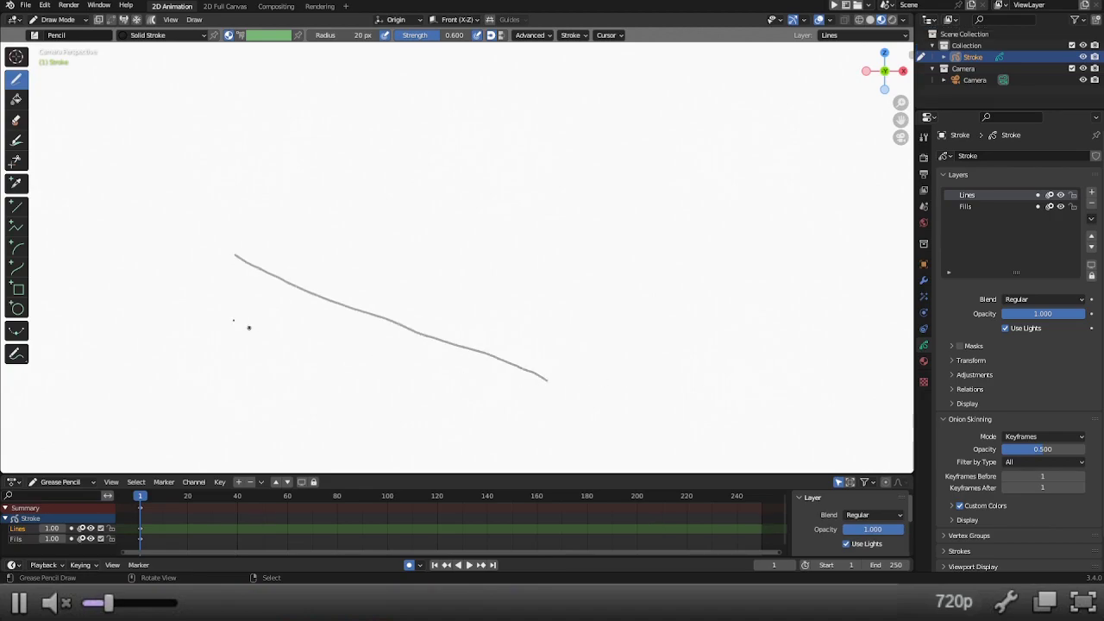
{"action": "scroll", "coordinate": [395, 323], "scroll_direction": "down", "scroll_amount": 1}
{"action": "middle_click_drag", "start_coordinate": [372, 294], "coordinate": [367, 305], "text": "shift"}
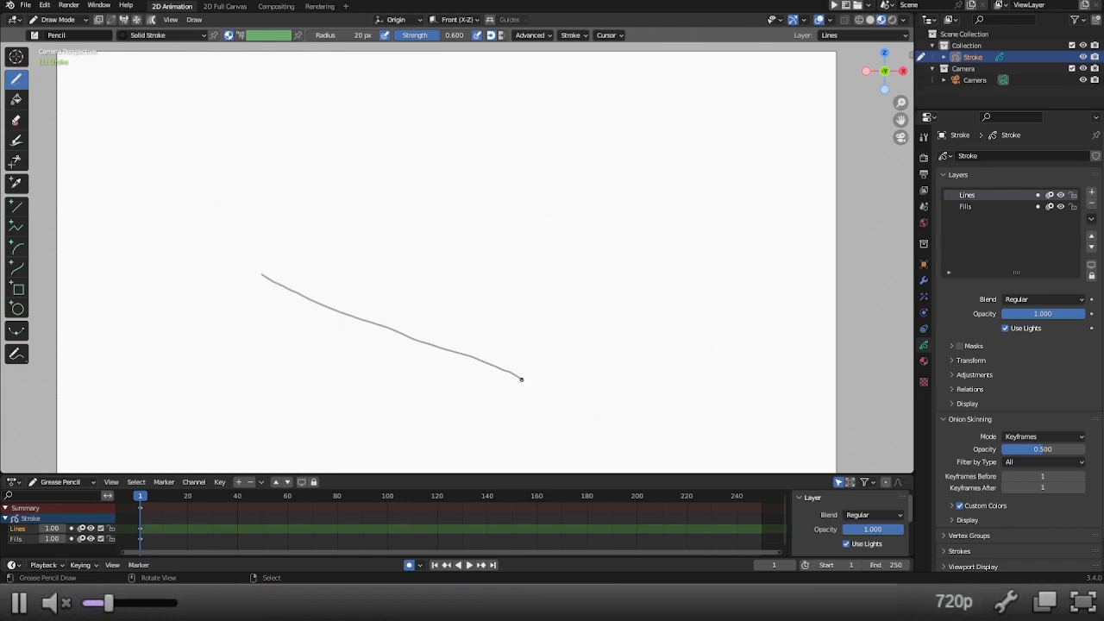
{"action": "mouse_move", "coordinate": [522, 376]}
{"action": "left_mouse_down"}
{"action": "mouse_move", "coordinate": [529, 319]}
{"action": "mouse_move", "coordinate": [519, 290]}
{"action": "mouse_move", "coordinate": [413, 242]}
{"action": "left_mouse_up"}
{"action": "key", "text": "ctrl+z"}
{"action": "mouse_move", "coordinate": [522, 377]}
{"action": "left_mouse_down"}
{"action": "mouse_move", "coordinate": [528, 297]}
{"action": "mouse_move", "coordinate": [511, 275]}
{"action": "mouse_move", "coordinate": [277, 172]}
{"action": "left_mouse_up"}
{"action": "middle_click_drag", "start_coordinate": [355, 223], "coordinate": [298, 309], "text": "shift"}
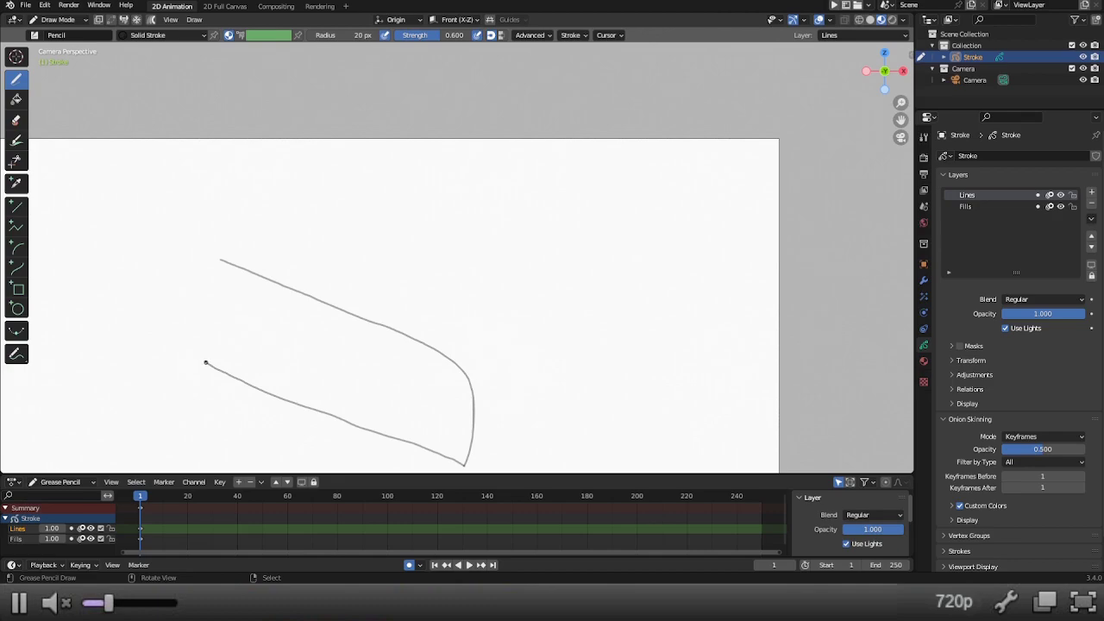
Step: Draw a nearly straight vertical line up from the heel end of the bottom line for the back of the leg
{"action": "left_click_drag", "start_coordinate": [205, 363], "coordinate": [291, 175]}
{"action": "key", "text": "ctrl+z"}
{"action": "left_click_drag", "start_coordinate": [205, 362], "coordinate": [229, 235]}
{"action": "key", "text": "ctrl+z"}
{"action": "left_click_drag", "start_coordinate": [204, 362], "coordinate": [208, 161]}
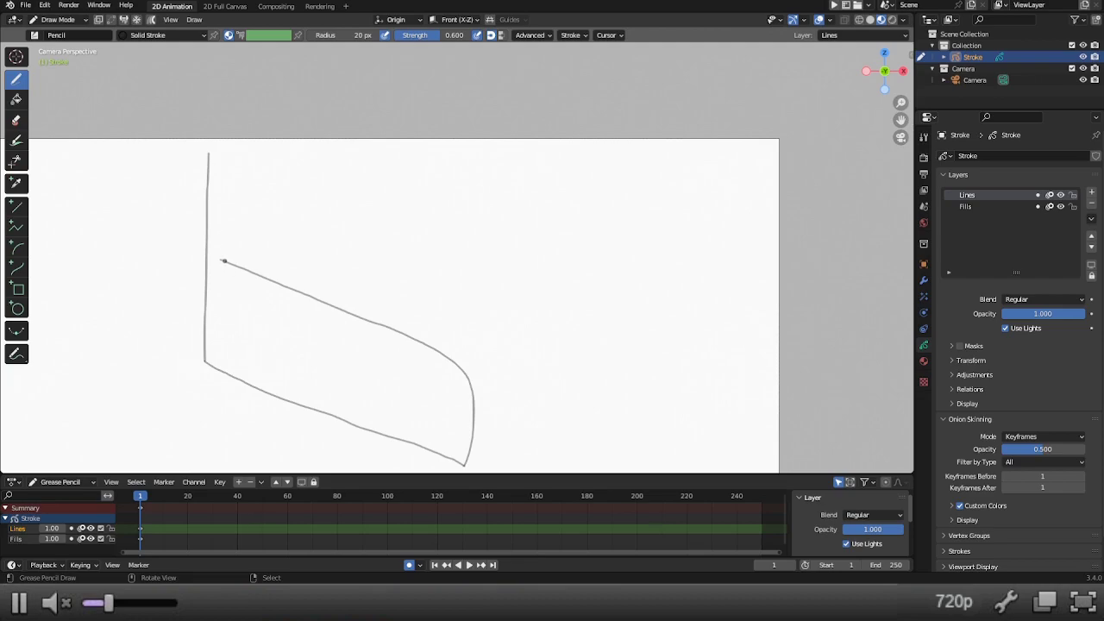
Step: Extend the foot's upper line past the heel line, and add a front leg line and a higher curve over the toe
{"action": "left_click_drag", "start_coordinate": [221, 259], "coordinate": [179, 243]}
{"action": "left_click_drag", "start_coordinate": [313, 293], "coordinate": [320, 160]}
{"action": "mouse_move", "coordinate": [470, 445]}
{"action": "left_mouse_down"}
{"action": "mouse_move", "coordinate": [484, 365]}
{"action": "mouse_move", "coordinate": [475, 321]}
{"action": "mouse_move", "coordinate": [452, 299]}
{"action": "left_mouse_up"}
{"action": "key", "text": "ctrl+z"}
{"action": "mouse_move", "coordinate": [473, 426]}
{"action": "left_mouse_down"}
{"action": "mouse_move", "coordinate": [467, 345]}
{"action": "mouse_move", "coordinate": [444, 321]}
{"action": "mouse_move", "coordinate": [407, 291]}
{"action": "mouse_move", "coordinate": [296, 249]}
{"action": "left_mouse_up"}
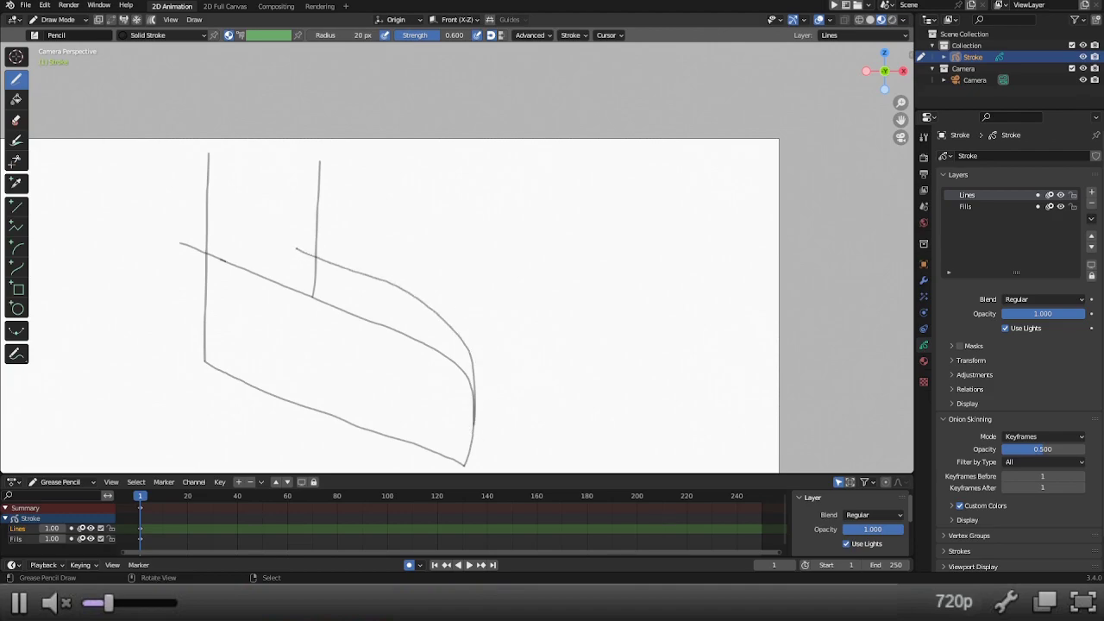
Step: Draw a straighter front leg line beside the first one, from the foot's lower inside curve up to the canvas edge, retrying until it looks straight
{"action": "key", "text": "shift"}
{"action": "mouse_move", "coordinate": [530, 393]}
{"action": "middle_mouse_down", "text": "shift"}
{"action": "mouse_move", "coordinate": [444, 335]}
{"action": "mouse_move", "coordinate": [549, 384]}
{"action": "middle_mouse_up", "text": "shift"}
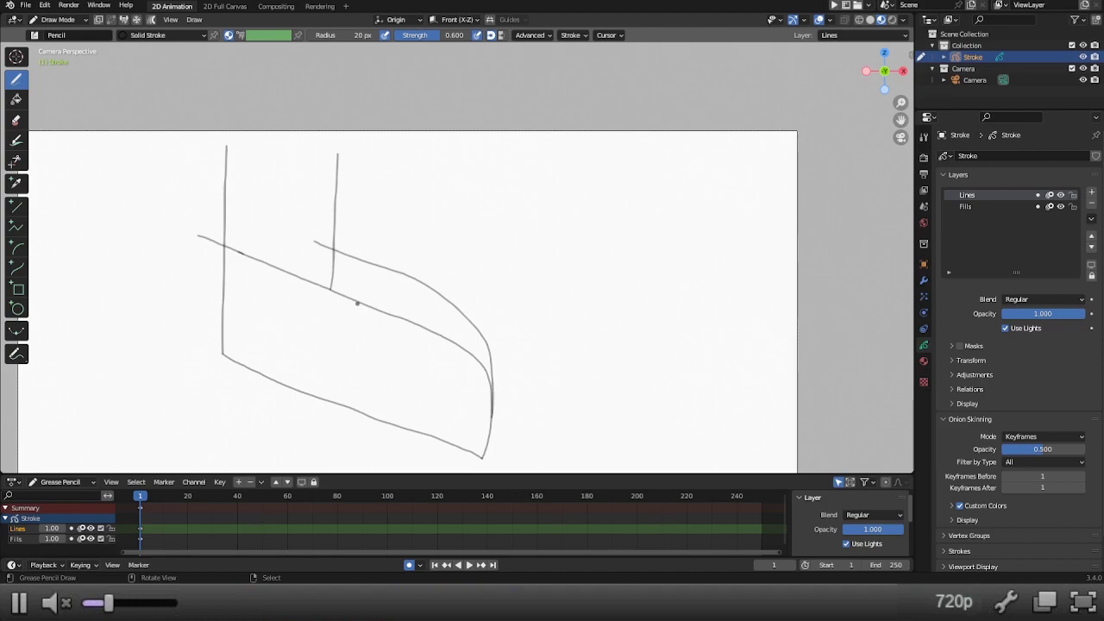
{"action": "left_click_drag", "start_coordinate": [362, 302], "coordinate": [368, 145]}
{"action": "key", "text": "ctrl+z"}
{"action": "left_click_drag", "start_coordinate": [361, 303], "coordinate": [357, 138]}
{"action": "key", "text": "ctrl+z"}
{"action": "left_click_drag", "start_coordinate": [365, 304], "coordinate": [375, 143]}
{"action": "key", "text": "ctrl+z"}
{"action": "left_click_drag", "start_coordinate": [364, 304], "coordinate": [369, 132]}
{"action": "key", "text": "ctrl+z"}
{"action": "left_click_drag", "start_coordinate": [363, 303], "coordinate": [365, 130]}
{"action": "key", "text": "ctrl+z"}
{"action": "left_click_drag", "start_coordinate": [363, 303], "coordinate": [373, 126]}
{"action": "key", "text": "ctrl+z"}
{"action": "left_click_drag", "start_coordinate": [364, 304], "coordinate": [366, 127]}
{"action": "key", "text": "ctrl+z"}
{"action": "left_click_drag", "start_coordinate": [363, 304], "coordinate": [377, 132]}
{"action": "key", "text": "ctrl+z"}
{"action": "left_click_drag", "start_coordinate": [364, 306], "coordinate": [375, 124]}
{"action": "key", "text": "ctrl+z"}
{"action": "left_click_drag", "start_coordinate": [364, 302], "coordinate": [365, 131]}
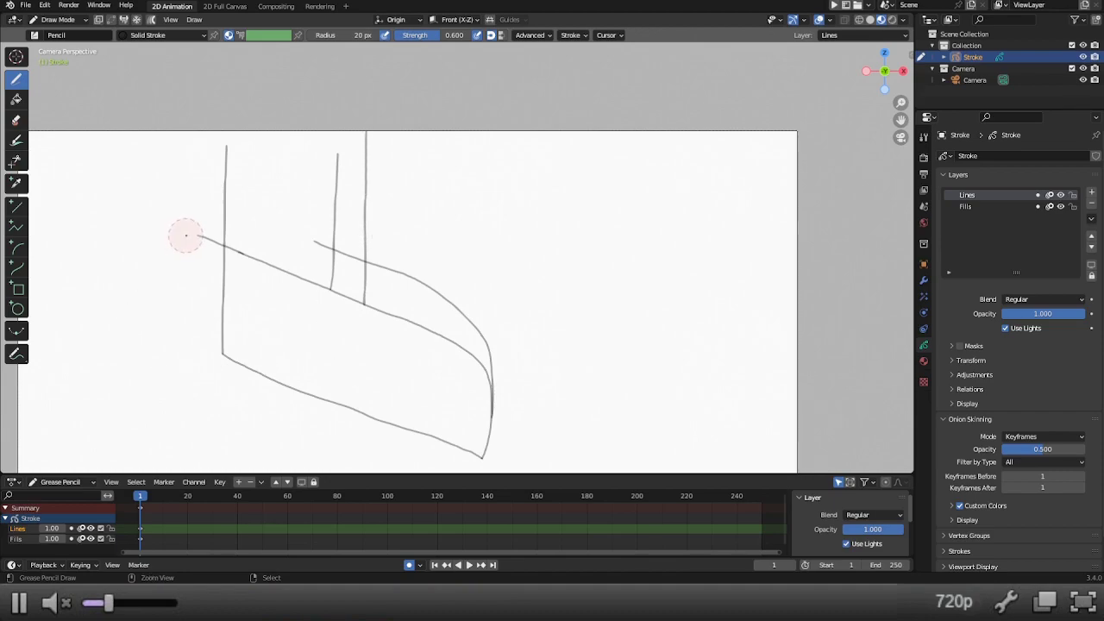
Step: Set the Erase tool to the Eraser Point brush with a 20 px radius, and return to the Draw tool
{"action": "left_click", "coordinate": [56, 19]}
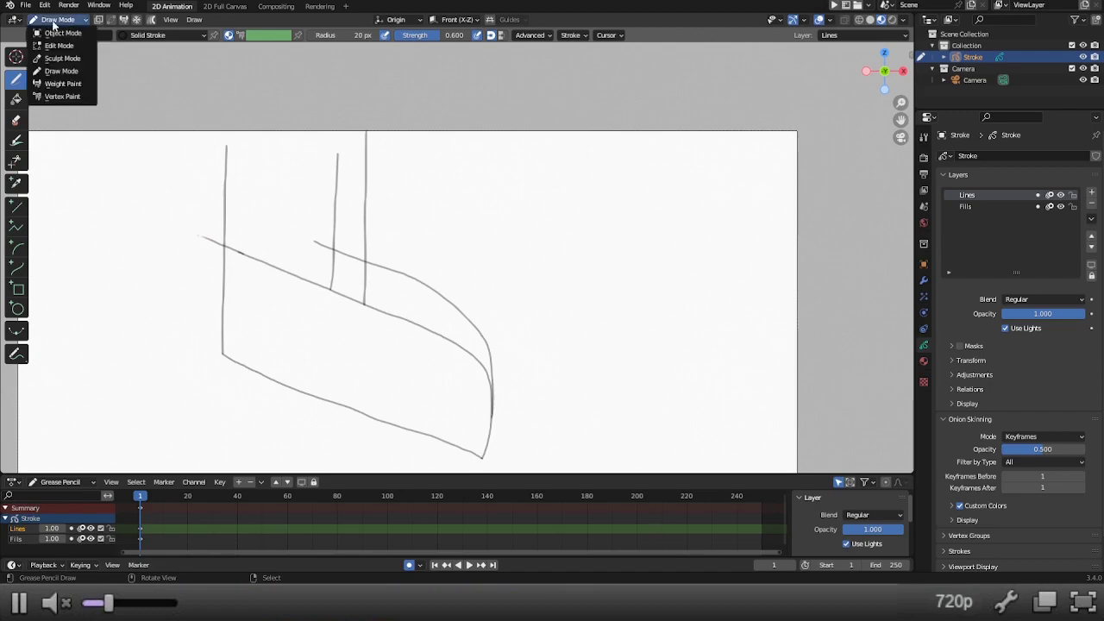
{"action": "left_click", "coordinate": [61, 71]}
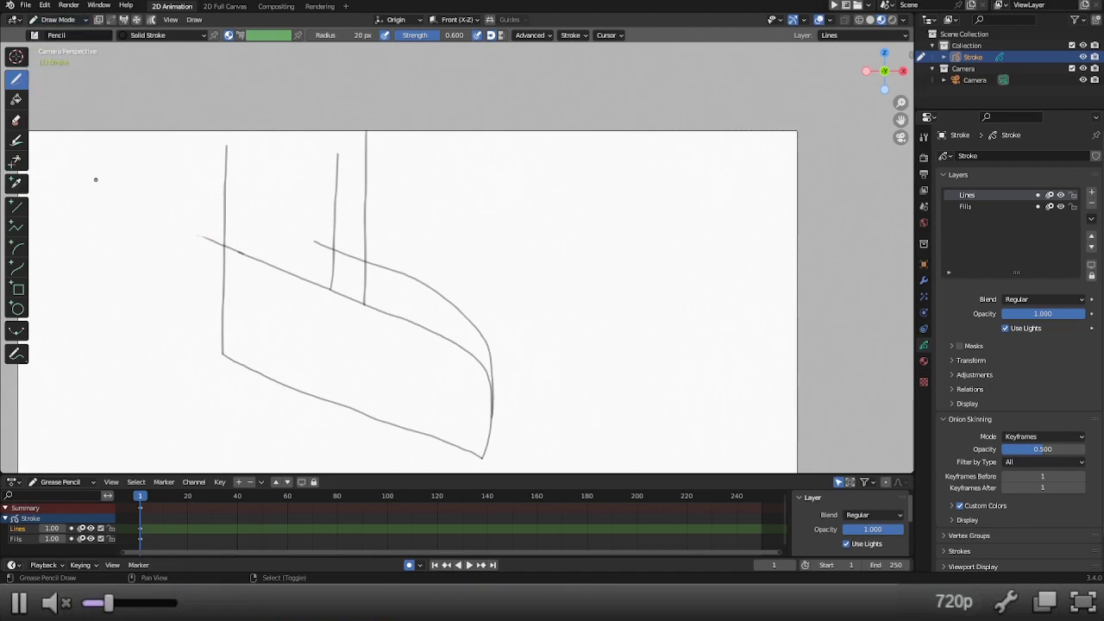
{"action": "key", "text": "shift+space"}
{"action": "left_click", "coordinate": [81, 202]}
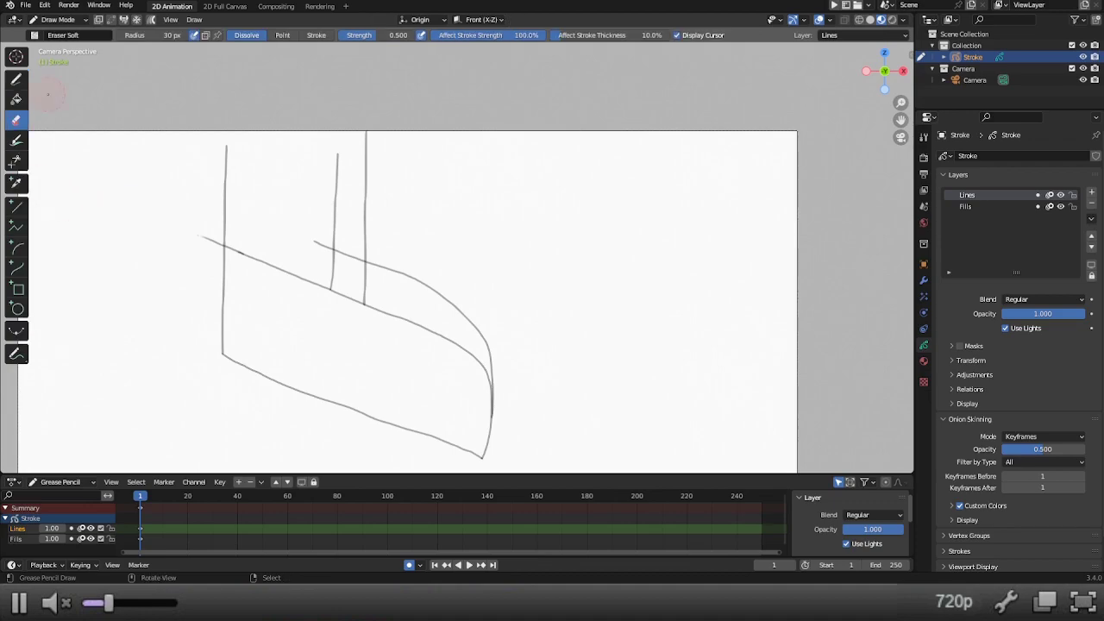
{"action": "left_click", "coordinate": [35, 36]}
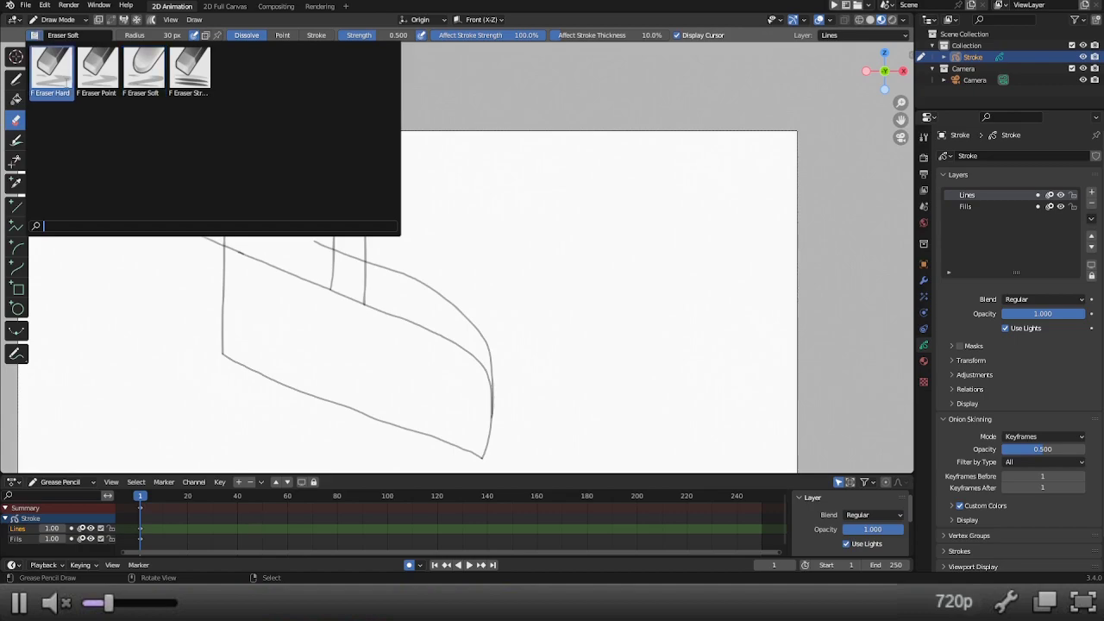
{"action": "left_click", "coordinate": [51, 69]}
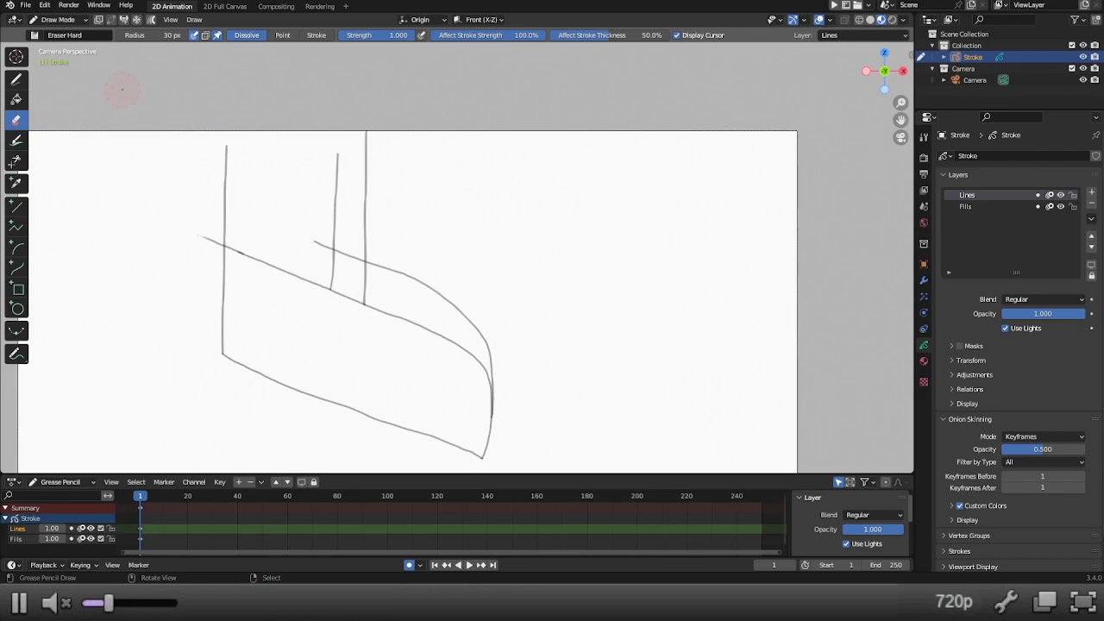
{"action": "left_click", "coordinate": [42, 36]}
{"action": "left_click", "coordinate": [96, 69]}
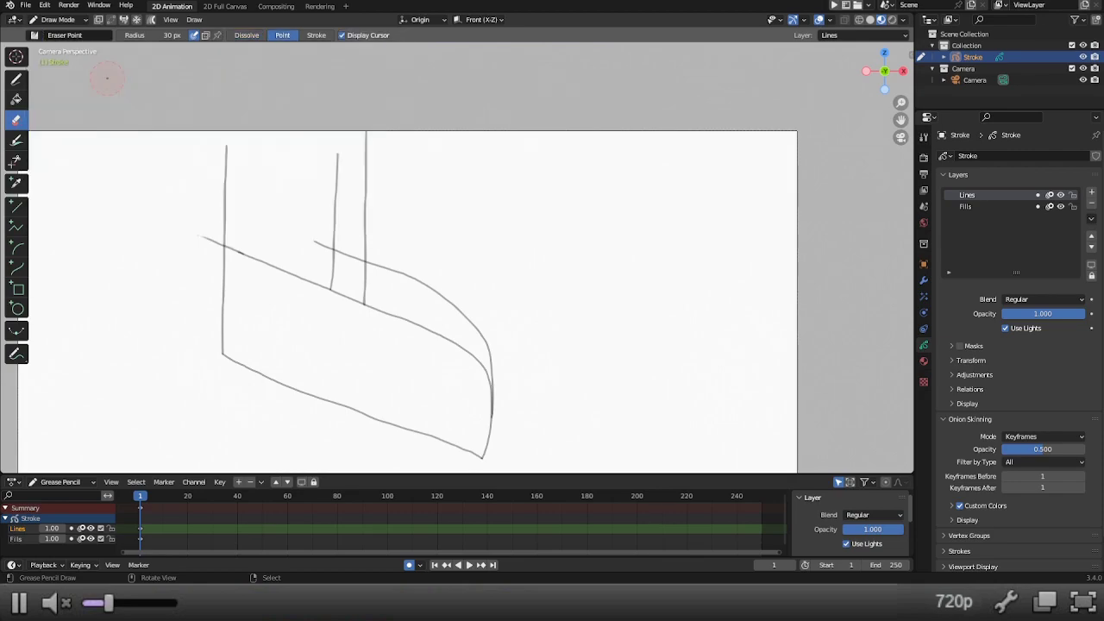
{"action": "key", "text": "f"}
{"action": "left_click", "coordinate": [114, 145]}
{"action": "key", "text": "shift+space"}
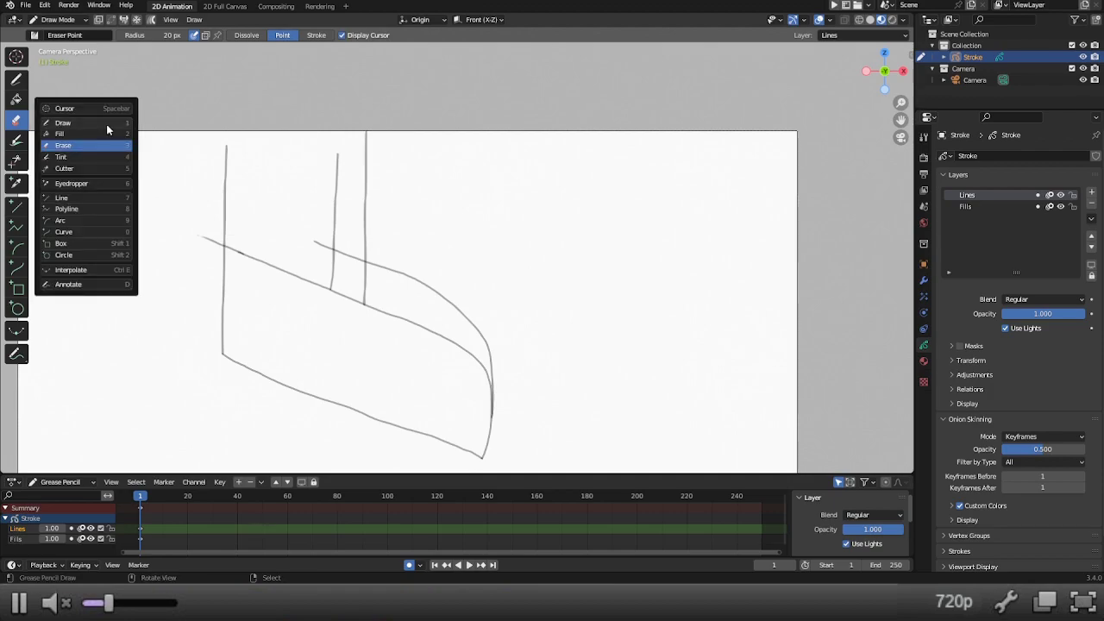
{"action": "left_click", "coordinate": [106, 125]}
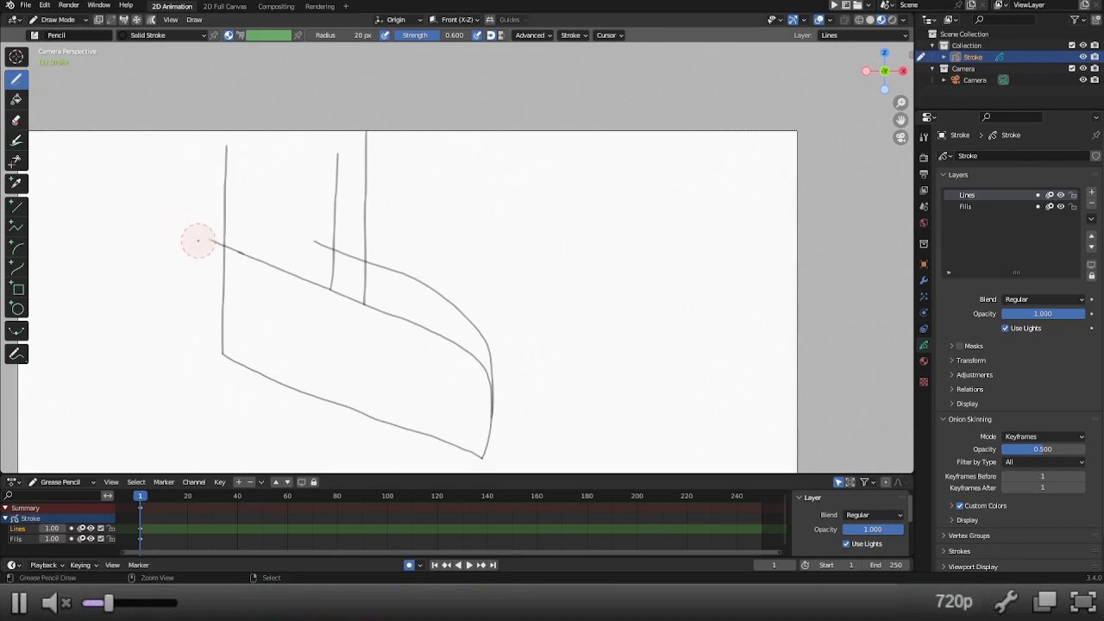
Step: Erase the end of the inside curve that overshoots the heel line with Eraser Point, and return to the Draw tool
{"action": "left_click", "coordinate": [24, 112]}
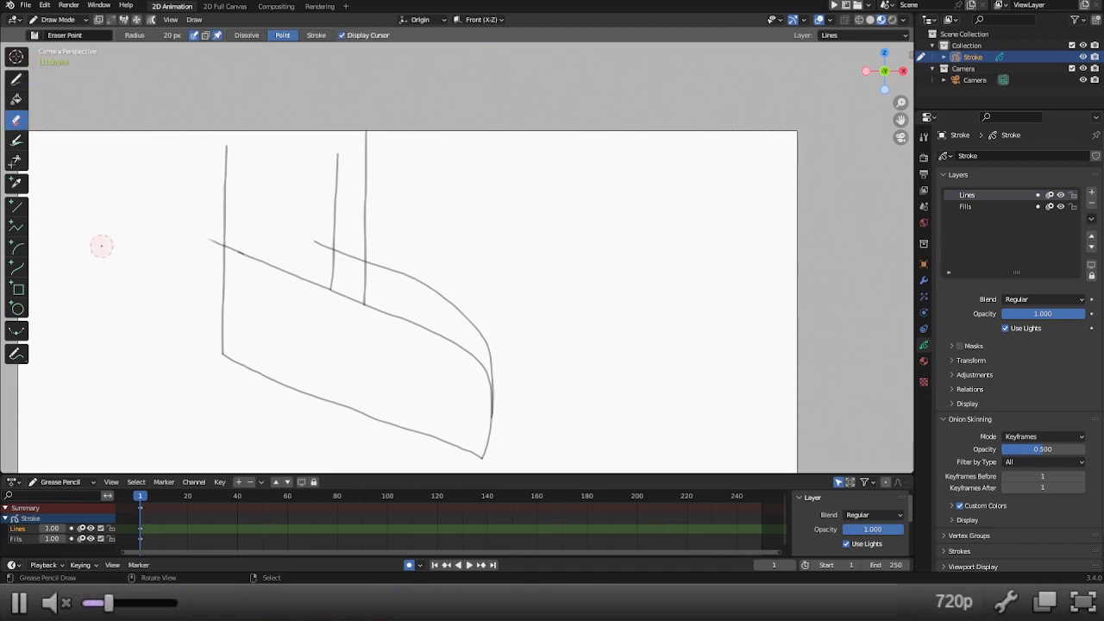
{"action": "left_click_drag", "start_coordinate": [170, 247], "coordinate": [209, 244]}
{"action": "left_click", "coordinate": [16, 79]}
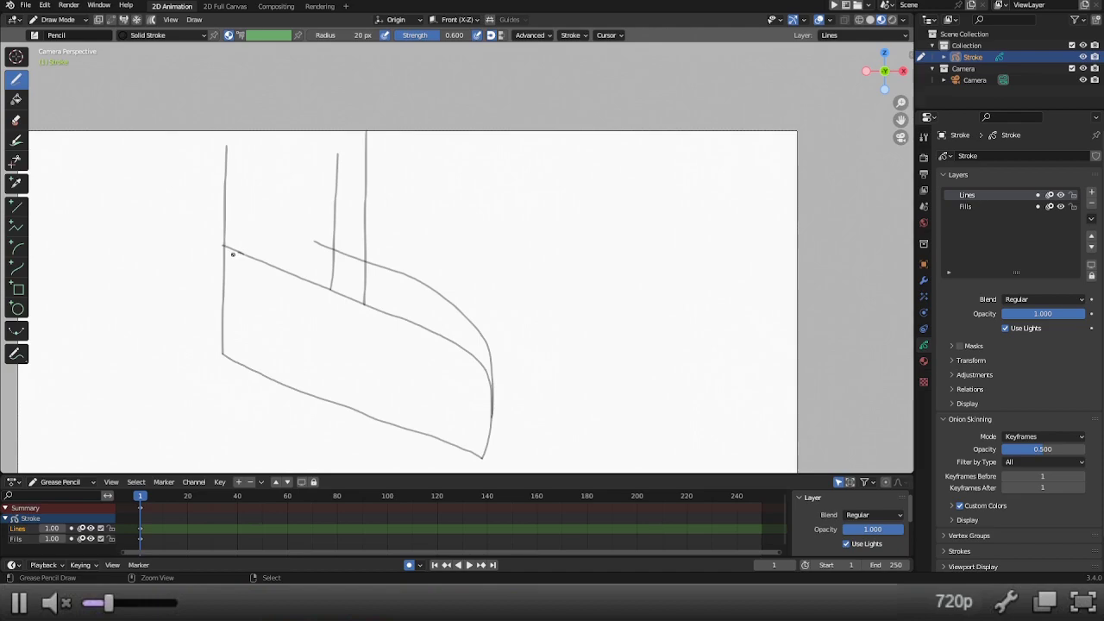
Step: Erase the extra construction lines inside the foot and leg, leaving only the outer outline
{"action": "mouse_move", "coordinate": [228, 247]}
{"action": "left_mouse_down", "text": "ctrl"}
{"action": "mouse_move", "coordinate": [301, 268]}
{"action": "mouse_move", "coordinate": [332, 254]}
{"action": "mouse_move", "coordinate": [323, 167]}
{"action": "mouse_move", "coordinate": [324, 181]}
{"action": "left_mouse_up", "text": "ctrl"}
{"action": "mouse_move", "coordinate": [335, 247]}
{"action": "left_mouse_down", "text": "ctrl"}
{"action": "mouse_move", "coordinate": [348, 256]}
{"action": "mouse_move", "coordinate": [342, 285]}
{"action": "mouse_move", "coordinate": [360, 303]}
{"action": "mouse_move", "coordinate": [366, 259]}
{"action": "mouse_move", "coordinate": [364, 304]}
{"action": "left_mouse_up", "text": "ctrl"}
{"action": "key", "text": "ctrl+z"}
{"action": "left_click_drag", "start_coordinate": [344, 296], "coordinate": [379, 311]}
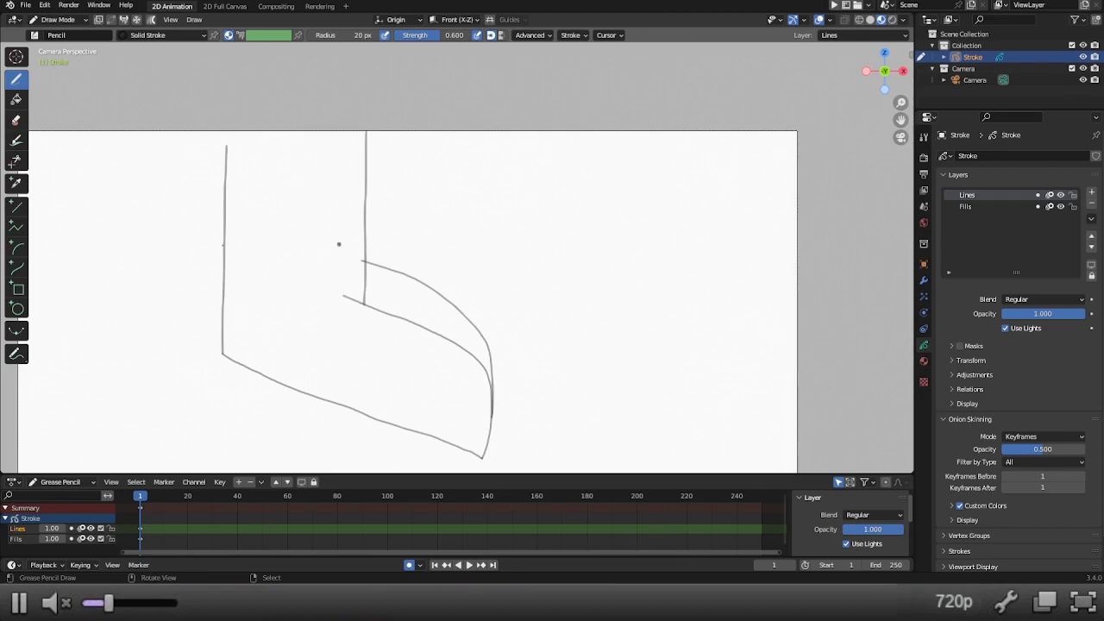
{"action": "mouse_move", "coordinate": [337, 301]}
{"action": "left_mouse_down", "text": "ctrl"}
{"action": "mouse_move", "coordinate": [411, 324]}
{"action": "mouse_move", "coordinate": [475, 375]}
{"action": "left_mouse_up", "text": "ctrl"}
{"action": "middle_click_drag", "start_coordinate": [537, 362], "coordinate": [518, 276], "text": "shift"}
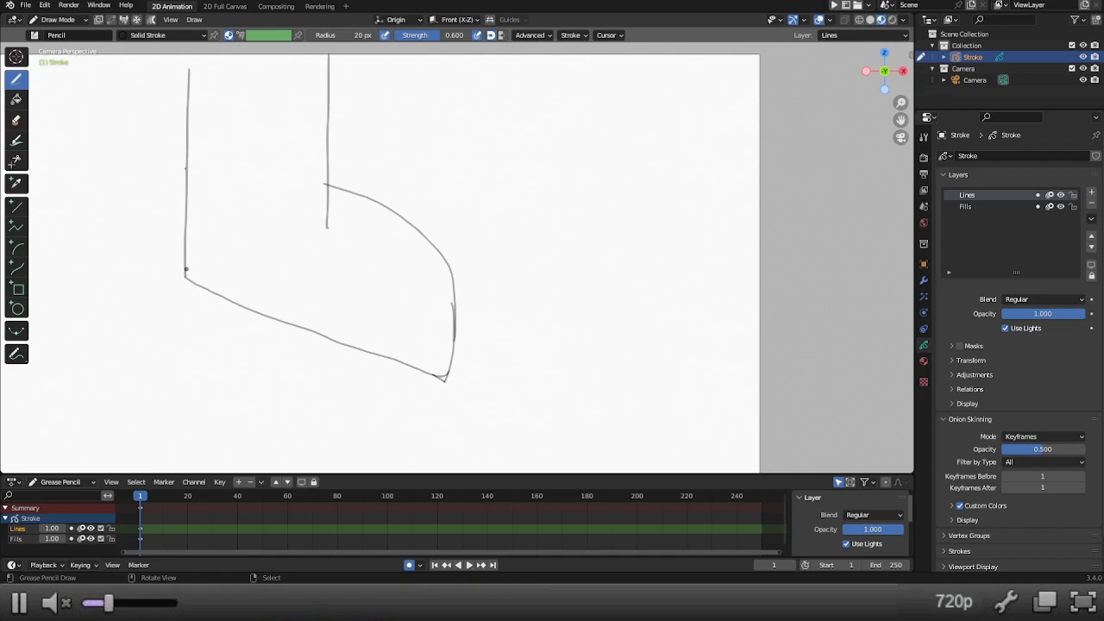
Step: Erase the front leg line's leftover tail below the ankle and tidy the joint with the toe curve
{"action": "middle_click_drag", "start_coordinate": [337, 184], "coordinate": [343, 234], "text": "shift"}
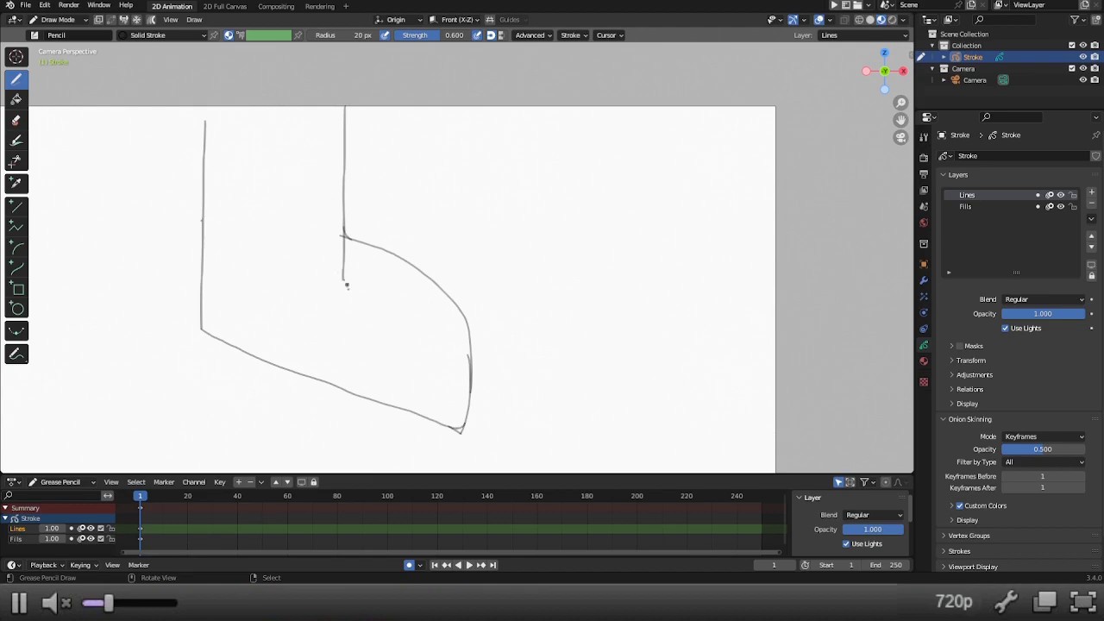
{"action": "left_click_drag", "start_coordinate": [330, 284], "coordinate": [343, 264], "text": "ctrl"}
{"action": "key", "text": "ctrl+z"}
{"action": "left_click_drag", "start_coordinate": [342, 271], "coordinate": [342, 266], "text": "ctrl"}
{"action": "left_click_drag", "start_coordinate": [344, 223], "coordinate": [344, 216], "text": "ctrl"}
Step: Draw a sole line from heel to toe just above the bottom edge and parallel to it, redoing it until smooth
{"action": "left_click_drag", "start_coordinate": [202, 325], "coordinate": [283, 352]}
{"action": "key", "text": "ctrl+z"}
{"action": "left_click_drag", "start_coordinate": [201, 319], "coordinate": [431, 408]}
{"action": "key", "text": "ctrl+z"}
{"action": "left_click_drag", "start_coordinate": [201, 319], "coordinate": [304, 357]}
{"action": "key", "text": "ctrl+z"}
{"action": "left_click_drag", "start_coordinate": [202, 317], "coordinate": [264, 349]}
{"action": "key", "text": "ctrl+z"}
{"action": "left_click_drag", "start_coordinate": [201, 319], "coordinate": [446, 414]}
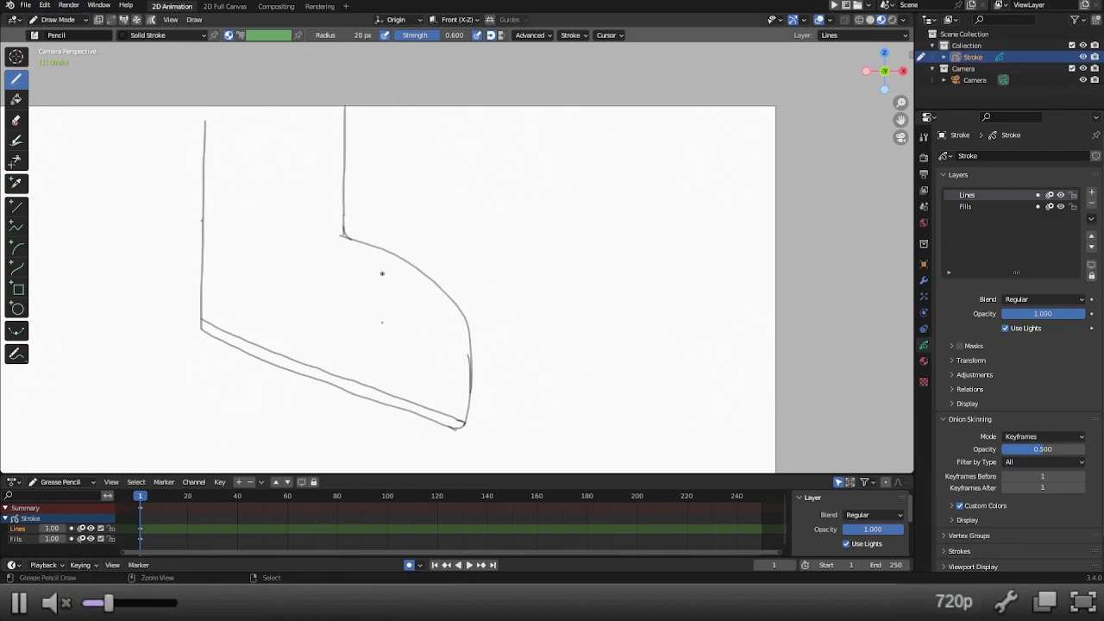
Step: Look at the camera's properties in Object Mode, return the Stroke object to Draw Mode, and undo a trial stroke inside the foot
{"action": "key", "text": "ctrl+Tab"}
{"action": "left_click", "coordinate": [290, 373]}
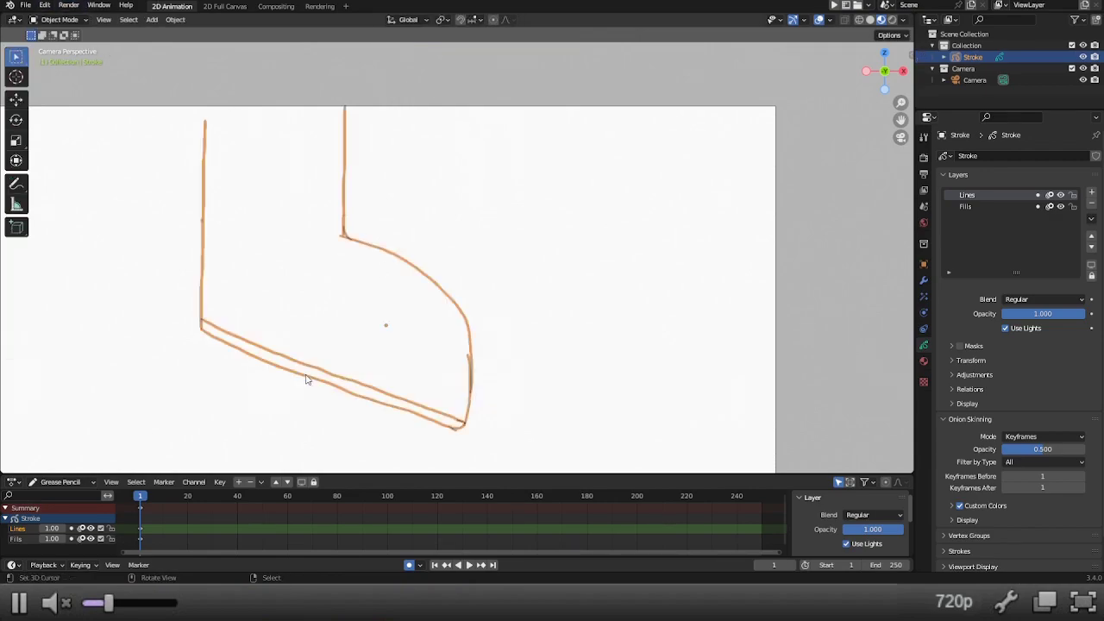
{"action": "left_click", "coordinate": [982, 84]}
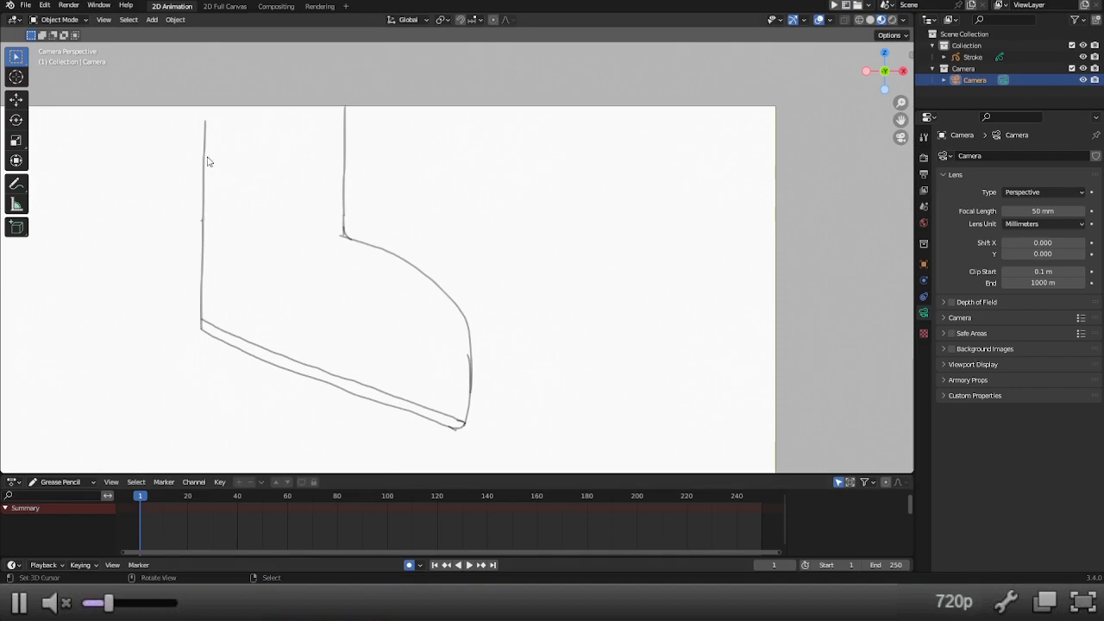
{"action": "left_click", "coordinate": [347, 233]}
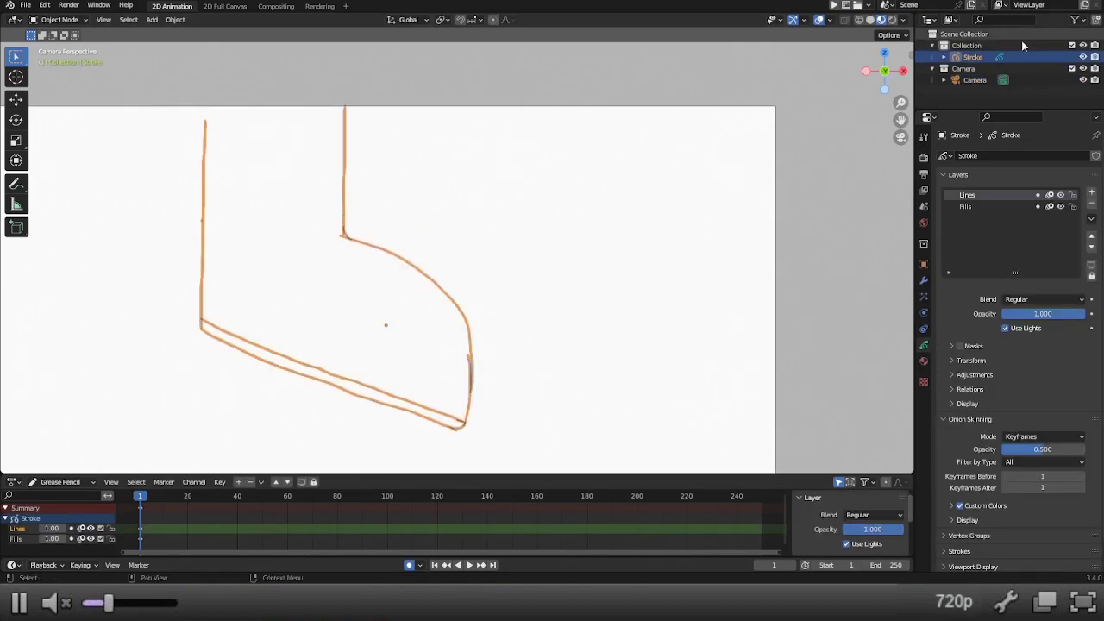
{"action": "key", "text": "ctrl+Tab"}
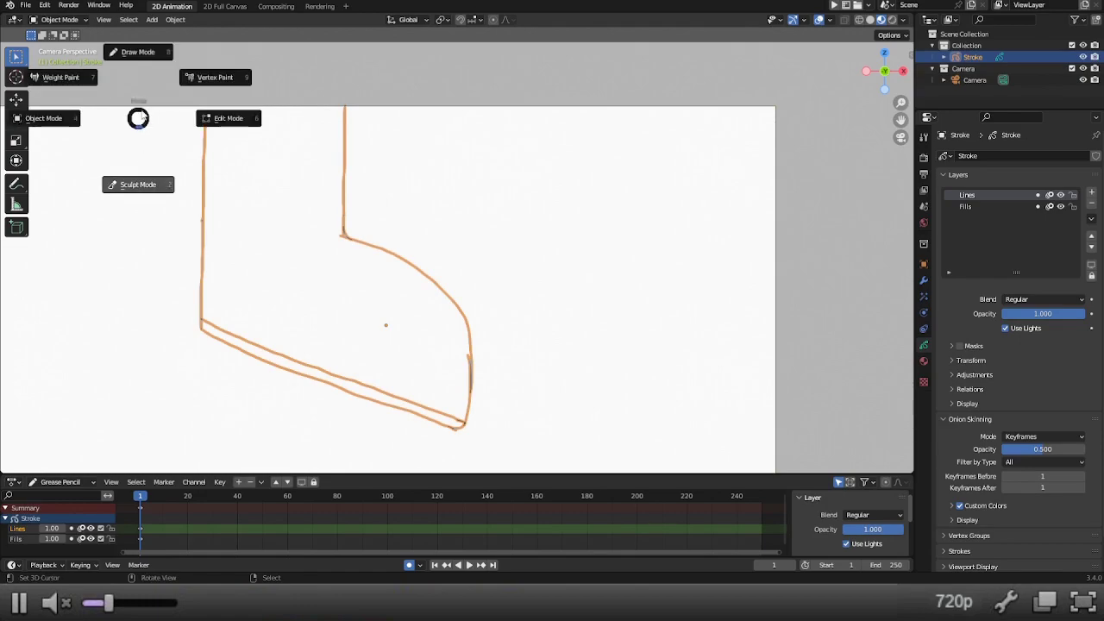
{"action": "left_click", "coordinate": [166, 76]}
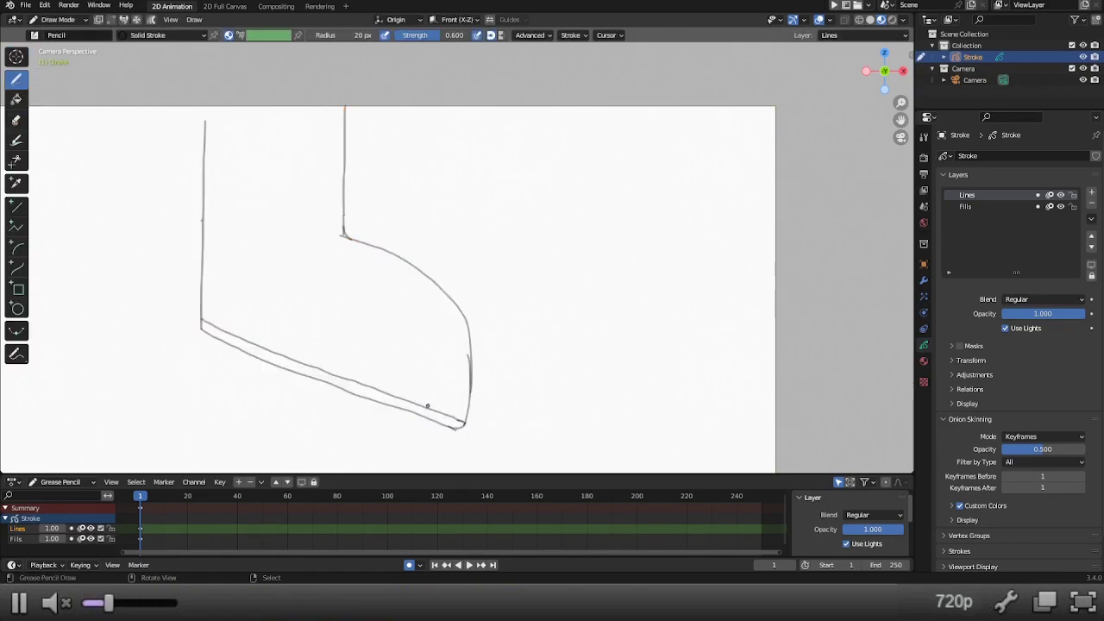
{"action": "mouse_move", "coordinate": [431, 396]}
{"action": "left_mouse_down"}
{"action": "mouse_move", "coordinate": [440, 357]}
{"action": "mouse_move", "coordinate": [405, 308]}
{"action": "mouse_move", "coordinate": [347, 260]}
{"action": "left_mouse_up"}
{"action": "key", "text": "ctrl+z"}
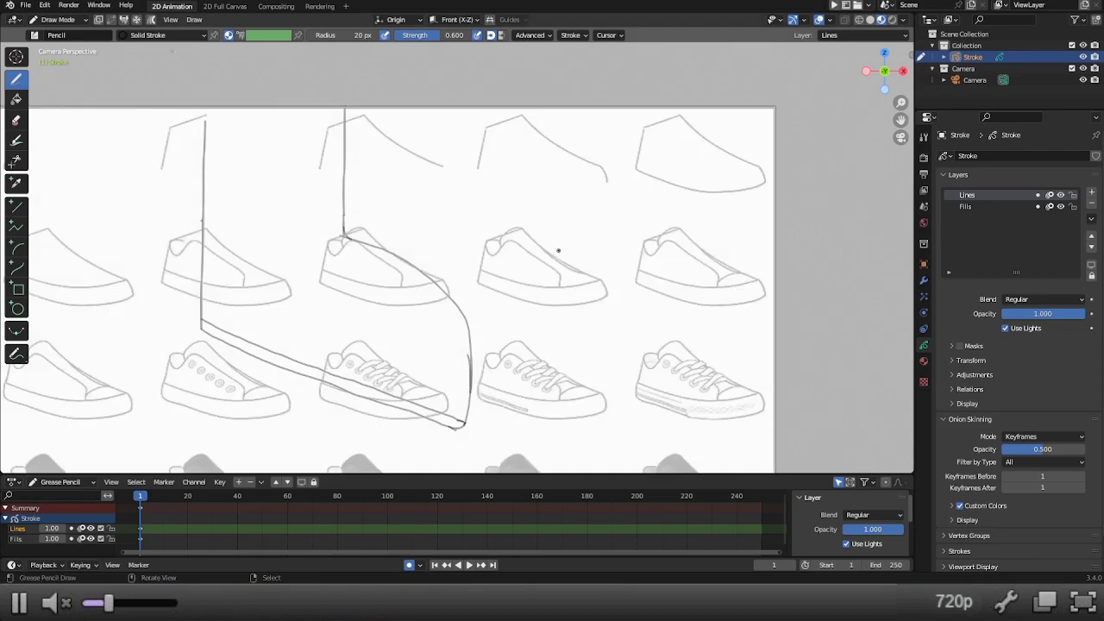
Step: Select the camera in Object Mode and set its background image's frame method to Fit
{"action": "key", "text": "ctrl+Tab"}
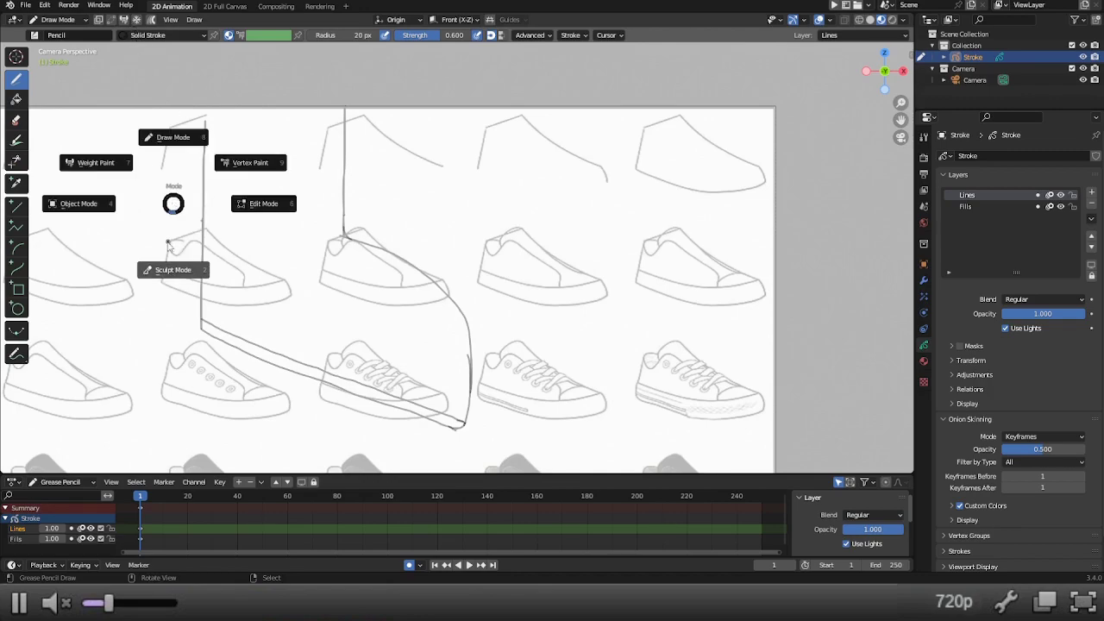
{"action": "left_click", "coordinate": [90, 201]}
{"action": "left_click", "coordinate": [973, 80]}
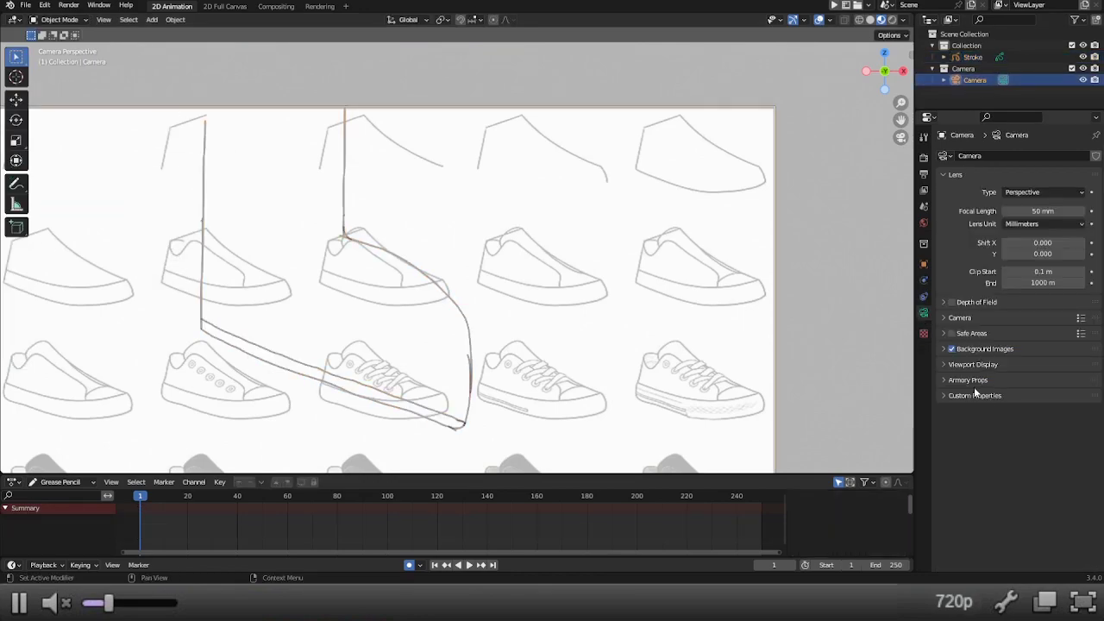
{"action": "left_click", "coordinate": [945, 348]}
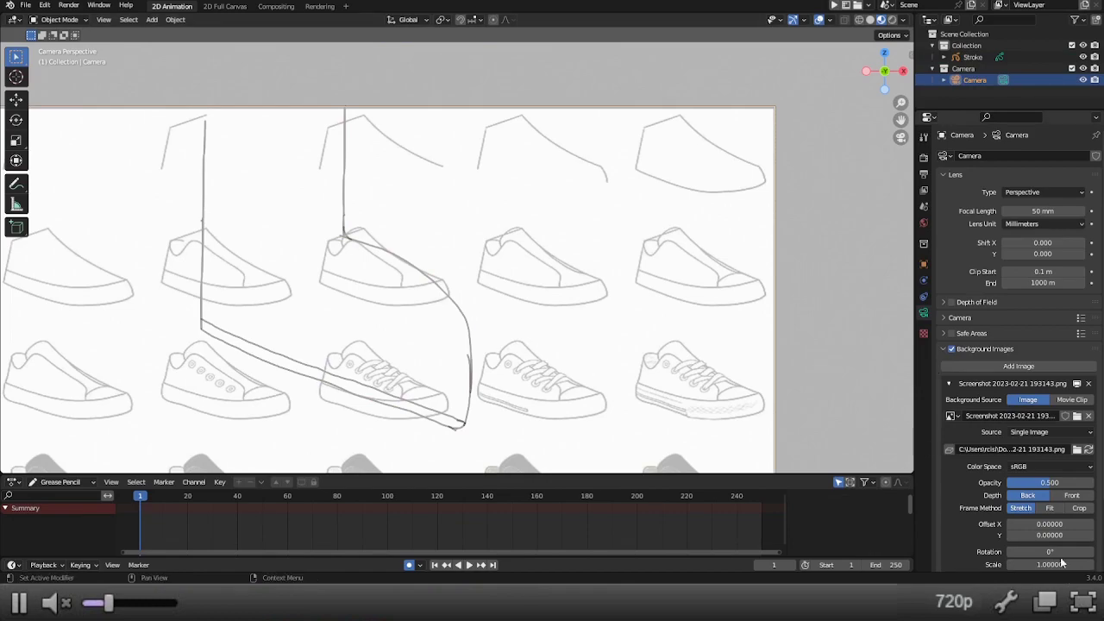
{"action": "left_click", "coordinate": [1050, 508]}
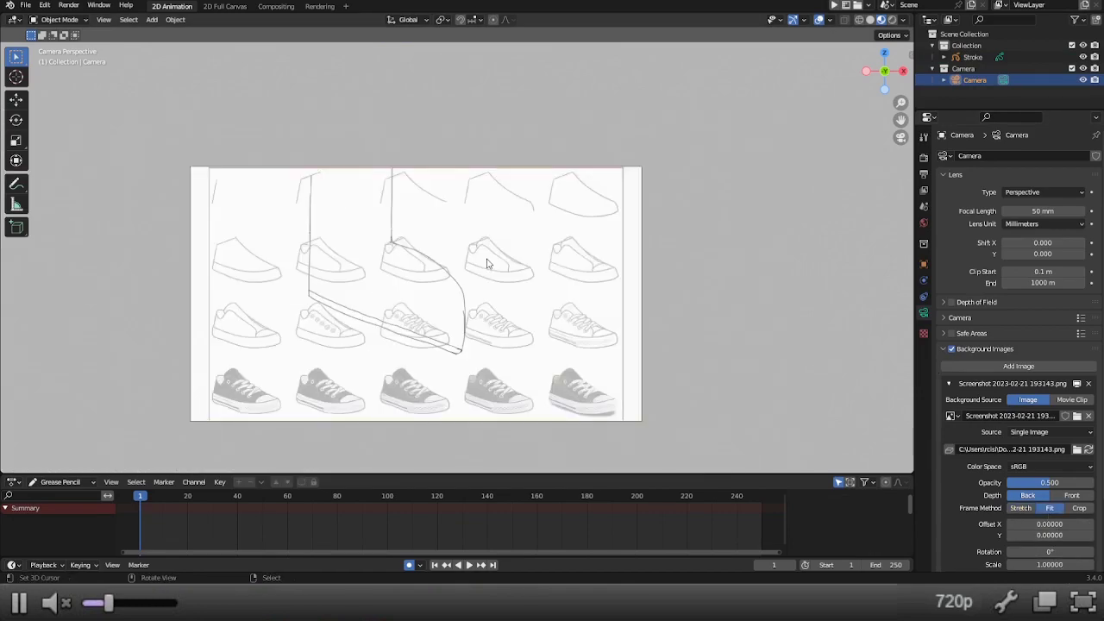
{"action": "scroll", "coordinate": [488, 261], "scroll_direction": "up", "scroll_amount": 1}
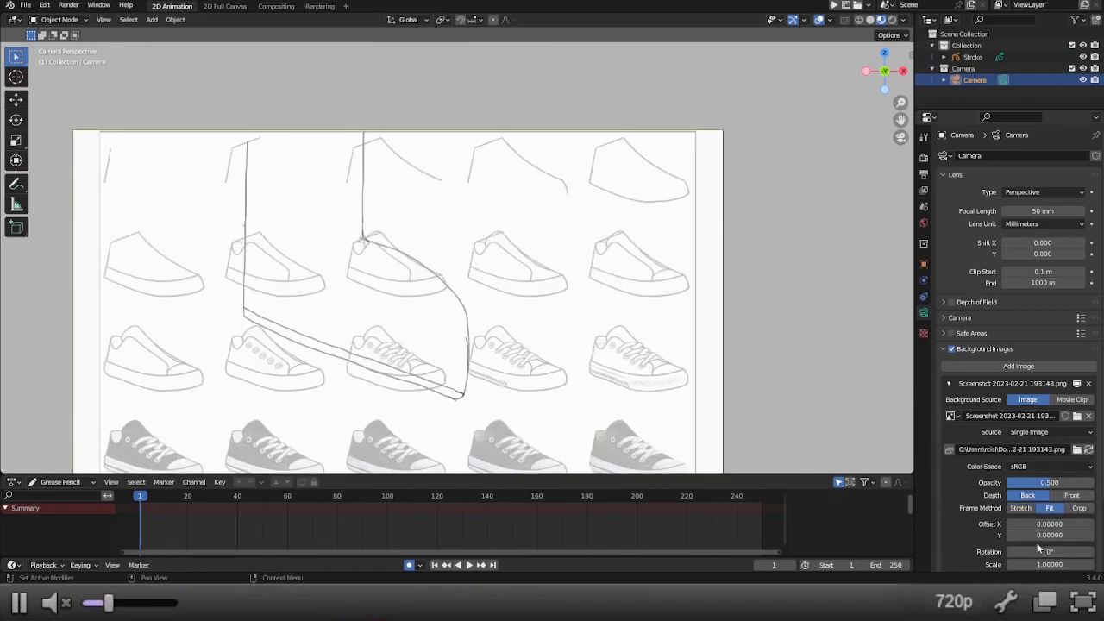
Step: Set the camera background image's Offset X to 0.295, Offset Y to 0.22 and Scale to 0.475 so it sits beside the shoe
{"action": "left_click_drag", "start_coordinate": [1035, 523], "coordinate": [1087, 524]}
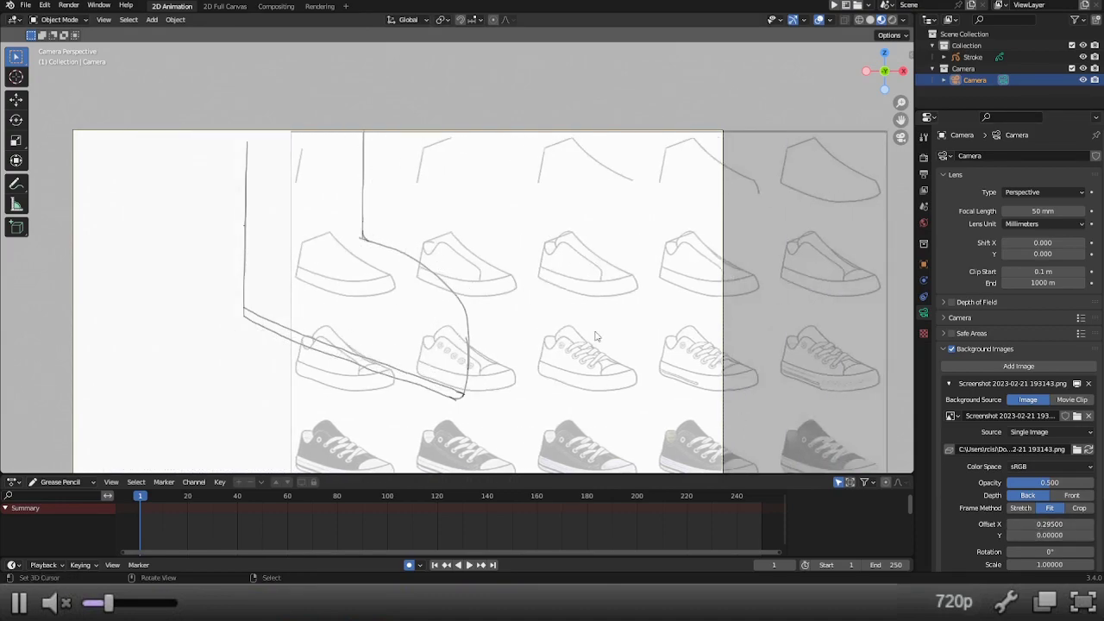
{"action": "left_click_drag", "start_coordinate": [1070, 566], "coordinate": [1082, 535]}
{"action": "scroll", "coordinate": [432, 414], "scroll_direction": "up", "scroll_amount": 2}
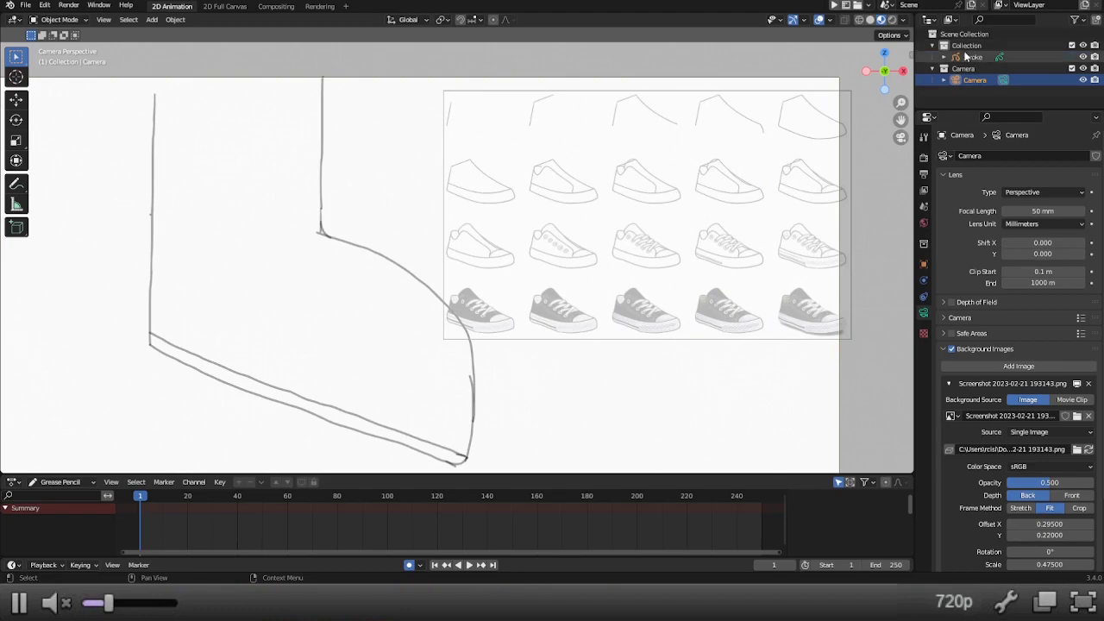
Step: Return the Stroke object to Draw Mode and draw a slanted toe seam plus a curved side-panel line from it back to the heel edge
{"action": "left_click", "coordinate": [971, 56]}
{"action": "key", "text": "ctrl+Tab"}
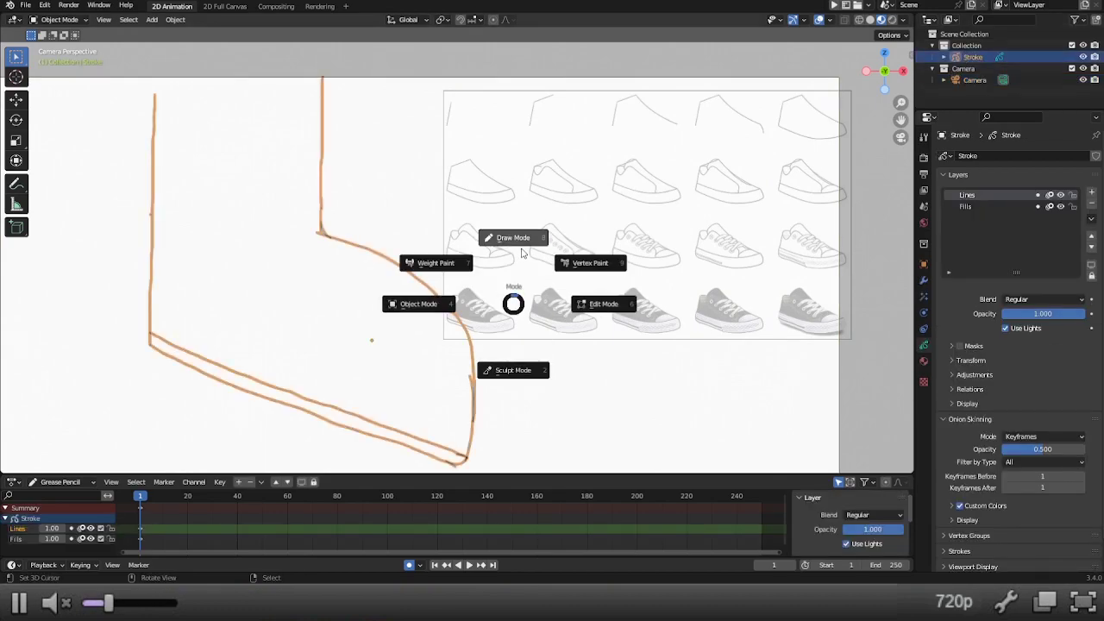
{"action": "left_click", "coordinate": [512, 239]}
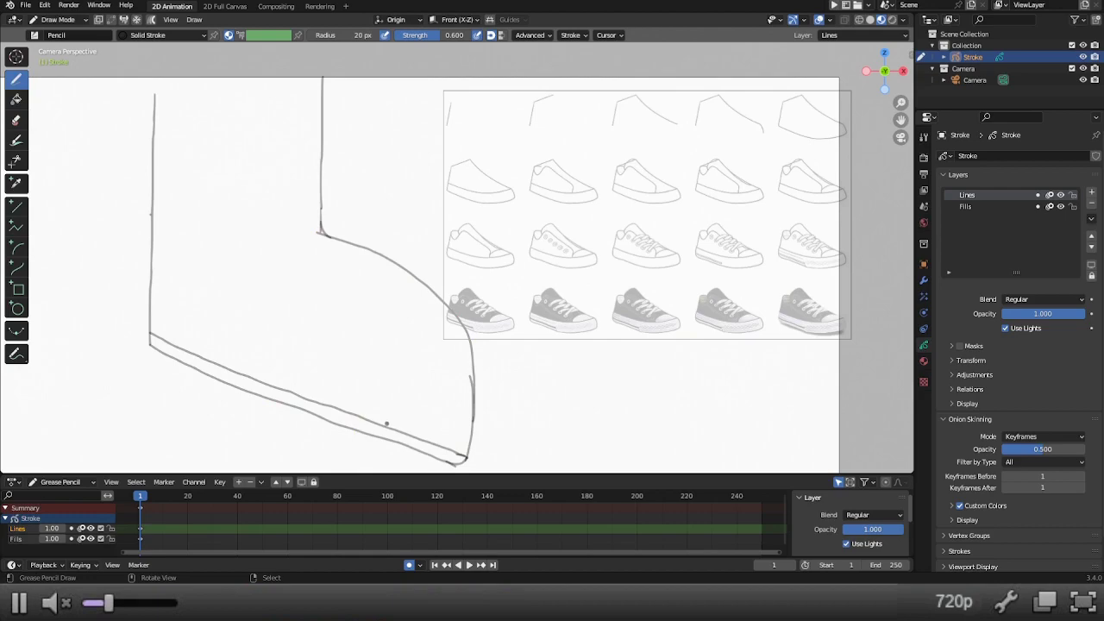
{"action": "left_click_drag", "start_coordinate": [384, 427], "coordinate": [441, 299]}
{"action": "mouse_move", "coordinate": [420, 350]}
{"action": "left_mouse_down"}
{"action": "mouse_move", "coordinate": [322, 268]}
{"action": "mouse_move", "coordinate": [162, 201]}
{"action": "left_mouse_up"}
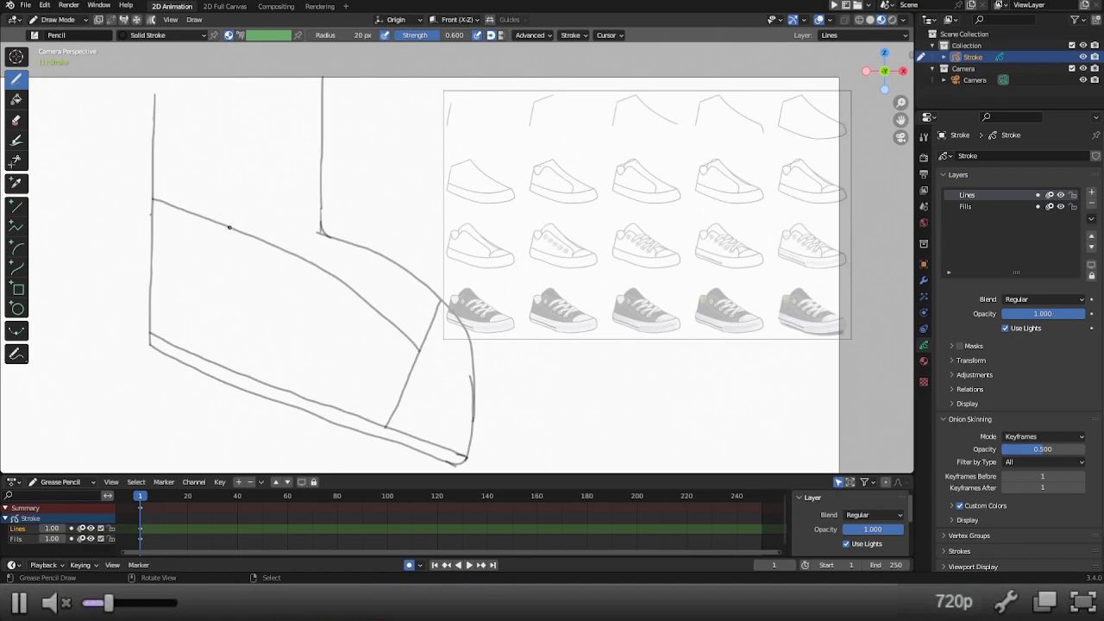
Step: Draw a curve from the side-panel line down to the heel edge and a short slanted line above it, forming a V-shaped notch
{"action": "mouse_move", "coordinate": [228, 227]}
{"action": "left_mouse_down"}
{"action": "mouse_move", "coordinate": [193, 239]}
{"action": "mouse_move", "coordinate": [155, 299]}
{"action": "left_mouse_up"}
{"action": "left_click_drag", "start_coordinate": [184, 254], "coordinate": [153, 231]}
{"action": "key", "text": "ctrl+z"}
{"action": "left_click_drag", "start_coordinate": [179, 259], "coordinate": [155, 230]}
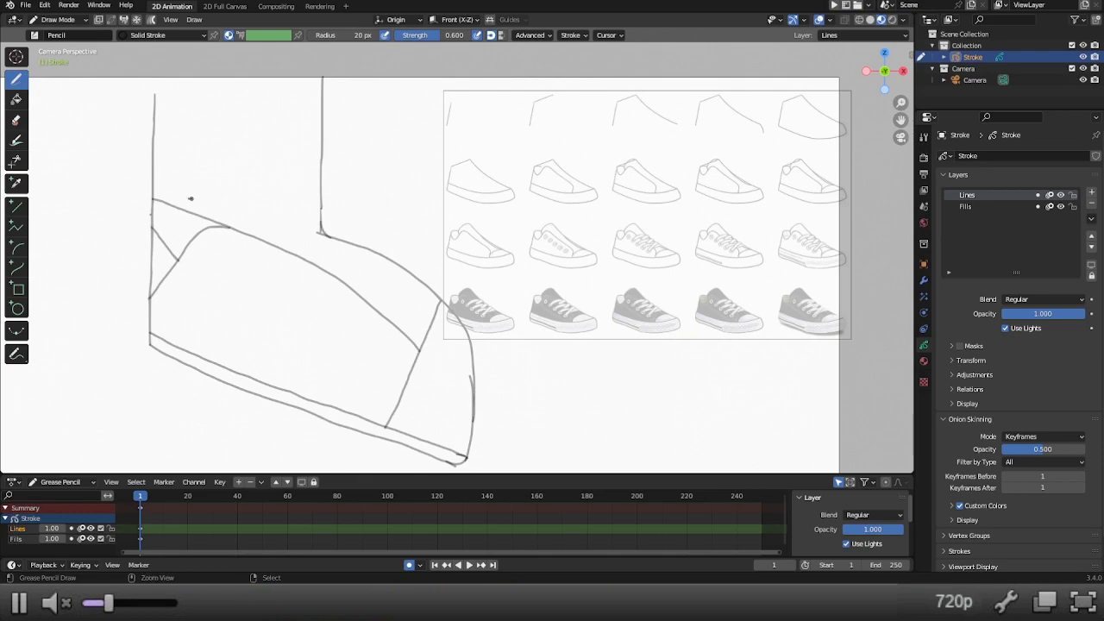
Step: Erase the leftover line ends above the toe seam corner, at the panel line's heel end and below the notch
{"action": "left_click_drag", "start_coordinate": [470, 401], "coordinate": [473, 452]}
{"action": "left_click_drag", "start_coordinate": [430, 318], "coordinate": [422, 350], "text": "ctrl"}
{"action": "mouse_move", "coordinate": [194, 201]}
{"action": "left_mouse_down", "text": "ctrl"}
{"action": "mouse_move", "coordinate": [209, 215]}
{"action": "mouse_move", "coordinate": [170, 200]}
{"action": "left_mouse_up", "text": "ctrl"}
{"action": "mouse_move", "coordinate": [175, 291]}
{"action": "left_mouse_down", "text": "ctrl"}
{"action": "mouse_move", "coordinate": [167, 267]}
{"action": "mouse_move", "coordinate": [167, 289]}
{"action": "left_mouse_up", "text": "ctrl"}
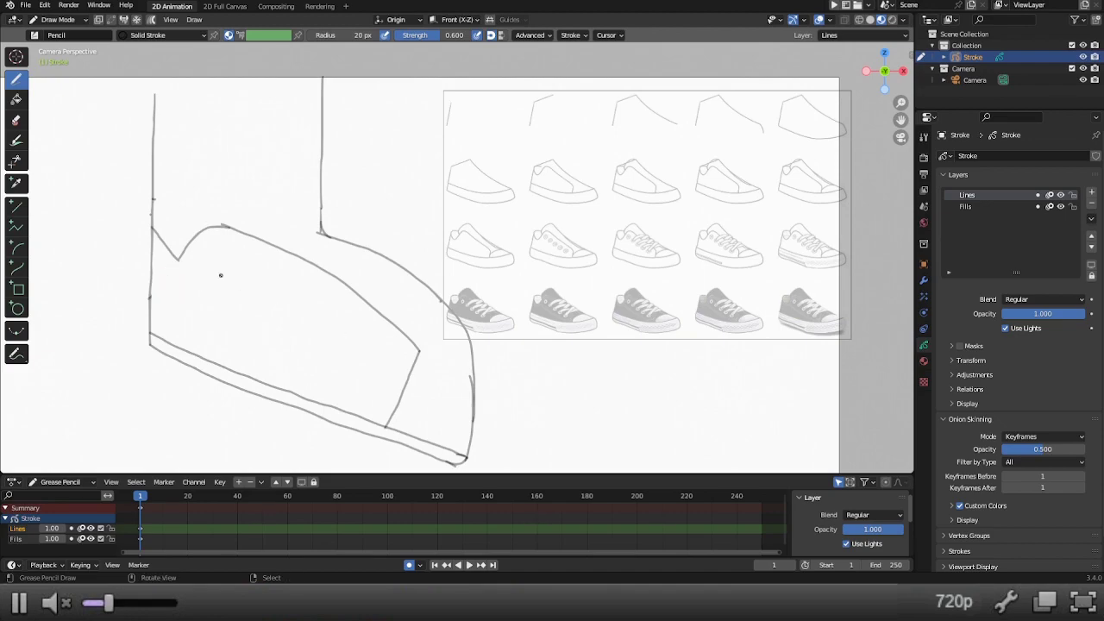
Step: Draw a slightly curved line from the toe seam across to the shoe's toe edge, redoing it once at a steeper slope
{"action": "middle_click_drag", "start_coordinate": [220, 275], "coordinate": [243, 321], "text": "shift"}
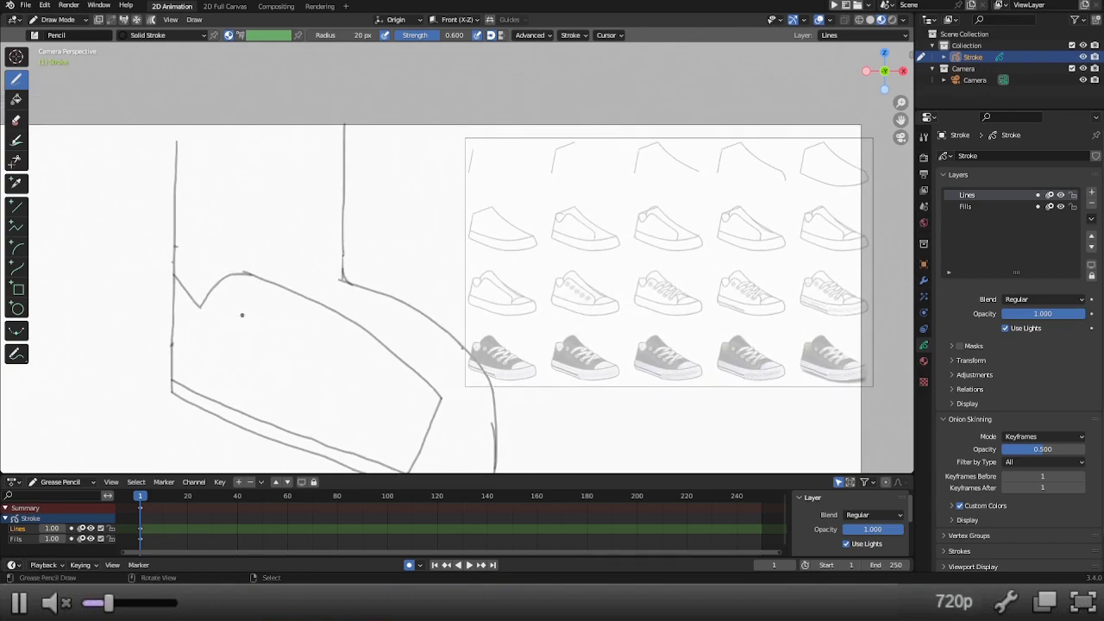
{"action": "middle_click_drag", "start_coordinate": [356, 385], "coordinate": [365, 365], "text": "shift"}
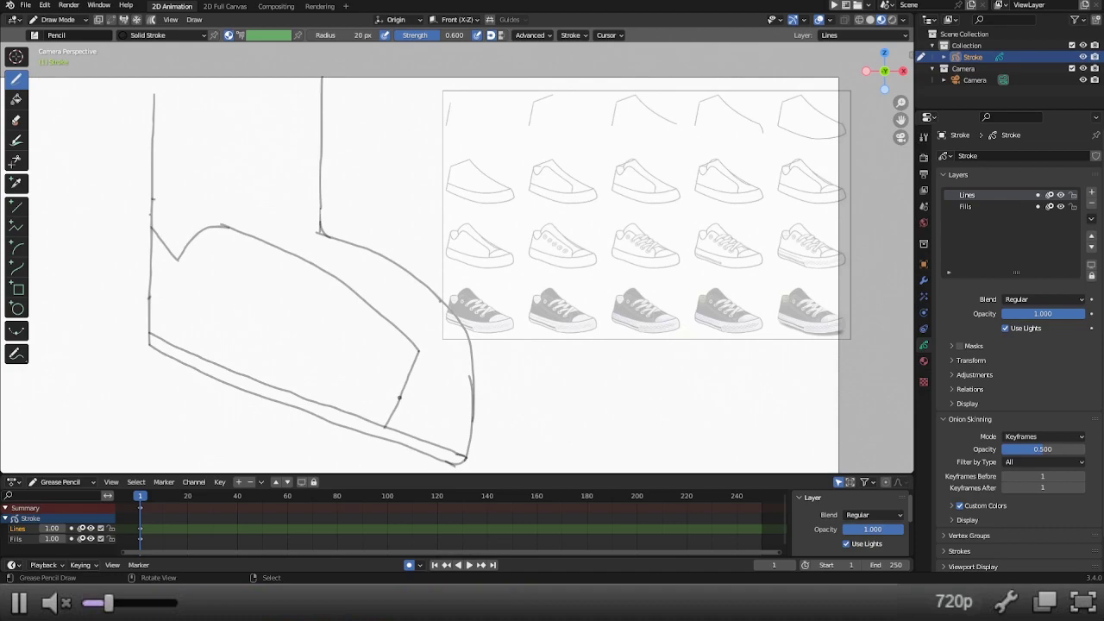
{"action": "left_click_drag", "start_coordinate": [402, 398], "coordinate": [471, 402]}
{"action": "key", "text": "ctrl+z"}
{"action": "left_click_drag", "start_coordinate": [402, 388], "coordinate": [471, 411]}
Step: Draw a vertical strip line from the panel curve up the ankle, extend the heel line upward and add a curved collar line between the leg edges
{"action": "middle_click_drag", "start_coordinate": [231, 278], "coordinate": [296, 359], "text": "shift"}
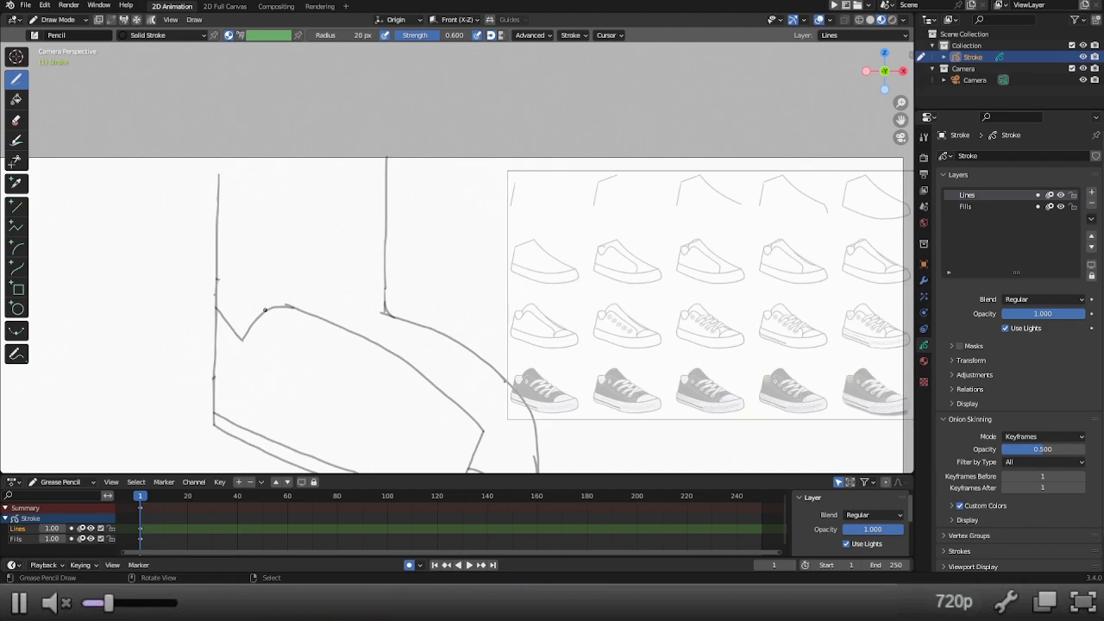
{"action": "left_click_drag", "start_coordinate": [266, 309], "coordinate": [261, 166]}
{"action": "left_click_drag", "start_coordinate": [218, 176], "coordinate": [220, 161]}
{"action": "mouse_move", "coordinate": [219, 169]}
{"action": "left_mouse_down"}
{"action": "mouse_move", "coordinate": [334, 186]}
{"action": "mouse_move", "coordinate": [385, 179]}
{"action": "left_mouse_up"}
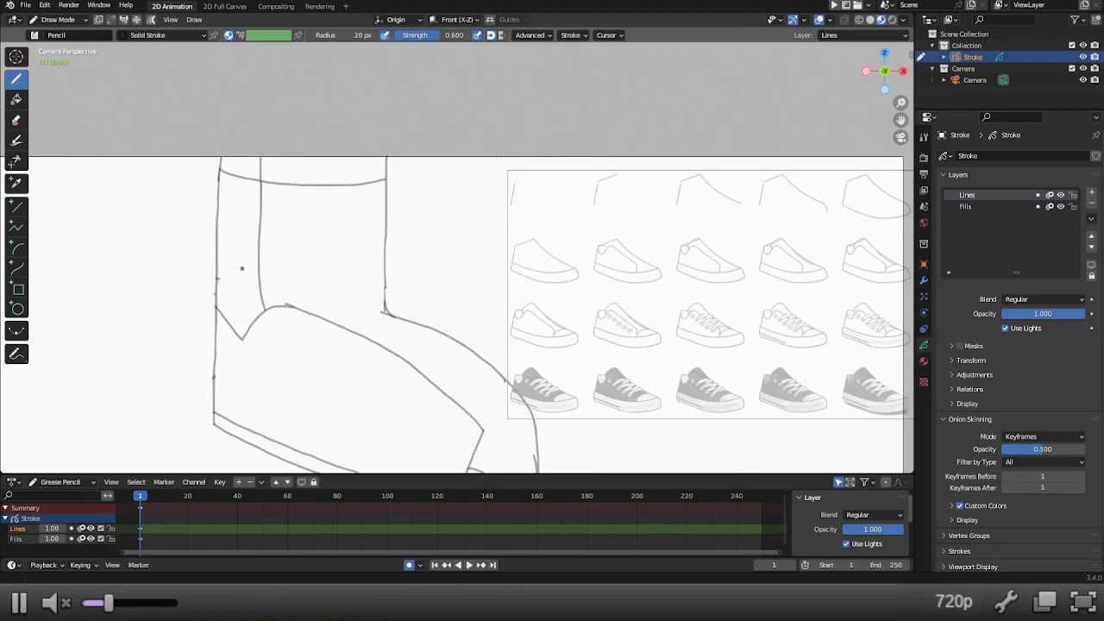
Step: Erase the leg and strip lines that stick out above the curved collar line
{"action": "scroll", "coordinate": [238, 216], "scroll_direction": "down", "scroll_amount": 1}
{"action": "left_click_drag", "start_coordinate": [212, 153], "coordinate": [251, 163], "text": "ctrl"}
{"action": "key", "text": "ctrl+z"}
{"action": "key", "text": "ctrl+z"}
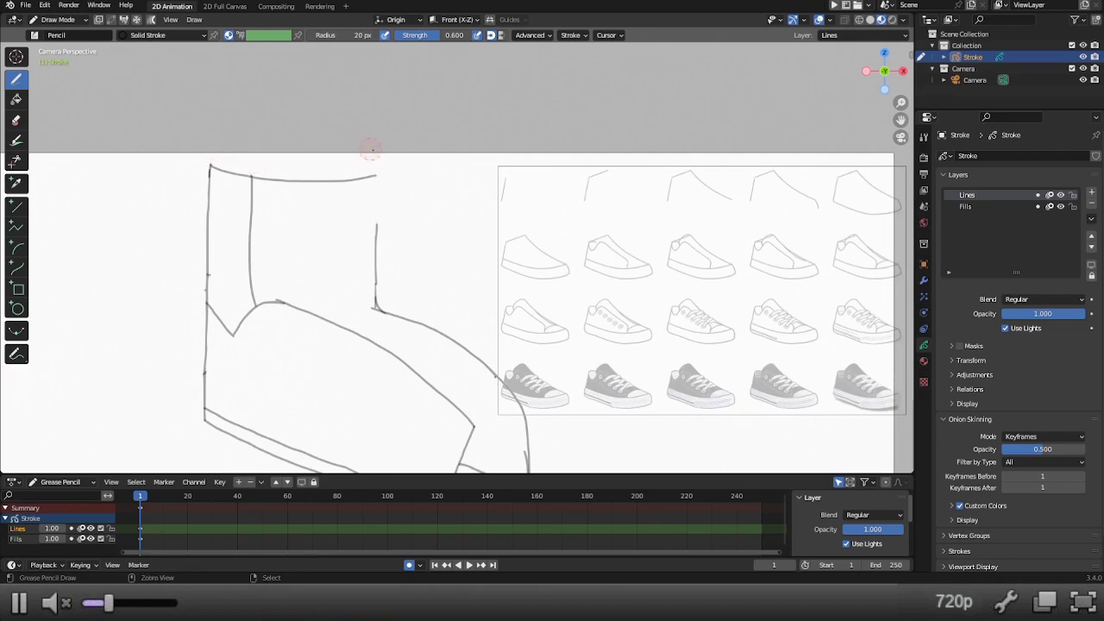
{"action": "key", "text": "ctrl+shift+z"}
{"action": "mouse_move", "coordinate": [213, 143]}
{"action": "left_mouse_down", "text": "ctrl"}
{"action": "mouse_move", "coordinate": [254, 153]}
{"action": "mouse_move", "coordinate": [249, 163]}
{"action": "left_mouse_up", "text": "ctrl"}
{"action": "mouse_move", "coordinate": [382, 147]}
{"action": "left_mouse_down", "text": "ctrl"}
{"action": "mouse_move", "coordinate": [376, 226]}
{"action": "mouse_move", "coordinate": [377, 153]}
{"action": "left_mouse_up", "text": "ctrl"}
Step: Redraw the missing upper part of the ankle's front line up to the collar, retrying until it joins the remaining line
{"action": "left_click_drag", "start_coordinate": [377, 153], "coordinate": [380, 238]}
{"action": "key", "text": "ctrl+z"}
{"action": "mouse_move", "coordinate": [377, 153]}
{"action": "left_mouse_down"}
{"action": "mouse_move", "coordinate": [377, 223]}
{"action": "mouse_move", "coordinate": [377, 191]}
{"action": "mouse_move", "coordinate": [377, 231]}
{"action": "left_mouse_up"}
{"action": "key", "text": "ctrl+z"}
{"action": "left_click_drag", "start_coordinate": [377, 151], "coordinate": [377, 211]}
{"action": "key", "text": "ctrl+z"}
{"action": "key", "text": "ctrl+shift+z"}
{"action": "left_click_drag", "start_coordinate": [377, 169], "coordinate": [377, 238]}
{"action": "key", "text": "ctrl+z"}
{"action": "key", "text": "ctrl+shift+z"}
{"action": "key", "text": "ctrl+z"}
{"action": "left_click_drag", "start_coordinate": [377, 188], "coordinate": [377, 169]}
{"action": "key", "text": "ctrl+z"}
{"action": "key", "text": "ctrl+shift+z"}
{"action": "key", "text": "ctrl+z"}
{"action": "left_click_drag", "start_coordinate": [376, 208], "coordinate": [377, 177]}
Step: Draw a short curve from the side-panel line up to the instep edge, and undo a trial erasure of the line across the toe
{"action": "mouse_move", "coordinate": [271, 250]}
{"action": "middle_mouse_down", "text": "shift"}
{"action": "mouse_move", "coordinate": [253, 224]}
{"action": "mouse_move", "coordinate": [254, 167]}
{"action": "middle_mouse_up", "text": "shift"}
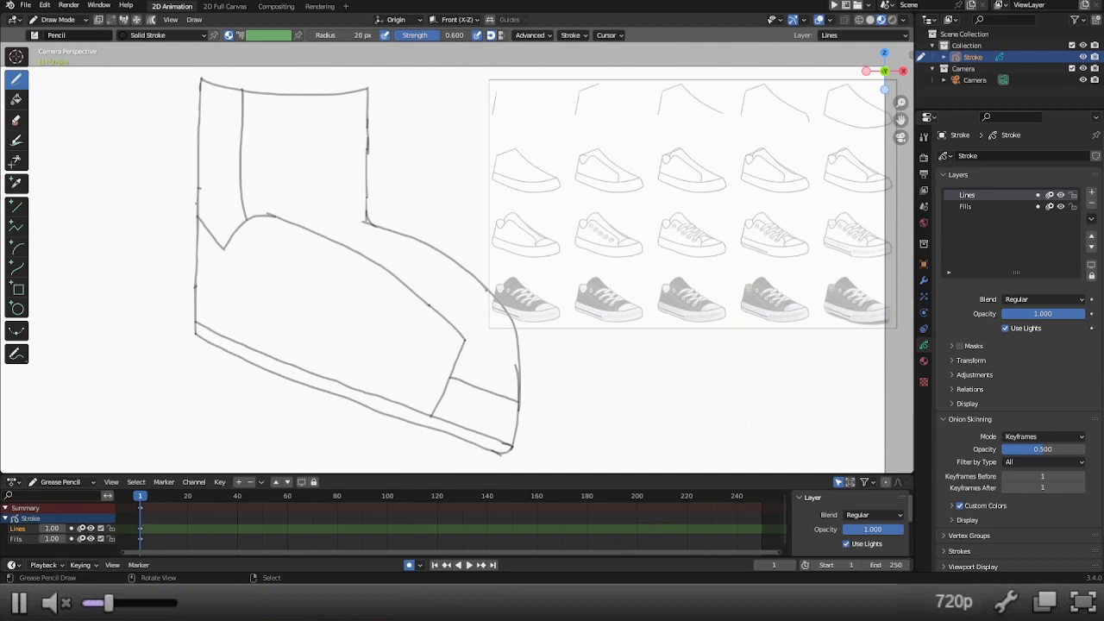
{"action": "left_click_drag", "start_coordinate": [431, 299], "coordinate": [472, 276]}
{"action": "left_click_drag", "start_coordinate": [460, 382], "coordinate": [504, 396], "text": "ctrl"}
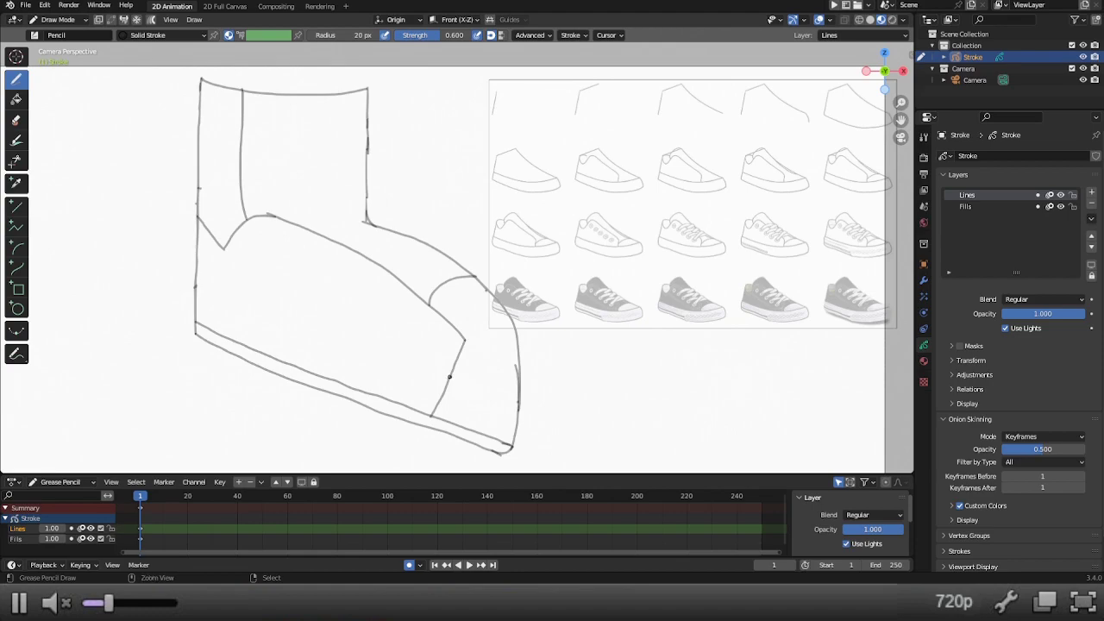
{"action": "key", "text": "ctrl+z"}
Step: Round the side panel's front corner and the heel notch's tip, and erase the stray ends there and at the front ankle joint
{"action": "left_click_drag", "start_coordinate": [462, 336], "coordinate": [462, 349]}
{"action": "left_click_drag", "start_coordinate": [215, 235], "coordinate": [220, 244]}
{"action": "left_click_drag", "start_coordinate": [468, 337], "coordinate": [471, 341], "text": "ctrl"}
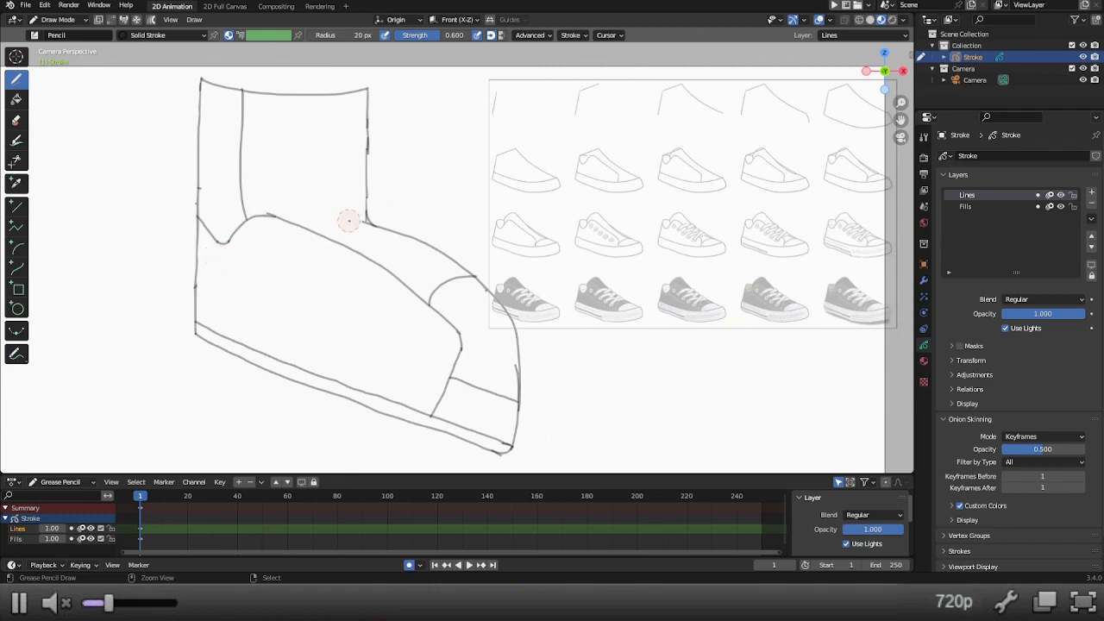
{"action": "left_click_drag", "start_coordinate": [353, 222], "coordinate": [358, 227], "text": "ctrl"}
Step: Draw a vertical row of four small circular eyelets in the strip beside the ankle's heel edge
{"action": "mouse_move", "coordinate": [231, 95]}
{"action": "left_mouse_down"}
{"action": "mouse_move", "coordinate": [219, 103]}
{"action": "mouse_move", "coordinate": [232, 109]}
{"action": "mouse_move", "coordinate": [230, 95]}
{"action": "left_mouse_up"}
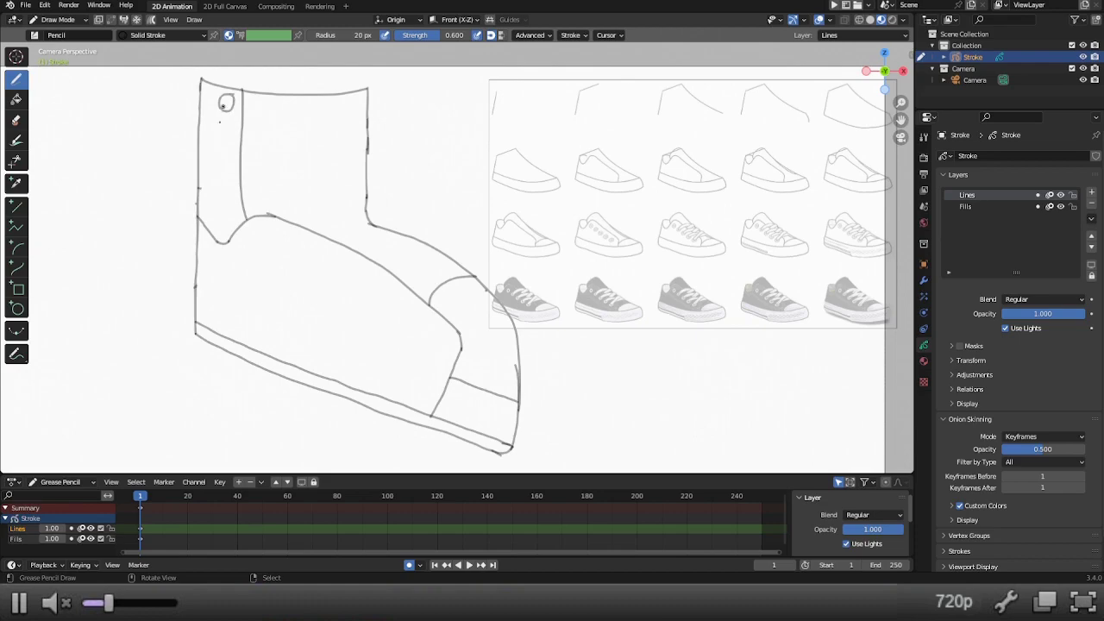
{"action": "mouse_move", "coordinate": [217, 131]}
{"action": "left_mouse_down"}
{"action": "mouse_move", "coordinate": [222, 142]}
{"action": "mouse_move", "coordinate": [230, 126]}
{"action": "mouse_move", "coordinate": [223, 177]}
{"action": "mouse_move", "coordinate": [233, 157]}
{"action": "mouse_move", "coordinate": [215, 196]}
{"action": "mouse_move", "coordinate": [230, 203]}
{"action": "left_mouse_up"}
{"action": "key", "text": "ctrl+z"}
{"action": "key", "text": "ctrl+z"}
{"action": "mouse_move", "coordinate": [225, 157]}
{"action": "left_mouse_down"}
{"action": "mouse_move", "coordinate": [216, 169]}
{"action": "mouse_move", "coordinate": [231, 160]}
{"action": "left_mouse_up"}
{"action": "mouse_move", "coordinate": [220, 185]}
{"action": "left_mouse_down"}
{"action": "mouse_move", "coordinate": [220, 204]}
{"action": "mouse_move", "coordinate": [231, 190]}
{"action": "left_mouse_up"}
{"action": "key", "text": "ctrl+z"}
{"action": "mouse_move", "coordinate": [224, 202]}
{"action": "left_mouse_down"}
{"action": "mouse_move", "coordinate": [231, 189]}
{"action": "mouse_move", "coordinate": [220, 186]}
{"action": "left_mouse_up"}
Step: Draw a pair of parallel lace lines descending from the top eyelet to the ankle's front edge, redoing them with a gentler slope
{"action": "left_click_drag", "start_coordinate": [226, 101], "coordinate": [366, 135]}
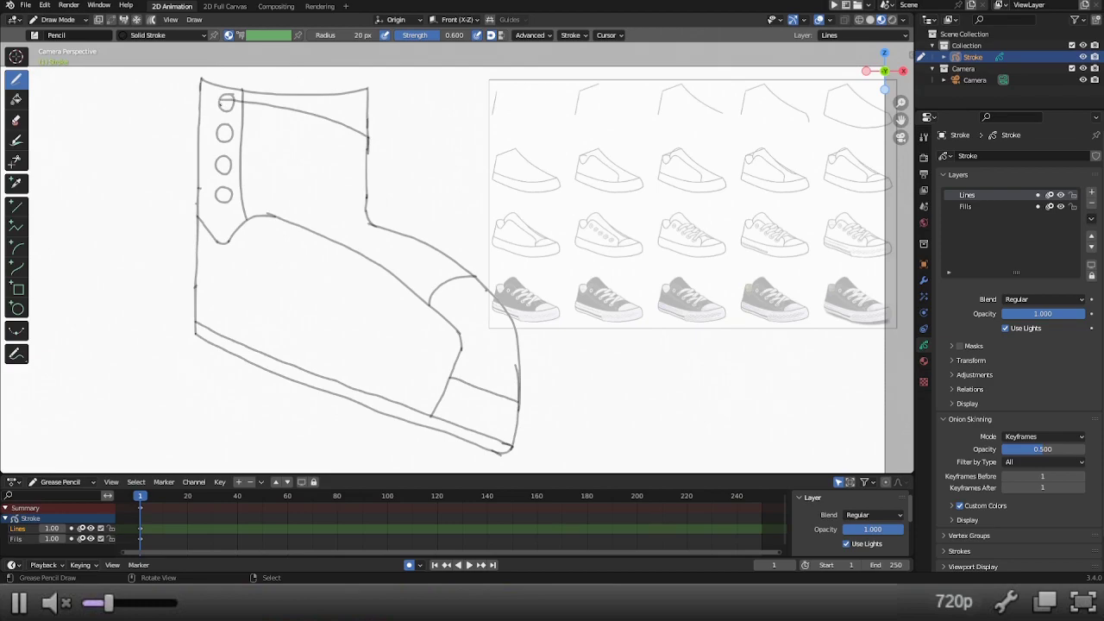
{"action": "left_click_drag", "start_coordinate": [228, 105], "coordinate": [361, 146]}
{"action": "key", "text": "ctrl+z"}
{"action": "key", "text": "ctrl+z"}
{"action": "left_click_drag", "start_coordinate": [226, 100], "coordinate": [368, 130]}
{"action": "key", "text": "ctrl+z"}
{"action": "left_click_drag", "start_coordinate": [224, 99], "coordinate": [359, 122]}
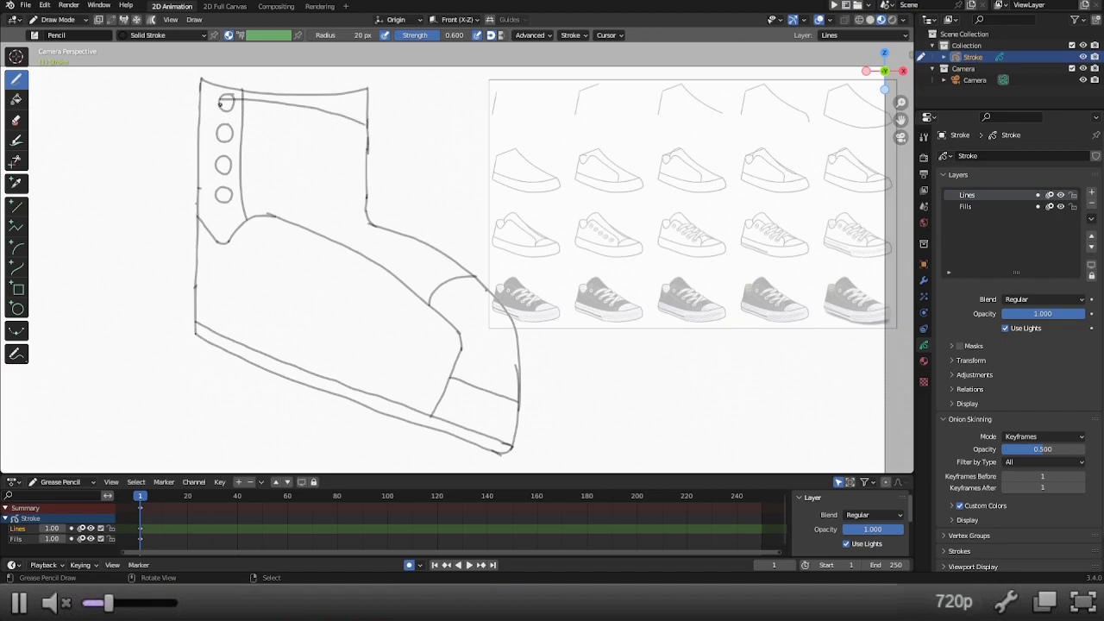
{"action": "left_click_drag", "start_coordinate": [220, 105], "coordinate": [363, 134]}
Step: Draw two pairs of lace lines from the second eyelet to the front edge, one rising and one descending, redoing the descending pair
{"action": "left_click_drag", "start_coordinate": [218, 133], "coordinate": [368, 104]}
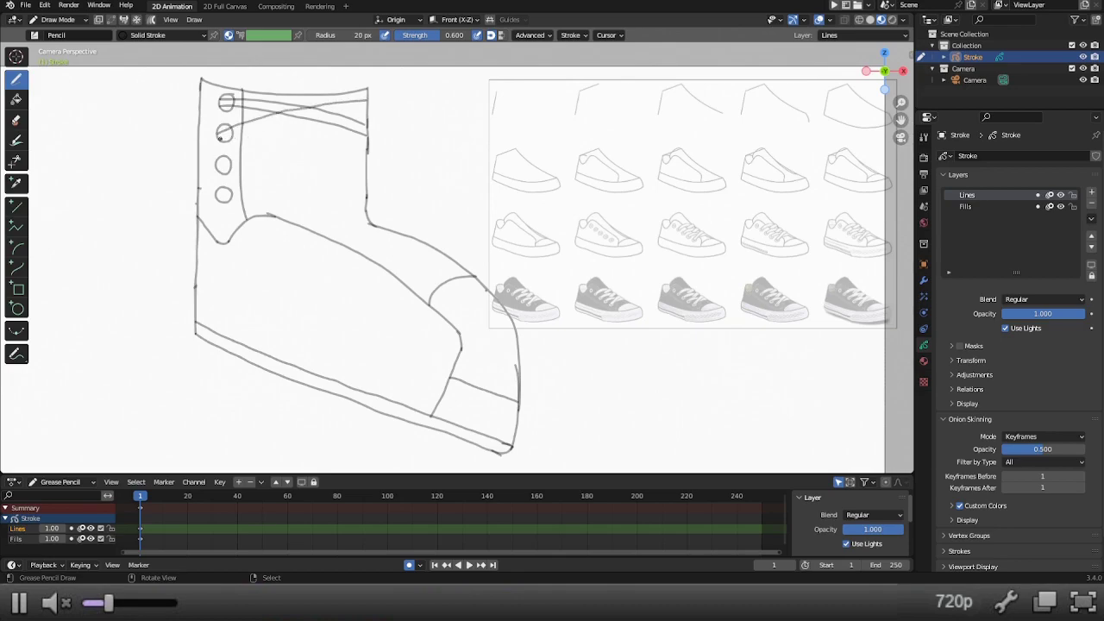
{"action": "left_click_drag", "start_coordinate": [226, 135], "coordinate": [357, 107]}
{"action": "left_click_drag", "start_coordinate": [221, 129], "coordinate": [365, 160]}
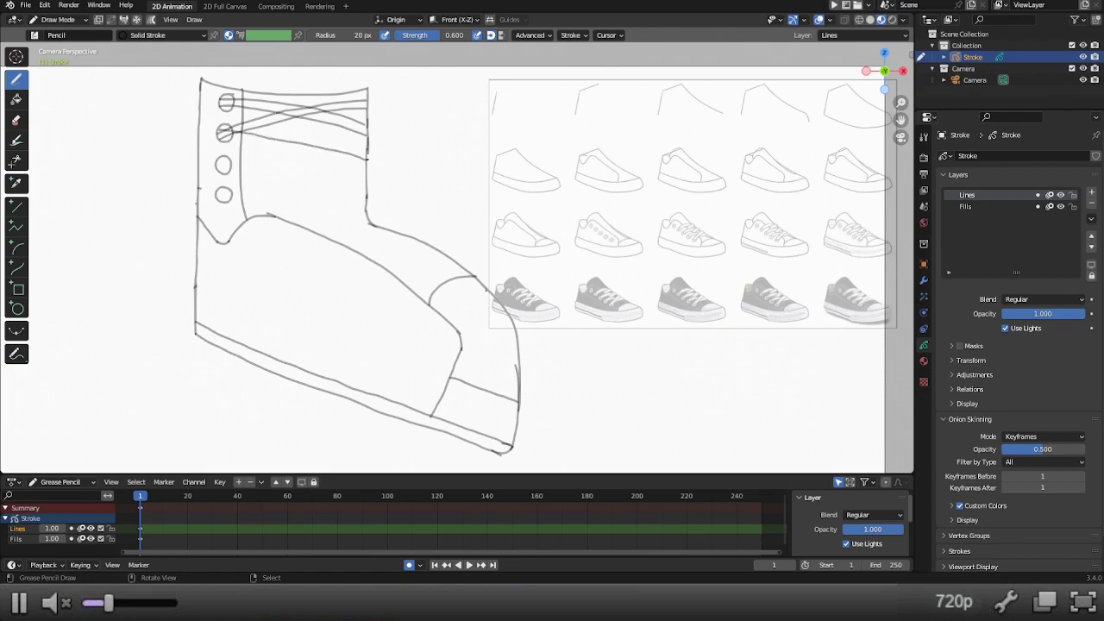
{"action": "left_click_drag", "start_coordinate": [217, 133], "coordinate": [367, 166]}
{"action": "key", "text": "ctrl+z"}
{"action": "key", "text": "ctrl+z"}
{"action": "left_click_drag", "start_coordinate": [219, 130], "coordinate": [290, 143]}
{"action": "key", "text": "ctrl+z"}
{"action": "left_click_drag", "start_coordinate": [217, 130], "coordinate": [354, 153]}
{"action": "key", "text": "ctrl+z"}
{"action": "left_click_drag", "start_coordinate": [219, 131], "coordinate": [360, 154]}
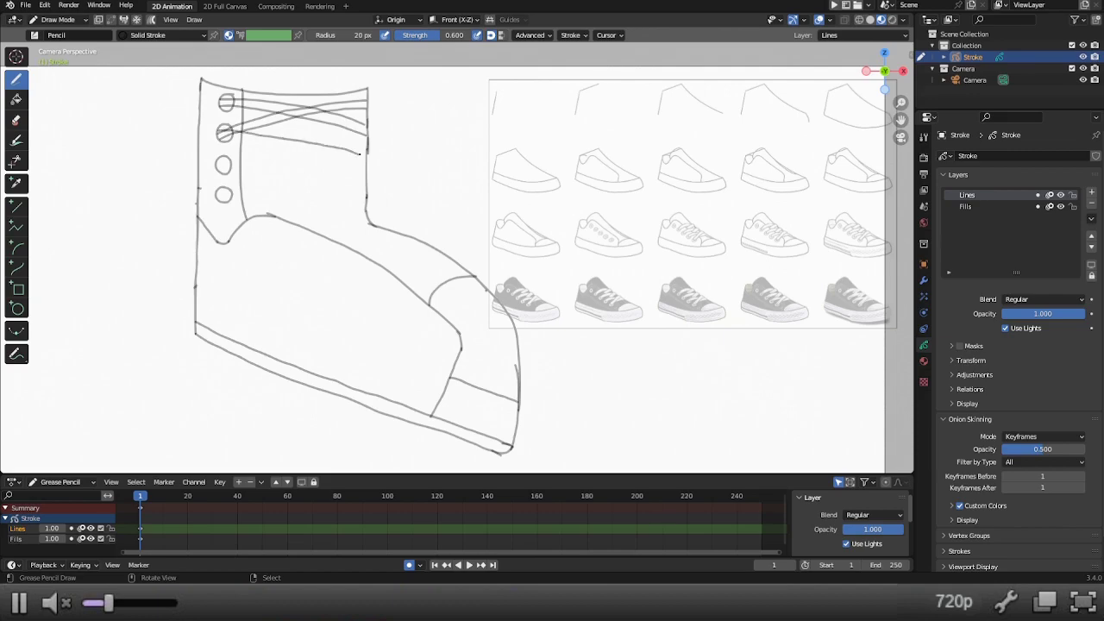
{"action": "left_click_drag", "start_coordinate": [219, 132], "coordinate": [362, 166]}
Step: Draw rising and descending lace pairs from the third eyelet and a rising pair from the fourth eyelet to the front edge
{"action": "left_click_drag", "start_coordinate": [231, 159], "coordinate": [359, 137]}
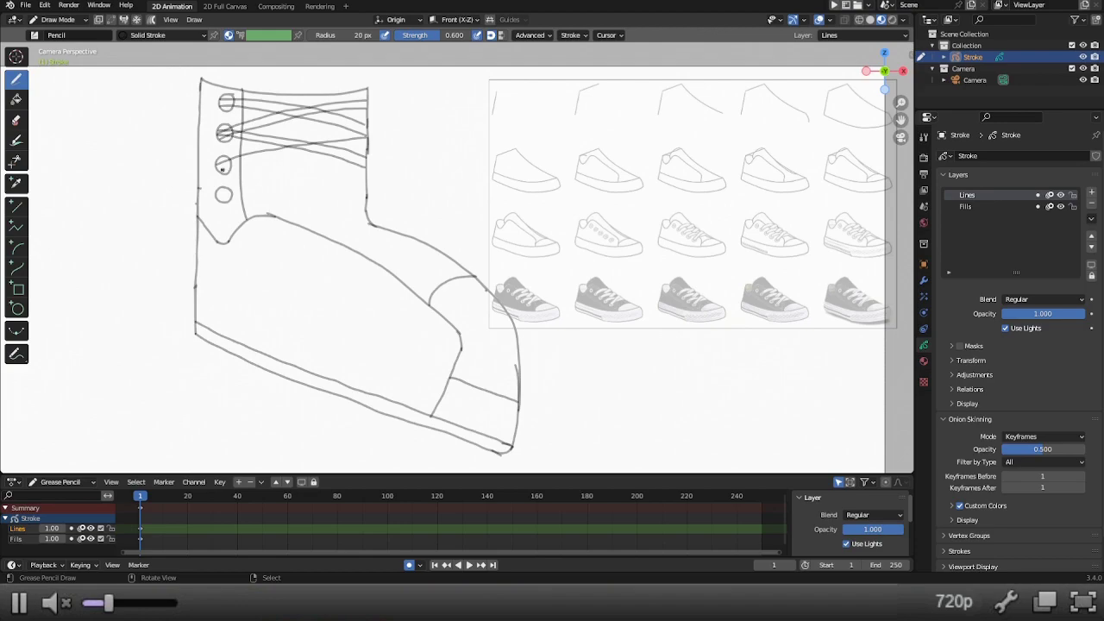
{"action": "left_click_drag", "start_coordinate": [218, 168], "coordinate": [354, 146]}
{"action": "left_click_drag", "start_coordinate": [223, 165], "coordinate": [354, 182]}
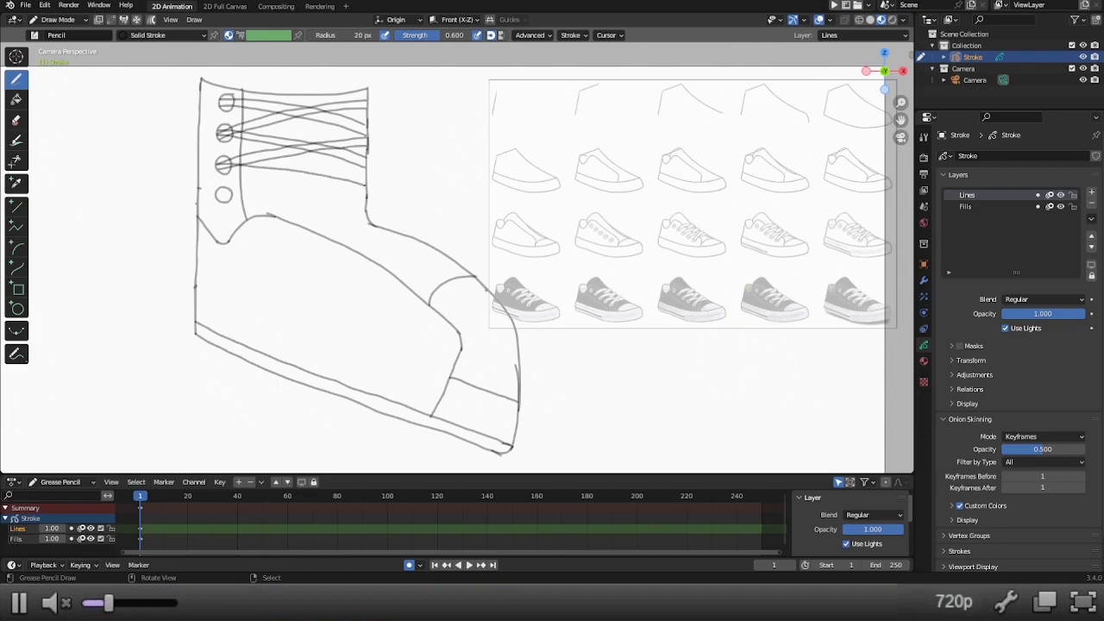
{"action": "left_click_drag", "start_coordinate": [215, 169], "coordinate": [361, 191]}
{"action": "left_click_drag", "start_coordinate": [216, 195], "coordinate": [359, 158]}
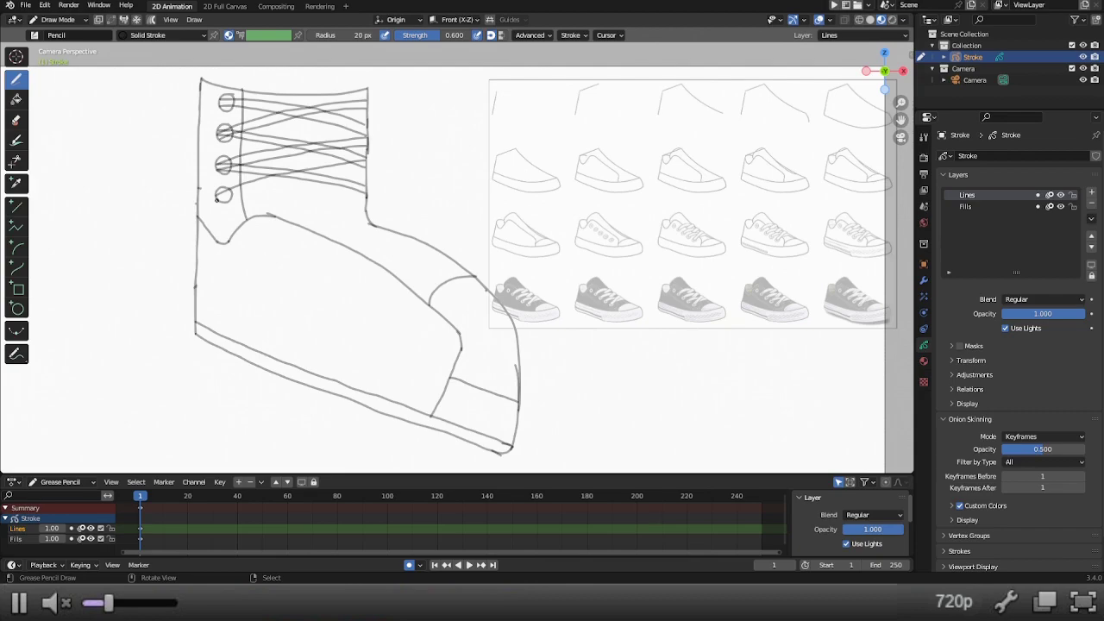
{"action": "left_click_drag", "start_coordinate": [221, 198], "coordinate": [347, 171]}
Step: Add a new layer with the Lines and Fills layers locked, and trace the collar line and the heel edge on it
{"action": "left_click", "coordinate": [1091, 193]}
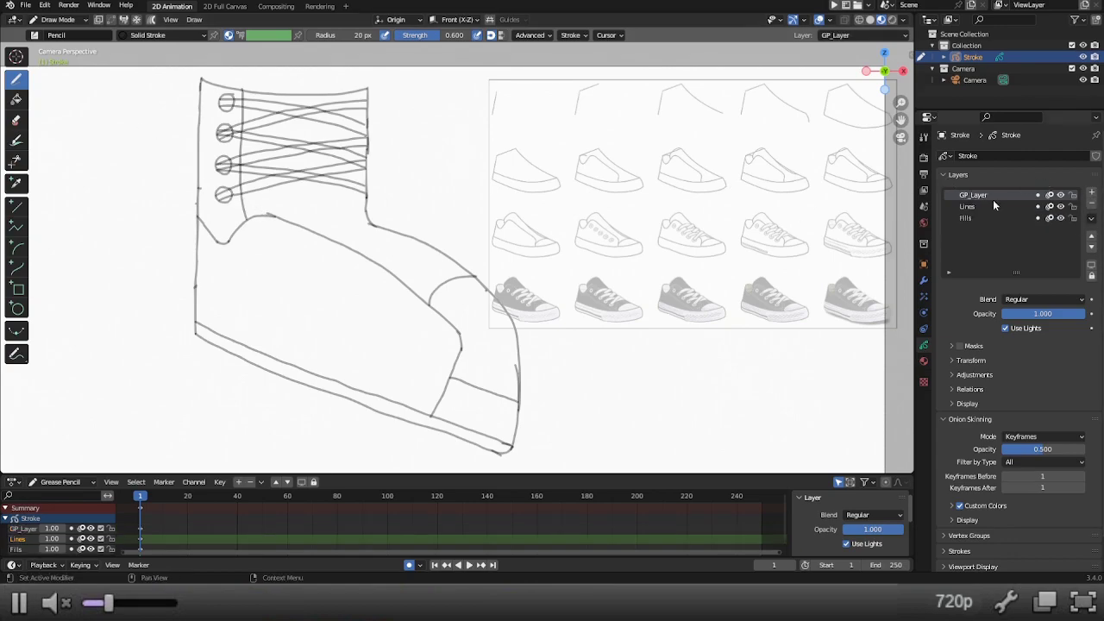
{"action": "left_click_drag", "start_coordinate": [1073, 217], "coordinate": [1073, 206]}
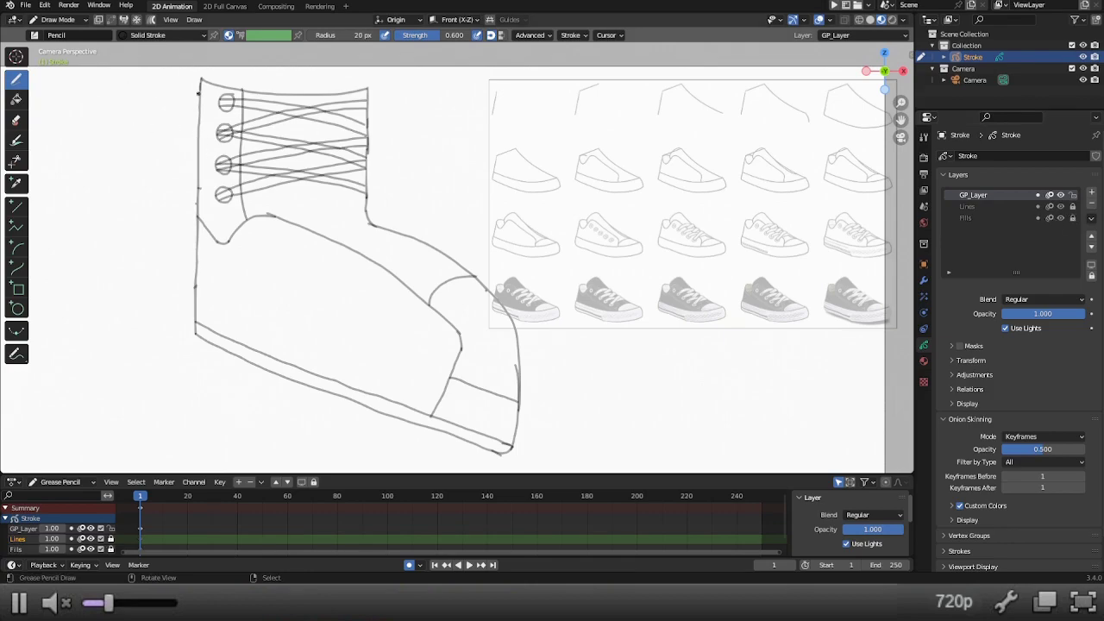
{"action": "mouse_move", "coordinate": [207, 83]}
{"action": "left_mouse_down"}
{"action": "mouse_move", "coordinate": [288, 96]}
{"action": "mouse_move", "coordinate": [362, 89]}
{"action": "left_mouse_up"}
{"action": "left_click_drag", "start_coordinate": [202, 83], "coordinate": [200, 207]}
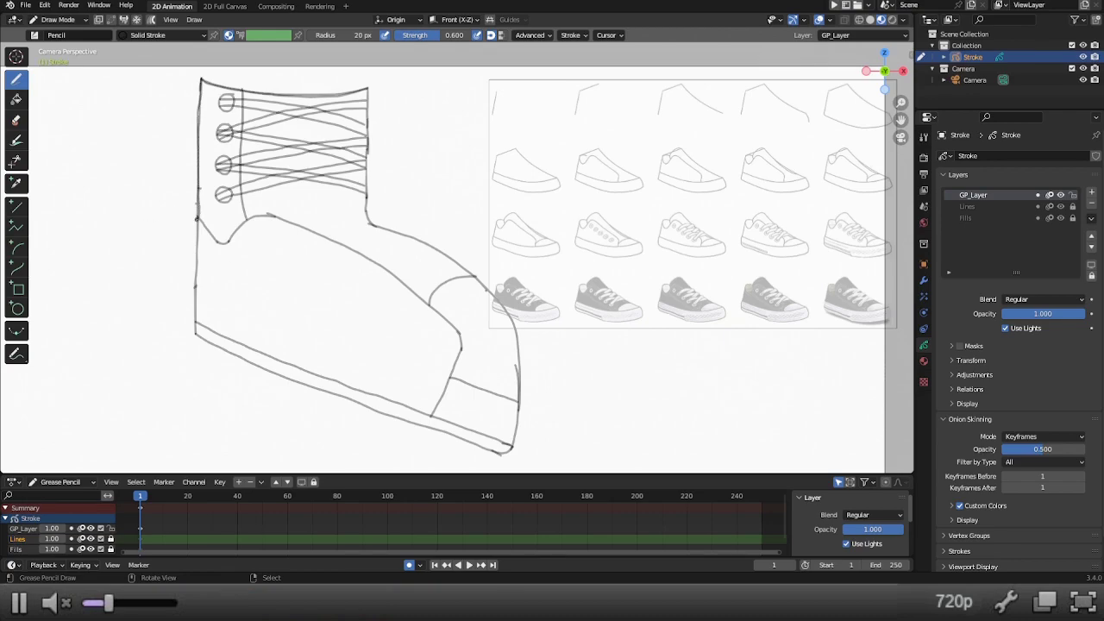
{"action": "left_click_drag", "start_coordinate": [197, 218], "coordinate": [192, 312]}
{"action": "left_click_drag", "start_coordinate": [198, 216], "coordinate": [193, 324]}
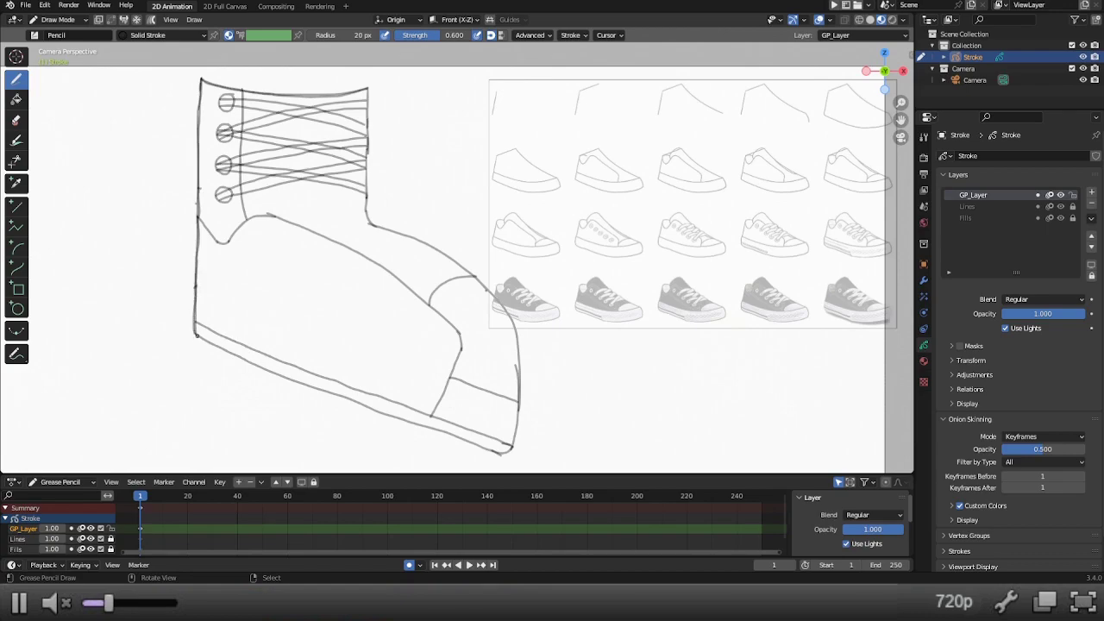
Step: Trace both sole lines and the shoe's front outline from the collar over the instep and around the toe
{"action": "mouse_move", "coordinate": [195, 333]}
{"action": "left_mouse_down"}
{"action": "mouse_move", "coordinate": [284, 377]}
{"action": "mouse_move", "coordinate": [486, 448]}
{"action": "left_mouse_up"}
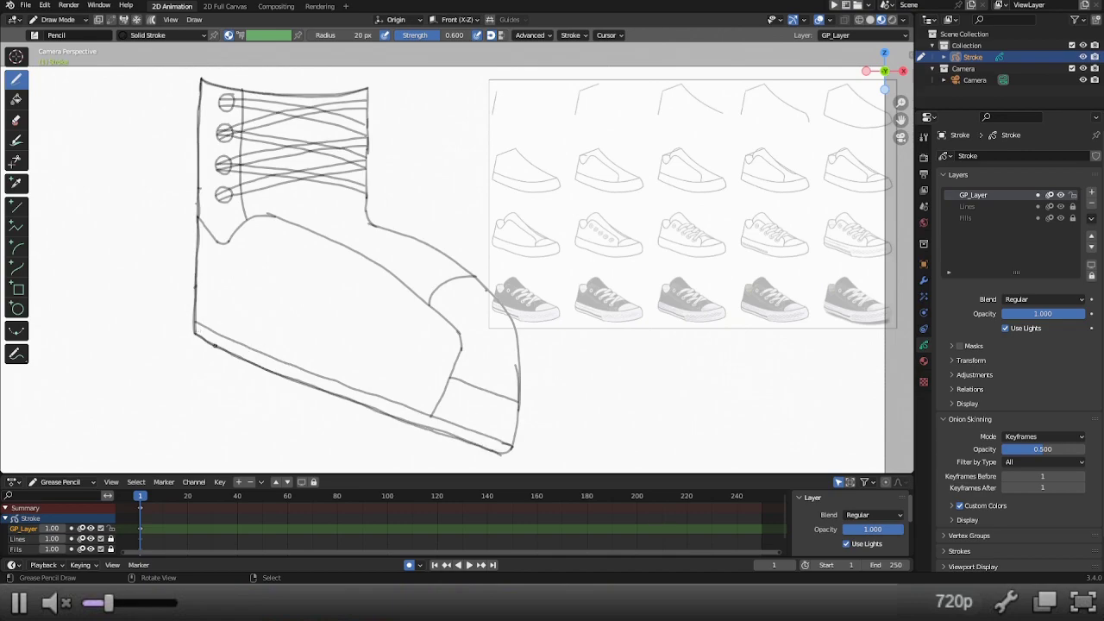
{"action": "left_click_drag", "start_coordinate": [197, 326], "coordinate": [509, 445]}
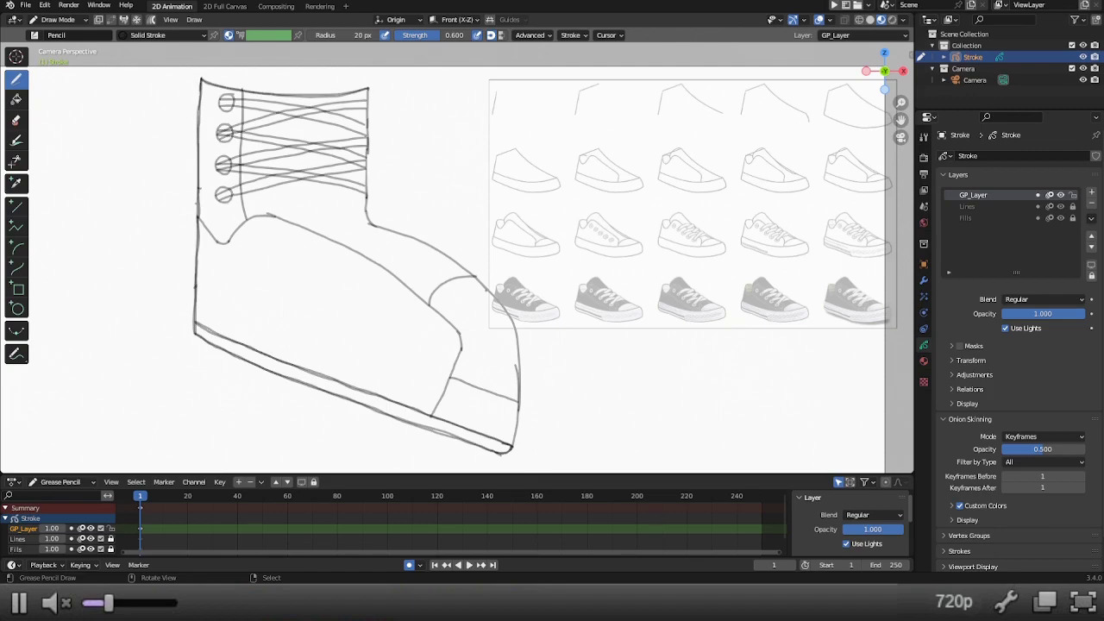
{"action": "left_click_drag", "start_coordinate": [367, 98], "coordinate": [365, 193]}
{"action": "mouse_move", "coordinate": [372, 226]}
{"action": "left_mouse_down"}
{"action": "mouse_move", "coordinate": [440, 251]}
{"action": "mouse_move", "coordinate": [503, 309]}
{"action": "mouse_move", "coordinate": [521, 356]}
{"action": "mouse_move", "coordinate": [517, 431]}
{"action": "left_mouse_up"}
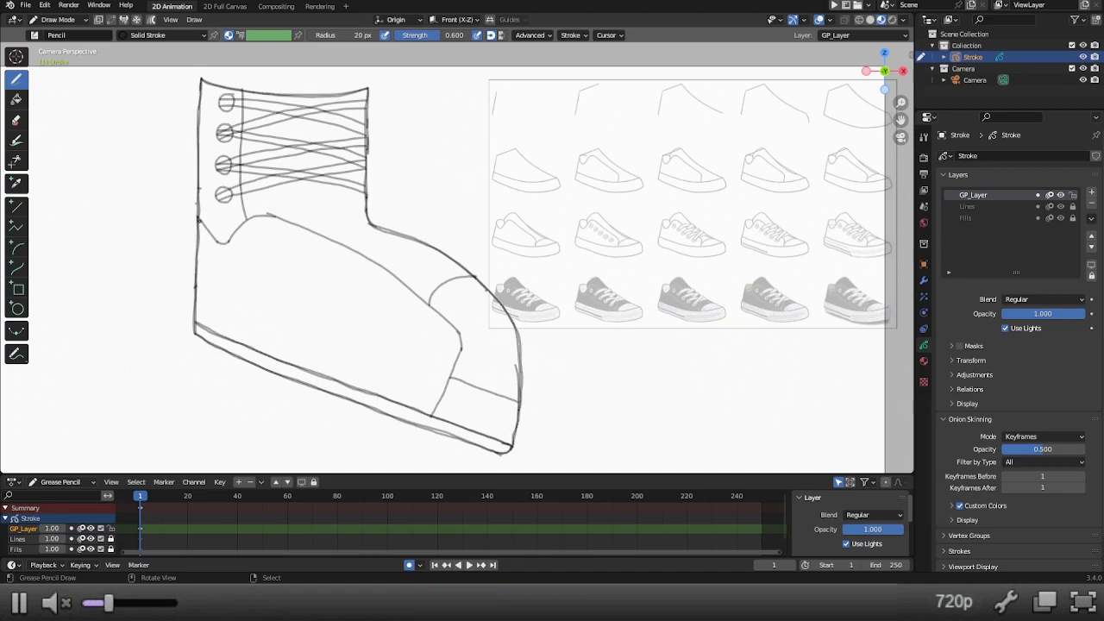
Step: Trace the heel notch, the side-panel line, the toe seam and the short curve and line beside the seam
{"action": "left_click_drag", "start_coordinate": [198, 216], "coordinate": [207, 224]}
{"action": "mouse_move", "coordinate": [251, 216]}
{"action": "left_mouse_down"}
{"action": "mouse_move", "coordinate": [359, 252]}
{"action": "mouse_move", "coordinate": [426, 303]}
{"action": "left_mouse_up"}
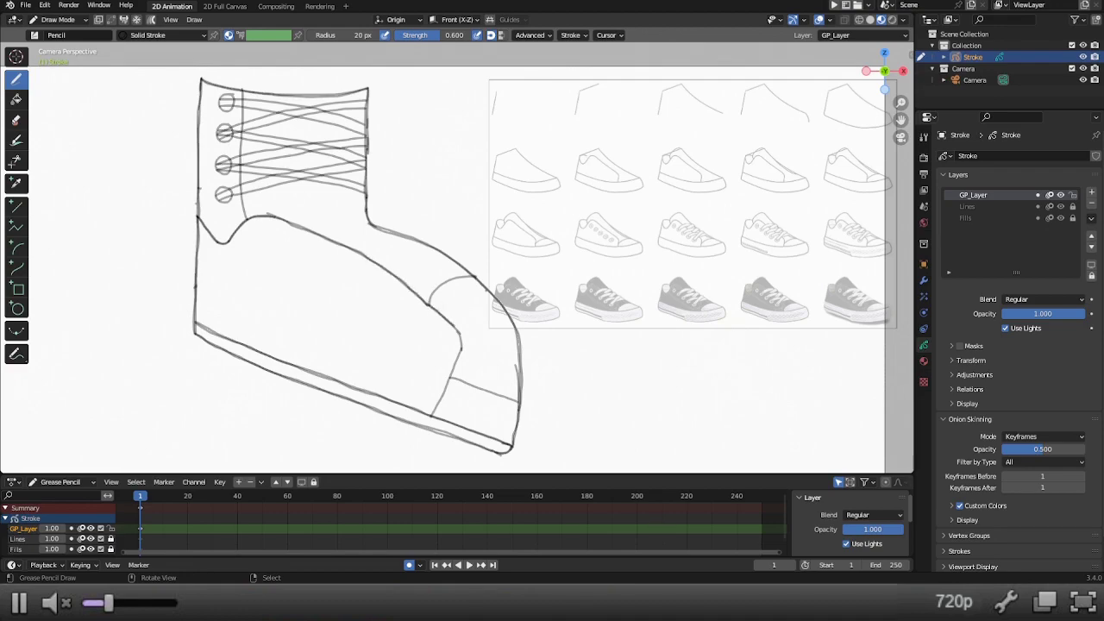
{"action": "left_click_drag", "start_coordinate": [455, 365], "coordinate": [450, 377]}
{"action": "left_click_drag", "start_coordinate": [468, 384], "coordinate": [509, 398]}
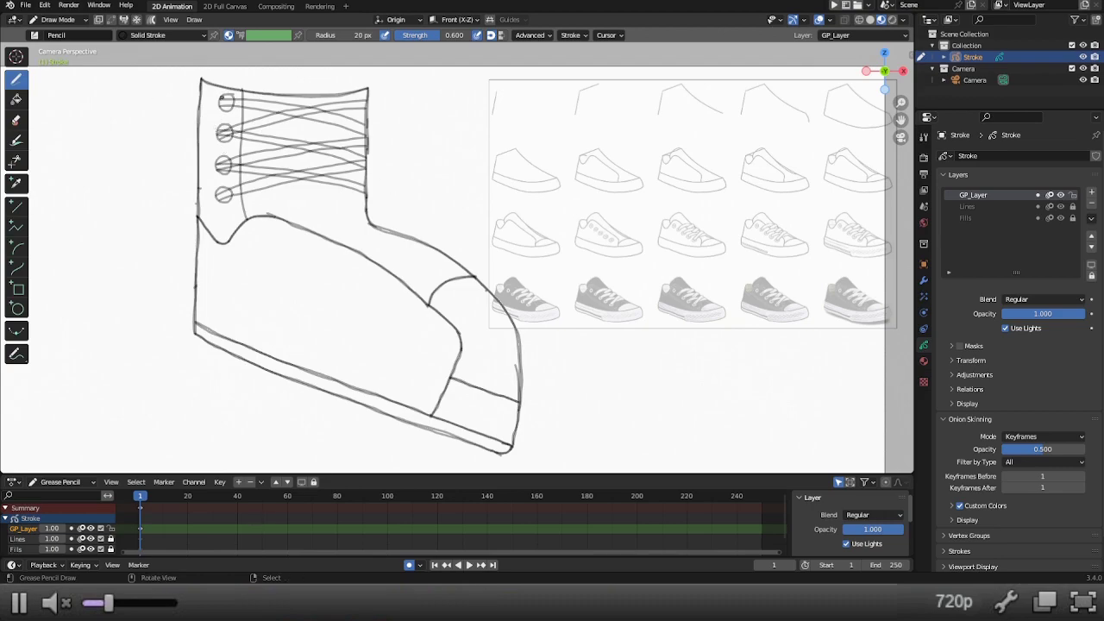
Step: Trace the descending lace pairs from the first, second and third eyelets to the shoe's front edge
{"action": "left_click_drag", "start_coordinate": [222, 100], "coordinate": [223, 103]}
{"action": "left_click_drag", "start_coordinate": [231, 99], "coordinate": [356, 120]}
{"action": "left_click_drag", "start_coordinate": [238, 107], "coordinate": [324, 122]}
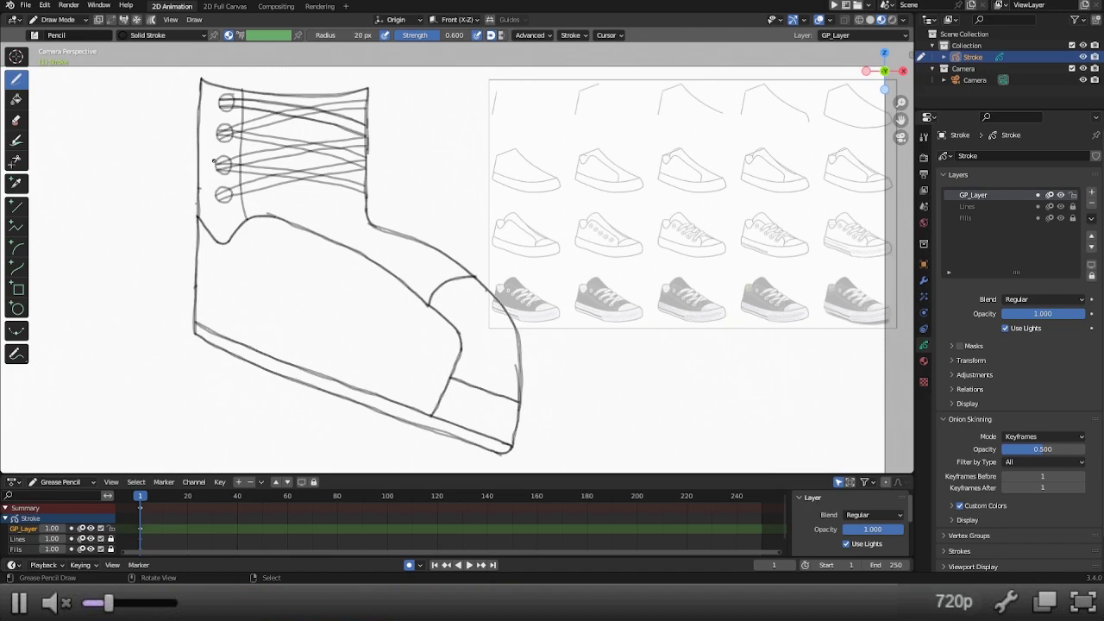
{"action": "left_click_drag", "start_coordinate": [221, 129], "coordinate": [328, 147]}
{"action": "left_click_drag", "start_coordinate": [225, 134], "coordinate": [348, 163]}
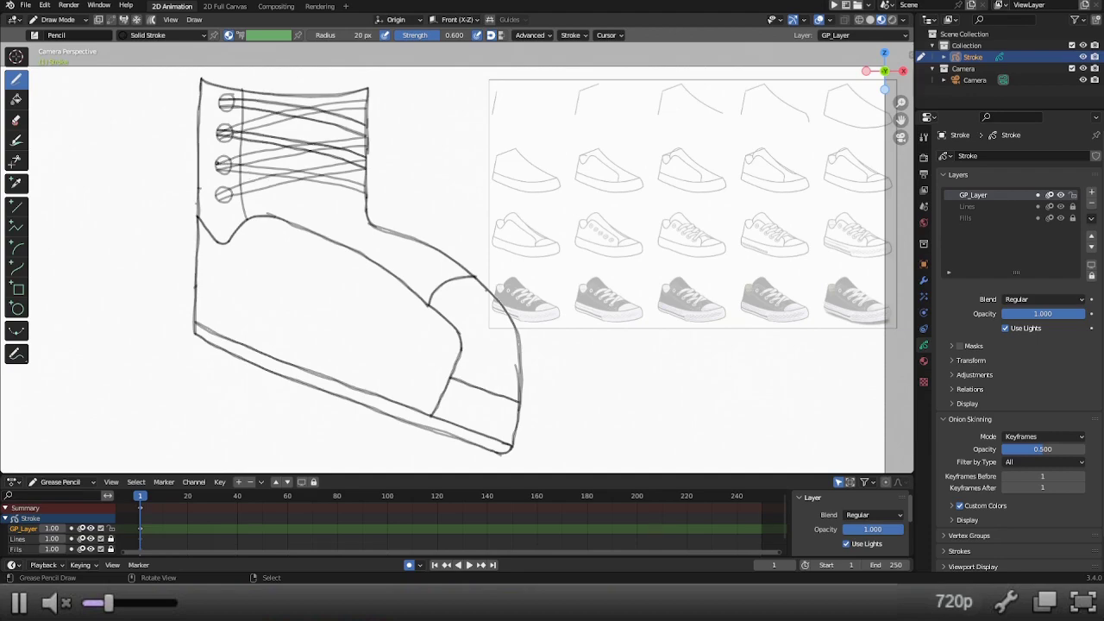
{"action": "left_click_drag", "start_coordinate": [222, 164], "coordinate": [354, 182]}
{"action": "left_click_drag", "start_coordinate": [215, 170], "coordinate": [363, 194]}
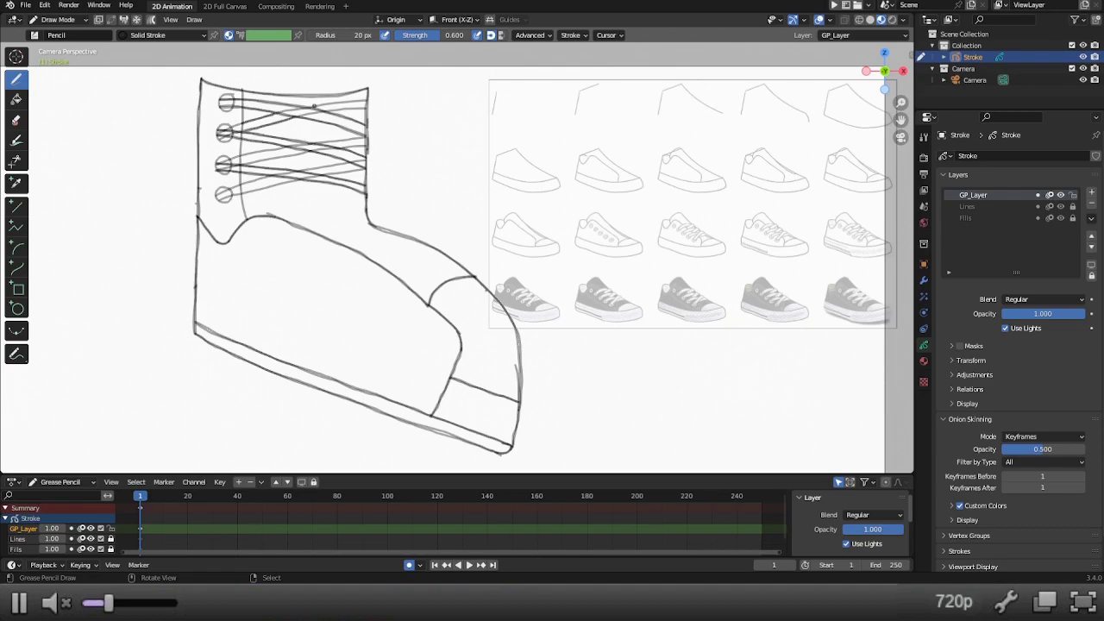
Step: Trace the rising laces behind the descending pairs, the four eyelet circles and the vertical line beside them
{"action": "left_click_drag", "start_coordinate": [317, 106], "coordinate": [366, 101]}
{"action": "mouse_move", "coordinate": [241, 155]}
{"action": "left_mouse_down"}
{"action": "mouse_move", "coordinate": [273, 148]}
{"action": "mouse_move", "coordinate": [244, 164]}
{"action": "mouse_move", "coordinate": [363, 144]}
{"action": "left_mouse_up"}
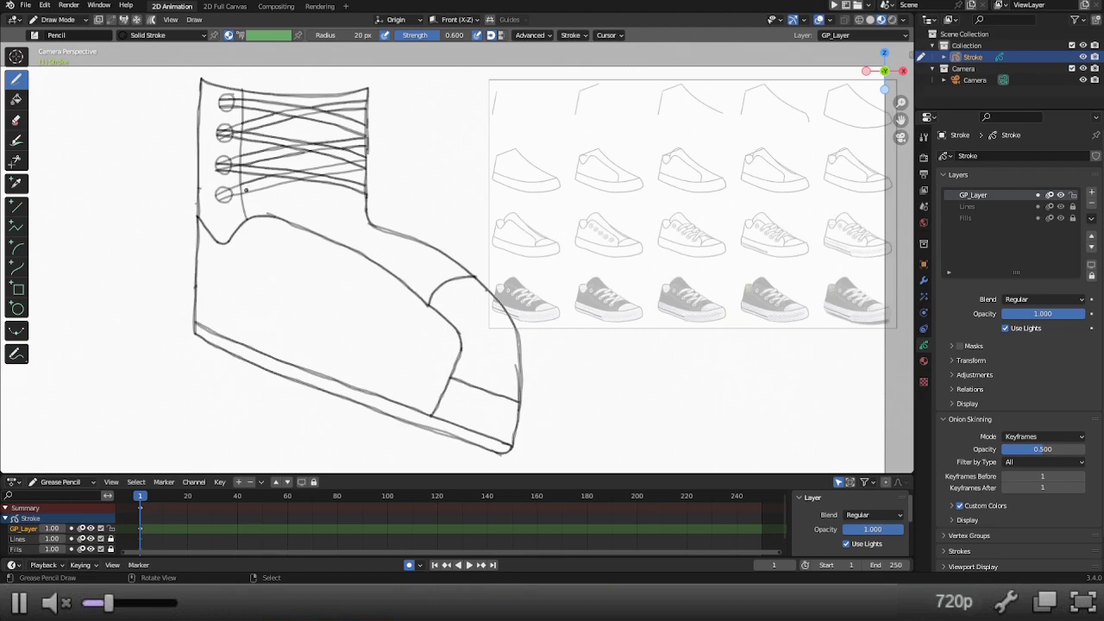
{"action": "left_click_drag", "start_coordinate": [250, 190], "coordinate": [284, 181]}
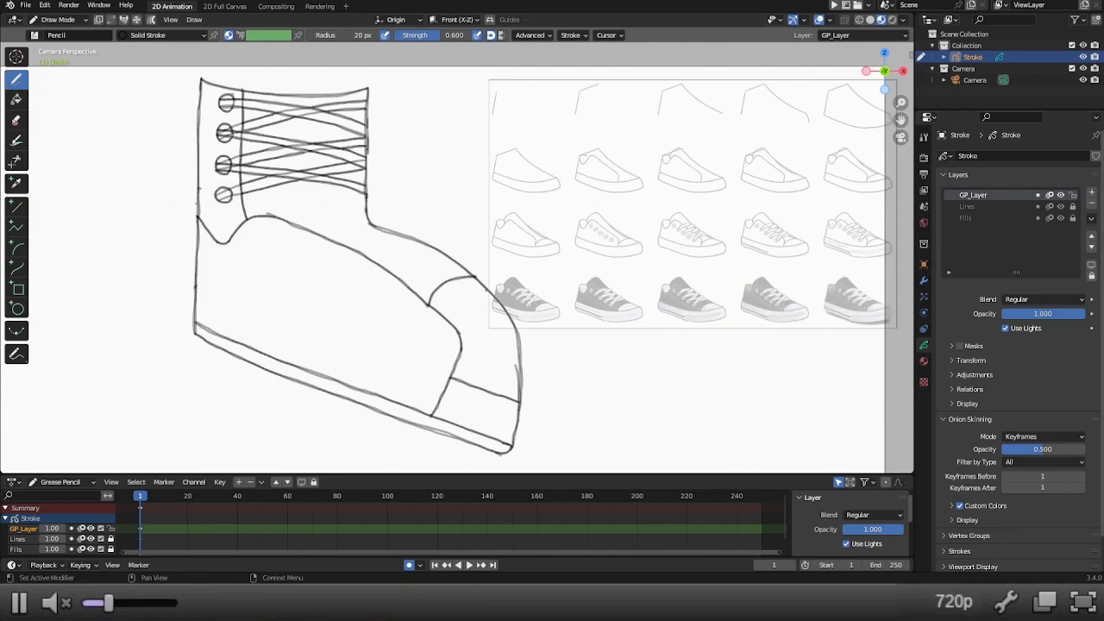
Step: Hide the Lines layer and smooth the traced shoe strokes with the Smooth brush in Sculpt Mode
{"action": "left_click", "coordinate": [1063, 207]}
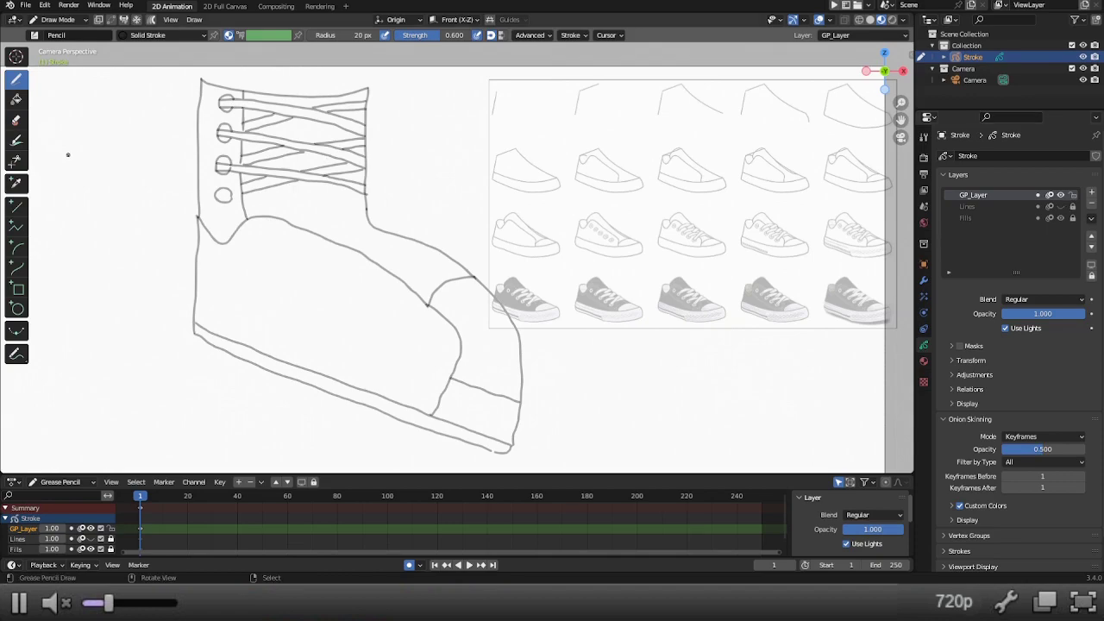
{"action": "key", "text": "ctrl+Tab"}
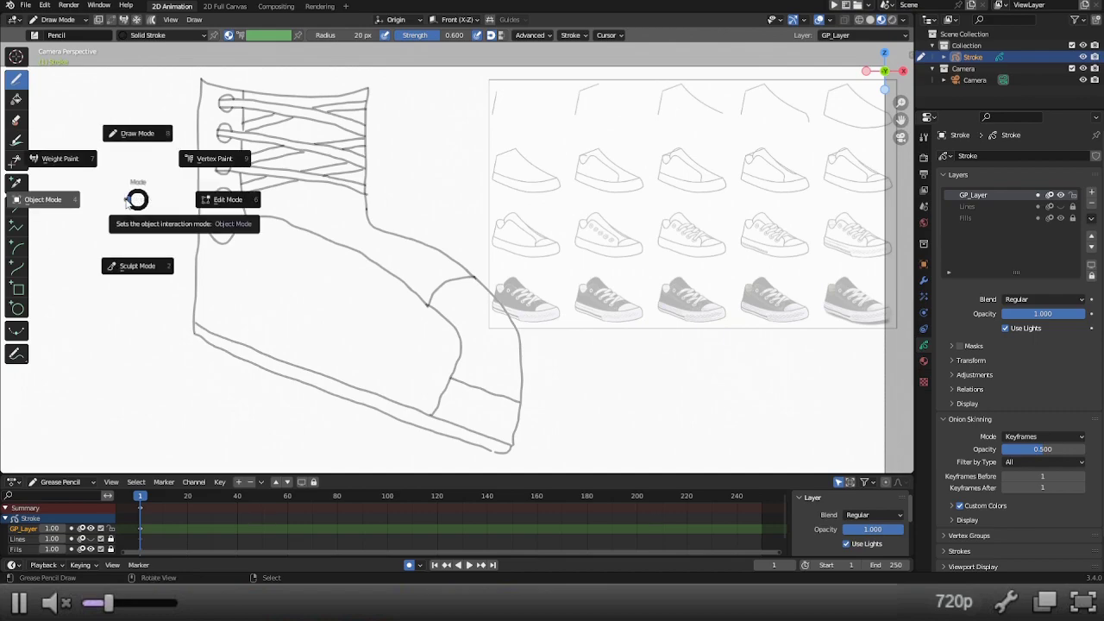
{"action": "left_click", "coordinate": [137, 264]}
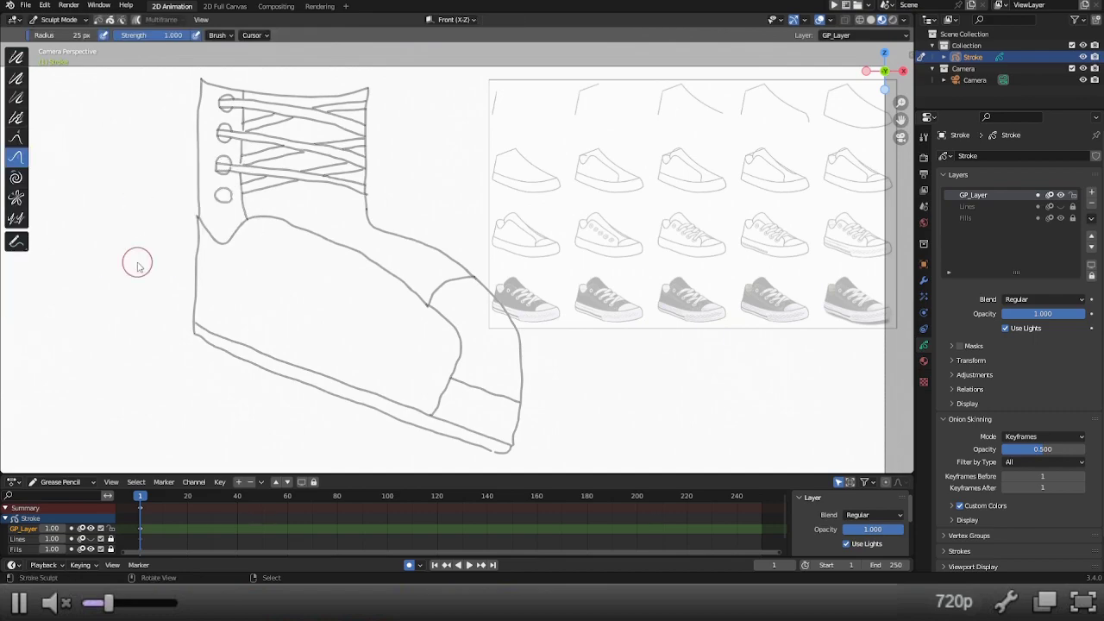
{"action": "left_click", "coordinate": [15, 57]}
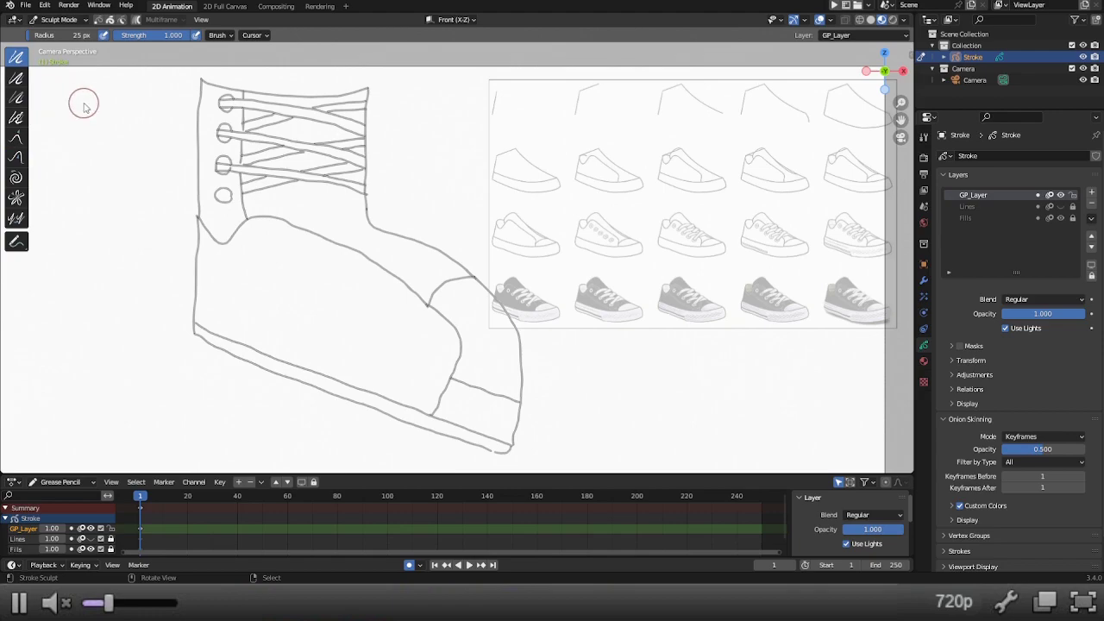
{"action": "mouse_move", "coordinate": [207, 88]}
{"action": "left_mouse_down"}
{"action": "mouse_move", "coordinate": [354, 90]}
{"action": "mouse_move", "coordinate": [325, 118]}
{"action": "mouse_move", "coordinate": [214, 113]}
{"action": "mouse_move", "coordinate": [239, 107]}
{"action": "mouse_move", "coordinate": [202, 125]}
{"action": "mouse_move", "coordinate": [271, 136]}
{"action": "mouse_move", "coordinate": [333, 116]}
{"action": "mouse_move", "coordinate": [303, 139]}
{"action": "mouse_move", "coordinate": [364, 166]}
{"action": "mouse_move", "coordinate": [214, 164]}
{"action": "mouse_move", "coordinate": [360, 186]}
{"action": "mouse_move", "coordinate": [222, 199]}
{"action": "mouse_move", "coordinate": [237, 230]}
{"action": "mouse_move", "coordinate": [269, 224]}
{"action": "mouse_move", "coordinate": [337, 259]}
{"action": "mouse_move", "coordinate": [265, 215]}
{"action": "mouse_move", "coordinate": [396, 276]}
{"action": "mouse_move", "coordinate": [462, 360]}
{"action": "mouse_move", "coordinate": [436, 405]}
{"action": "mouse_move", "coordinate": [202, 339]}
{"action": "mouse_move", "coordinate": [196, 332]}
{"action": "mouse_move", "coordinate": [338, 402]}
{"action": "mouse_move", "coordinate": [510, 457]}
{"action": "mouse_move", "coordinate": [514, 410]}
{"action": "mouse_move", "coordinate": [455, 380]}
{"action": "mouse_move", "coordinate": [433, 312]}
{"action": "mouse_move", "coordinate": [465, 281]}
{"action": "mouse_move", "coordinate": [519, 377]}
{"action": "mouse_move", "coordinate": [501, 314]}
{"action": "mouse_move", "coordinate": [460, 267]}
{"action": "mouse_move", "coordinate": [360, 210]}
{"action": "mouse_move", "coordinate": [380, 184]}
{"action": "mouse_move", "coordinate": [367, 57]}
{"action": "mouse_move", "coordinate": [273, 181]}
{"action": "left_mouse_up"}
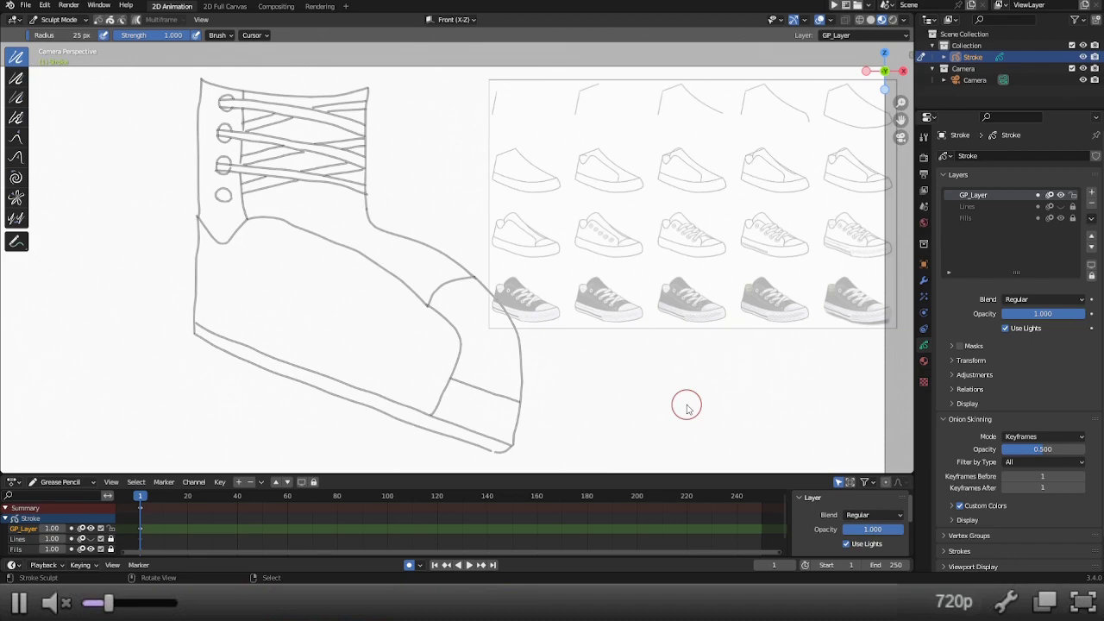
Step: Look through web reference images of anime eyes and eye expressions
{"action": "key", "text": "ctrl"}
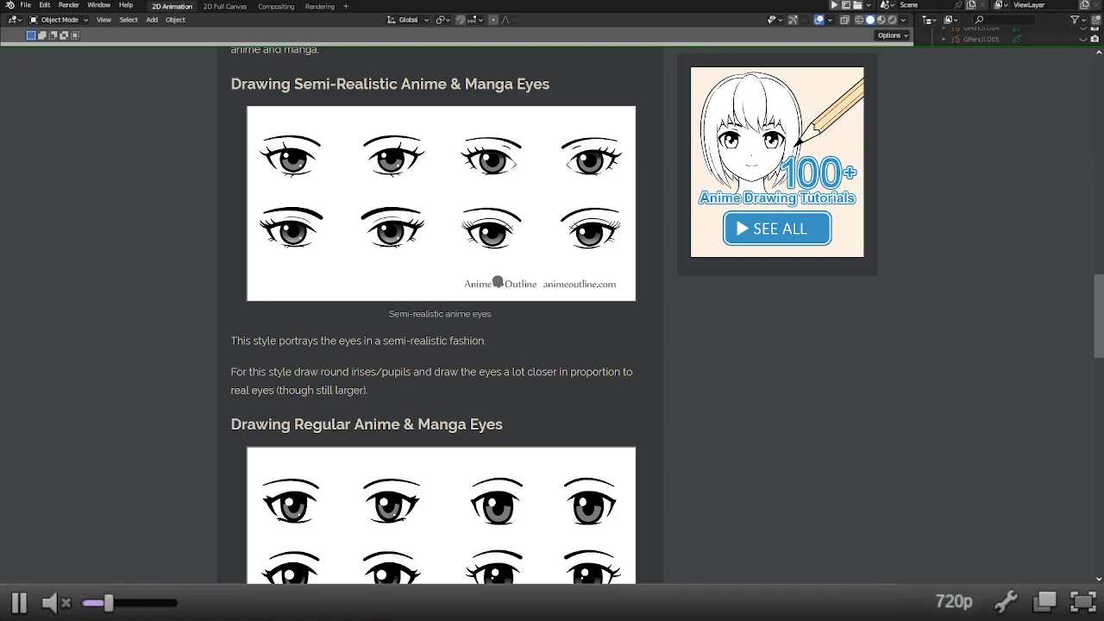
{"action": "key", "text": "ctrl+Tab"}
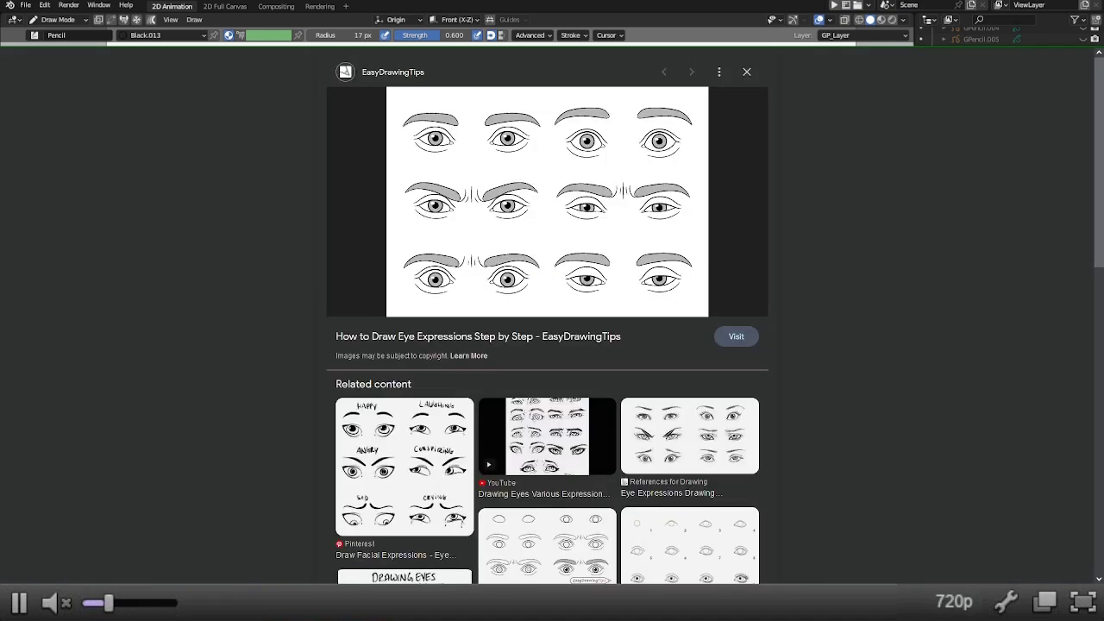
{"action": "key", "text": "Right"}
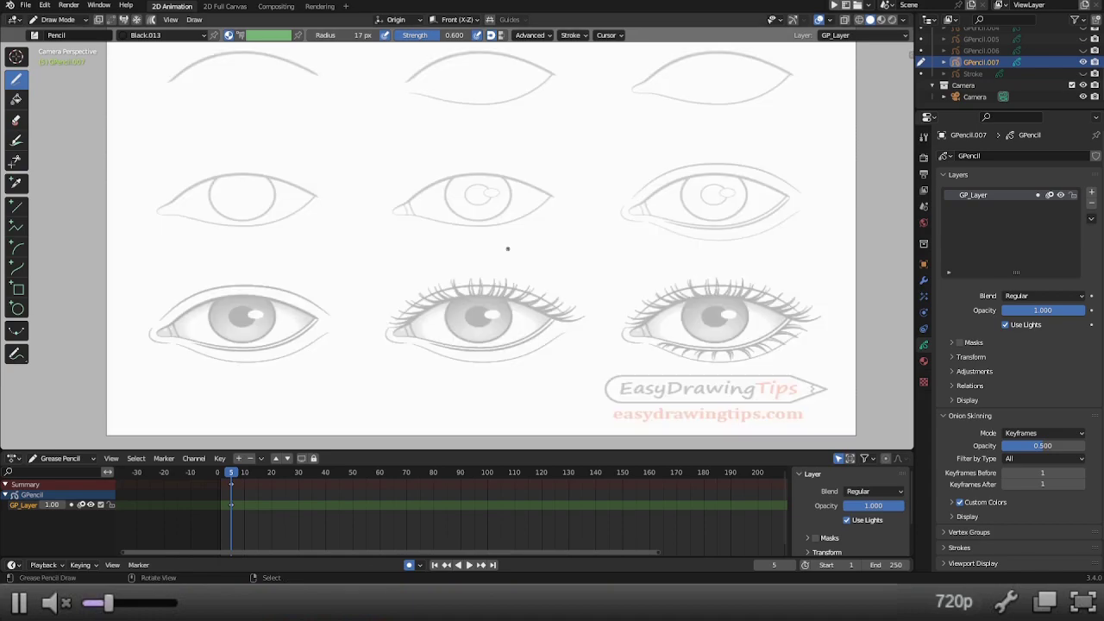
Step: Set the camera background image eye_drawing_step_by_step.png to the Fit frame method, with Offset X 0.29 and Scale 0.617
{"action": "key", "text": "ctrl+grave"}
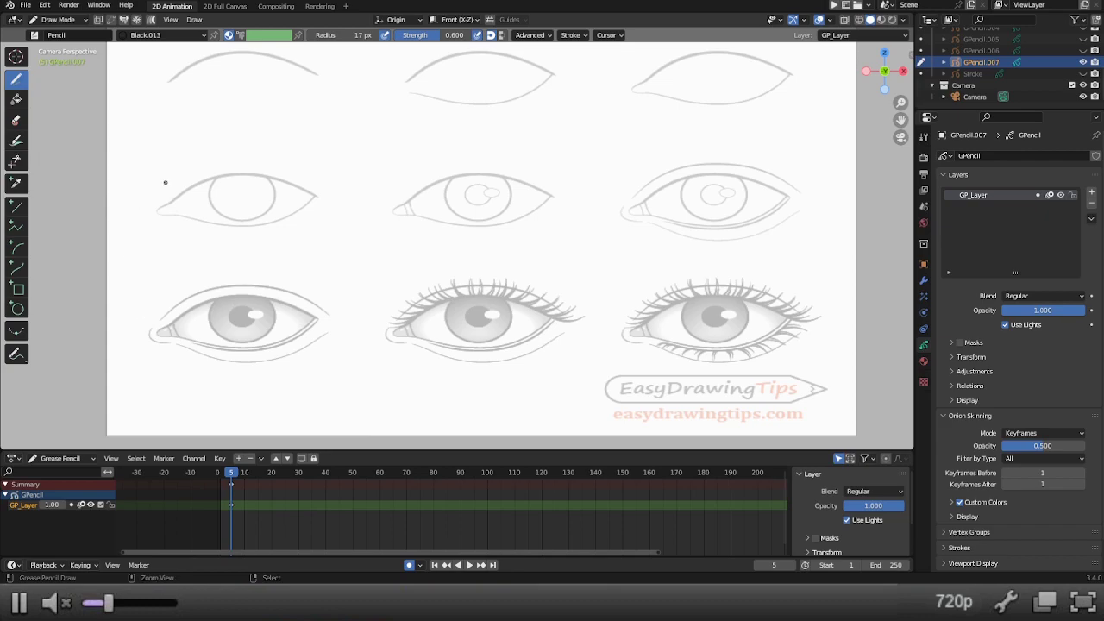
{"action": "key", "text": "ctrl+Tab"}
{"action": "left_click", "coordinate": [84, 188]}
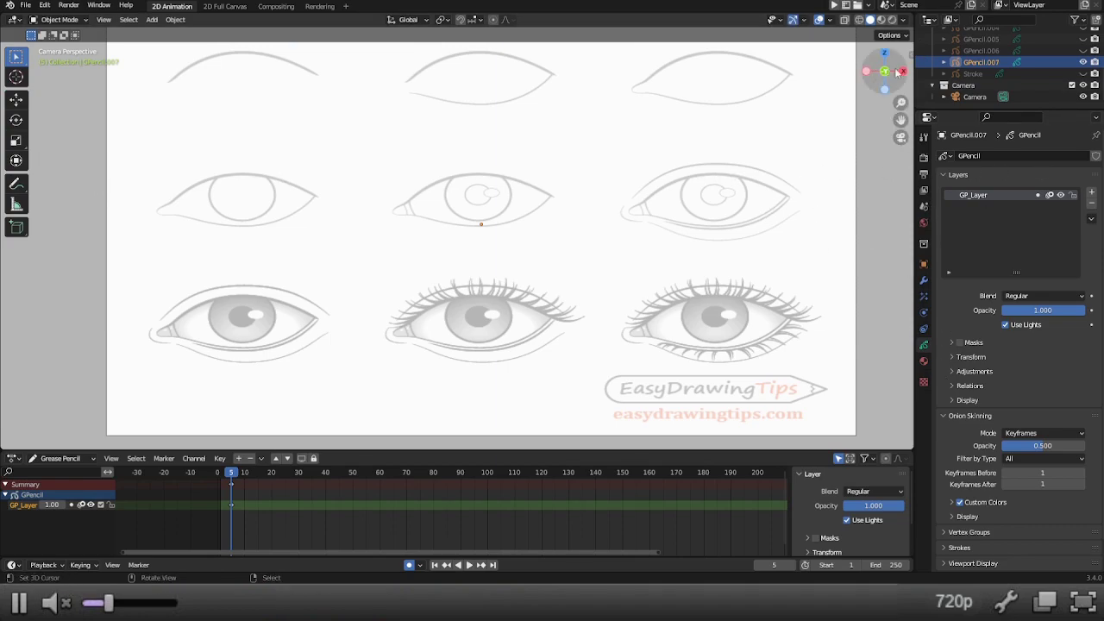
{"action": "left_click", "coordinate": [1003, 97]}
{"action": "scroll", "coordinate": [984, 441], "scroll_direction": "down", "scroll_amount": 4}
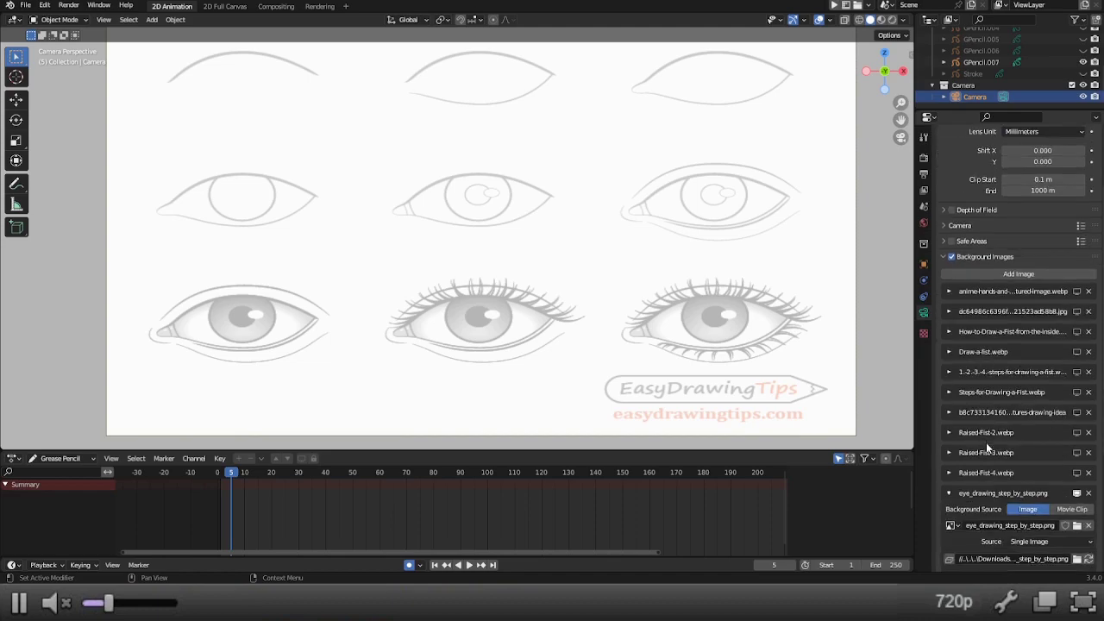
{"action": "scroll", "coordinate": [1025, 511], "scroll_direction": "down", "scroll_amount": 6}
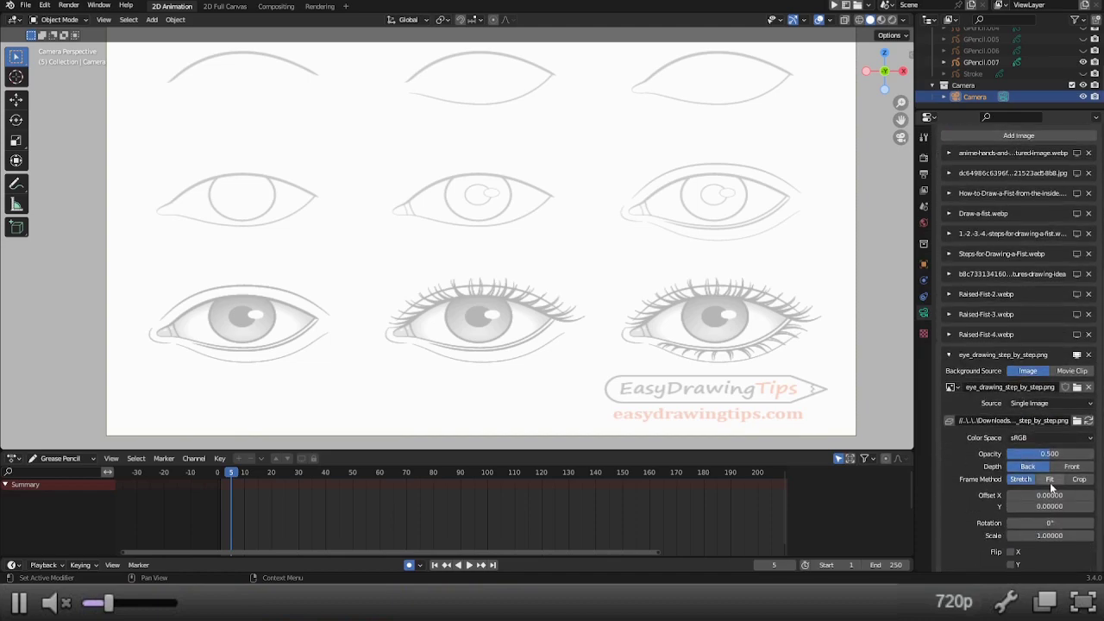
{"action": "left_click", "coordinate": [1050, 480]}
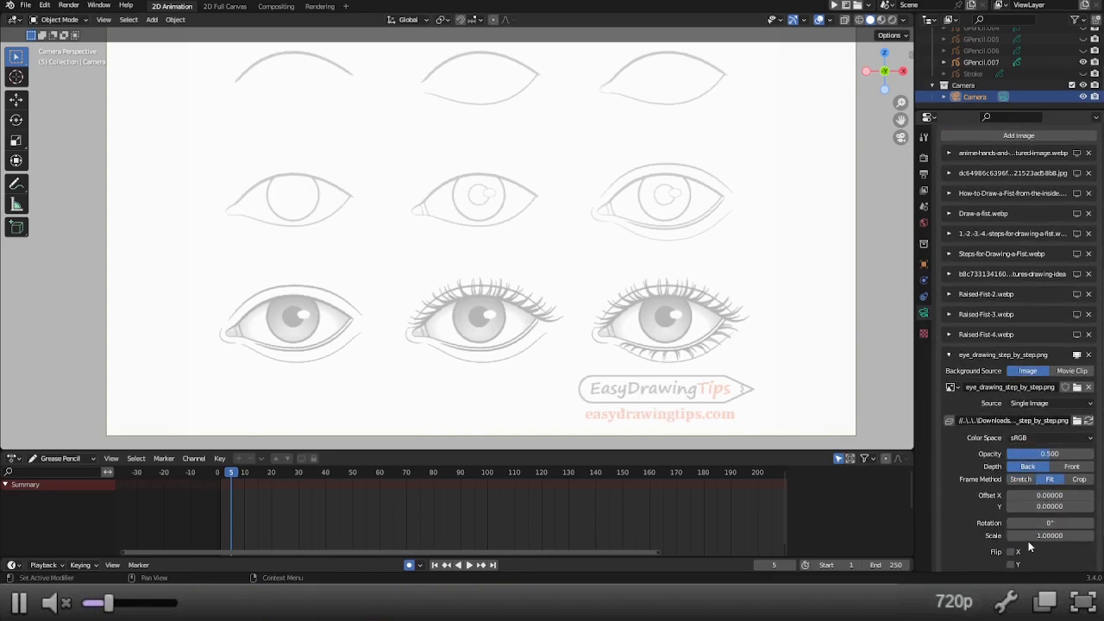
{"action": "left_click_drag", "start_coordinate": [1050, 495], "coordinate": [1094, 495]}
{"action": "left_click_drag", "start_coordinate": [1050, 535], "coordinate": [1028, 535]}
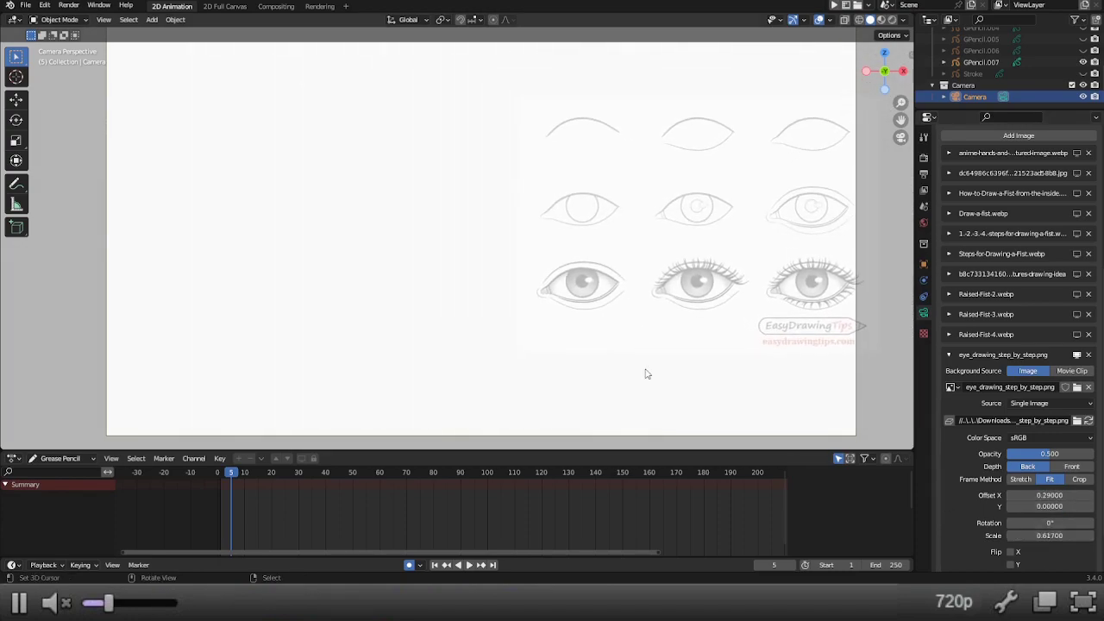
Step: Draw an eye outline on GPencil.007 in Draw Mode beside the reference, with upper lid, lower lid and inner corner
{"action": "left_click", "coordinate": [980, 62]}
{"action": "key", "text": "ctrl+Tab"}
{"action": "left_click", "coordinate": [434, 119]}
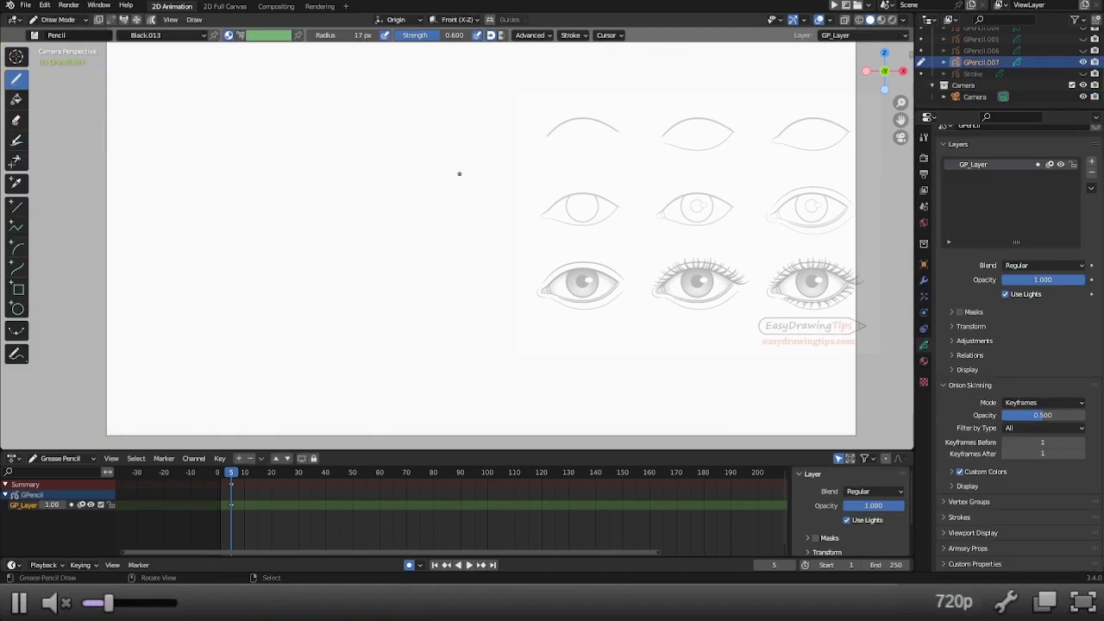
{"action": "scroll", "coordinate": [461, 172], "scroll_direction": "up", "scroll_amount": 3}
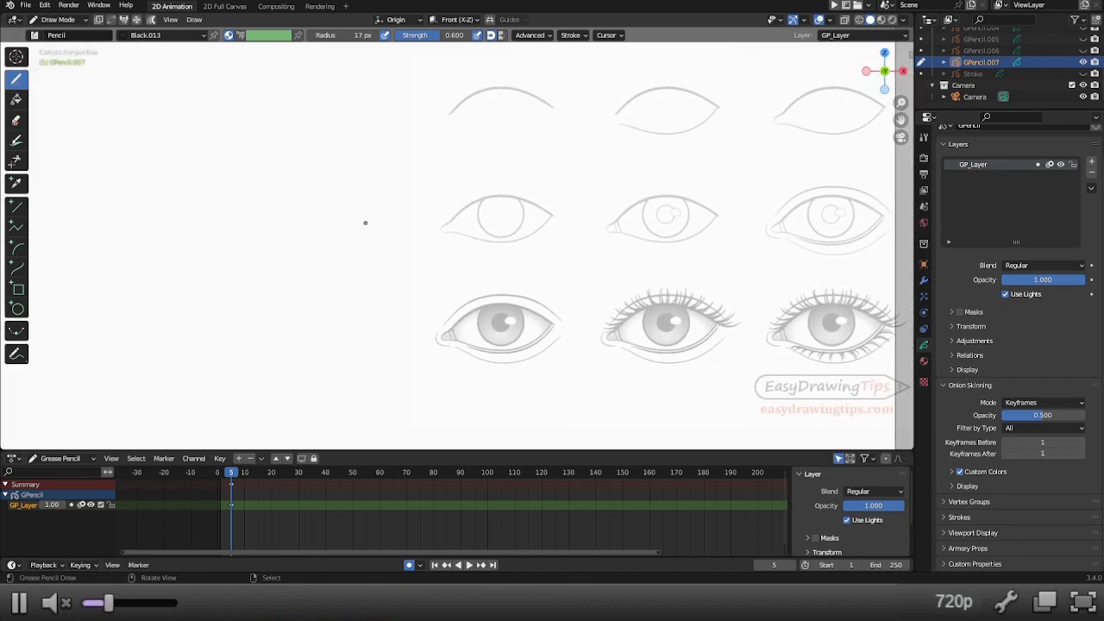
{"action": "left_click_drag", "start_coordinate": [367, 223], "coordinate": [285, 221]}
{"action": "key", "text": "ctrl+z"}
{"action": "mouse_move", "coordinate": [376, 221]}
{"action": "left_mouse_down"}
{"action": "mouse_move", "coordinate": [319, 217]}
{"action": "mouse_move", "coordinate": [343, 195]}
{"action": "mouse_move", "coordinate": [306, 195]}
{"action": "mouse_move", "coordinate": [263, 227]}
{"action": "mouse_move", "coordinate": [270, 241]}
{"action": "mouse_move", "coordinate": [321, 240]}
{"action": "mouse_move", "coordinate": [378, 217]}
{"action": "mouse_move", "coordinate": [345, 204]}
{"action": "mouse_move", "coordinate": [310, 219]}
{"action": "left_mouse_up"}
{"action": "key", "text": "ctrl+z"}
{"action": "key", "text": "ctrl+z"}
{"action": "key", "text": "ctrl+z"}
{"action": "key", "text": "ctrl+z"}
{"action": "mouse_move", "coordinate": [303, 239]}
{"action": "left_mouse_down"}
{"action": "mouse_move", "coordinate": [349, 248]}
{"action": "mouse_move", "coordinate": [376, 235]}
{"action": "left_mouse_up"}
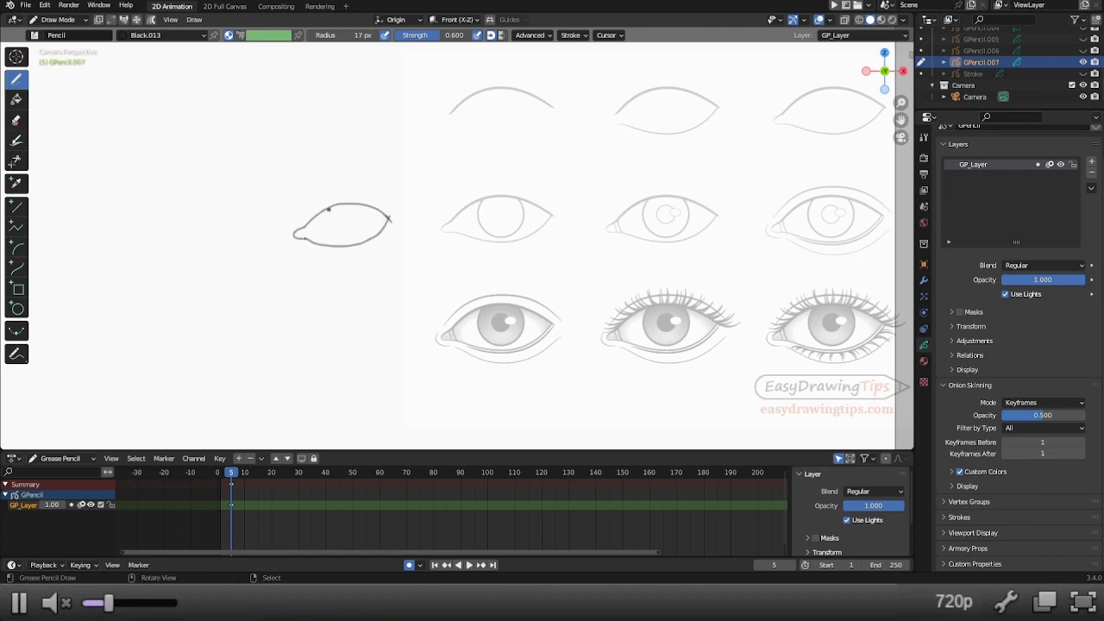
Step: Draw the iris, the pupil with an overlapping highlight, and the small lines across the eye's inner corner
{"action": "mouse_move", "coordinate": [323, 210]}
{"action": "left_mouse_down"}
{"action": "mouse_move", "coordinate": [321, 231]}
{"action": "mouse_move", "coordinate": [354, 237]}
{"action": "mouse_move", "coordinate": [340, 238]}
{"action": "mouse_move", "coordinate": [354, 233]}
{"action": "mouse_move", "coordinate": [319, 223]}
{"action": "mouse_move", "coordinate": [357, 234]}
{"action": "mouse_move", "coordinate": [364, 214]}
{"action": "mouse_move", "coordinate": [319, 218]}
{"action": "mouse_move", "coordinate": [327, 235]}
{"action": "mouse_move", "coordinate": [354, 239]}
{"action": "mouse_move", "coordinate": [365, 213]}
{"action": "left_mouse_up"}
{"action": "key", "text": "ctrl+z"}
{"action": "key", "text": "ctrl+z"}
{"action": "key", "text": "ctrl+z"}
{"action": "key", "text": "ctrl+z"}
{"action": "mouse_move", "coordinate": [325, 209]}
{"action": "left_mouse_down"}
{"action": "mouse_move", "coordinate": [324, 227]}
{"action": "mouse_move", "coordinate": [362, 235]}
{"action": "left_mouse_up"}
{"action": "key", "text": "ctrl+z"}
{"action": "mouse_move", "coordinate": [345, 210]}
{"action": "left_mouse_down"}
{"action": "mouse_move", "coordinate": [338, 221]}
{"action": "mouse_move", "coordinate": [351, 226]}
{"action": "left_mouse_up"}
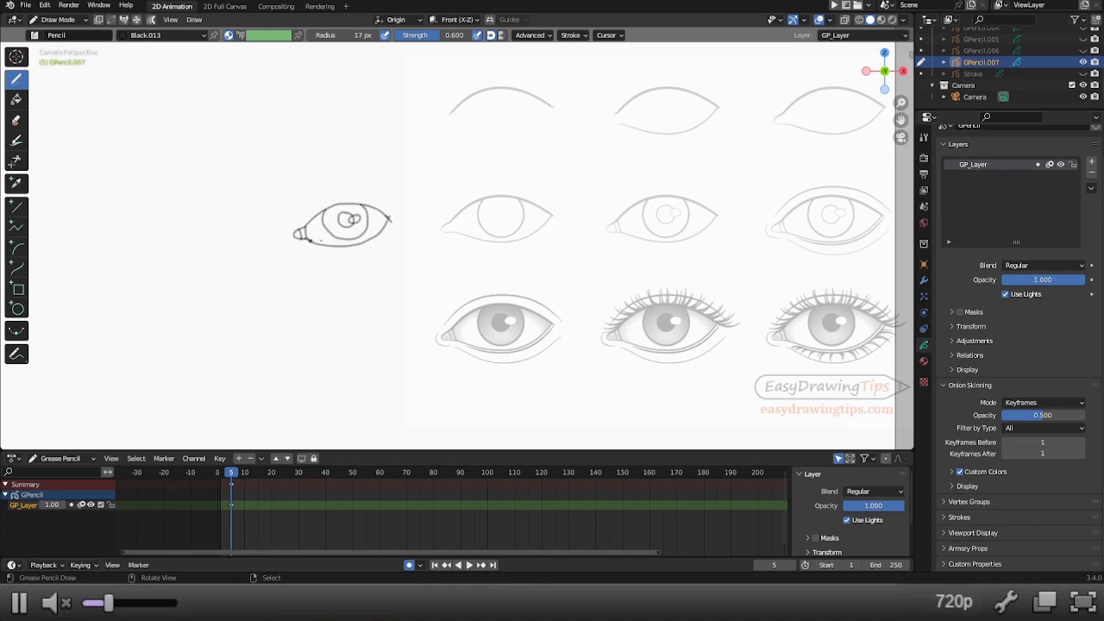
{"action": "middle_click_drag", "start_coordinate": [529, 229], "coordinate": [491, 234], "text": "shift"}
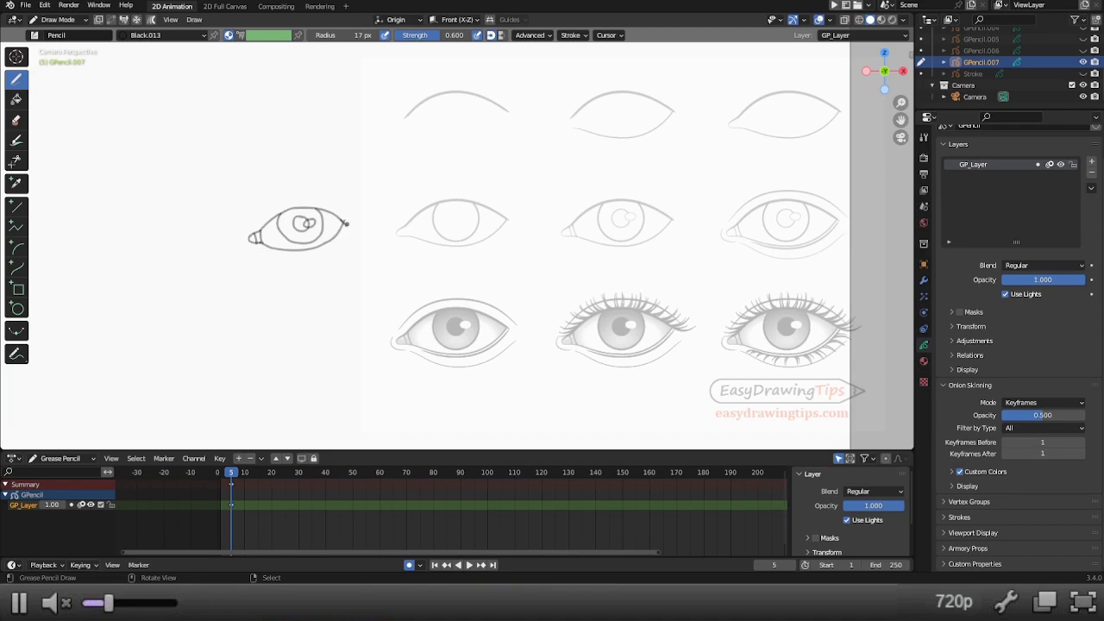
{"action": "left_click_drag", "start_coordinate": [345, 226], "coordinate": [293, 257]}
{"action": "key", "text": "ctrl+z"}
{"action": "left_click_drag", "start_coordinate": [292, 252], "coordinate": [277, 254]}
{"action": "key", "text": "ctrl+z"}
{"action": "left_click_drag", "start_coordinate": [355, 131], "coordinate": [366, 225]}
{"action": "key", "text": "ctrl+z"}
{"action": "left_click_drag", "start_coordinate": [348, 112], "coordinate": [370, 217]}
{"action": "key", "text": "ctrl+z"}
{"action": "key", "text": "ctrl+z"}
{"action": "key", "text": "ctrl+z"}
{"action": "key", "text": "ctrl+z"}
{"action": "key", "text": "ctrl+z"}
Step: Draw the lower rim line beneath the lower lid, running from the outer corner towards the inner corner
{"action": "left_click_drag", "start_coordinate": [341, 220], "coordinate": [346, 226]}
{"action": "scroll", "coordinate": [342, 229], "scroll_direction": "up", "scroll_amount": 4}
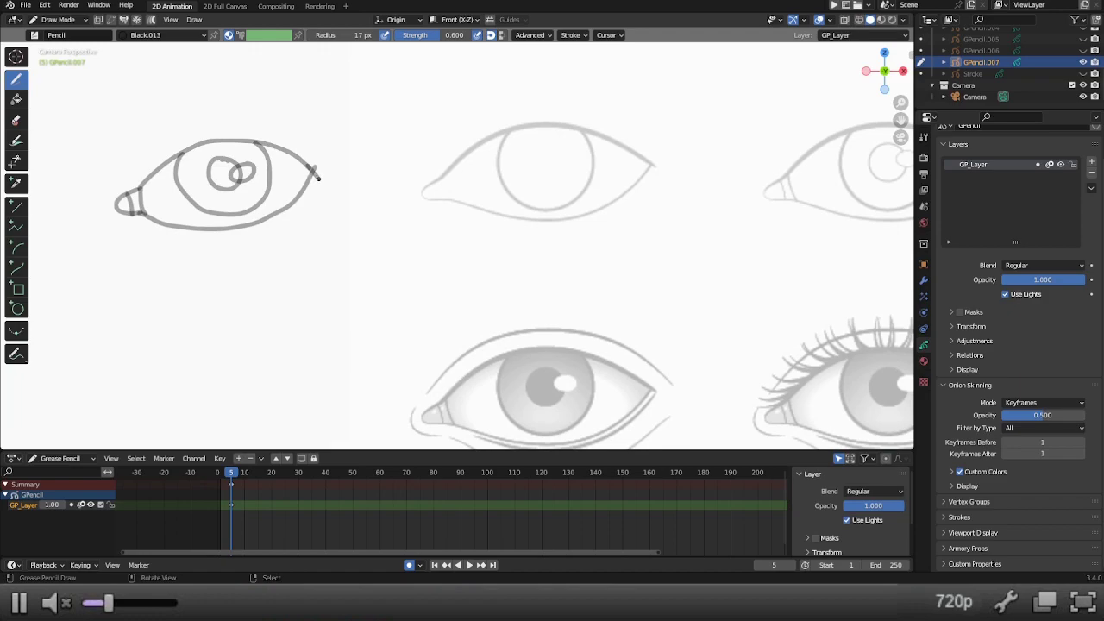
{"action": "mouse_move", "coordinate": [318, 178]}
{"action": "left_mouse_down"}
{"action": "mouse_move", "coordinate": [267, 229]}
{"action": "mouse_move", "coordinate": [178, 240]}
{"action": "mouse_move", "coordinate": [153, 229]}
{"action": "left_mouse_up"}
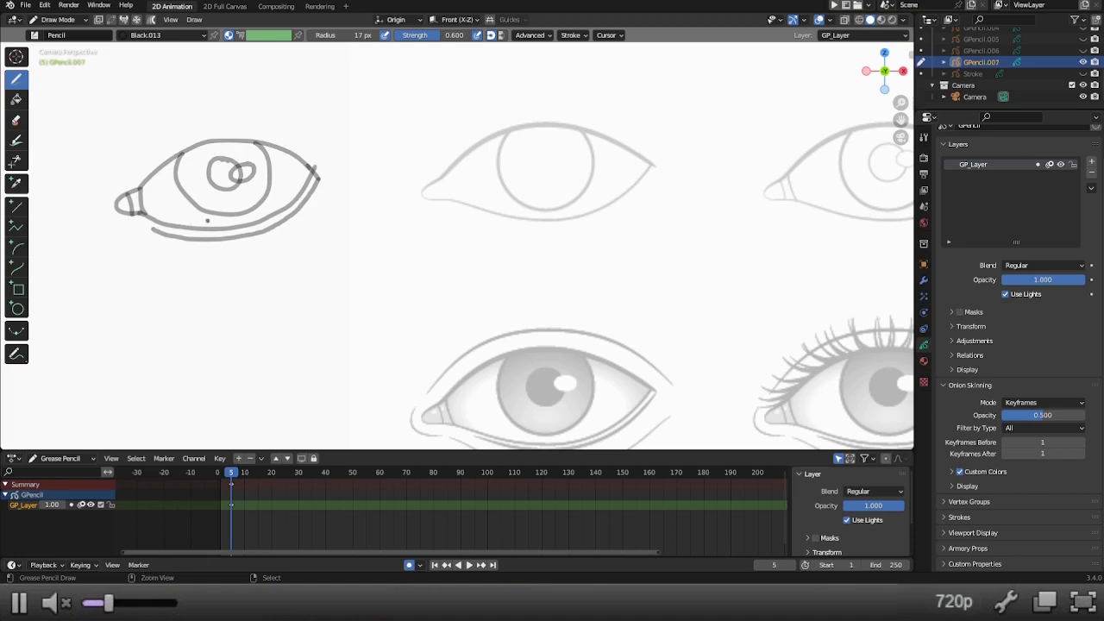
Step: Draw the crease above the upper lid, the curve around the inner corner and the fold line under the eye
{"action": "scroll", "coordinate": [313, 177], "scroll_direction": "down", "scroll_amount": 3}
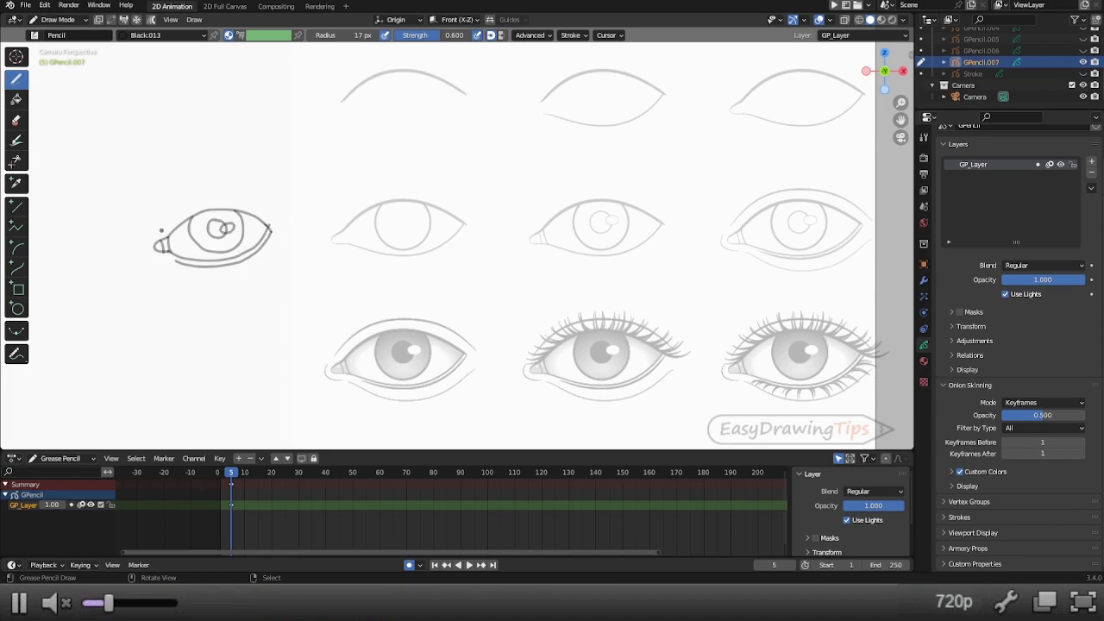
{"action": "mouse_move", "coordinate": [162, 229]}
{"action": "left_mouse_down"}
{"action": "mouse_move", "coordinate": [170, 219]}
{"action": "mouse_move", "coordinate": [248, 204]}
{"action": "left_mouse_up"}
{"action": "key", "text": "ctrl+z"}
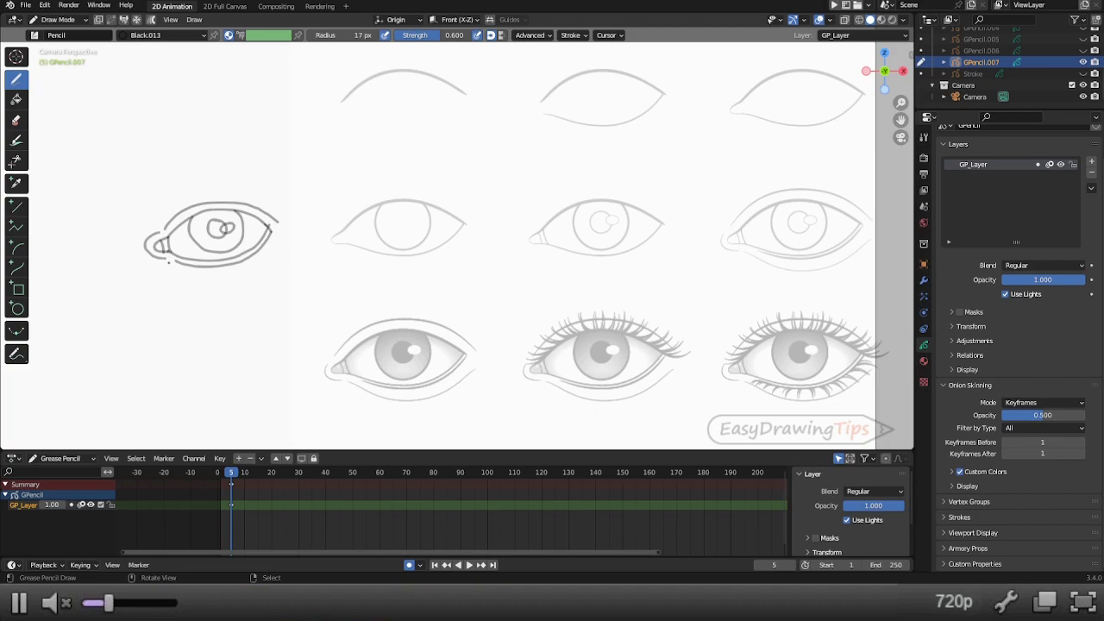
{"action": "left_click_drag", "start_coordinate": [179, 272], "coordinate": [196, 278]}
{"action": "left_click_drag", "start_coordinate": [259, 268], "coordinate": [272, 258]}
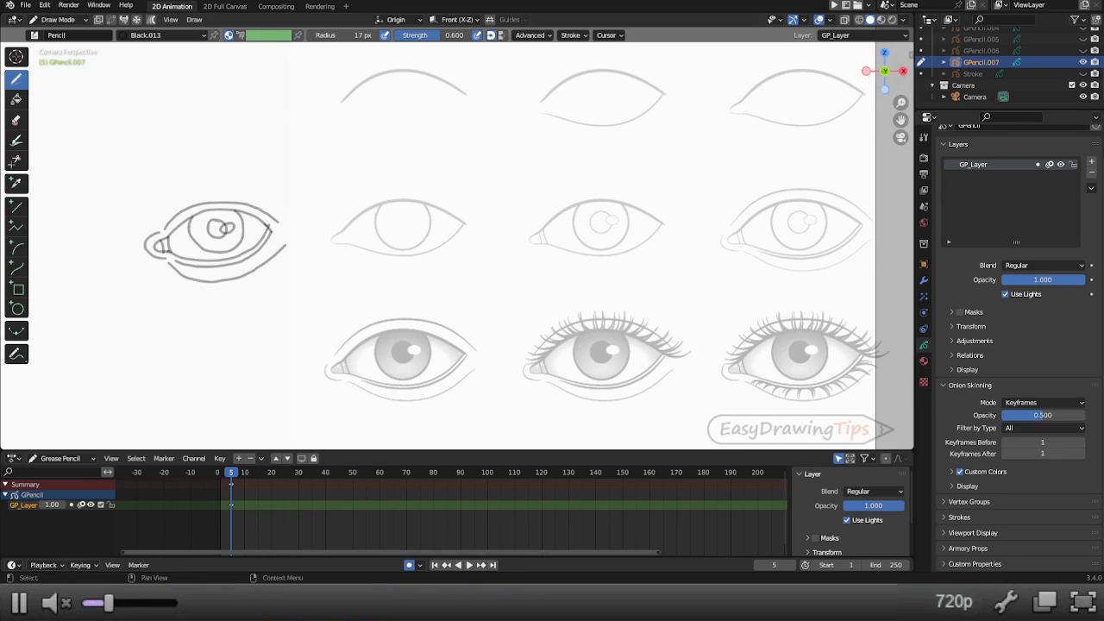
Step: Switch to Edit Mode, add a second layer and lock it, and make the original GP_Layer the unlocked active layer
{"action": "key", "text": "ctrl+Tab"}
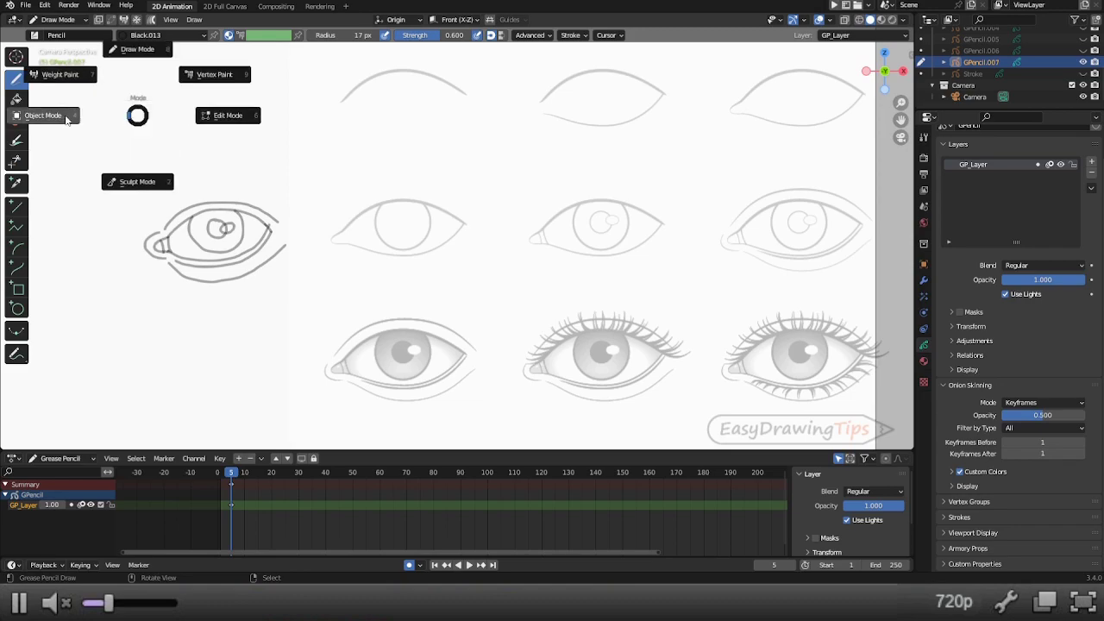
{"action": "left_click", "coordinate": [1094, 164]}
{"action": "left_click", "coordinate": [1093, 163]}
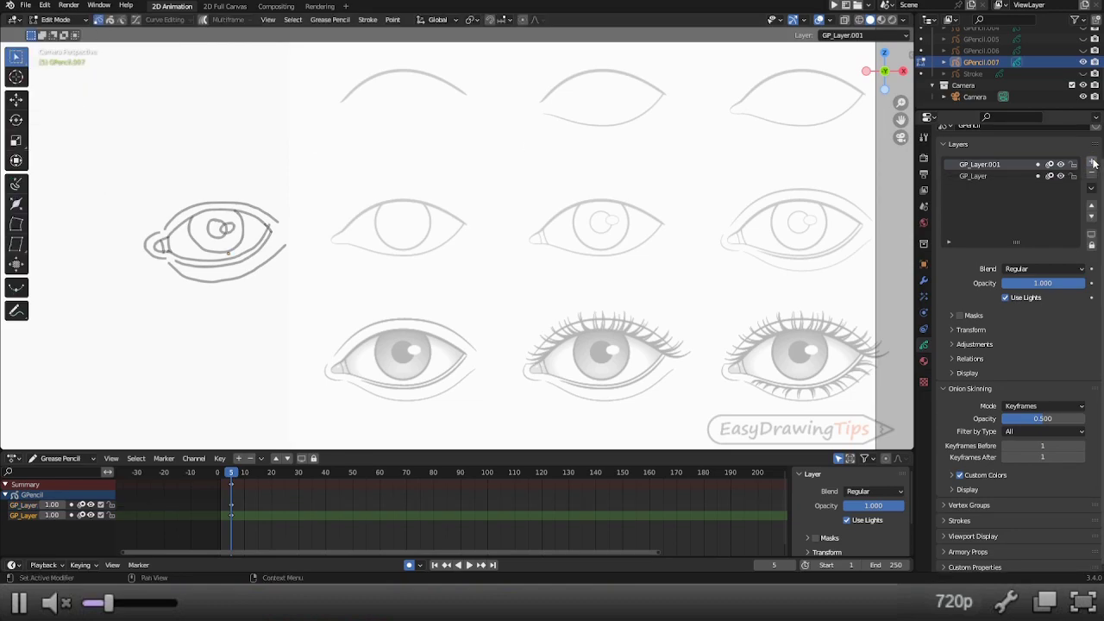
{"action": "left_click", "coordinate": [1074, 176]}
{"action": "scroll", "coordinate": [316, 238], "scroll_direction": "up", "scroll_amount": 2}
{"action": "mouse_move", "coordinate": [158, 163]}
{"action": "middle_mouse_down", "text": "shift"}
{"action": "mouse_move", "coordinate": [168, 185]}
{"action": "mouse_move", "coordinate": [195, 187]}
{"action": "mouse_move", "coordinate": [371, 174]}
{"action": "middle_mouse_up", "text": "shift"}
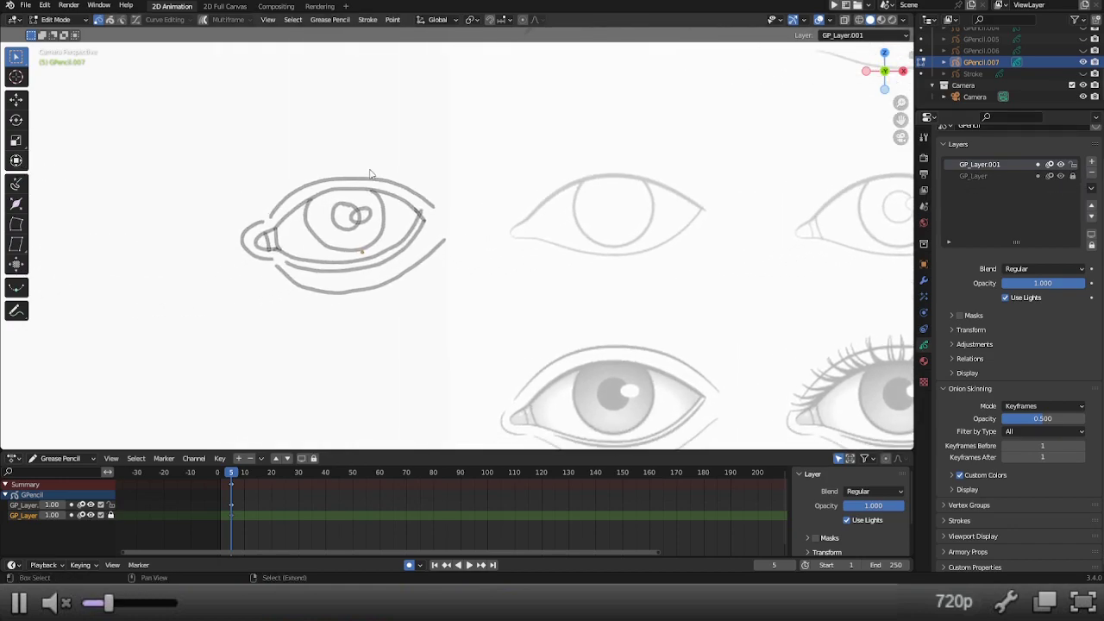
{"action": "left_click", "coordinate": [1074, 176]}
{"action": "left_click", "coordinate": [983, 177]}
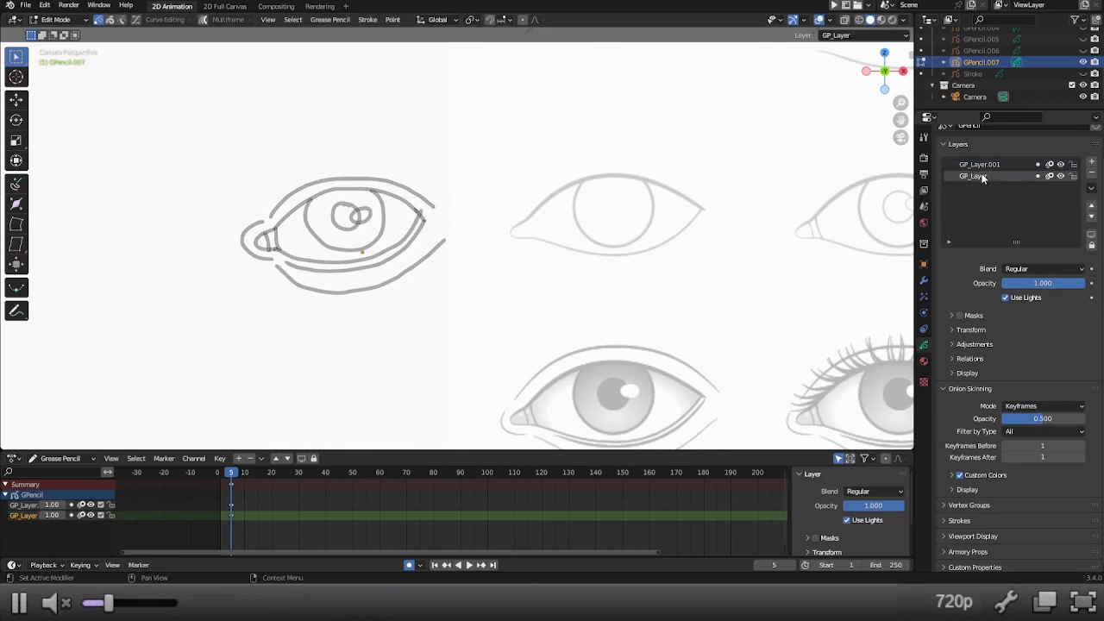
{"action": "left_click", "coordinate": [1073, 164]}
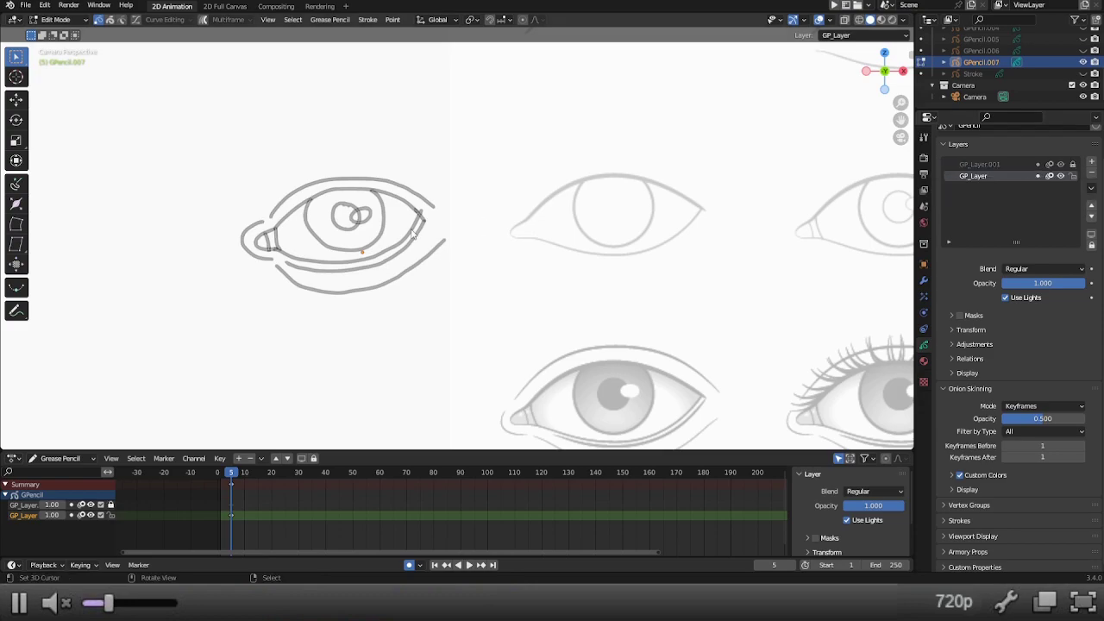
{"action": "scroll", "coordinate": [414, 231], "scroll_direction": "up", "scroll_amount": 5}
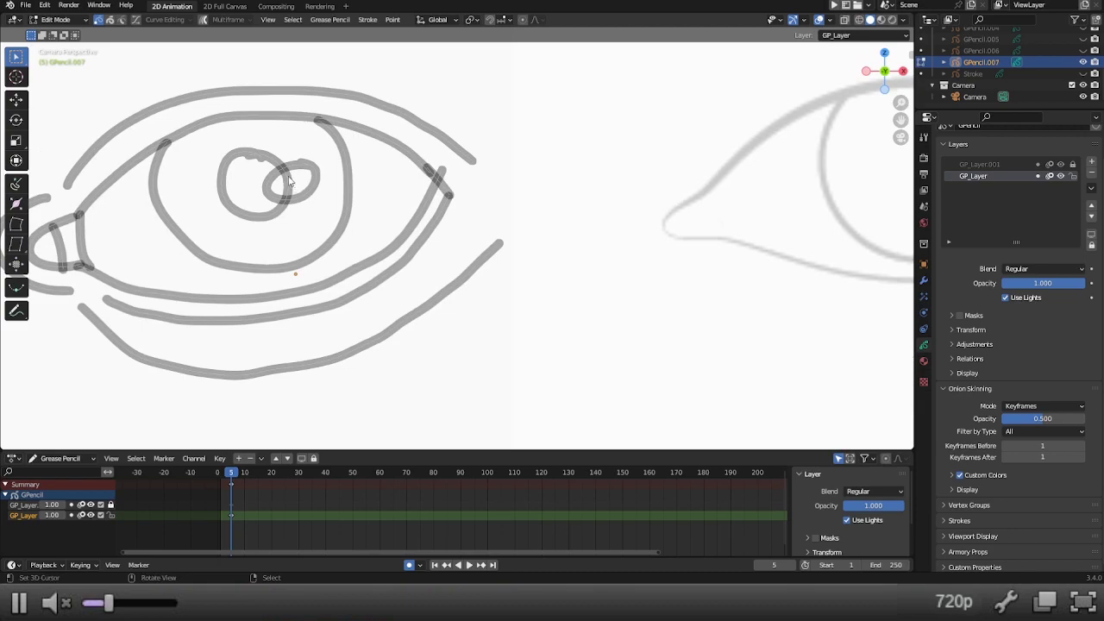
Step: Return to Draw Mode and trim the overlapping stroke ends inside the pupil's highlight and at the eye's outer corner
{"action": "left_click_drag", "start_coordinate": [529, 104], "coordinate": [518, 108], "text": "shift"}
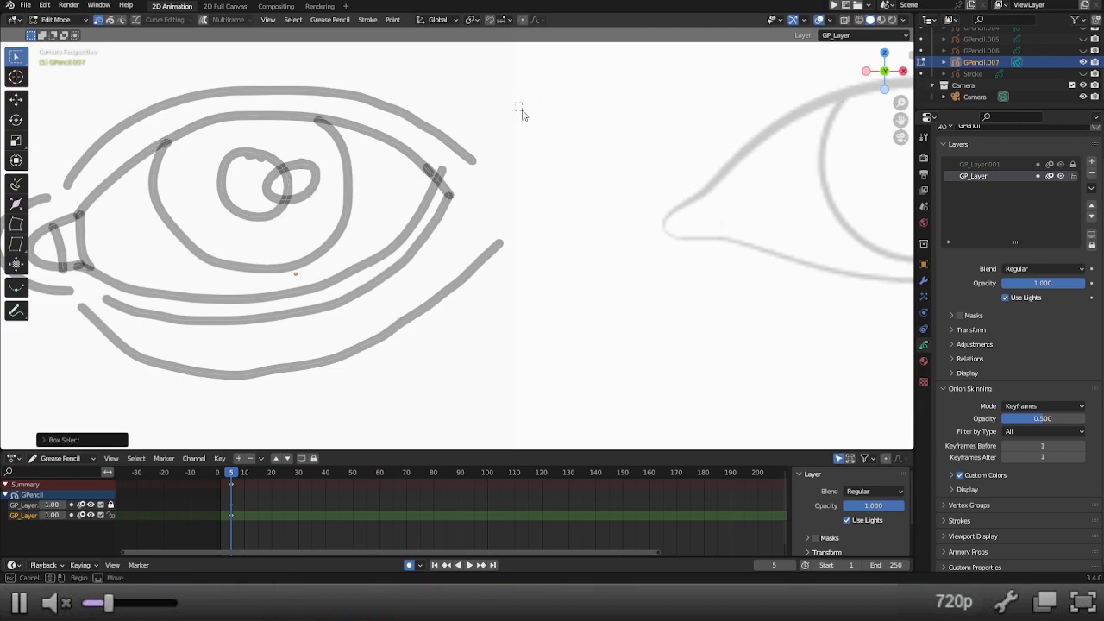
{"action": "key", "text": "ctrl+Tab"}
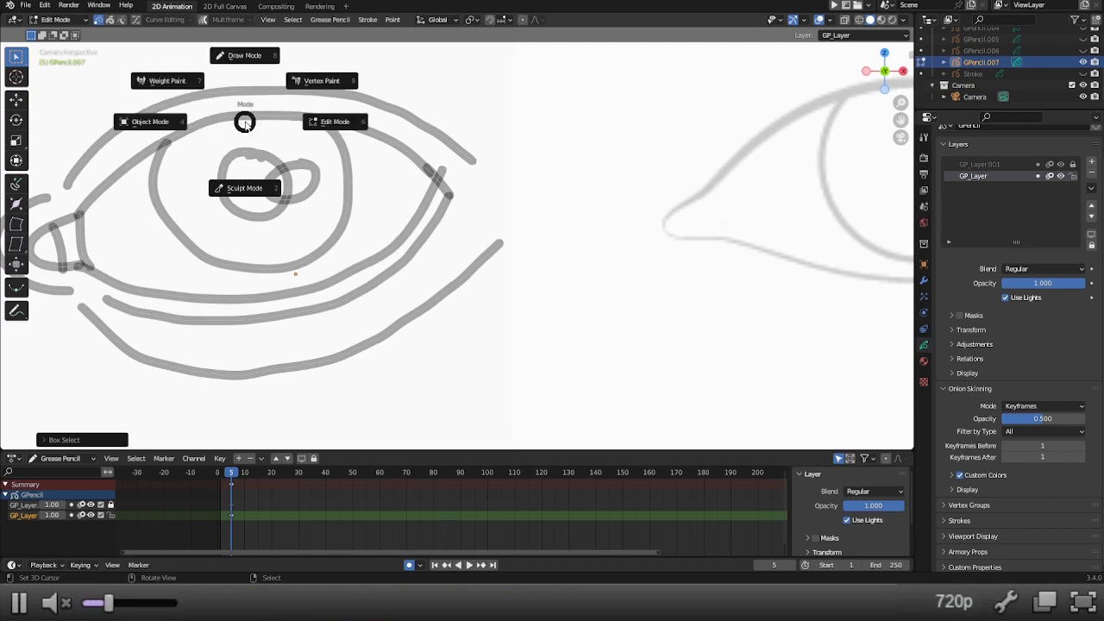
{"action": "left_click", "coordinate": [245, 108]}
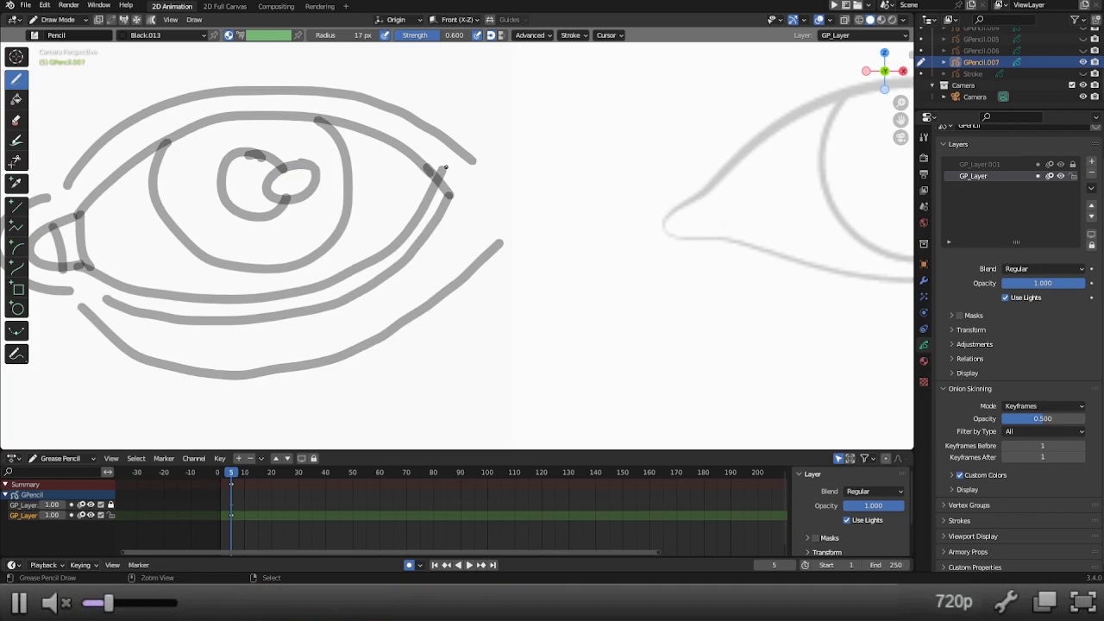
{"action": "mouse_move", "coordinate": [446, 166]}
{"action": "left_mouse_down", "text": "ctrl"}
{"action": "mouse_move", "coordinate": [431, 197]}
{"action": "mouse_move", "coordinate": [445, 169]}
{"action": "left_mouse_up", "text": "ctrl"}
{"action": "mouse_move", "coordinate": [422, 205]}
{"action": "left_mouse_down"}
{"action": "mouse_move", "coordinate": [446, 180]}
{"action": "mouse_move", "coordinate": [426, 200]}
{"action": "mouse_move", "coordinate": [438, 178]}
{"action": "left_mouse_up"}
{"action": "key", "text": "ctrl+z"}
Step: Lock GP_Layer, then unlock GP_Layer.001 and make it the active layer
{"action": "scroll", "coordinate": [293, 180], "scroll_direction": "down", "scroll_amount": 3}
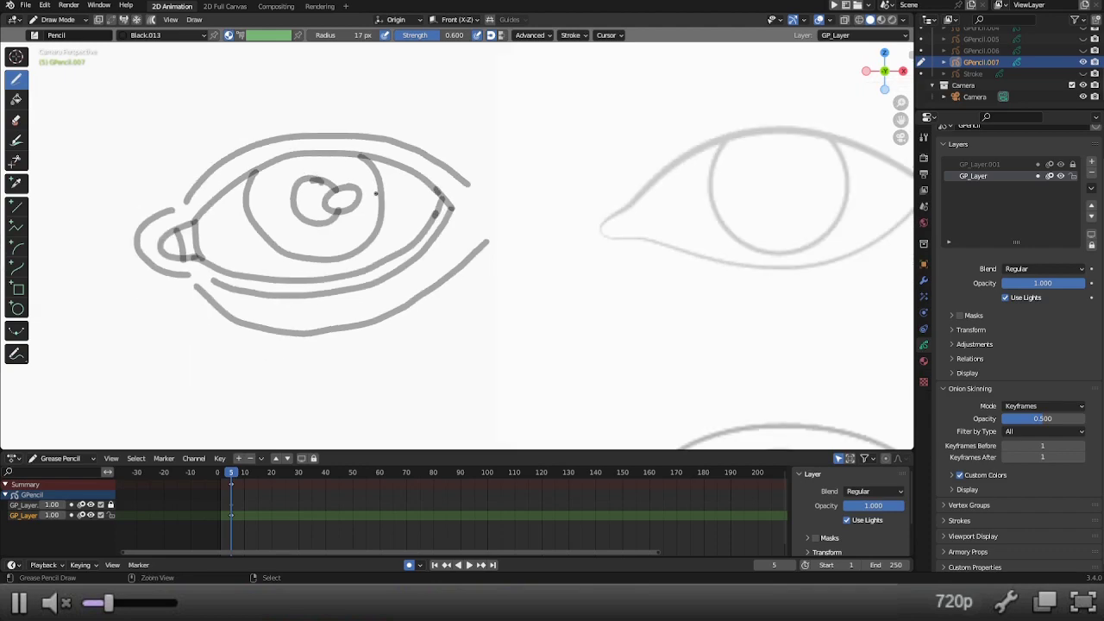
{"action": "scroll", "coordinate": [376, 193], "scroll_direction": "down", "scroll_amount": 2}
{"action": "scroll", "coordinate": [378, 190], "scroll_direction": "down", "scroll_amount": 1}
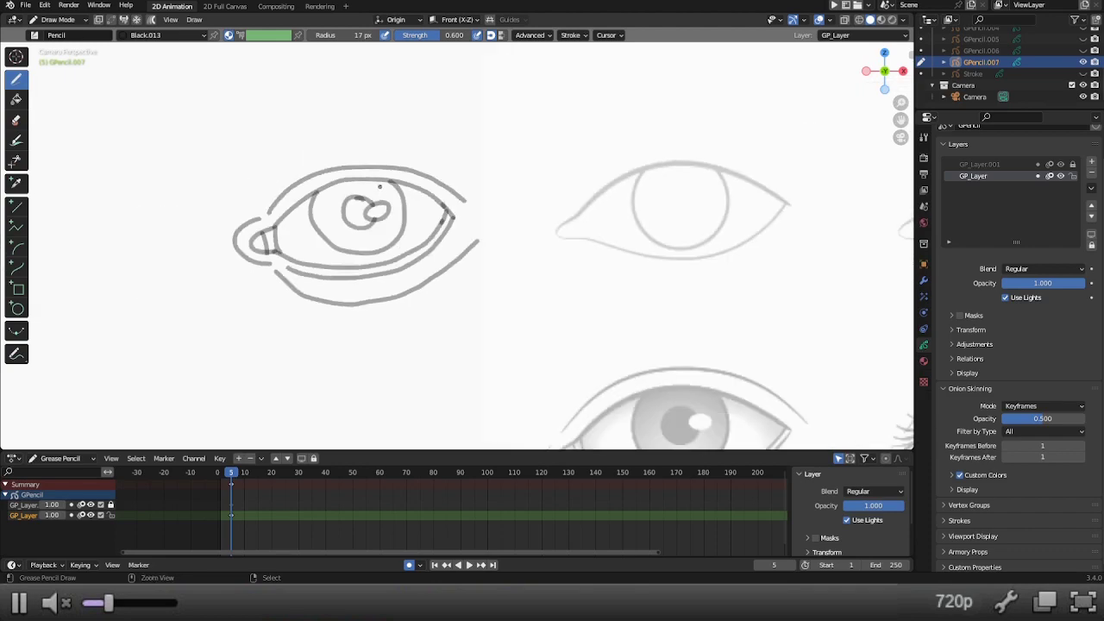
{"action": "left_click", "coordinate": [1073, 164]}
{"action": "left_click", "coordinate": [1073, 176]}
{"action": "left_click", "coordinate": [984, 165]}
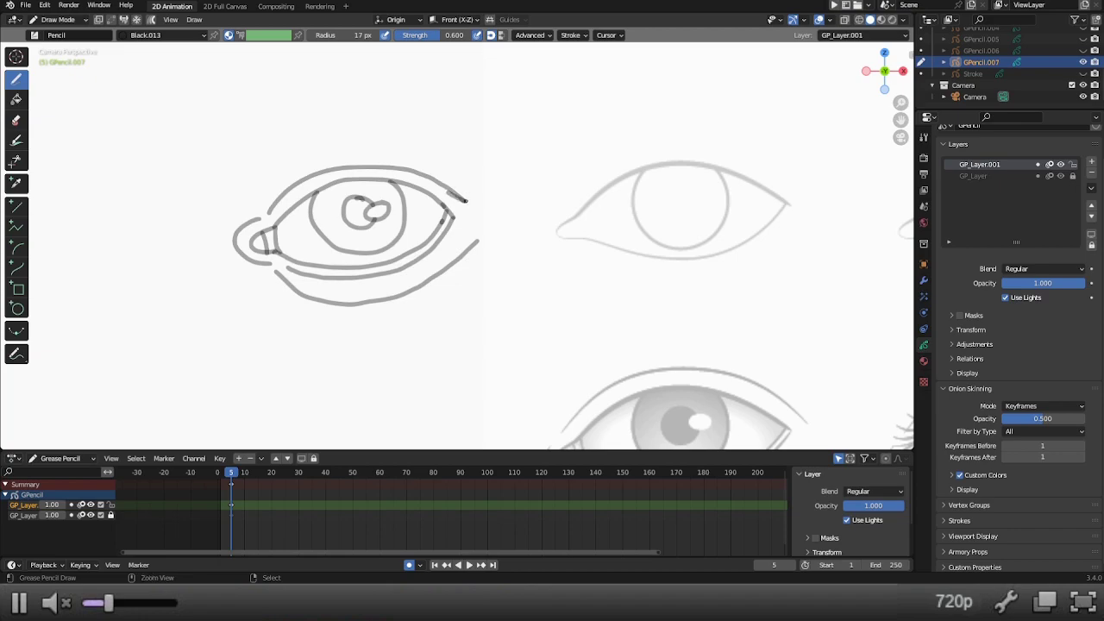
Step: Trace the crease above the upper lid, the curve around the inner corner and the fold line under the eye
{"action": "mouse_move", "coordinate": [467, 201]}
{"action": "left_mouse_down"}
{"action": "mouse_move", "coordinate": [429, 177]}
{"action": "mouse_move", "coordinate": [369, 167]}
{"action": "left_mouse_up"}
{"action": "key", "text": "ctrl+z"}
{"action": "mouse_move", "coordinate": [464, 200]}
{"action": "left_mouse_down"}
{"action": "mouse_move", "coordinate": [404, 169]}
{"action": "mouse_move", "coordinate": [323, 169]}
{"action": "mouse_move", "coordinate": [241, 226]}
{"action": "mouse_move", "coordinate": [235, 244]}
{"action": "mouse_move", "coordinate": [305, 295]}
{"action": "mouse_move", "coordinate": [351, 304]}
{"action": "mouse_move", "coordinate": [406, 295]}
{"action": "mouse_move", "coordinate": [478, 239]}
{"action": "left_mouse_up"}
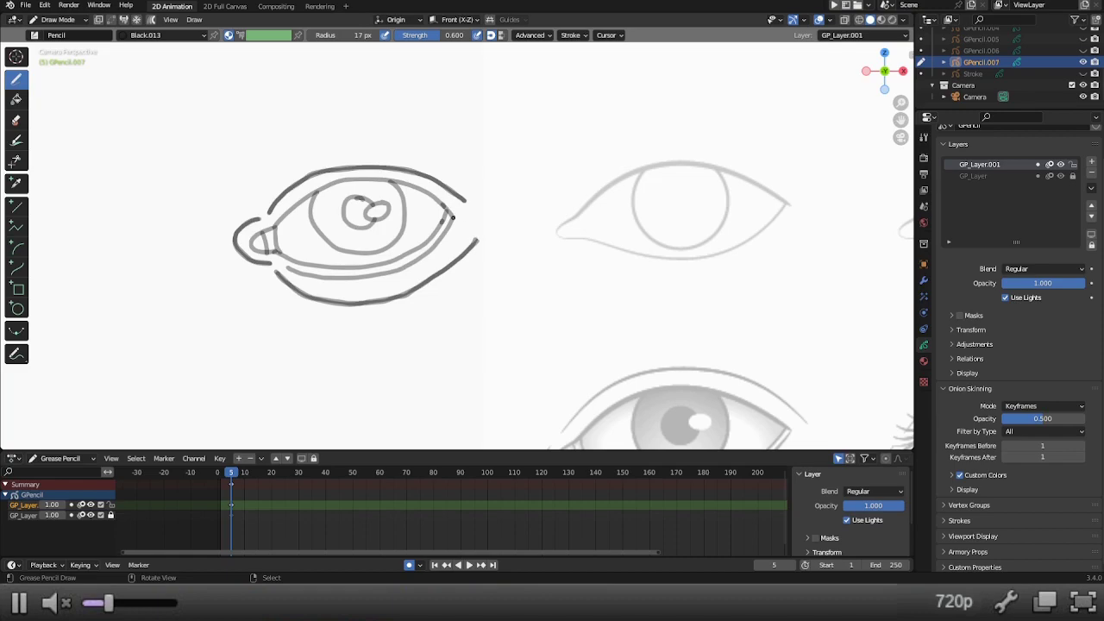
Step: Trace the upper lid, the rounded inner corner, the lower lid and the rim line beneath it
{"action": "mouse_move", "coordinate": [452, 217]}
{"action": "left_mouse_down"}
{"action": "mouse_move", "coordinate": [415, 184]}
{"action": "mouse_move", "coordinate": [354, 178]}
{"action": "mouse_move", "coordinate": [313, 192]}
{"action": "mouse_move", "coordinate": [276, 228]}
{"action": "left_mouse_up"}
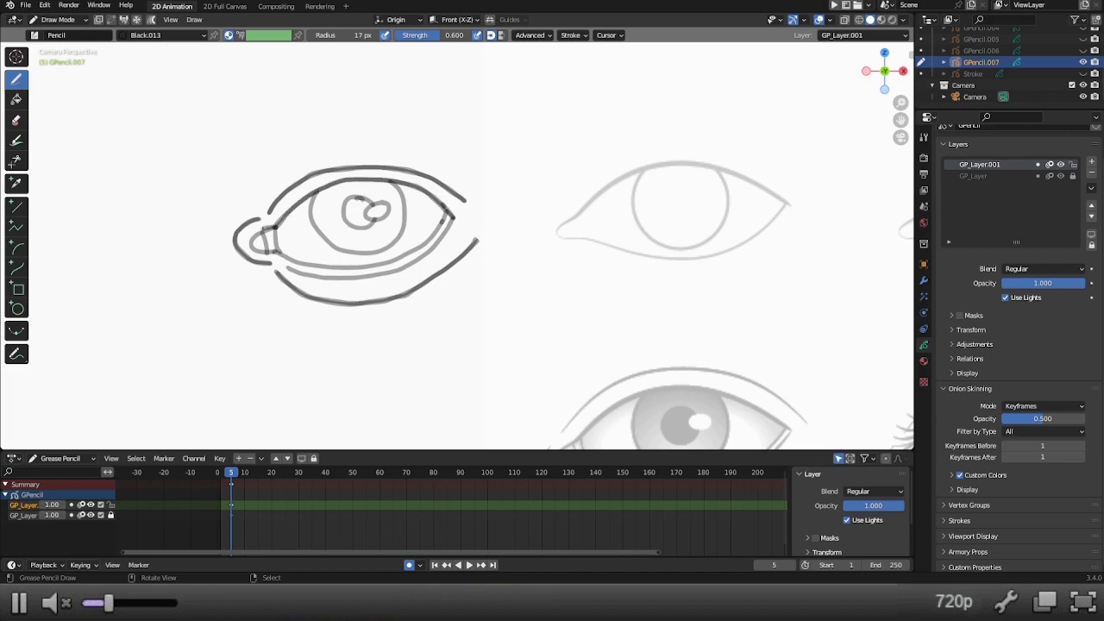
{"action": "mouse_move", "coordinate": [270, 228]}
{"action": "left_mouse_down"}
{"action": "mouse_move", "coordinate": [250, 242]}
{"action": "mouse_move", "coordinate": [274, 252]}
{"action": "left_mouse_up"}
{"action": "left_click_drag", "start_coordinate": [278, 252], "coordinate": [319, 264]}
{"action": "mouse_move", "coordinate": [336, 265]}
{"action": "left_mouse_down"}
{"action": "mouse_move", "coordinate": [405, 258]}
{"action": "mouse_move", "coordinate": [440, 219]}
{"action": "left_mouse_up"}
{"action": "mouse_move", "coordinate": [277, 251]}
{"action": "left_mouse_down"}
{"action": "mouse_move", "coordinate": [382, 264]}
{"action": "mouse_move", "coordinate": [440, 226]}
{"action": "left_mouse_up"}
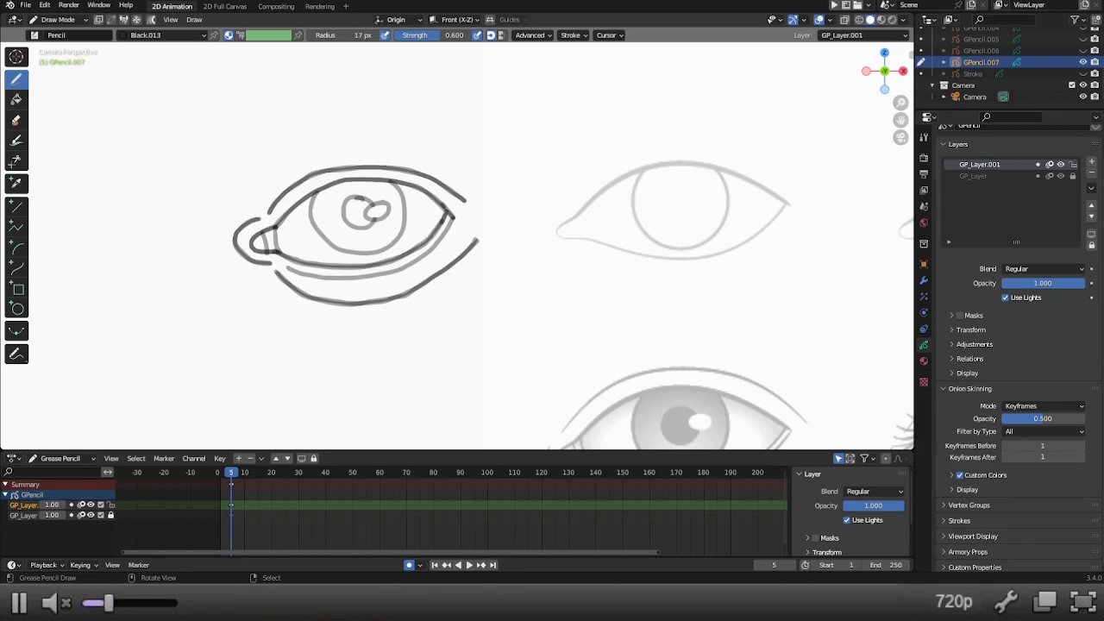
{"action": "mouse_move", "coordinate": [292, 269]}
{"action": "left_mouse_down"}
{"action": "mouse_move", "coordinate": [340, 280]}
{"action": "mouse_move", "coordinate": [418, 259]}
{"action": "left_mouse_up"}
{"action": "mouse_move", "coordinate": [289, 269]}
{"action": "left_mouse_down"}
{"action": "mouse_move", "coordinate": [381, 274]}
{"action": "mouse_move", "coordinate": [441, 240]}
{"action": "left_mouse_up"}
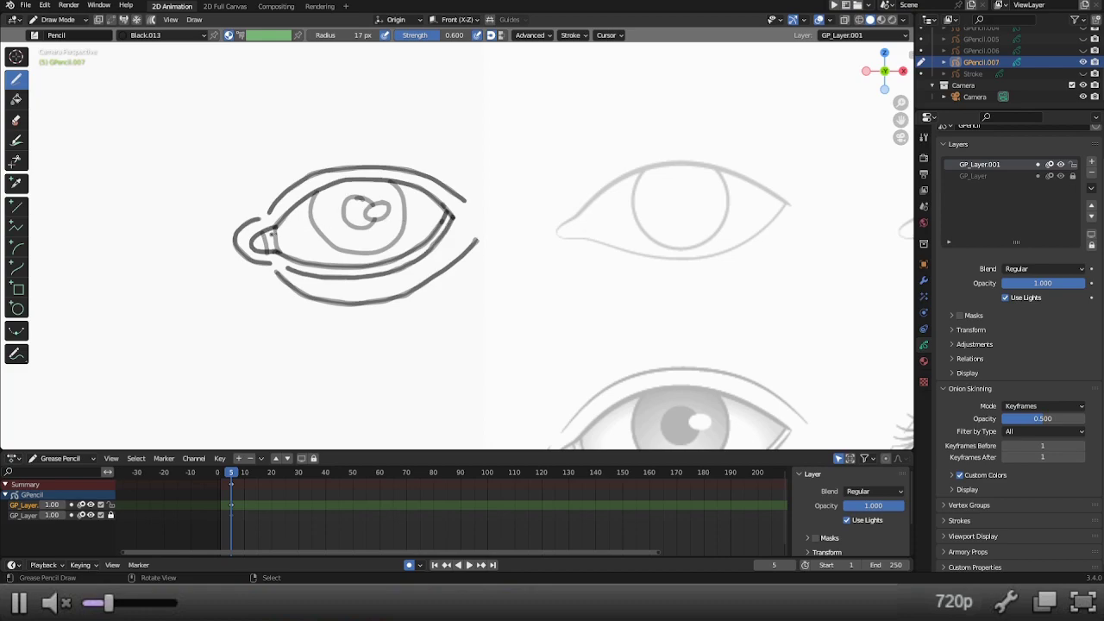
Step: Trace the small lines across the inner corner, the iris, the pupil and its highlight
{"action": "mouse_move", "coordinate": [274, 228]}
{"action": "left_mouse_down"}
{"action": "mouse_move", "coordinate": [281, 251]}
{"action": "mouse_move", "coordinate": [269, 245]}
{"action": "mouse_move", "coordinate": [270, 256]}
{"action": "left_mouse_up"}
{"action": "left_click_drag", "start_coordinate": [253, 107], "coordinate": [164, 185]}
{"action": "mouse_move", "coordinate": [201, 111]}
{"action": "left_mouse_down"}
{"action": "mouse_move", "coordinate": [108, 193]}
{"action": "mouse_move", "coordinate": [106, 154]}
{"action": "left_mouse_up"}
{"action": "mouse_move", "coordinate": [168, 101]}
{"action": "left_mouse_down", "text": "ctrl"}
{"action": "mouse_move", "coordinate": [152, 123]}
{"action": "mouse_move", "coordinate": [141, 116]}
{"action": "mouse_move", "coordinate": [243, 144]}
{"action": "mouse_move", "coordinate": [234, 130]}
{"action": "mouse_move", "coordinate": [196, 155]}
{"action": "mouse_move", "coordinate": [147, 141]}
{"action": "mouse_move", "coordinate": [157, 158]}
{"action": "mouse_move", "coordinate": [135, 170]}
{"action": "mouse_move", "coordinate": [200, 113]}
{"action": "left_mouse_up", "text": "ctrl"}
{"action": "left_click_drag", "start_coordinate": [169, 181], "coordinate": [255, 109]}
{"action": "mouse_move", "coordinate": [193, 126]}
{"action": "left_mouse_down", "text": "ctrl"}
{"action": "mouse_move", "coordinate": [180, 158]}
{"action": "mouse_move", "coordinate": [153, 160]}
{"action": "mouse_move", "coordinate": [186, 167]}
{"action": "mouse_move", "coordinate": [202, 132]}
{"action": "mouse_move", "coordinate": [309, 93]}
{"action": "mouse_move", "coordinate": [221, 120]}
{"action": "mouse_move", "coordinate": [263, 89]}
{"action": "mouse_move", "coordinate": [162, 116]}
{"action": "mouse_move", "coordinate": [241, 113]}
{"action": "mouse_move", "coordinate": [73, 165]}
{"action": "mouse_move", "coordinate": [119, 134]}
{"action": "mouse_move", "coordinate": [176, 123]}
{"action": "mouse_move", "coordinate": [97, 188]}
{"action": "mouse_move", "coordinate": [164, 154]}
{"action": "mouse_move", "coordinate": [152, 176]}
{"action": "mouse_move", "coordinate": [184, 174]}
{"action": "mouse_move", "coordinate": [158, 191]}
{"action": "left_mouse_up", "text": "ctrl"}
{"action": "mouse_move", "coordinate": [312, 222]}
{"action": "left_mouse_down"}
{"action": "mouse_move", "coordinate": [358, 255]}
{"action": "mouse_move", "coordinate": [397, 241]}
{"action": "mouse_move", "coordinate": [405, 199]}
{"action": "mouse_move", "coordinate": [394, 181]}
{"action": "mouse_move", "coordinate": [363, 210]}
{"action": "mouse_move", "coordinate": [387, 216]}
{"action": "mouse_move", "coordinate": [361, 200]}
{"action": "mouse_move", "coordinate": [350, 226]}
{"action": "mouse_move", "coordinate": [373, 223]}
{"action": "left_mouse_up"}
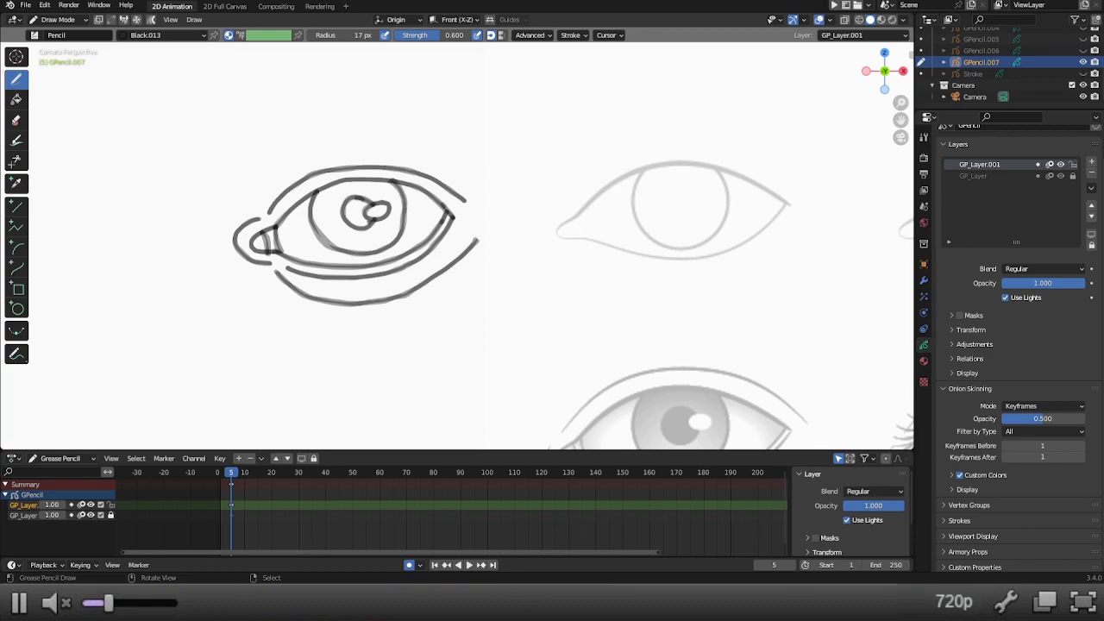
Step: Hide the rough GP_Layer and smooth the traced eye's lines in Sculpt Mode
{"action": "left_click", "coordinate": [1070, 176]}
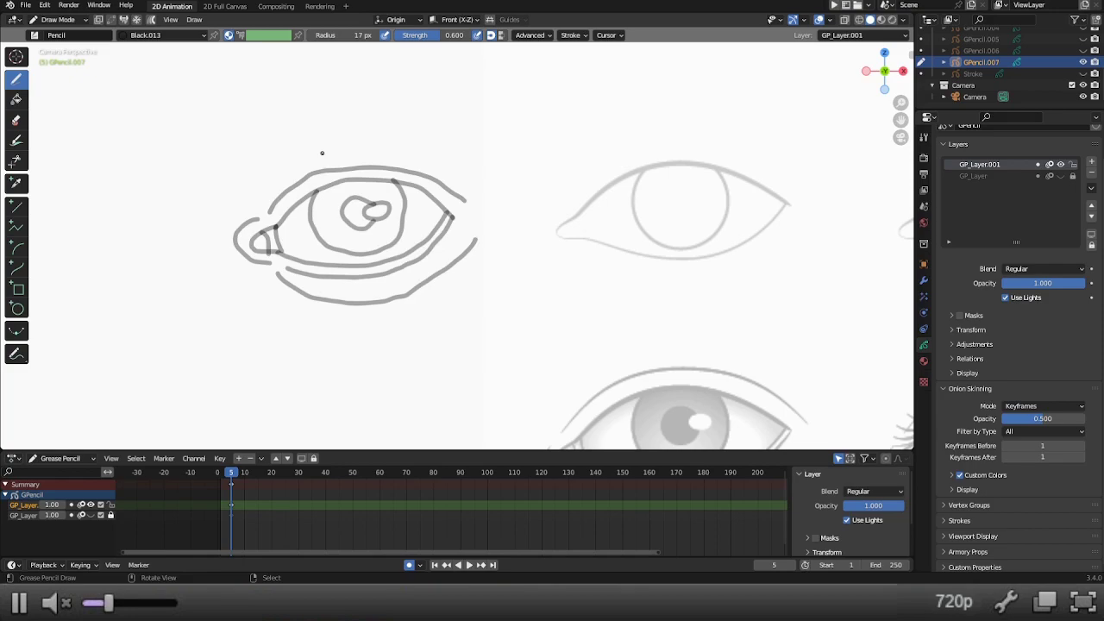
{"action": "key", "text": "ctrl+Tab"}
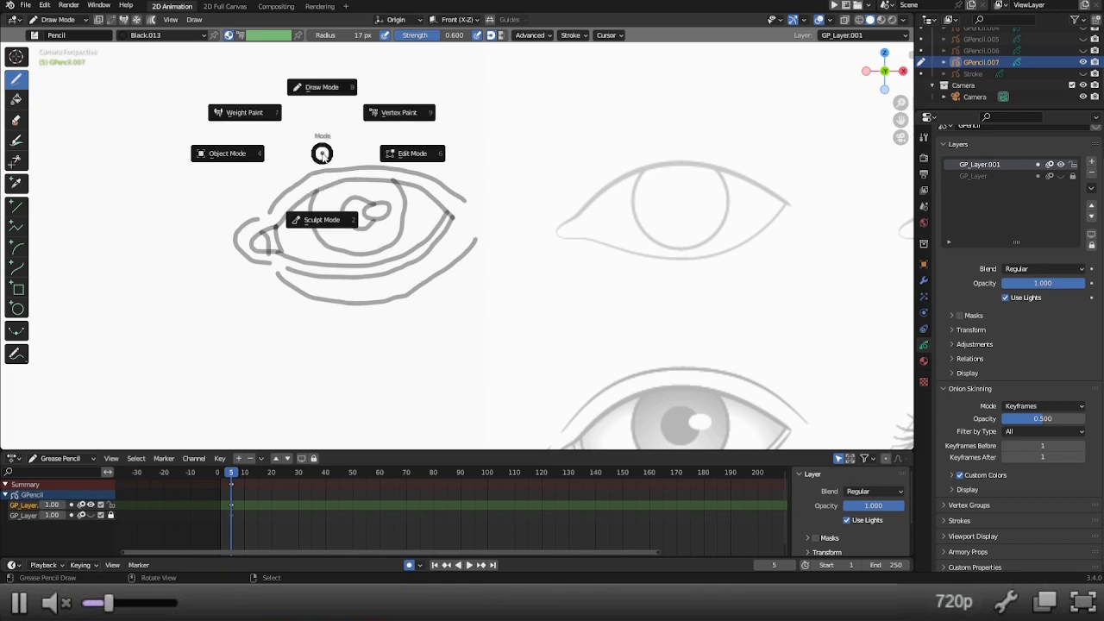
{"action": "left_click", "coordinate": [322, 219]}
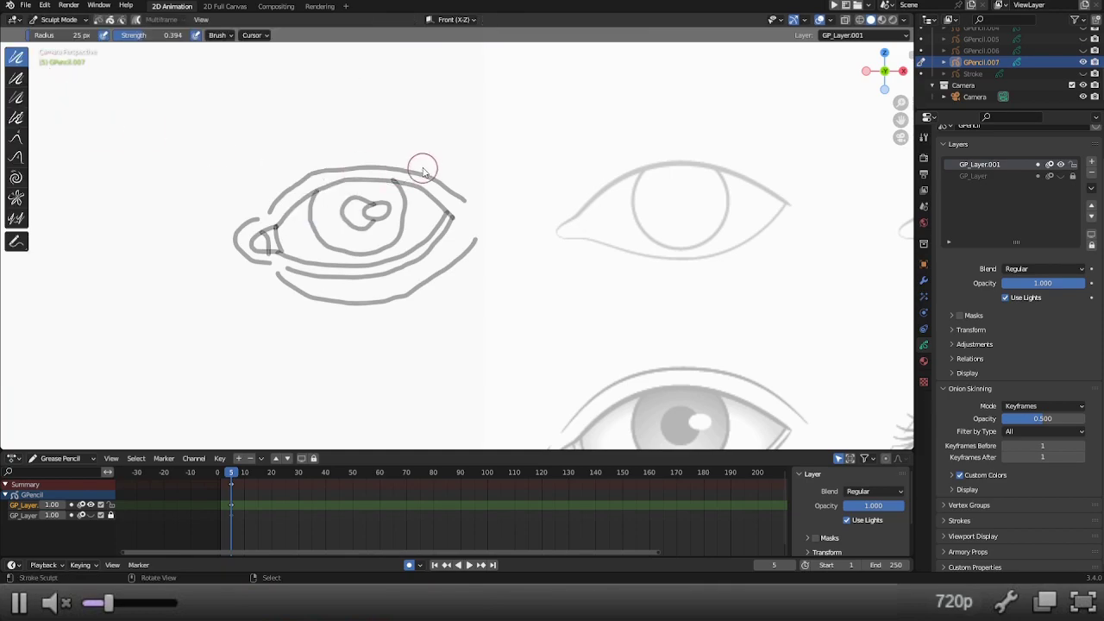
{"action": "mouse_move", "coordinate": [451, 178]}
{"action": "left_mouse_down"}
{"action": "mouse_move", "coordinate": [315, 171]}
{"action": "mouse_move", "coordinate": [280, 207]}
{"action": "mouse_move", "coordinate": [249, 215]}
{"action": "mouse_move", "coordinate": [257, 224]}
{"action": "mouse_move", "coordinate": [237, 251]}
{"action": "mouse_move", "coordinate": [258, 270]}
{"action": "mouse_move", "coordinate": [304, 246]}
{"action": "mouse_move", "coordinate": [265, 235]}
{"action": "mouse_move", "coordinate": [261, 251]}
{"action": "mouse_move", "coordinate": [282, 231]}
{"action": "mouse_move", "coordinate": [280, 248]}
{"action": "mouse_move", "coordinate": [298, 215]}
{"action": "mouse_move", "coordinate": [354, 187]}
{"action": "mouse_move", "coordinate": [387, 186]}
{"action": "mouse_move", "coordinate": [446, 226]}
{"action": "mouse_move", "coordinate": [433, 248]}
{"action": "mouse_move", "coordinate": [379, 275]}
{"action": "mouse_move", "coordinate": [273, 253]}
{"action": "left_mouse_up"}
{"action": "mouse_move", "coordinate": [315, 200]}
{"action": "left_mouse_down"}
{"action": "mouse_move", "coordinate": [335, 248]}
{"action": "mouse_move", "coordinate": [374, 252]}
{"action": "mouse_move", "coordinate": [404, 229]}
{"action": "mouse_move", "coordinate": [412, 189]}
{"action": "mouse_move", "coordinate": [402, 181]}
{"action": "mouse_move", "coordinate": [390, 241]}
{"action": "mouse_move", "coordinate": [371, 247]}
{"action": "mouse_move", "coordinate": [388, 237]}
{"action": "mouse_move", "coordinate": [389, 212]}
{"action": "mouse_move", "coordinate": [349, 207]}
{"action": "mouse_move", "coordinate": [341, 219]}
{"action": "mouse_move", "coordinate": [360, 233]}
{"action": "mouse_move", "coordinate": [375, 230]}
{"action": "mouse_move", "coordinate": [365, 198]}
{"action": "mouse_move", "coordinate": [353, 202]}
{"action": "mouse_move", "coordinate": [351, 242]}
{"action": "mouse_move", "coordinate": [363, 238]}
{"action": "mouse_move", "coordinate": [343, 228]}
{"action": "mouse_move", "coordinate": [341, 210]}
{"action": "mouse_move", "coordinate": [340, 291]}
{"action": "left_mouse_up"}
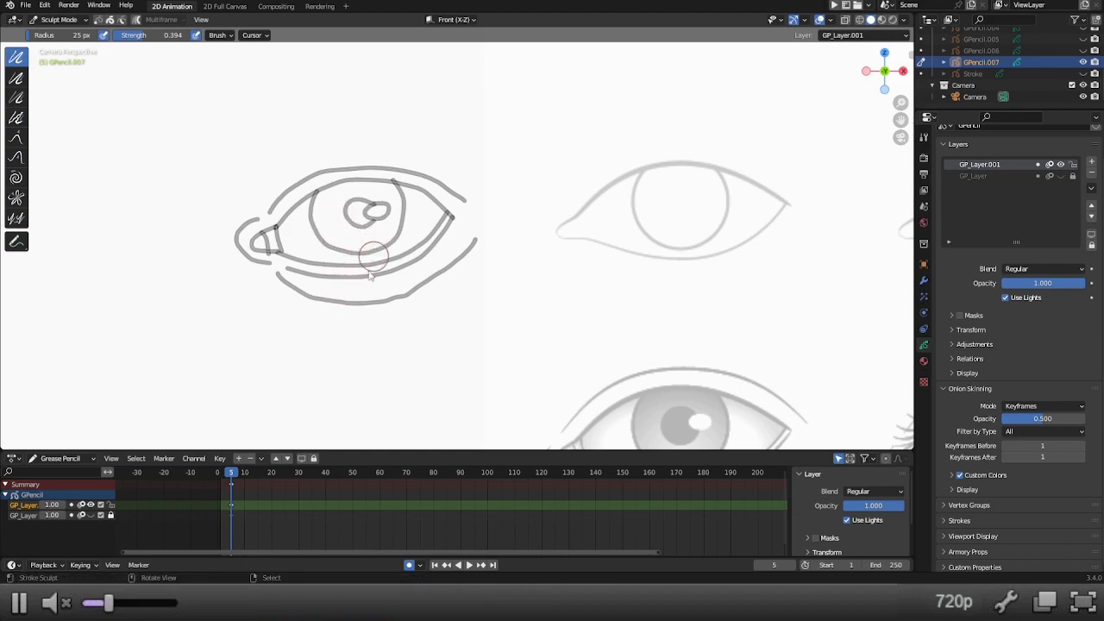
{"action": "left_click_drag", "start_coordinate": [317, 226], "coordinate": [349, 281]}
{"action": "mouse_move", "coordinate": [284, 300]}
{"action": "left_mouse_down"}
{"action": "mouse_move", "coordinate": [358, 302]}
{"action": "mouse_move", "coordinate": [406, 300]}
{"action": "mouse_move", "coordinate": [441, 285]}
{"action": "mouse_move", "coordinate": [472, 250]}
{"action": "mouse_move", "coordinate": [390, 307]}
{"action": "mouse_move", "coordinate": [321, 313]}
{"action": "mouse_move", "coordinate": [289, 299]}
{"action": "left_mouse_up"}
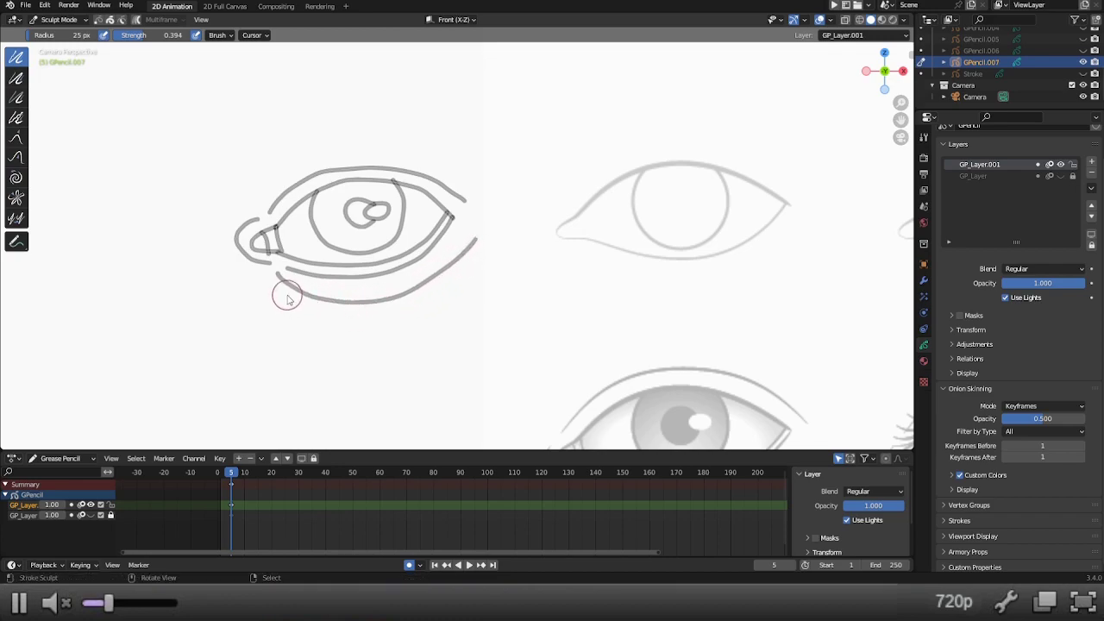
{"action": "mouse_move", "coordinate": [234, 229]}
{"action": "left_mouse_down"}
{"action": "mouse_move", "coordinate": [247, 269]}
{"action": "mouse_move", "coordinate": [270, 273]}
{"action": "mouse_move", "coordinate": [252, 220]}
{"action": "left_mouse_up"}
{"action": "mouse_move", "coordinate": [315, 200]}
{"action": "left_mouse_down"}
{"action": "mouse_move", "coordinate": [319, 240]}
{"action": "mouse_move", "coordinate": [364, 252]}
{"action": "mouse_move", "coordinate": [399, 239]}
{"action": "mouse_move", "coordinate": [409, 217]}
{"action": "mouse_move", "coordinate": [401, 191]}
{"action": "left_mouse_up"}
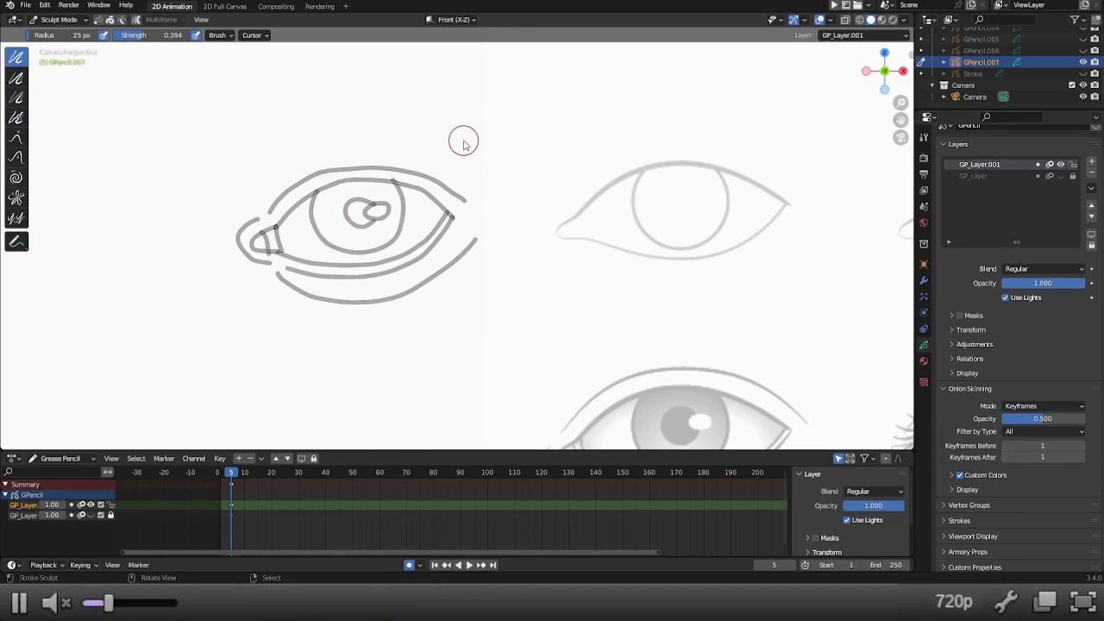
Step: Return to Draw Mode, add a third layer, and hide and lock GP_Layer.001
{"action": "key", "text": "ctrl+Tab"}
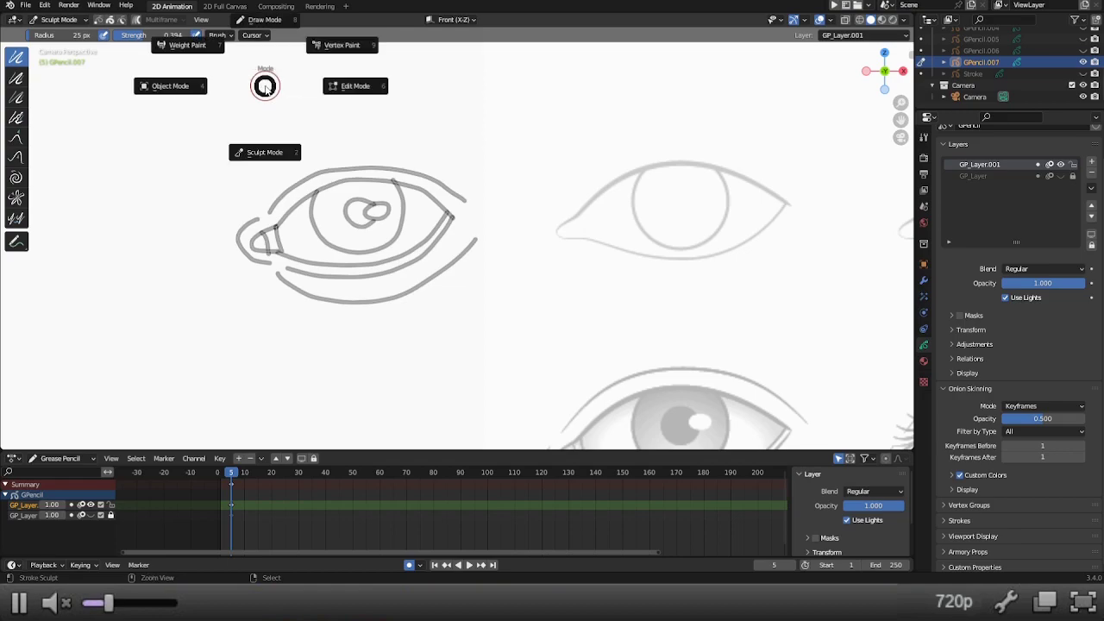
{"action": "left_click", "coordinate": [264, 26]}
{"action": "left_click", "coordinate": [1091, 161]}
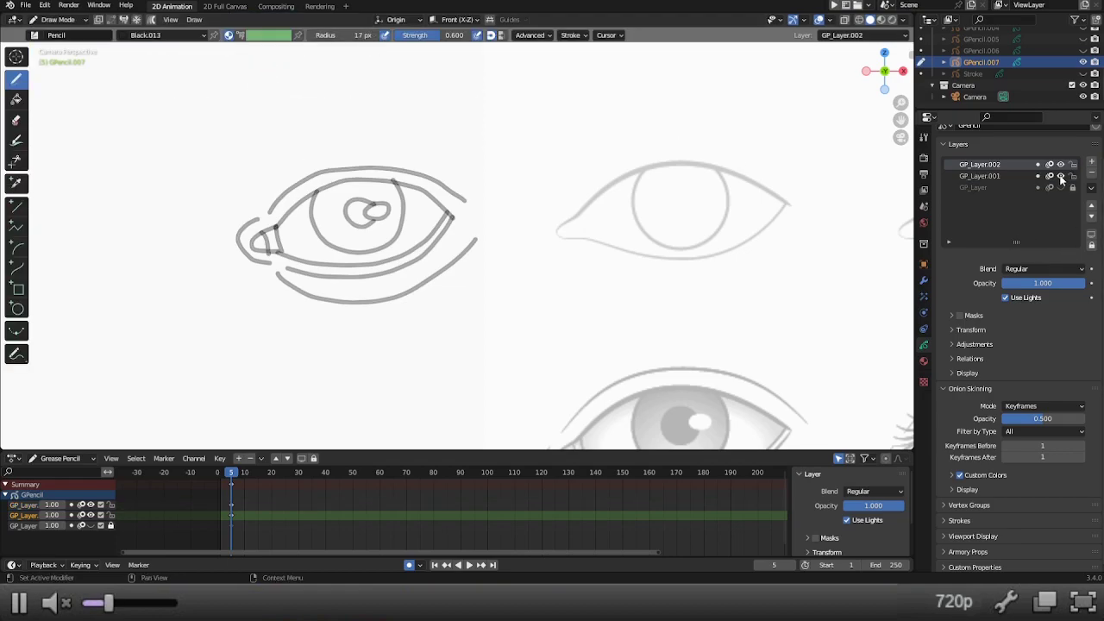
{"action": "left_click", "coordinate": [1061, 176]}
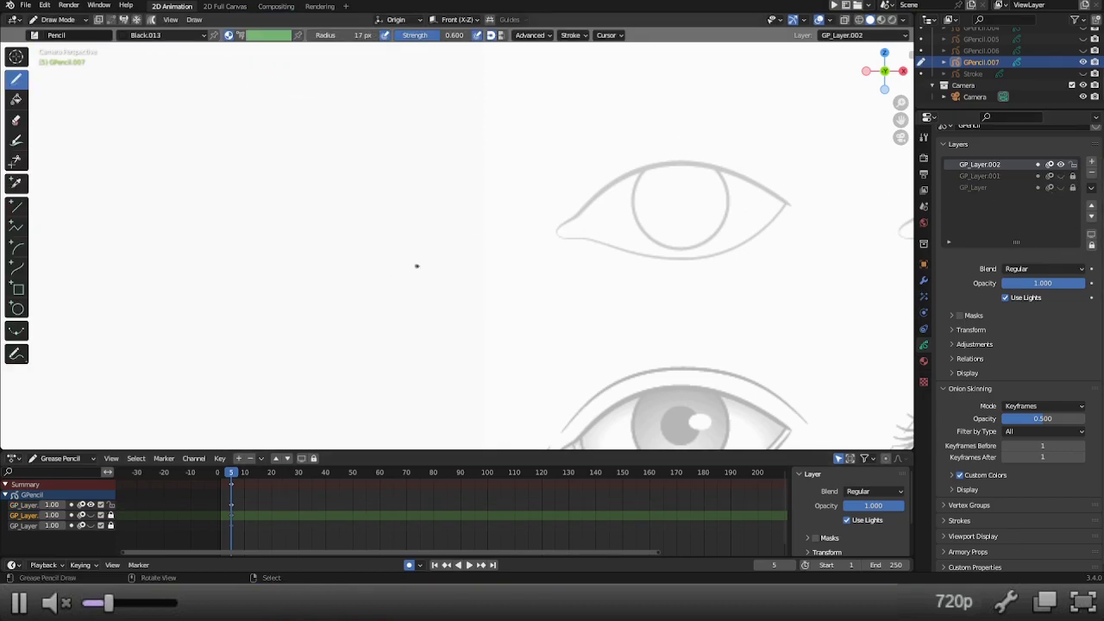
Step: Switch to Object Mode, select the camera, and hide its eye_drawing_step_by_step.png background image
{"action": "key", "text": "ctrl+Tab"}
{"action": "left_click", "coordinate": [322, 250]}
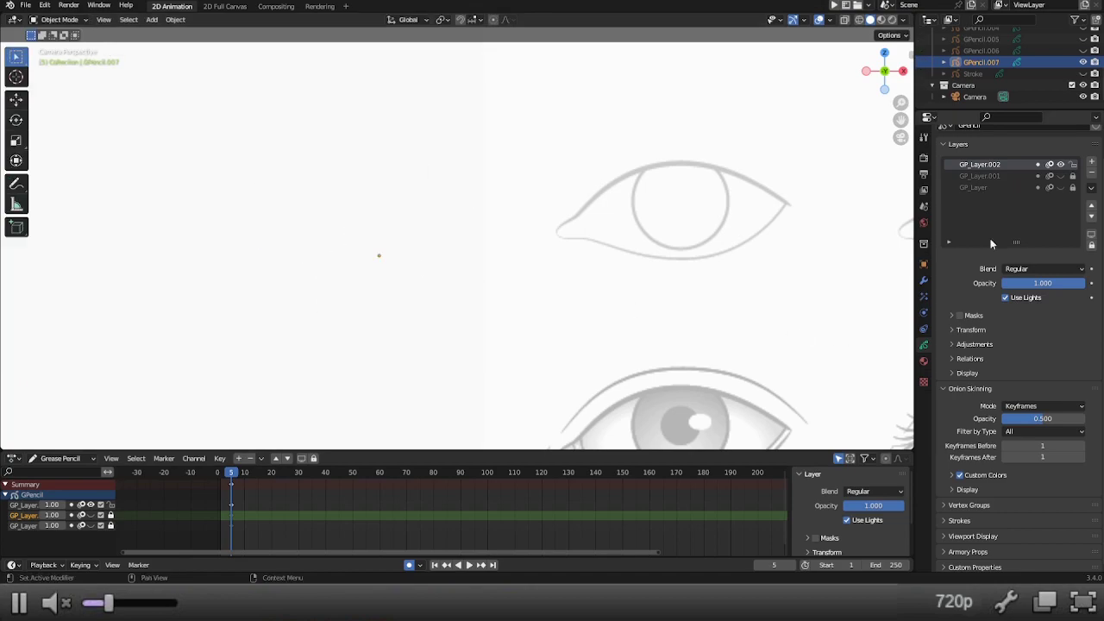
{"action": "left_click", "coordinate": [1027, 97]}
{"action": "scroll", "coordinate": [1018, 345], "scroll_direction": "down", "scroll_amount": 10}
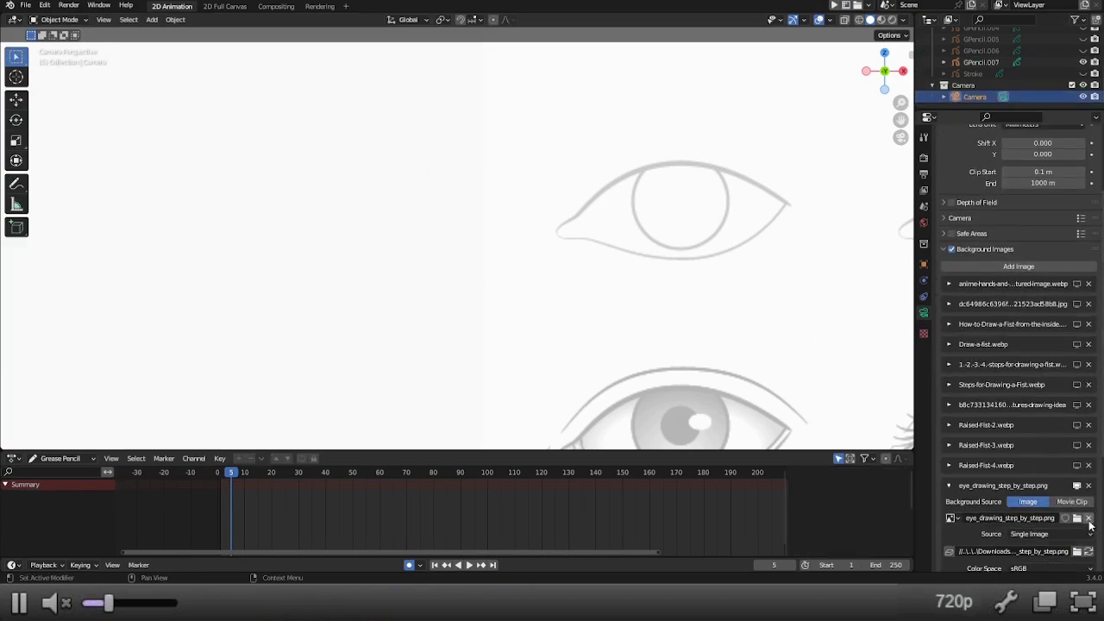
{"action": "left_click", "coordinate": [1077, 486]}
{"action": "left_click", "coordinate": [980, 487]}
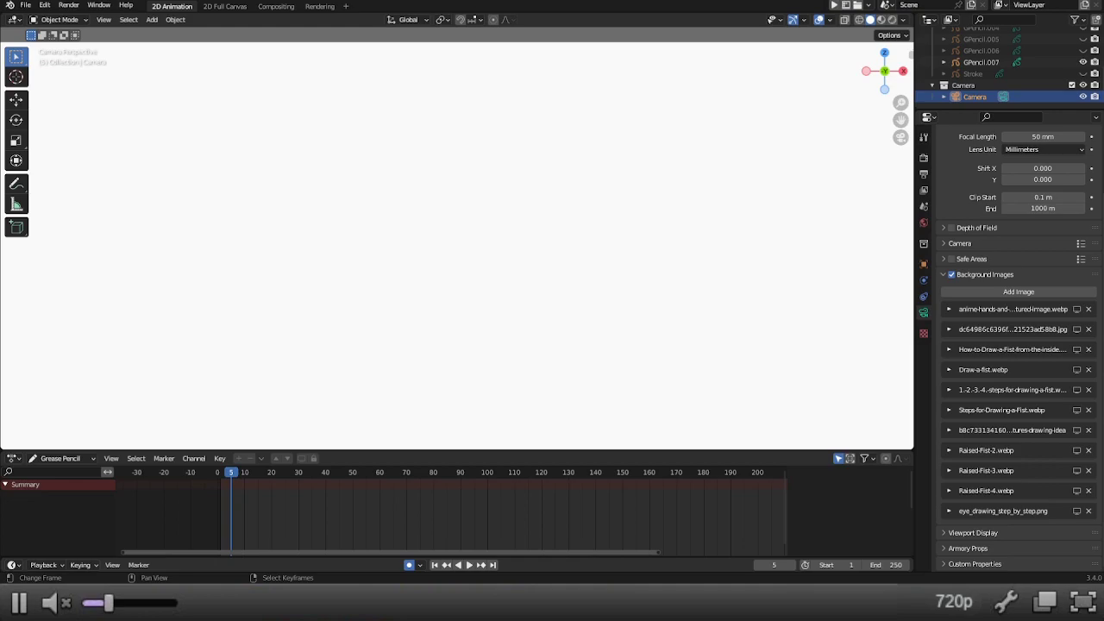
Step: Add howtodraw-realistic-eyes-profile-side.jpg as a camera background image, set its frame method to Fit and scale to 0.393, and offset it horizontally
{"action": "left_click_drag", "start_coordinate": [397, 391], "coordinate": [392, 259]}
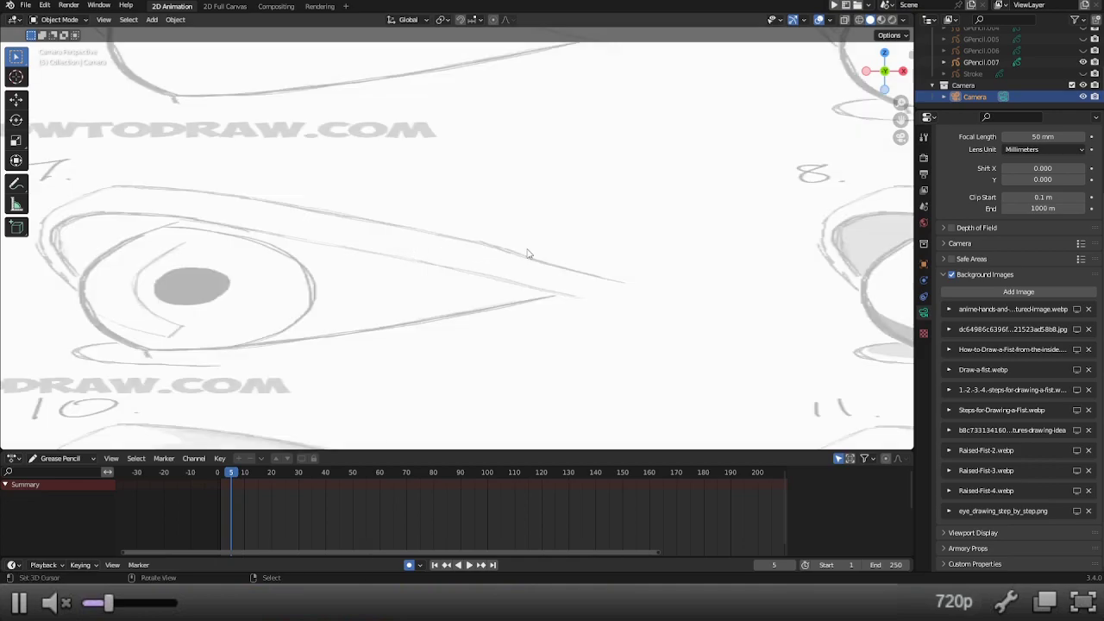
{"action": "scroll", "coordinate": [997, 526], "scroll_direction": "down", "scroll_amount": 4}
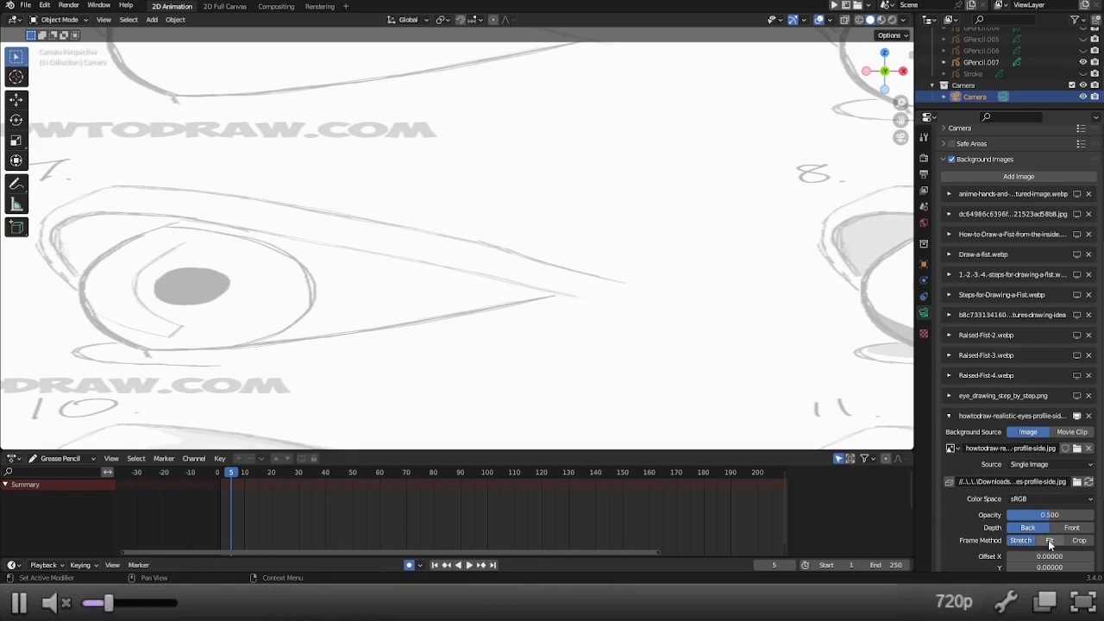
{"action": "left_click", "coordinate": [1049, 540]}
{"action": "scroll", "coordinate": [1049, 539], "scroll_direction": "down", "scroll_amount": 3}
{"action": "left_click_drag", "start_coordinate": [1049, 505], "coordinate": [957, 505]}
{"action": "mouse_move", "coordinate": [1054, 466]}
{"action": "left_mouse_down"}
{"action": "mouse_move", "coordinate": [1103, 466]}
{"action": "mouse_move", "coordinate": [1045, 464]}
{"action": "left_mouse_up"}
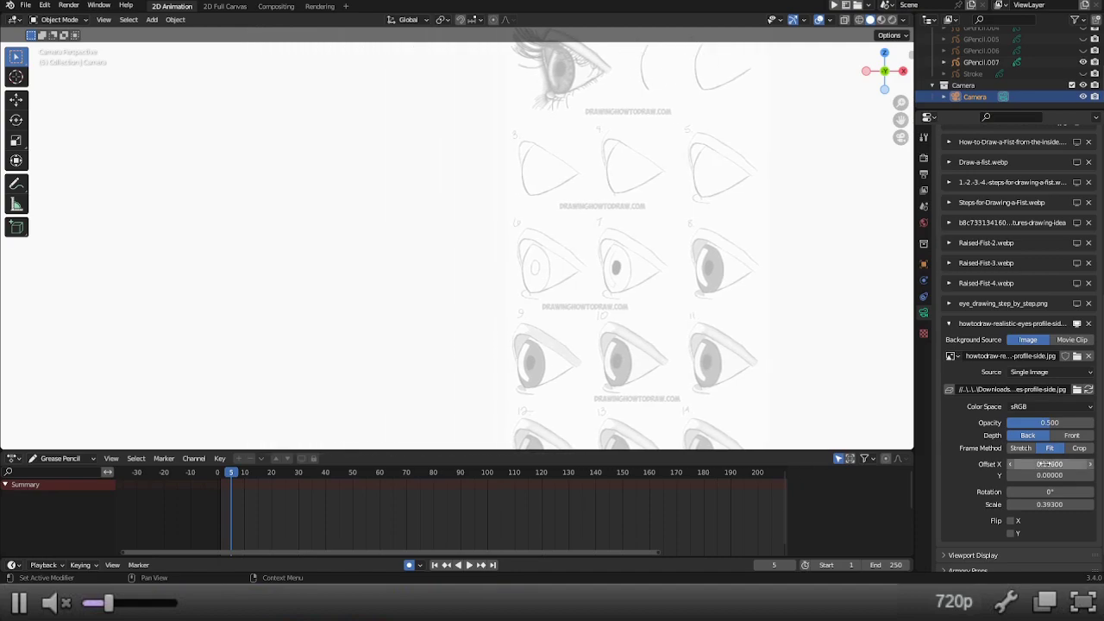
Step: Reactivate GPencil.007 in Draw Mode and draw the side-view eye's front curve, upper and lower lid lines, and small lid-edge curve
{"action": "left_click", "coordinate": [978, 63]}
{"action": "key", "text": "ctrl+Tab"}
{"action": "left_click", "coordinate": [317, 110]}
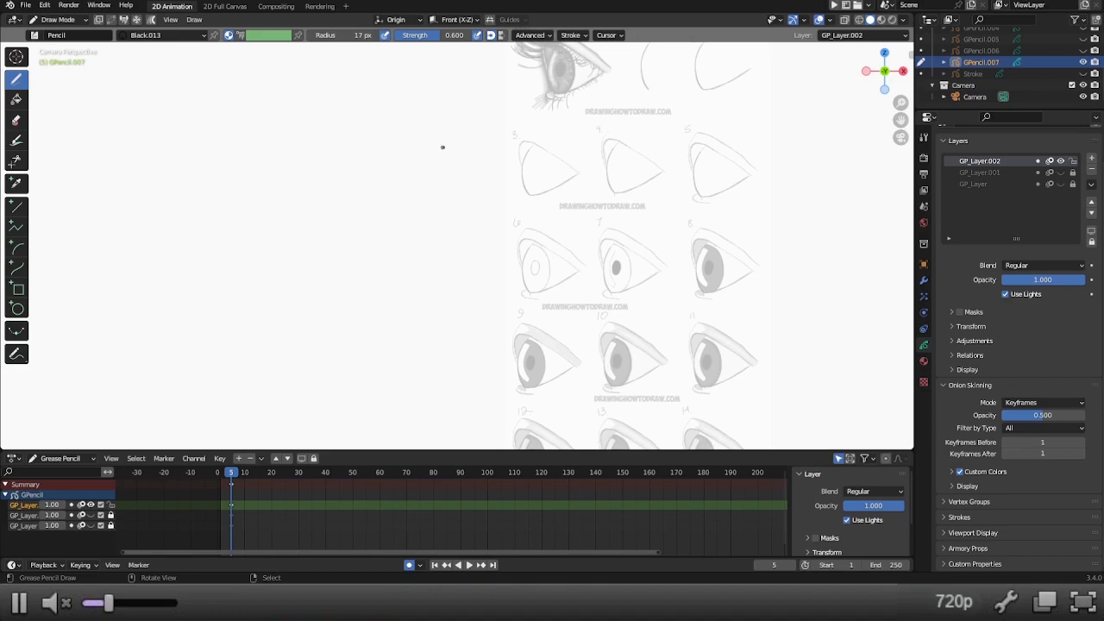
{"action": "scroll", "coordinate": [449, 174], "scroll_direction": "up", "scroll_amount": 2, "text": "shift"}
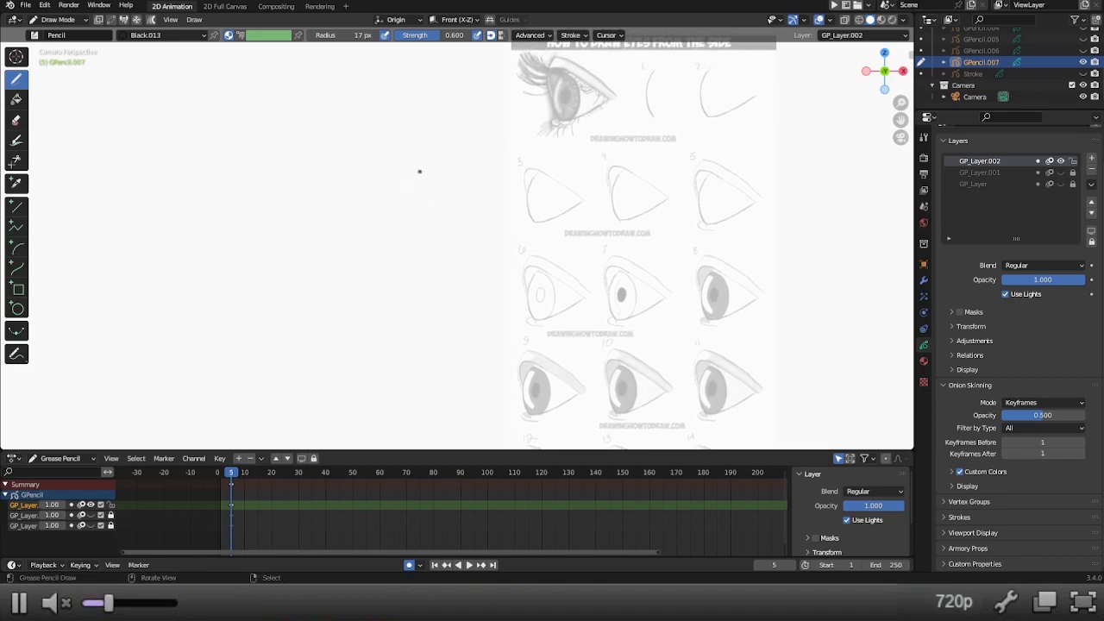
{"action": "left_click_drag", "start_coordinate": [414, 164], "coordinate": [405, 190]}
{"action": "mouse_move", "coordinate": [392, 150]}
{"action": "left_mouse_down"}
{"action": "mouse_move", "coordinate": [370, 173]}
{"action": "mouse_move", "coordinate": [366, 201]}
{"action": "mouse_move", "coordinate": [384, 235]}
{"action": "mouse_move", "coordinate": [468, 193]}
{"action": "mouse_move", "coordinate": [386, 146]}
{"action": "left_mouse_up"}
{"action": "key", "text": "ctrl+z"}
{"action": "mouse_move", "coordinate": [474, 195]}
{"action": "left_mouse_down"}
{"action": "mouse_move", "coordinate": [383, 143]}
{"action": "mouse_move", "coordinate": [358, 157]}
{"action": "mouse_move", "coordinate": [364, 179]}
{"action": "left_mouse_up"}
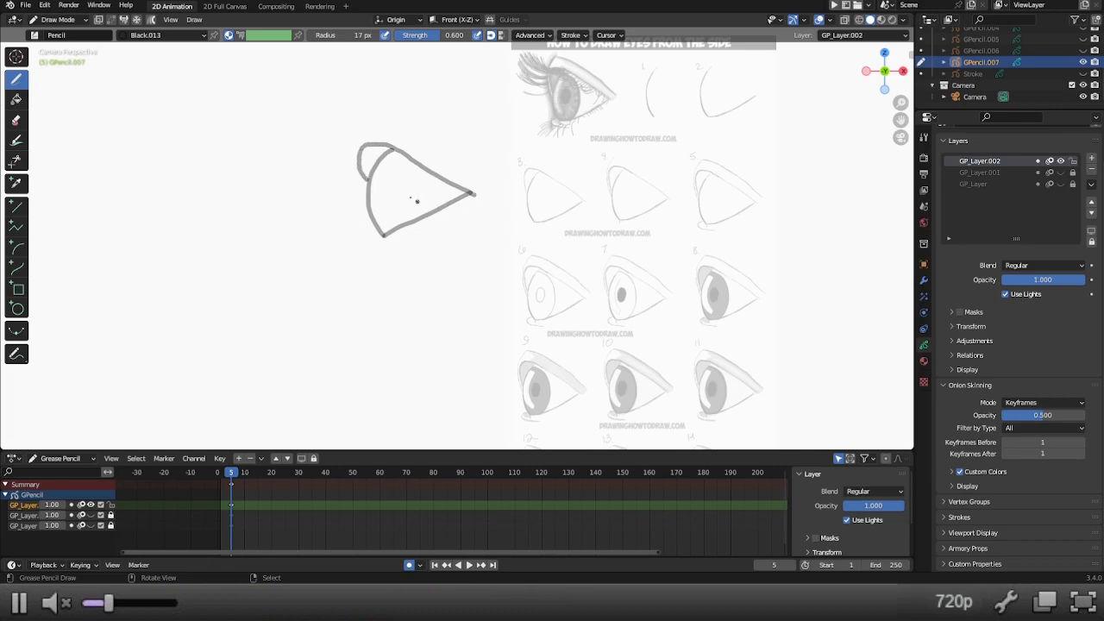
Step: Draw the side-view eye's outer upper-lid curve, the long crease above the lid, and the hooked line beneath the lower lid
{"action": "mouse_move", "coordinate": [362, 183]}
{"action": "left_mouse_down"}
{"action": "mouse_move", "coordinate": [349, 147]}
{"action": "mouse_move", "coordinate": [365, 131]}
{"action": "left_mouse_up"}
{"action": "key", "text": "ctrl+z"}
{"action": "mouse_move", "coordinate": [363, 185]}
{"action": "left_mouse_down"}
{"action": "mouse_move", "coordinate": [356, 140]}
{"action": "mouse_move", "coordinate": [385, 121]}
{"action": "left_mouse_up"}
{"action": "key", "text": "ctrl+z"}
{"action": "mouse_move", "coordinate": [359, 177]}
{"action": "left_mouse_down"}
{"action": "mouse_move", "coordinate": [365, 186]}
{"action": "mouse_move", "coordinate": [349, 150]}
{"action": "mouse_move", "coordinate": [367, 119]}
{"action": "left_mouse_up"}
{"action": "left_click_drag", "start_coordinate": [487, 181], "coordinate": [370, 117]}
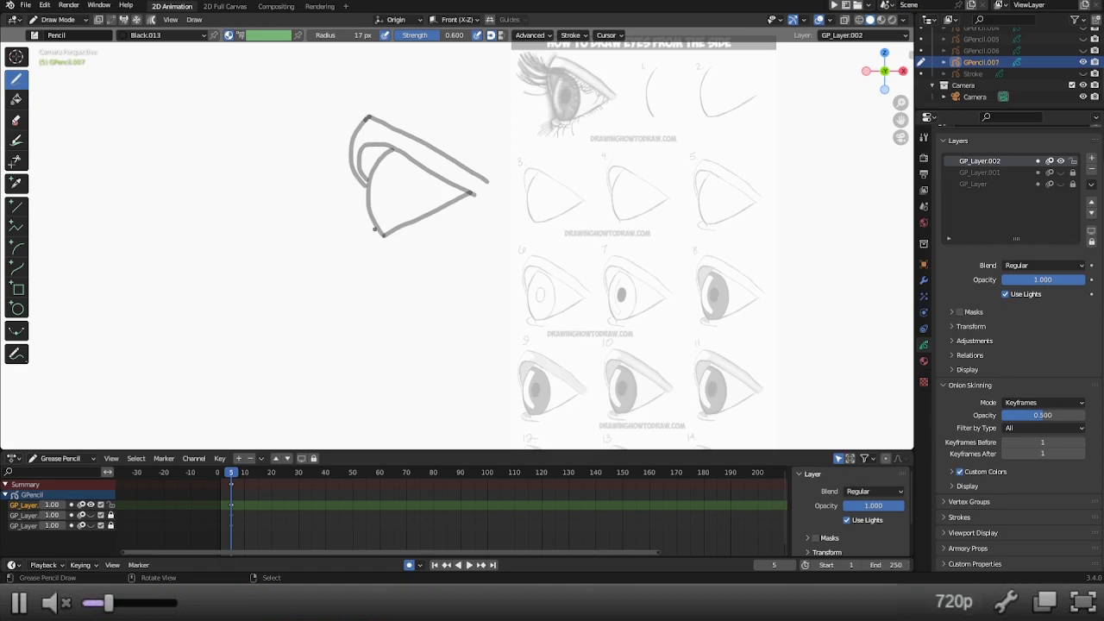
{"action": "mouse_move", "coordinate": [371, 230]}
{"action": "left_mouse_down"}
{"action": "mouse_move", "coordinate": [383, 254]}
{"action": "mouse_move", "coordinate": [414, 252]}
{"action": "left_mouse_up"}
{"action": "mouse_move", "coordinate": [390, 152]}
{"action": "left_mouse_down"}
{"action": "mouse_move", "coordinate": [408, 182]}
{"action": "mouse_move", "coordinate": [402, 223]}
{"action": "left_mouse_up"}
{"action": "key", "text": "ctrl+z"}
{"action": "mouse_move", "coordinate": [390, 151]}
{"action": "left_mouse_down"}
{"action": "mouse_move", "coordinate": [406, 178]}
{"action": "mouse_move", "coordinate": [392, 156]}
{"action": "mouse_move", "coordinate": [410, 214]}
{"action": "left_mouse_up"}
{"action": "key", "text": "ctrl+z"}
{"action": "key", "text": "ctrl+z"}
{"action": "mouse_move", "coordinate": [390, 152]}
{"action": "left_mouse_down"}
{"action": "mouse_move", "coordinate": [413, 180]}
{"action": "mouse_move", "coordinate": [401, 225]}
{"action": "left_mouse_up"}
{"action": "key", "text": "ctrl+z"}
{"action": "left_click_drag", "start_coordinate": [406, 165], "coordinate": [399, 227]}
{"action": "key", "text": "ctrl+z"}
{"action": "mouse_move", "coordinate": [388, 152]}
{"action": "left_mouse_down"}
{"action": "mouse_move", "coordinate": [411, 174]}
{"action": "mouse_move", "coordinate": [397, 227]}
{"action": "left_mouse_up"}
{"action": "key", "text": "ctrl+z"}
{"action": "key", "text": "ctrl+z"}
{"action": "mouse_move", "coordinate": [389, 152]}
{"action": "left_mouse_down"}
{"action": "mouse_move", "coordinate": [411, 175]}
{"action": "mouse_move", "coordinate": [412, 208]}
{"action": "mouse_move", "coordinate": [396, 225]}
{"action": "left_mouse_up"}
{"action": "key", "text": "ctrl+z"}
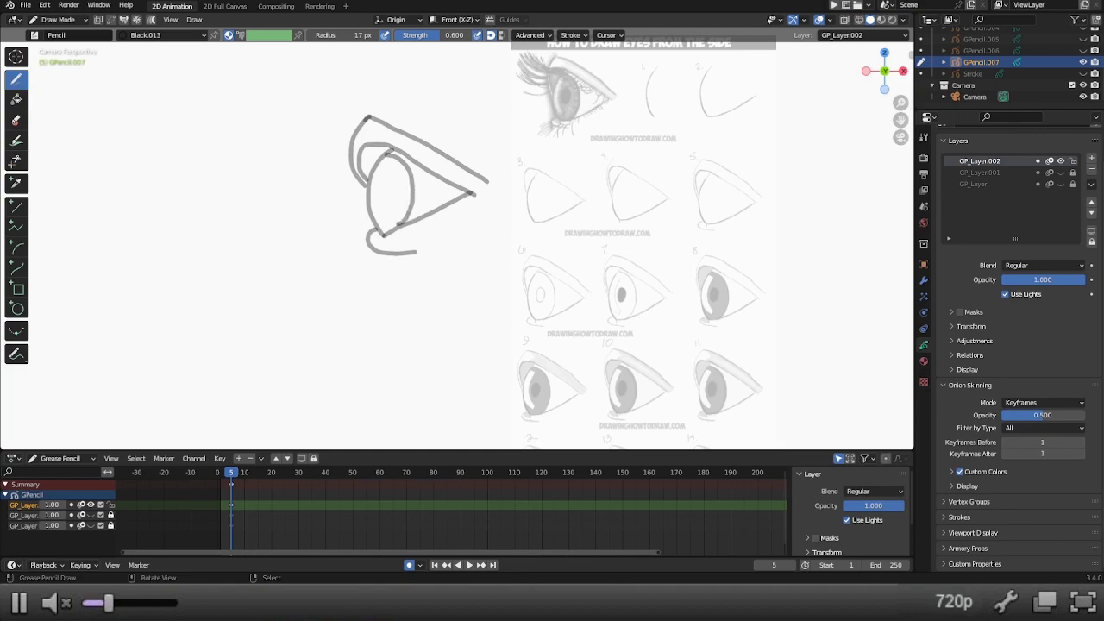
{"action": "key", "text": "ctrl+z"}
Step: Draw the iris's curved back edge between the lids and a small oval pupil inside it
{"action": "mouse_move", "coordinate": [388, 154]}
{"action": "left_mouse_down"}
{"action": "mouse_move", "coordinate": [417, 192]}
{"action": "mouse_move", "coordinate": [406, 225]}
{"action": "left_mouse_up"}
{"action": "mouse_move", "coordinate": [385, 179]}
{"action": "left_mouse_down"}
{"action": "mouse_move", "coordinate": [398, 195]}
{"action": "mouse_move", "coordinate": [384, 209]}
{"action": "mouse_move", "coordinate": [386, 177]}
{"action": "mouse_move", "coordinate": [395, 185]}
{"action": "mouse_move", "coordinate": [381, 203]}
{"action": "mouse_move", "coordinate": [381, 185]}
{"action": "mouse_move", "coordinate": [395, 181]}
{"action": "left_mouse_up"}
{"action": "key", "text": "ctrl+z"}
{"action": "key", "text": "ctrl+z"}
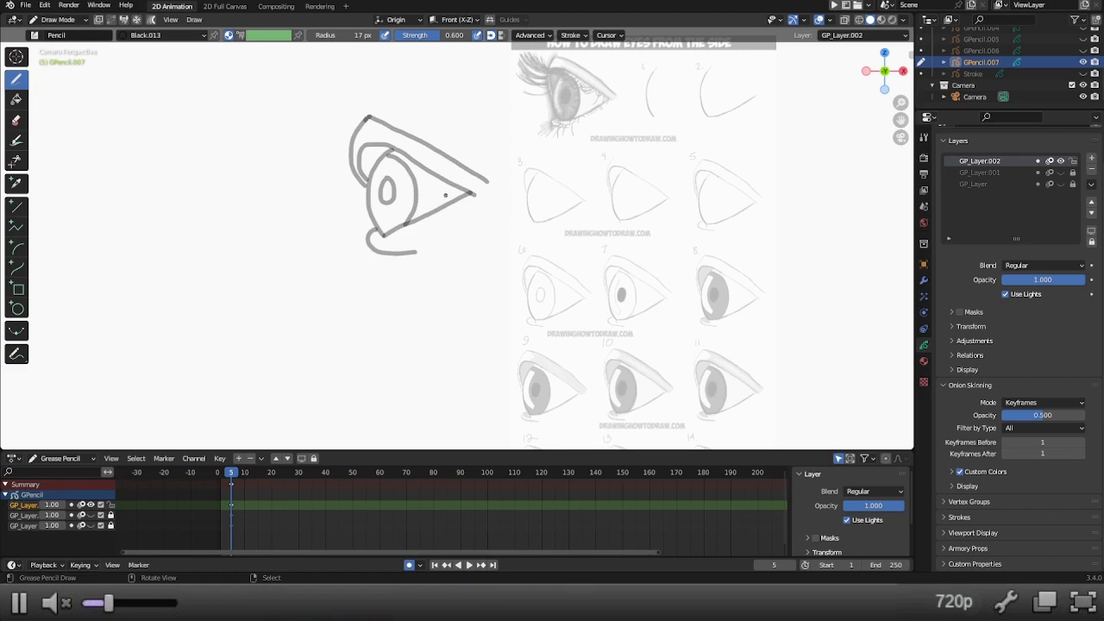
Step: Try to normalize the thickness of the side-view eye sketch's strokes in Edit Mode and return to Draw Mode
{"action": "key", "text": "ctrl+Tab"}
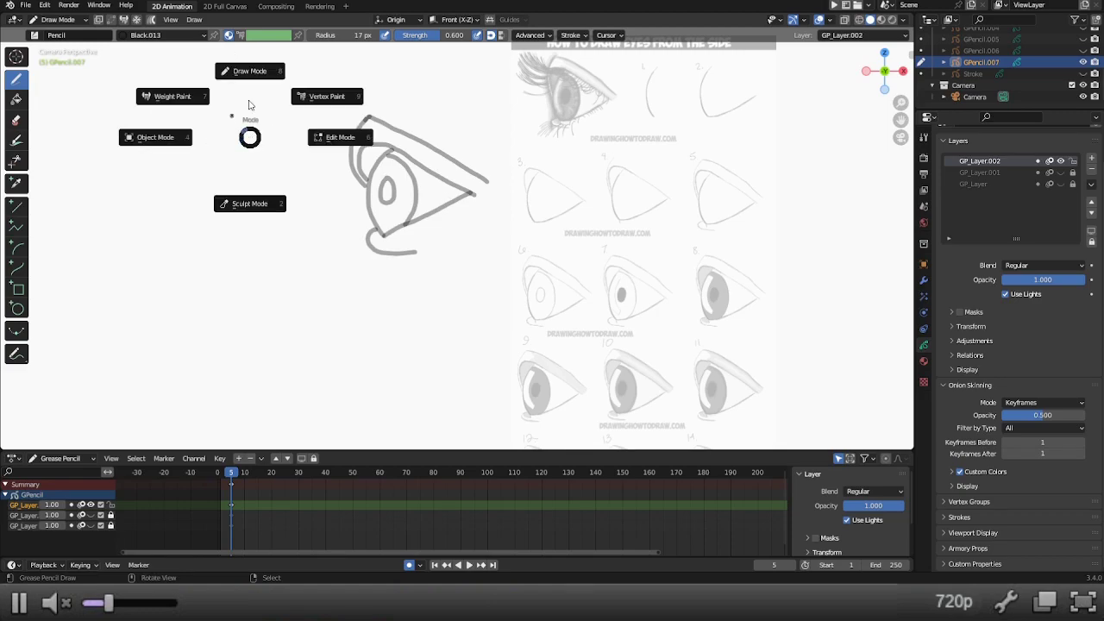
{"action": "left_click", "coordinate": [324, 138]}
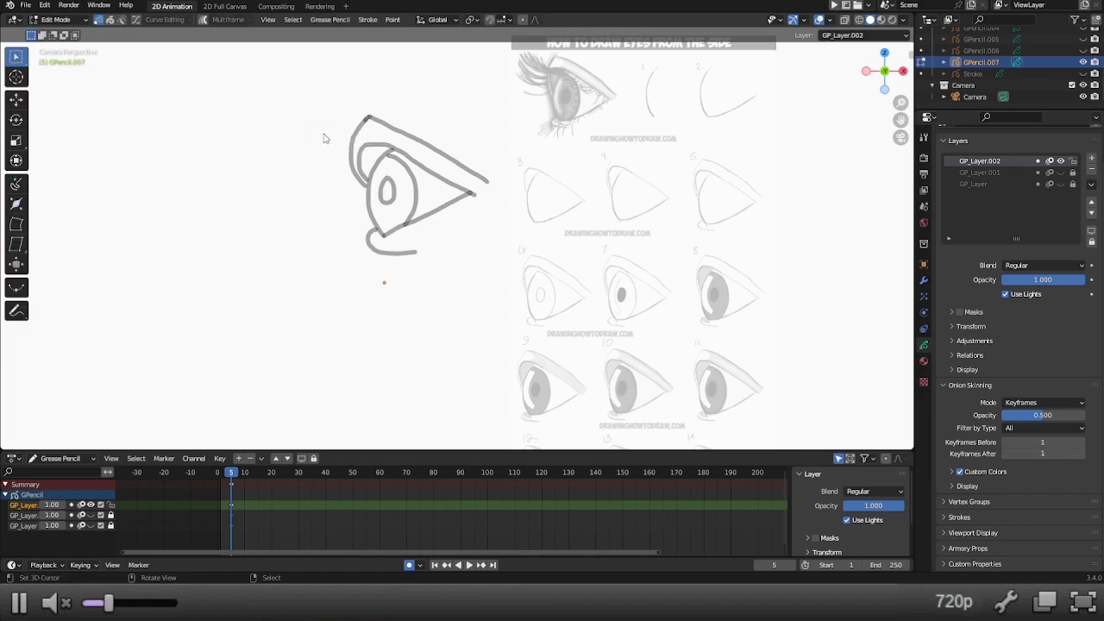
{"action": "left_click", "coordinate": [368, 19]}
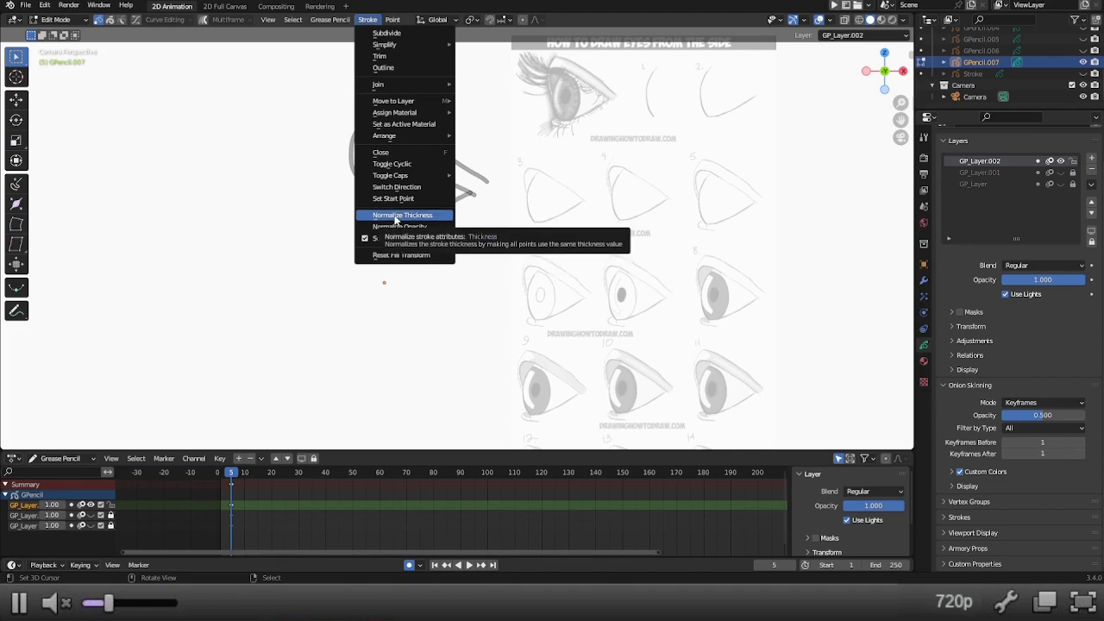
{"action": "left_click", "coordinate": [395, 216]}
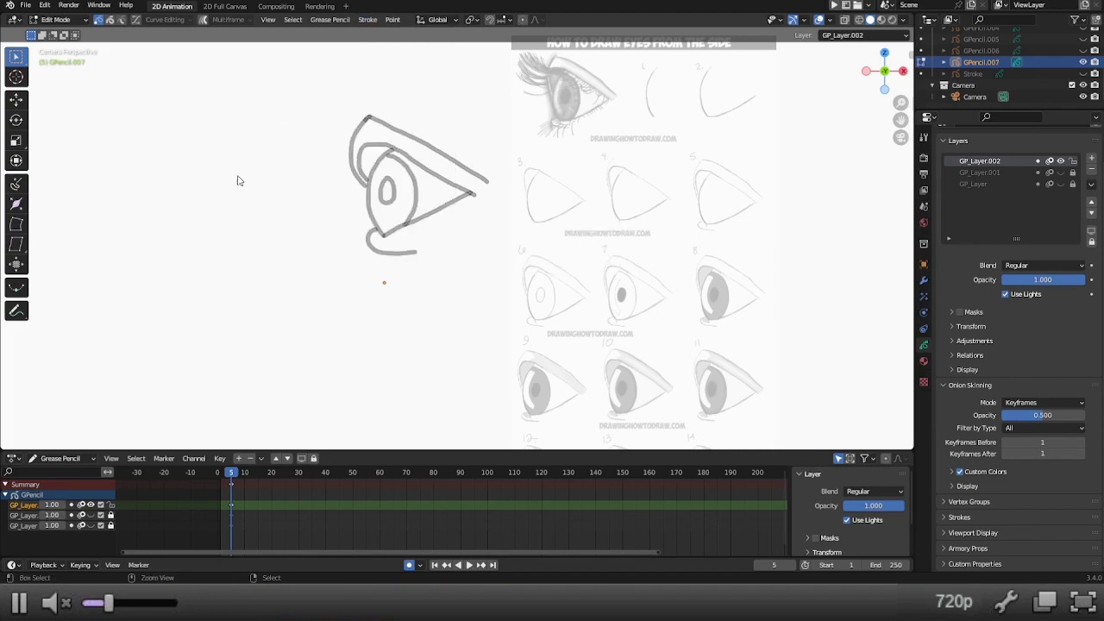
{"action": "key", "text": "ctrl+Tab"}
{"action": "left_click", "coordinate": [241, 119]}
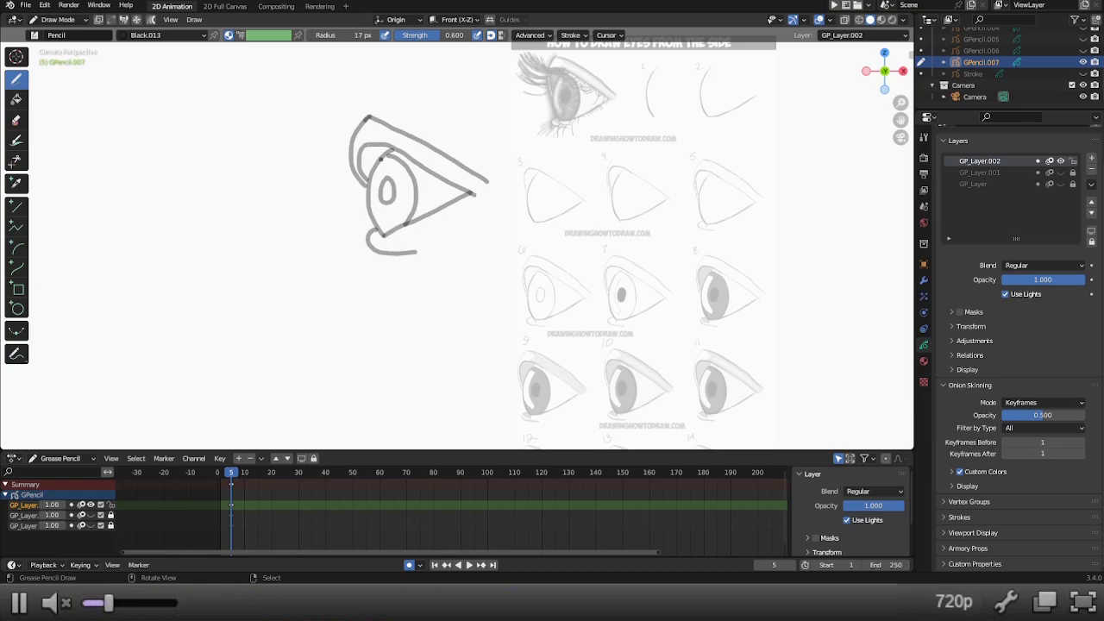
Step: Draw a narrow curved highlight outline between the pupil and the iris's front edge
{"action": "left_click_drag", "start_coordinate": [382, 161], "coordinate": [390, 167]}
{"action": "left_click_drag", "start_coordinate": [380, 165], "coordinate": [387, 161]}
{"action": "left_click_drag", "start_coordinate": [377, 187], "coordinate": [377, 209]}
{"action": "mouse_move", "coordinate": [379, 223]}
{"action": "left_mouse_down"}
{"action": "mouse_move", "coordinate": [370, 205]}
{"action": "mouse_move", "coordinate": [372, 218]}
{"action": "left_mouse_up"}
Step: Add a new layer, lock GP_Layer.002, and trace the side-view eye's outer upper-lid curve and long crease in one stroke
{"action": "left_click", "coordinate": [1092, 158]}
{"action": "left_click", "coordinate": [1073, 173]}
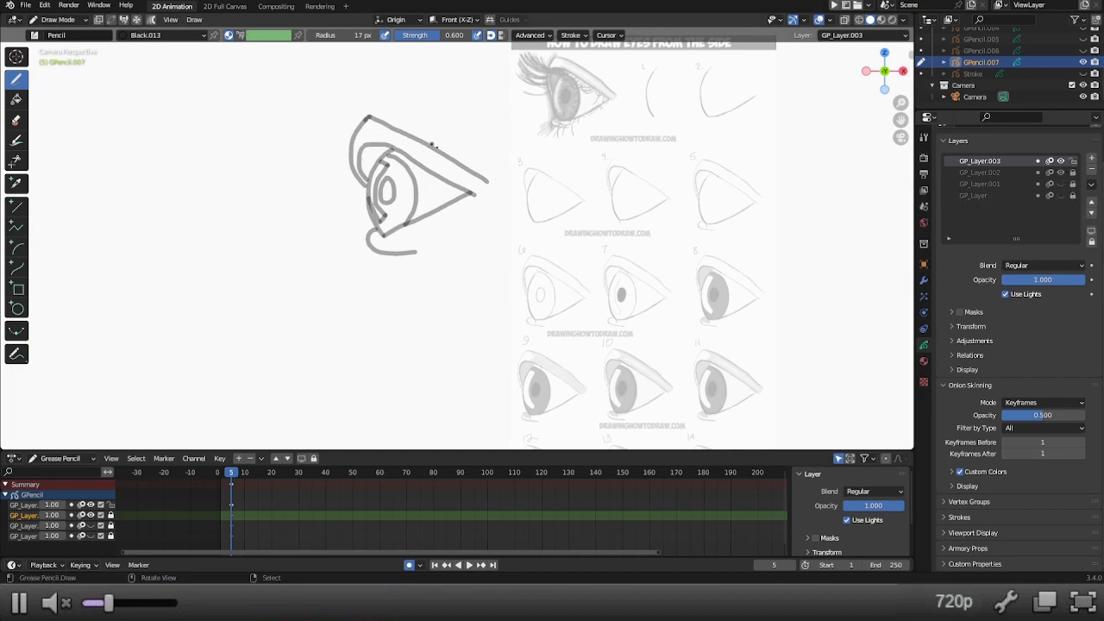
{"action": "scroll", "coordinate": [434, 145], "scroll_direction": "up", "scroll_amount": 1}
{"action": "middle_click_drag", "start_coordinate": [423, 154], "coordinate": [426, 213], "text": "shift"}
{"action": "scroll", "coordinate": [432, 210], "scroll_direction": "up", "scroll_amount": 1}
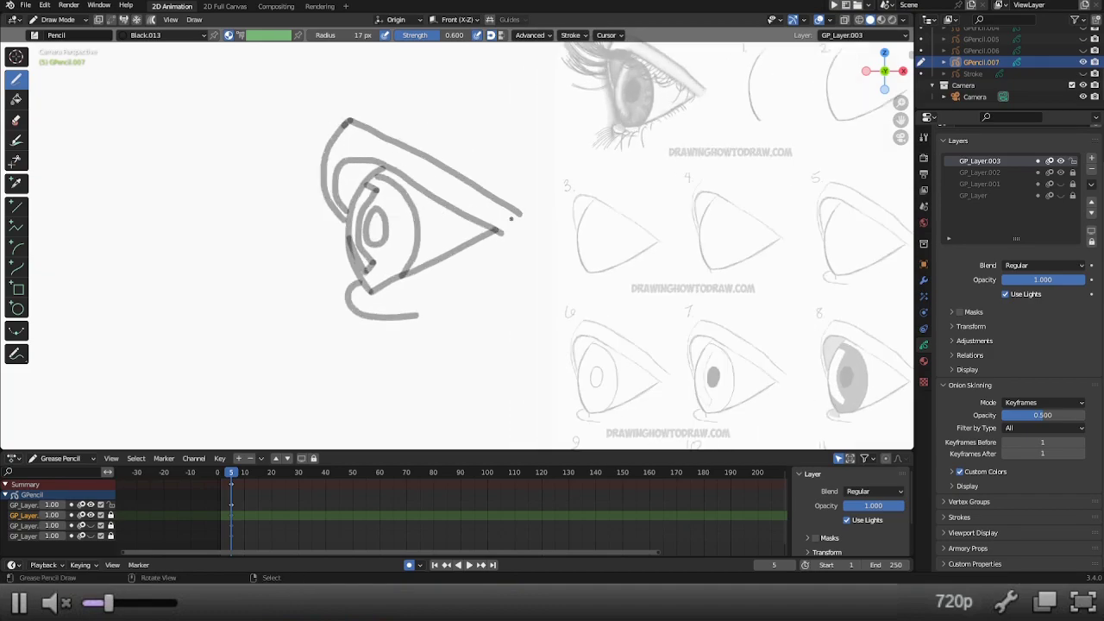
{"action": "mouse_move", "coordinate": [522, 214]}
{"action": "left_mouse_down"}
{"action": "mouse_move", "coordinate": [349, 119]}
{"action": "mouse_move", "coordinate": [321, 171]}
{"action": "mouse_move", "coordinate": [345, 226]}
{"action": "mouse_move", "coordinate": [337, 171]}
{"action": "mouse_move", "coordinate": [358, 160]}
{"action": "left_mouse_up"}
{"action": "mouse_move", "coordinate": [348, 216]}
{"action": "left_mouse_down"}
{"action": "mouse_move", "coordinate": [337, 178]}
{"action": "mouse_move", "coordinate": [352, 163]}
{"action": "mouse_move", "coordinate": [347, 211]}
{"action": "mouse_move", "coordinate": [336, 183]}
{"action": "mouse_move", "coordinate": [348, 163]}
{"action": "mouse_move", "coordinate": [384, 169]}
{"action": "mouse_move", "coordinate": [437, 201]}
{"action": "left_mouse_up"}
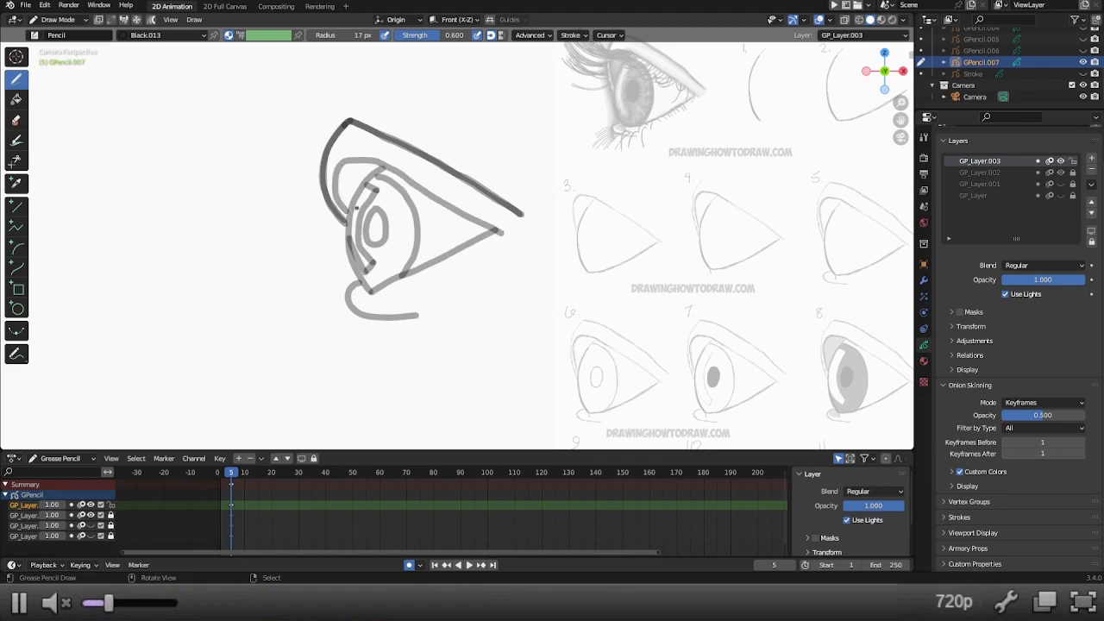
Step: Trace the lid-edge curve, the upper and lower lid lines, the eye's front curve, and the iris's back edge
{"action": "mouse_move", "coordinate": [342, 212]}
{"action": "left_mouse_down"}
{"action": "mouse_move", "coordinate": [348, 162]}
{"action": "mouse_move", "coordinate": [377, 161]}
{"action": "mouse_move", "coordinate": [492, 230]}
{"action": "left_mouse_up"}
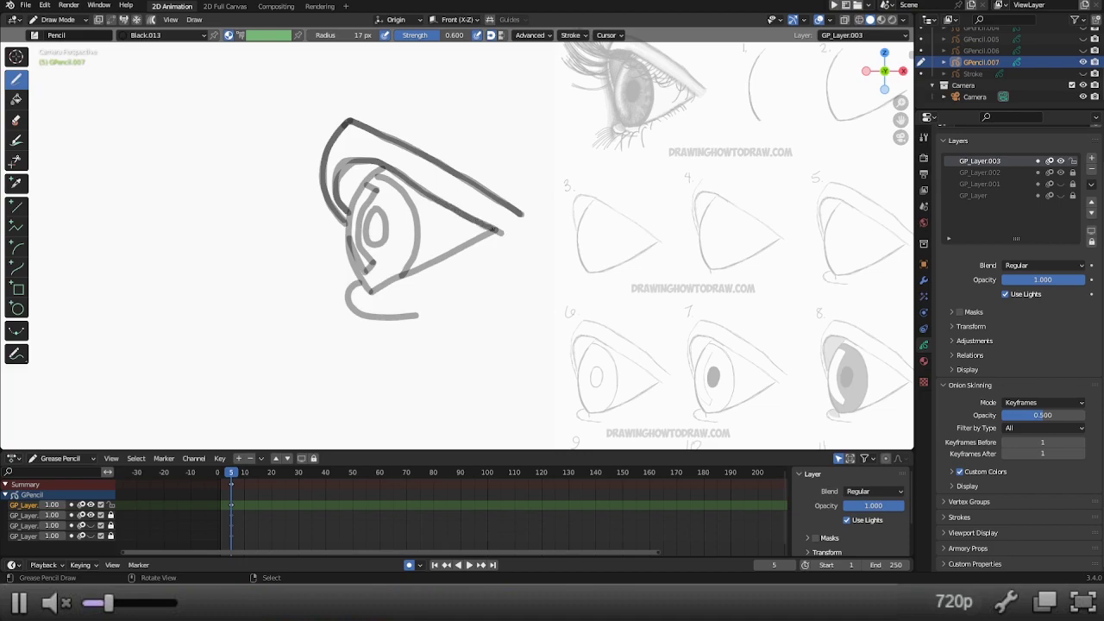
{"action": "mouse_move", "coordinate": [492, 230]}
{"action": "left_mouse_down"}
{"action": "mouse_move", "coordinate": [369, 292]}
{"action": "mouse_move", "coordinate": [350, 259]}
{"action": "mouse_move", "coordinate": [348, 216]}
{"action": "mouse_move", "coordinate": [385, 162]}
{"action": "left_mouse_up"}
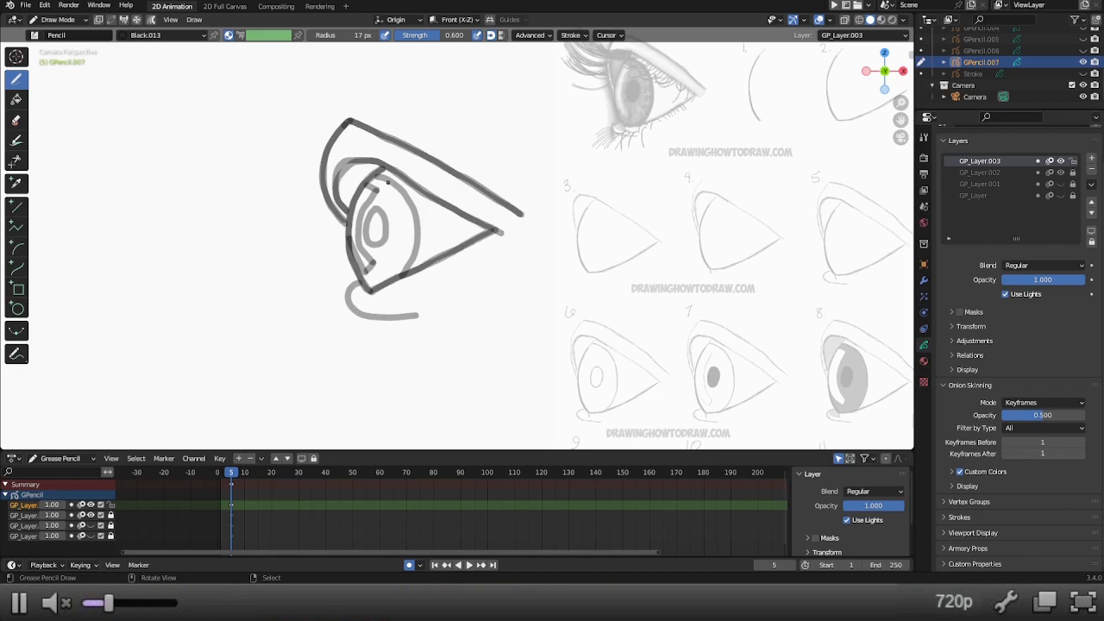
{"action": "mouse_move", "coordinate": [375, 175]}
{"action": "left_mouse_down"}
{"action": "mouse_move", "coordinate": [409, 205]}
{"action": "mouse_move", "coordinate": [418, 246]}
{"action": "mouse_move", "coordinate": [406, 269]}
{"action": "left_mouse_up"}
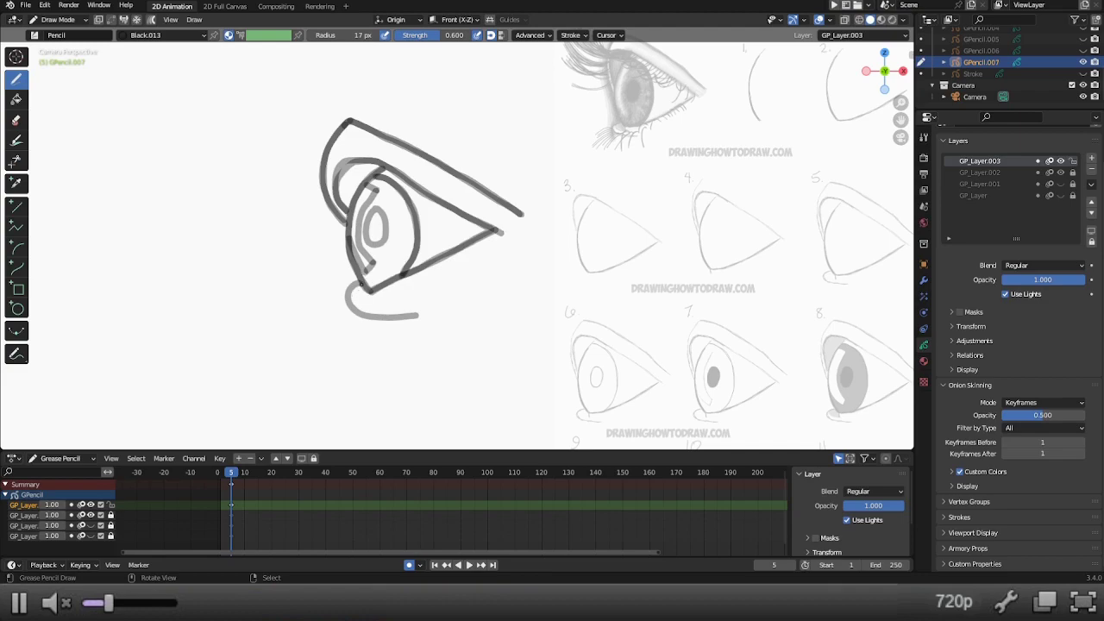
Step: Trace the hooked line beneath the lower lid, the iris highlight outline, and the oval pupil
{"action": "mouse_move", "coordinate": [361, 283]}
{"action": "left_mouse_down"}
{"action": "mouse_move", "coordinate": [347, 291]}
{"action": "mouse_move", "coordinate": [353, 310]}
{"action": "mouse_move", "coordinate": [417, 316]}
{"action": "left_mouse_up"}
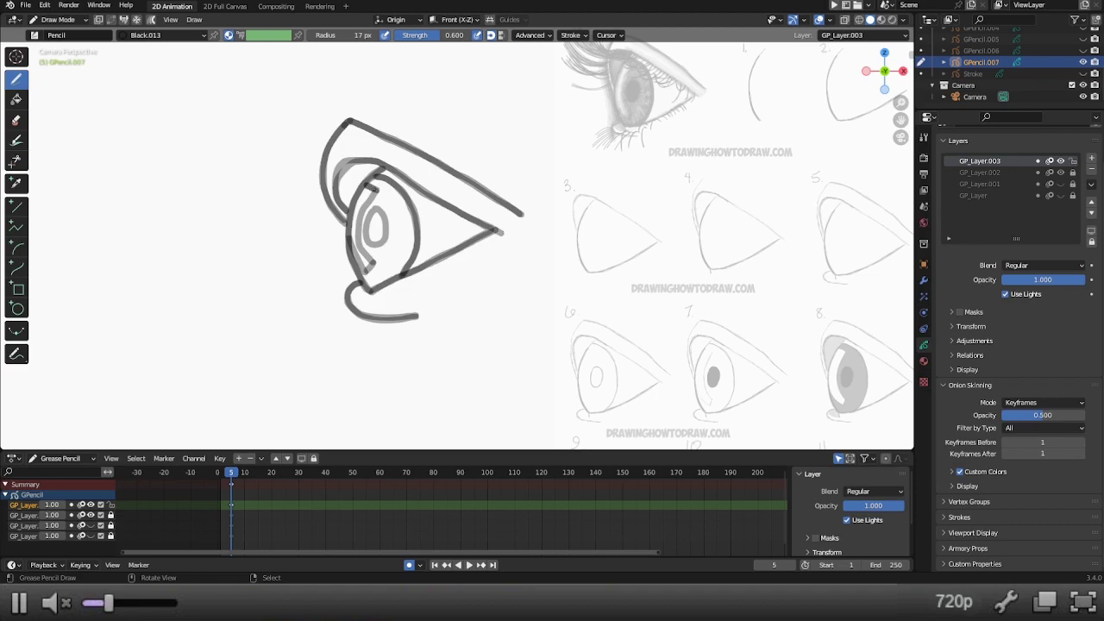
{"action": "mouse_move", "coordinate": [377, 190]}
{"action": "left_mouse_down"}
{"action": "mouse_move", "coordinate": [359, 218]}
{"action": "mouse_move", "coordinate": [368, 273]}
{"action": "mouse_move", "coordinate": [357, 254]}
{"action": "left_mouse_up"}
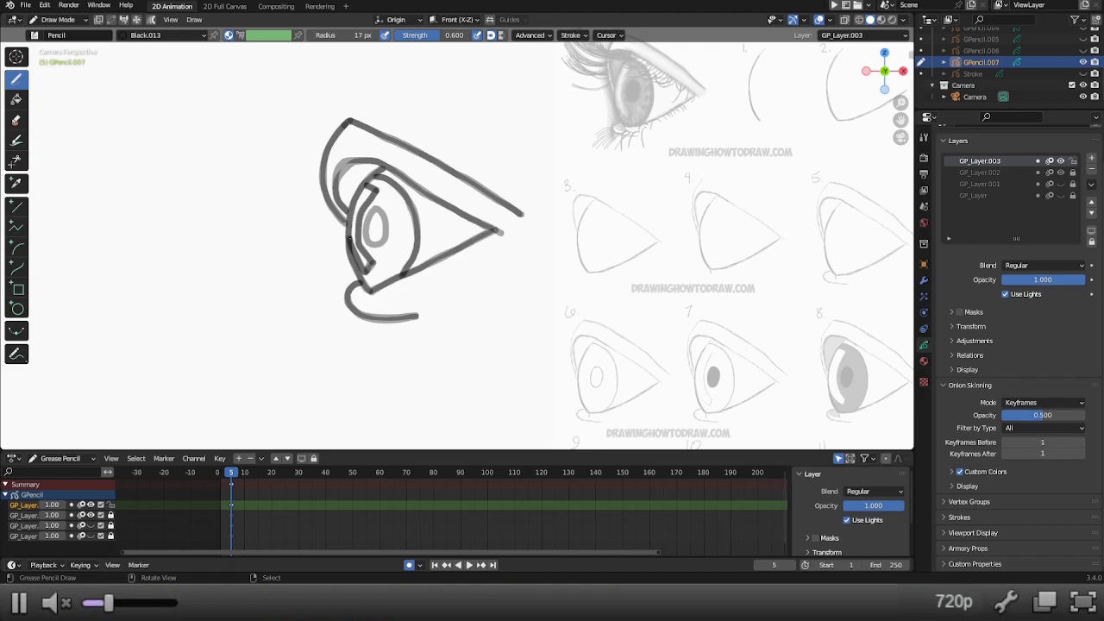
{"action": "left_click_drag", "start_coordinate": [374, 209], "coordinate": [383, 236]}
{"action": "key", "text": "ctrl+z"}
{"action": "mouse_move", "coordinate": [375, 207]}
{"action": "left_mouse_down"}
{"action": "mouse_move", "coordinate": [385, 224]}
{"action": "mouse_move", "coordinate": [376, 245]}
{"action": "mouse_move", "coordinate": [372, 210]}
{"action": "left_mouse_up"}
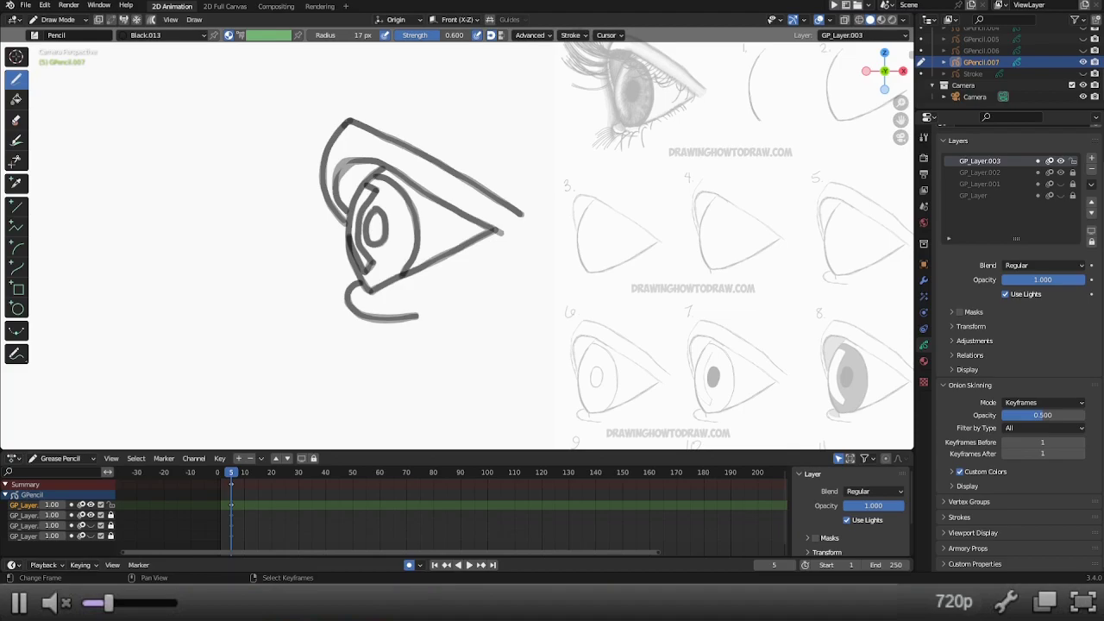
Step: Hide the GP_Layer.002 sketch and smooth the traced side-view eye strokes in Sculpt Mode
{"action": "left_click", "coordinate": [1061, 173]}
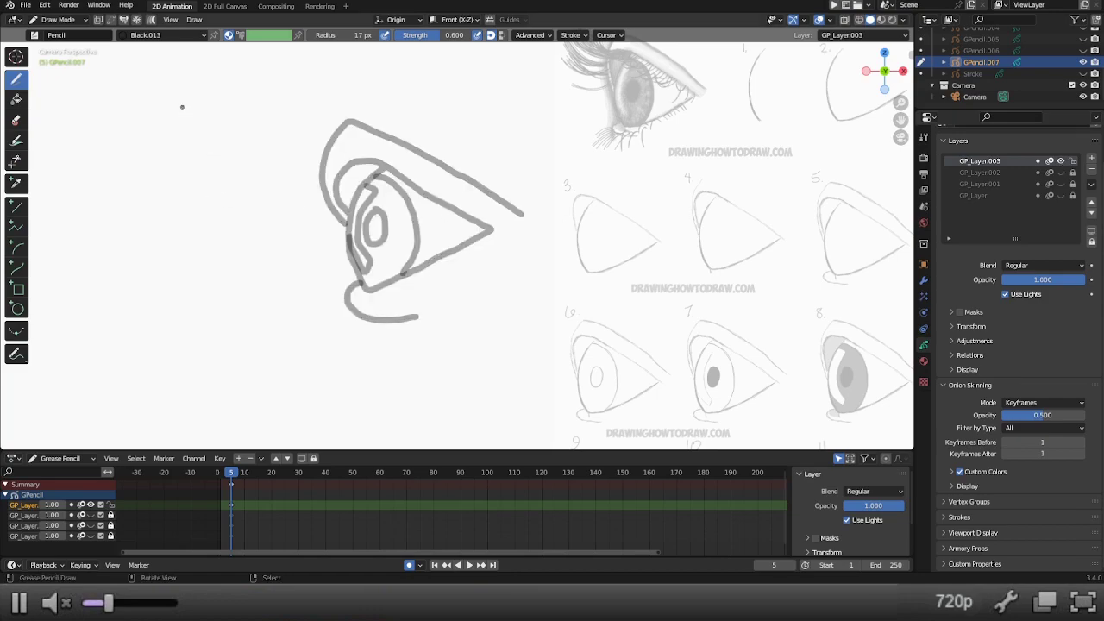
{"action": "key", "text": "ctrl+Tab"}
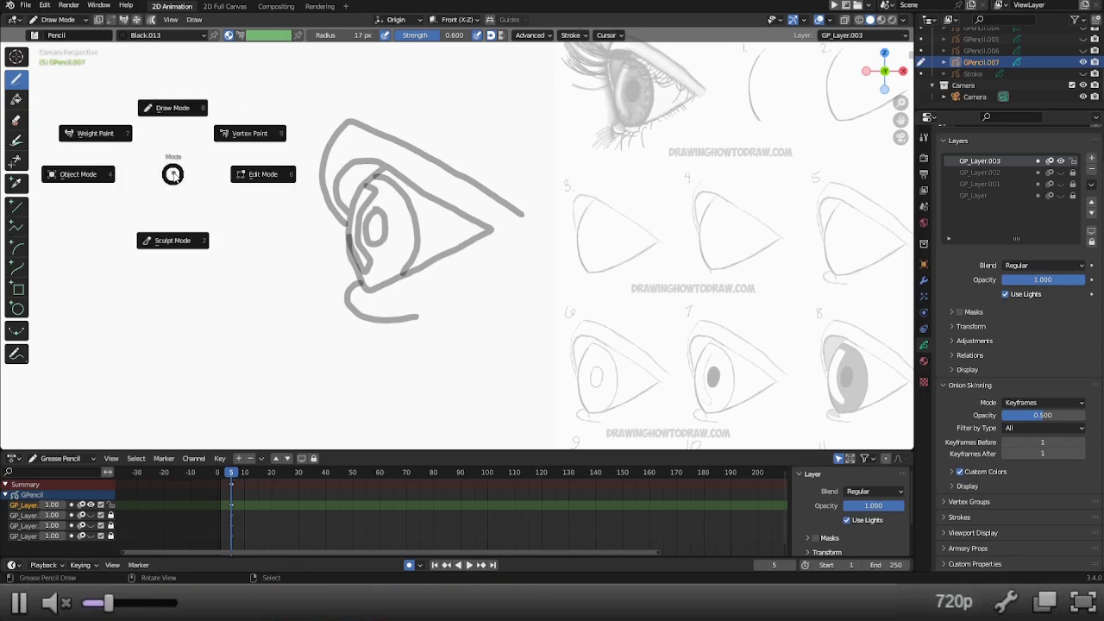
{"action": "left_click", "coordinate": [172, 241]}
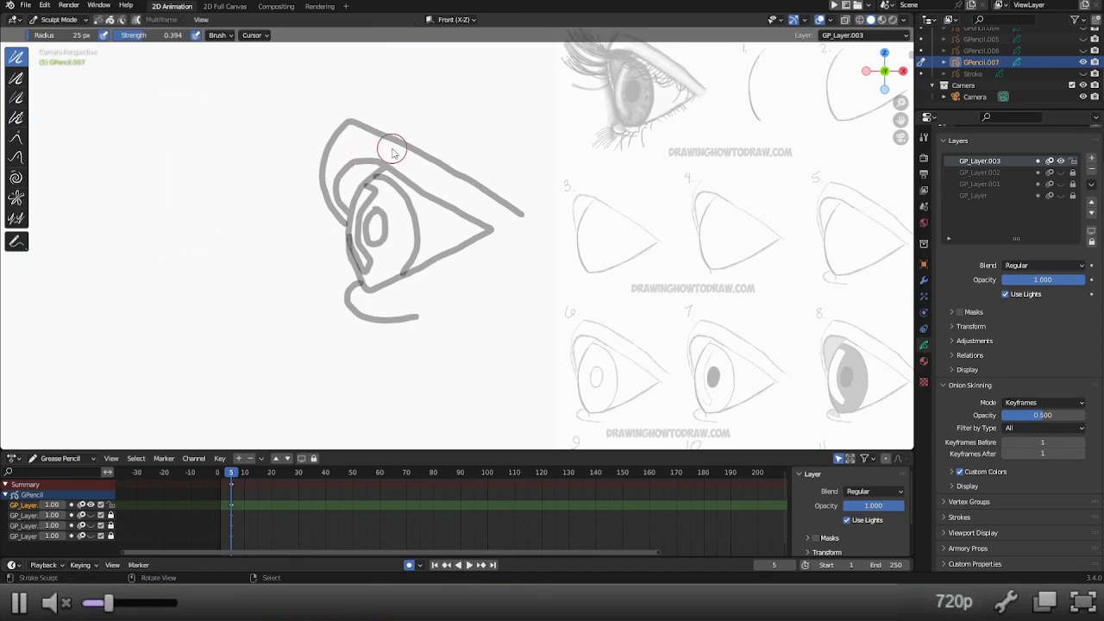
{"action": "mouse_move", "coordinate": [523, 210]}
{"action": "left_mouse_down"}
{"action": "mouse_move", "coordinate": [456, 168]}
{"action": "mouse_move", "coordinate": [345, 123]}
{"action": "mouse_move", "coordinate": [323, 143]}
{"action": "mouse_move", "coordinate": [316, 180]}
{"action": "mouse_move", "coordinate": [338, 222]}
{"action": "mouse_move", "coordinate": [343, 206]}
{"action": "left_mouse_up"}
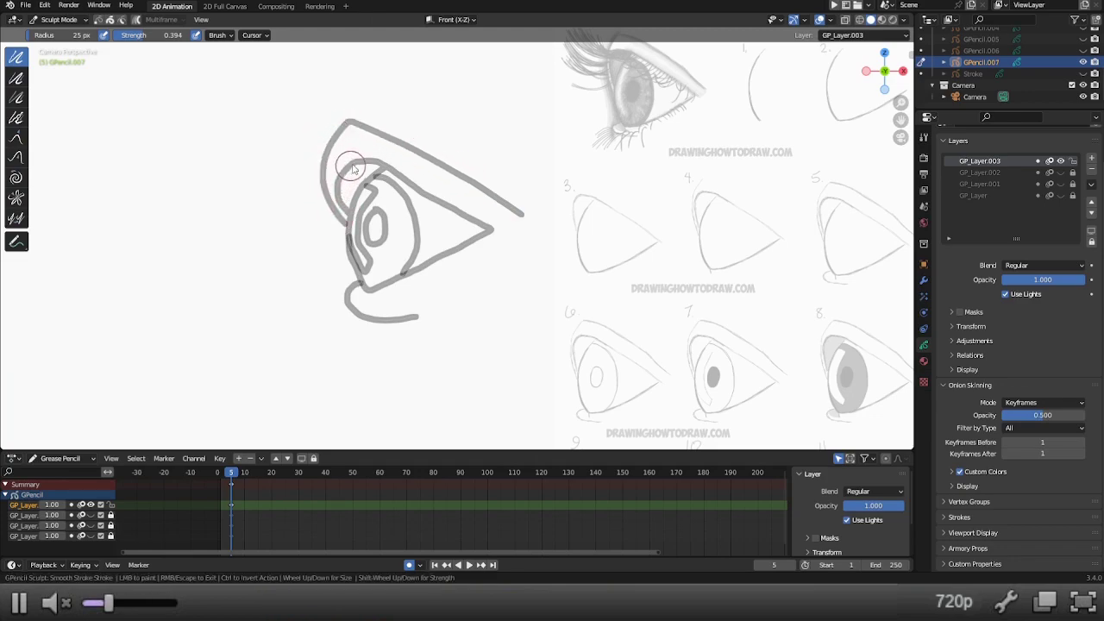
{"action": "scroll", "coordinate": [653, 234], "scroll_direction": "down", "scroll_amount": 5}
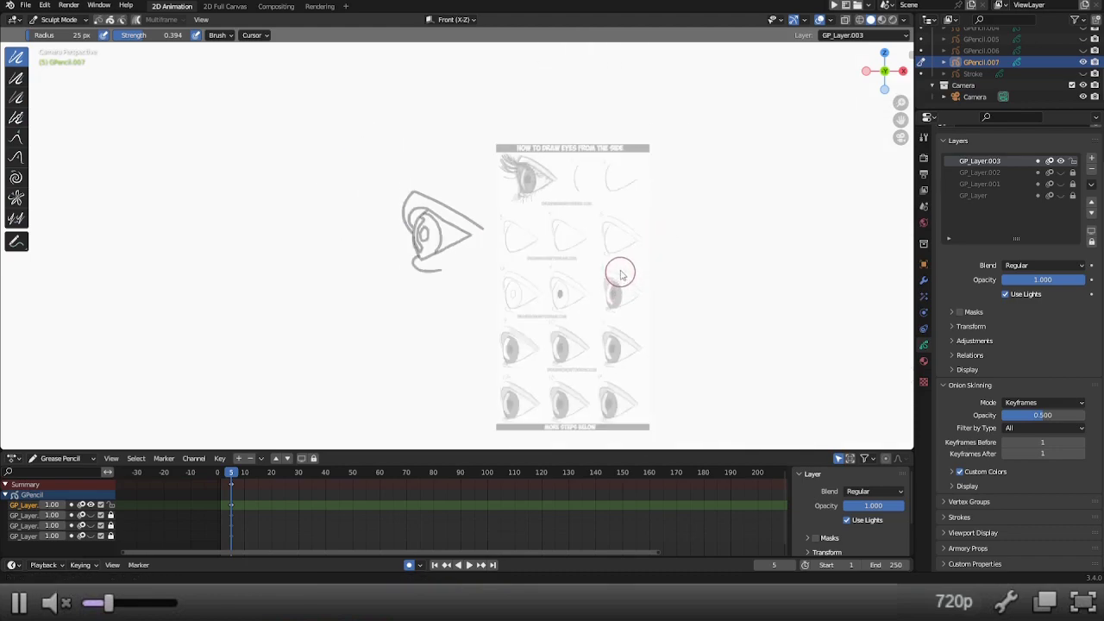
{"action": "middle_click_drag", "start_coordinate": [621, 271], "coordinate": [618, 229], "text": "shift"}
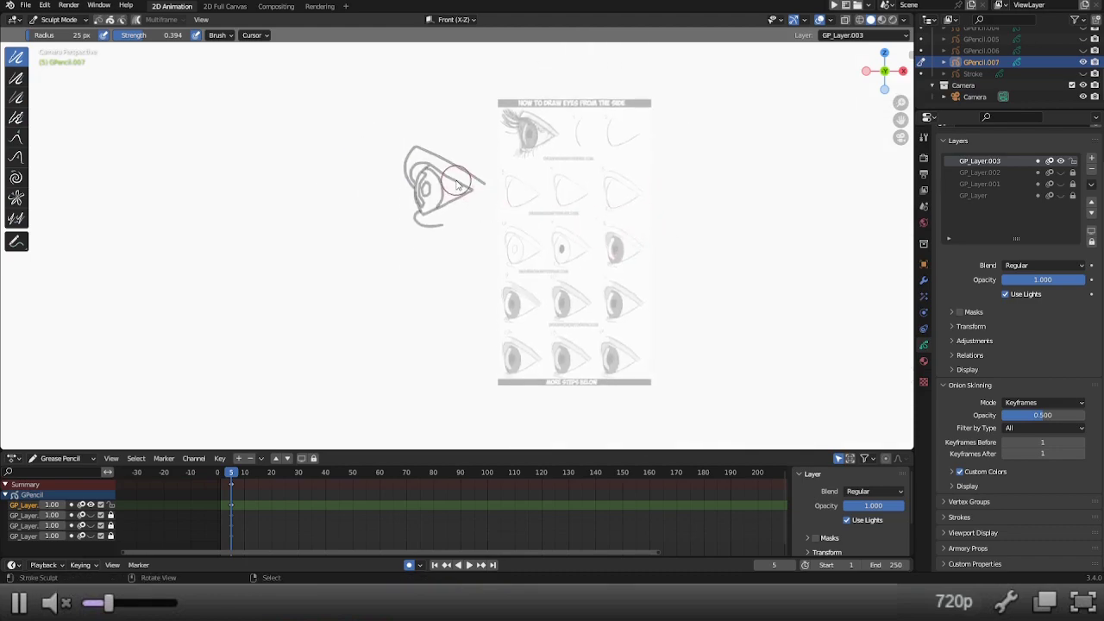
{"action": "scroll", "coordinate": [445, 159], "scroll_direction": "up", "scroll_amount": 5}
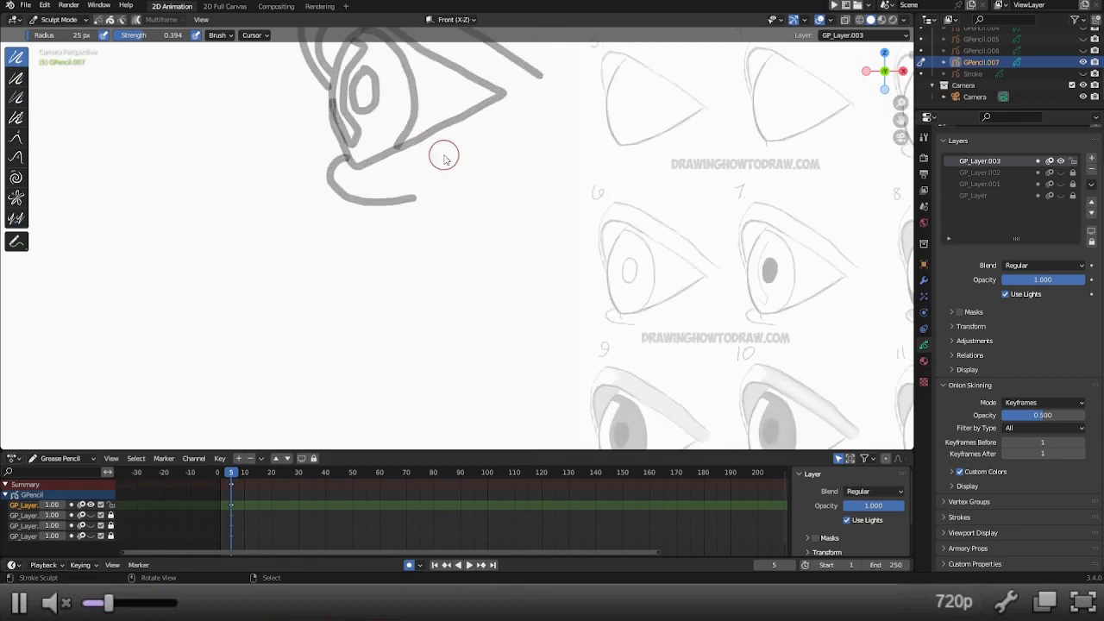
{"action": "mouse_move", "coordinate": [410, 157]}
{"action": "left_mouse_down"}
{"action": "mouse_move", "coordinate": [534, 232]}
{"action": "mouse_move", "coordinate": [482, 272]}
{"action": "mouse_move", "coordinate": [474, 275]}
{"action": "mouse_move", "coordinate": [501, 255]}
{"action": "mouse_move", "coordinate": [398, 300]}
{"action": "mouse_move", "coordinate": [359, 249]}
{"action": "mouse_move", "coordinate": [389, 173]}
{"action": "mouse_move", "coordinate": [405, 189]}
{"action": "mouse_move", "coordinate": [387, 176]}
{"action": "mouse_move", "coordinate": [384, 249]}
{"action": "mouse_move", "coordinate": [376, 229]}
{"action": "mouse_move", "coordinate": [394, 268]}
{"action": "mouse_move", "coordinate": [382, 277]}
{"action": "mouse_move", "coordinate": [366, 252]}
{"action": "mouse_move", "coordinate": [404, 229]}
{"action": "mouse_move", "coordinate": [397, 207]}
{"action": "mouse_move", "coordinate": [408, 227]}
{"action": "mouse_move", "coordinate": [393, 232]}
{"action": "mouse_move", "coordinate": [402, 213]}
{"action": "mouse_move", "coordinate": [419, 238]}
{"action": "mouse_move", "coordinate": [399, 270]}
{"action": "mouse_move", "coordinate": [395, 220]}
{"action": "left_mouse_up"}
{"action": "mouse_move", "coordinate": [442, 328]}
{"action": "left_mouse_down"}
{"action": "mouse_move", "coordinate": [379, 335]}
{"action": "mouse_move", "coordinate": [374, 282]}
{"action": "left_mouse_up"}
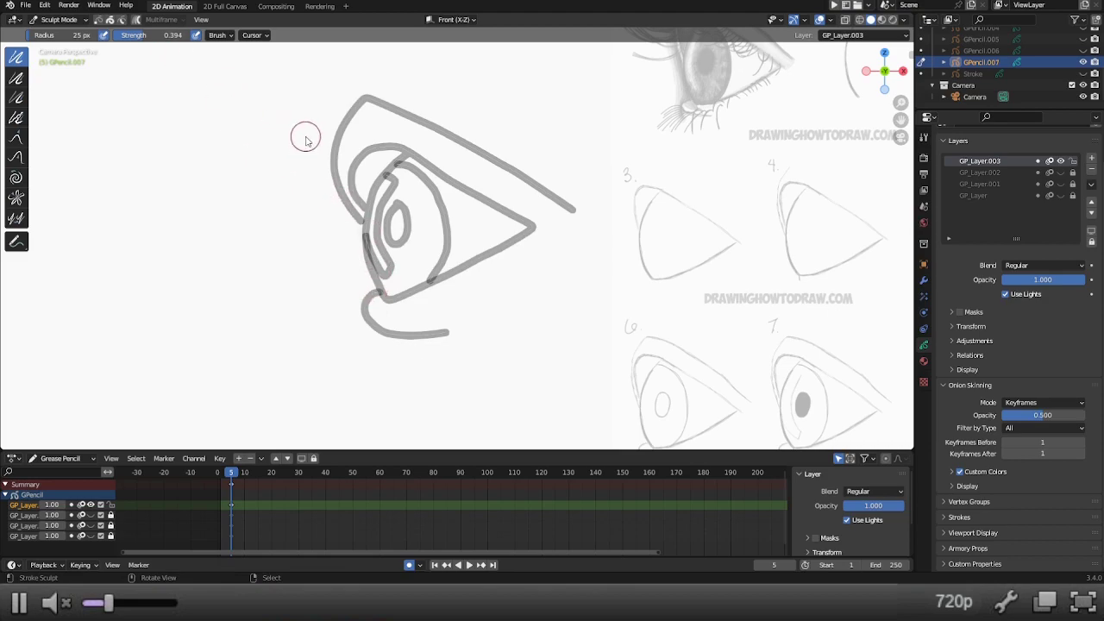
Step: Select all strokes of the traced eye in Edit Mode, normalize their thickness, and return to Draw Mode
{"action": "key", "text": "ctrl+Tab"}
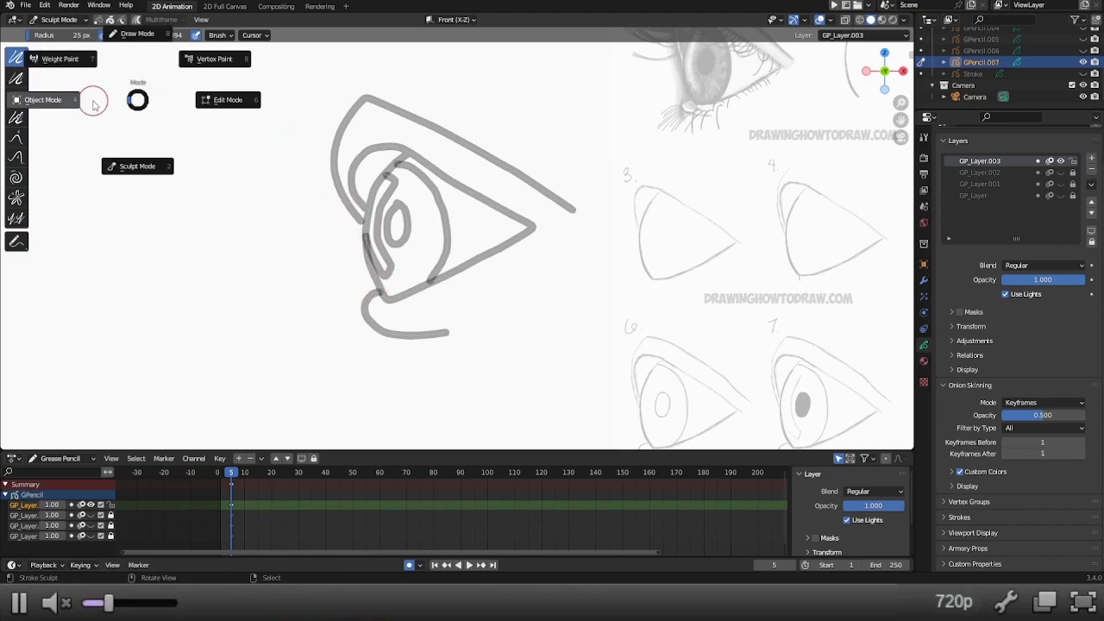
{"action": "left_click", "coordinate": [194, 102]}
{"action": "key", "text": "a"}
{"action": "left_click", "coordinate": [367, 19]}
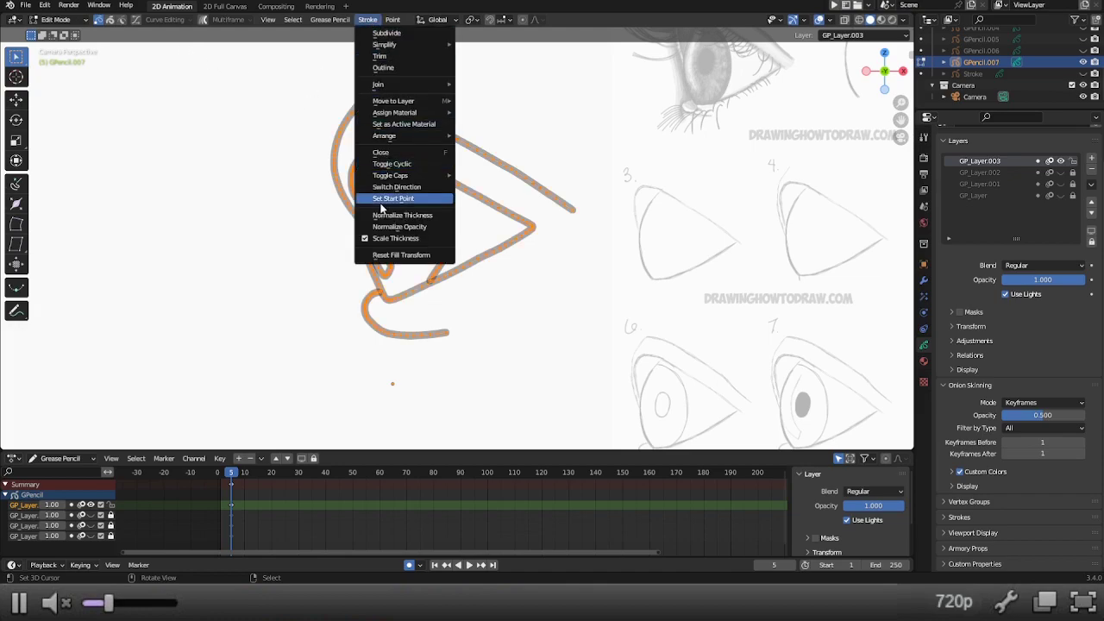
{"action": "left_click", "coordinate": [382, 215]}
{"action": "key", "text": "ctrl+Tab"}
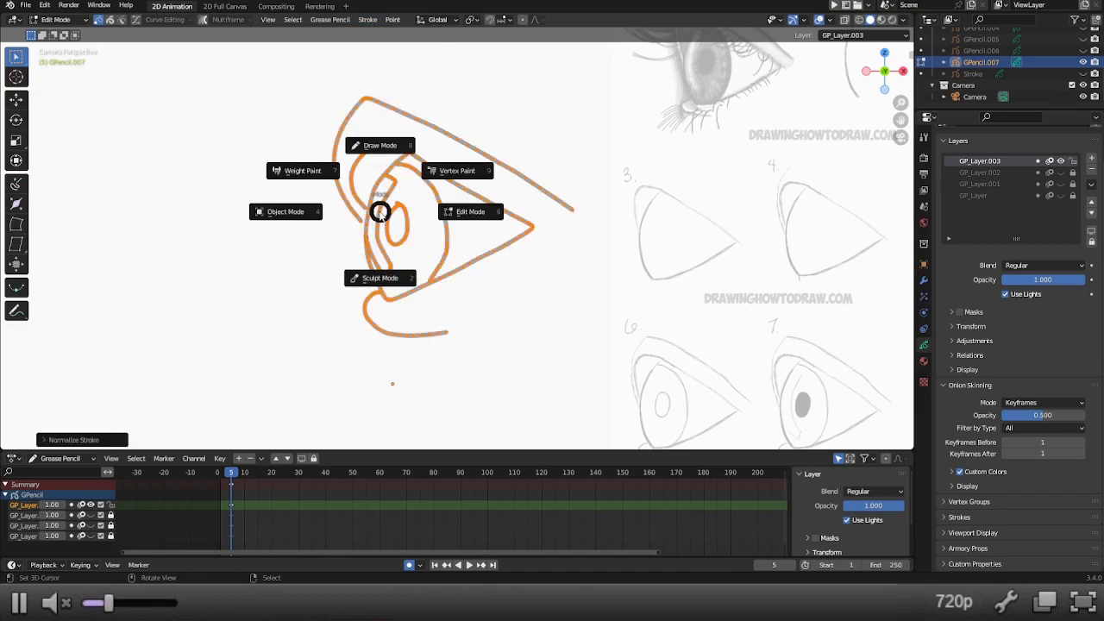
{"action": "left_click", "coordinate": [373, 200]}
{"action": "scroll", "coordinate": [302, 315], "scroll_direction": "down", "scroll_amount": 2}
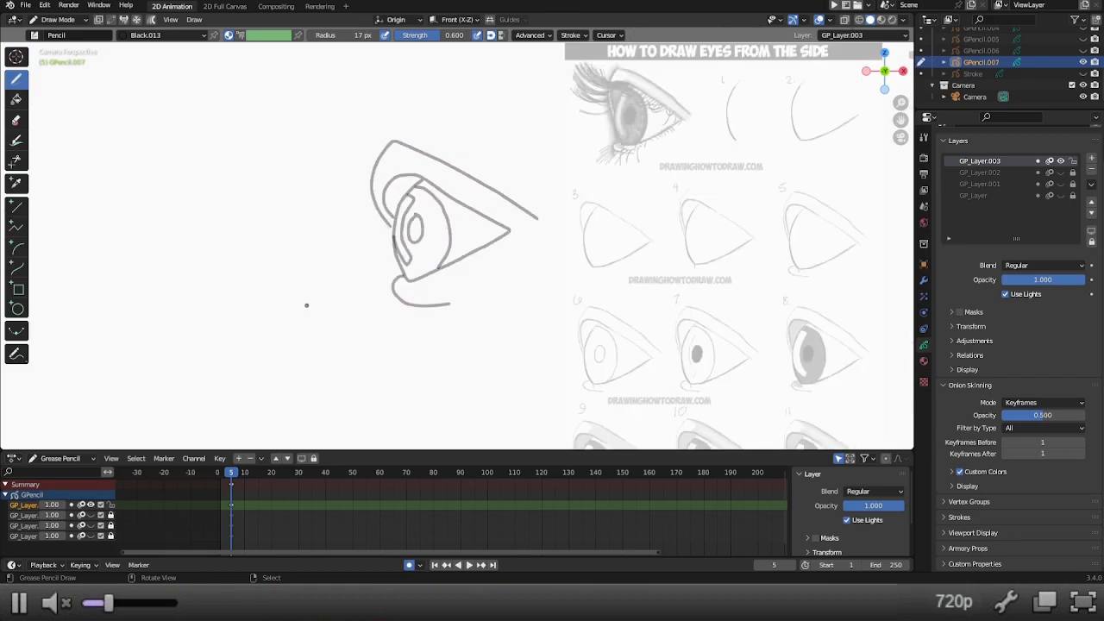
{"action": "scroll", "coordinate": [306, 305], "scroll_direction": "down", "scroll_amount": 2}
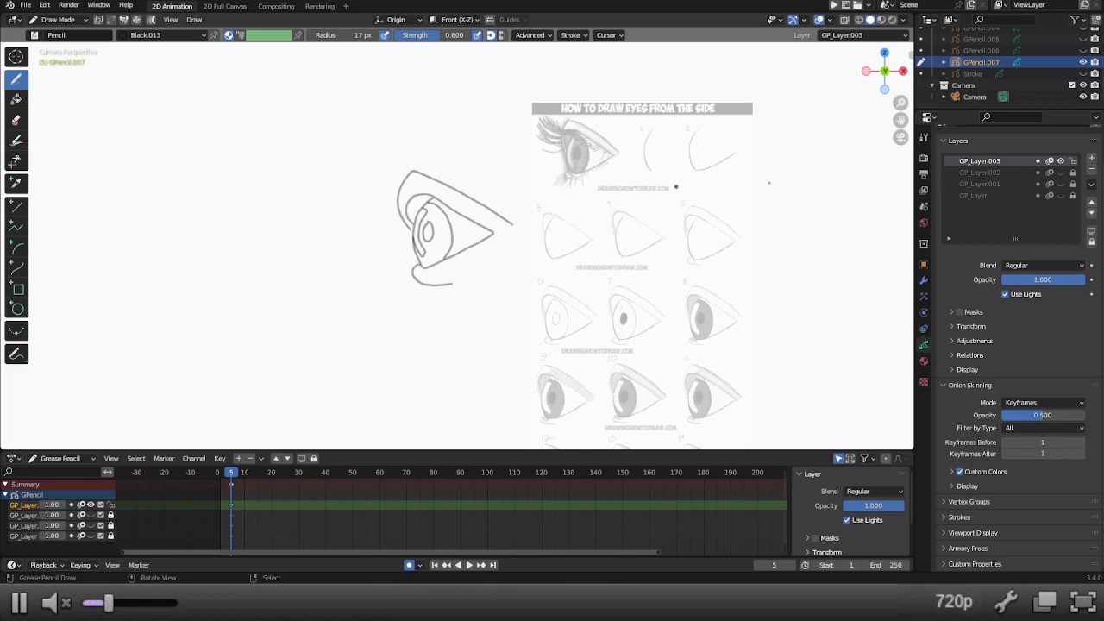
Step: Hide and lock GP_Layer.003, switch to Object Mode, and hide the camera's howtodraw-realistic-eyes-profile-side.jpg background image
{"action": "left_click", "coordinate": [1061, 161]}
{"action": "key", "text": "ctrl+Tab"}
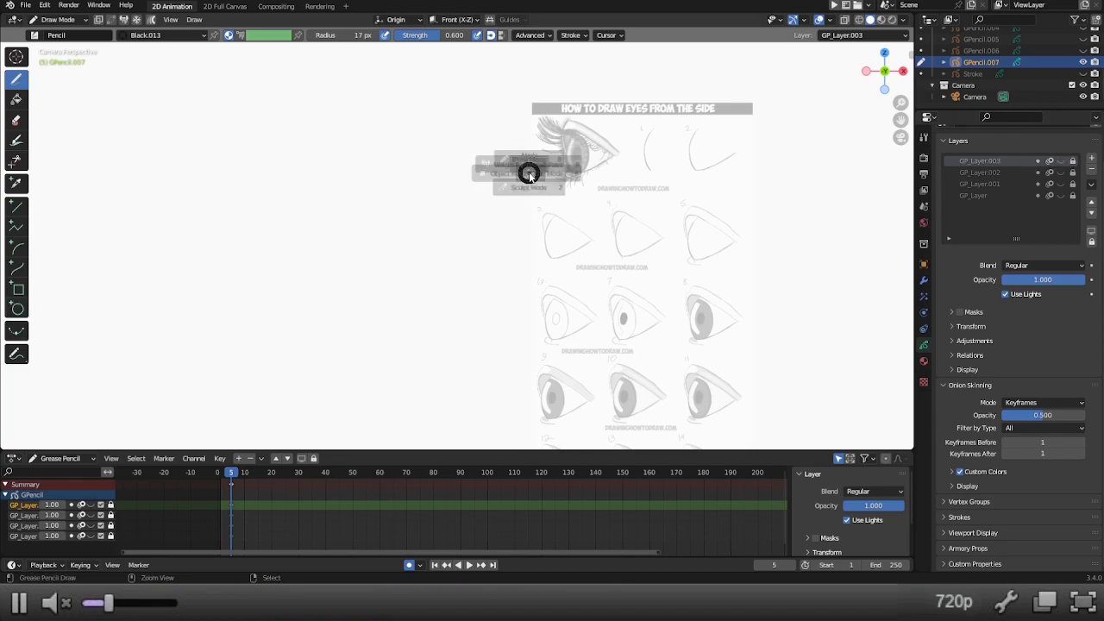
{"action": "left_click", "coordinate": [475, 177]}
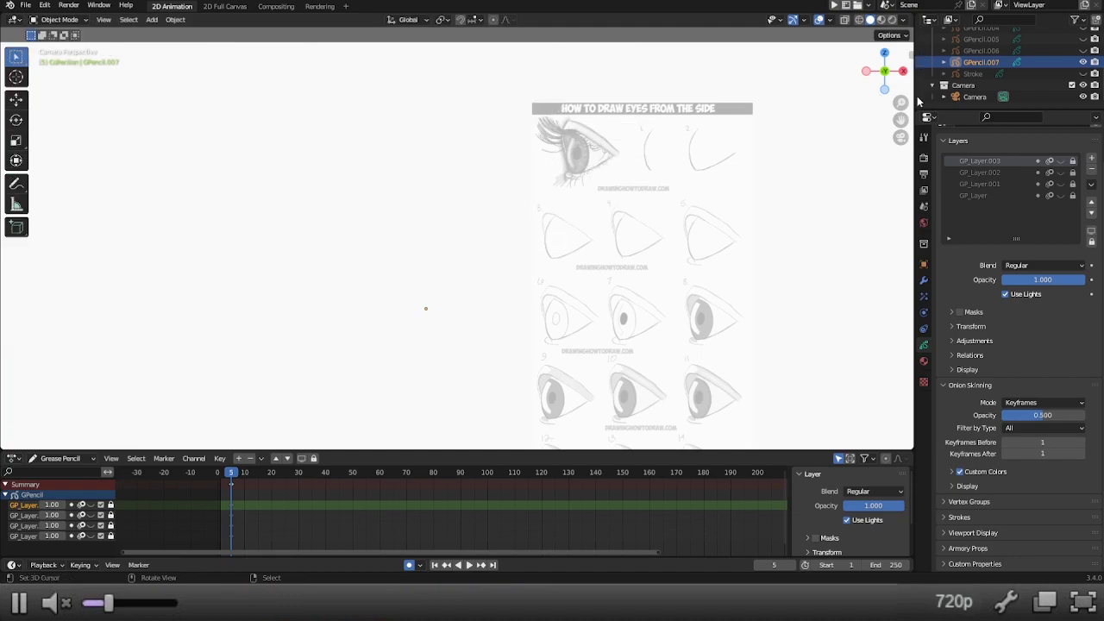
{"action": "left_click", "coordinate": [976, 97]}
{"action": "scroll", "coordinate": [1018, 362], "scroll_direction": "down", "scroll_amount": 5}
{"action": "left_click", "coordinate": [1077, 432]}
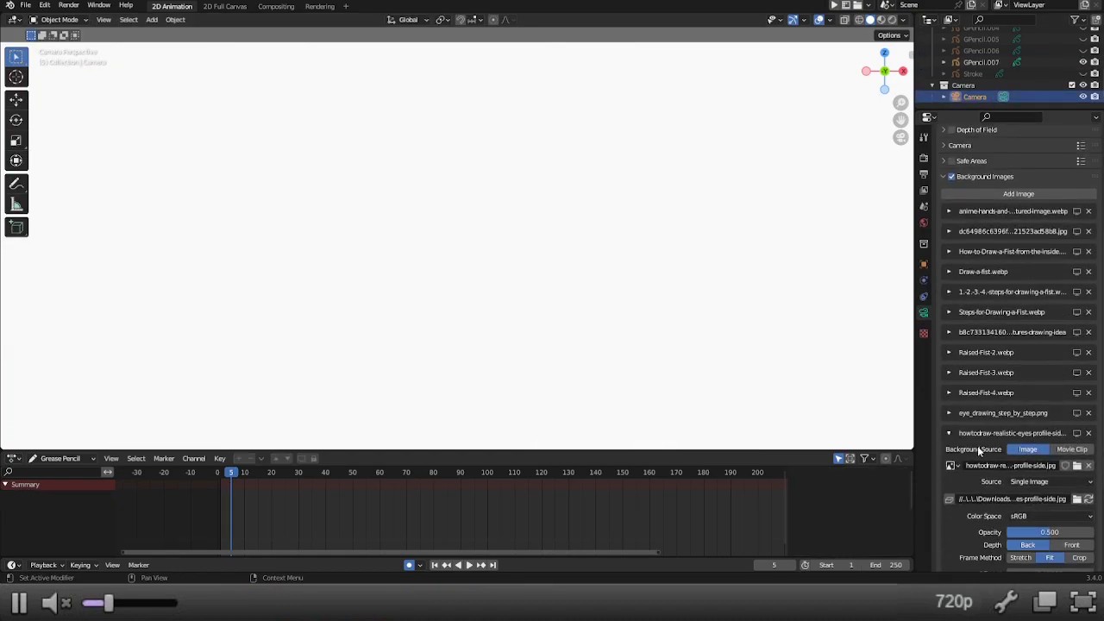
{"action": "left_click", "coordinate": [949, 433]}
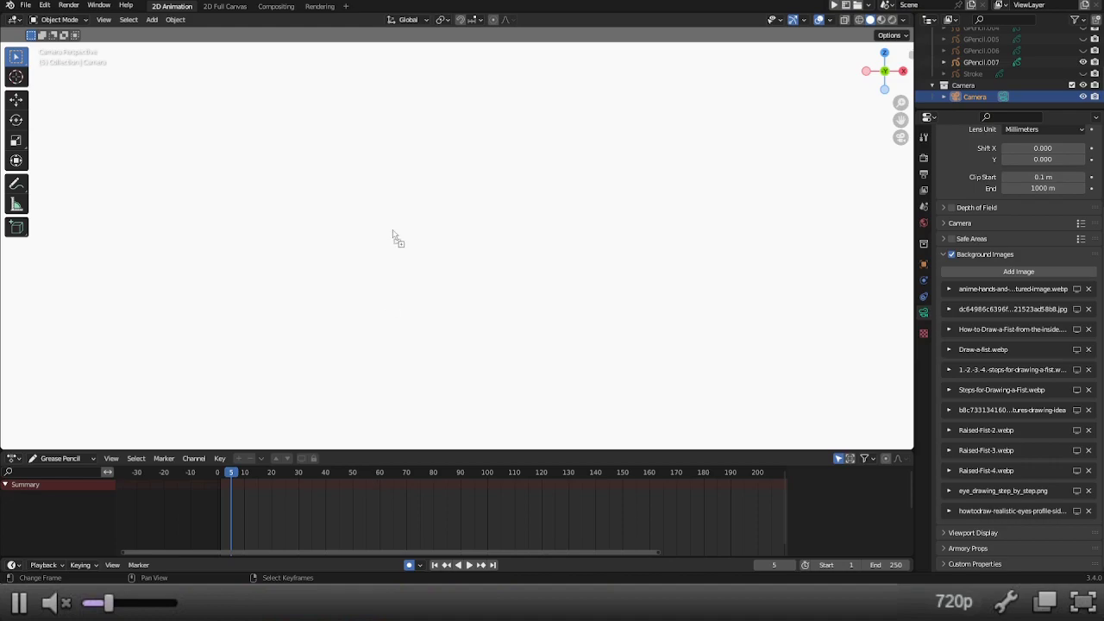
Step: Add anime_male_eyes.png as a camera background image with Fit, scale 0.322, X offset 0.147 and Y offset 0.047, and remove it again
{"action": "left_click_drag", "start_coordinate": [394, 237], "coordinate": [394, 236]}
{"action": "scroll", "coordinate": [1052, 505], "scroll_direction": "down", "scroll_amount": 5}
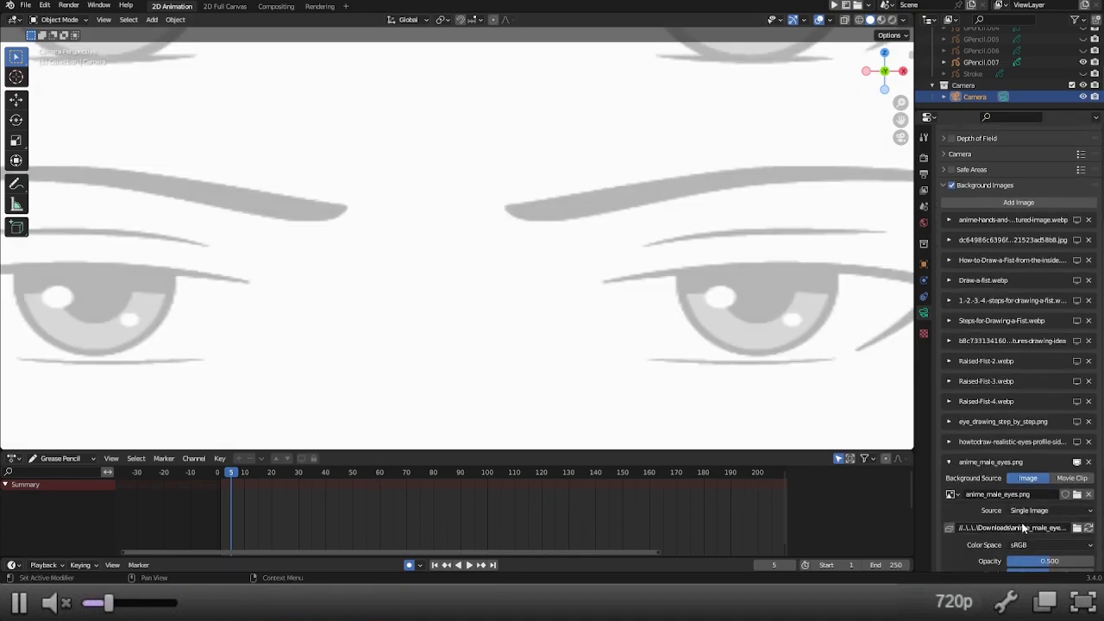
{"action": "left_click", "coordinate": [1050, 516]}
{"action": "scroll", "coordinate": [1025, 522], "scroll_direction": "down", "scroll_amount": 3}
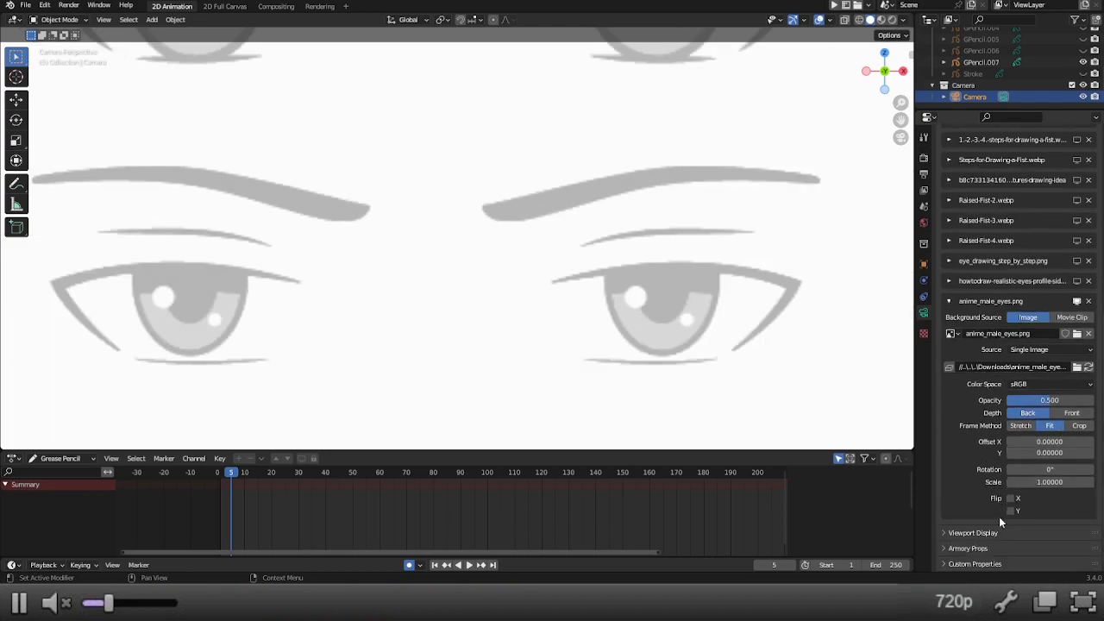
{"action": "double_click", "coordinate": [1050, 483]}
{"action": "type", "text": "0.59"}
{"action": "key", "text": "Return"}
{"action": "left_click_drag", "start_coordinate": [1049, 482], "coordinate": [992, 483]}
{"action": "left_click_drag", "start_coordinate": [1040, 442], "coordinate": [1074, 453]}
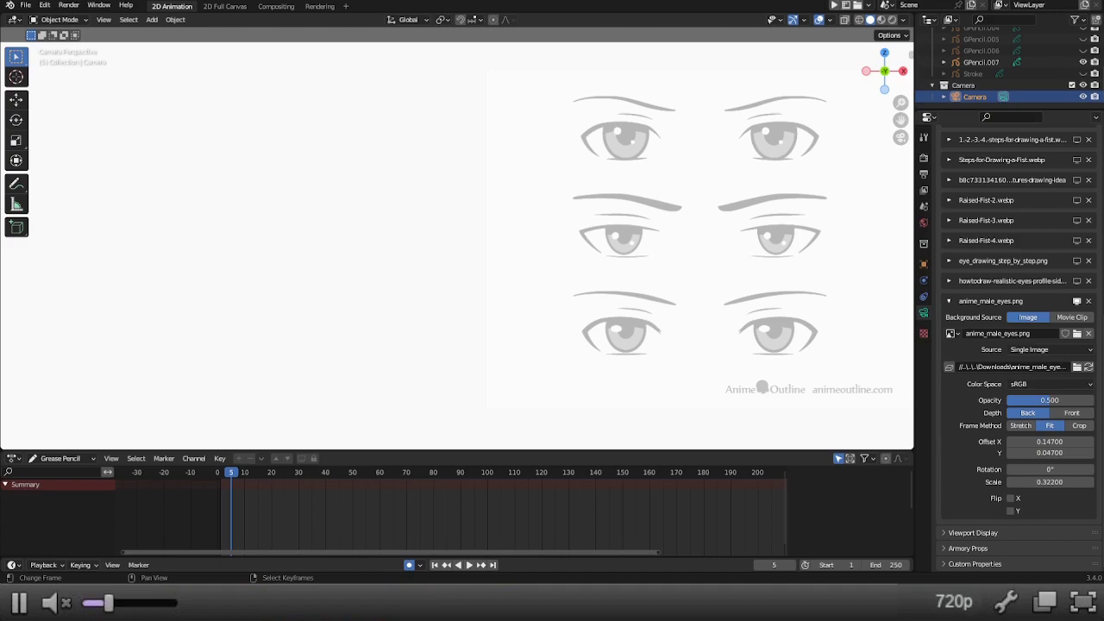
{"action": "left_click", "coordinate": [1089, 302]}
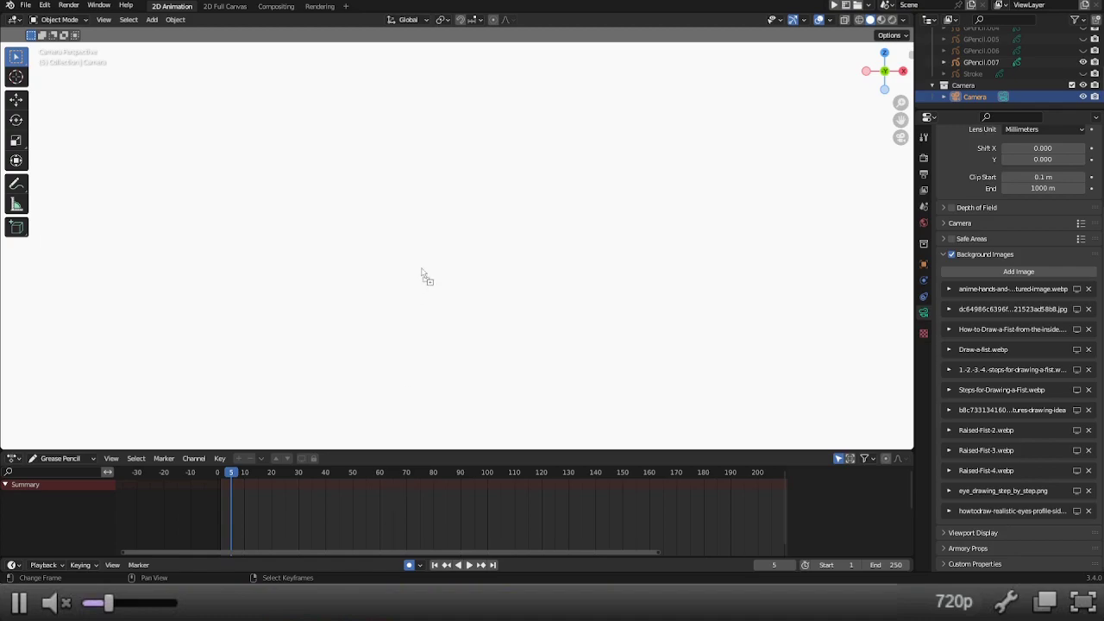
Step: Add male_anime_eye_drawing_steps.png as a camera background image with Fit, scale 0.252, X offset 0.132 and Y offset 0.062
{"action": "left_click_drag", "start_coordinate": [423, 274], "coordinate": [421, 271]}
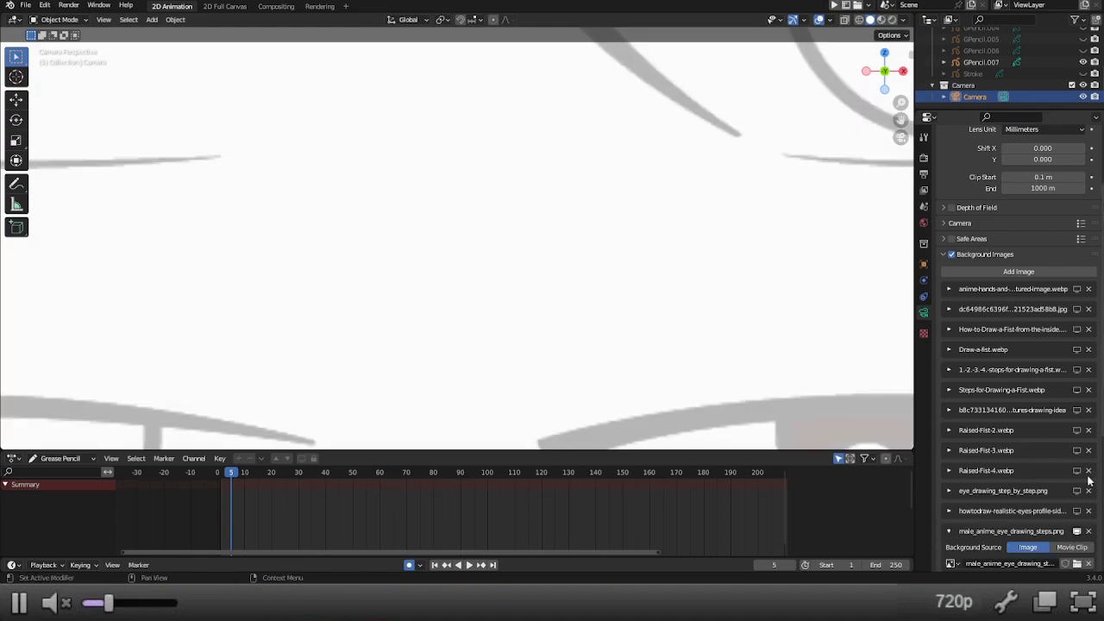
{"action": "scroll", "coordinate": [1001, 388], "scroll_direction": "down", "scroll_amount": 4}
{"action": "left_click", "coordinate": [1049, 540]}
{"action": "scroll", "coordinate": [1049, 535], "scroll_direction": "down", "scroll_amount": 3}
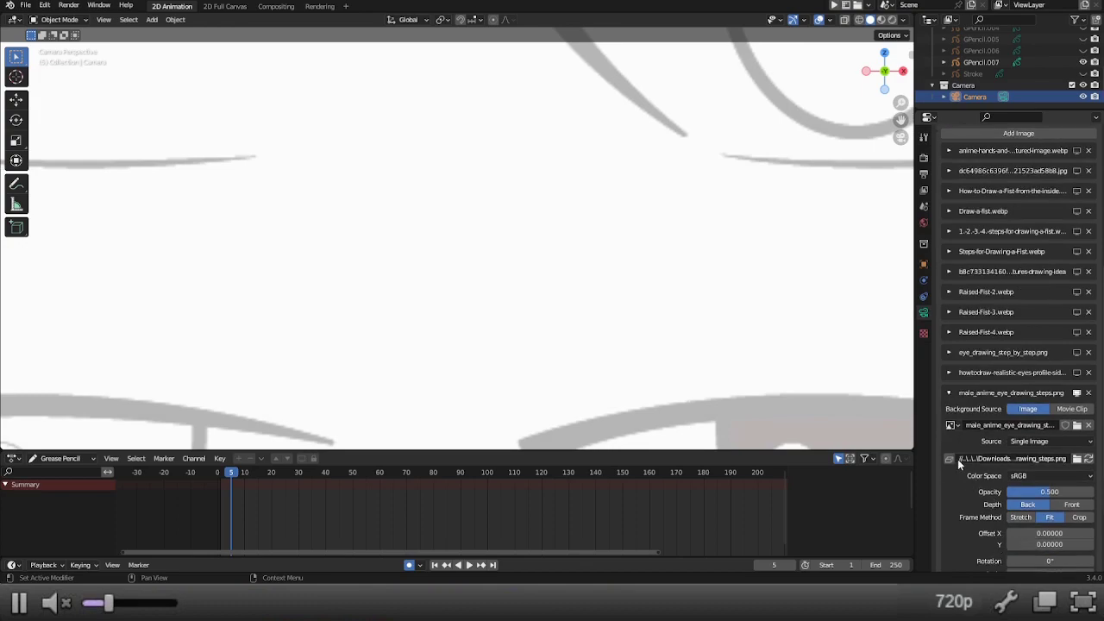
{"action": "mouse_move", "coordinate": [1049, 527]}
{"action": "left_mouse_down"}
{"action": "mouse_move", "coordinate": [1009, 527]}
{"action": "mouse_move", "coordinate": [1049, 527]}
{"action": "left_mouse_up"}
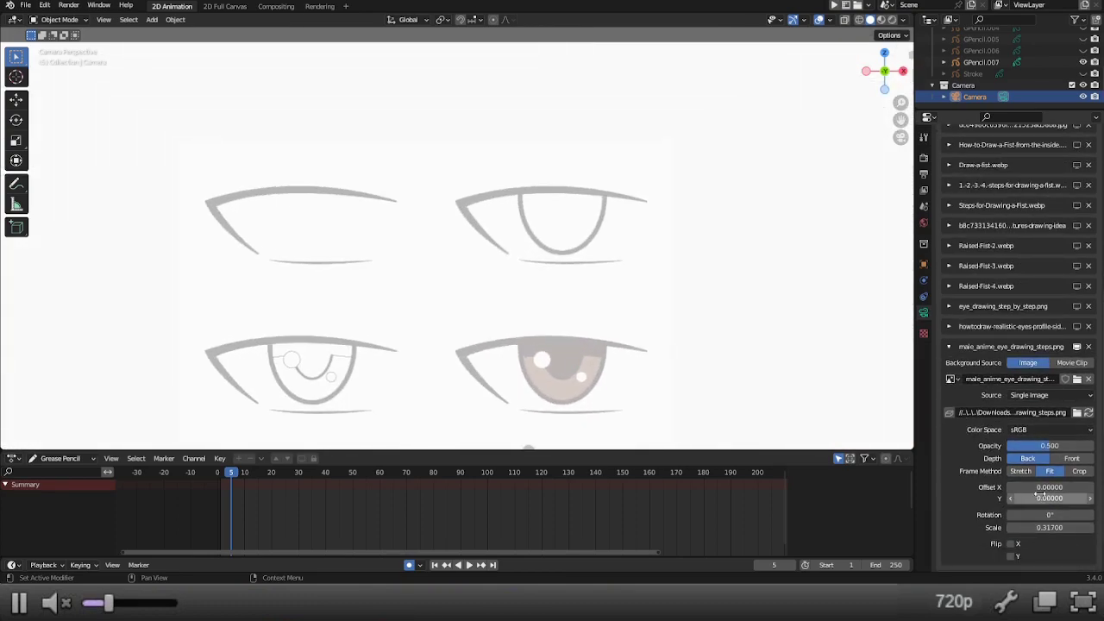
{"action": "left_click_drag", "start_coordinate": [1049, 488], "coordinate": [1001, 528]}
{"action": "left_click_drag", "start_coordinate": [1051, 488], "coordinate": [1080, 487]}
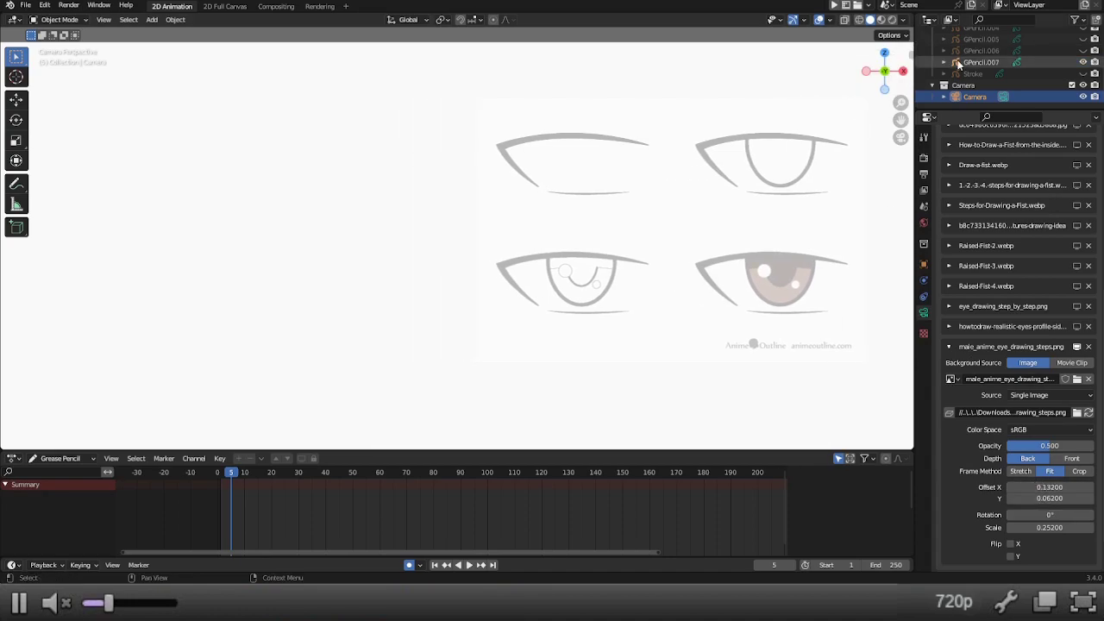
Step: Select GPencil.007, enter Draw Mode and add a new Grease Pencil layer for the male anime eye
{"action": "left_click", "coordinate": [926, 62]}
{"action": "key", "text": "ctrl+Tab"}
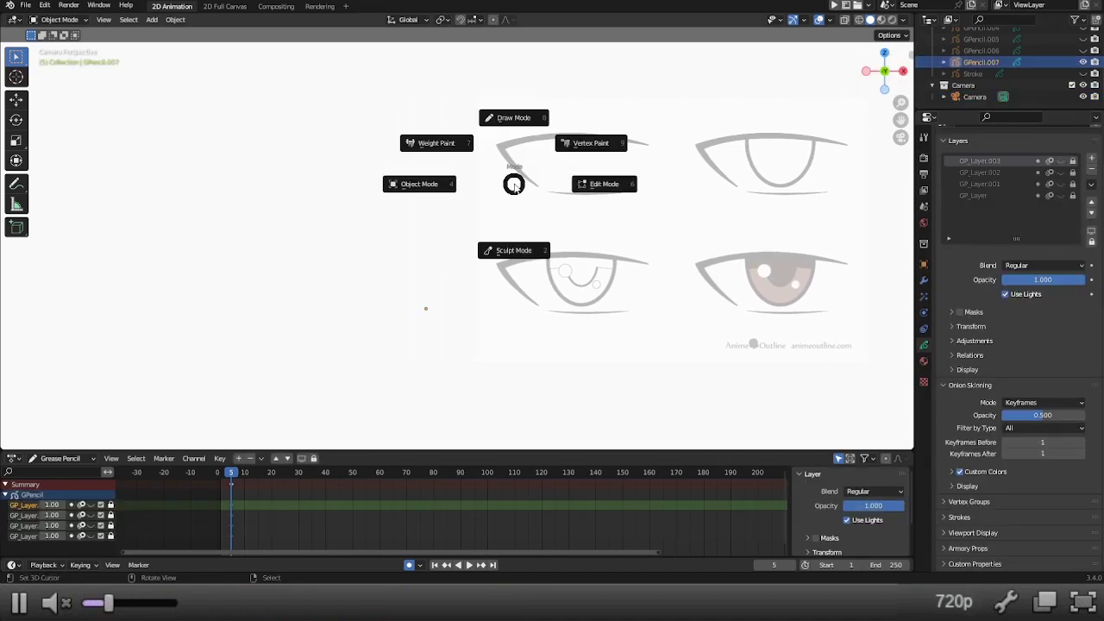
{"action": "left_click", "coordinate": [513, 117]}
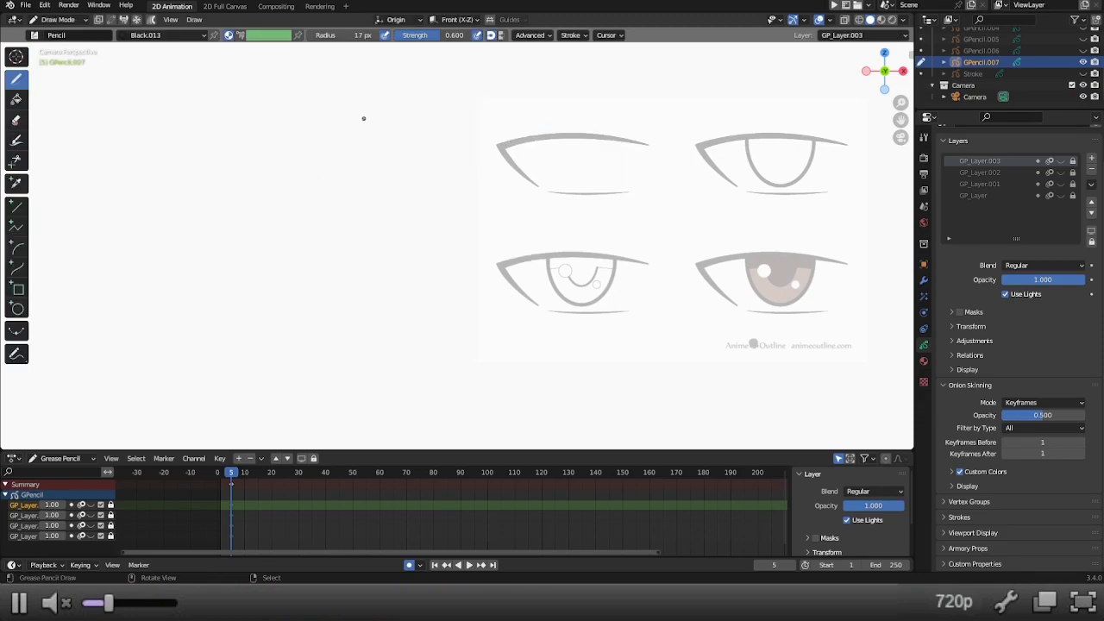
{"action": "left_click", "coordinate": [1092, 158]}
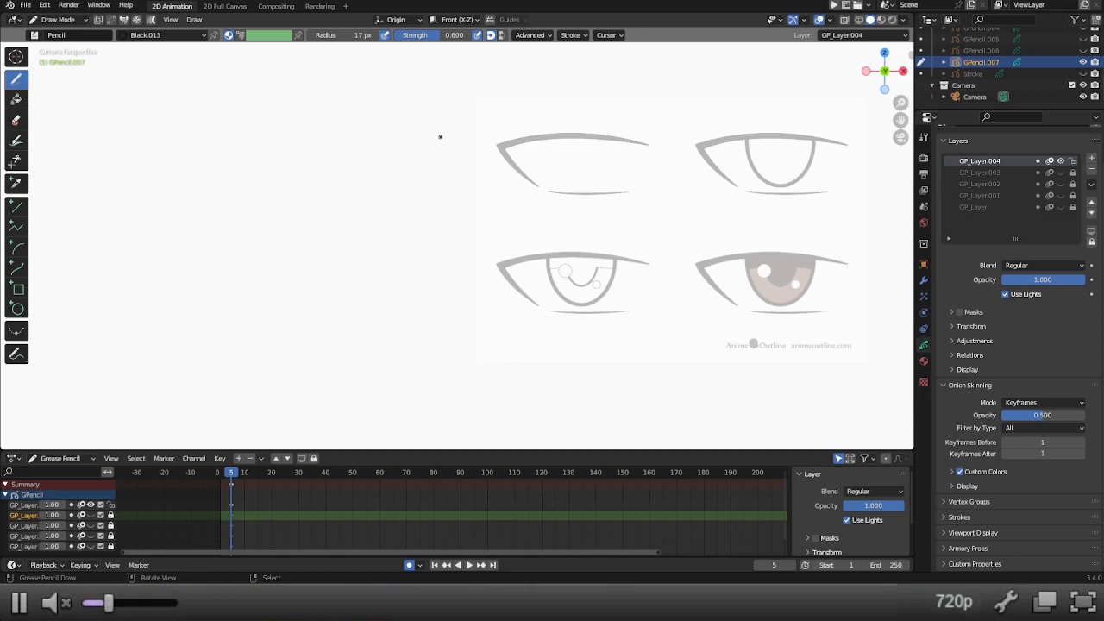
Step: Sketch the eye's upper eyelid line with its slanted outer corner and a short lower lid line beside the reference
{"action": "mouse_move", "coordinate": [428, 140]}
{"action": "left_mouse_down"}
{"action": "mouse_move", "coordinate": [262, 139]}
{"action": "mouse_move", "coordinate": [290, 179]}
{"action": "left_mouse_up"}
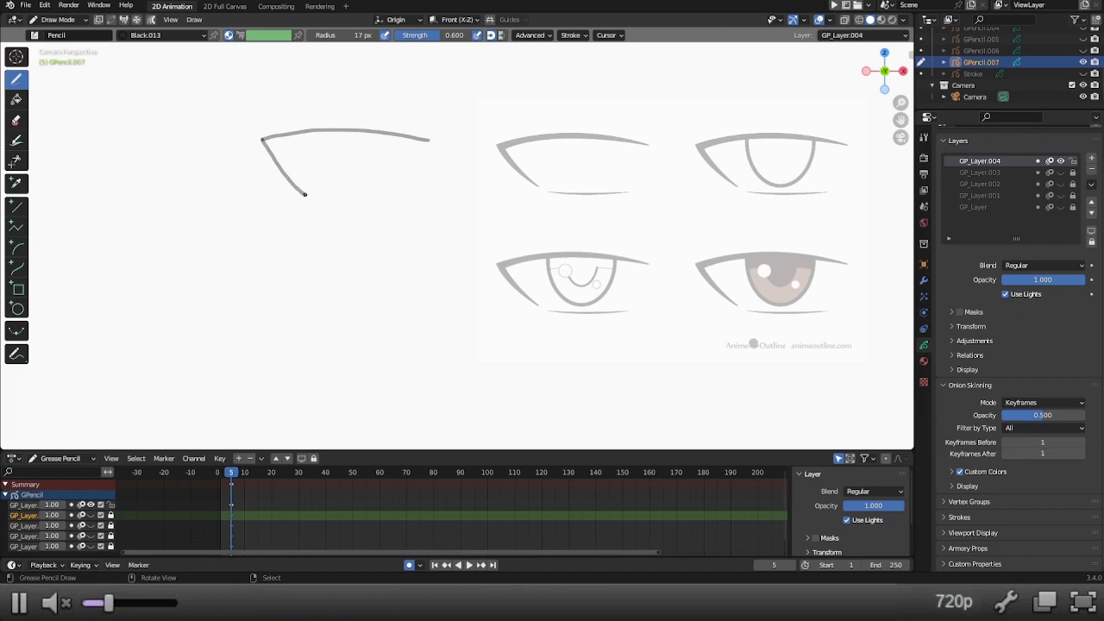
{"action": "left_click_drag", "start_coordinate": [315, 197], "coordinate": [387, 209]}
{"action": "key", "text": "ctrl+z"}
{"action": "left_click_drag", "start_coordinate": [318, 199], "coordinate": [391, 203]}
{"action": "key", "text": "ctrl+z"}
{"action": "left_click_drag", "start_coordinate": [321, 198], "coordinate": [380, 199]}
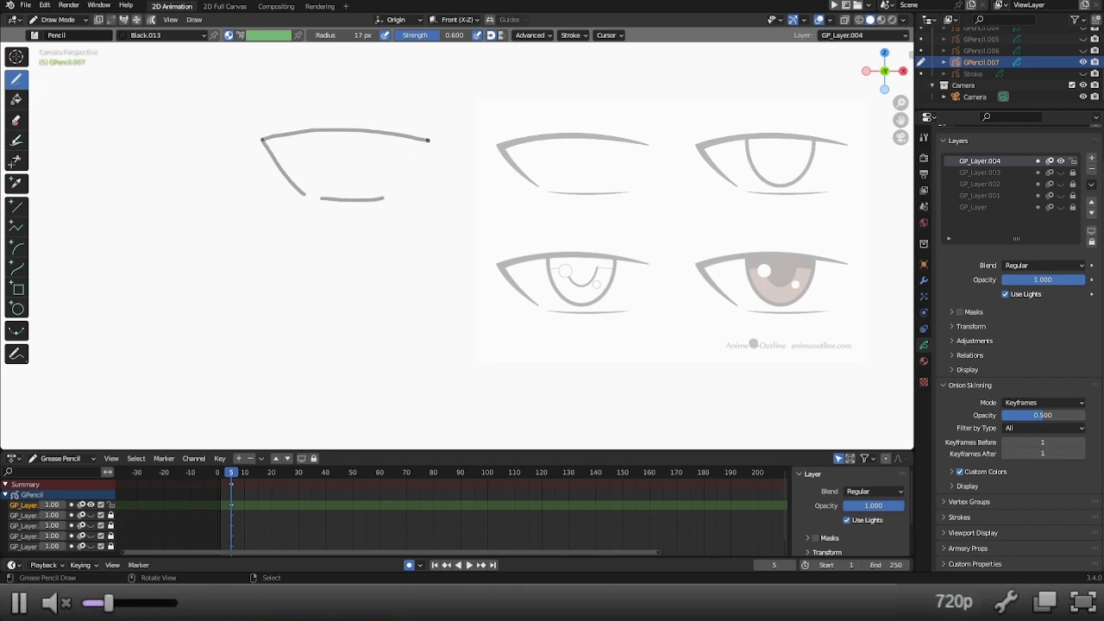
Step: Draw the inner edge of the upper eyelid, running from its pointed tip back toward the outer corner
{"action": "left_click_drag", "start_coordinate": [427, 140], "coordinate": [349, 135]}
{"action": "key", "text": "ctrl+z"}
{"action": "left_click_drag", "start_coordinate": [427, 140], "coordinate": [281, 140]}
{"action": "key", "text": "ctrl+z"}
{"action": "key", "text": "ctrl+z"}
{"action": "left_click_drag", "start_coordinate": [428, 139], "coordinate": [388, 142]}
{"action": "key", "text": "ctrl+z"}
{"action": "mouse_move", "coordinate": [428, 140]}
{"action": "left_mouse_down"}
{"action": "mouse_move", "coordinate": [279, 143]}
{"action": "mouse_move", "coordinate": [303, 194]}
{"action": "left_mouse_up"}
{"action": "key", "text": "ctrl+z"}
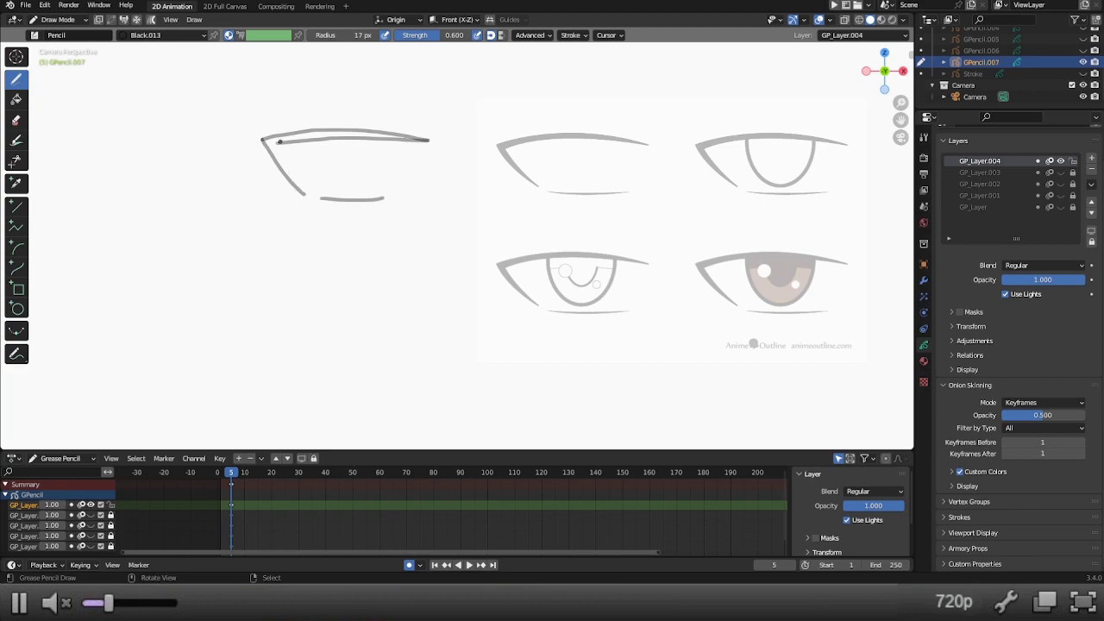
Step: Draw the inner edge of the slanted outer corner and a second stroke thickening the lower lid line
{"action": "left_click_drag", "start_coordinate": [277, 142], "coordinate": [303, 193]}
{"action": "key", "text": "ctrl+z"}
{"action": "left_click_drag", "start_coordinate": [277, 142], "coordinate": [304, 192]}
{"action": "left_click_drag", "start_coordinate": [326, 198], "coordinate": [380, 198]}
Step: Draw the U-shaped iris outline hanging from the upper eyelid
{"action": "left_click_drag", "start_coordinate": [313, 139], "coordinate": [343, 183]}
{"action": "key", "text": "ctrl+z"}
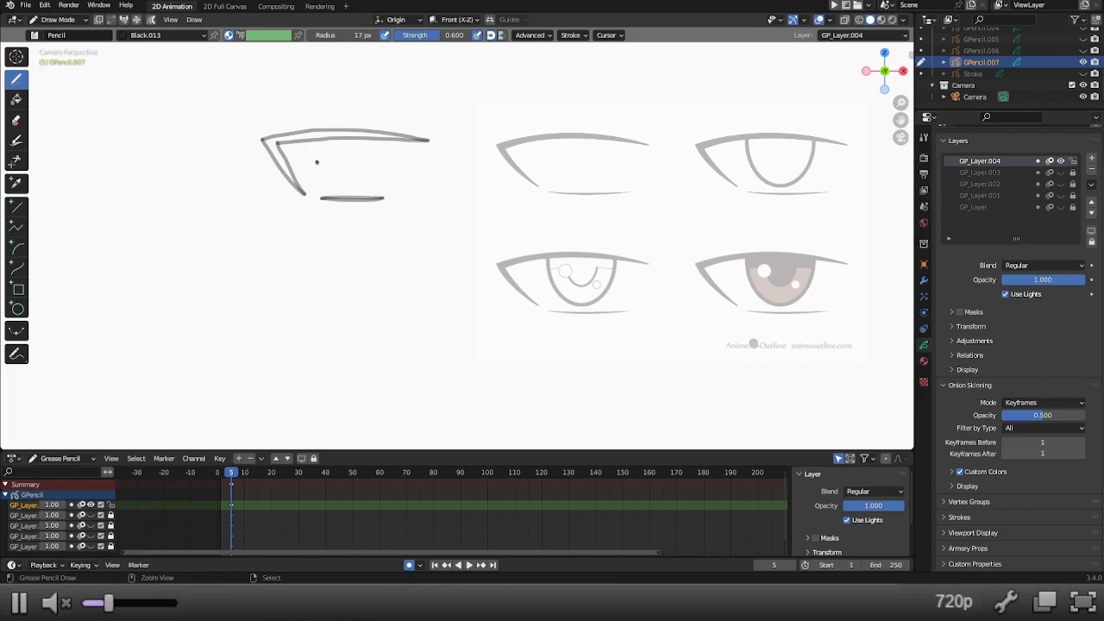
{"action": "mouse_move", "coordinate": [317, 138]}
{"action": "left_mouse_down"}
{"action": "mouse_move", "coordinate": [320, 172]}
{"action": "mouse_move", "coordinate": [362, 192]}
{"action": "mouse_move", "coordinate": [386, 174]}
{"action": "mouse_move", "coordinate": [389, 139]}
{"action": "left_mouse_up"}
{"action": "key", "text": "ctrl+z"}
{"action": "left_click_drag", "start_coordinate": [321, 140], "coordinate": [334, 186]}
{"action": "key", "text": "ctrl+z"}
{"action": "mouse_move", "coordinate": [322, 140]}
{"action": "left_mouse_down"}
{"action": "mouse_move", "coordinate": [328, 173]}
{"action": "mouse_move", "coordinate": [351, 190]}
{"action": "mouse_move", "coordinate": [374, 184]}
{"action": "mouse_move", "coordinate": [388, 150]}
{"action": "left_mouse_up"}
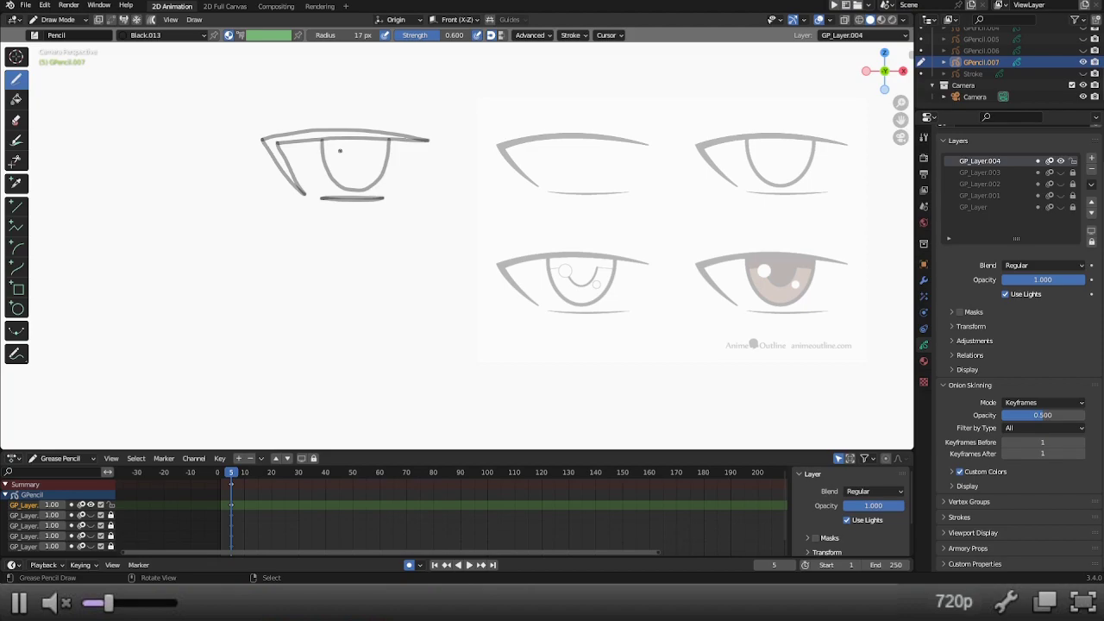
Step: Draw the large round highlight and the curved pupil line in the iris, with short lines joining both to the iris edges
{"action": "scroll", "coordinate": [340, 150], "scroll_direction": "up", "scroll_amount": 3}
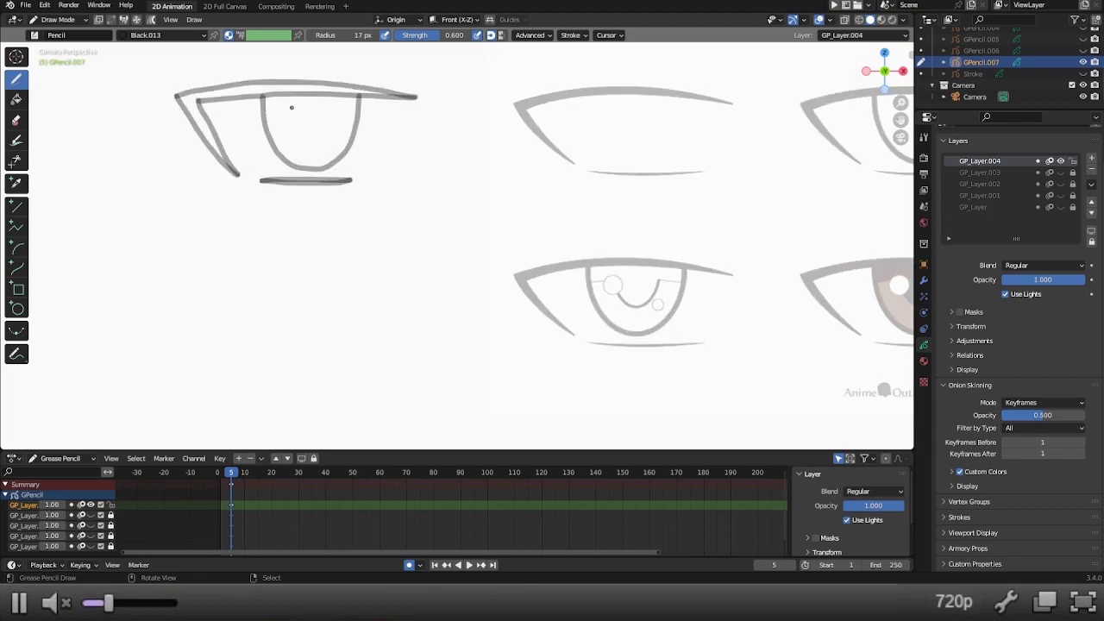
{"action": "mouse_move", "coordinate": [290, 109]}
{"action": "left_mouse_down"}
{"action": "mouse_move", "coordinate": [279, 117]}
{"action": "mouse_move", "coordinate": [286, 132]}
{"action": "mouse_move", "coordinate": [299, 127]}
{"action": "mouse_move", "coordinate": [292, 108]}
{"action": "mouse_move", "coordinate": [268, 115]}
{"action": "left_mouse_up"}
{"action": "mouse_move", "coordinate": [290, 129]}
{"action": "left_mouse_down"}
{"action": "mouse_move", "coordinate": [313, 152]}
{"action": "mouse_move", "coordinate": [291, 138]}
{"action": "mouse_move", "coordinate": [316, 152]}
{"action": "mouse_move", "coordinate": [337, 112]}
{"action": "left_mouse_up"}
{"action": "key", "text": "ctrl+z"}
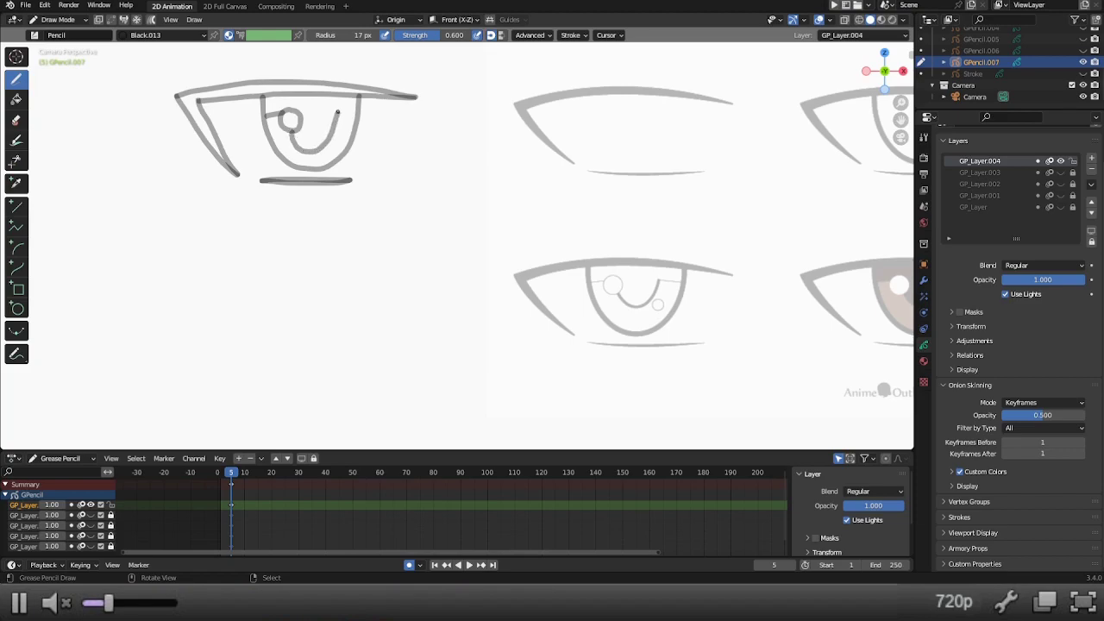
{"action": "key", "text": "ctrl+z"}
{"action": "mouse_move", "coordinate": [292, 131]}
{"action": "left_mouse_down"}
{"action": "mouse_move", "coordinate": [315, 156]}
{"action": "mouse_move", "coordinate": [323, 135]}
{"action": "mouse_move", "coordinate": [293, 135]}
{"action": "mouse_move", "coordinate": [313, 146]}
{"action": "mouse_move", "coordinate": [332, 128]}
{"action": "mouse_move", "coordinate": [293, 132]}
{"action": "mouse_move", "coordinate": [313, 146]}
{"action": "mouse_move", "coordinate": [350, 112]}
{"action": "left_mouse_up"}
{"action": "key", "text": "ctrl+z"}
{"action": "key", "text": "ctrl+z"}
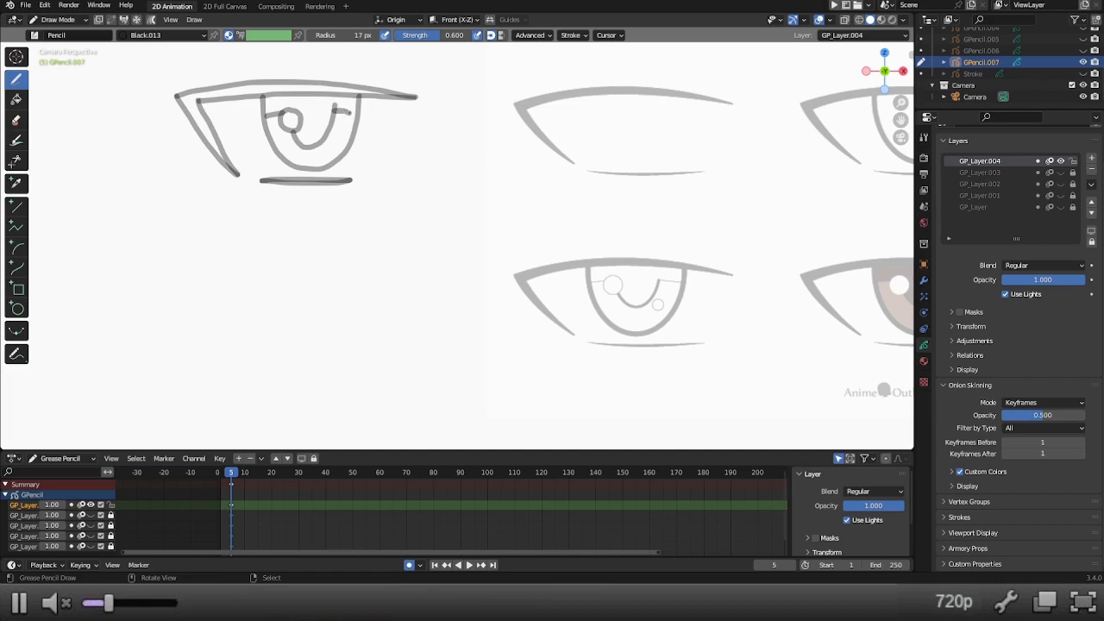
{"action": "key", "text": "ctrl+z"}
{"action": "left_click_drag", "start_coordinate": [335, 109], "coordinate": [352, 113]}
{"action": "key", "text": "ctrl+z"}
Step: Draw a small round highlight between the pupil curve and the iris edge
{"action": "mouse_move", "coordinate": [332, 142]}
{"action": "left_mouse_down"}
{"action": "mouse_move", "coordinate": [330, 156]}
{"action": "mouse_move", "coordinate": [340, 141]}
{"action": "left_mouse_up"}
{"action": "key", "text": "ctrl+z"}
{"action": "key", "text": "ctrl+z"}
{"action": "key", "text": "ctrl+z"}
{"action": "mouse_move", "coordinate": [331, 140]}
{"action": "left_mouse_down"}
{"action": "mouse_move", "coordinate": [334, 153]}
{"action": "mouse_move", "coordinate": [336, 136]}
{"action": "left_mouse_up"}
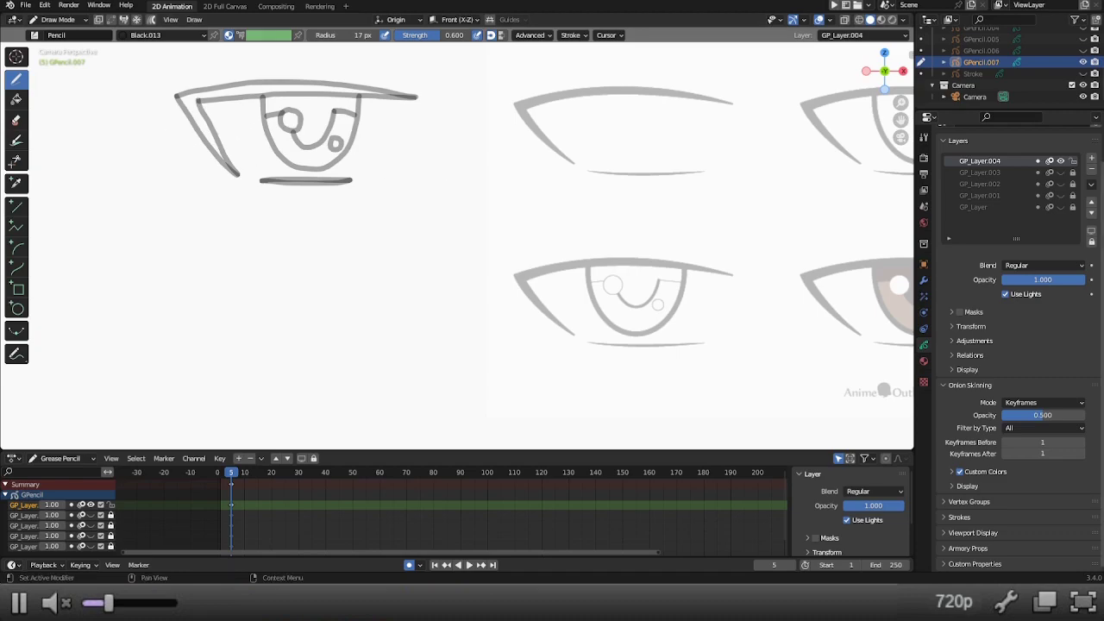
Step: Add a new layer for the clean line art, lock GP_Layer.004 and set the pencil radius to 9 px
{"action": "left_click", "coordinate": [1091, 159]}
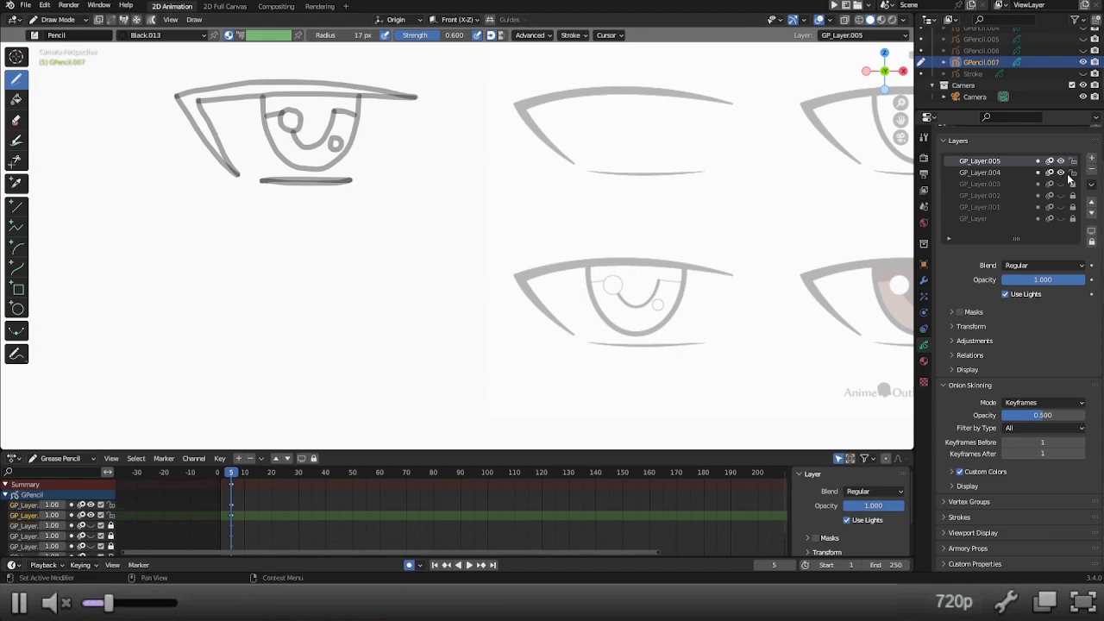
{"action": "left_click", "coordinate": [1073, 175]}
{"action": "key", "text": "f"}
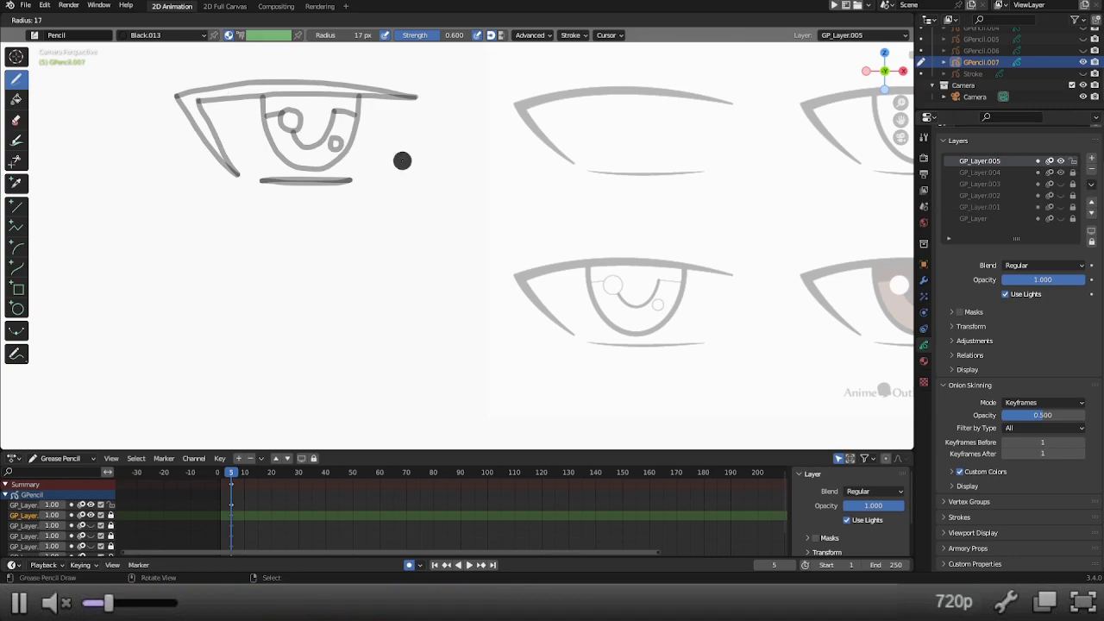
{"action": "left_click", "coordinate": [393, 92]}
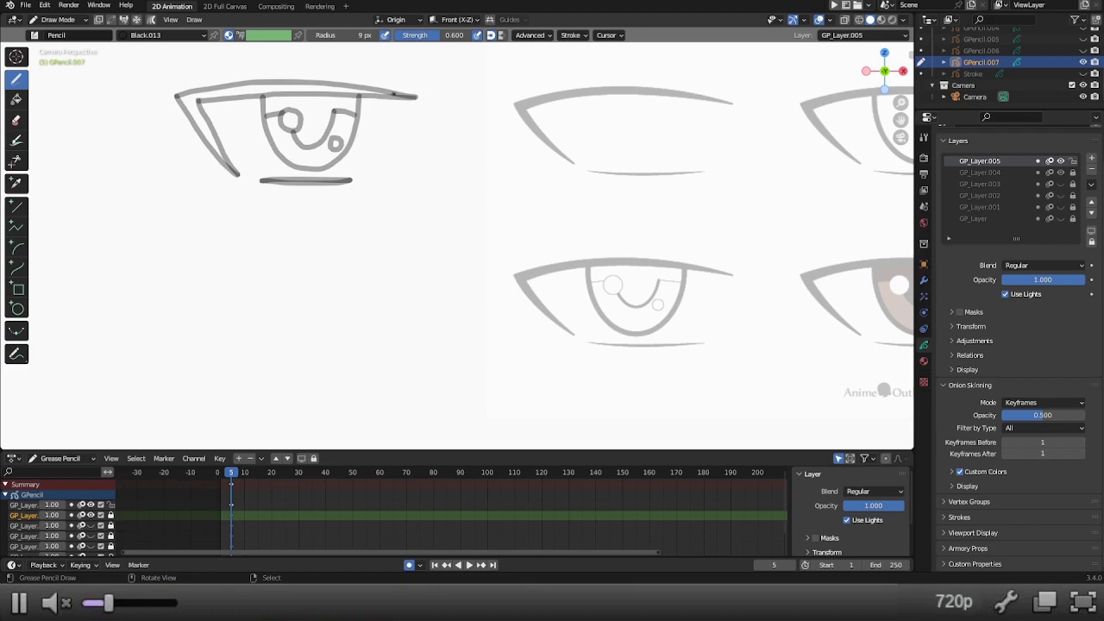
Step: Trace the upper eyelid and outer corner shape and the U-shaped iris outline with thin strokes
{"action": "scroll", "coordinate": [384, 97], "scroll_direction": "up", "scroll_amount": 3}
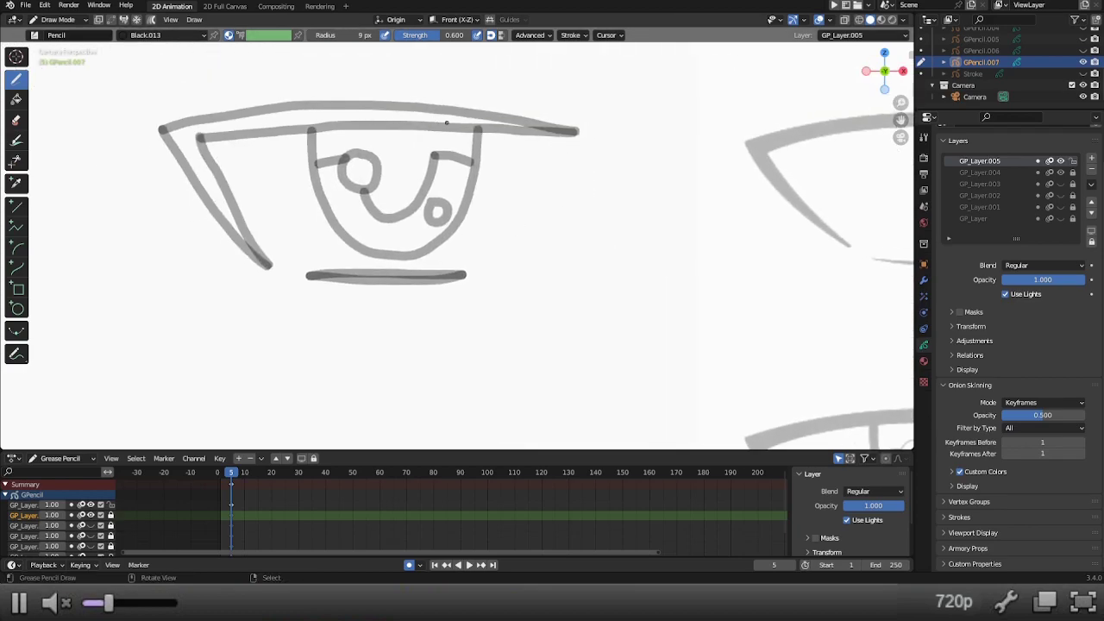
{"action": "mouse_move", "coordinate": [569, 132]}
{"action": "left_mouse_down"}
{"action": "mouse_move", "coordinate": [343, 107]}
{"action": "mouse_move", "coordinate": [161, 131]}
{"action": "mouse_move", "coordinate": [236, 241]}
{"action": "mouse_move", "coordinate": [267, 265]}
{"action": "mouse_move", "coordinate": [202, 136]}
{"action": "mouse_move", "coordinate": [575, 133]}
{"action": "left_mouse_up"}
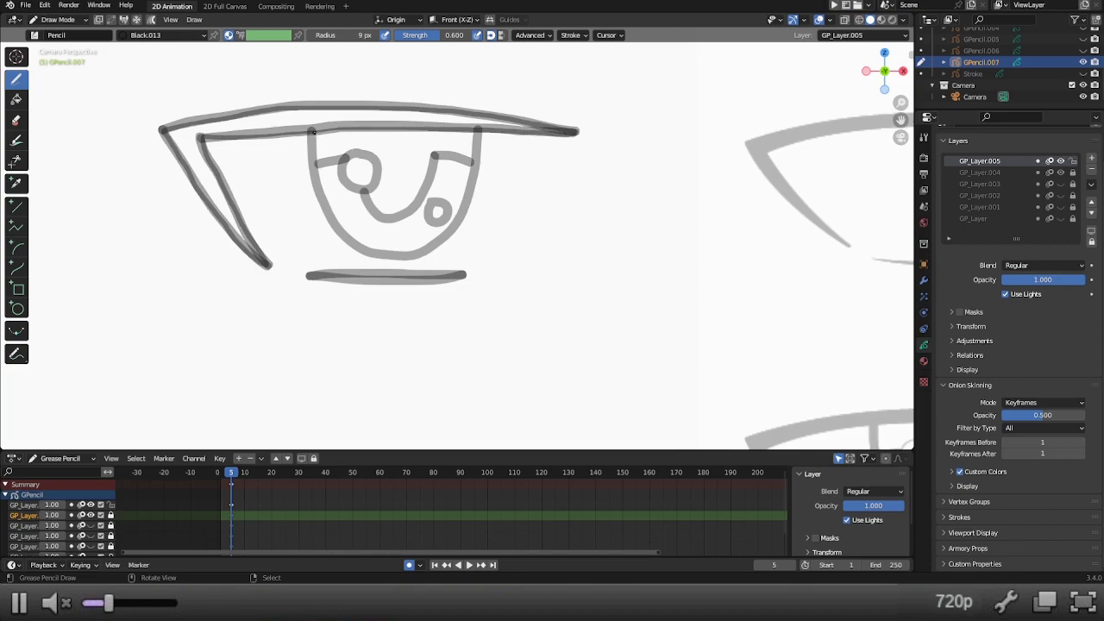
{"action": "mouse_move", "coordinate": [312, 130]}
{"action": "left_mouse_down"}
{"action": "mouse_move", "coordinate": [349, 239]}
{"action": "mouse_move", "coordinate": [369, 253]}
{"action": "mouse_move", "coordinate": [415, 253]}
{"action": "mouse_move", "coordinate": [431, 248]}
{"action": "mouse_move", "coordinate": [405, 253]}
{"action": "mouse_move", "coordinate": [434, 246]}
{"action": "mouse_move", "coordinate": [462, 202]}
{"action": "mouse_move", "coordinate": [475, 135]}
{"action": "left_mouse_up"}
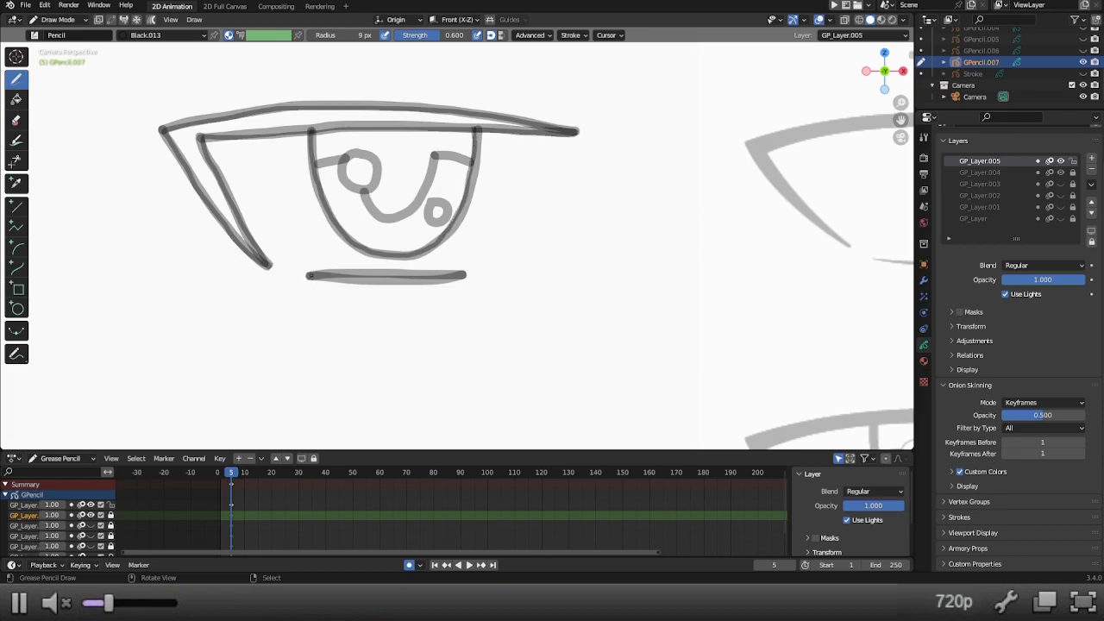
Step: Trace the lower lid line as a thin closed outline around the sketched stroke
{"action": "left_click_drag", "start_coordinate": [464, 274], "coordinate": [388, 281]}
{"action": "mouse_move", "coordinate": [464, 276]}
{"action": "left_mouse_down"}
{"action": "mouse_move", "coordinate": [314, 275]}
{"action": "mouse_move", "coordinate": [468, 279]}
{"action": "mouse_move", "coordinate": [328, 278]}
{"action": "left_mouse_up"}
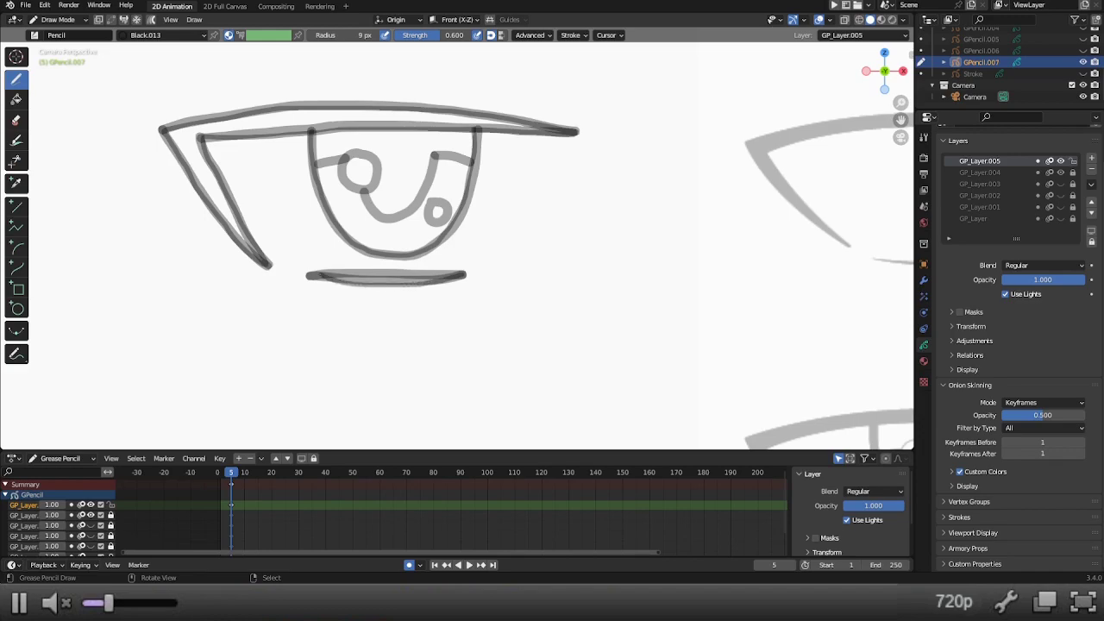
{"action": "key", "text": "ctrl+z"}
{"action": "mouse_move", "coordinate": [466, 274]}
{"action": "left_mouse_down"}
{"action": "mouse_move", "coordinate": [309, 277]}
{"action": "mouse_move", "coordinate": [460, 273]}
{"action": "left_mouse_up"}
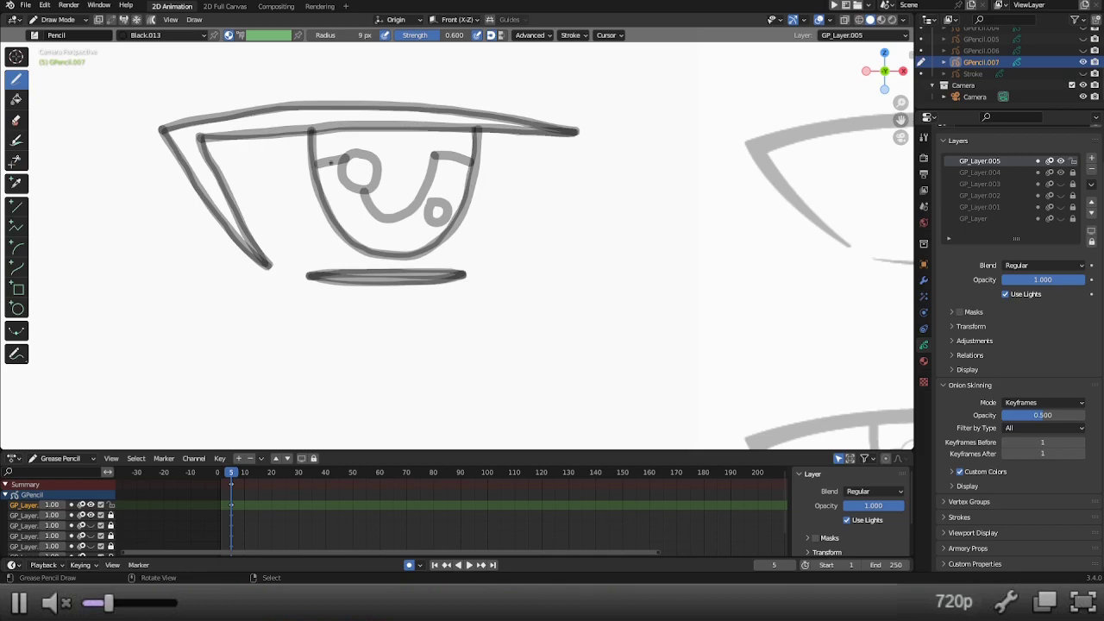
Step: Trace the pupil curve with its connecting lines and both round highlights inside the iris
{"action": "mouse_move", "coordinate": [343, 157]}
{"action": "left_mouse_down"}
{"action": "mouse_move", "coordinate": [345, 183]}
{"action": "mouse_move", "coordinate": [357, 190]}
{"action": "mouse_move", "coordinate": [375, 178]}
{"action": "mouse_move", "coordinate": [367, 153]}
{"action": "mouse_move", "coordinate": [341, 168]}
{"action": "mouse_move", "coordinate": [344, 179]}
{"action": "mouse_move", "coordinate": [359, 192]}
{"action": "mouse_move", "coordinate": [376, 185]}
{"action": "mouse_move", "coordinate": [365, 154]}
{"action": "mouse_move", "coordinate": [315, 163]}
{"action": "left_mouse_up"}
{"action": "key", "text": "ctrl+z"}
{"action": "key", "text": "ctrl+z"}
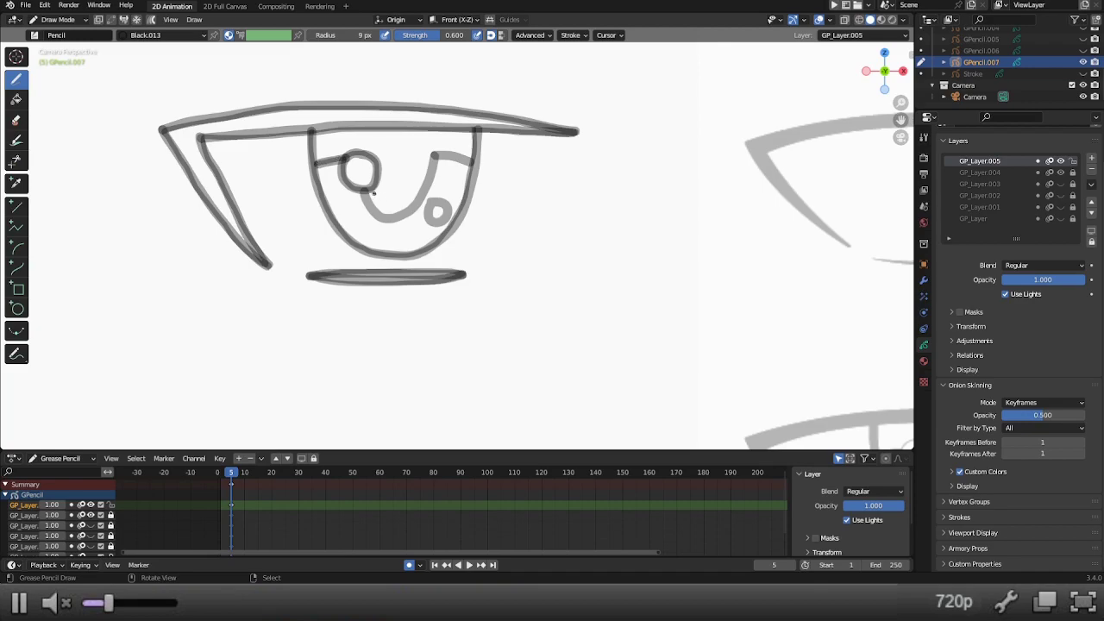
{"action": "mouse_move", "coordinate": [362, 195]}
{"action": "left_mouse_down"}
{"action": "mouse_move", "coordinate": [409, 213]}
{"action": "mouse_move", "coordinate": [433, 155]}
{"action": "mouse_move", "coordinate": [467, 161]}
{"action": "left_mouse_up"}
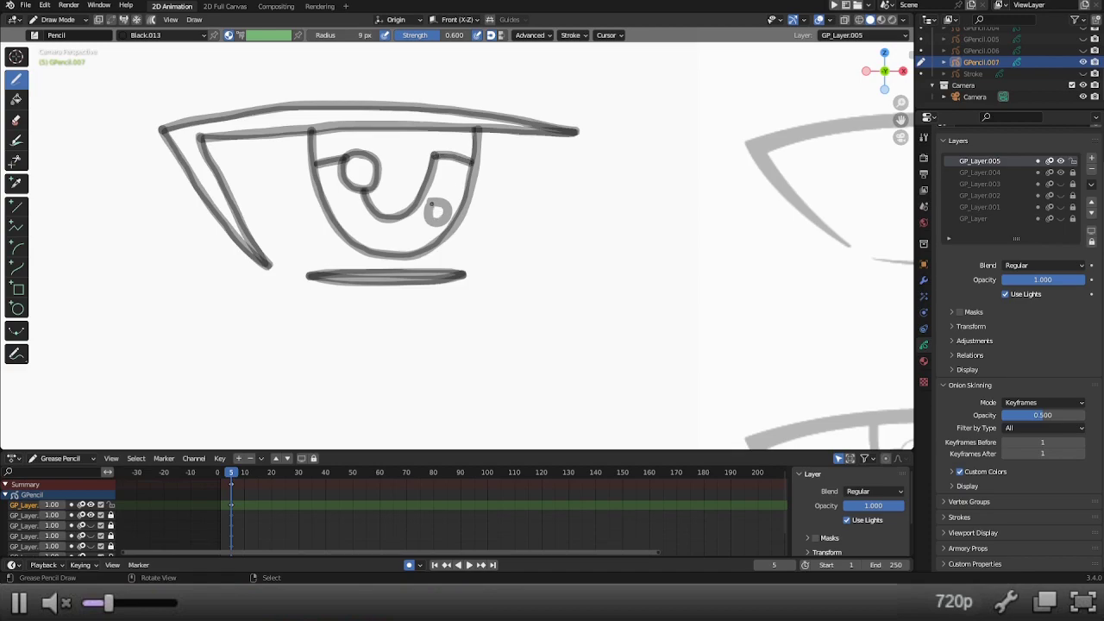
{"action": "mouse_move", "coordinate": [427, 211]}
{"action": "left_mouse_down"}
{"action": "mouse_move", "coordinate": [440, 226]}
{"action": "mouse_move", "coordinate": [448, 217]}
{"action": "mouse_move", "coordinate": [449, 204]}
{"action": "mouse_move", "coordinate": [432, 201]}
{"action": "left_mouse_up"}
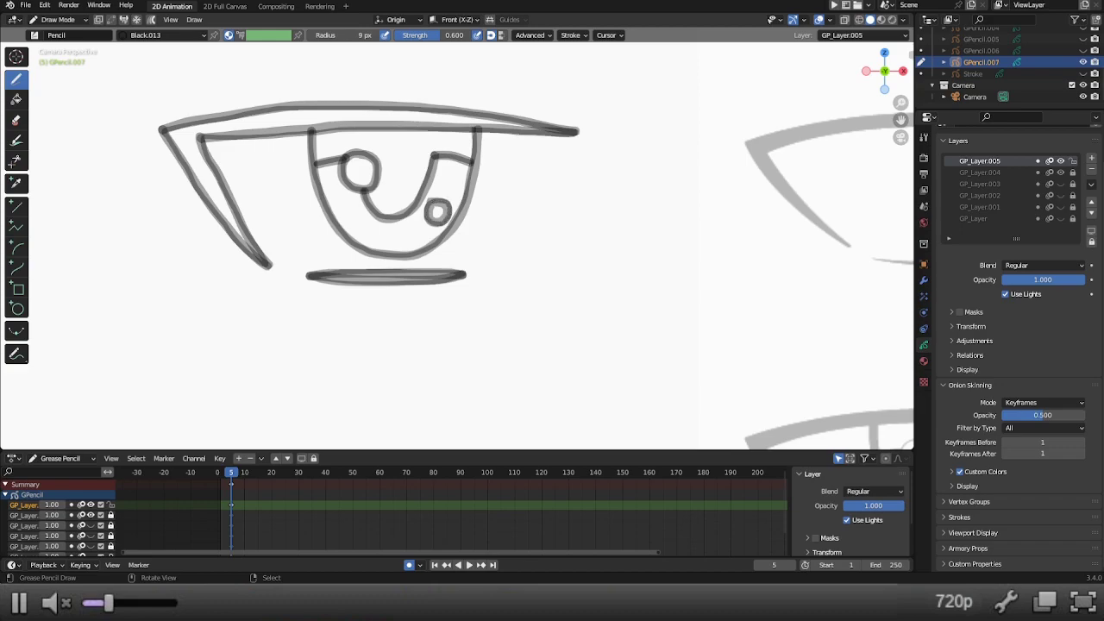
Step: Hide the GP_Layer.004 sketch, leaving the clean line art beside the reference for comparison
{"action": "left_click", "coordinate": [1062, 173]}
{"action": "scroll", "coordinate": [345, 156], "scroll_direction": "down", "scroll_amount": 2}
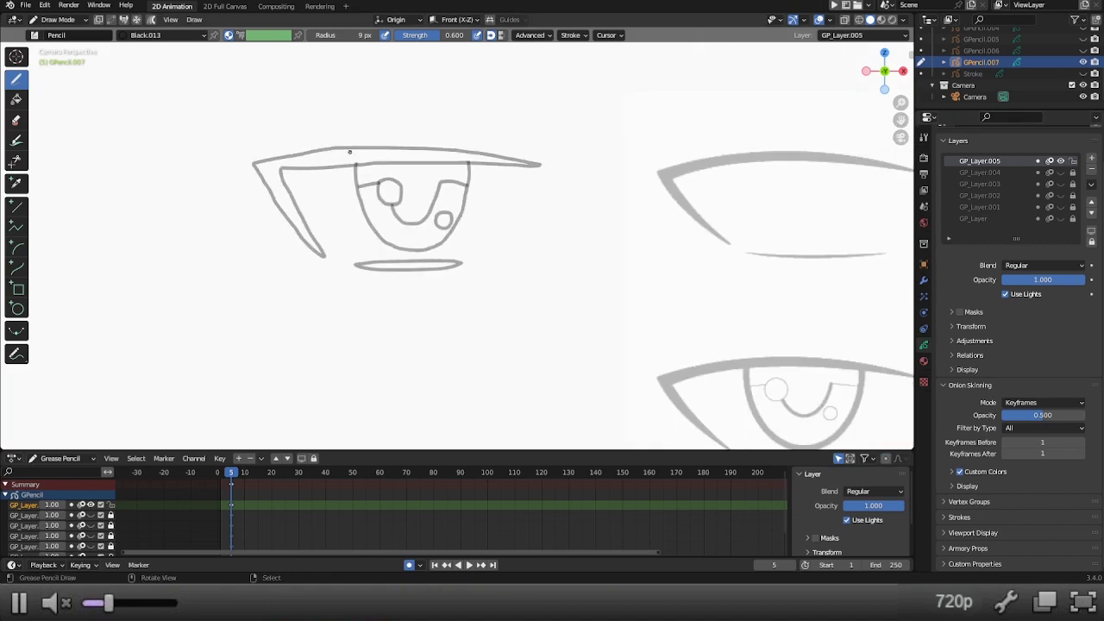
{"action": "scroll", "coordinate": [345, 156], "scroll_direction": "down", "scroll_amount": 1}
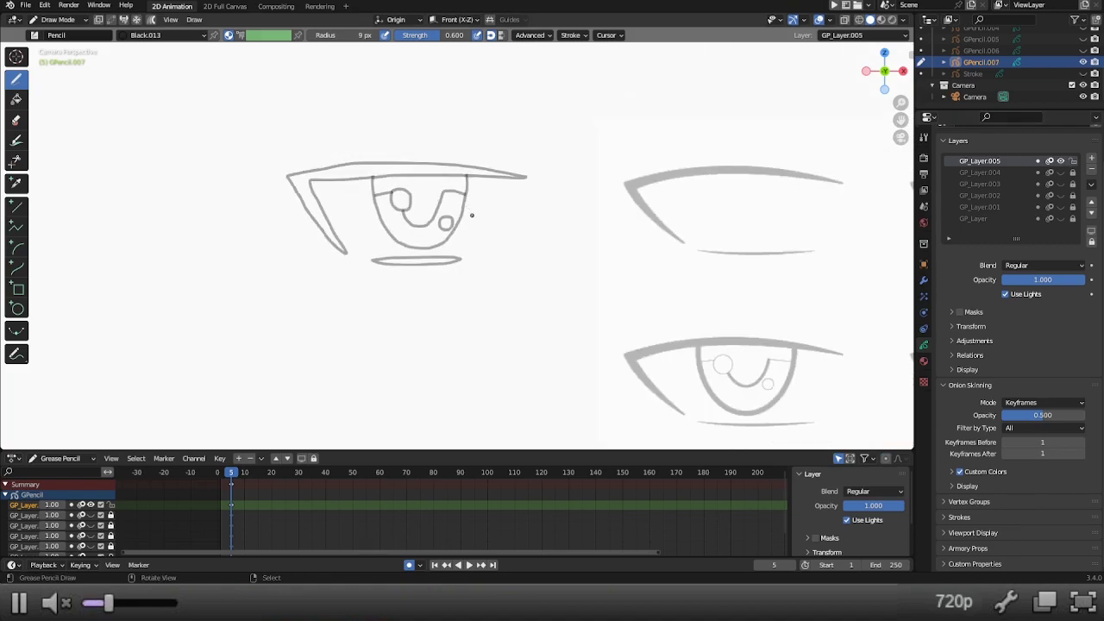
{"action": "scroll", "coordinate": [422, 197], "scroll_direction": "up", "scroll_amount": 2}
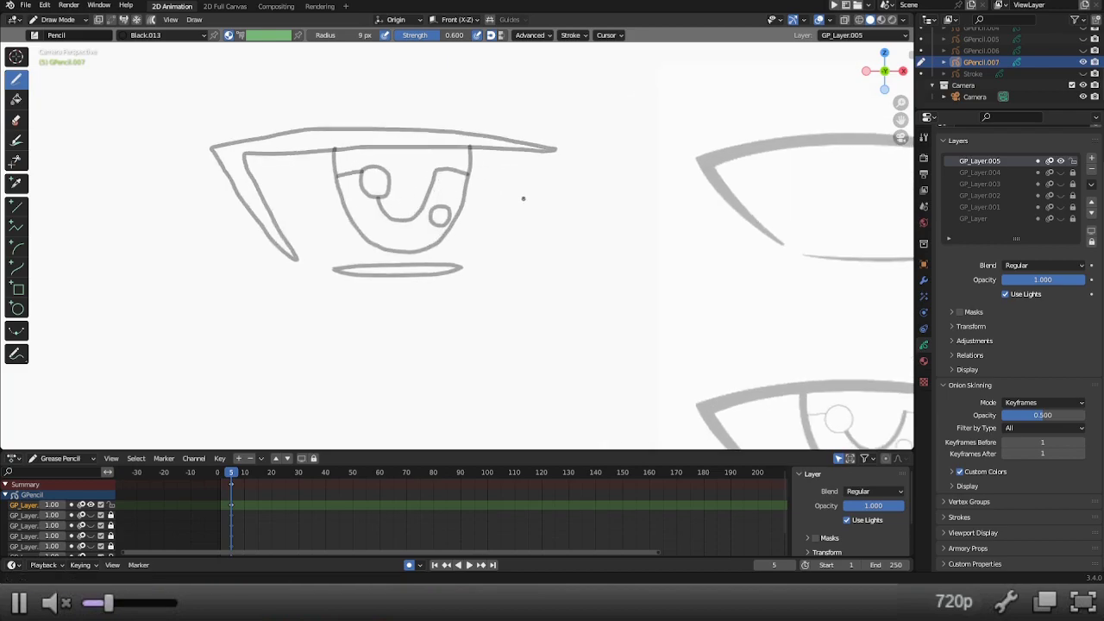
{"action": "middle_click_drag", "start_coordinate": [523, 198], "coordinate": [433, 178], "text": "shift"}
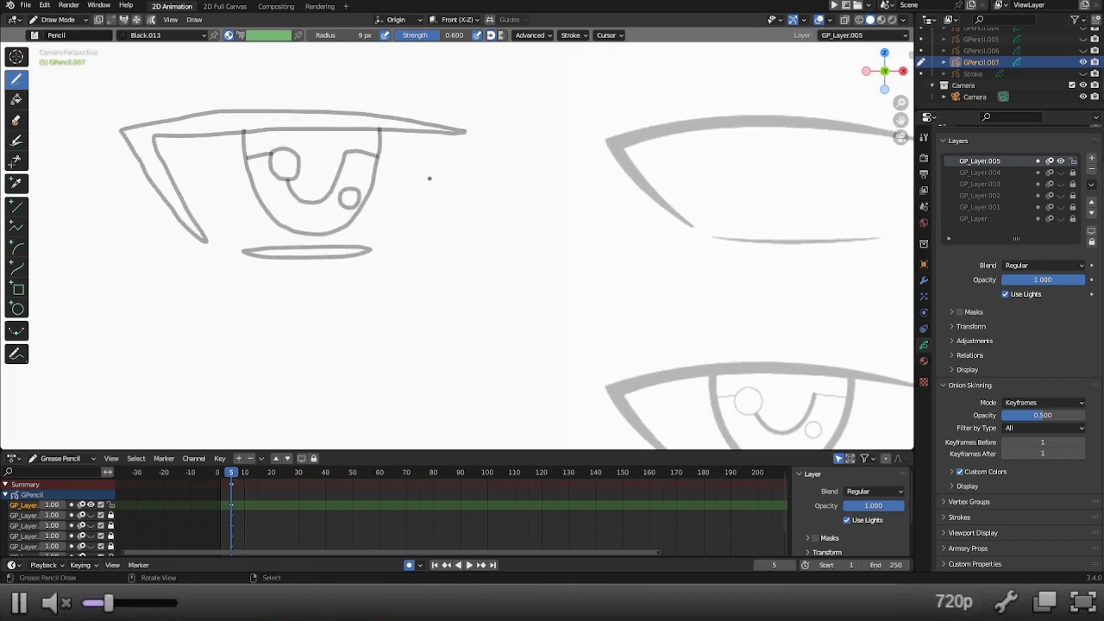
Step: Smooth the traced eyelid, iris, highlight and lower lid strokes in Sculpt Mode
{"action": "key", "text": "ctrl+Tab"}
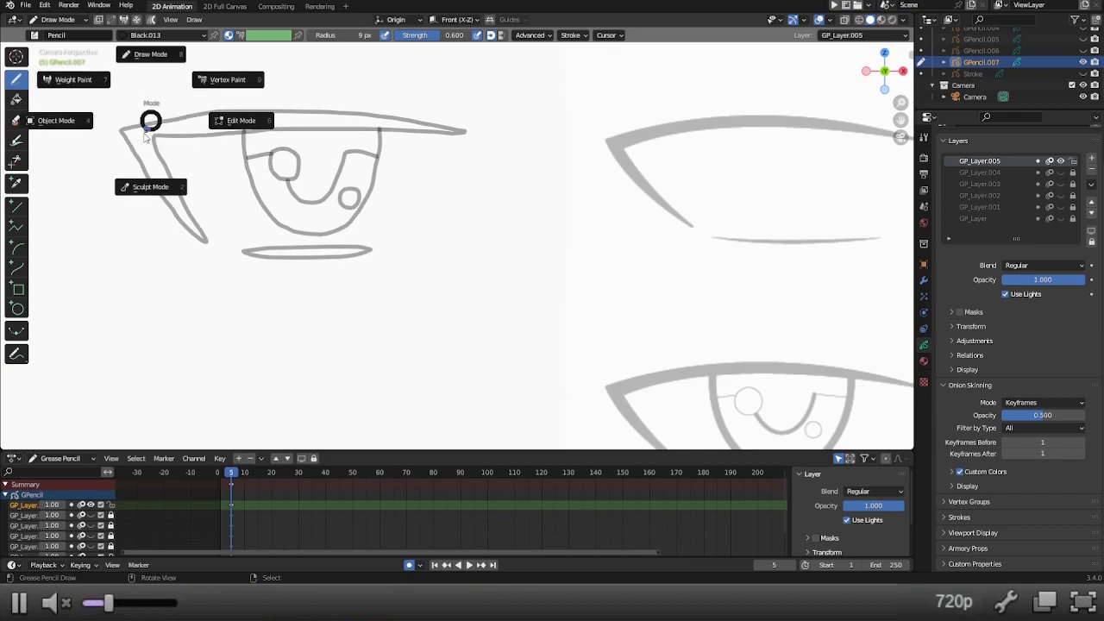
{"action": "left_click", "coordinate": [125, 188]}
{"action": "mouse_move", "coordinate": [445, 121]}
{"action": "left_mouse_down"}
{"action": "mouse_move", "coordinate": [189, 112]}
{"action": "mouse_move", "coordinate": [121, 143]}
{"action": "mouse_move", "coordinate": [146, 189]}
{"action": "mouse_move", "coordinate": [167, 213]}
{"action": "mouse_move", "coordinate": [148, 174]}
{"action": "mouse_move", "coordinate": [207, 248]}
{"action": "mouse_move", "coordinate": [152, 149]}
{"action": "mouse_move", "coordinate": [173, 134]}
{"action": "mouse_move", "coordinate": [449, 135]}
{"action": "left_mouse_up"}
{"action": "mouse_move", "coordinate": [241, 139]}
{"action": "left_mouse_down"}
{"action": "mouse_move", "coordinate": [261, 207]}
{"action": "mouse_move", "coordinate": [316, 239]}
{"action": "mouse_move", "coordinate": [345, 234]}
{"action": "mouse_move", "coordinate": [374, 202]}
{"action": "mouse_move", "coordinate": [382, 141]}
{"action": "left_mouse_up"}
{"action": "mouse_move", "coordinate": [285, 151]}
{"action": "left_mouse_down"}
{"action": "mouse_move", "coordinate": [251, 161]}
{"action": "mouse_move", "coordinate": [293, 159]}
{"action": "mouse_move", "coordinate": [292, 173]}
{"action": "mouse_move", "coordinate": [274, 170]}
{"action": "mouse_move", "coordinate": [311, 207]}
{"action": "mouse_move", "coordinate": [347, 154]}
{"action": "mouse_move", "coordinate": [360, 154]}
{"action": "mouse_move", "coordinate": [350, 198]}
{"action": "left_mouse_up"}
{"action": "scroll", "coordinate": [274, 271], "scroll_direction": "down", "scroll_amount": 2}
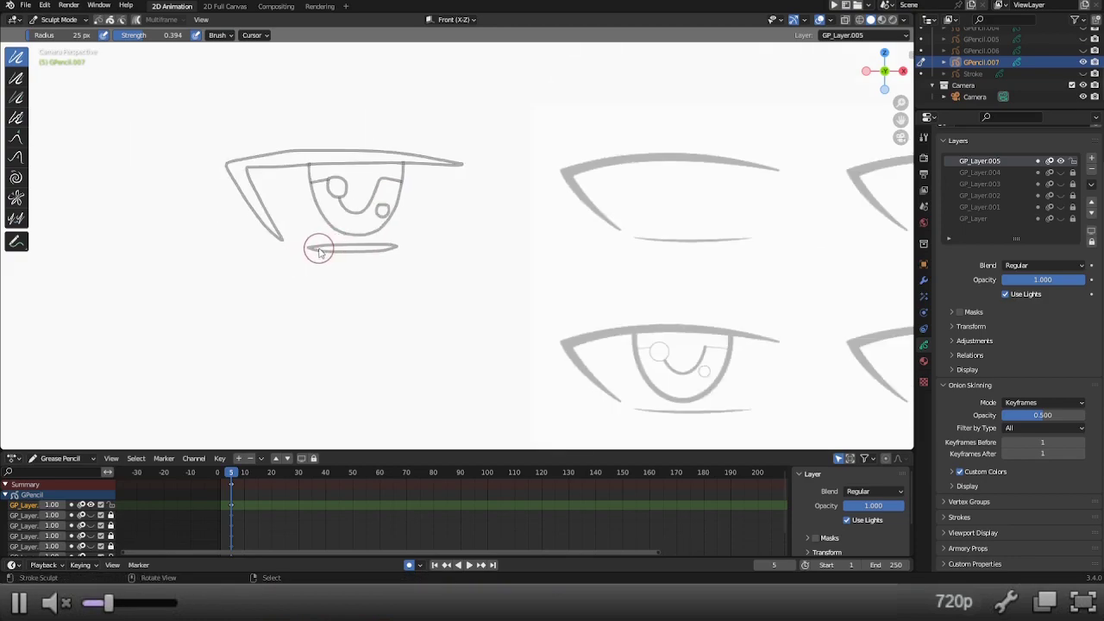
{"action": "mouse_move", "coordinate": [320, 253]}
{"action": "left_mouse_down"}
{"action": "mouse_move", "coordinate": [398, 256]}
{"action": "mouse_move", "coordinate": [375, 244]}
{"action": "mouse_move", "coordinate": [316, 247]}
{"action": "mouse_move", "coordinate": [414, 255]}
{"action": "left_mouse_up"}
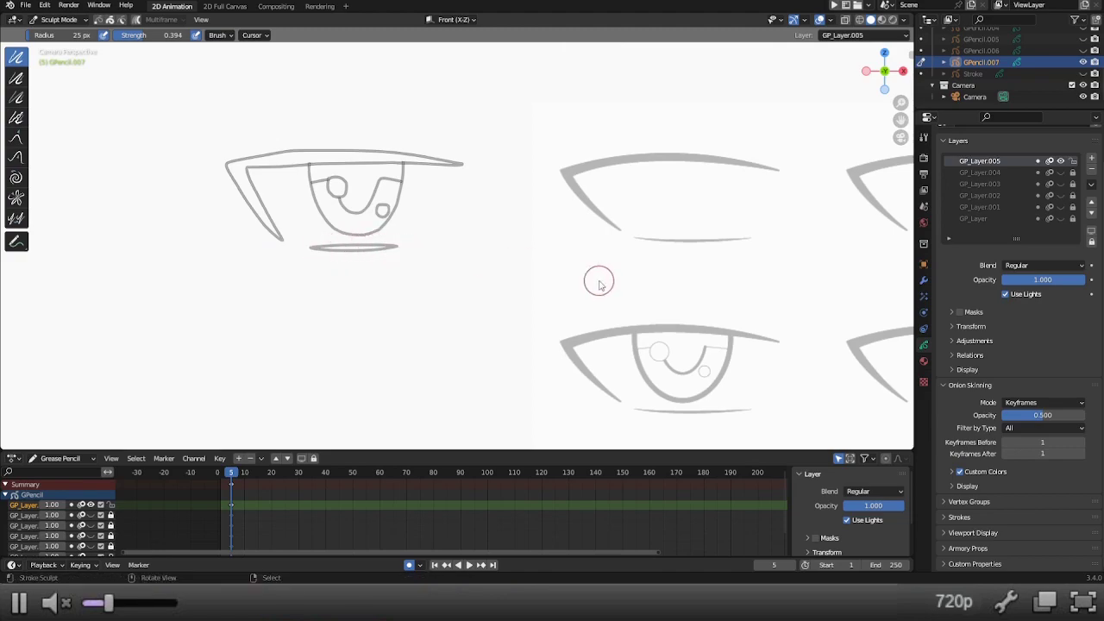
{"action": "scroll", "coordinate": [621, 276], "scroll_direction": "down", "scroll_amount": 3}
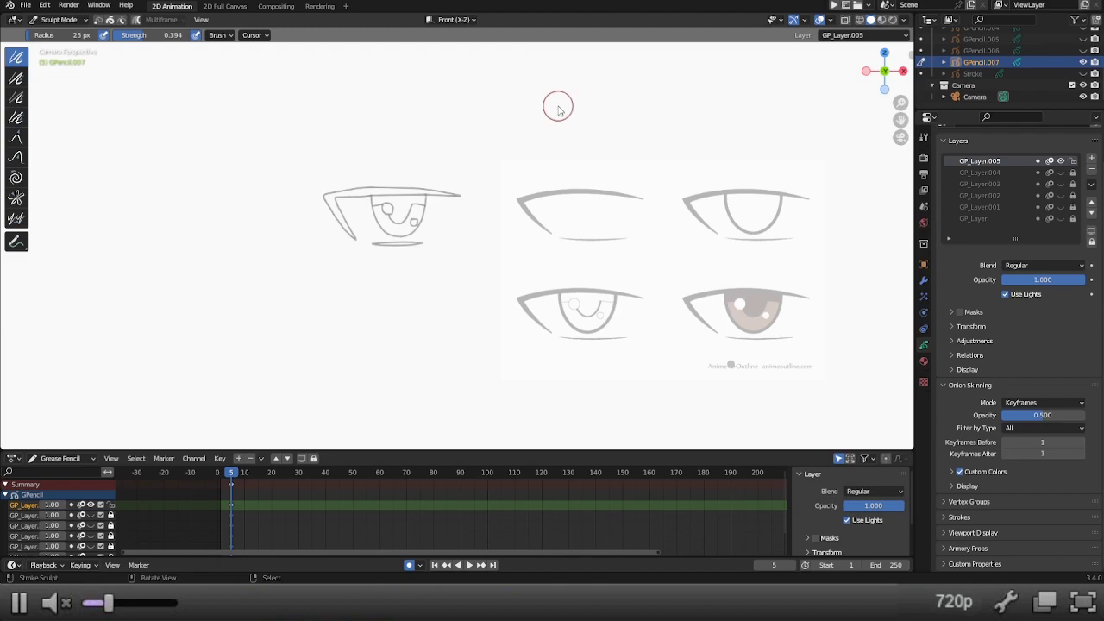
Step: Return to Draw Mode and hide and lock the finished line art layer GP_Layer.005
{"action": "key", "text": "ctrl+Tab"}
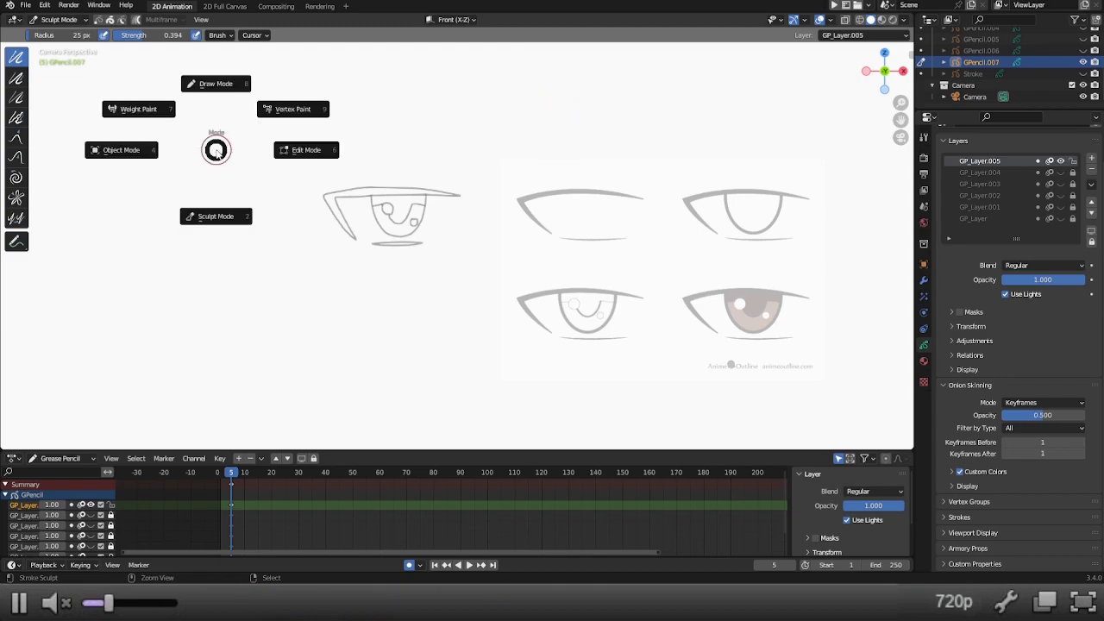
{"action": "left_click", "coordinate": [220, 90]}
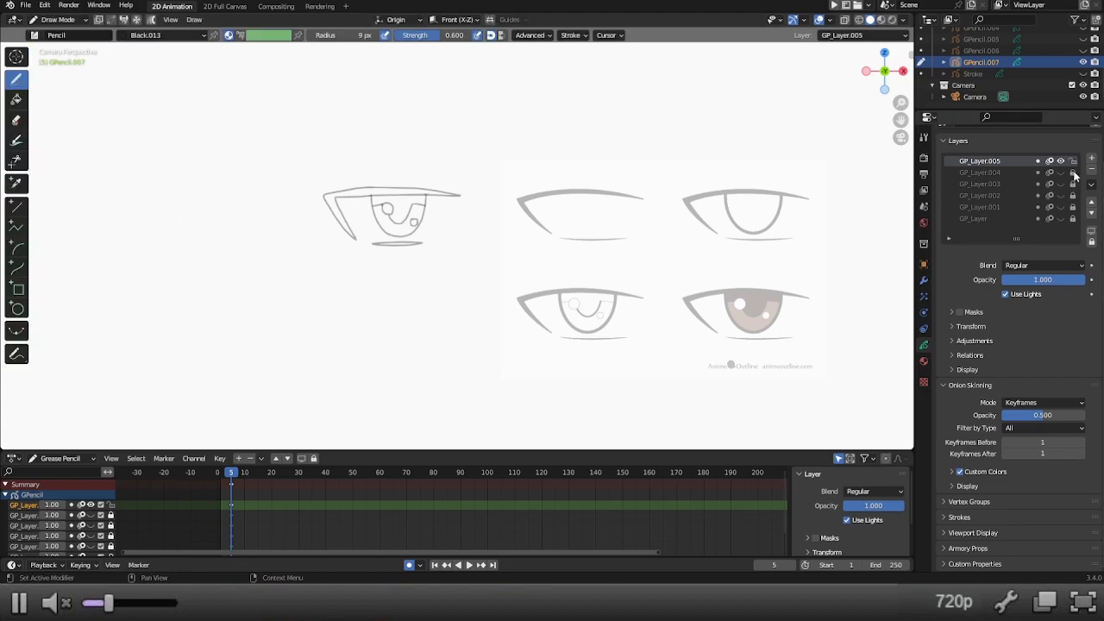
{"action": "left_click", "coordinate": [1061, 161]}
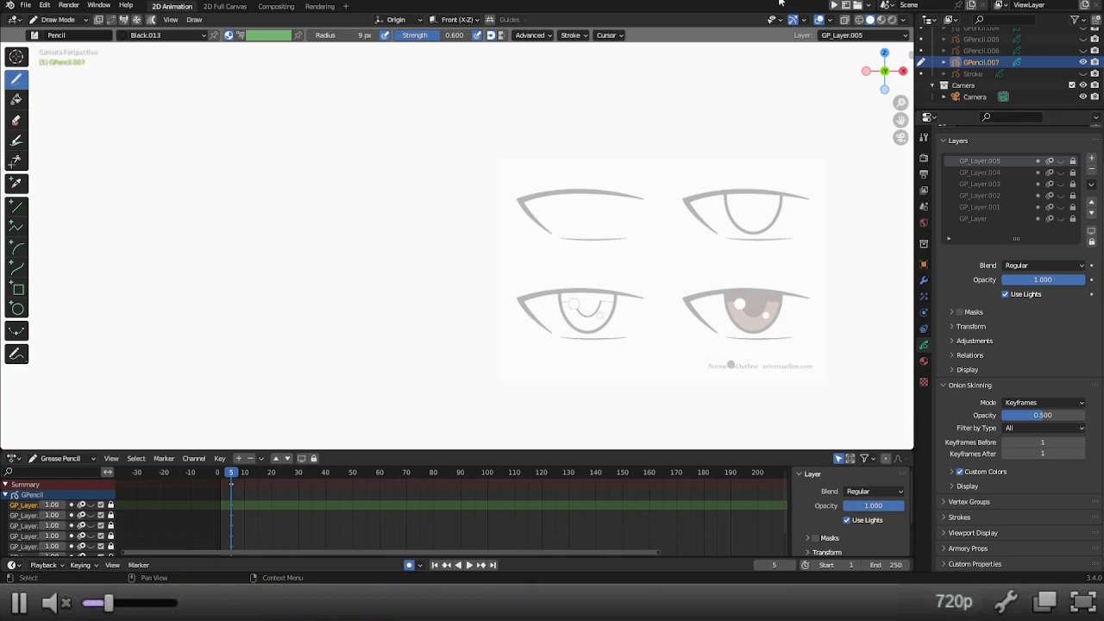
Step: In Object Mode, hide the camera's male_anime_eye_drawing_steps.png background image and collapse its settings
{"action": "left_click", "coordinate": [975, 96]}
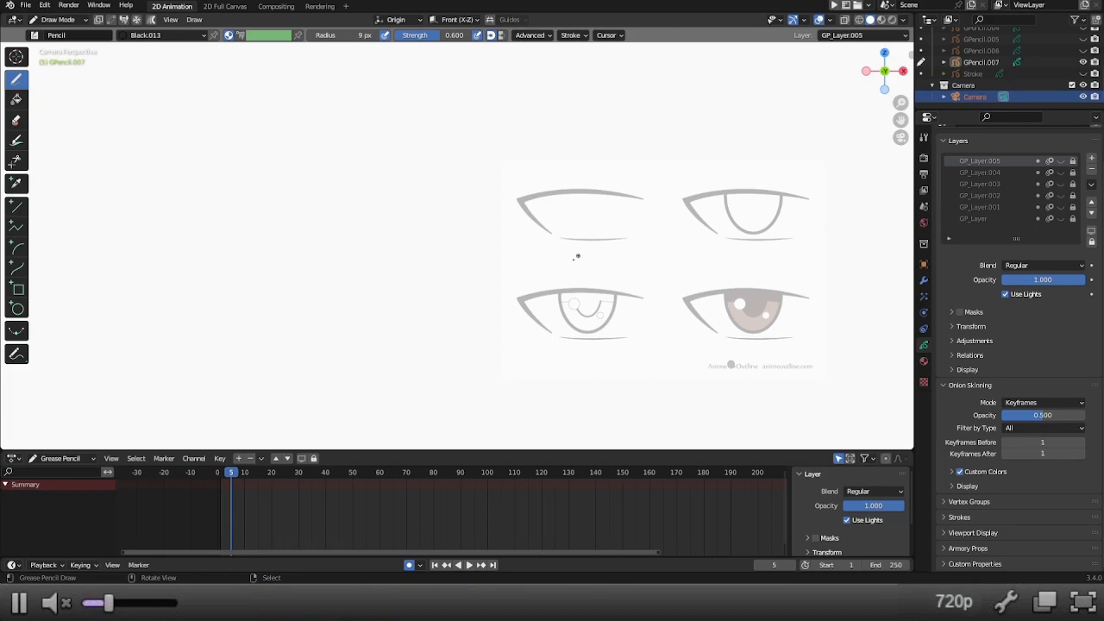
{"action": "key", "text": "ctrl+Tab"}
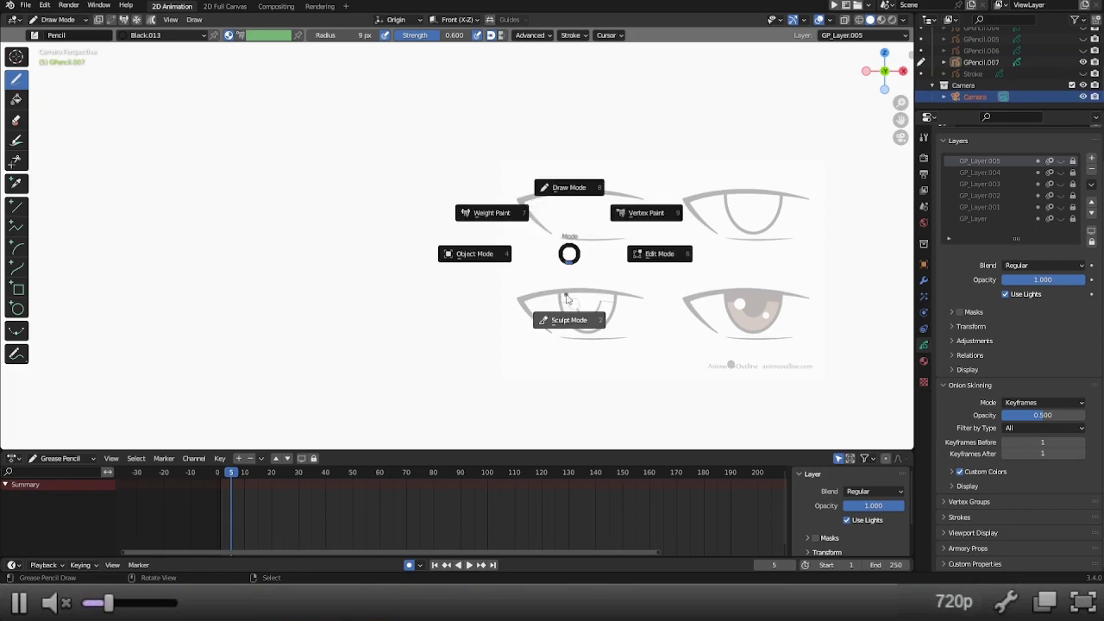
{"action": "left_click", "coordinate": [492, 264]}
{"action": "left_click", "coordinate": [1004, 96]}
{"action": "scroll", "coordinate": [1018, 345], "scroll_direction": "down", "scroll_amount": 3}
{"action": "left_click", "coordinate": [1077, 522]}
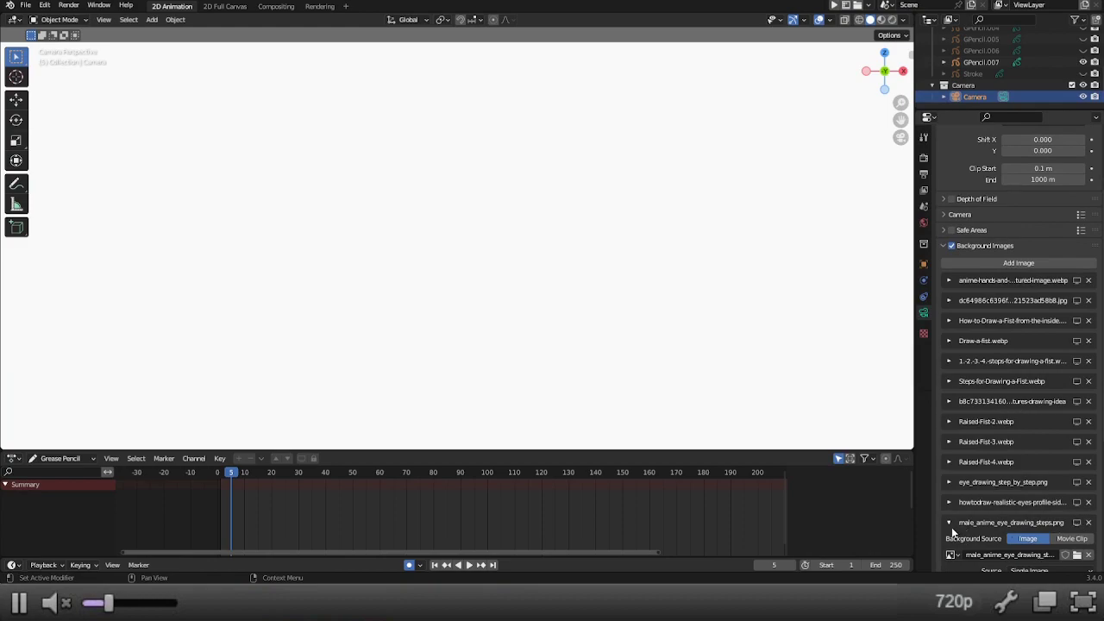
{"action": "left_click", "coordinate": [950, 522]}
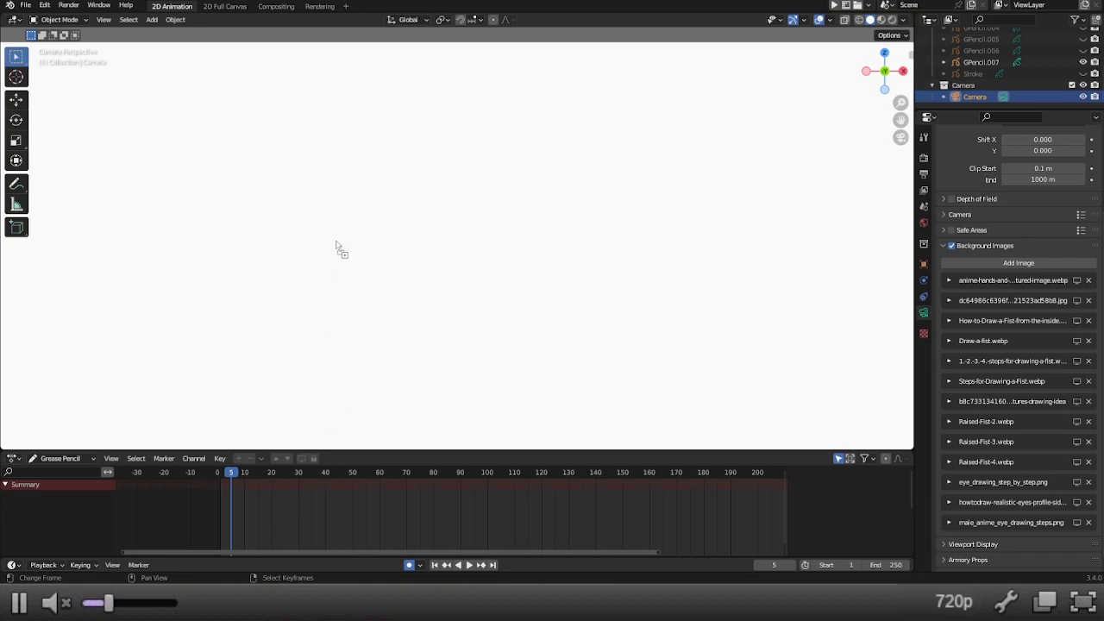
Step: Add the female anime eye step-by-step image as a camera background, scaled to 0.313, with Y offset 0.058 and shifted along X beside the drawing area
{"action": "scroll", "coordinate": [1057, 541], "scroll_direction": "down", "scroll_amount": 4}
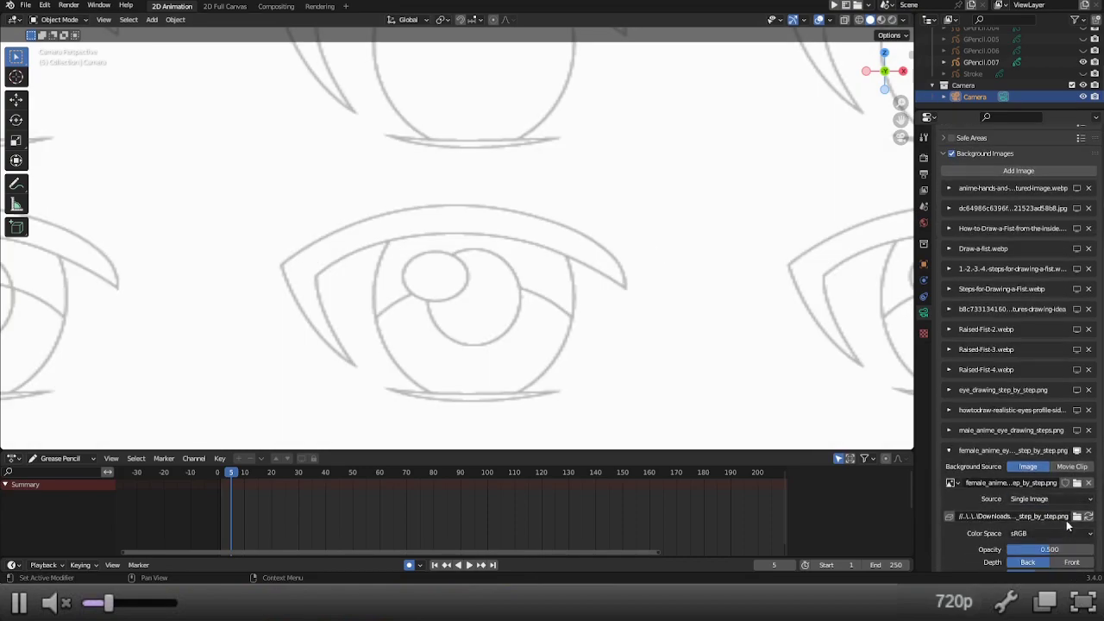
{"action": "left_click", "coordinate": [1050, 529]}
{"action": "scroll", "coordinate": [1052, 535], "scroll_direction": "down", "scroll_amount": 2}
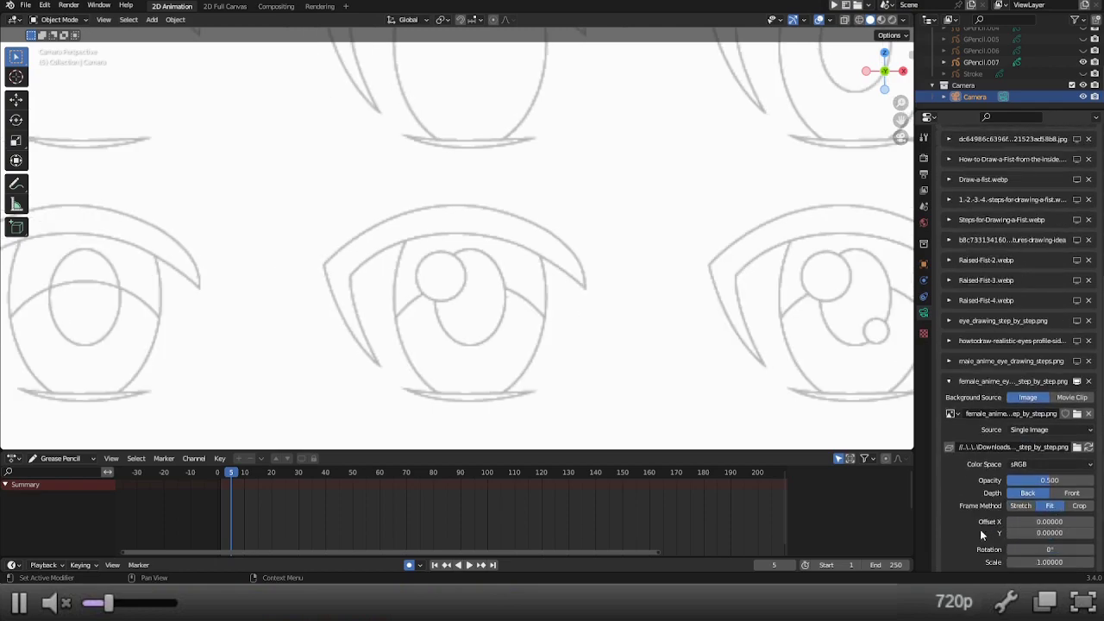
{"action": "left_click_drag", "start_coordinate": [1050, 539], "coordinate": [992, 539]}
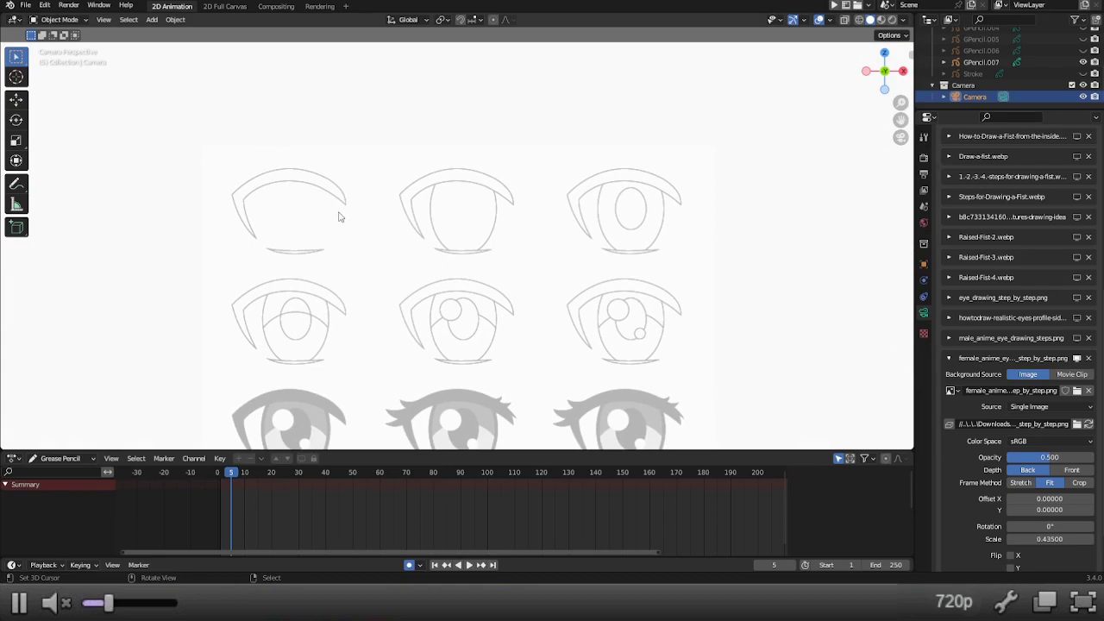
{"action": "left_click_drag", "start_coordinate": [1044, 510], "coordinate": [1075, 499]}
{"action": "left_click_drag", "start_coordinate": [1050, 539], "coordinate": [1019, 539]}
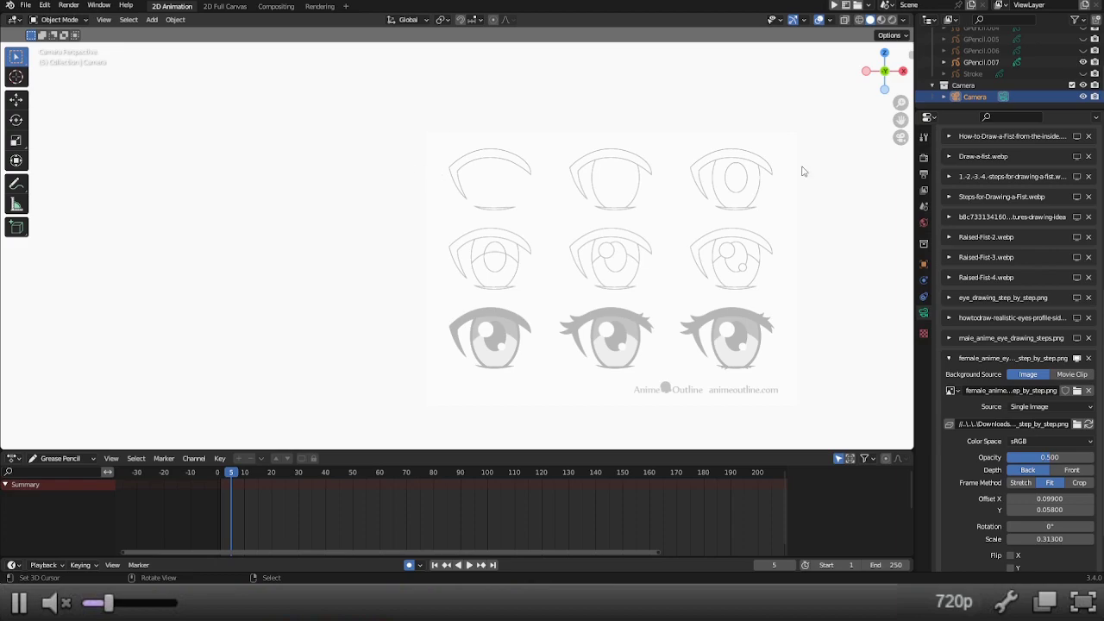
{"action": "left_click_drag", "start_coordinate": [1049, 499], "coordinate": [1091, 498]}
Step: Put GPencil.007 in Draw Mode with a 20 px Pencil radius and add a new layer for the sketch
{"action": "left_click", "coordinate": [981, 63]}
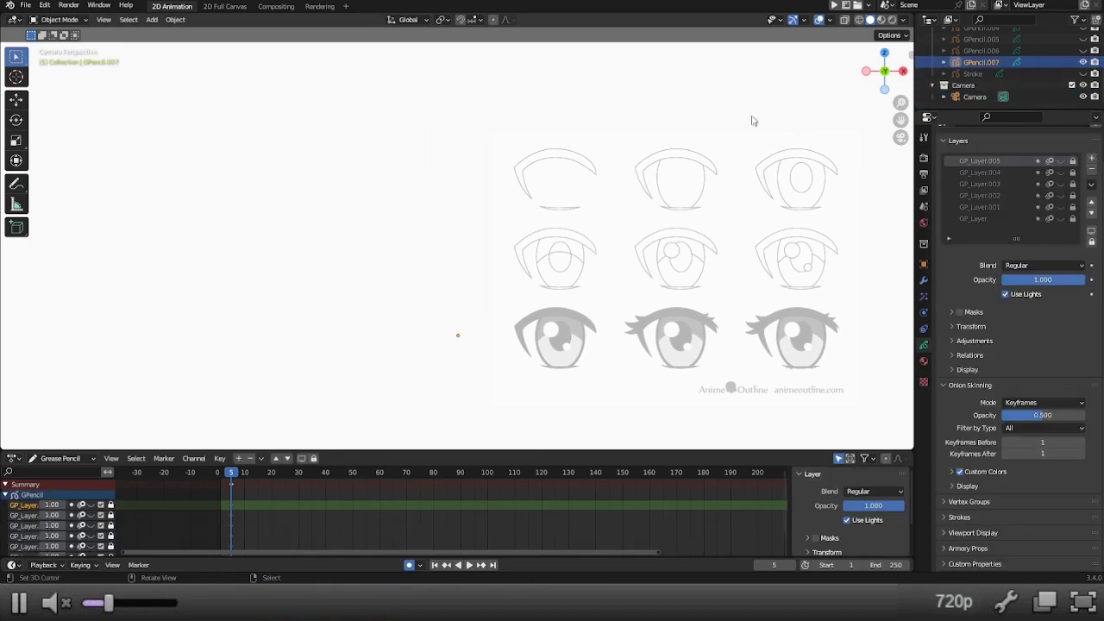
{"action": "key", "text": "ctrl+Tab"}
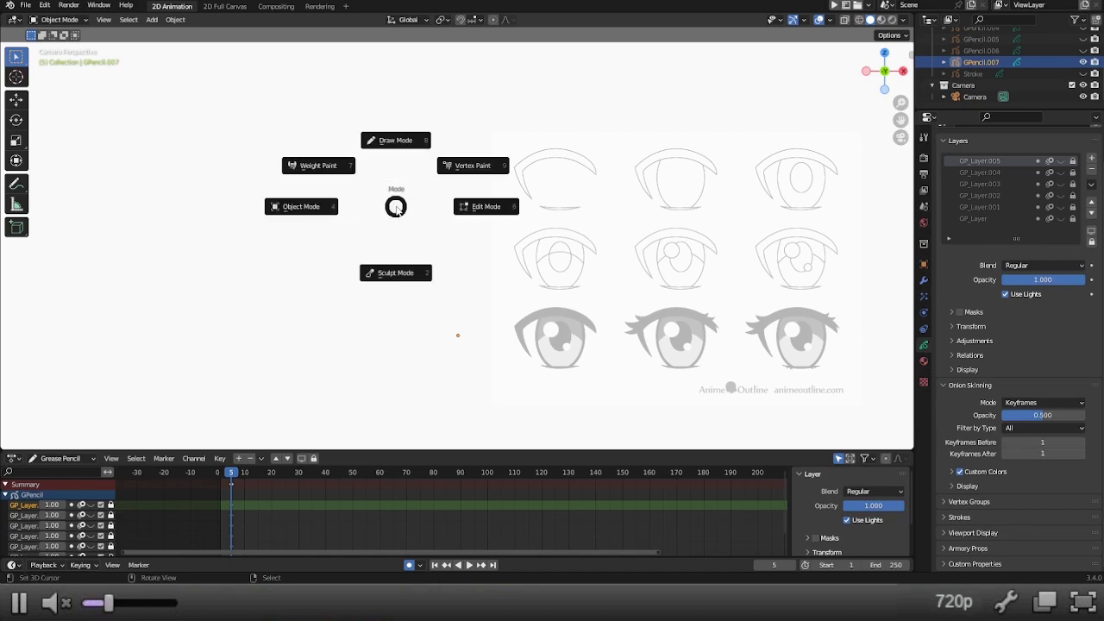
{"action": "left_click", "coordinate": [396, 141]}
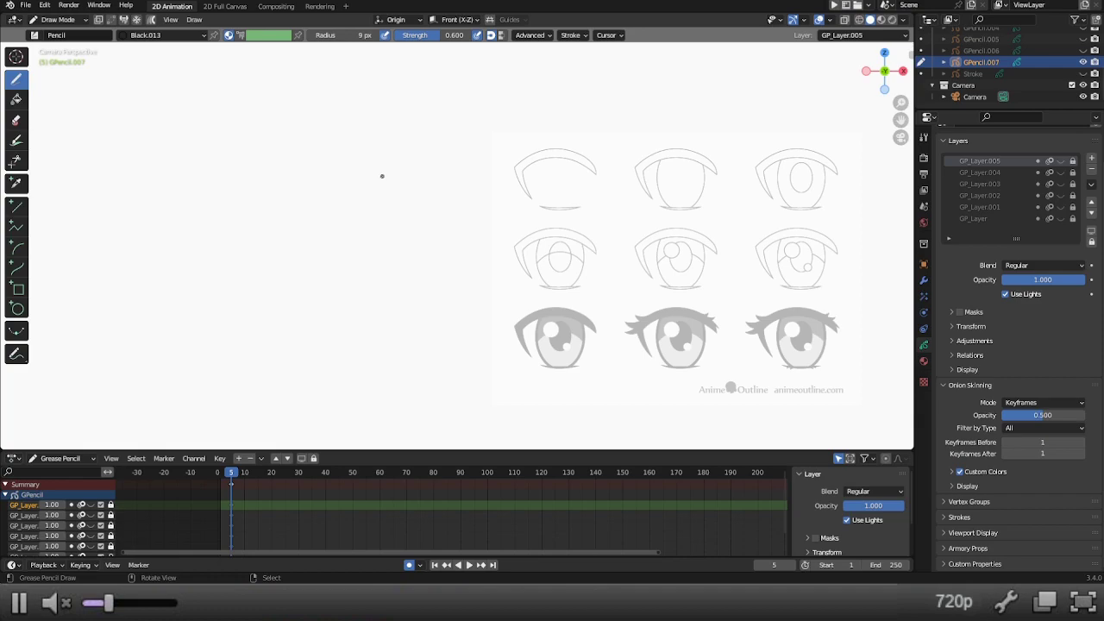
{"action": "scroll", "coordinate": [382, 176], "scroll_direction": "up", "scroll_amount": 1}
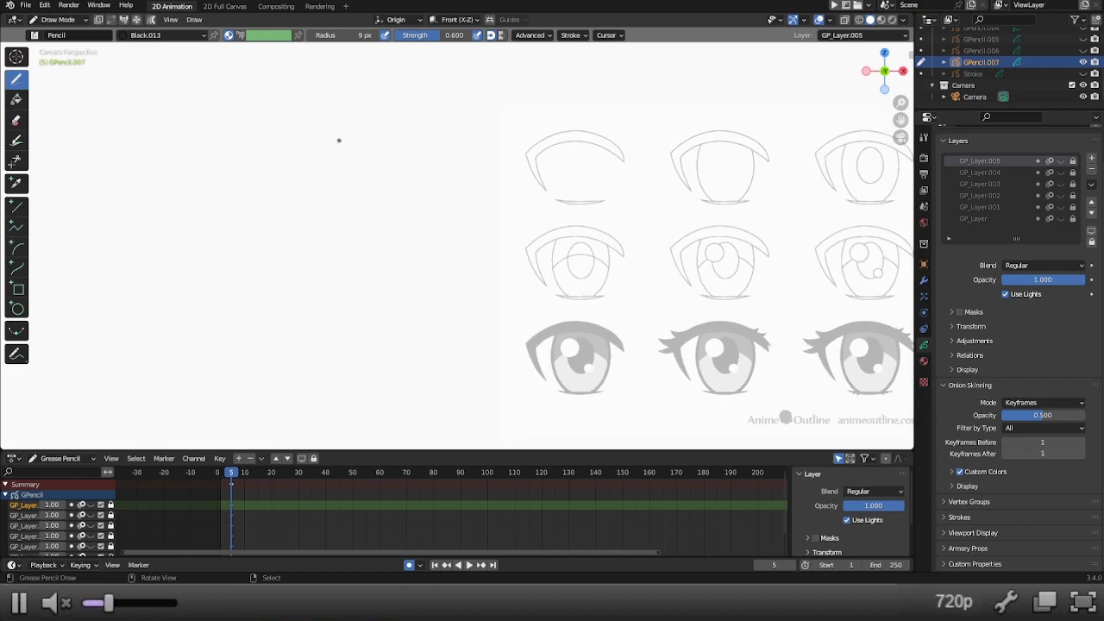
{"action": "key", "text": "f"}
{"action": "left_click", "coordinate": [465, 144]}
{"action": "left_click", "coordinate": [466, 143]}
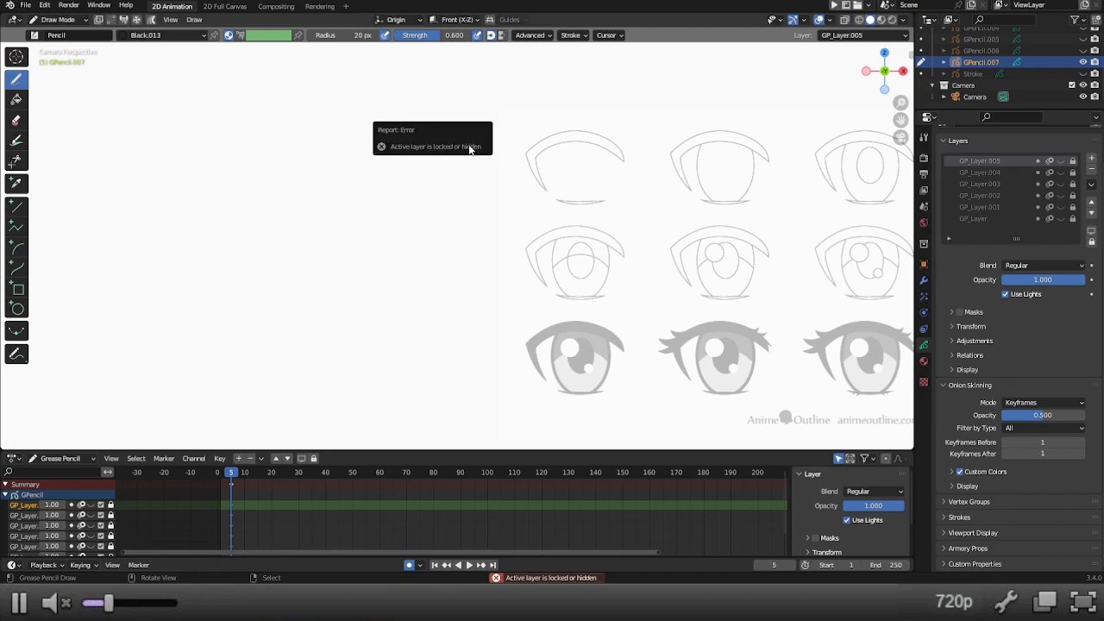
{"action": "left_click", "coordinate": [1092, 162]}
Step: Sketch the outer edge of the female eye's upper eyelid, curving over the top and down the outer side
{"action": "mouse_move", "coordinate": [457, 148]}
{"action": "left_mouse_down"}
{"action": "mouse_move", "coordinate": [369, 126]}
{"action": "mouse_move", "coordinate": [303, 142]}
{"action": "mouse_move", "coordinate": [295, 150]}
{"action": "mouse_move", "coordinate": [346, 235]}
{"action": "left_mouse_up"}
{"action": "key", "text": "ctrl+z"}
{"action": "mouse_move", "coordinate": [456, 141]}
{"action": "left_mouse_down"}
{"action": "mouse_move", "coordinate": [370, 120]}
{"action": "mouse_move", "coordinate": [336, 135]}
{"action": "mouse_move", "coordinate": [340, 174]}
{"action": "mouse_move", "coordinate": [369, 211]}
{"action": "left_mouse_up"}
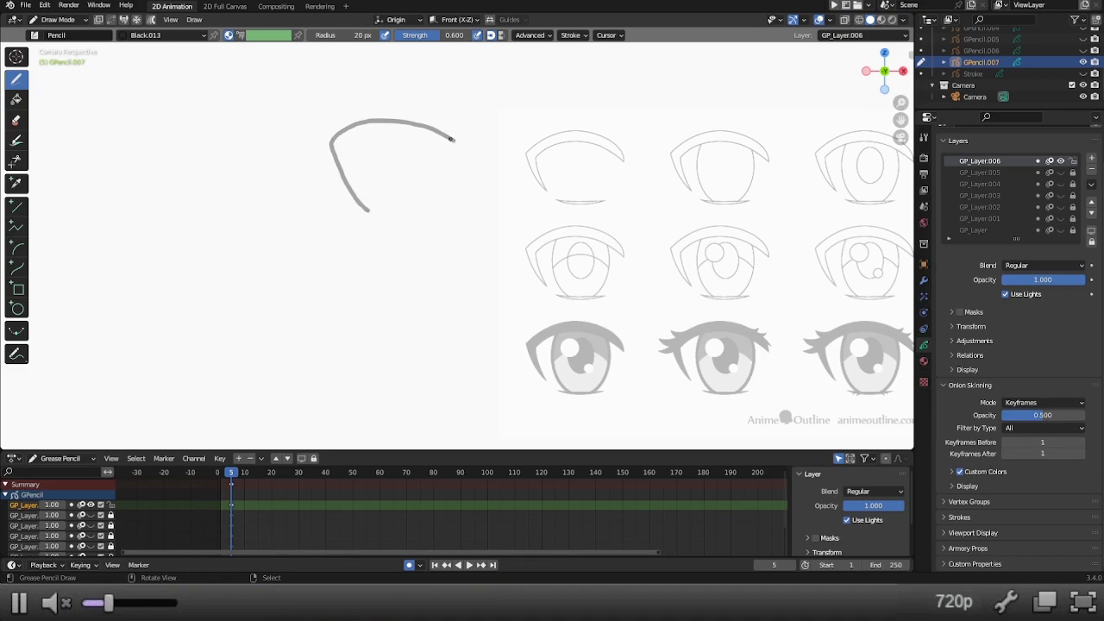
Step: Sketch the eyelid's pointed tip and inner edge, redrawing strokes until they close the crescent shape
{"action": "left_click_drag", "start_coordinate": [431, 129], "coordinate": [455, 140]}
{"action": "key", "text": "ctrl+z"}
{"action": "mouse_move", "coordinate": [455, 141]}
{"action": "left_mouse_down"}
{"action": "mouse_move", "coordinate": [434, 129]}
{"action": "mouse_move", "coordinate": [454, 147]}
{"action": "left_mouse_up"}
{"action": "key", "text": "ctrl+z"}
{"action": "left_click_drag", "start_coordinate": [445, 141], "coordinate": [349, 139]}
{"action": "key", "text": "ctrl+z"}
{"action": "mouse_move", "coordinate": [449, 145]}
{"action": "left_mouse_down"}
{"action": "mouse_move", "coordinate": [349, 143]}
{"action": "mouse_move", "coordinate": [368, 204]}
{"action": "left_mouse_up"}
{"action": "key", "text": "ctrl+z"}
{"action": "key", "text": "ctrl+z"}
{"action": "key", "text": "ctrl+z"}
{"action": "left_click_drag", "start_coordinate": [347, 144], "coordinate": [368, 209]}
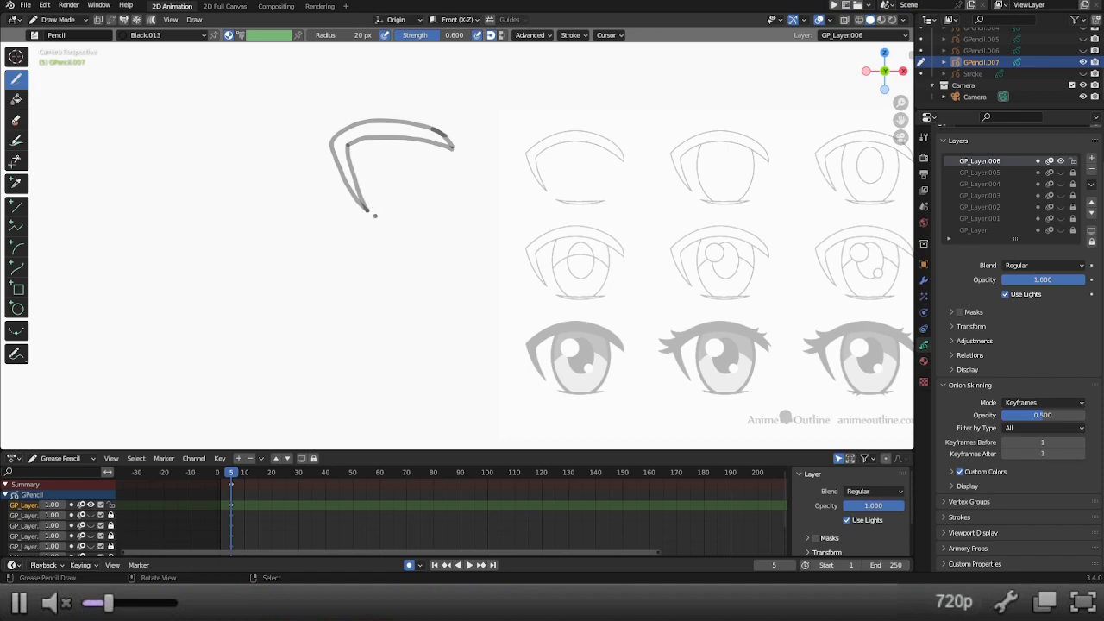
Step: Sketch the lower lid as a thin closed shape below the eyelid
{"action": "mouse_move", "coordinate": [376, 217]}
{"action": "left_mouse_down"}
{"action": "mouse_move", "coordinate": [428, 225]}
{"action": "mouse_move", "coordinate": [376, 216]}
{"action": "mouse_move", "coordinate": [428, 215]}
{"action": "mouse_move", "coordinate": [393, 216]}
{"action": "mouse_move", "coordinate": [430, 216]}
{"action": "left_mouse_up"}
{"action": "key", "text": "ctrl+z"}
{"action": "key", "text": "ctrl+z"}
{"action": "key", "text": "ctrl+z"}
Step: Sketch both curved sides of the iris from the upper eyelid to the lower lid, retrying uneven strokes
{"action": "left_click_drag", "start_coordinate": [375, 138], "coordinate": [385, 210]}
{"action": "left_click_drag", "start_coordinate": [369, 142], "coordinate": [375, 212]}
{"action": "key", "text": "ctrl+z"}
{"action": "left_click_drag", "start_coordinate": [377, 136], "coordinate": [372, 196]}
{"action": "key", "text": "ctrl+z"}
{"action": "left_click_drag", "start_coordinate": [376, 138], "coordinate": [379, 214]}
{"action": "key", "text": "ctrl+z"}
{"action": "key", "text": "ctrl+z"}
{"action": "left_click_drag", "start_coordinate": [371, 170], "coordinate": [381, 210]}
{"action": "left_click_drag", "start_coordinate": [373, 138], "coordinate": [380, 213]}
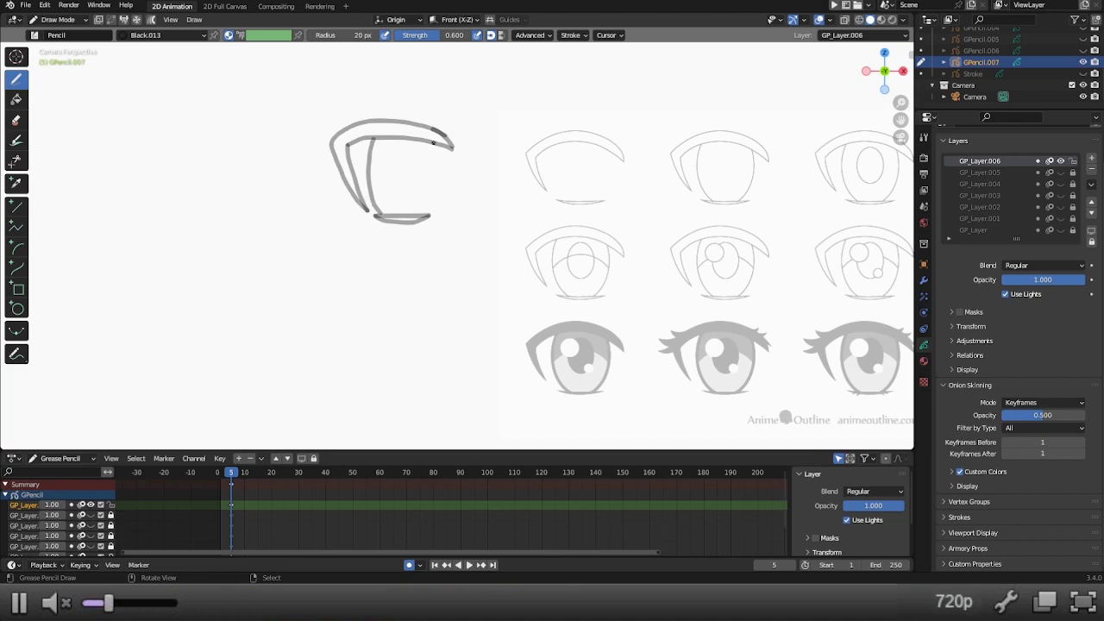
{"action": "left_click_drag", "start_coordinate": [433, 143], "coordinate": [433, 189]}
{"action": "key", "text": "ctrl+z"}
{"action": "left_click_drag", "start_coordinate": [432, 144], "coordinate": [429, 214]}
Step: Sketch an oval pupil inside the iris and a curve crossing the iris from side to side
{"action": "left_click_drag", "start_coordinate": [400, 147], "coordinate": [393, 190]}
{"action": "key", "text": "ctrl+z"}
{"action": "key", "text": "ctrl+z"}
{"action": "mouse_move", "coordinate": [396, 150]}
{"action": "left_mouse_down"}
{"action": "mouse_move", "coordinate": [386, 171]}
{"action": "mouse_move", "coordinate": [403, 194]}
{"action": "mouse_move", "coordinate": [422, 171]}
{"action": "mouse_move", "coordinate": [415, 152]}
{"action": "mouse_move", "coordinate": [396, 150]}
{"action": "left_mouse_up"}
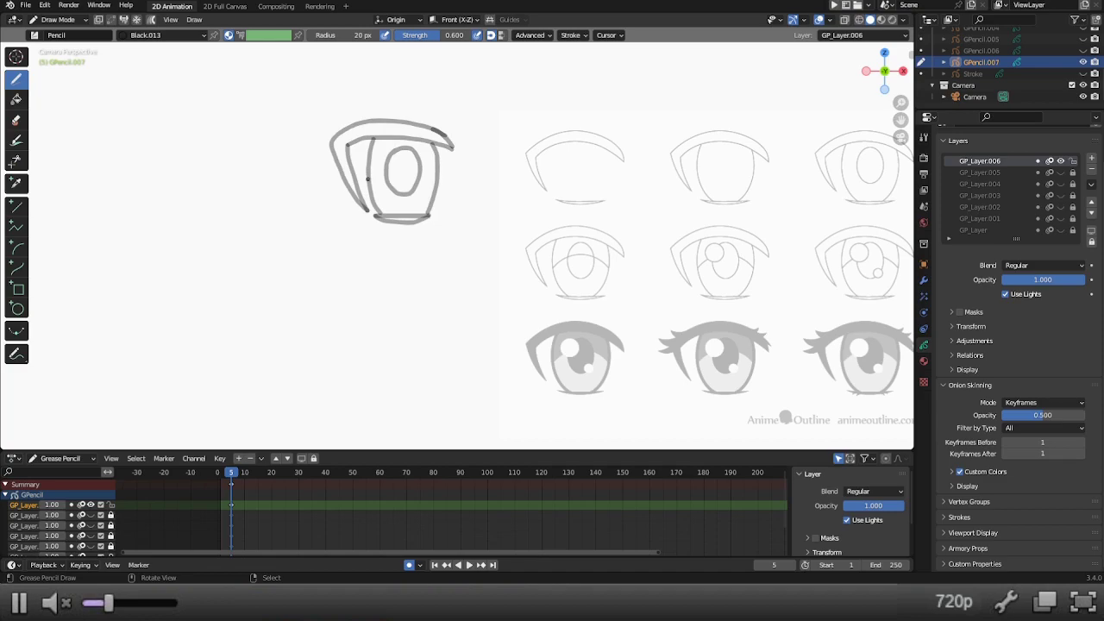
{"action": "mouse_move", "coordinate": [368, 176]}
{"action": "left_mouse_down"}
{"action": "mouse_move", "coordinate": [409, 168]}
{"action": "mouse_move", "coordinate": [436, 178]}
{"action": "left_mouse_up"}
Step: Add a large and a small round highlight on the pupil, erasing the pupil lines inside them
{"action": "mouse_move", "coordinate": [392, 146]}
{"action": "left_mouse_down"}
{"action": "mouse_move", "coordinate": [403, 159]}
{"action": "mouse_move", "coordinate": [385, 168]}
{"action": "mouse_move", "coordinate": [383, 150]}
{"action": "mouse_move", "coordinate": [394, 165]}
{"action": "mouse_move", "coordinate": [383, 155]}
{"action": "mouse_move", "coordinate": [380, 163]}
{"action": "mouse_move", "coordinate": [387, 148]}
{"action": "mouse_move", "coordinate": [382, 168]}
{"action": "left_mouse_up"}
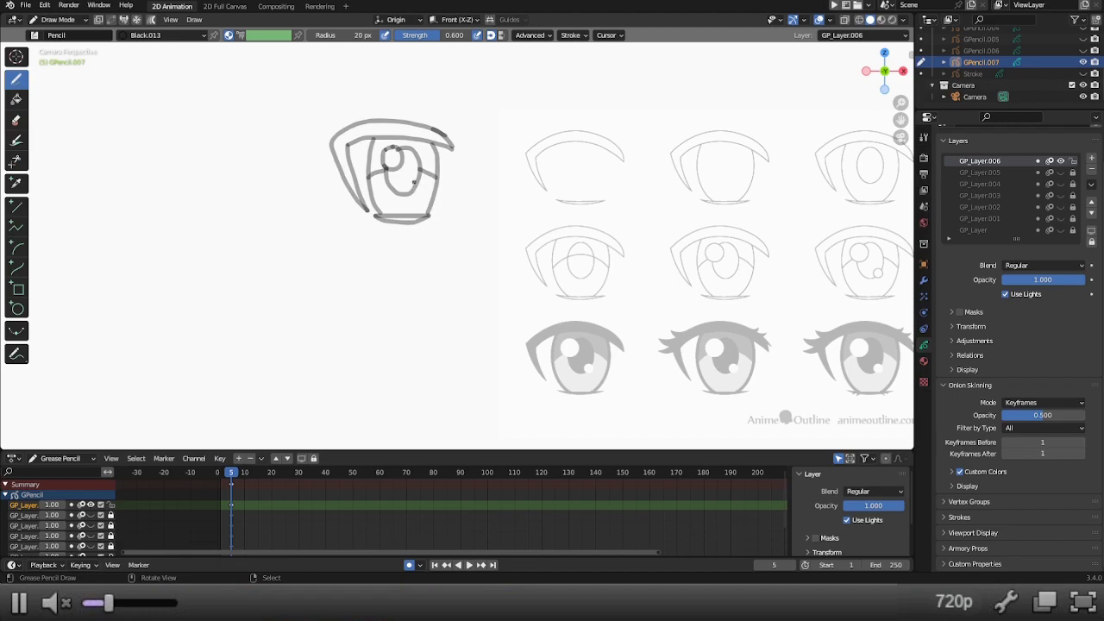
{"action": "mouse_move", "coordinate": [414, 179]}
{"action": "left_mouse_down"}
{"action": "mouse_move", "coordinate": [424, 183]}
{"action": "mouse_move", "coordinate": [411, 196]}
{"action": "mouse_move", "coordinate": [409, 181]}
{"action": "mouse_move", "coordinate": [420, 189]}
{"action": "mouse_move", "coordinate": [412, 196]}
{"action": "left_mouse_up"}
{"action": "key", "text": "ctrl"}
{"action": "middle_click_drag", "start_coordinate": [405, 182], "coordinate": [319, 111], "text": "ctrl"}
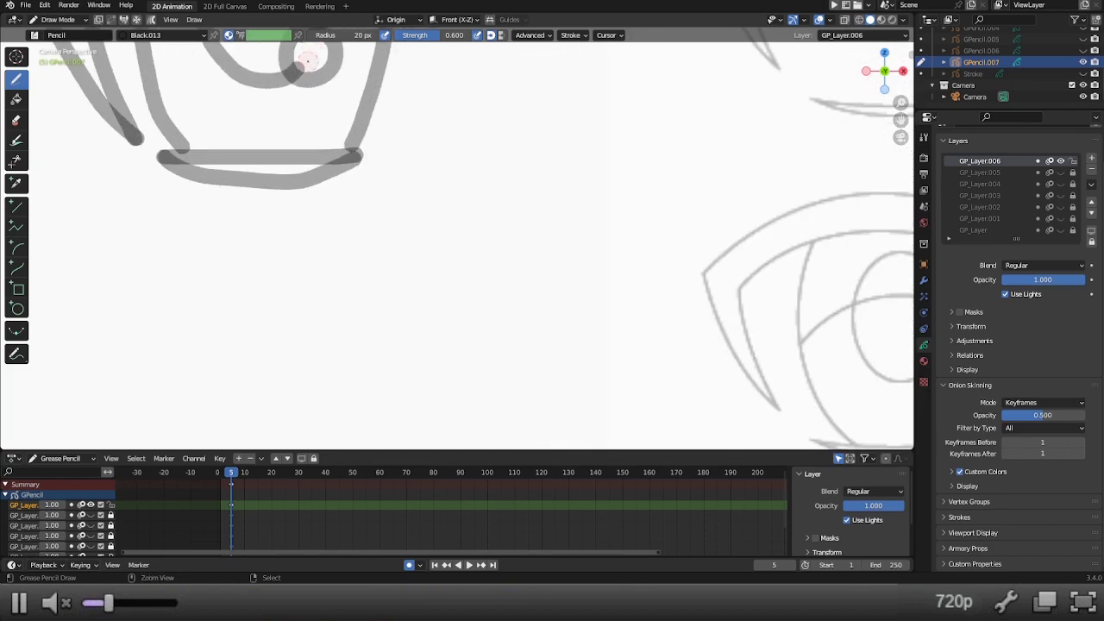
{"action": "scroll", "coordinate": [305, 60], "scroll_direction": "down", "scroll_amount": 1}
{"action": "scroll", "coordinate": [324, 83], "scroll_direction": "down", "scroll_amount": 4}
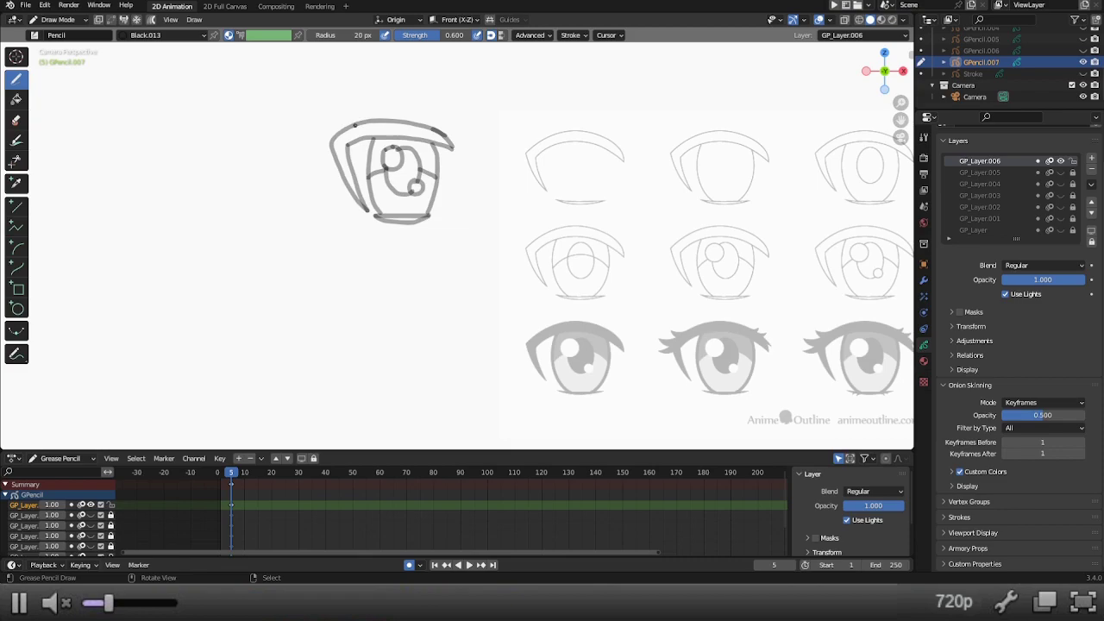
Step: Redraw the top arc of the upper eyelid's outer edge with a slightly higher curve
{"action": "mouse_move", "coordinate": [357, 123]}
{"action": "left_mouse_down"}
{"action": "mouse_move", "coordinate": [386, 113]}
{"action": "mouse_move", "coordinate": [435, 130]}
{"action": "left_mouse_up"}
{"action": "key", "text": "ctrl+z"}
{"action": "mouse_move", "coordinate": [352, 126]}
{"action": "left_mouse_down"}
{"action": "mouse_move", "coordinate": [350, 126]}
{"action": "mouse_move", "coordinate": [397, 119]}
{"action": "mouse_move", "coordinate": [449, 140]}
{"action": "mouse_move", "coordinate": [399, 129]}
{"action": "left_mouse_up"}
{"action": "key", "text": "ctrl+z"}
{"action": "key", "text": "ctrl+z"}
{"action": "scroll", "coordinate": [385, 128], "scroll_direction": "up", "scroll_amount": 2}
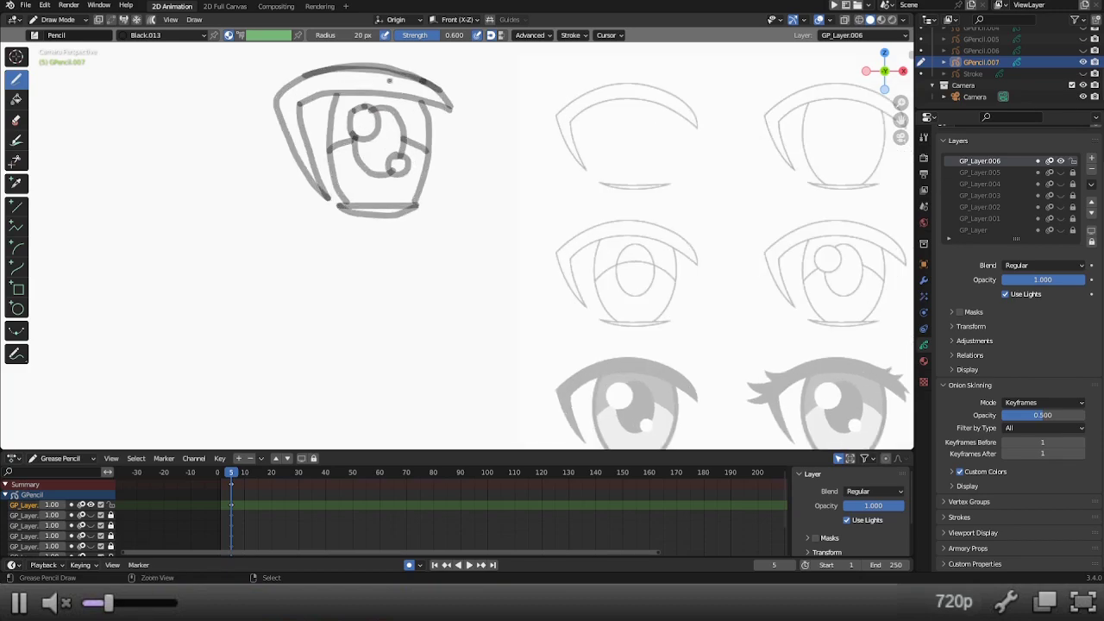
{"action": "key", "text": "ctrl+z"}
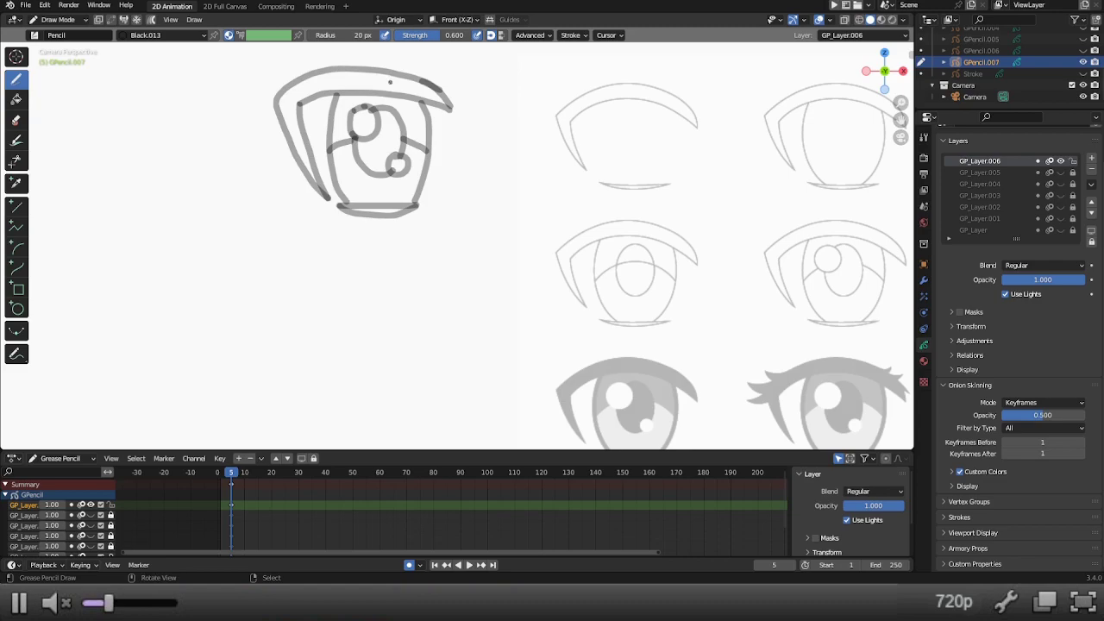
{"action": "key", "text": "ctrl+shift+z"}
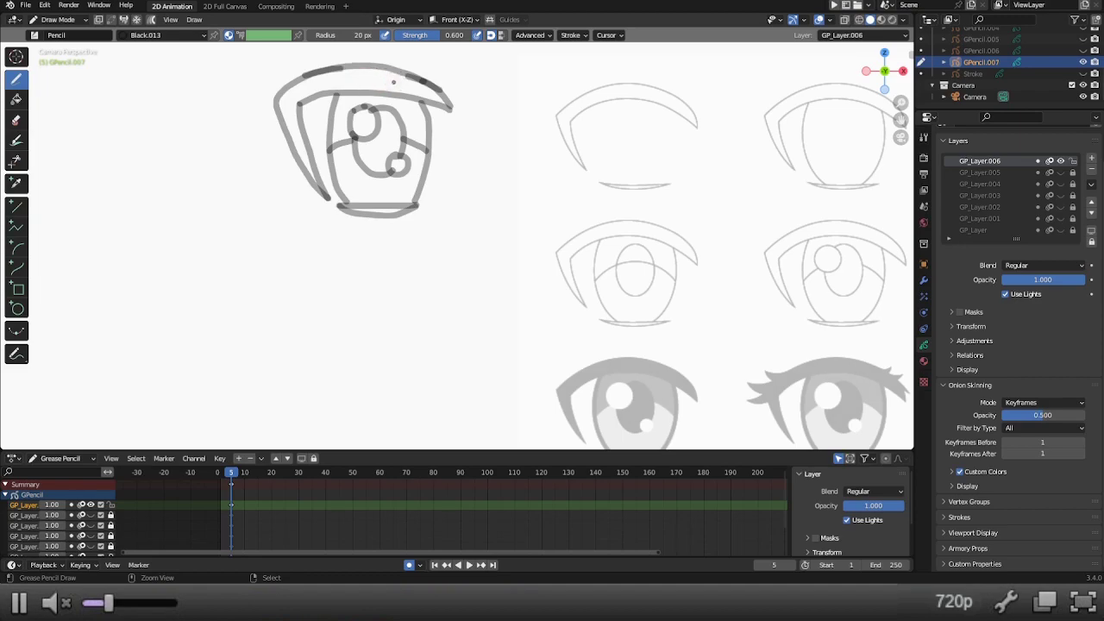
{"action": "scroll", "coordinate": [342, 93], "scroll_direction": "down", "scroll_amount": 2}
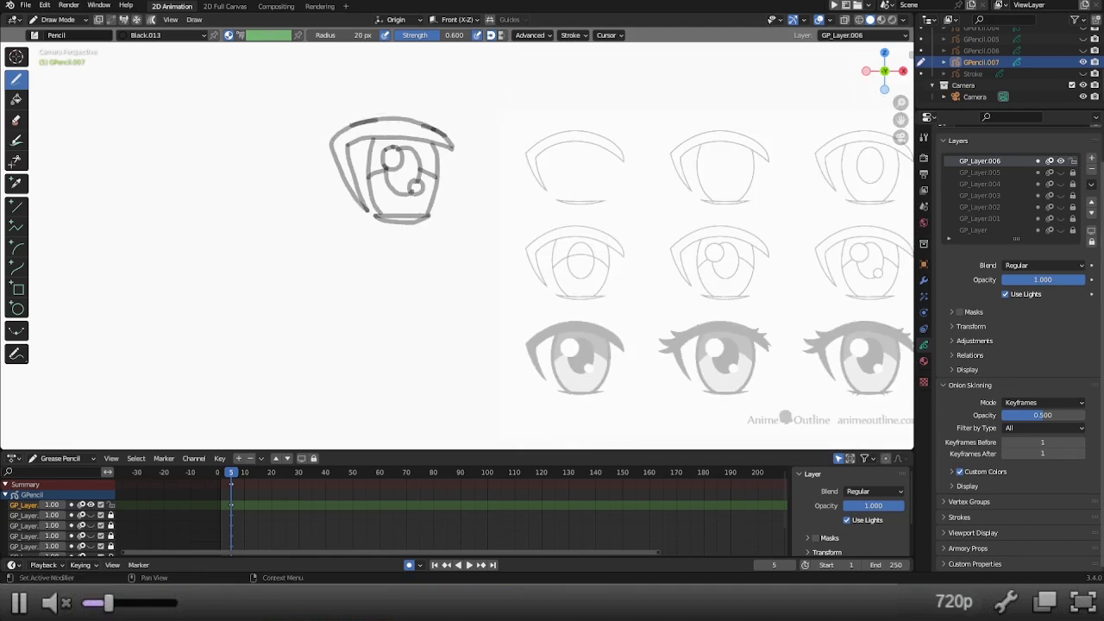
Step: Add a new layer for the line art, lock the sketch layer GP_Layer.006, and set the Pencil radius to 8 px
{"action": "left_click", "coordinate": [1091, 158]}
{"action": "left_click", "coordinate": [1061, 172]}
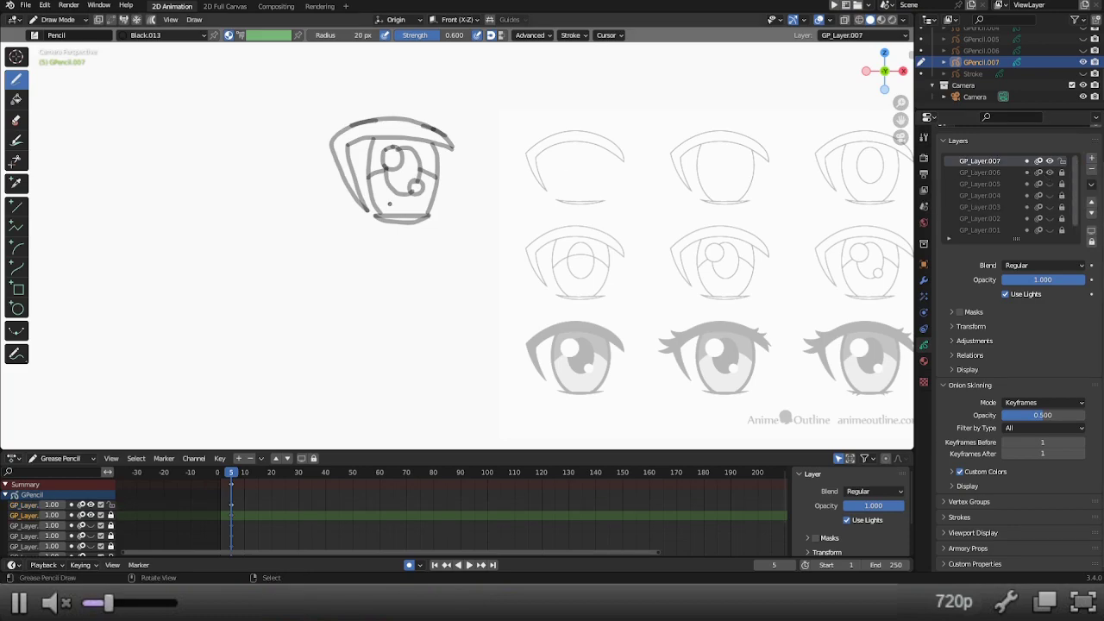
{"action": "key", "text": "f"}
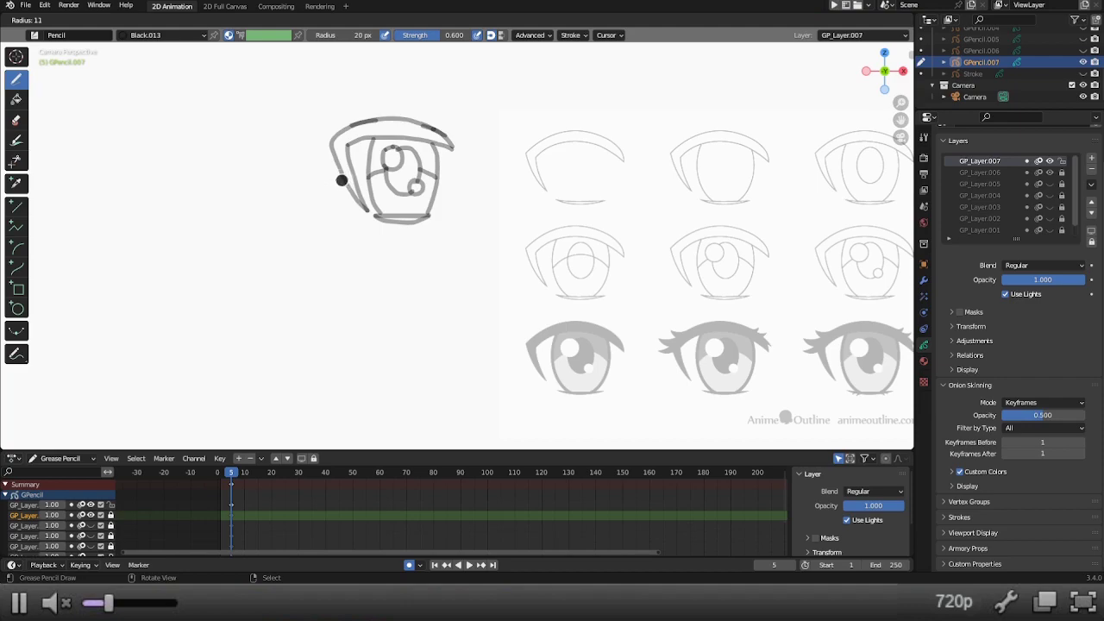
{"action": "left_click", "coordinate": [334, 179]}
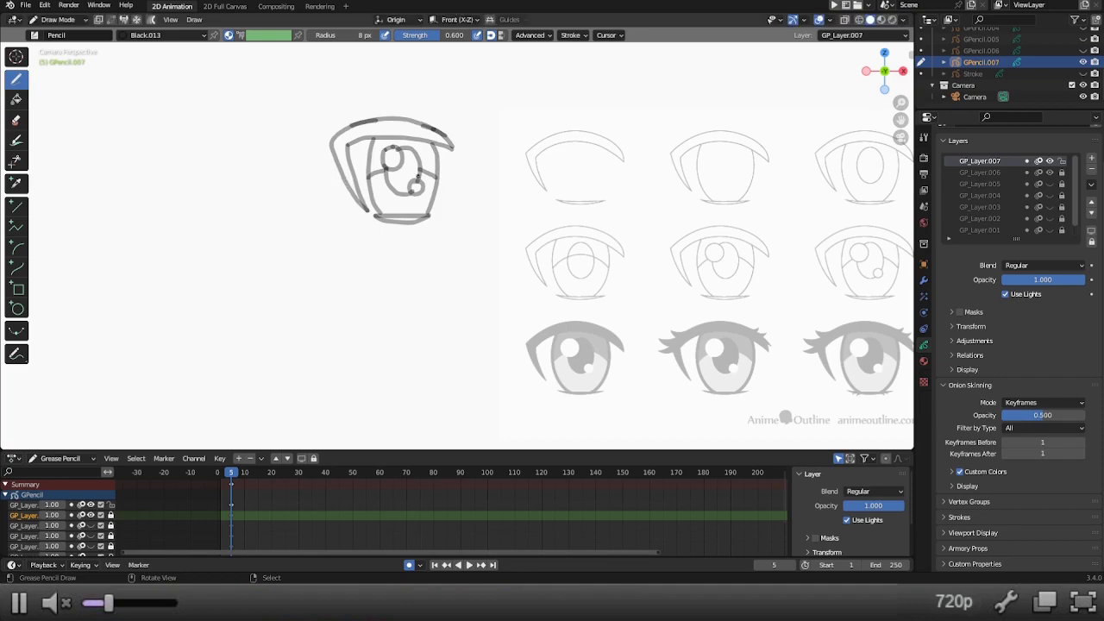
Step: Trace the upper eyelid's inner and outer edges as a thin closed outline over the sketch, redoing the first trace
{"action": "left_click_drag", "start_coordinate": [411, 150], "coordinate": [408, 143]}
{"action": "scroll", "coordinate": [415, 95], "scroll_direction": "up", "scroll_amount": 3}
{"action": "mouse_move", "coordinate": [419, 73]}
{"action": "middle_mouse_down", "text": "shift"}
{"action": "mouse_move", "coordinate": [554, 270]}
{"action": "mouse_move", "coordinate": [560, 299]}
{"action": "mouse_move", "coordinate": [532, 229]}
{"action": "middle_mouse_up", "text": "shift"}
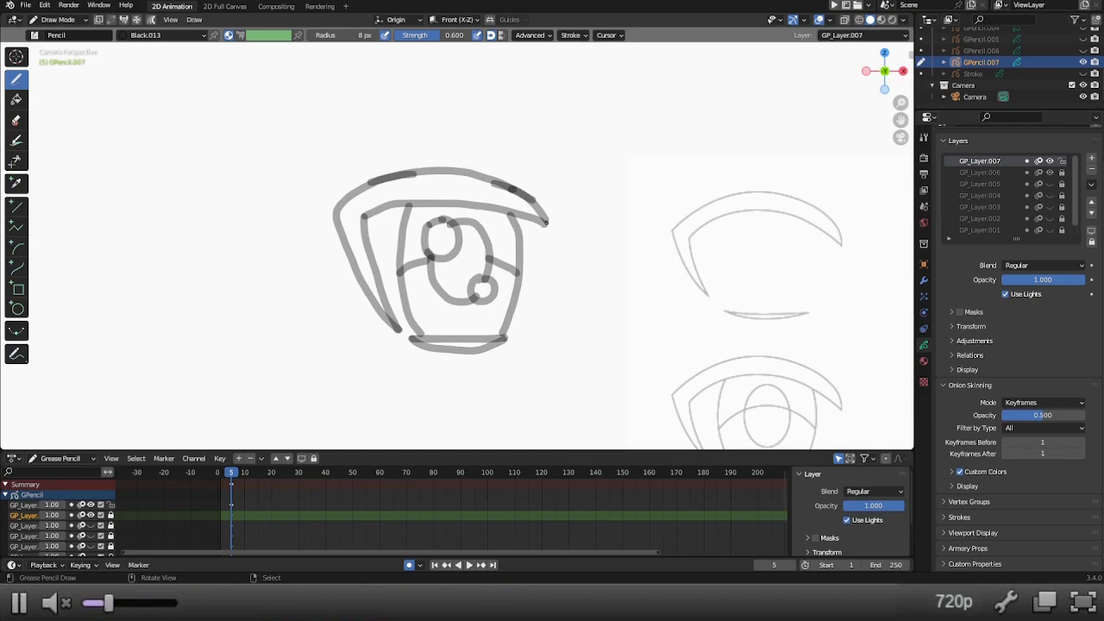
{"action": "mouse_move", "coordinate": [545, 220]}
{"action": "left_mouse_down"}
{"action": "mouse_move", "coordinate": [499, 184]}
{"action": "mouse_move", "coordinate": [419, 172]}
{"action": "mouse_move", "coordinate": [349, 197]}
{"action": "mouse_move", "coordinate": [342, 235]}
{"action": "mouse_move", "coordinate": [363, 290]}
{"action": "mouse_move", "coordinate": [397, 328]}
{"action": "mouse_move", "coordinate": [362, 220]}
{"action": "mouse_move", "coordinate": [482, 201]}
{"action": "mouse_move", "coordinate": [538, 223]}
{"action": "left_mouse_up"}
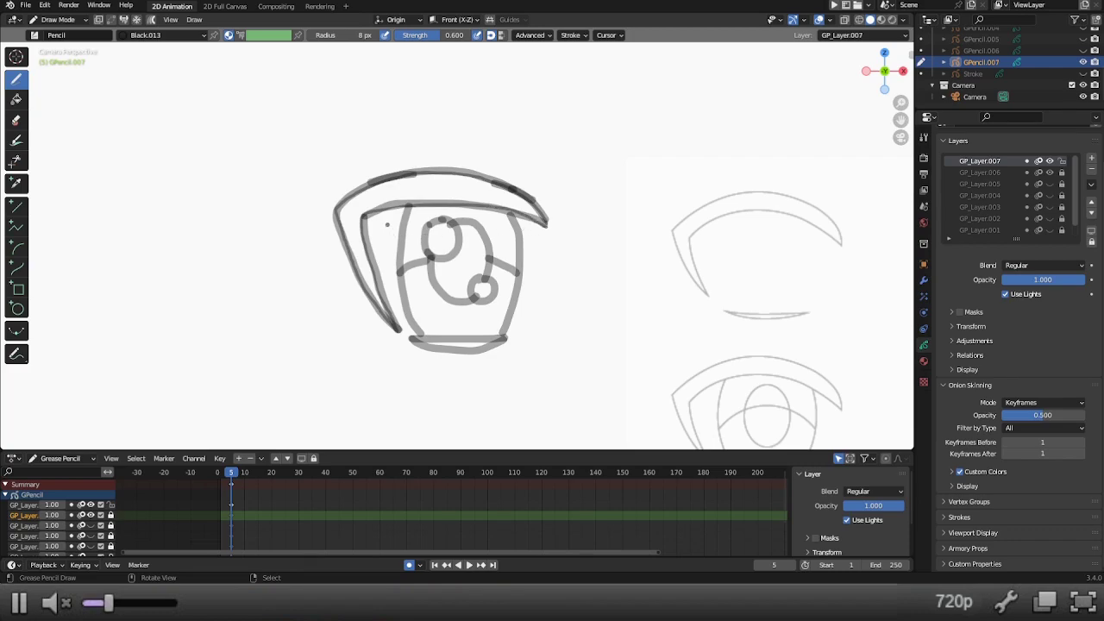
{"action": "key", "text": "ctrl+z"}
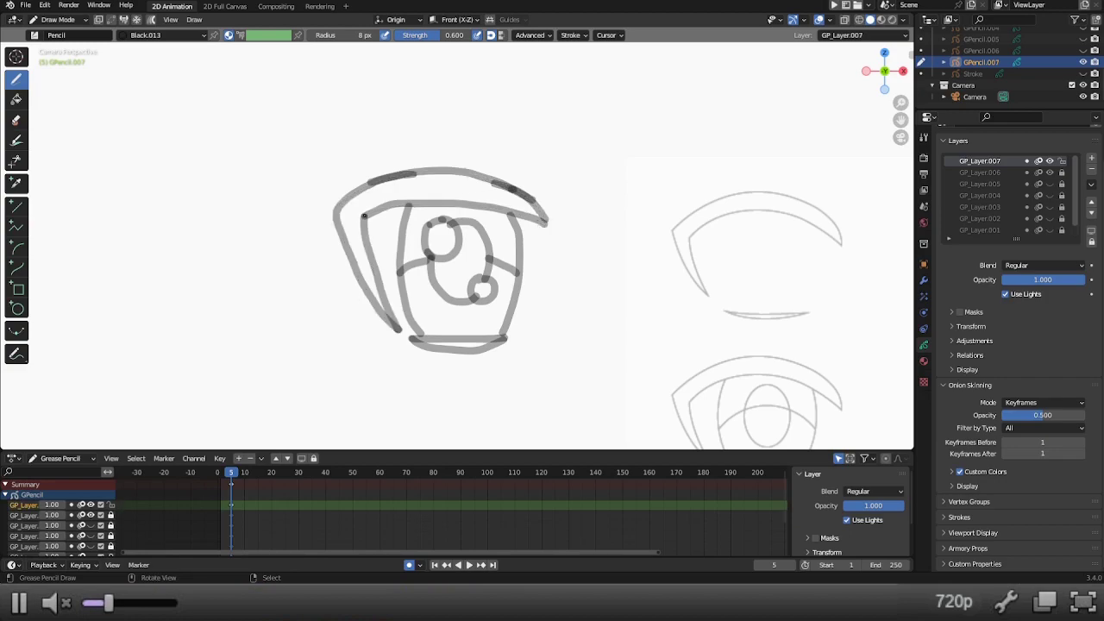
{"action": "mouse_move", "coordinate": [540, 222]}
{"action": "left_mouse_down"}
{"action": "mouse_move", "coordinate": [441, 195]}
{"action": "mouse_move", "coordinate": [364, 212]}
{"action": "left_mouse_up"}
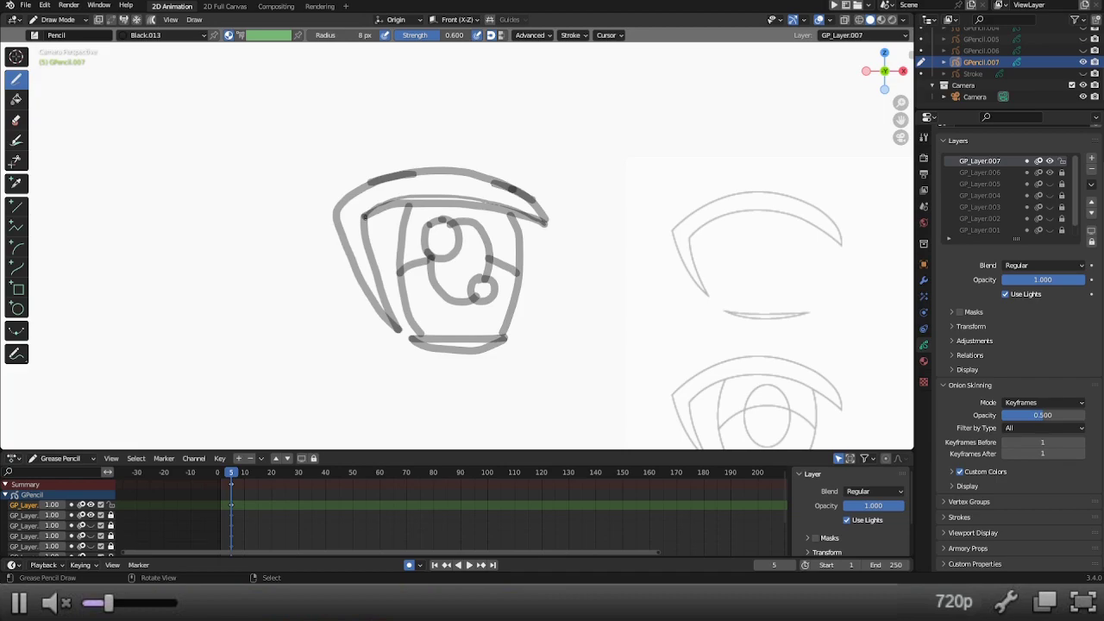
{"action": "mouse_move", "coordinate": [365, 226]}
{"action": "left_mouse_down"}
{"action": "mouse_move", "coordinate": [394, 323]}
{"action": "mouse_move", "coordinate": [336, 228]}
{"action": "mouse_move", "coordinate": [362, 192]}
{"action": "mouse_move", "coordinate": [479, 176]}
{"action": "mouse_move", "coordinate": [530, 200]}
{"action": "mouse_move", "coordinate": [548, 223]}
{"action": "left_mouse_up"}
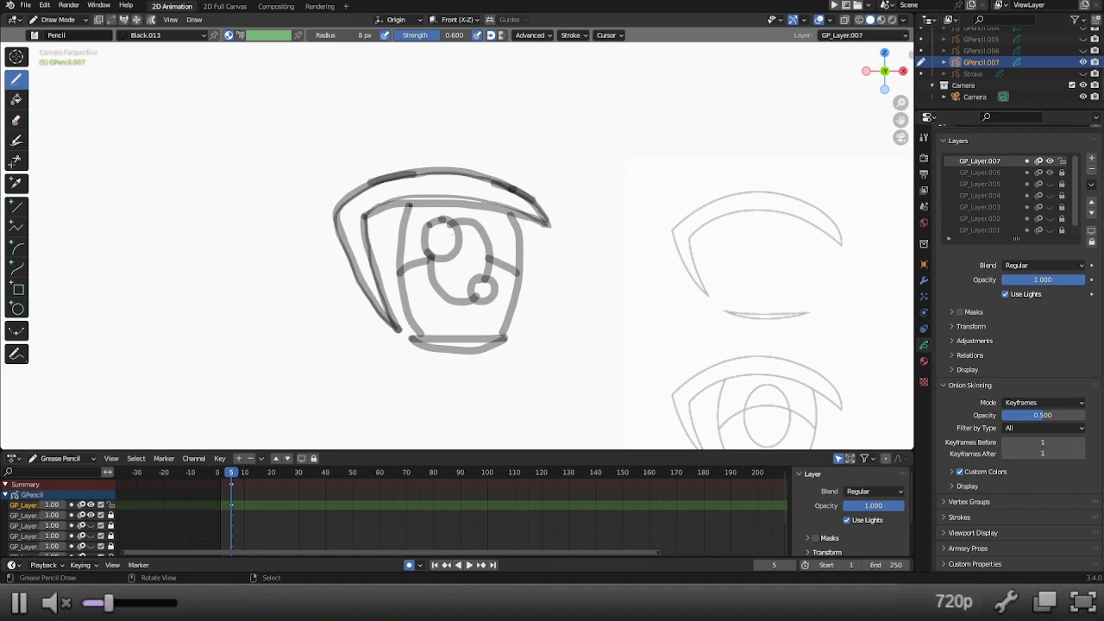
Step: Trace the lower eyelid's thin closed outline and both curved sides of the iris over the sketch
{"action": "left_click_drag", "start_coordinate": [410, 205], "coordinate": [401, 236]}
{"action": "key", "text": "ctrl+z"}
{"action": "mouse_move", "coordinate": [415, 338]}
{"action": "left_mouse_down"}
{"action": "mouse_move", "coordinate": [508, 338]}
{"action": "mouse_move", "coordinate": [465, 352]}
{"action": "mouse_move", "coordinate": [423, 345]}
{"action": "left_mouse_up"}
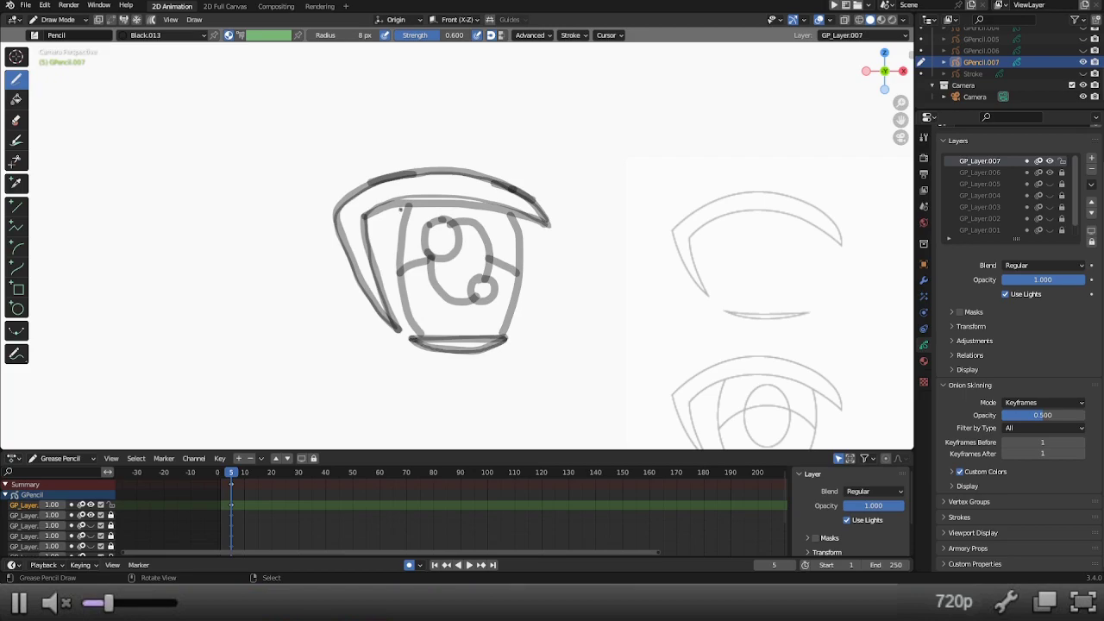
{"action": "mouse_move", "coordinate": [412, 197]}
{"action": "left_mouse_down"}
{"action": "mouse_move", "coordinate": [401, 266]}
{"action": "mouse_move", "coordinate": [417, 333]}
{"action": "left_mouse_up"}
{"action": "mouse_move", "coordinate": [506, 208]}
{"action": "left_mouse_down"}
{"action": "mouse_move", "coordinate": [519, 263]}
{"action": "mouse_move", "coordinate": [504, 331]}
{"action": "left_mouse_up"}
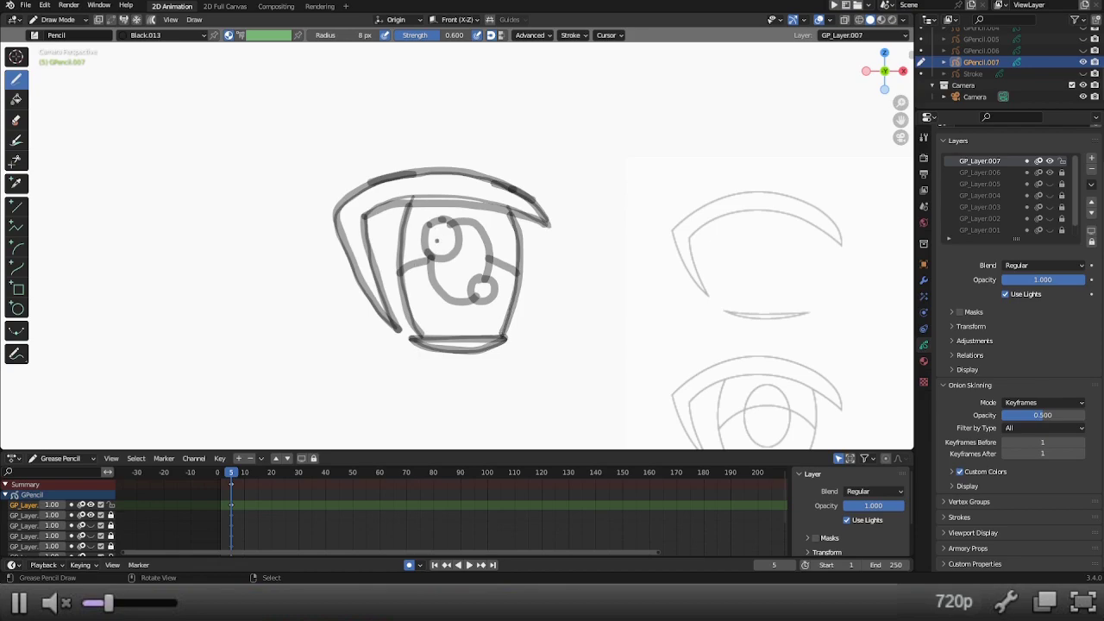
Step: Trace the two round highlights, the pupil and the shading arc inside the iris over the sketch
{"action": "left_click_drag", "start_coordinate": [453, 223], "coordinate": [461, 227]}
{"action": "mouse_move", "coordinate": [423, 242]}
{"action": "left_mouse_down"}
{"action": "mouse_move", "coordinate": [428, 226]}
{"action": "mouse_move", "coordinate": [458, 241]}
{"action": "mouse_move", "coordinate": [449, 259]}
{"action": "left_mouse_up"}
{"action": "key", "text": "ctrl+z"}
{"action": "left_click", "coordinate": [484, 279]}
{"action": "left_click_drag", "start_coordinate": [491, 283], "coordinate": [495, 293]}
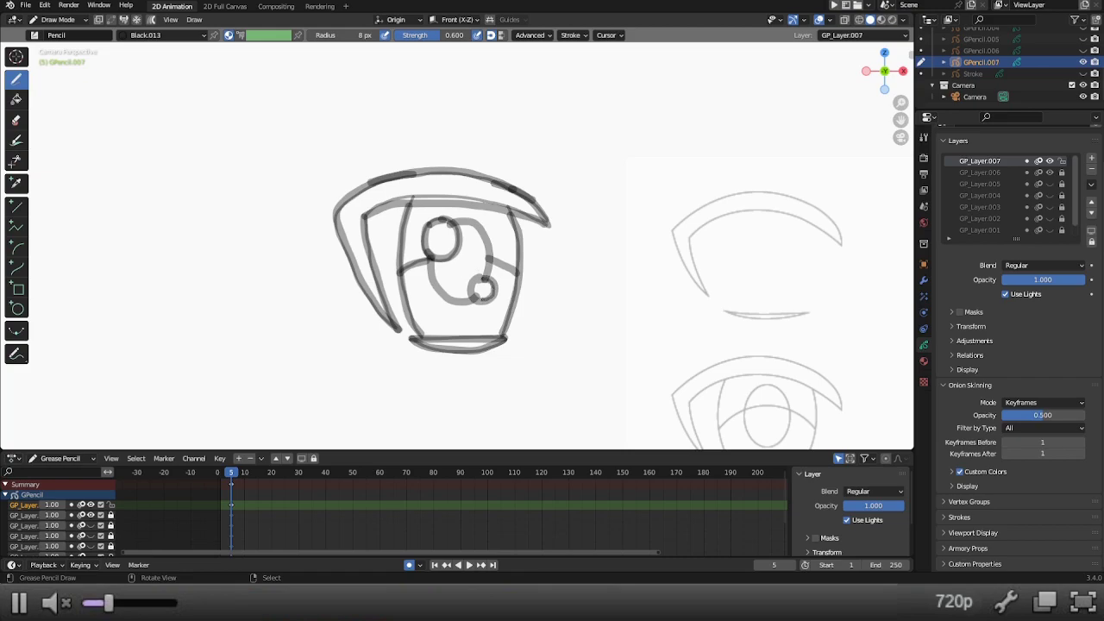
{"action": "key", "text": "ctrl+z"}
{"action": "left_click_drag", "start_coordinate": [454, 297], "coordinate": [462, 301]}
{"action": "left_click_drag", "start_coordinate": [481, 229], "coordinate": [490, 264]}
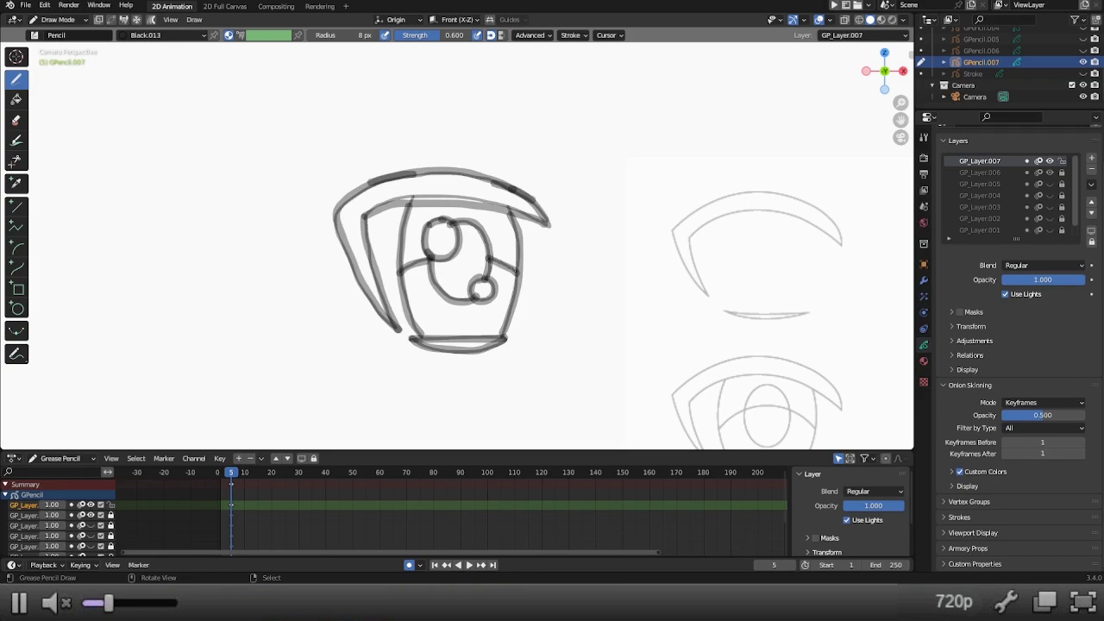
Step: Hide the sketch layer GP_Layer.006 and smooth the eyelid, iris, pupil and highlight lines in Sculpt Mode
{"action": "left_click", "coordinate": [1050, 172]}
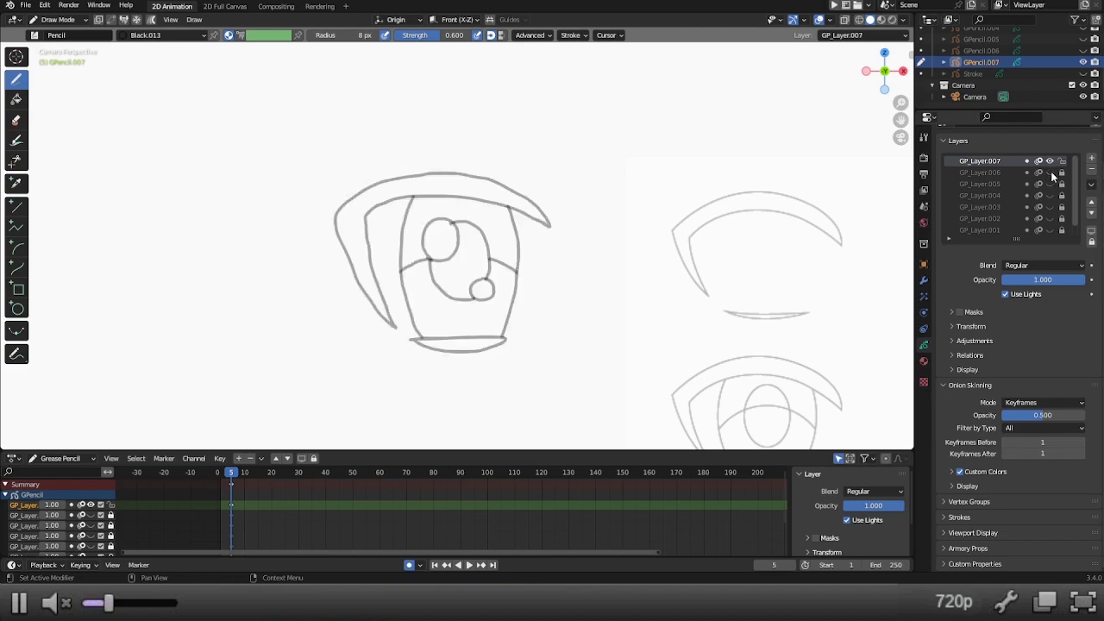
{"action": "left_click", "coordinate": [1061, 172]}
{"action": "key", "text": "ctrl+Tab"}
{"action": "left_click", "coordinate": [305, 337]}
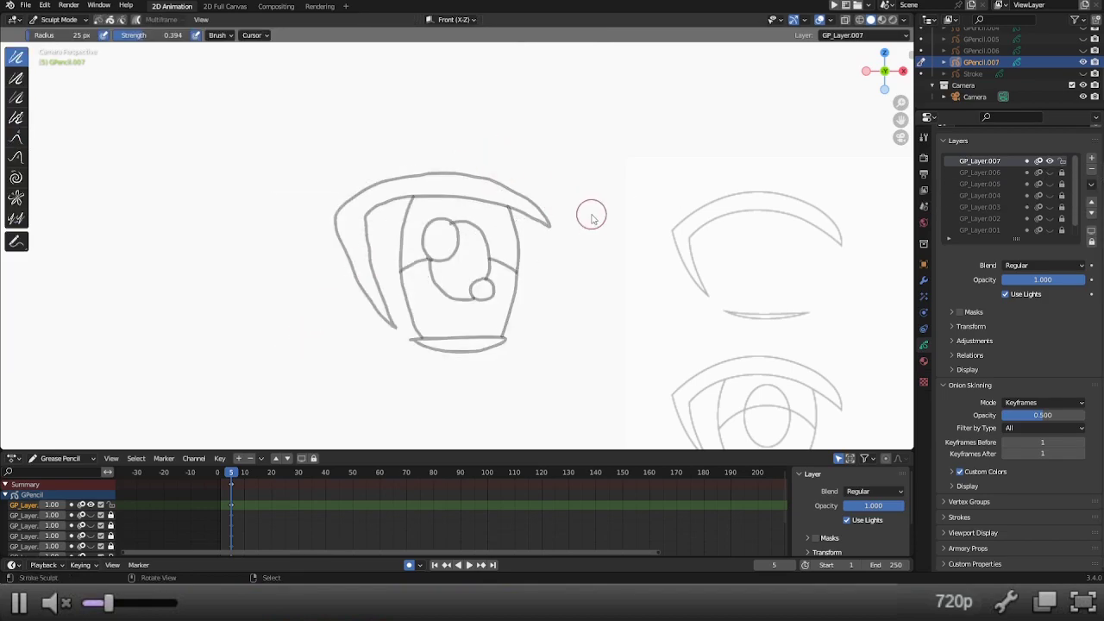
{"action": "mouse_move", "coordinate": [471, 188]}
{"action": "left_mouse_down"}
{"action": "mouse_move", "coordinate": [384, 187]}
{"action": "mouse_move", "coordinate": [321, 226]}
{"action": "mouse_move", "coordinate": [387, 325]}
{"action": "mouse_move", "coordinate": [367, 255]}
{"action": "mouse_move", "coordinate": [371, 212]}
{"action": "mouse_move", "coordinate": [432, 197]}
{"action": "mouse_move", "coordinate": [500, 204]}
{"action": "mouse_move", "coordinate": [538, 225]}
{"action": "mouse_move", "coordinate": [421, 217]}
{"action": "mouse_move", "coordinate": [416, 205]}
{"action": "mouse_move", "coordinate": [398, 248]}
{"action": "mouse_move", "coordinate": [415, 331]}
{"action": "left_mouse_up"}
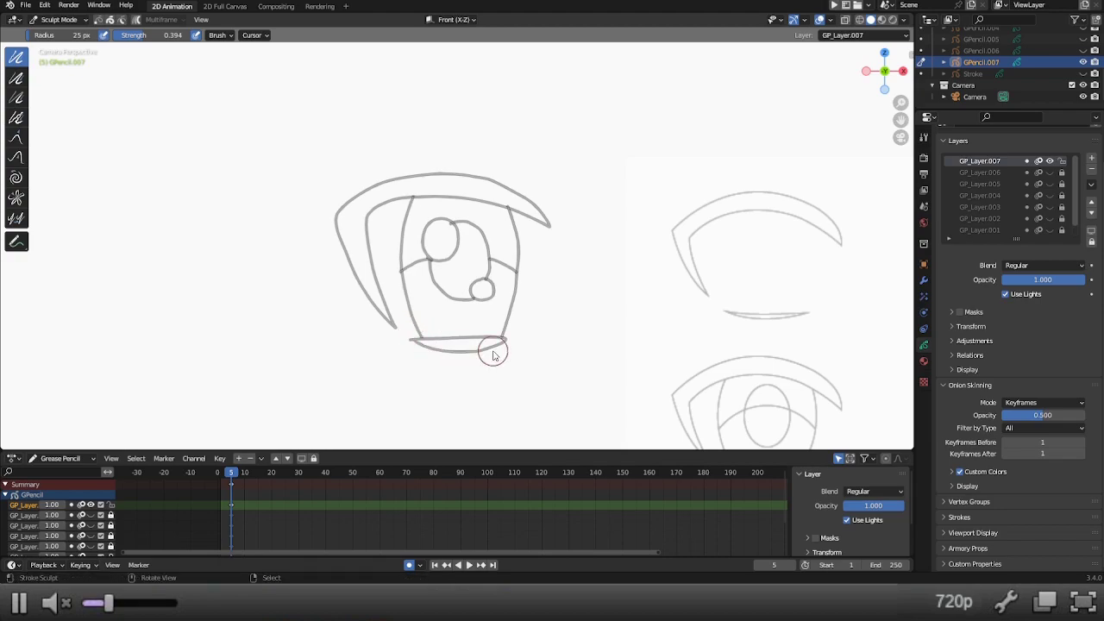
{"action": "mouse_move", "coordinate": [508, 217]}
{"action": "left_mouse_down"}
{"action": "mouse_move", "coordinate": [521, 258]}
{"action": "mouse_move", "coordinate": [504, 330]}
{"action": "left_mouse_up"}
{"action": "mouse_move", "coordinate": [414, 264]}
{"action": "left_mouse_down"}
{"action": "mouse_move", "coordinate": [463, 233]}
{"action": "mouse_move", "coordinate": [437, 286]}
{"action": "mouse_move", "coordinate": [471, 302]}
{"action": "left_mouse_up"}
{"action": "mouse_move", "coordinate": [471, 230]}
{"action": "left_mouse_down"}
{"action": "mouse_move", "coordinate": [488, 244]}
{"action": "mouse_move", "coordinate": [469, 283]}
{"action": "left_mouse_up"}
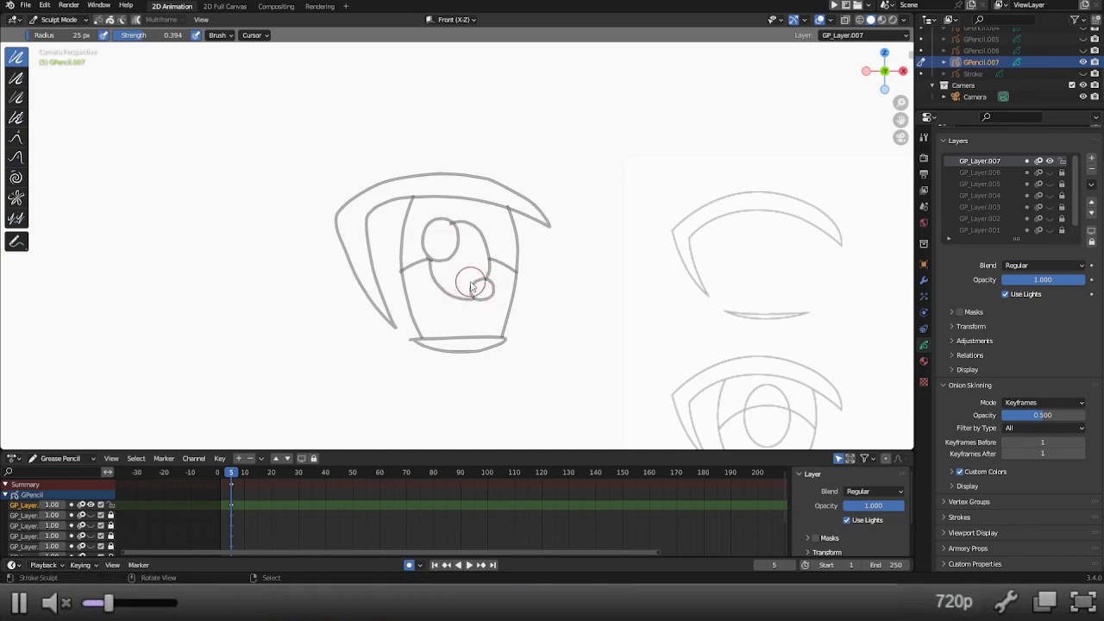
{"action": "mouse_move", "coordinate": [449, 241]}
{"action": "left_mouse_down"}
{"action": "mouse_move", "coordinate": [450, 258]}
{"action": "mouse_move", "coordinate": [457, 229]}
{"action": "left_mouse_up"}
Step: Return to Object Mode, then hide and lock the finished line-art layer GP_Layer.007
{"action": "scroll", "coordinate": [456, 237], "scroll_direction": "down", "scroll_amount": 6}
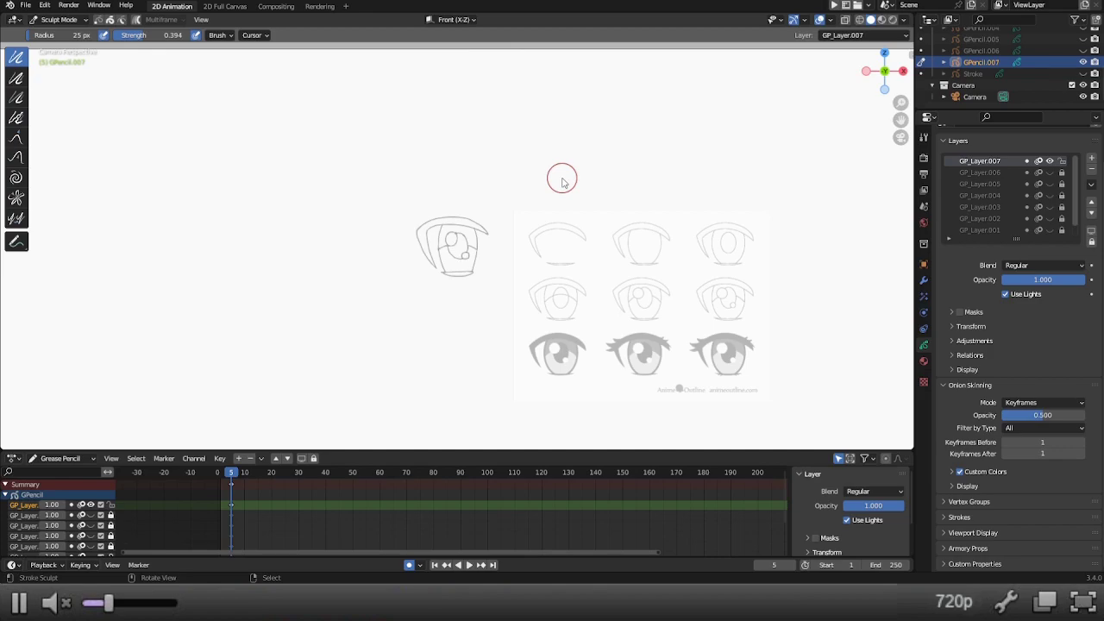
{"action": "key", "text": "ctrl+Tab"}
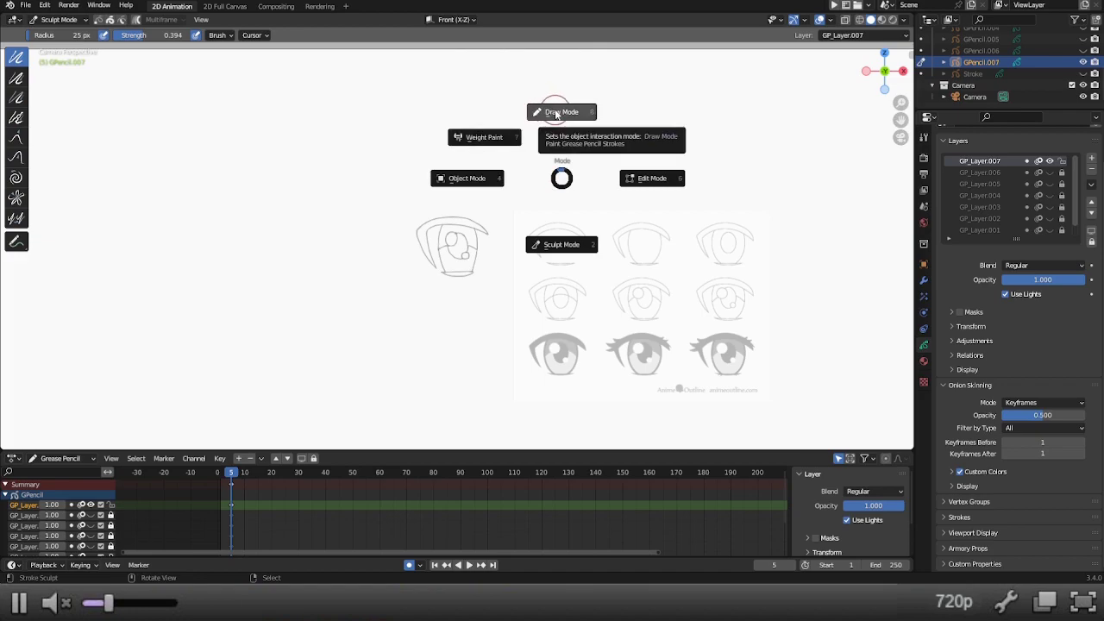
{"action": "left_click", "coordinate": [523, 185]}
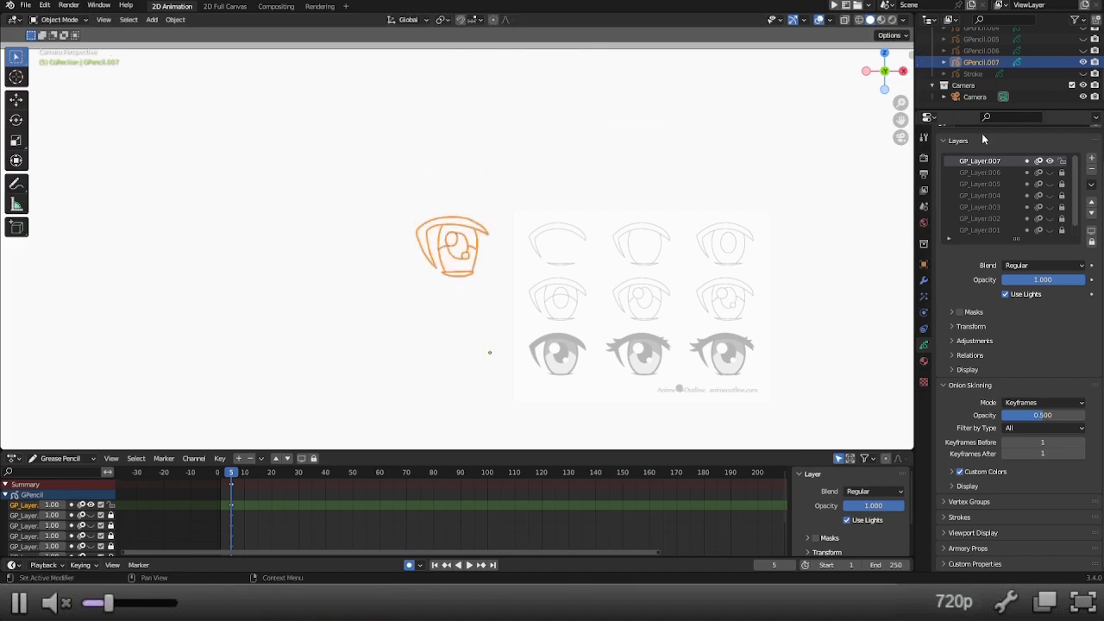
{"action": "left_click", "coordinate": [1050, 161]}
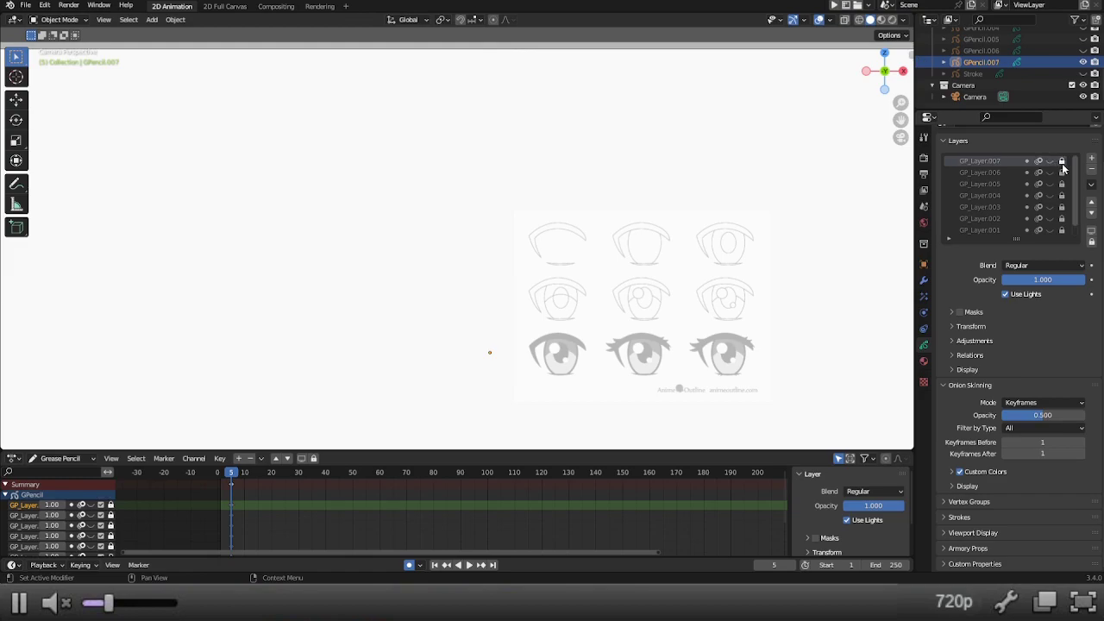
Step: Hide the female anime eye reference among the camera's background images and collapse its settings
{"action": "left_click", "coordinate": [975, 97]}
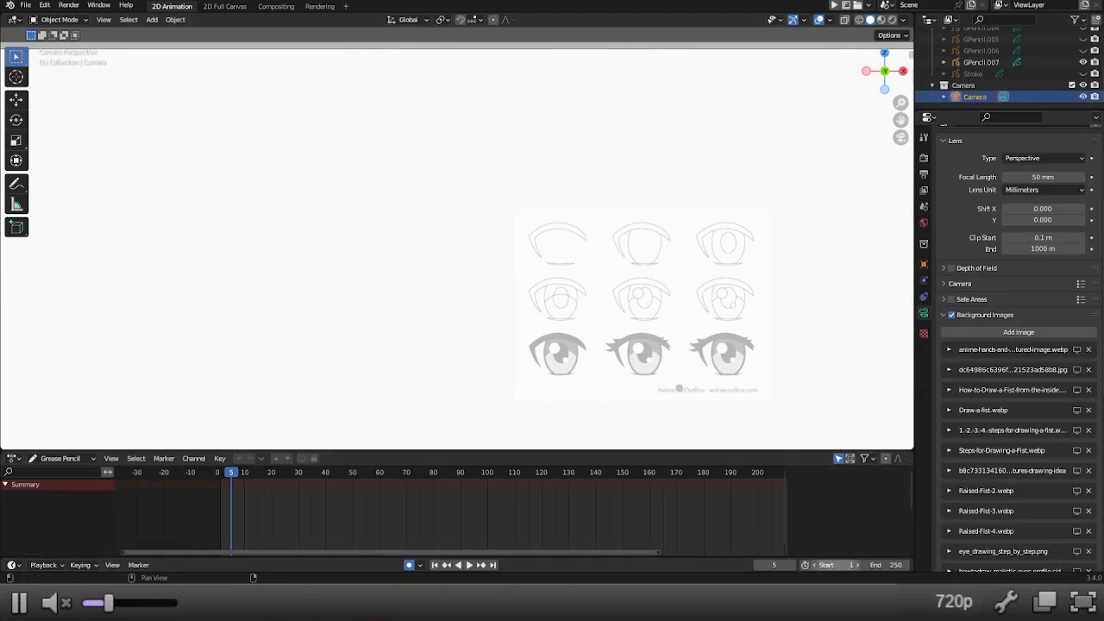
{"action": "scroll", "coordinate": [1018, 431], "scroll_direction": "down", "scroll_amount": 4}
{"action": "left_click", "coordinate": [1077, 474]}
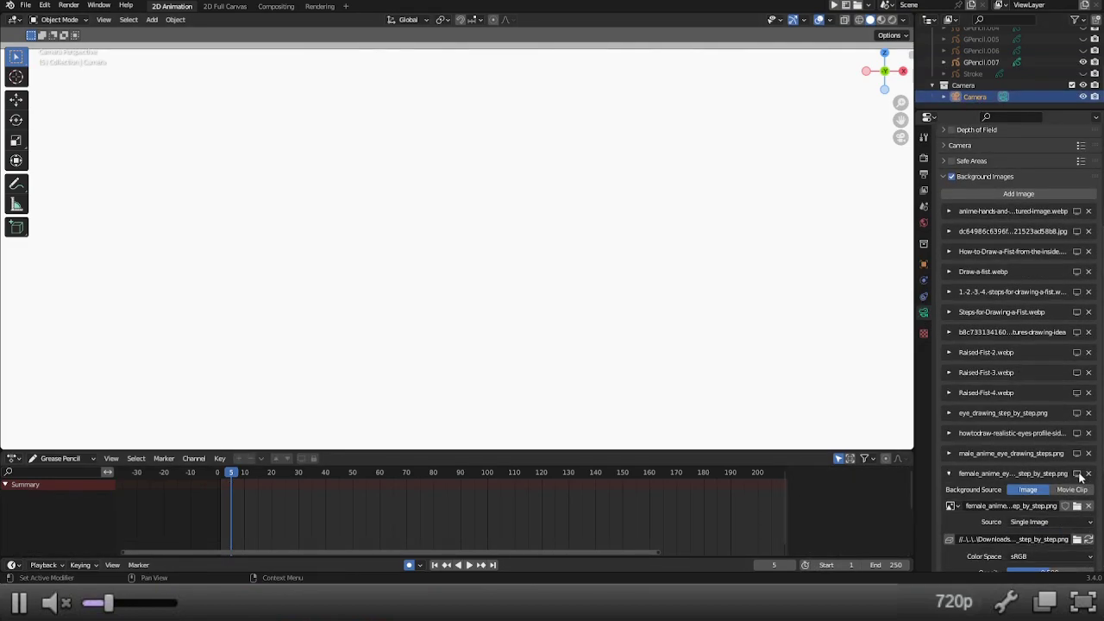
{"action": "left_click", "coordinate": [948, 474]}
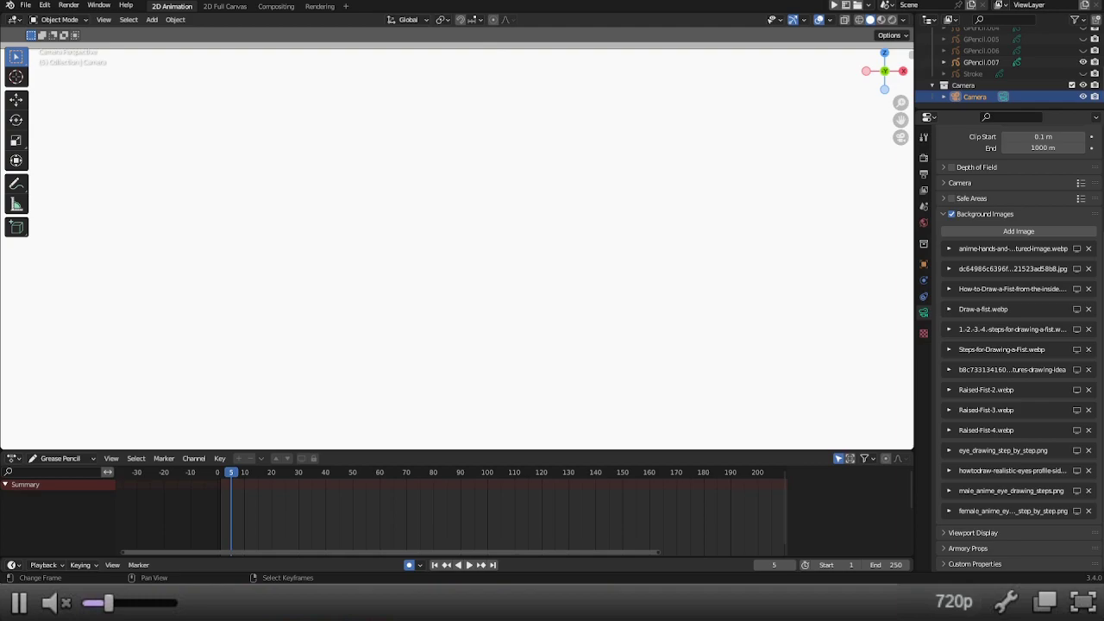
Step: Add 37-19-1024x576.webp as a camera background image with frame method Fit, scale 0.384 and offset X 0.195, Y 0.172
{"action": "scroll", "coordinate": [976, 376], "scroll_direction": "down", "scroll_amount": 3}
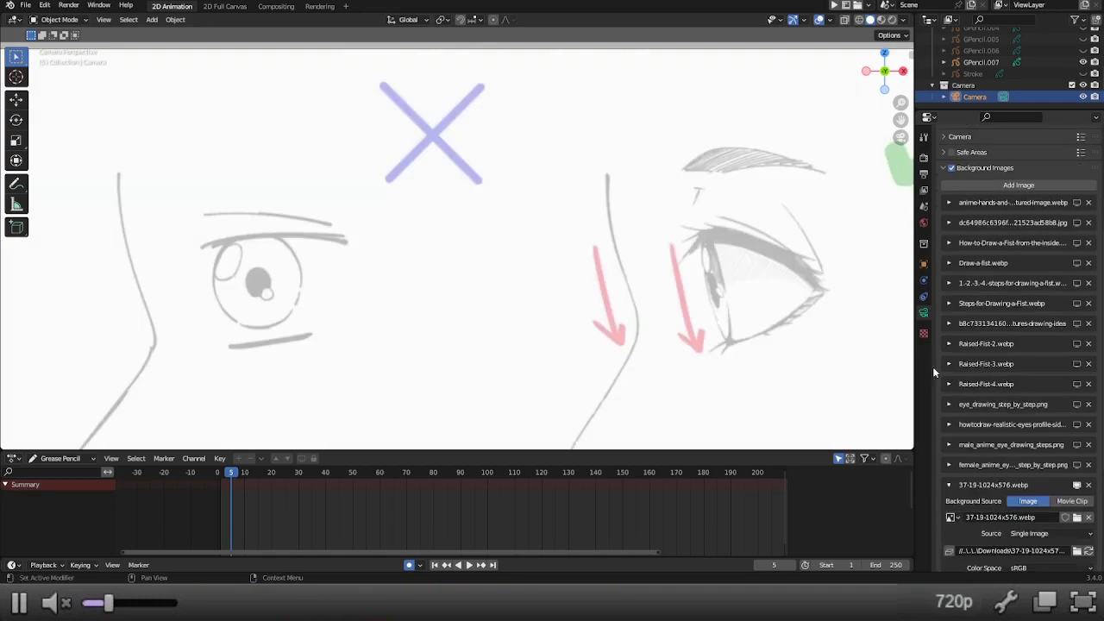
{"action": "scroll", "coordinate": [1051, 448], "scroll_direction": "down", "scroll_amount": 2}
{"action": "left_click", "coordinate": [1050, 471]}
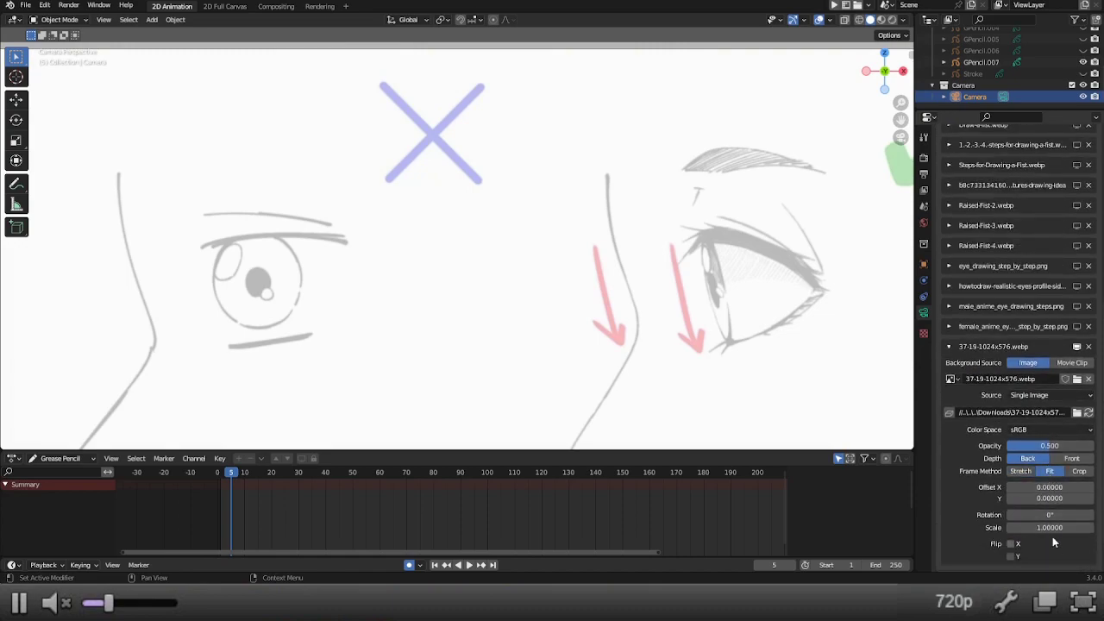
{"action": "left_click_drag", "start_coordinate": [1050, 527], "coordinate": [1001, 527]}
{"action": "left_click_drag", "start_coordinate": [1050, 498], "coordinate": [1100, 486]}
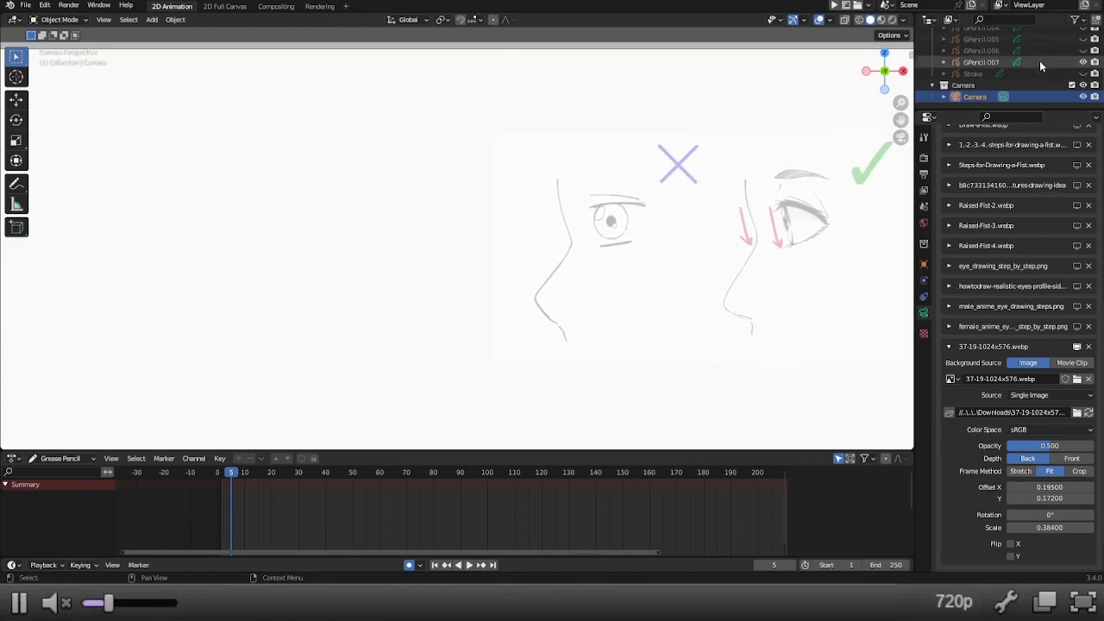
Step: Put GPencil.007 in Draw Mode and add a new layer for the side-profile eye sketch
{"action": "left_click", "coordinate": [980, 62]}
{"action": "key", "text": "ctrl+Tab"}
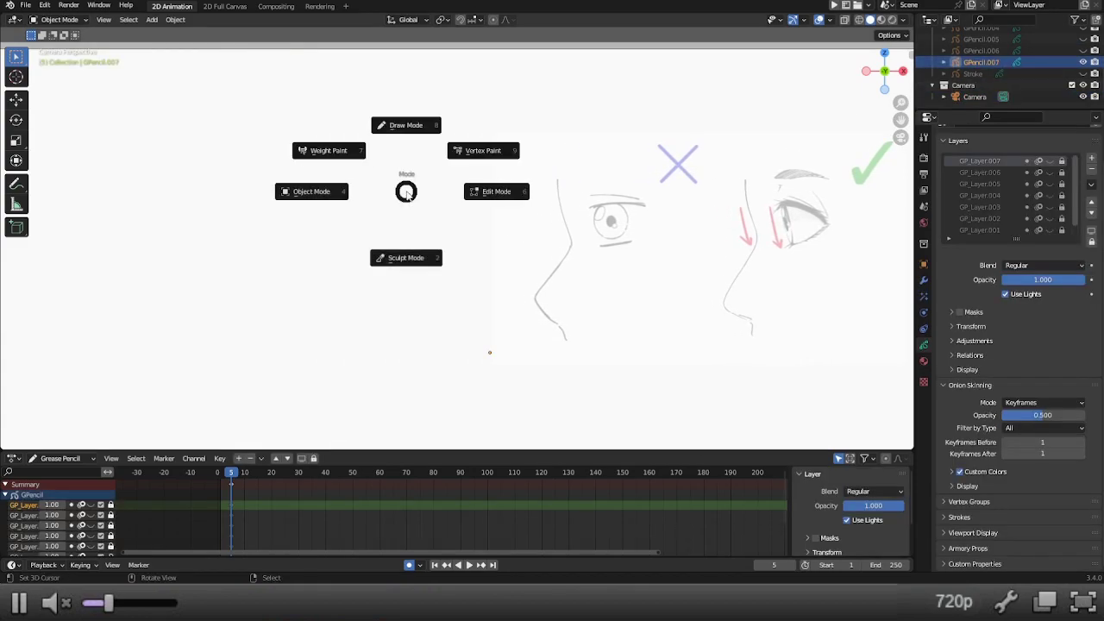
{"action": "left_click", "coordinate": [418, 128]}
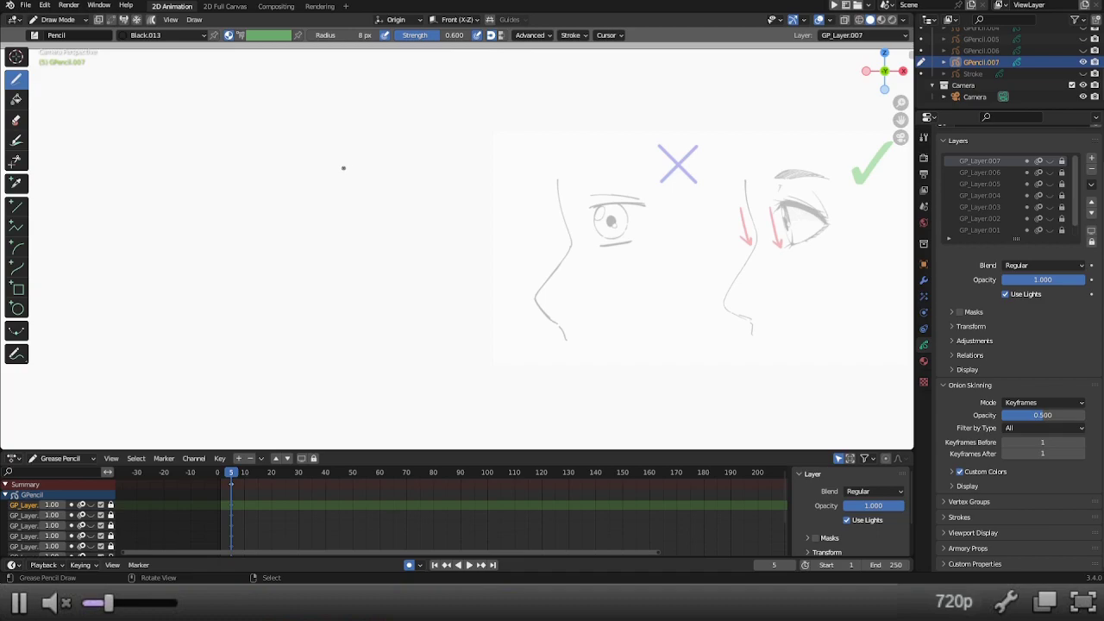
{"action": "left_click", "coordinate": [343, 167]}
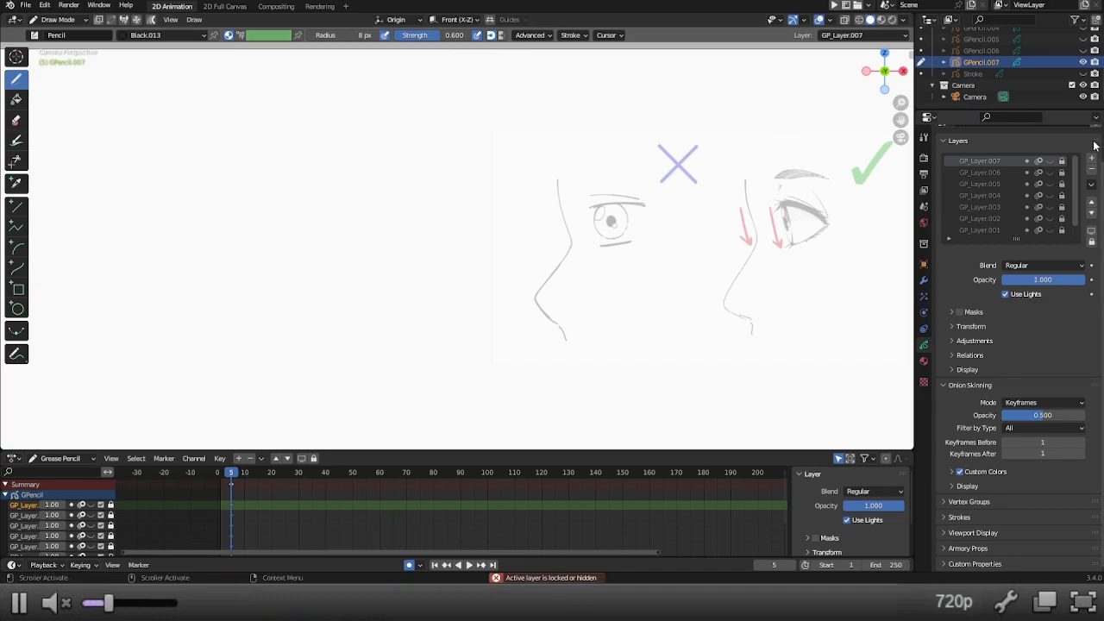
{"action": "left_click", "coordinate": [1093, 161]}
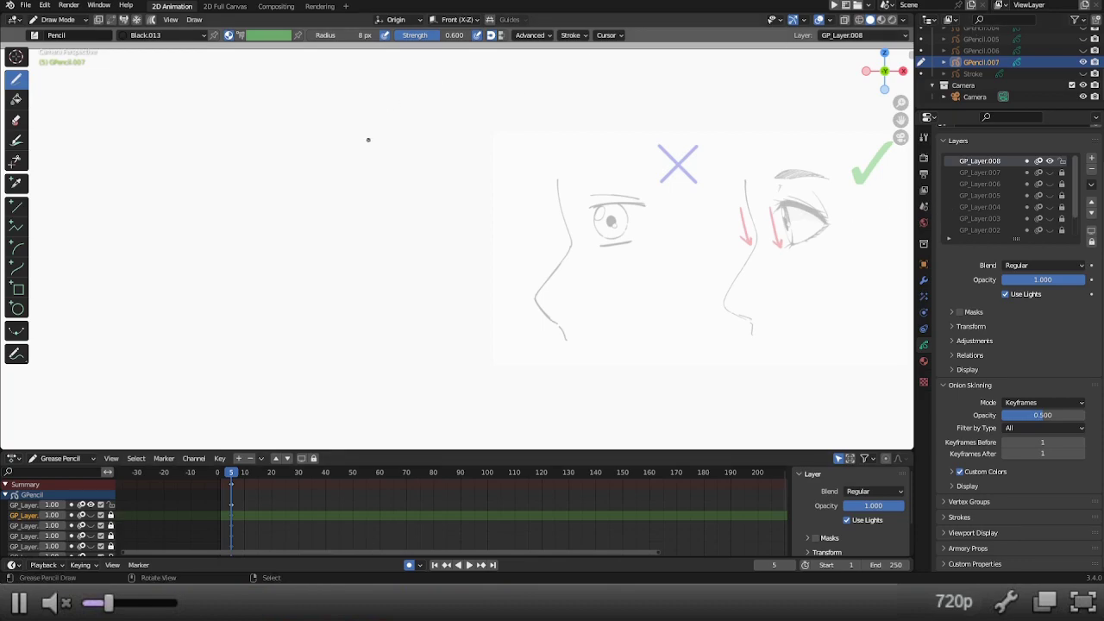
Step: Return to Object Mode and collapse the 37-19-1024x576.webp settings in the camera's background images
{"action": "key", "text": "ctrl+Tab"}
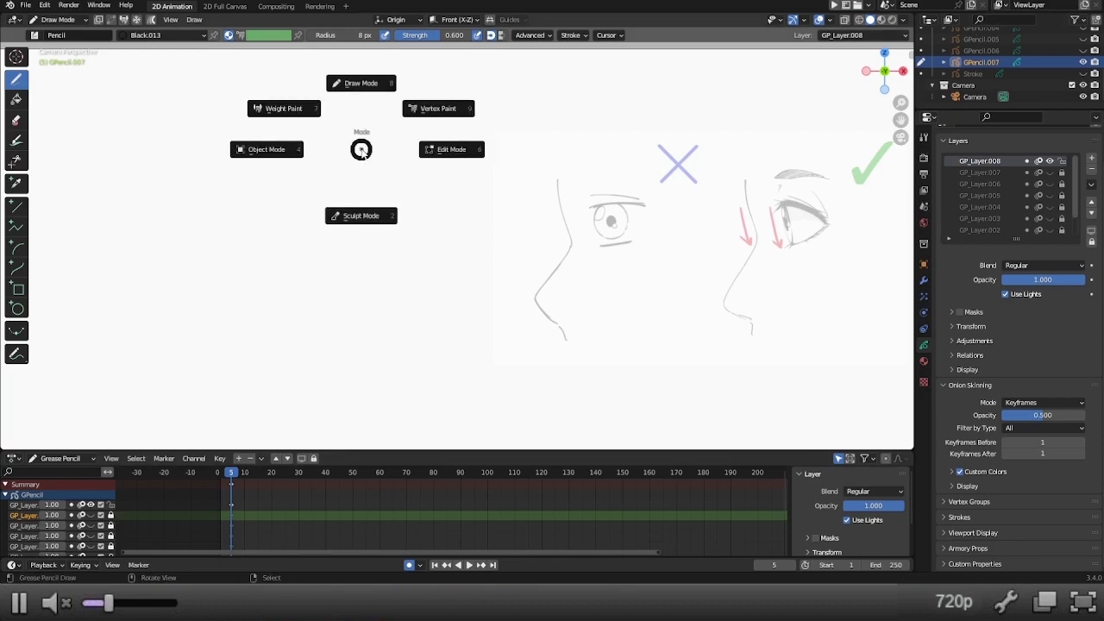
{"action": "left_click", "coordinate": [298, 150]}
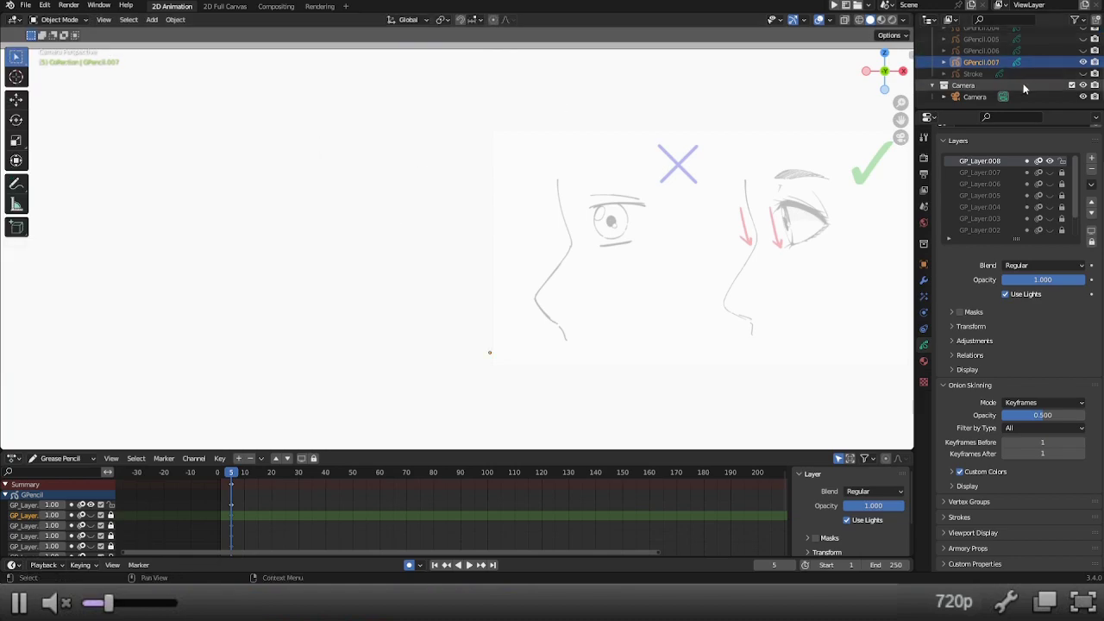
{"action": "left_click", "coordinate": [975, 97]}
{"action": "scroll", "coordinate": [979, 496], "scroll_direction": "down", "scroll_amount": 5}
{"action": "scroll", "coordinate": [979, 496], "scroll_direction": "down", "scroll_amount": 2}
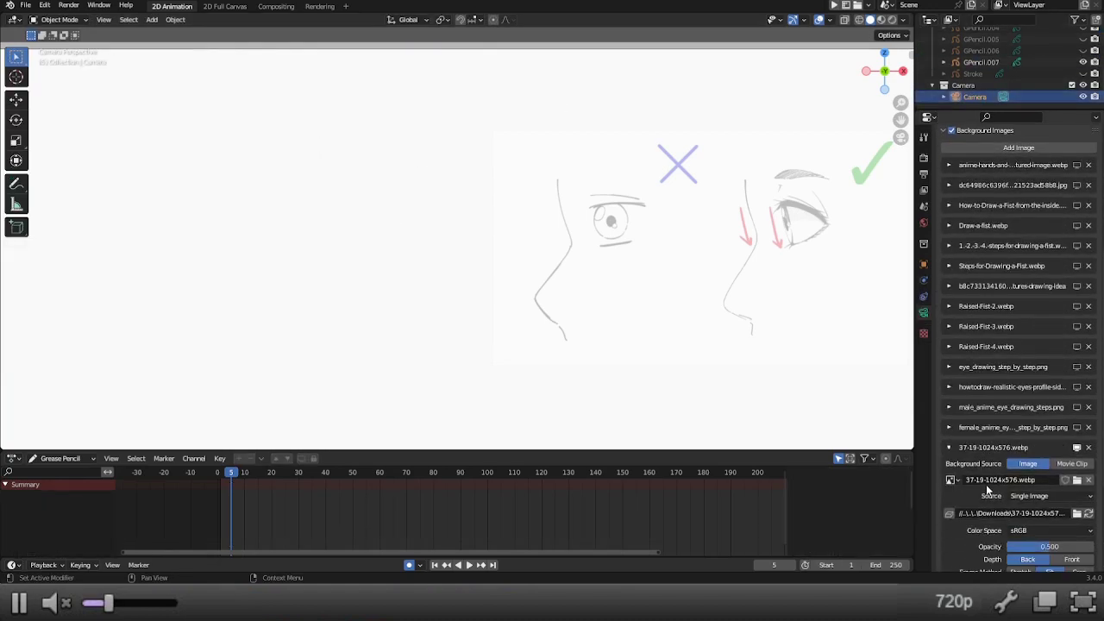
{"action": "left_click", "coordinate": [949, 448]}
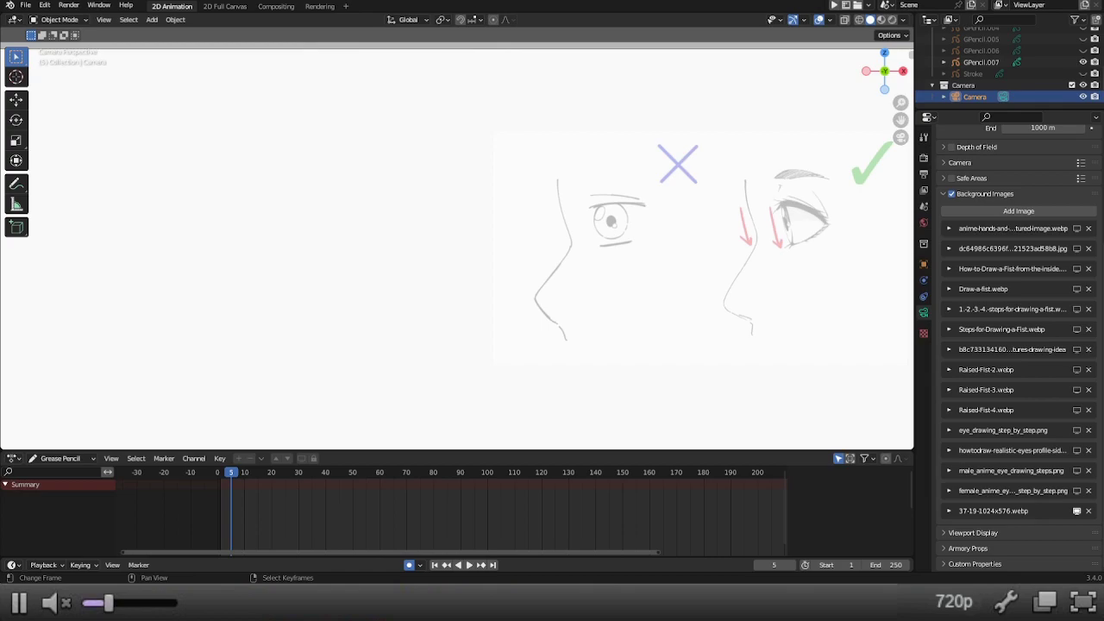
Step: Add eye-profile-part3.webp as a camera background image with frame method Fit, scale 0.273 and offset X 0.192, Y -0.127
{"action": "left_click_drag", "start_coordinate": [359, 566], "coordinate": [390, 276]}
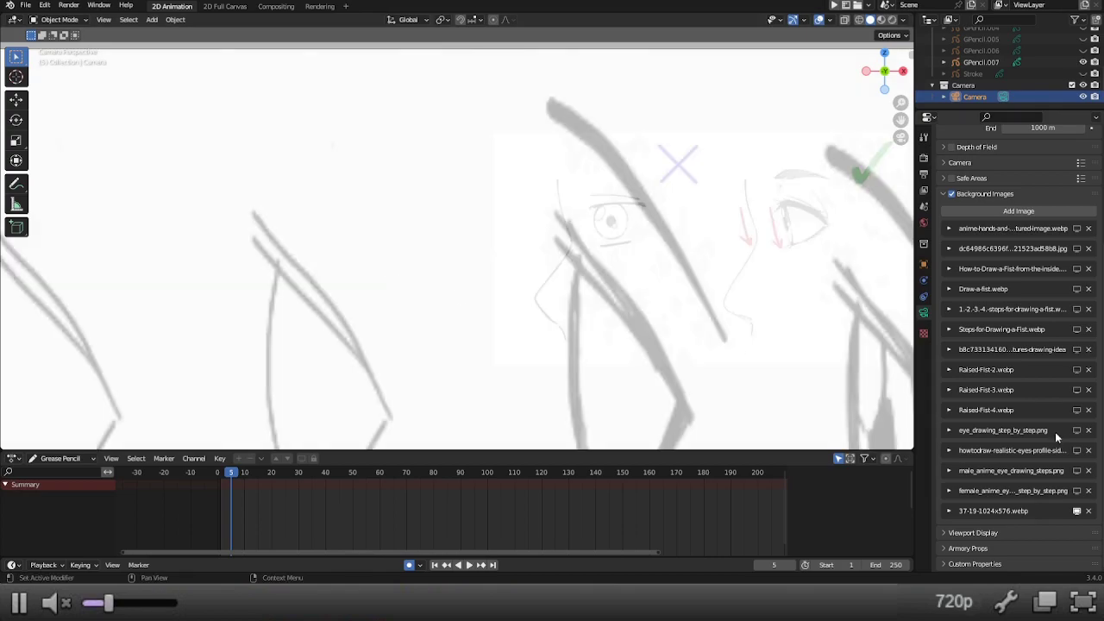
{"action": "scroll", "coordinate": [1021, 441], "scroll_direction": "down", "scroll_amount": 3}
{"action": "left_click", "coordinate": [1049, 471]}
{"action": "left_click_drag", "start_coordinate": [1050, 527], "coordinate": [992, 527]}
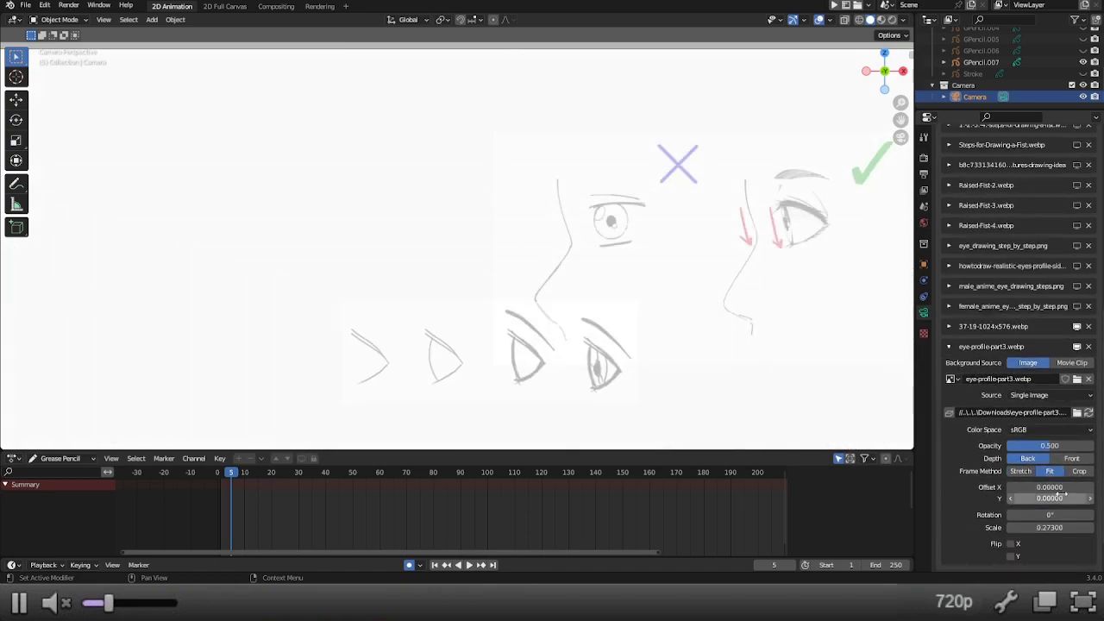
{"action": "left_click_drag", "start_coordinate": [1042, 488], "coordinate": [1007, 499]}
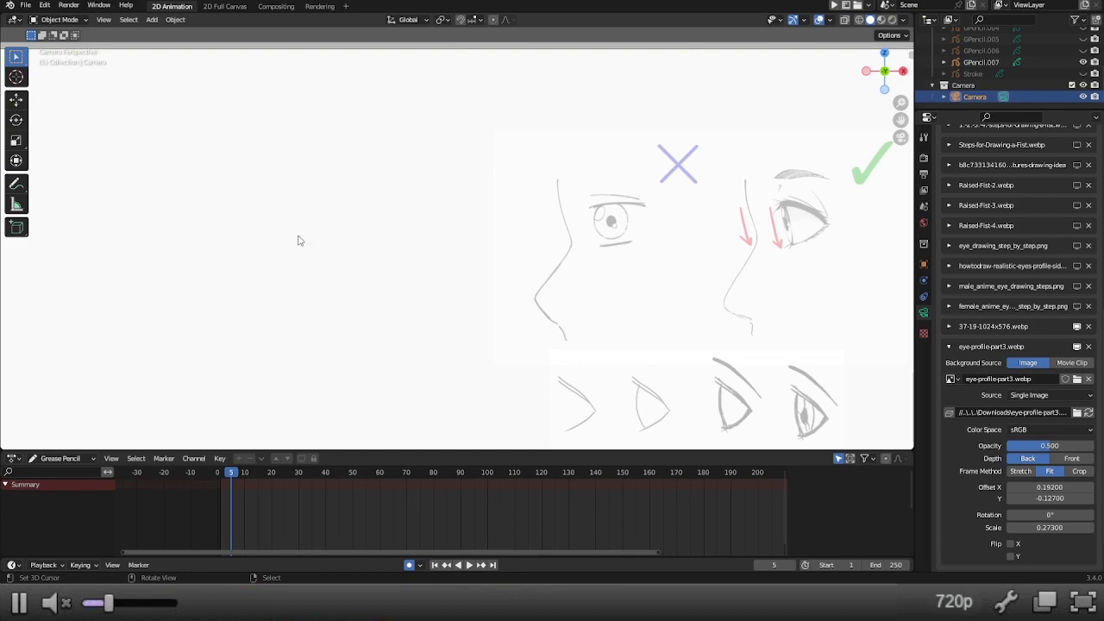
Step: Put GPencil.007 back in Draw Mode and set the Pencil radius to 20 px, undoing the first trial stroke
{"action": "left_click", "coordinate": [982, 62]}
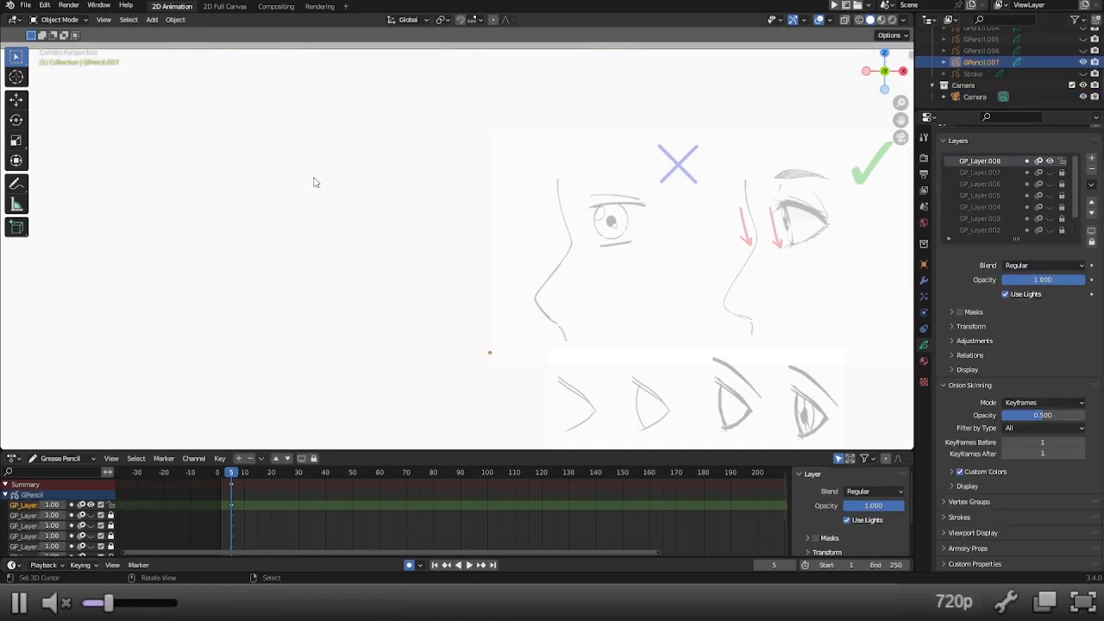
{"action": "key", "text": "ctrl+Tab"}
{"action": "left_click", "coordinate": [302, 121]}
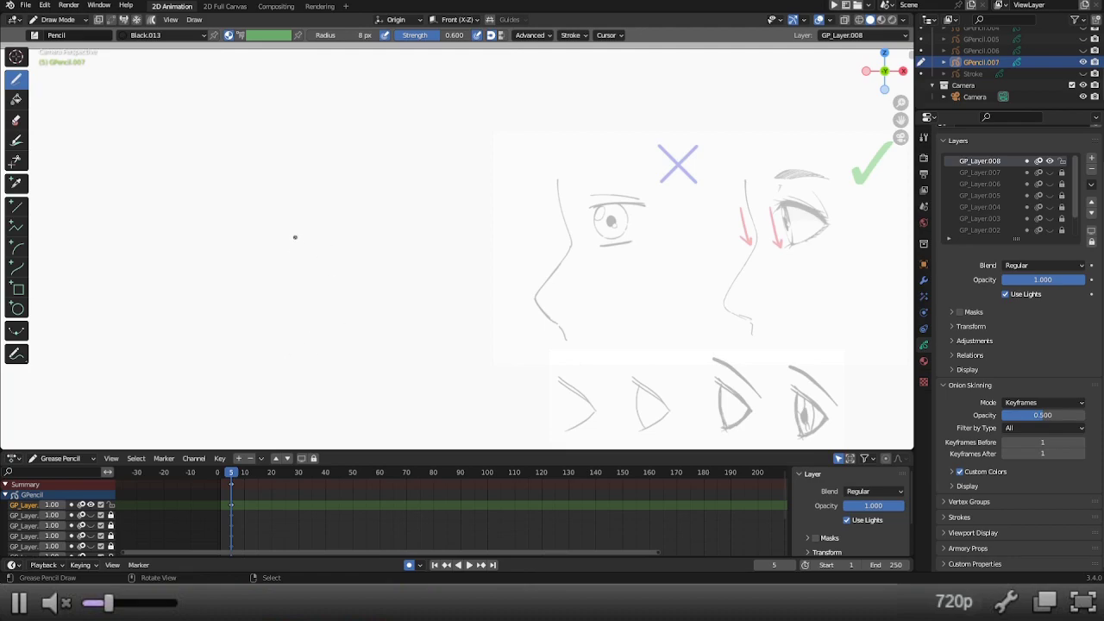
{"action": "left_click_drag", "start_coordinate": [280, 230], "coordinate": [313, 257]}
{"action": "key", "text": "ctrl+z"}
{"action": "key", "text": "f"}
{"action": "left_click", "coordinate": [324, 244]}
Step: Sketch the side-profile eye with a double upper eyelid line, a slanted lower lid and a curved front edge, redoing unsatisfactory strokes
{"action": "mouse_move", "coordinate": [256, 216]}
{"action": "left_mouse_down"}
{"action": "mouse_move", "coordinate": [311, 247]}
{"action": "mouse_move", "coordinate": [269, 278]}
{"action": "left_mouse_up"}
{"action": "left_click_drag", "start_coordinate": [303, 240], "coordinate": [263, 213]}
{"action": "key", "text": "ctrl+z"}
{"action": "left_click_drag", "start_coordinate": [261, 229], "coordinate": [270, 272]}
{"action": "key", "text": "ctrl+z"}
{"action": "key", "text": "ctrl+z"}
{"action": "mouse_move", "coordinate": [265, 221]}
{"action": "left_mouse_down"}
{"action": "mouse_move", "coordinate": [255, 258]}
{"action": "mouse_move", "coordinate": [269, 274]}
{"action": "left_mouse_up"}
{"action": "key", "text": "ctrl+z"}
{"action": "mouse_move", "coordinate": [263, 223]}
{"action": "left_mouse_down"}
{"action": "mouse_move", "coordinate": [256, 250]}
{"action": "mouse_move", "coordinate": [268, 271]}
{"action": "left_mouse_up"}
{"action": "key", "text": "ctrl+z"}
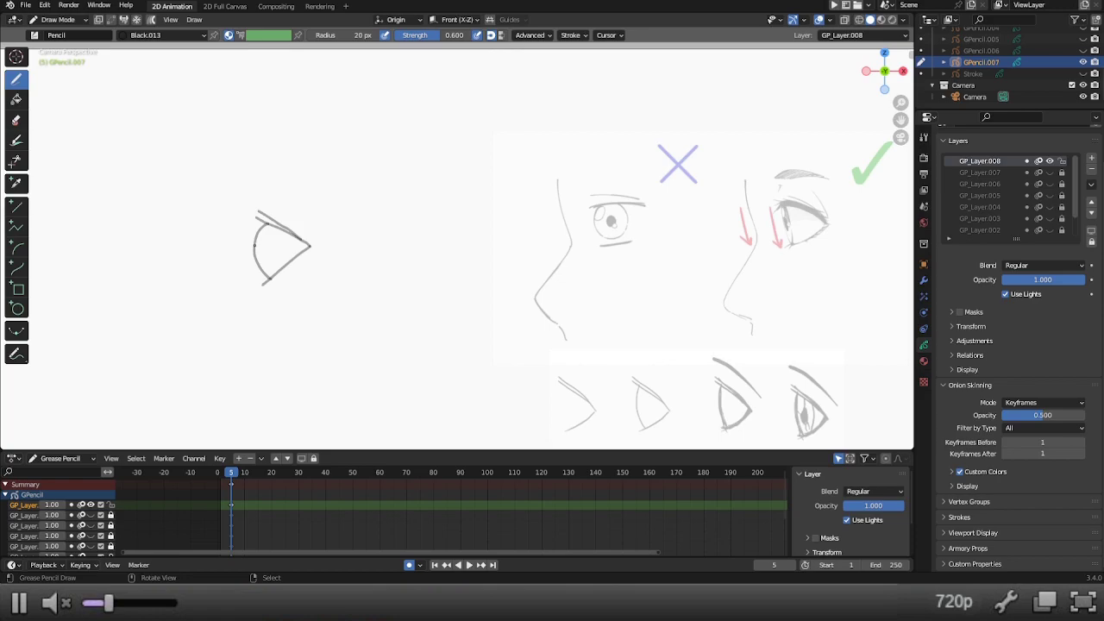
Step: Sketch an oval highlight near the upper front of the profile eye and a rounded pupil below it, undoing stray strokes
{"action": "left_click_drag", "start_coordinate": [274, 238], "coordinate": [270, 225]}
{"action": "left_click_drag", "start_coordinate": [271, 232], "coordinate": [279, 242], "text": "ctrl"}
{"action": "left_click_drag", "start_coordinate": [262, 249], "coordinate": [272, 263]}
{"action": "key", "text": "ctrl+z"}
{"action": "mouse_move", "coordinate": [268, 240]}
{"action": "left_mouse_down"}
{"action": "mouse_move", "coordinate": [261, 263]}
{"action": "mouse_move", "coordinate": [276, 239]}
{"action": "left_mouse_up"}
{"action": "key", "text": "ctrl+z"}
{"action": "scroll", "coordinate": [251, 248], "scroll_direction": "up", "scroll_amount": 3}
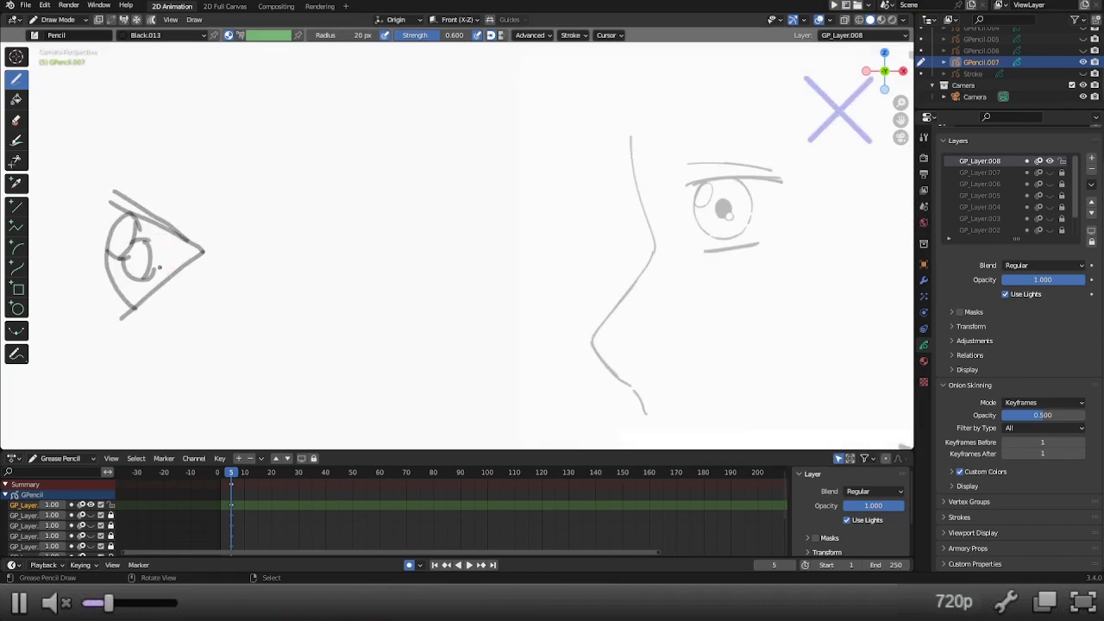
Step: Sketch a small round highlight beneath the pupil, against the slanted lower lid
{"action": "key", "text": "KP_Decimal"}
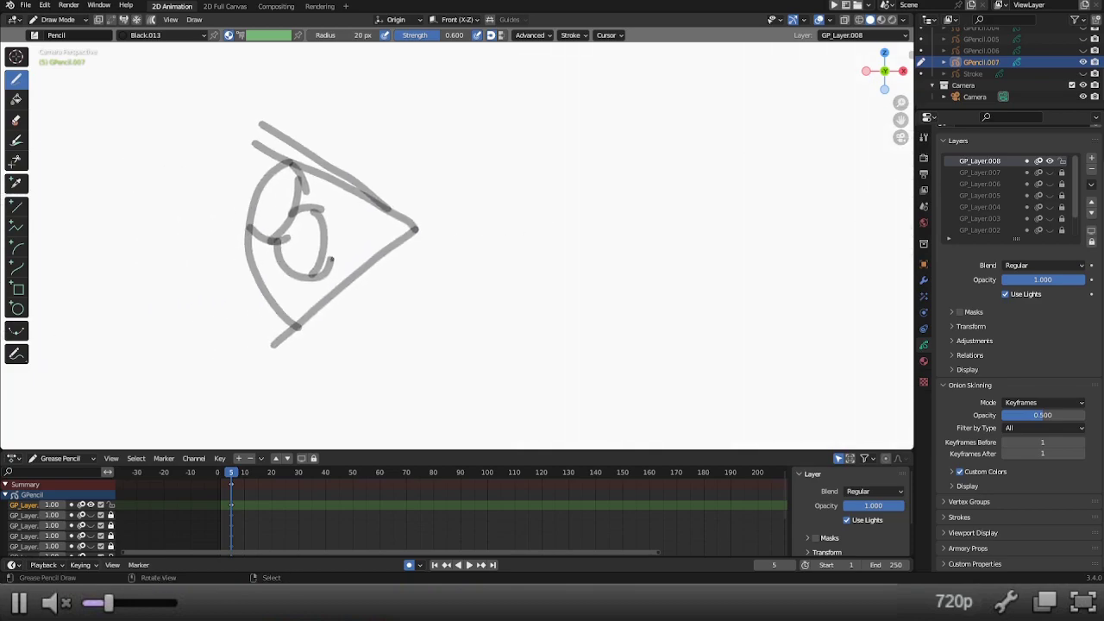
{"action": "scroll", "coordinate": [217, 267], "scroll_direction": "up", "scroll_amount": 3}
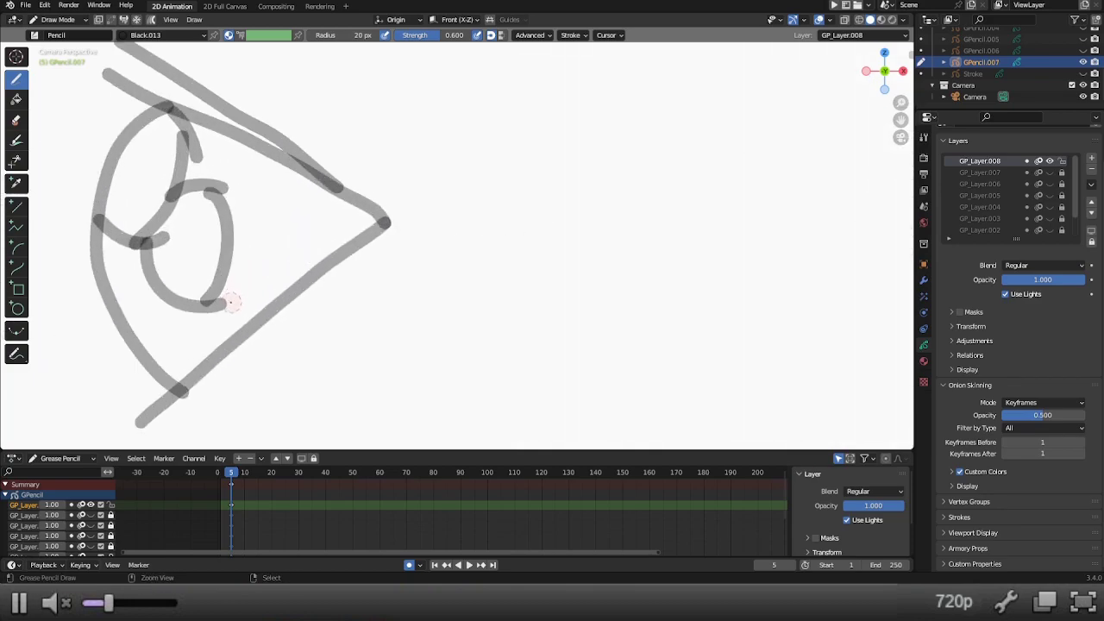
{"action": "scroll", "coordinate": [259, 293], "scroll_direction": "down", "scroll_amount": 5}
{"action": "scroll", "coordinate": [278, 282], "scroll_direction": "down", "scroll_amount": 5}
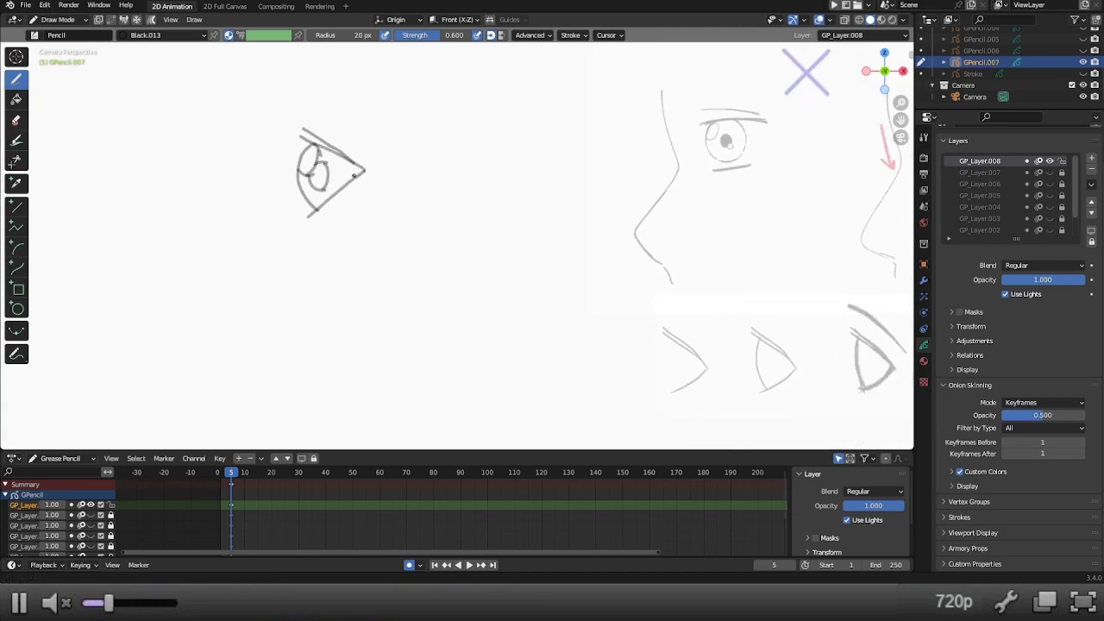
{"action": "left_click_drag", "start_coordinate": [342, 212], "coordinate": [347, 204]}
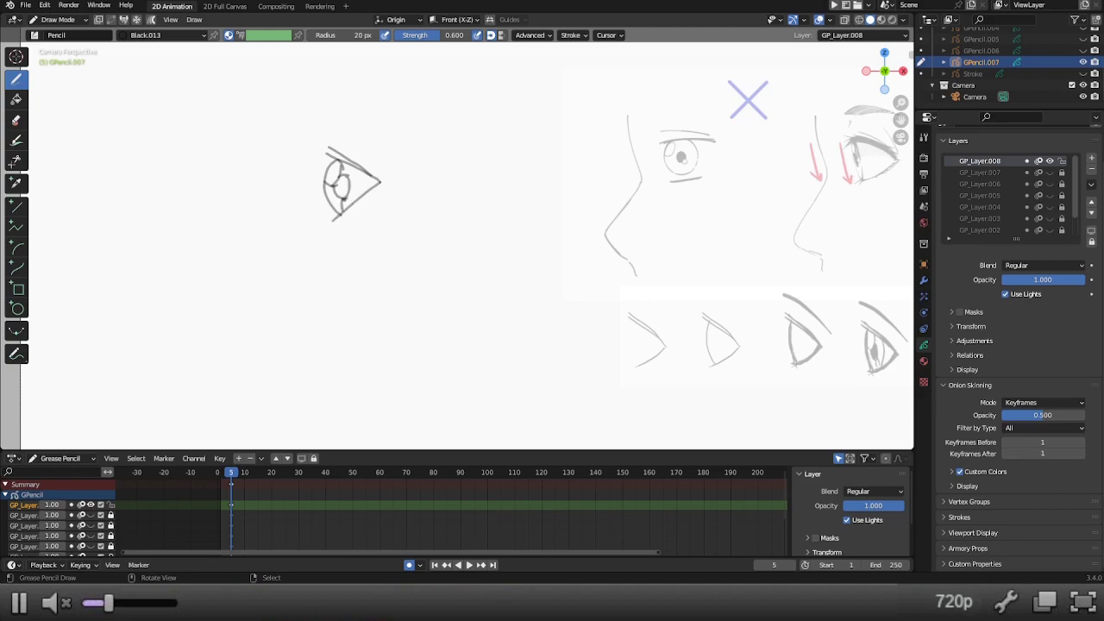
{"action": "left_click_drag", "start_coordinate": [342, 198], "coordinate": [345, 212]}
{"action": "left_click_drag", "start_coordinate": [346, 198], "coordinate": [354, 206]}
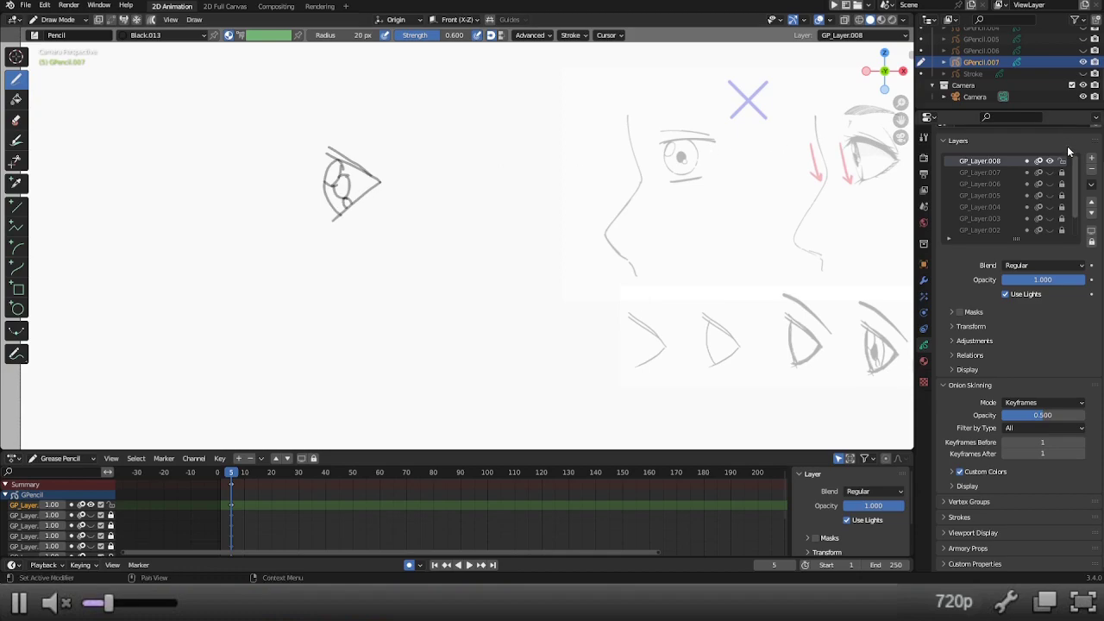
Step: Add a new layer above GP_Layer.008 and set the Pencil radius to 16 px, undoing a trial stroke along the upper lid
{"action": "left_click", "coordinate": [1091, 158]}
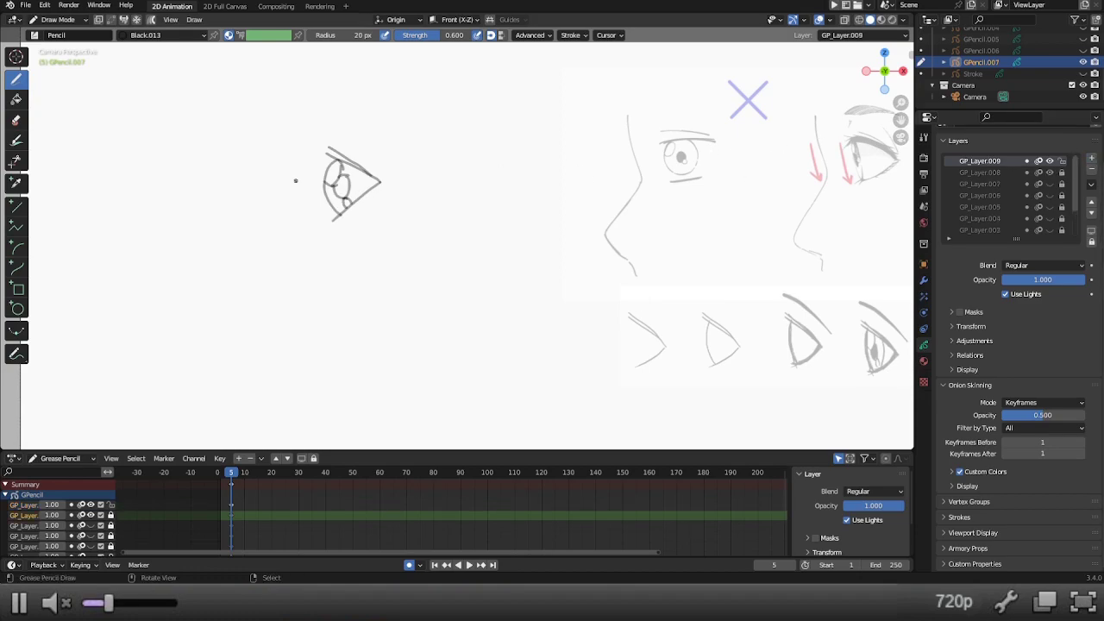
{"action": "scroll", "coordinate": [228, 173], "scroll_direction": "up", "scroll_amount": 2}
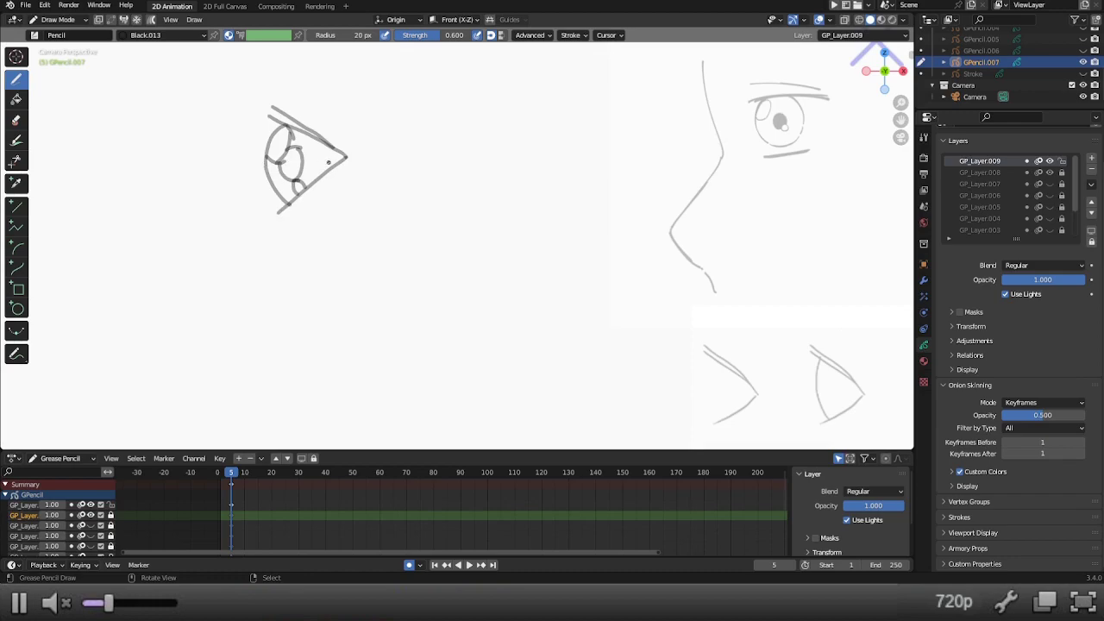
{"action": "key", "text": "f"}
{"action": "left_click", "coordinate": [331, 162]}
{"action": "mouse_move", "coordinate": [248, 141]}
{"action": "middle_mouse_down", "text": "shift"}
{"action": "mouse_move", "coordinate": [266, 159]}
{"action": "mouse_move", "coordinate": [275, 152]}
{"action": "middle_mouse_up", "text": "shift"}
{"action": "scroll", "coordinate": [266, 159], "scroll_direction": "up", "scroll_amount": 1}
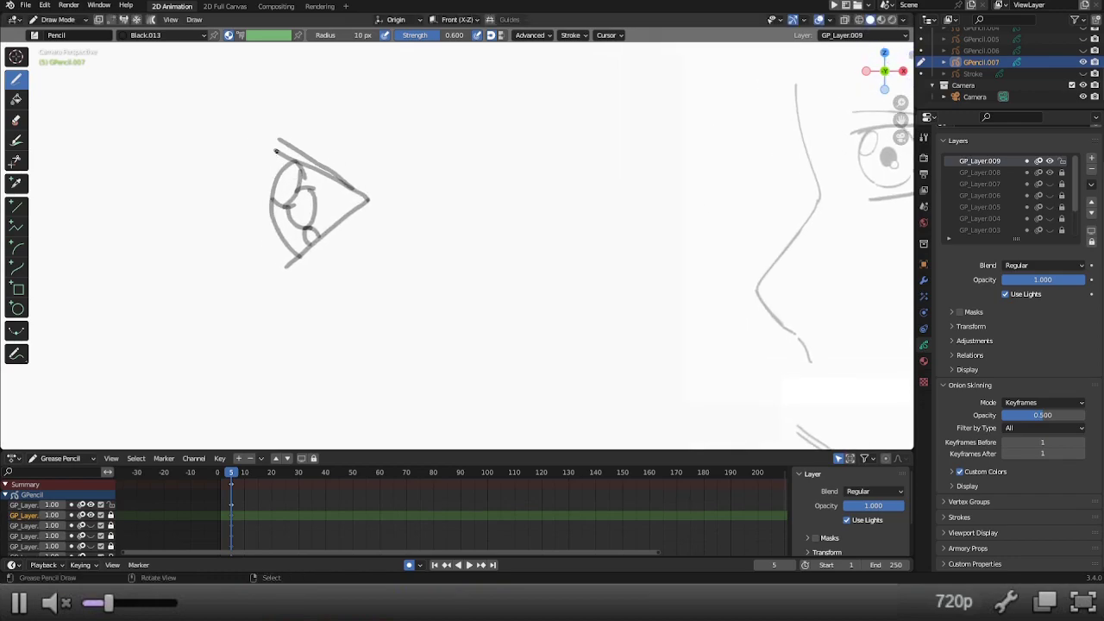
{"action": "left_click_drag", "start_coordinate": [274, 150], "coordinate": [282, 156]}
{"action": "key", "text": "ctrl+z"}
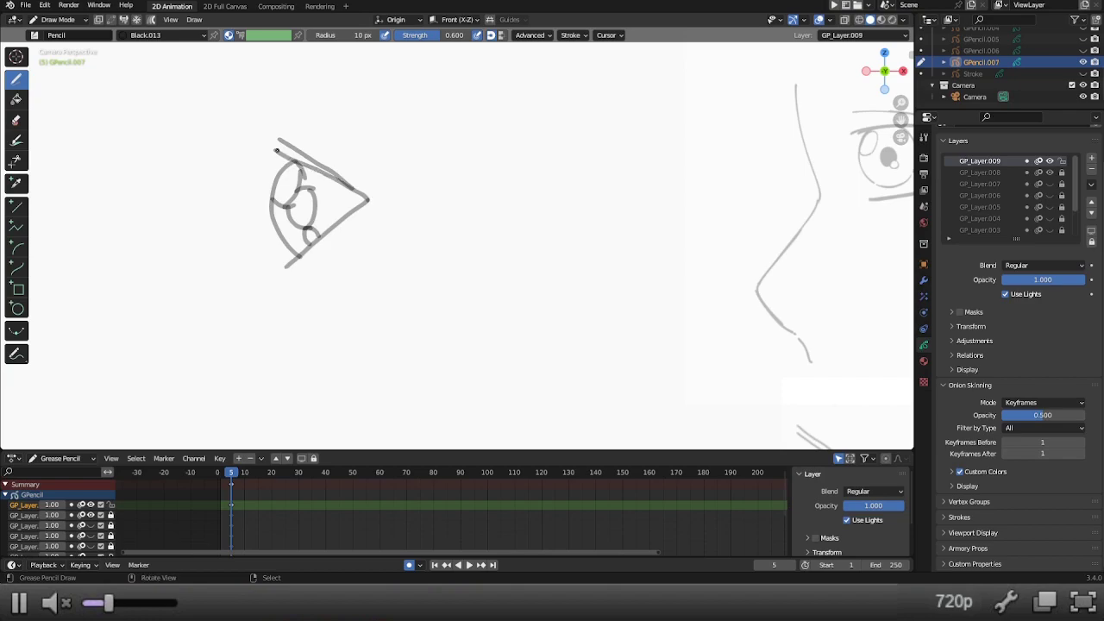
{"action": "key", "text": "f"}
{"action": "left_click", "coordinate": [277, 151]}
{"action": "key", "text": "f"}
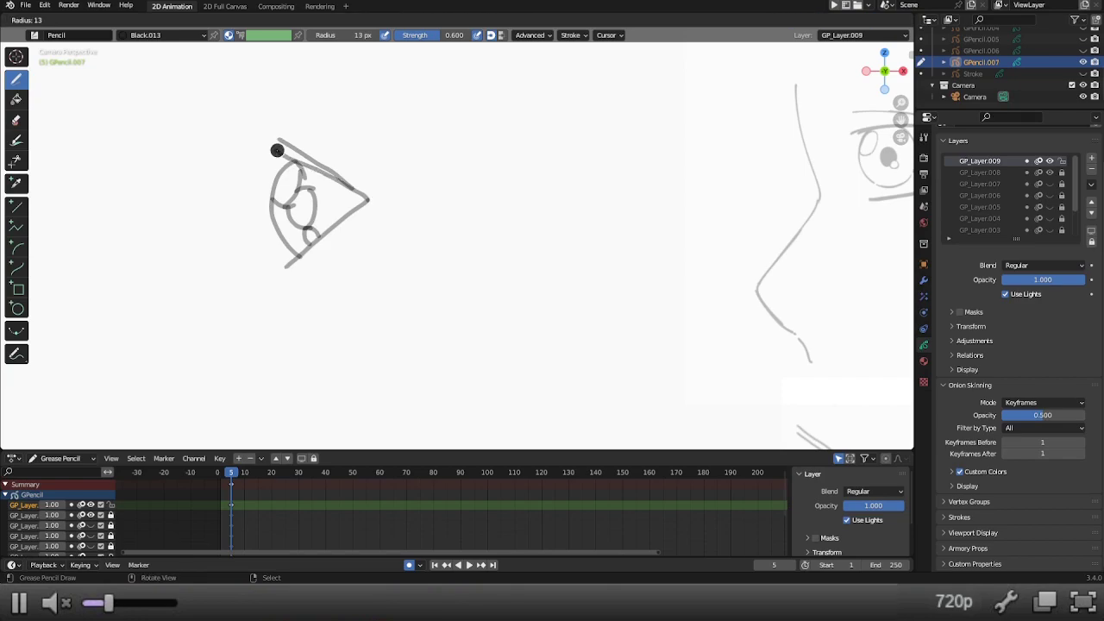
{"action": "left_click", "coordinate": [278, 152]}
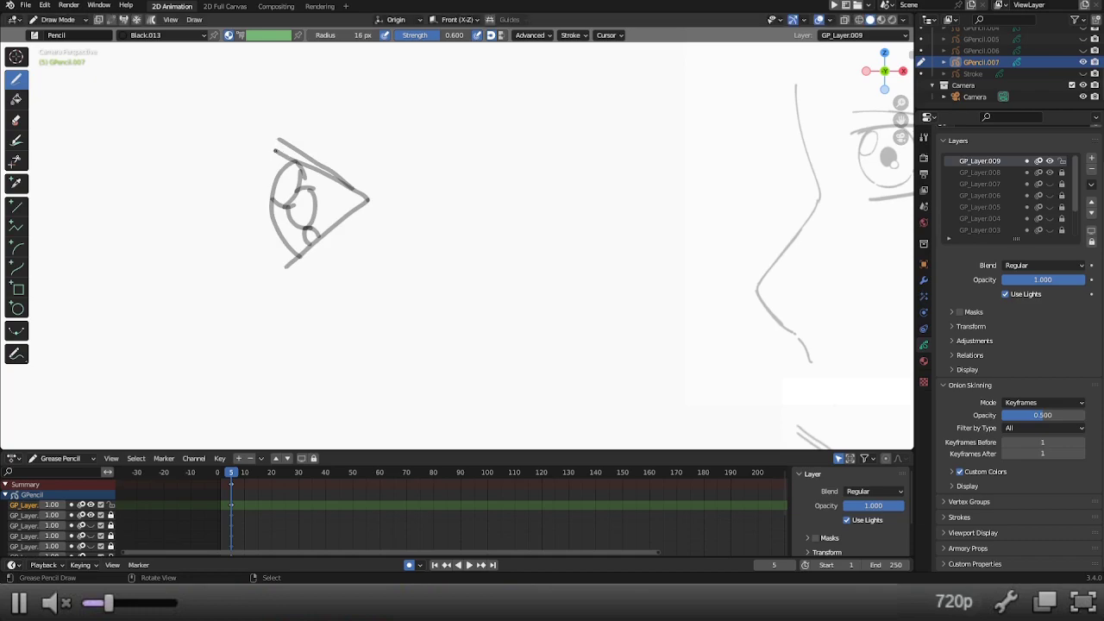
Step: Trace the double upper eyelid line, the slanted lower lid and the curved front edge over the rough sketch
{"action": "left_click_drag", "start_coordinate": [305, 166], "coordinate": [354, 190]}
{"action": "left_click_drag", "start_coordinate": [360, 204], "coordinate": [369, 198]}
{"action": "mouse_move", "coordinate": [275, 151]}
{"action": "left_mouse_down"}
{"action": "mouse_move", "coordinate": [368, 200]}
{"action": "mouse_move", "coordinate": [294, 261]}
{"action": "left_mouse_up"}
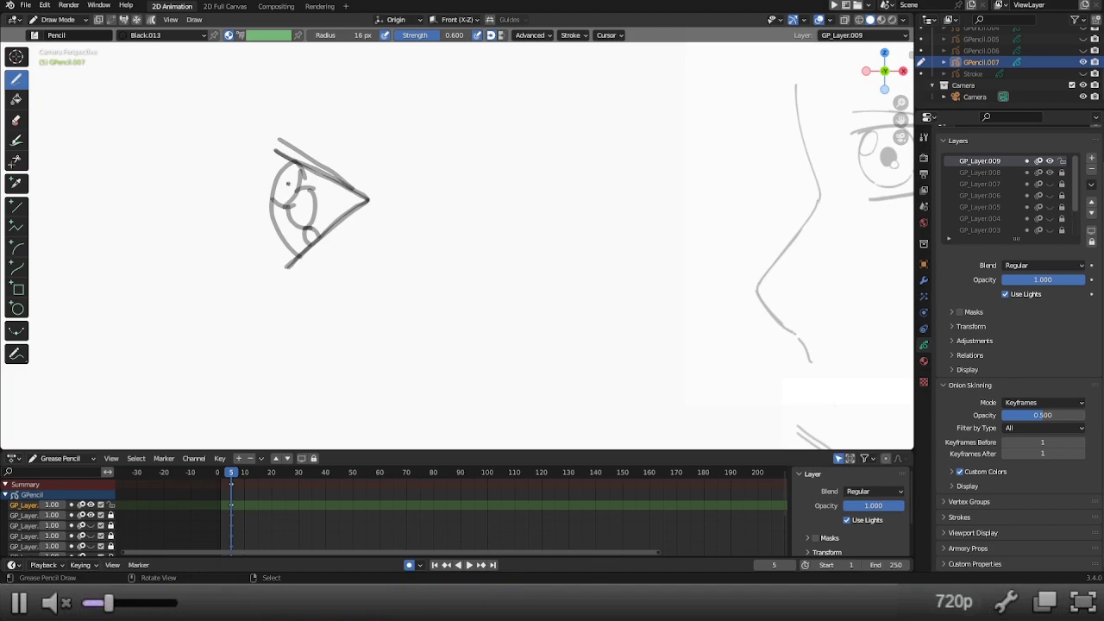
{"action": "left_click_drag", "start_coordinate": [280, 140], "coordinate": [353, 190]}
{"action": "mouse_move", "coordinate": [294, 162]}
{"action": "left_mouse_down"}
{"action": "mouse_move", "coordinate": [272, 208]}
{"action": "mouse_move", "coordinate": [294, 252]}
{"action": "left_mouse_up"}
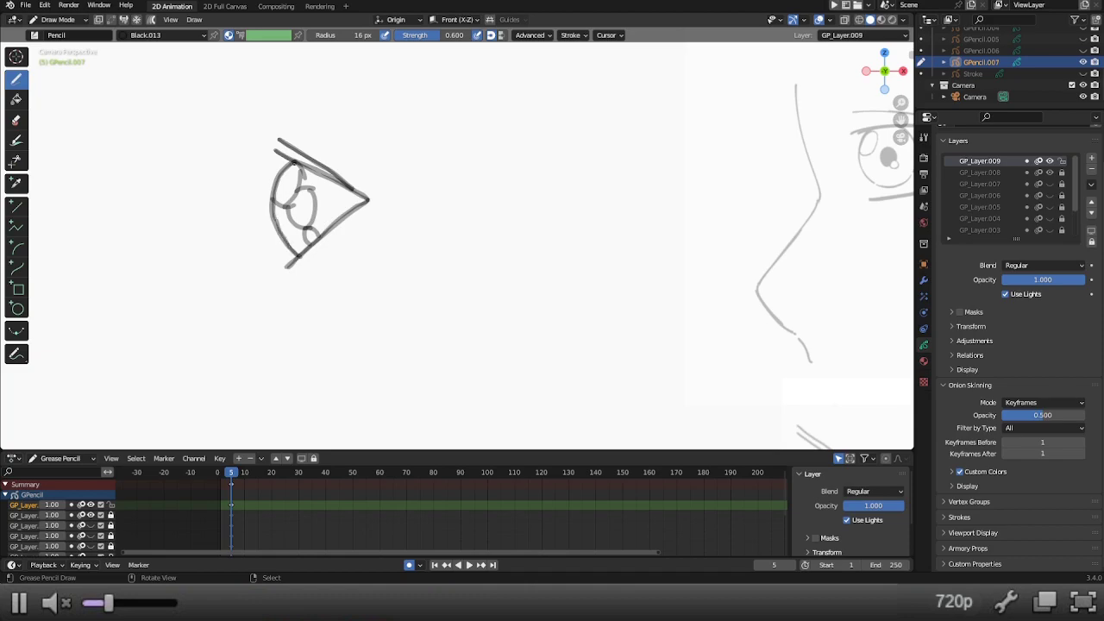
Step: Trace the pupil and both highlights, undoing poor strokes, and hide the rough sketch layer GP_Layer.008
{"action": "left_click_drag", "start_coordinate": [294, 160], "coordinate": [299, 192]}
{"action": "left_click_drag", "start_coordinate": [314, 239], "coordinate": [320, 232]}
{"action": "key", "text": "ctrl+z"}
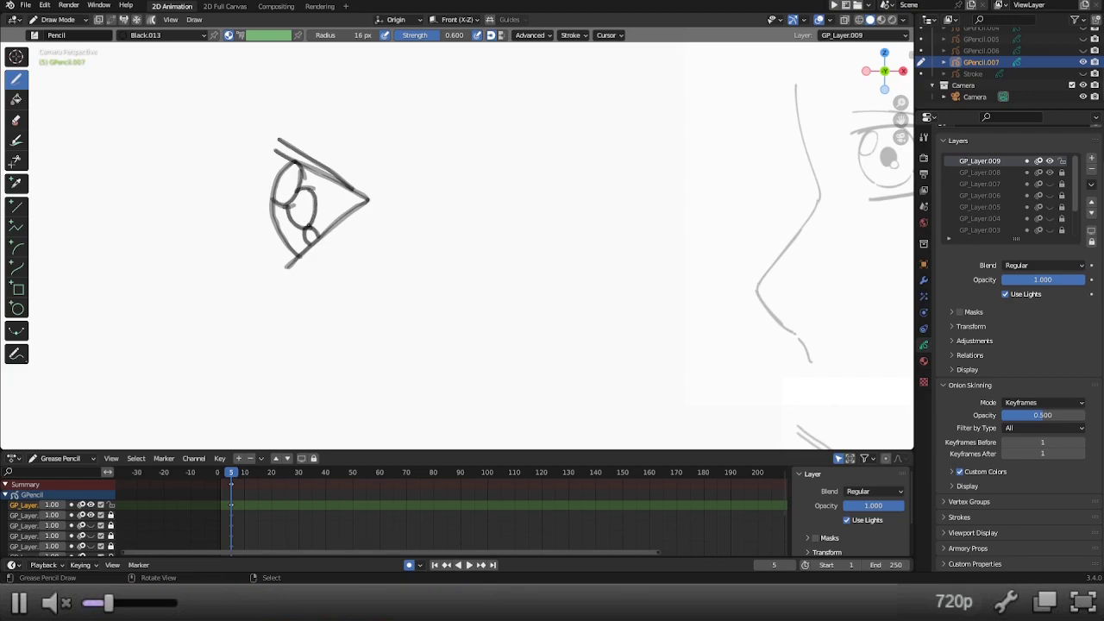
{"action": "key", "text": "ctrl+z"}
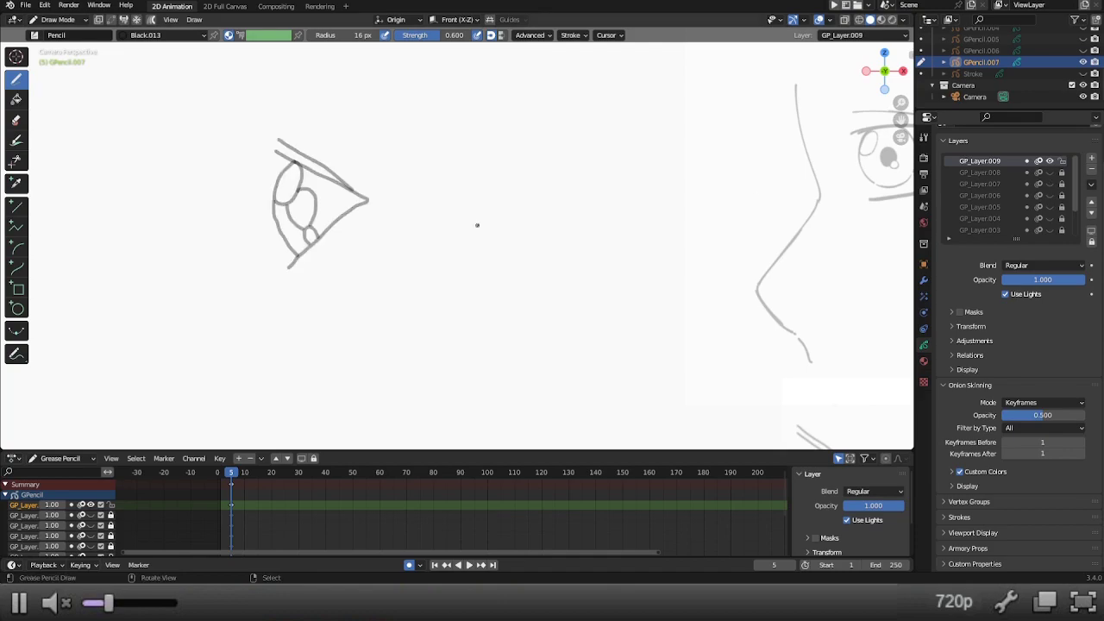
Step: Switch to Sculpt Mode and smooth the traced lines of the eye's front edge, pupil and lower lid with the 25 px brush
{"action": "key", "text": "ctrl+Tab"}
{"action": "left_click", "coordinate": [409, 263]}
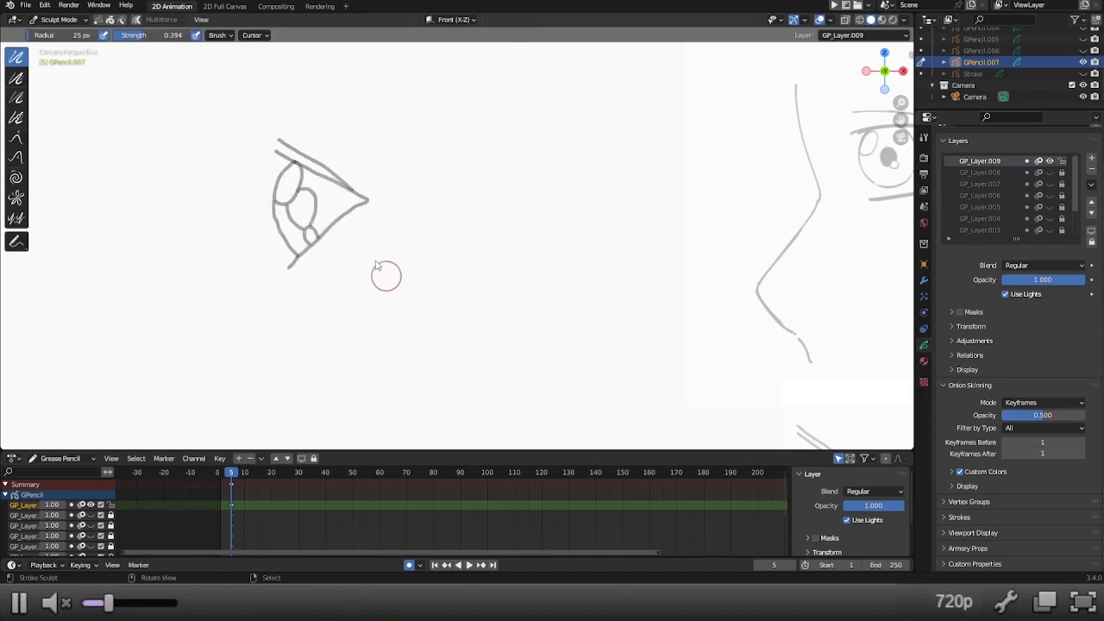
{"action": "mouse_move", "coordinate": [284, 185]}
{"action": "left_mouse_down"}
{"action": "mouse_move", "coordinate": [281, 239]}
{"action": "mouse_move", "coordinate": [290, 235]}
{"action": "left_mouse_up"}
{"action": "mouse_move", "coordinate": [318, 199]}
{"action": "left_mouse_down"}
{"action": "mouse_move", "coordinate": [289, 220]}
{"action": "mouse_move", "coordinate": [317, 190]}
{"action": "mouse_move", "coordinate": [306, 195]}
{"action": "left_mouse_up"}
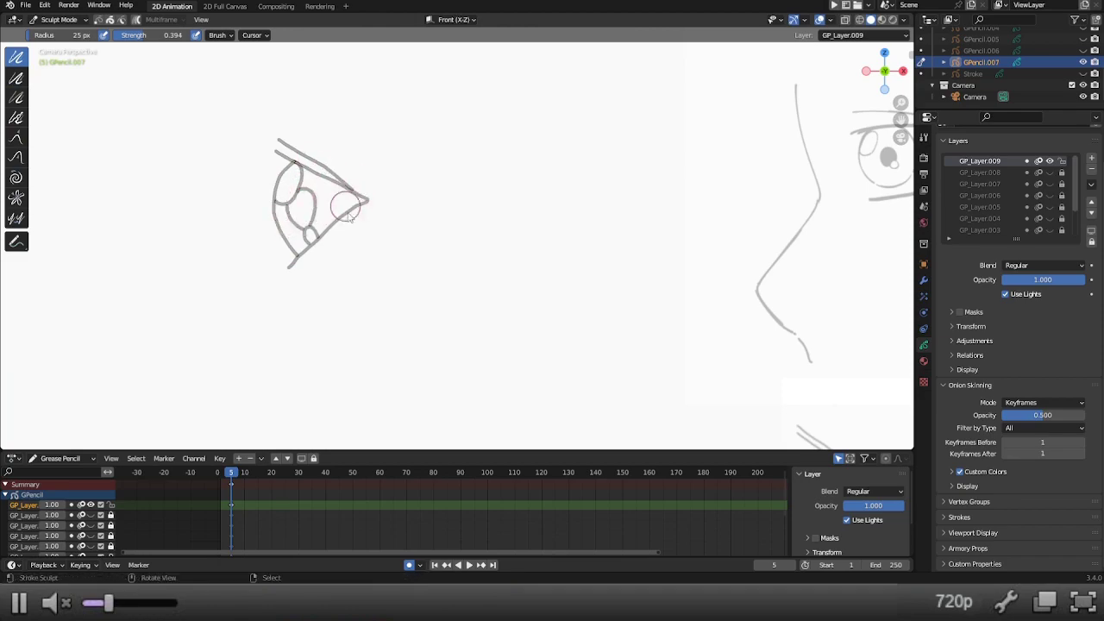
{"action": "left_click_drag", "start_coordinate": [290, 275], "coordinate": [307, 265]}
{"action": "scroll", "coordinate": [359, 256], "scroll_direction": "down", "scroll_amount": 3}
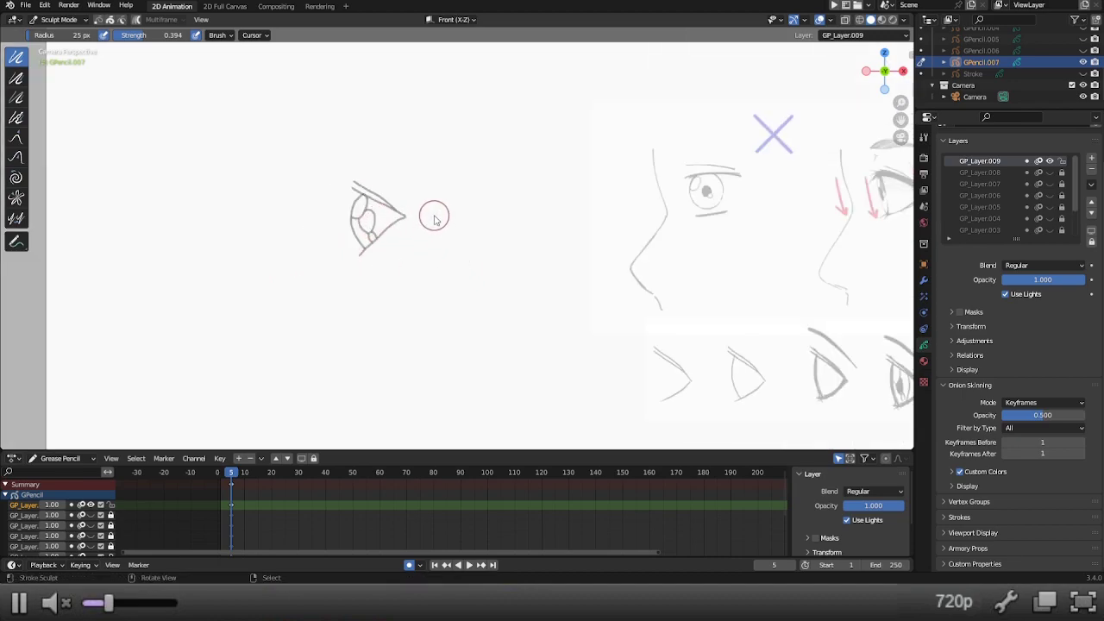
{"action": "scroll", "coordinate": [436, 221], "scroll_direction": "down", "scroll_amount": 2}
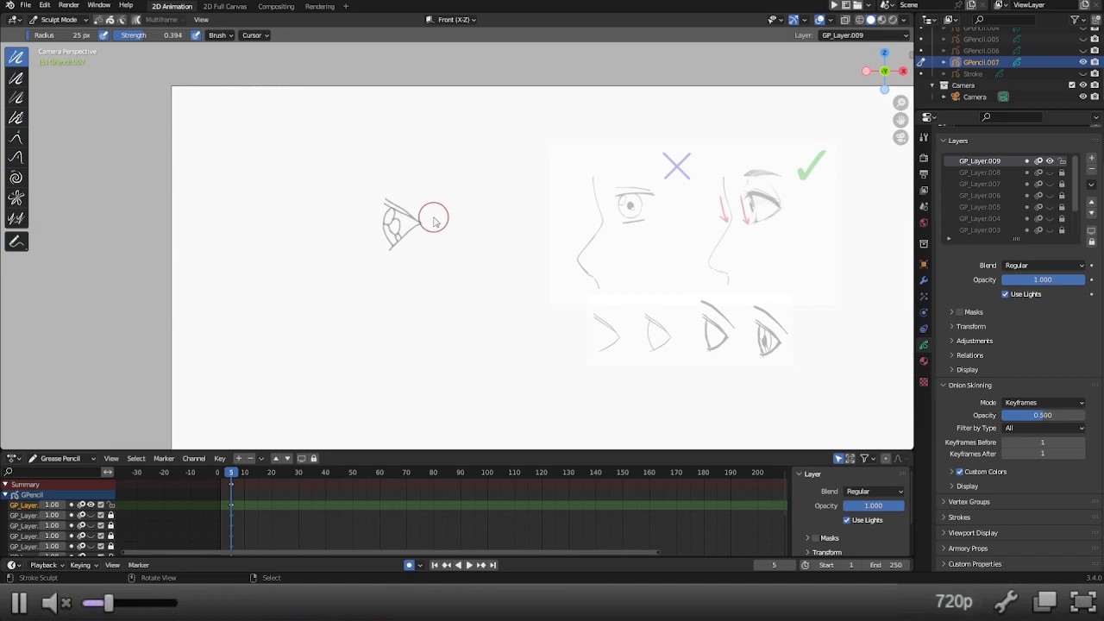
Step: Return to Draw Mode and draw a curved iris edge behind the pupil, from upper to lower lid, redoing the first stroke
{"action": "key", "text": "ctrl+Tab"}
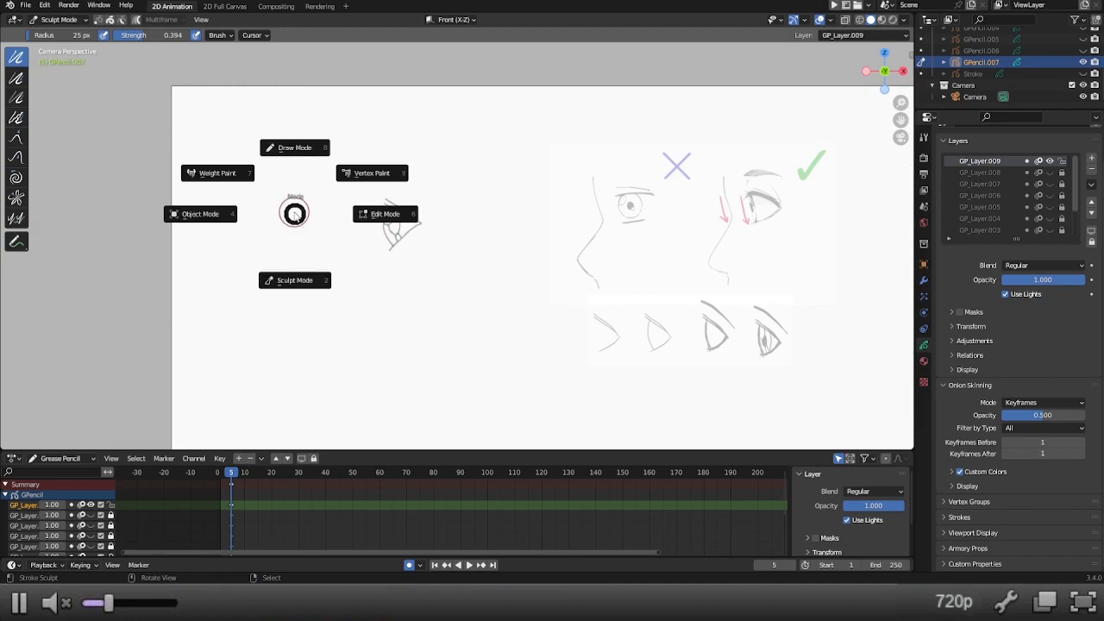
{"action": "left_click", "coordinate": [297, 168]}
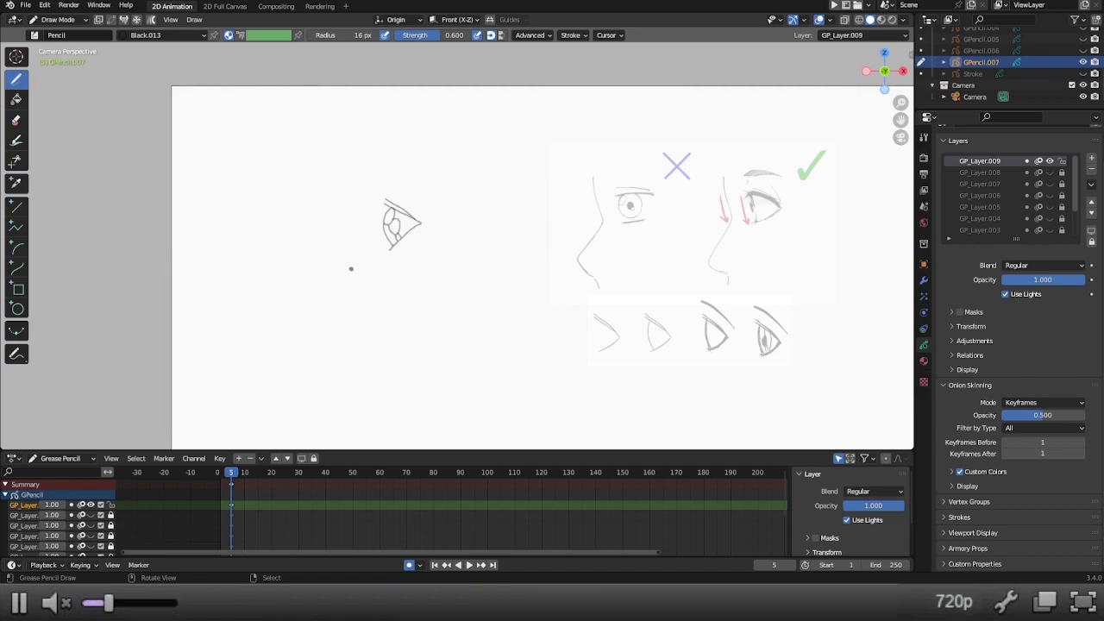
{"action": "scroll", "coordinate": [350, 264], "scroll_direction": "up", "scroll_amount": 4}
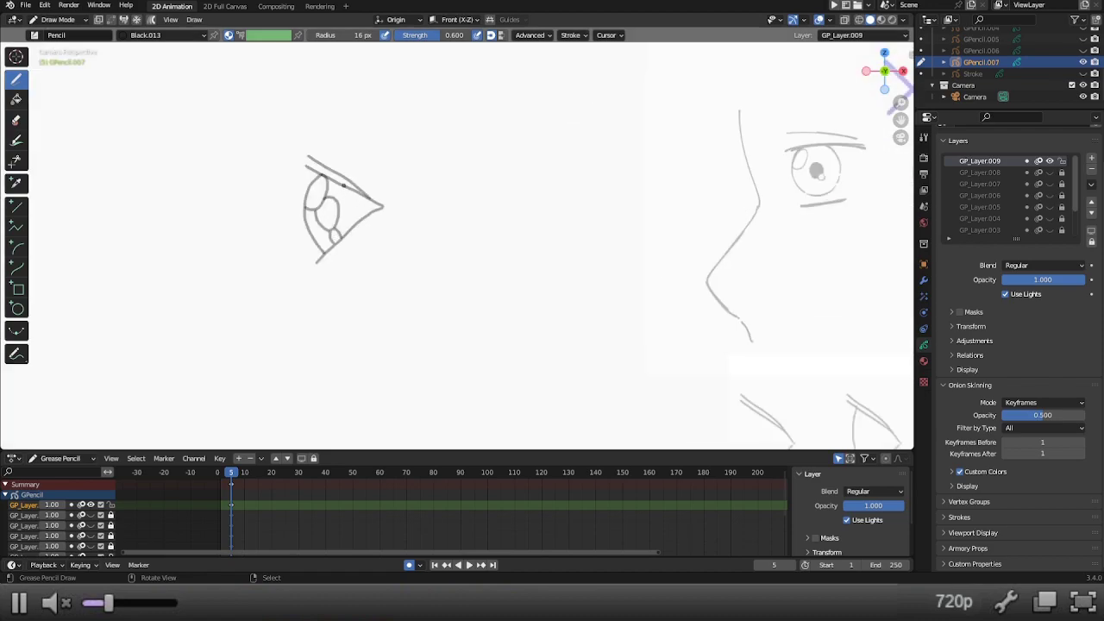
{"action": "scroll", "coordinate": [386, 251], "scroll_direction": "down", "scroll_amount": 2}
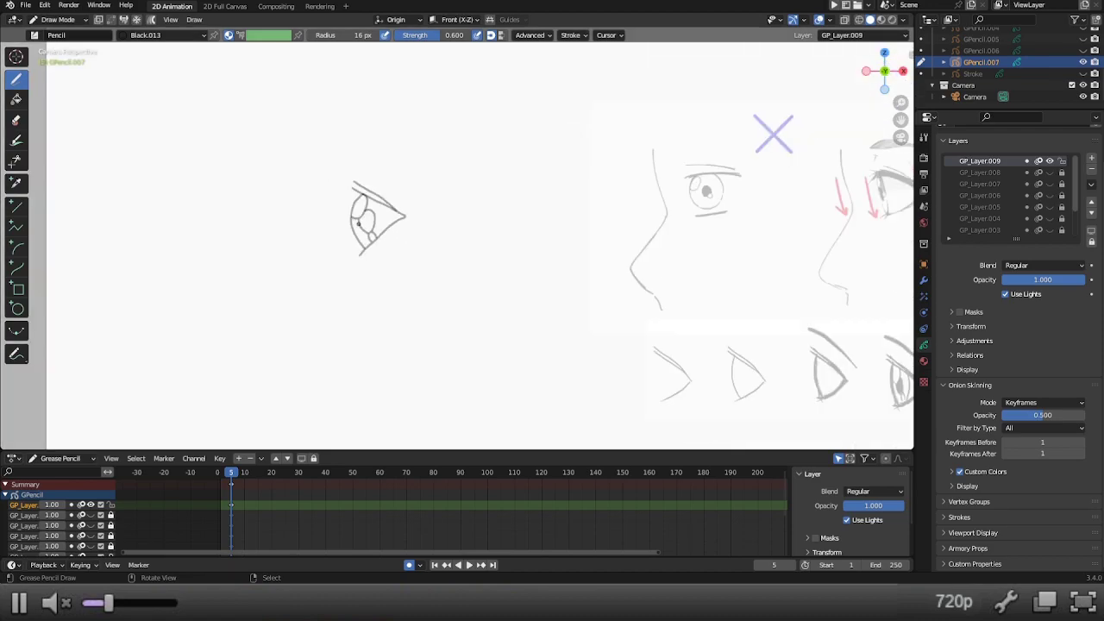
{"action": "left_click_drag", "start_coordinate": [384, 210], "coordinate": [385, 233]}
{"action": "key", "text": "ctrl+z"}
{"action": "left_click_drag", "start_coordinate": [382, 207], "coordinate": [384, 233]}
{"action": "scroll", "coordinate": [380, 214], "scroll_direction": "up", "scroll_amount": 2}
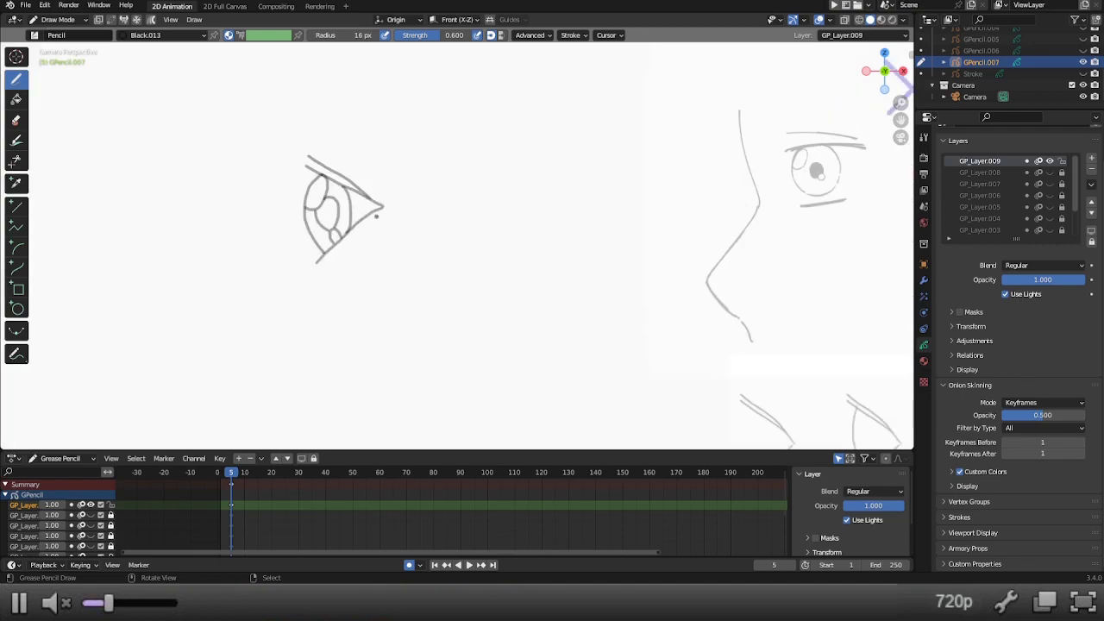
{"action": "scroll", "coordinate": [371, 216], "scroll_direction": "down", "scroll_amount": 3}
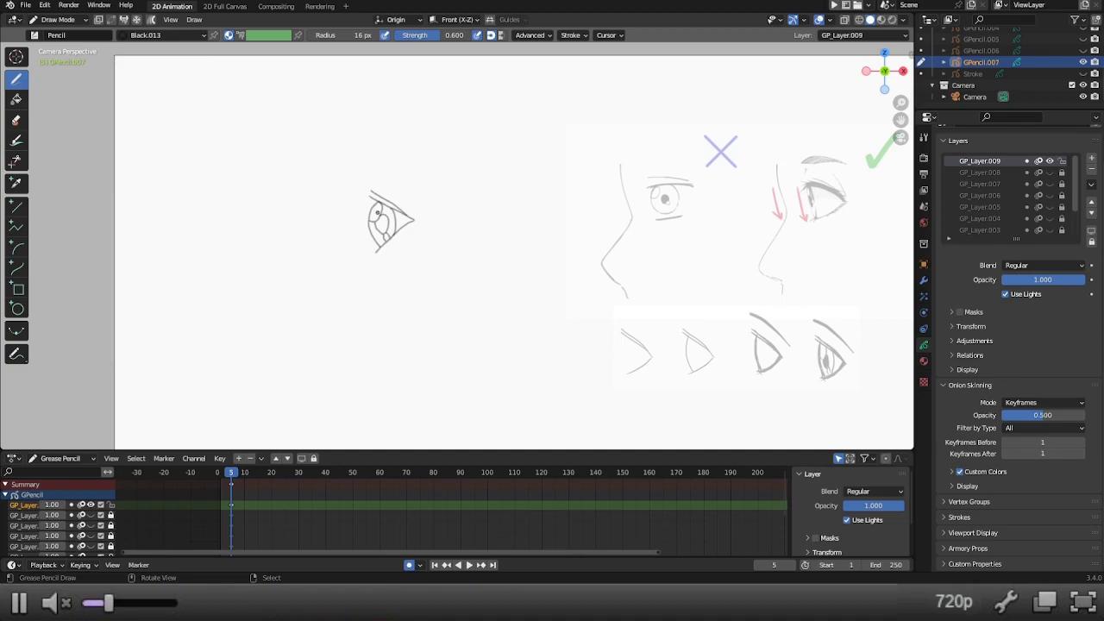
Step: Switch to Object Mode and hide the camera's background images 37-19-1024x576.webp and eye-profile-part3.webp
{"action": "key", "text": "ctrl+Tab"}
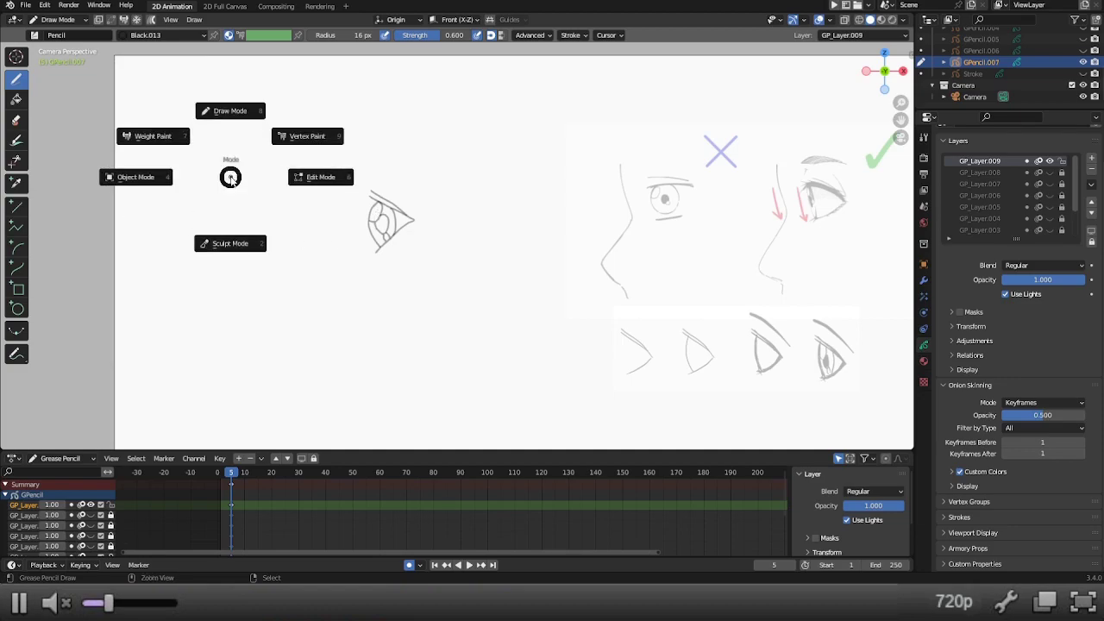
{"action": "left_click", "coordinate": [136, 185]}
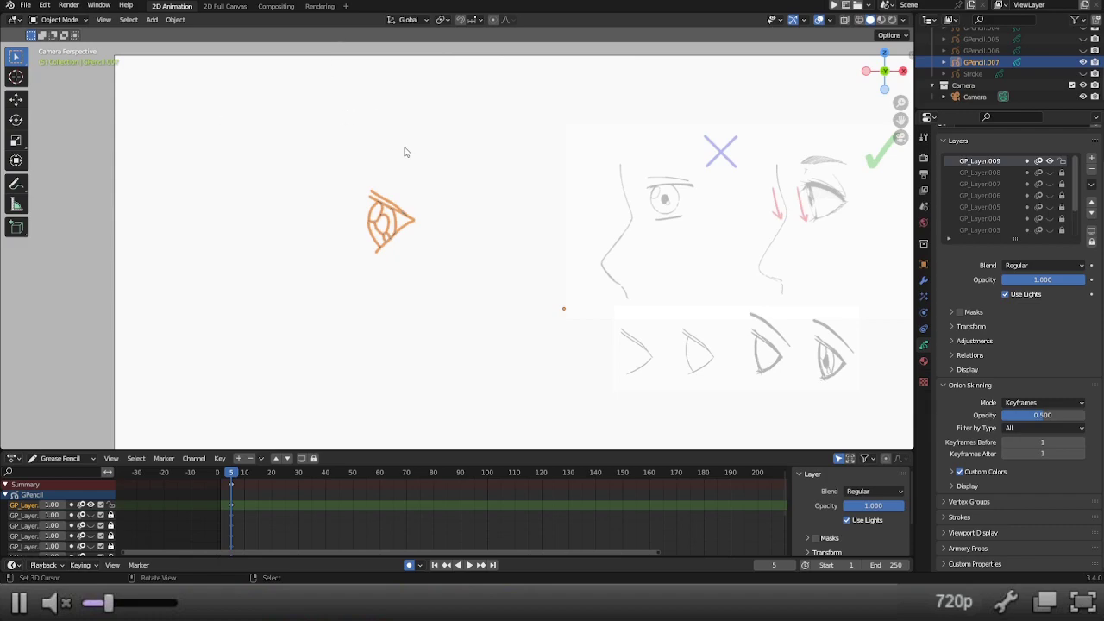
{"action": "left_click", "coordinate": [975, 96]}
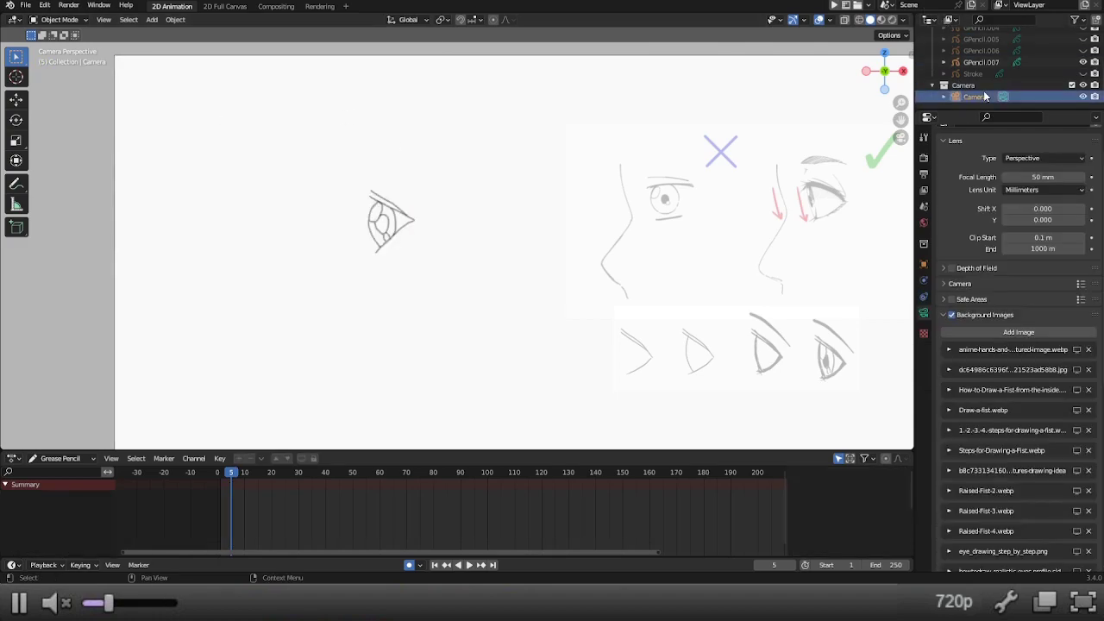
{"action": "scroll", "coordinate": [1021, 484], "scroll_direction": "down", "scroll_amount": 5}
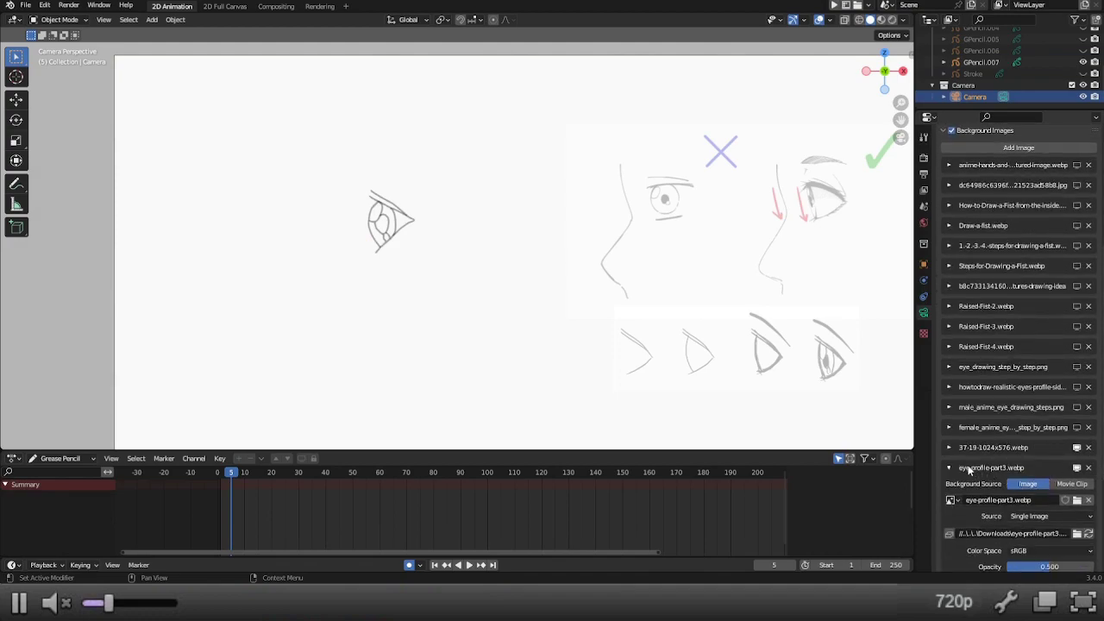
{"action": "left_click_drag", "start_coordinate": [1078, 491], "coordinate": [1076, 512]}
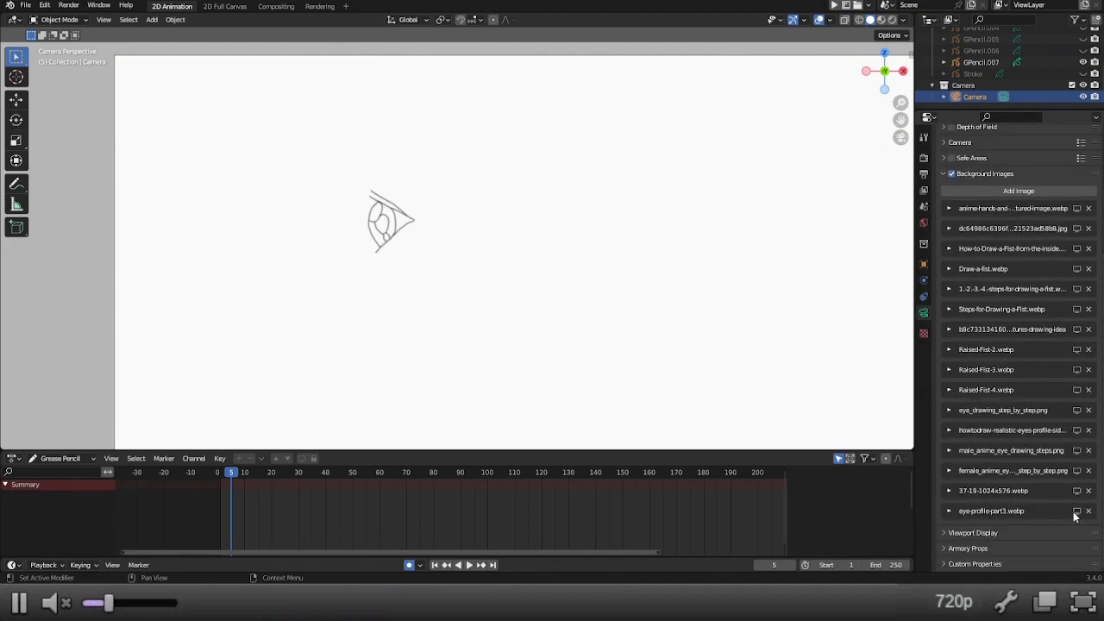
Step: Hide and lock layer GP_Layer.009 of GPencil.007, and add a new empty layer above it
{"action": "left_click", "coordinate": [992, 61]}
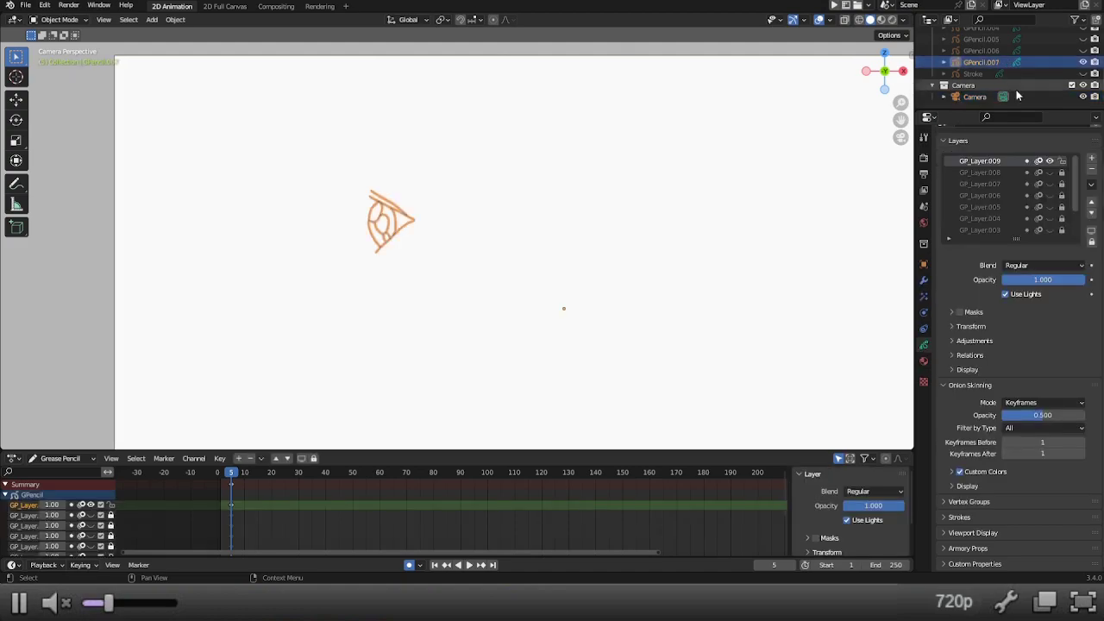
{"action": "left_click", "coordinate": [1050, 160]}
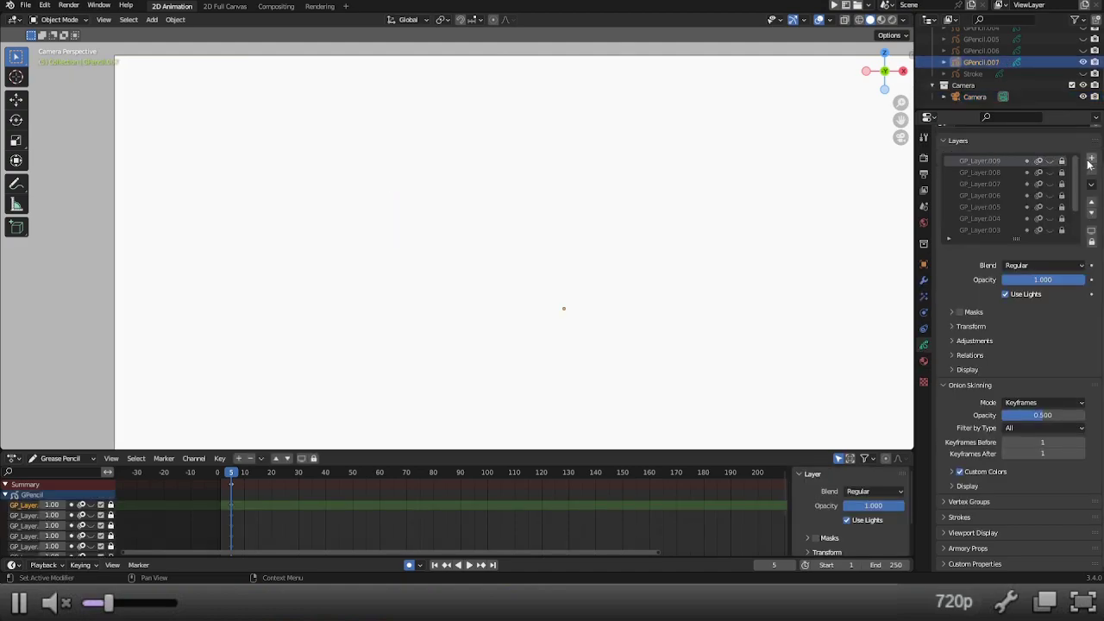
{"action": "left_click", "coordinate": [1092, 159]}
Step: Add anime_eyes_side_view_normal.png as a camera background image with scale 0.447, offset X 0.206 and offset Y 0.087
{"action": "left_click", "coordinate": [974, 96]}
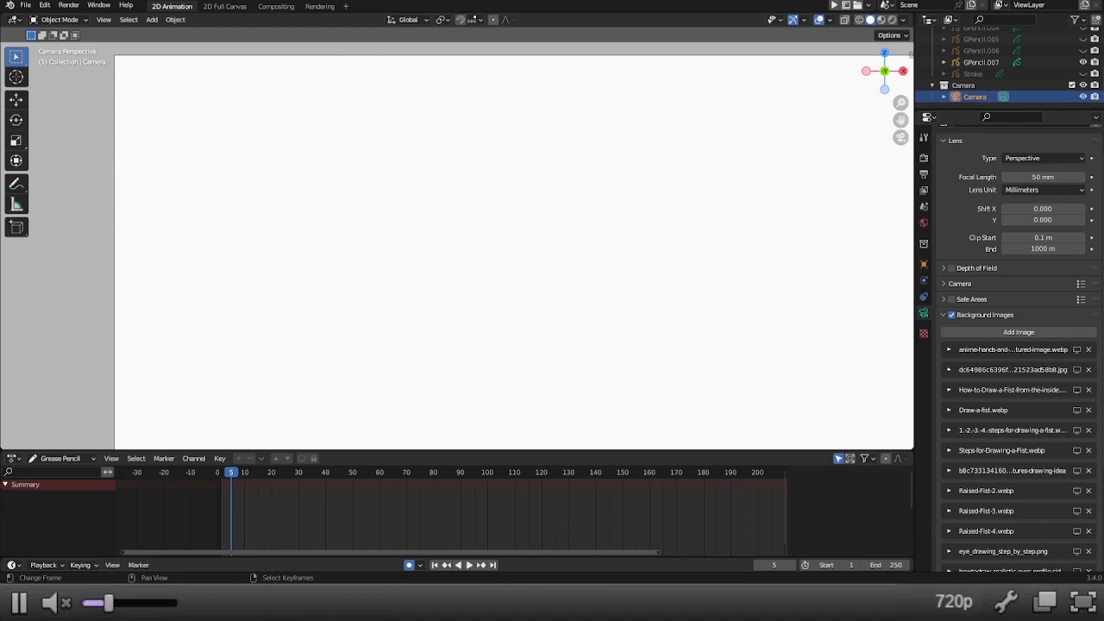
{"action": "scroll", "coordinate": [980, 496], "scroll_direction": "down", "scroll_amount": 3}
{"action": "scroll", "coordinate": [979, 496], "scroll_direction": "down", "scroll_amount": 4}
{"action": "left_click", "coordinate": [1049, 529]}
{"action": "scroll", "coordinate": [987, 546], "scroll_direction": "down", "scroll_amount": 2}
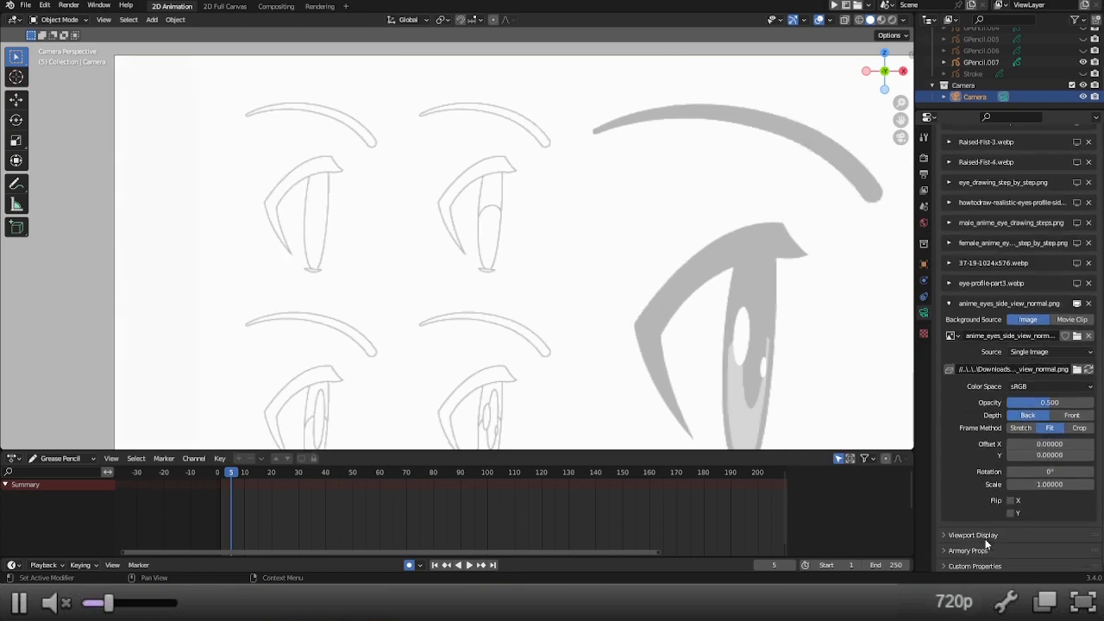
{"action": "left_click_drag", "start_coordinate": [1070, 484], "coordinate": [1097, 443]}
{"action": "scroll", "coordinate": [503, 199], "scroll_direction": "up", "scroll_amount": 2}
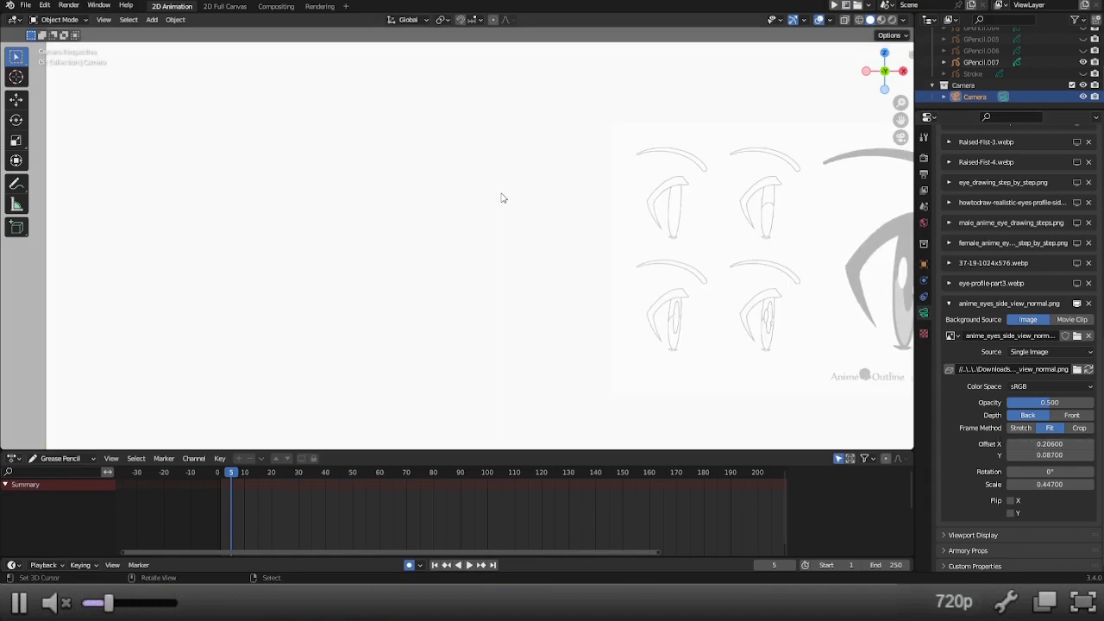
{"action": "scroll", "coordinate": [506, 195], "scroll_direction": "up", "scroll_amount": 2}
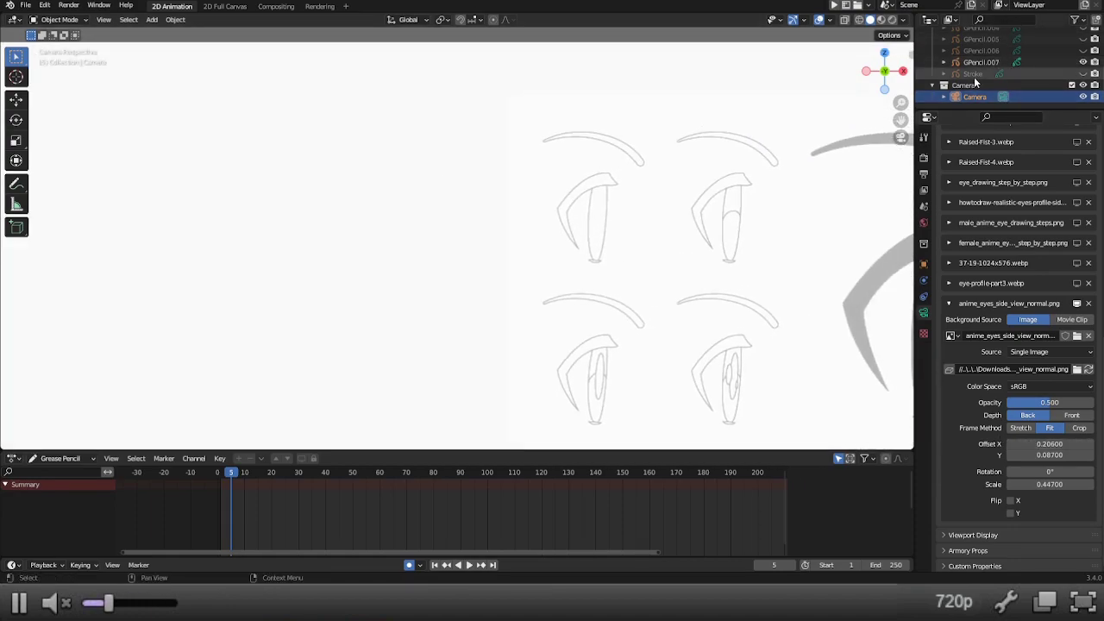
Step: In Draw Mode on GPencil.007, sketch the thick angled eyelid outline beside the reference with a 30 px brush radius
{"action": "left_click", "coordinate": [980, 63]}
{"action": "key", "text": "ctrl+Tab"}
{"action": "left_click", "coordinate": [371, 197]}
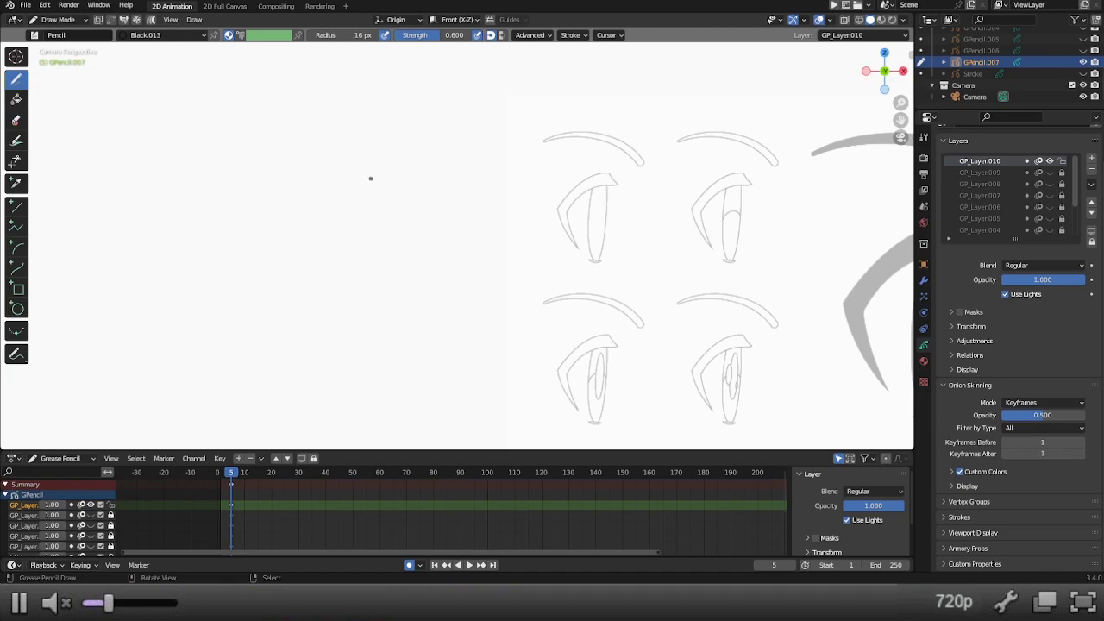
{"action": "key", "text": "f"}
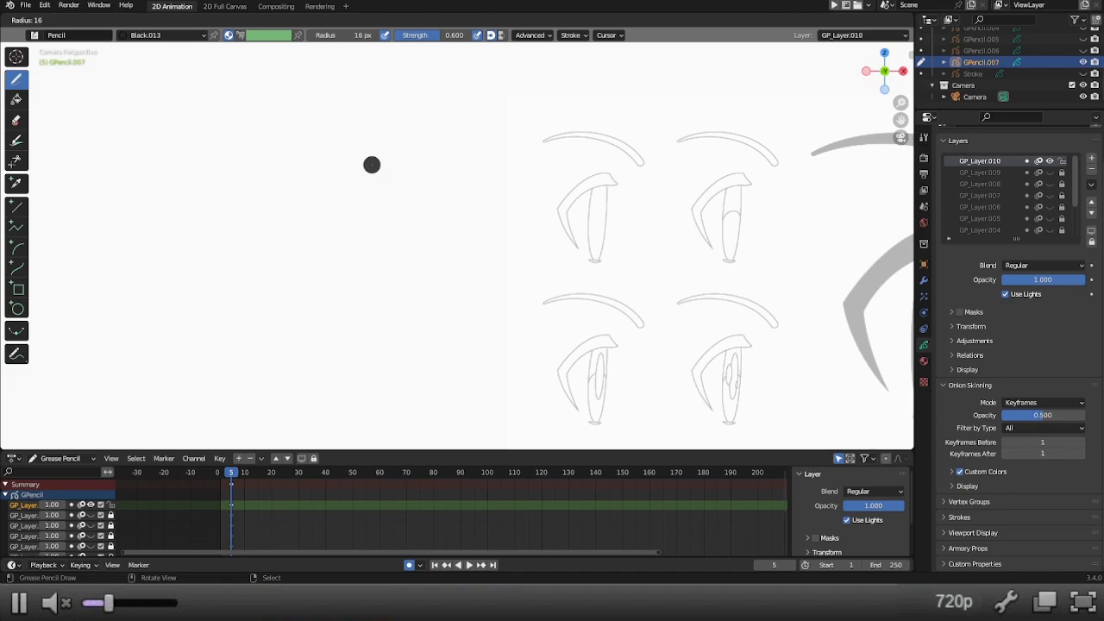
{"action": "left_click", "coordinate": [377, 166]}
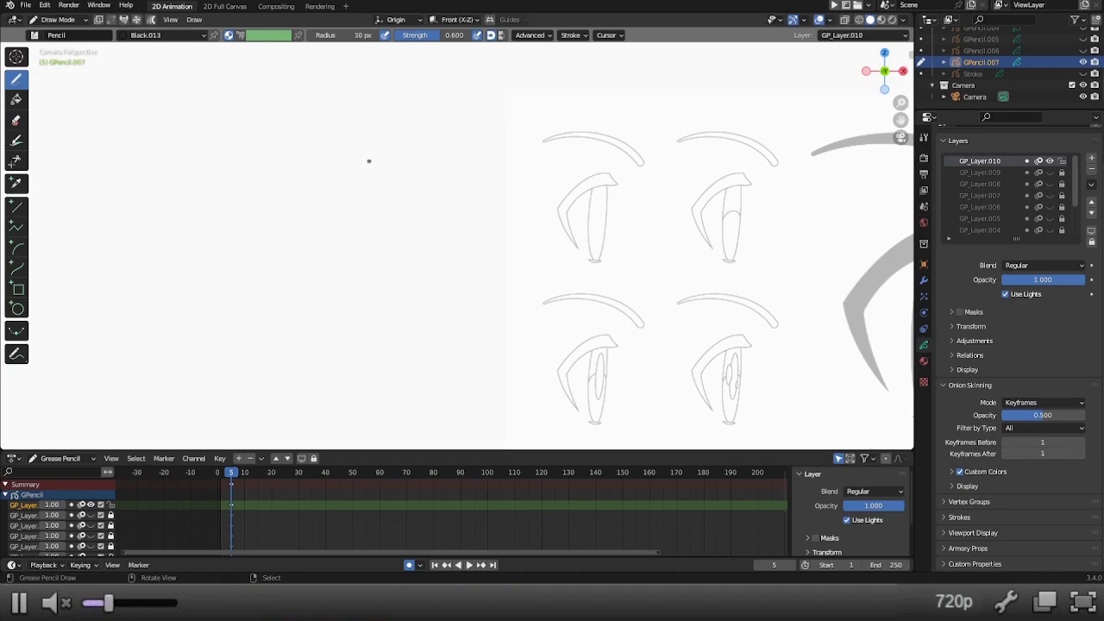
{"action": "mouse_move", "coordinate": [364, 153]}
{"action": "left_mouse_down"}
{"action": "mouse_move", "coordinate": [371, 167]}
{"action": "mouse_move", "coordinate": [321, 182]}
{"action": "left_mouse_up"}
{"action": "key", "text": "ctrl+z"}
{"action": "mouse_move", "coordinate": [366, 155]}
{"action": "left_mouse_down"}
{"action": "mouse_move", "coordinate": [302, 206]}
{"action": "mouse_move", "coordinate": [335, 264]}
{"action": "left_mouse_up"}
{"action": "mouse_move", "coordinate": [371, 167]}
{"action": "left_mouse_down"}
{"action": "mouse_move", "coordinate": [323, 206]}
{"action": "mouse_move", "coordinate": [337, 264]}
{"action": "left_mouse_up"}
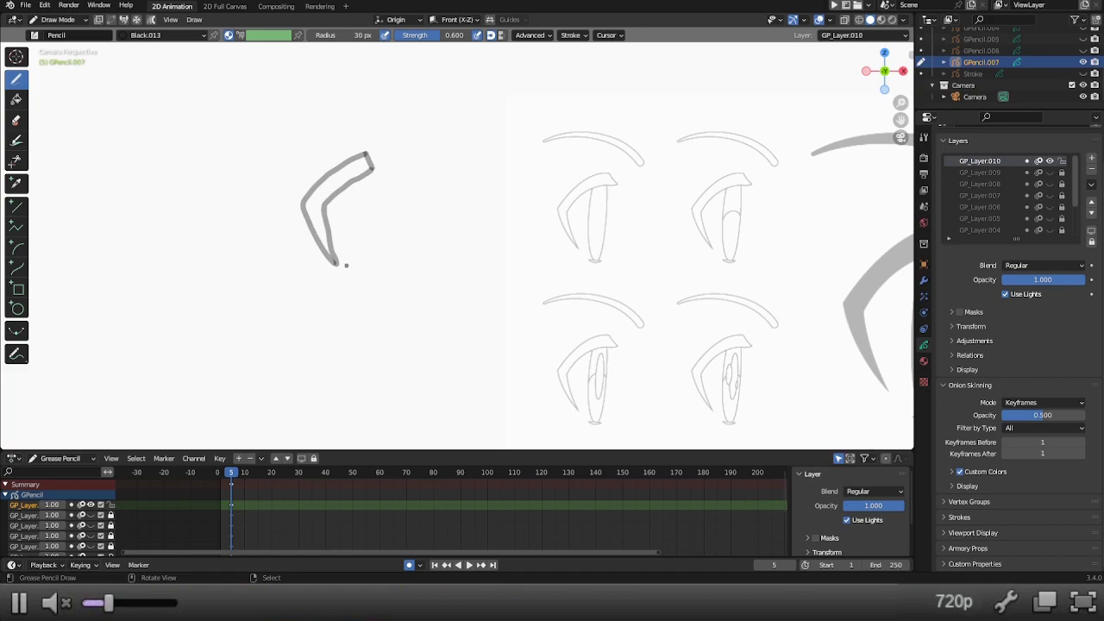
Step: Sketch the flat lower lid oval, the two curved sides of the iris and an arc across the iris
{"action": "left_click_drag", "start_coordinate": [345, 265], "coordinate": [362, 265]}
{"action": "left_click_drag", "start_coordinate": [344, 267], "coordinate": [364, 267]}
{"action": "left_click_drag", "start_coordinate": [345, 185], "coordinate": [350, 267]}
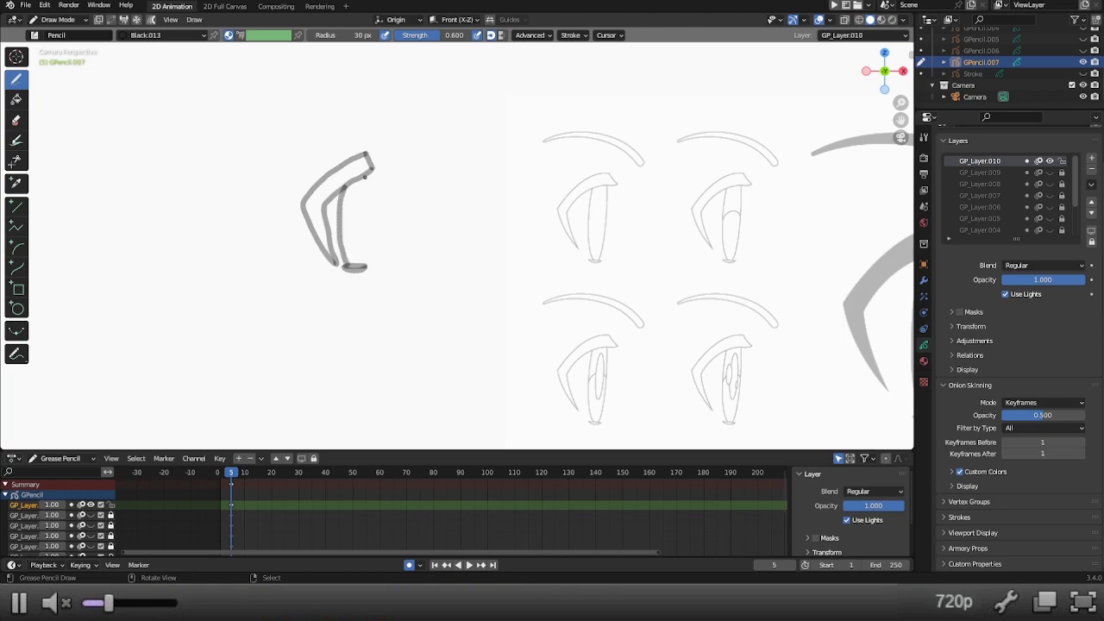
{"action": "left_click_drag", "start_coordinate": [365, 179], "coordinate": [367, 258]}
{"action": "key", "text": "ctrl+z"}
{"action": "left_click_drag", "start_coordinate": [366, 178], "coordinate": [363, 264]}
{"action": "left_click_drag", "start_coordinate": [340, 214], "coordinate": [371, 215]}
{"action": "key", "text": "ctrl+z"}
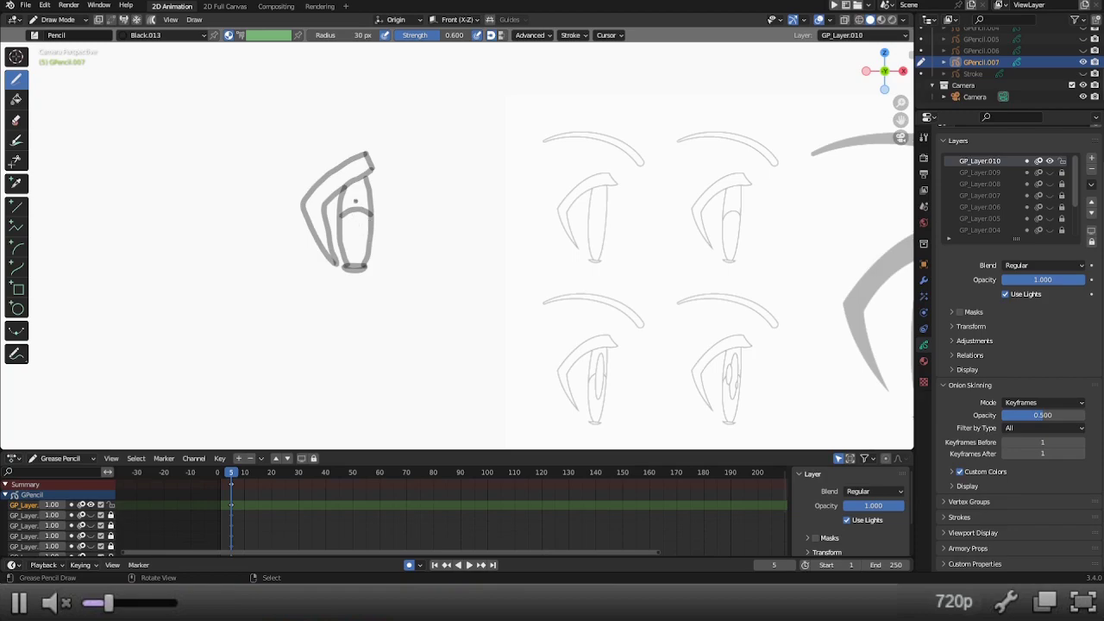
Step: Sketch a narrow upright pupil oval inside the iris and erase the part of the arc crossing it
{"action": "mouse_move", "coordinate": [357, 187]}
{"action": "left_mouse_down"}
{"action": "mouse_move", "coordinate": [343, 216]}
{"action": "mouse_move", "coordinate": [351, 191]}
{"action": "mouse_move", "coordinate": [360, 248]}
{"action": "left_mouse_up"}
{"action": "key", "text": "ctrl+z"}
{"action": "mouse_move", "coordinate": [366, 233]}
{"action": "left_mouse_down", "text": "ctrl"}
{"action": "mouse_move", "coordinate": [355, 188]}
{"action": "mouse_move", "coordinate": [351, 243]}
{"action": "mouse_move", "coordinate": [365, 215]}
{"action": "mouse_move", "coordinate": [364, 195]}
{"action": "mouse_move", "coordinate": [354, 196]}
{"action": "left_mouse_up", "text": "ctrl"}
{"action": "scroll", "coordinate": [340, 207], "scroll_direction": "up", "scroll_amount": 4}
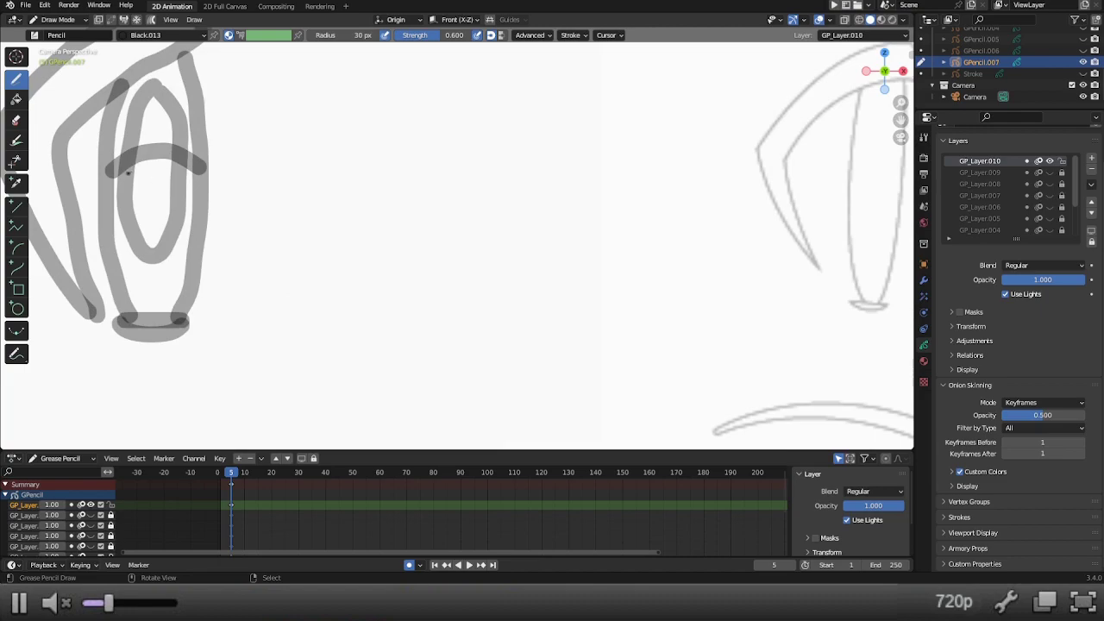
{"action": "mouse_move", "coordinate": [151, 161]}
{"action": "left_mouse_down", "text": "ctrl"}
{"action": "mouse_move", "coordinate": [165, 150]}
{"action": "mouse_move", "coordinate": [148, 157]}
{"action": "left_mouse_up", "text": "ctrl"}
{"action": "scroll", "coordinate": [195, 175], "scroll_direction": "down", "scroll_amount": 3}
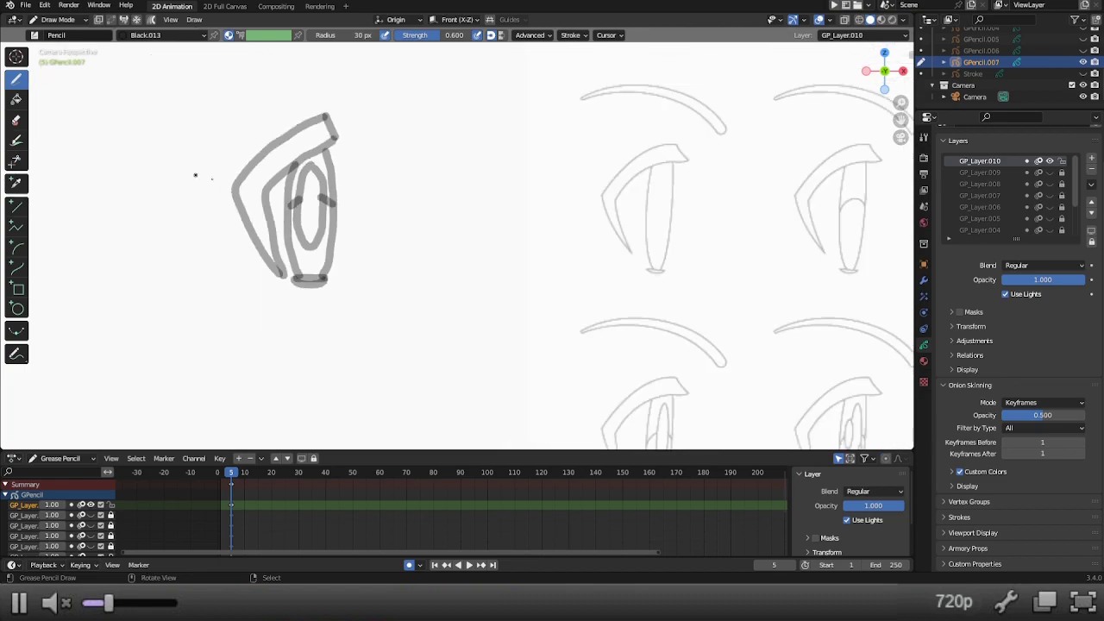
{"action": "scroll", "coordinate": [261, 197], "scroll_direction": "down", "scroll_amount": 2}
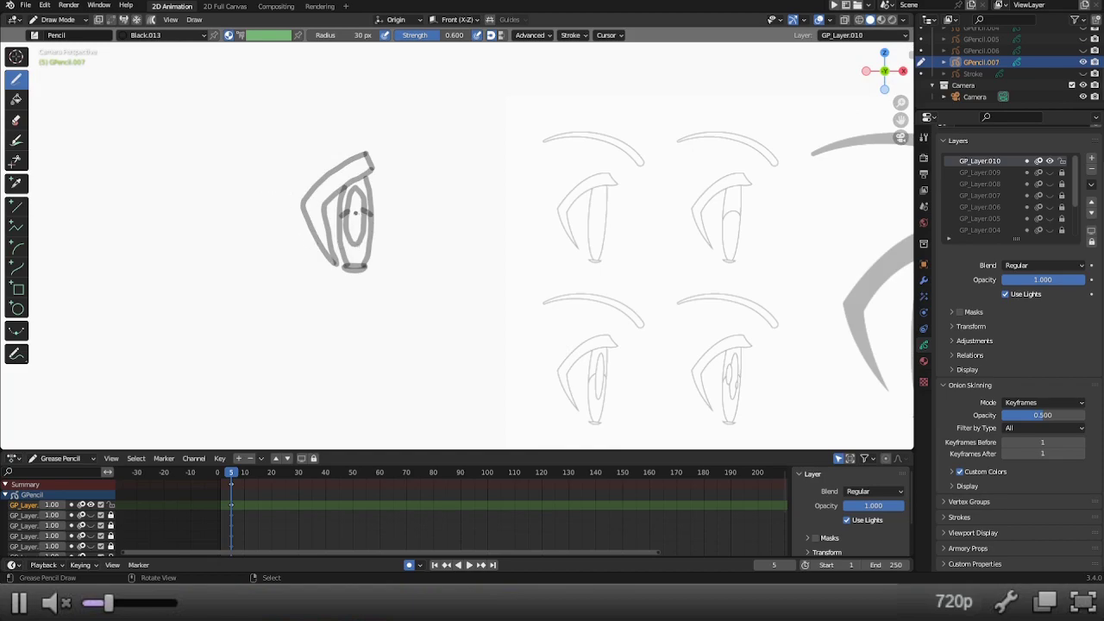
Step: Set the brush radius to 23 px and sketch two small highlight ovals overlapping the pupil's edges
{"action": "key", "text": "f"}
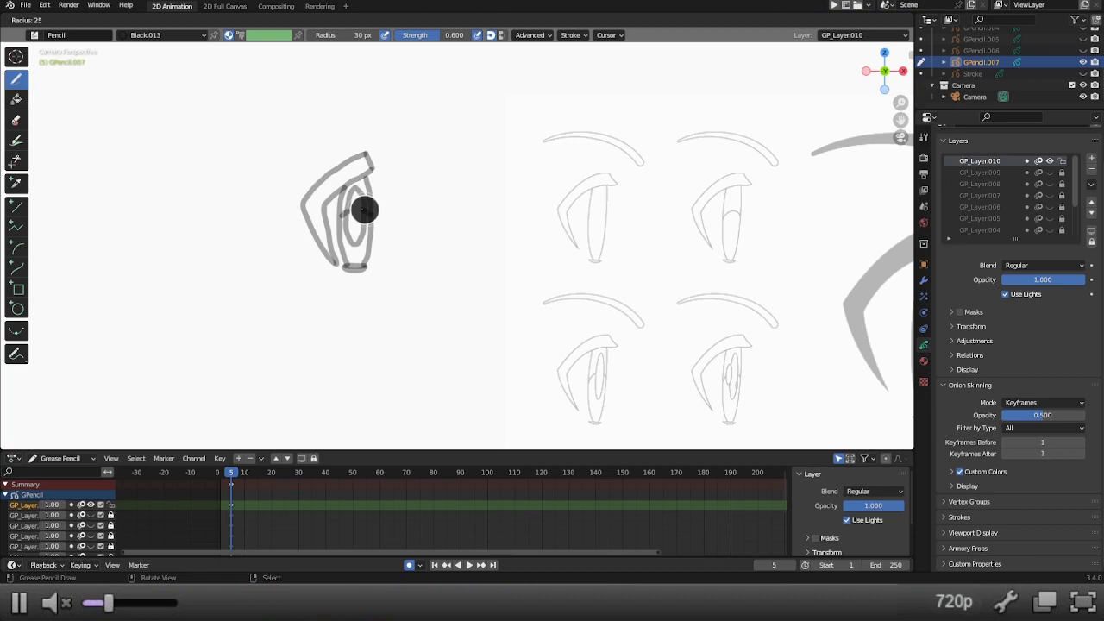
{"action": "left_click", "coordinate": [362, 209]}
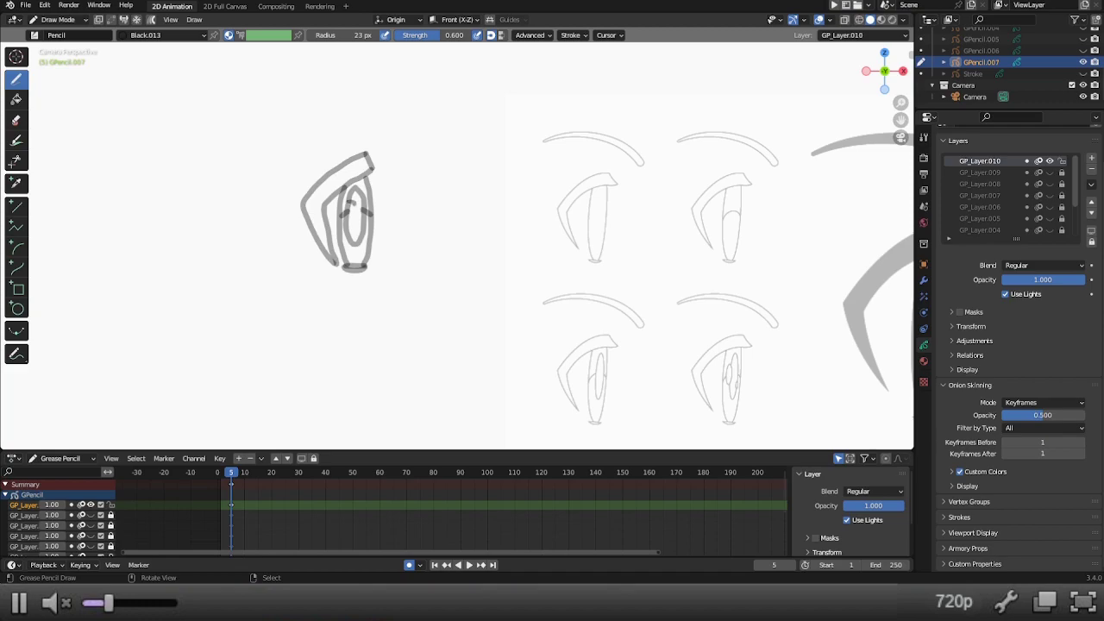
{"action": "left_click_drag", "start_coordinate": [346, 205], "coordinate": [340, 219]}
{"action": "scroll", "coordinate": [337, 207], "scroll_direction": "up", "scroll_amount": 2}
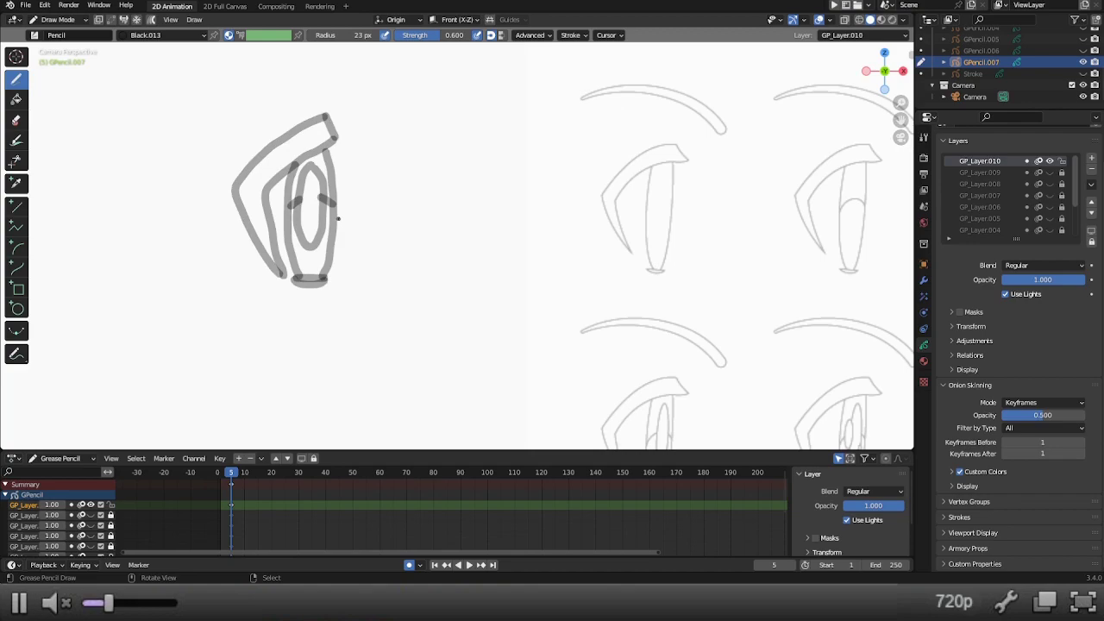
{"action": "middle_click_drag", "start_coordinate": [294, 203], "coordinate": [284, 169], "text": "shift"}
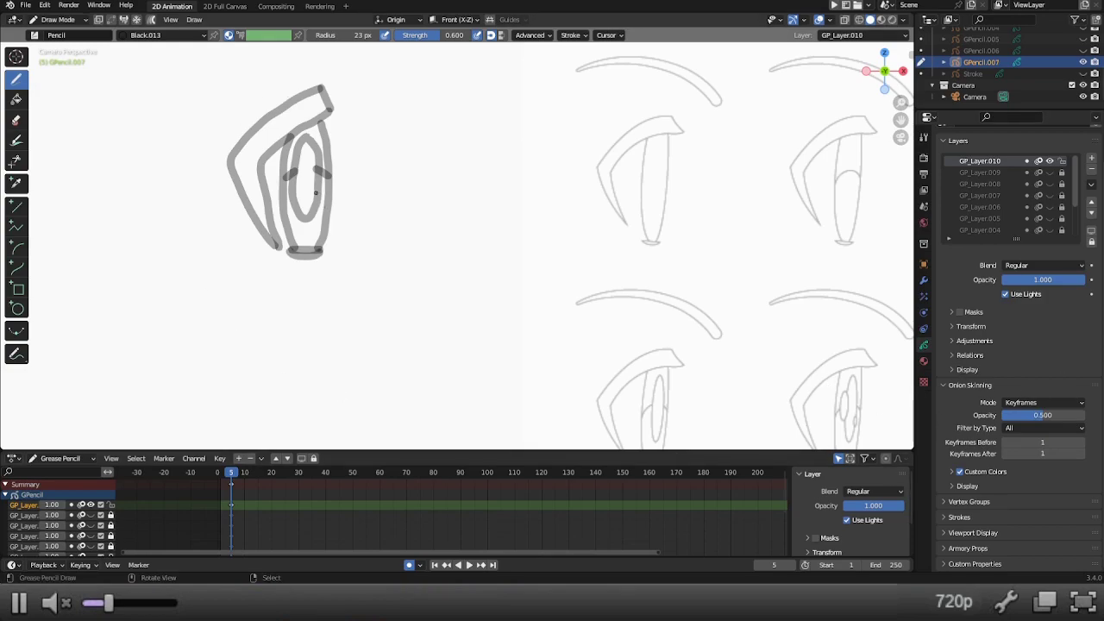
{"action": "mouse_move", "coordinate": [312, 190]}
{"action": "left_mouse_down"}
{"action": "mouse_move", "coordinate": [324, 203]}
{"action": "mouse_move", "coordinate": [310, 211]}
{"action": "mouse_move", "coordinate": [308, 193]}
{"action": "left_mouse_up"}
{"action": "key", "text": "ctrl+z"}
{"action": "mouse_move", "coordinate": [289, 176]}
{"action": "left_mouse_down"}
{"action": "mouse_move", "coordinate": [302, 156]}
{"action": "mouse_move", "coordinate": [297, 187]}
{"action": "left_mouse_up"}
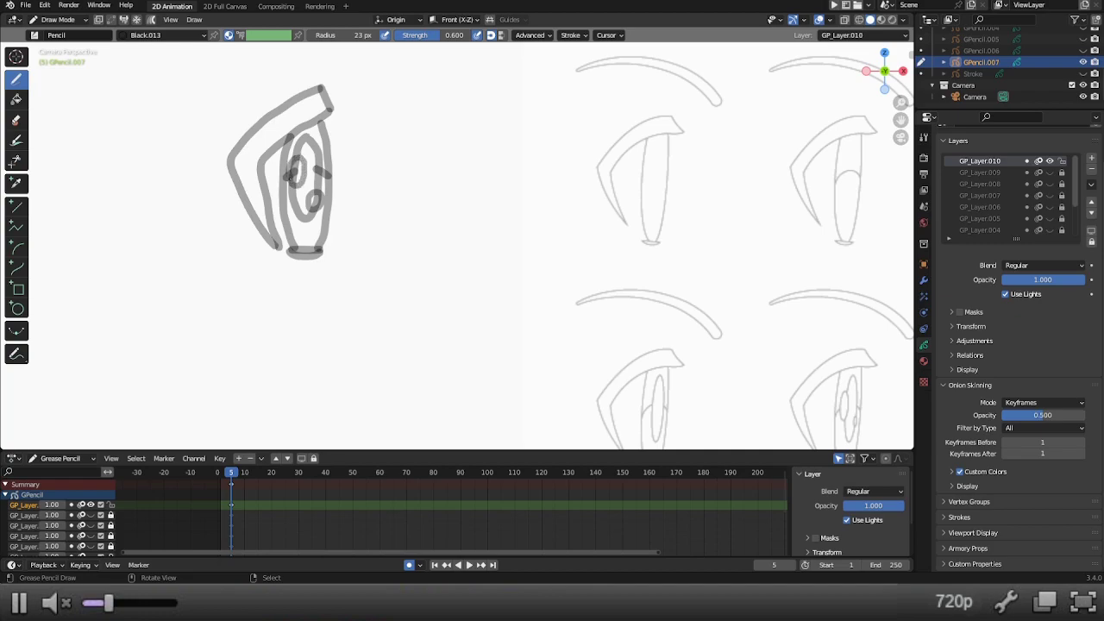
{"action": "key", "text": "ctrl+z"}
{"action": "mouse_move", "coordinate": [290, 176]}
{"action": "left_mouse_down"}
{"action": "mouse_move", "coordinate": [299, 159]}
{"action": "mouse_move", "coordinate": [304, 178]}
{"action": "mouse_move", "coordinate": [295, 189]}
{"action": "mouse_move", "coordinate": [290, 180]}
{"action": "left_mouse_up"}
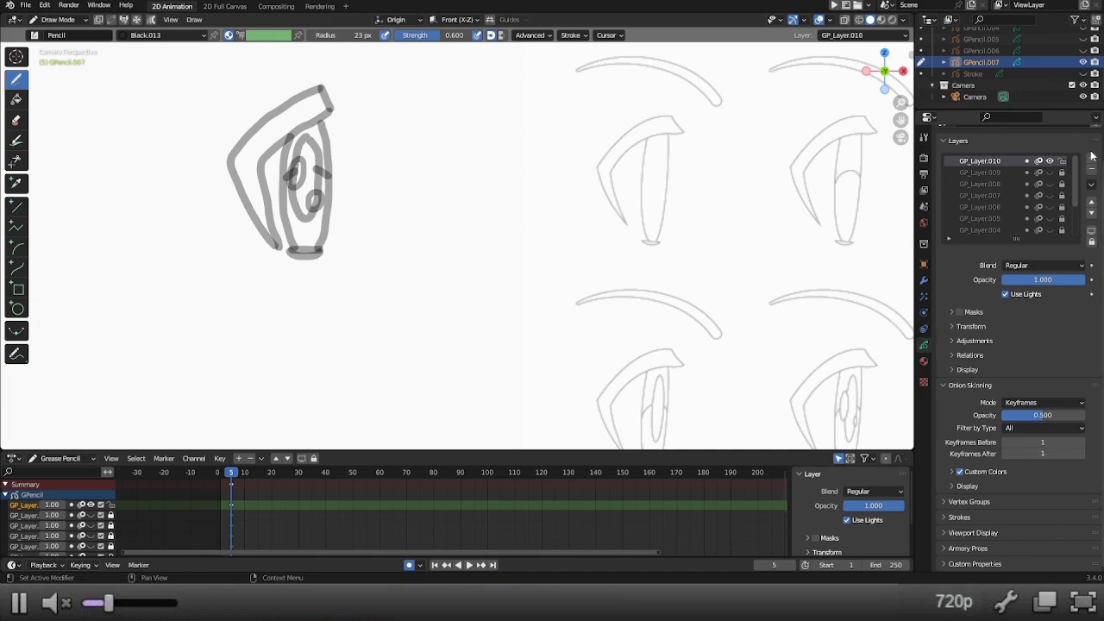
Step: Add a new layer above the sketch and trace the eyelid outline with a 14 px brush radius
{"action": "left_click", "coordinate": [1091, 160]}
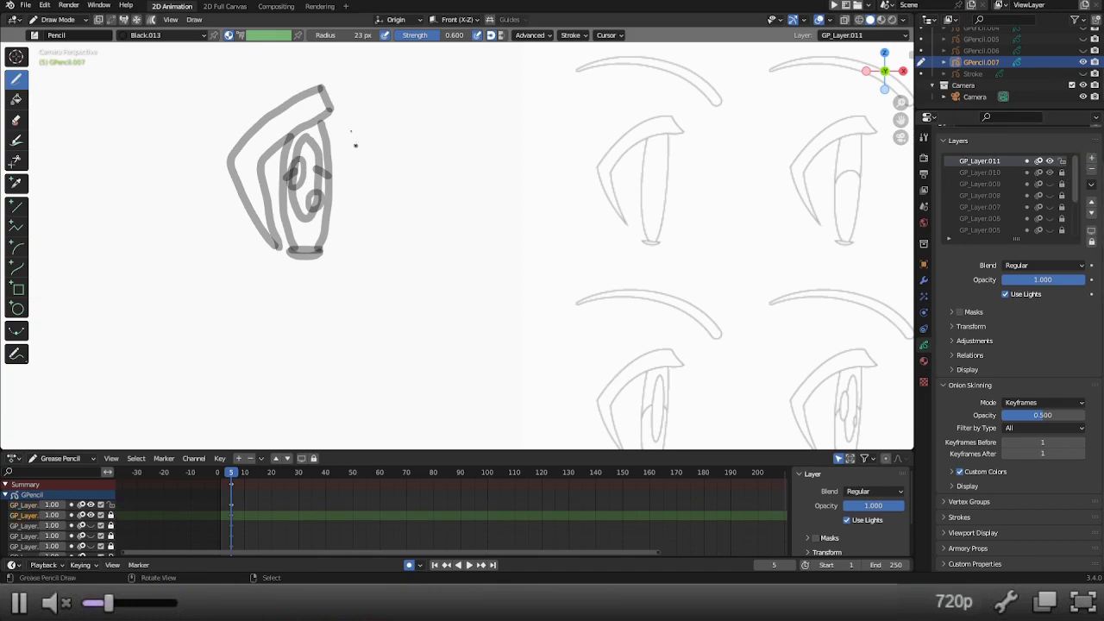
{"action": "key", "text": "f"}
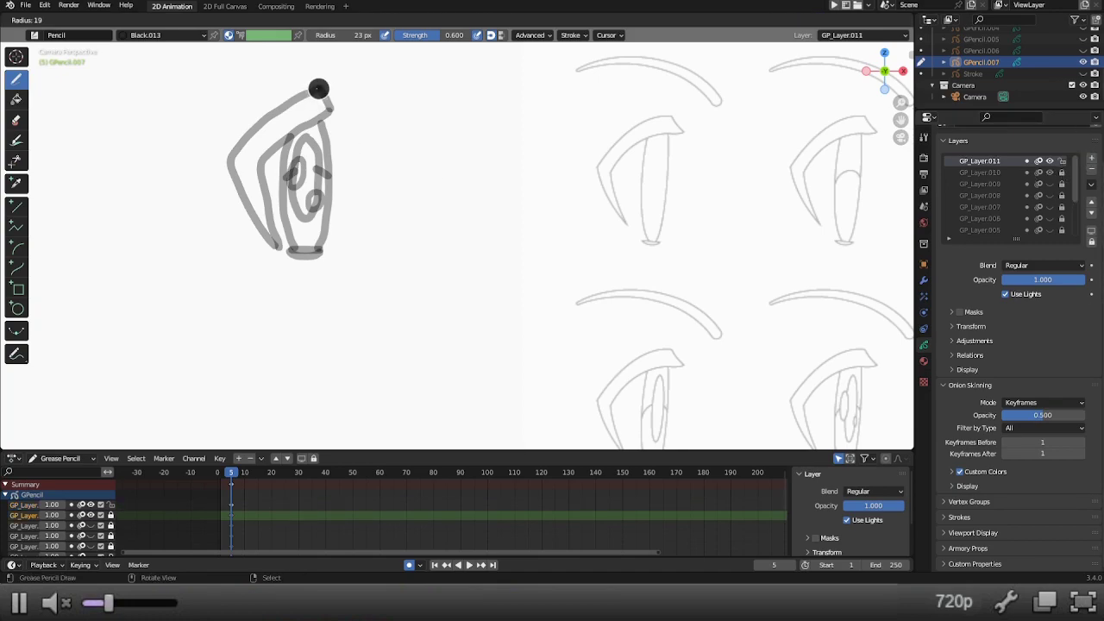
{"action": "left_click", "coordinate": [314, 90]}
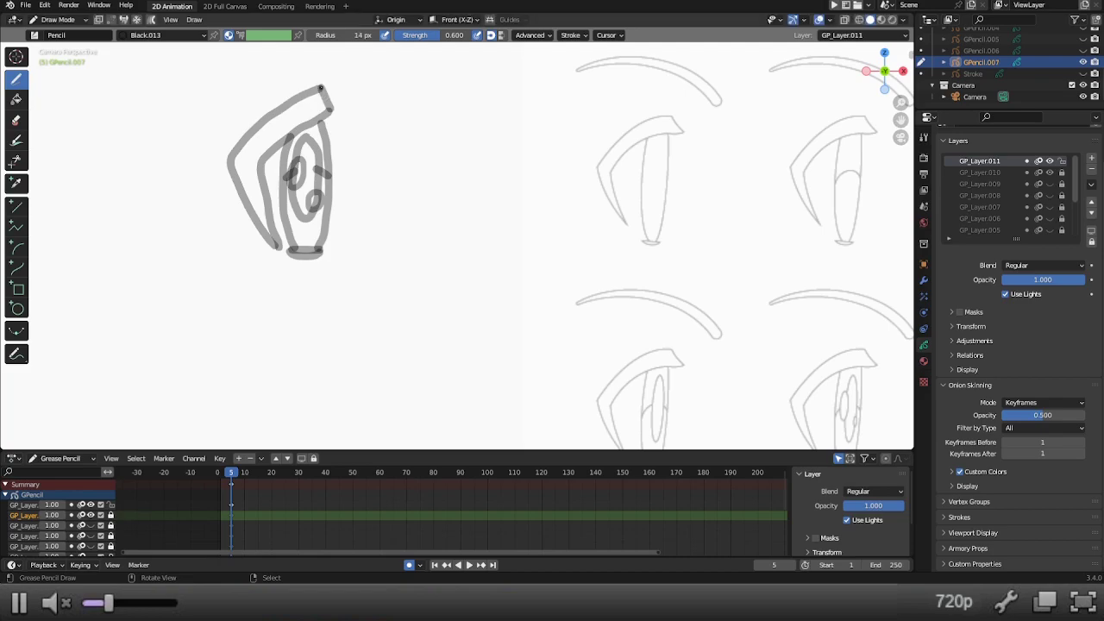
{"action": "left_click_drag", "start_coordinate": [316, 90], "coordinate": [238, 150]}
{"action": "mouse_move", "coordinate": [232, 163]}
{"action": "left_mouse_down"}
{"action": "mouse_move", "coordinate": [278, 249]}
{"action": "mouse_move", "coordinate": [259, 166]}
{"action": "mouse_move", "coordinate": [320, 117]}
{"action": "mouse_move", "coordinate": [321, 90]}
{"action": "left_mouse_up"}
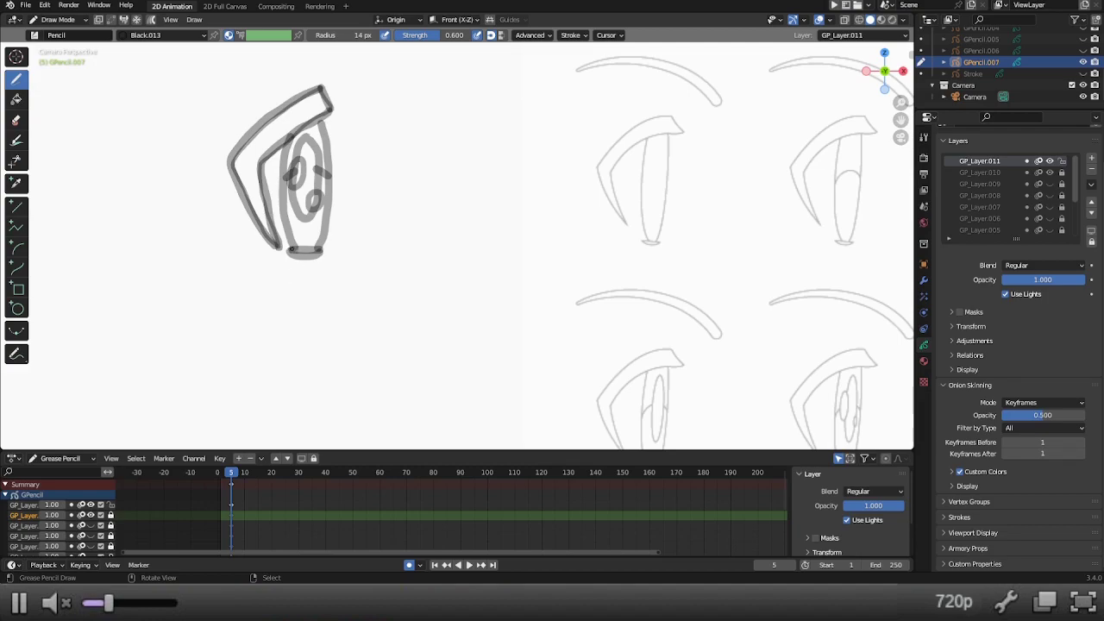
Step: Trace the lower lid oval and both curved sides of the iris over the sketch
{"action": "left_click_drag", "start_coordinate": [291, 250], "coordinate": [300, 250]}
{"action": "key", "text": "ctrl+z"}
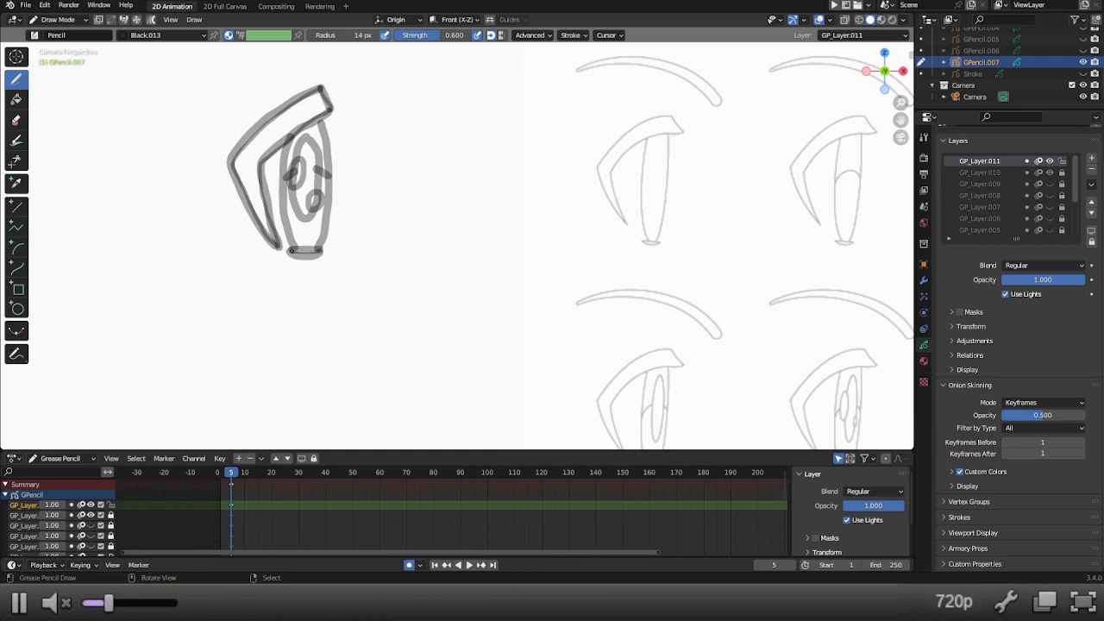
{"action": "left_click_drag", "start_coordinate": [290, 250], "coordinate": [319, 256]}
{"action": "mouse_move", "coordinate": [289, 140]}
{"action": "left_mouse_down"}
{"action": "mouse_move", "coordinate": [278, 194]}
{"action": "mouse_move", "coordinate": [293, 245]}
{"action": "left_mouse_up"}
{"action": "key", "text": "ctrl+z"}
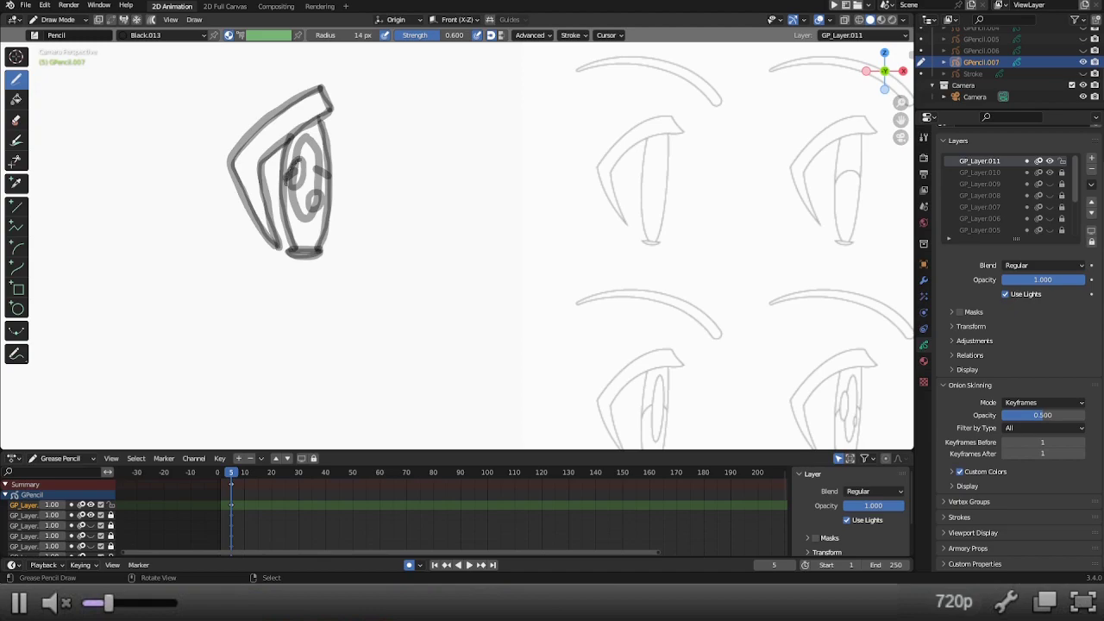
Step: Trace the two highlight ovals, the pupil and the short arc segments inside the iris
{"action": "scroll", "coordinate": [242, 138], "scroll_direction": "up", "scroll_amount": 1}
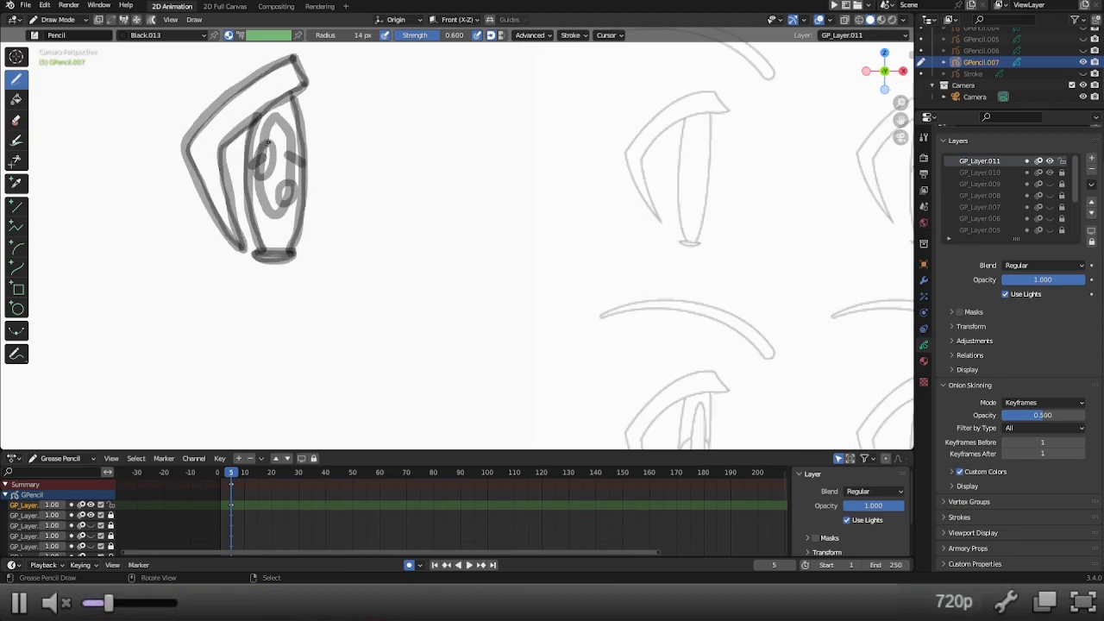
{"action": "mouse_move", "coordinate": [260, 150]}
{"action": "left_mouse_down"}
{"action": "mouse_move", "coordinate": [255, 178]}
{"action": "mouse_move", "coordinate": [272, 151]}
{"action": "left_mouse_up"}
{"action": "key", "text": "ctrl+z"}
{"action": "mouse_move", "coordinate": [290, 181]}
{"action": "left_mouse_down"}
{"action": "mouse_move", "coordinate": [291, 198]}
{"action": "mouse_move", "coordinate": [282, 187]}
{"action": "left_mouse_up"}
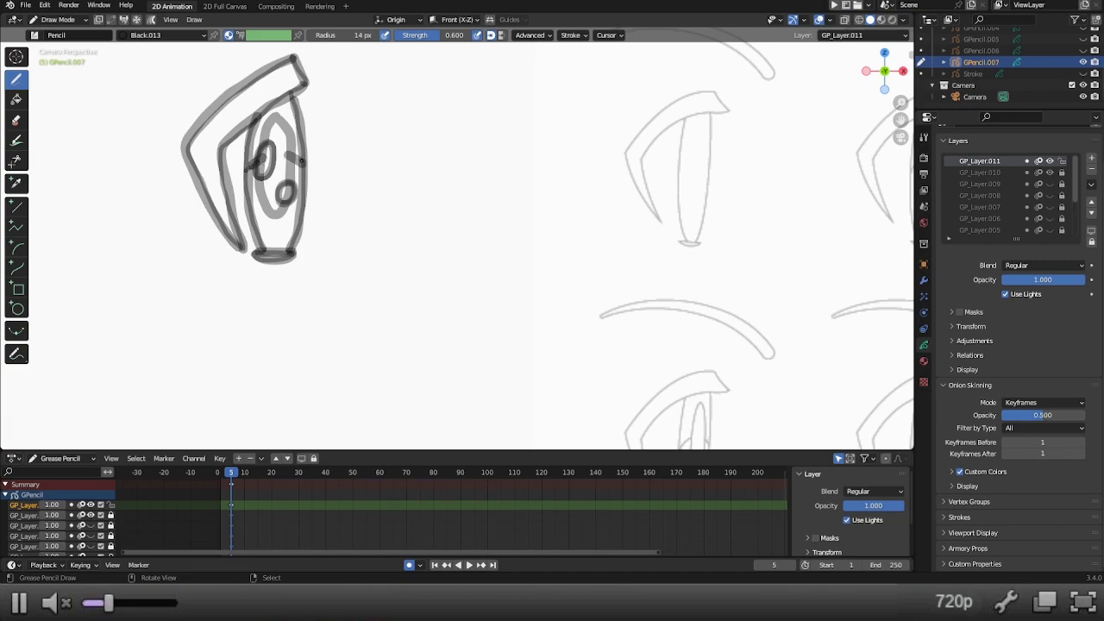
{"action": "mouse_move", "coordinate": [264, 143]}
{"action": "left_mouse_down"}
{"action": "mouse_move", "coordinate": [275, 119]}
{"action": "mouse_move", "coordinate": [285, 126]}
{"action": "mouse_move", "coordinate": [291, 182]}
{"action": "left_mouse_up"}
{"action": "left_click_drag", "start_coordinate": [260, 180], "coordinate": [271, 209]}
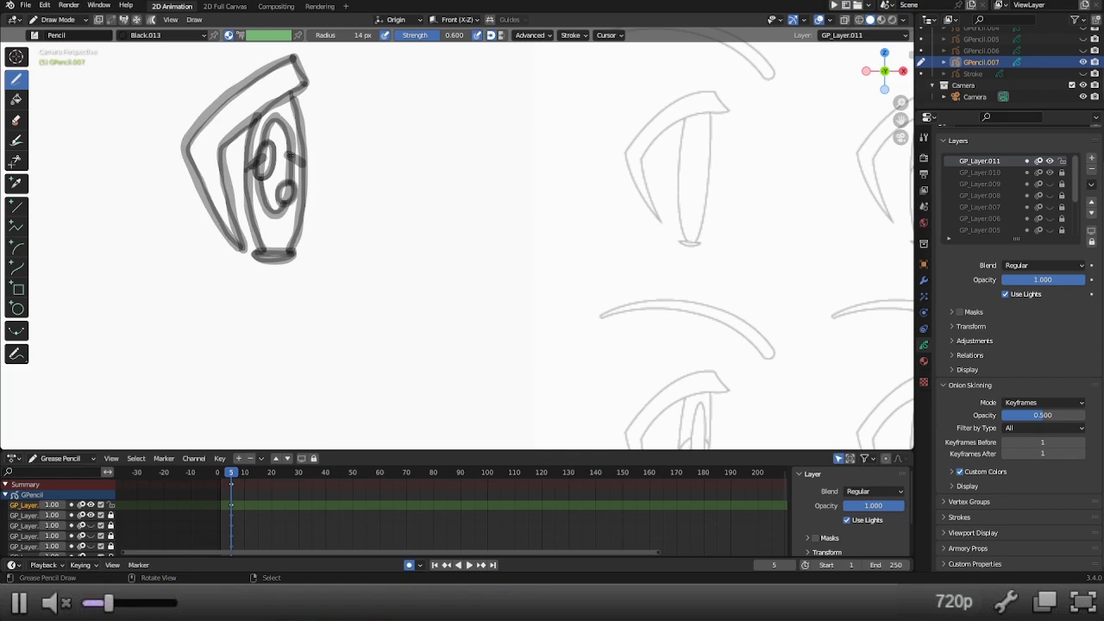
Step: Hide the rough sketch layer and smooth the traced eyelid, iris and highlight lines in Sculpt Mode
{"action": "left_click", "coordinate": [1050, 172]}
{"action": "key", "text": "ctrl+Tab"}
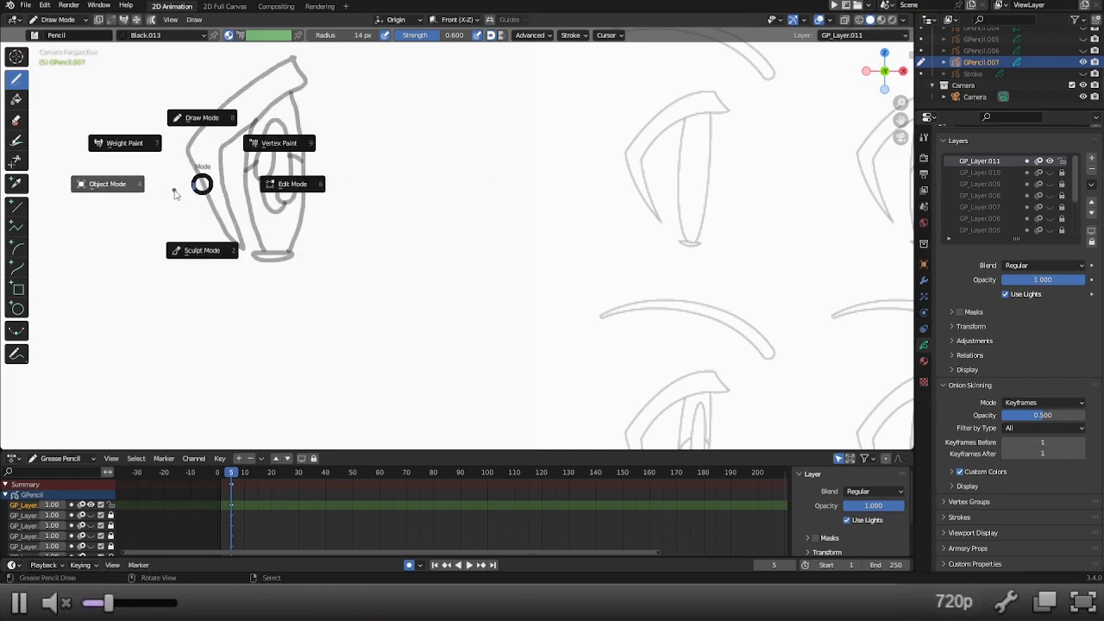
{"action": "left_click", "coordinate": [202, 252]}
{"action": "mouse_move", "coordinate": [290, 50]}
{"action": "left_mouse_down"}
{"action": "mouse_move", "coordinate": [184, 150]}
{"action": "mouse_move", "coordinate": [239, 249]}
{"action": "mouse_move", "coordinate": [218, 192]}
{"action": "mouse_move", "coordinate": [221, 151]}
{"action": "mouse_move", "coordinate": [239, 129]}
{"action": "left_mouse_up"}
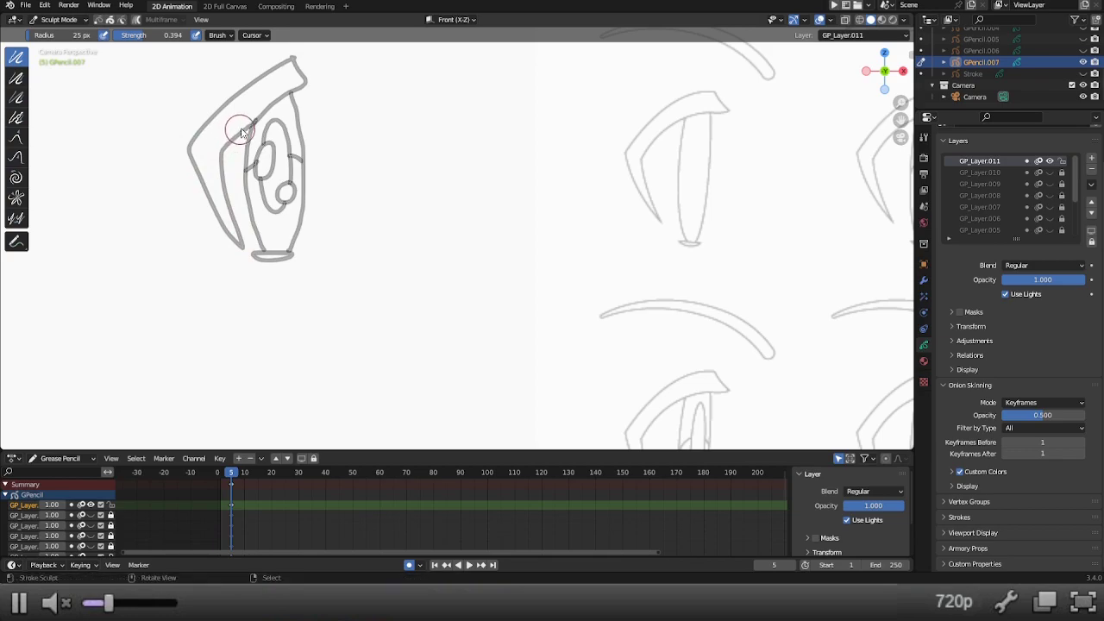
{"action": "mouse_move", "coordinate": [290, 69]}
{"action": "left_mouse_down"}
{"action": "mouse_move", "coordinate": [306, 74]}
{"action": "mouse_move", "coordinate": [276, 99]}
{"action": "mouse_move", "coordinate": [276, 114]}
{"action": "mouse_move", "coordinate": [308, 141]}
{"action": "mouse_move", "coordinate": [310, 215]}
{"action": "mouse_move", "coordinate": [296, 248]}
{"action": "left_mouse_up"}
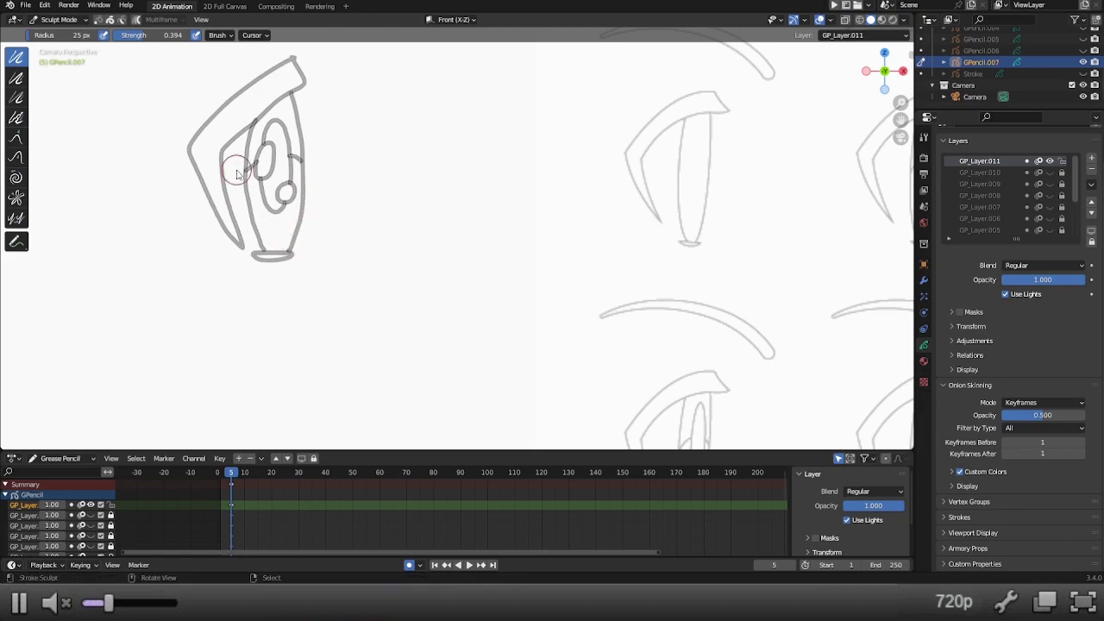
{"action": "mouse_move", "coordinate": [246, 136]}
{"action": "left_mouse_down"}
{"action": "mouse_move", "coordinate": [250, 210]}
{"action": "mouse_move", "coordinate": [267, 252]}
{"action": "left_mouse_up"}
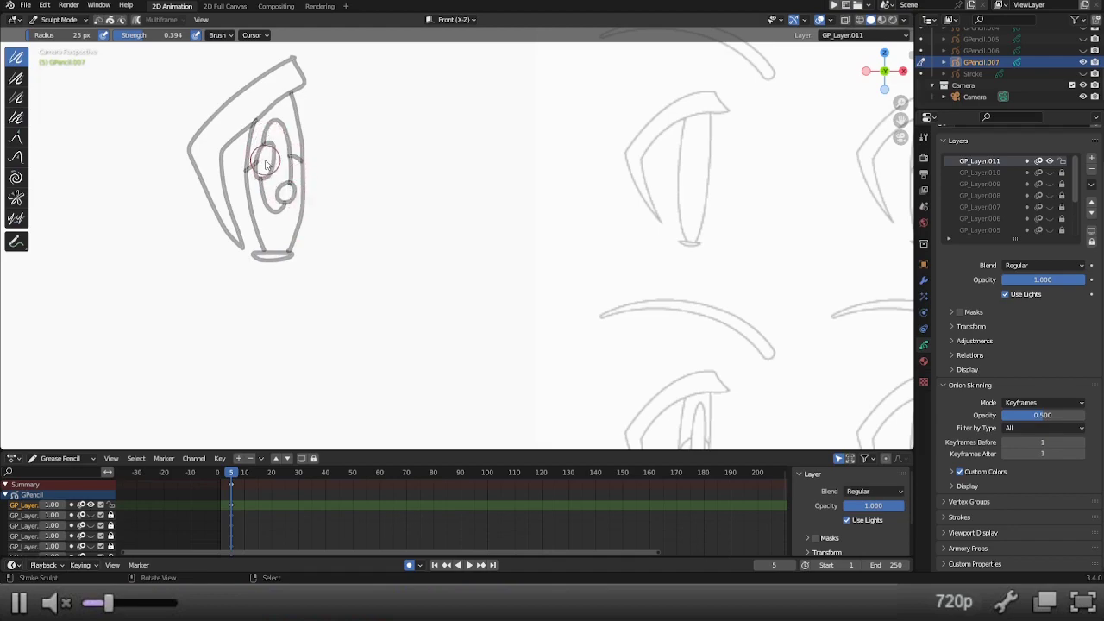
{"action": "mouse_move", "coordinate": [277, 161]}
{"action": "left_mouse_down"}
{"action": "mouse_move", "coordinate": [276, 180]}
{"action": "mouse_move", "coordinate": [264, 173]}
{"action": "left_mouse_up"}
{"action": "scroll", "coordinate": [287, 197], "scroll_direction": "down", "scroll_amount": 3}
{"action": "scroll", "coordinate": [449, 197], "scroll_direction": "down", "scroll_amount": 2}
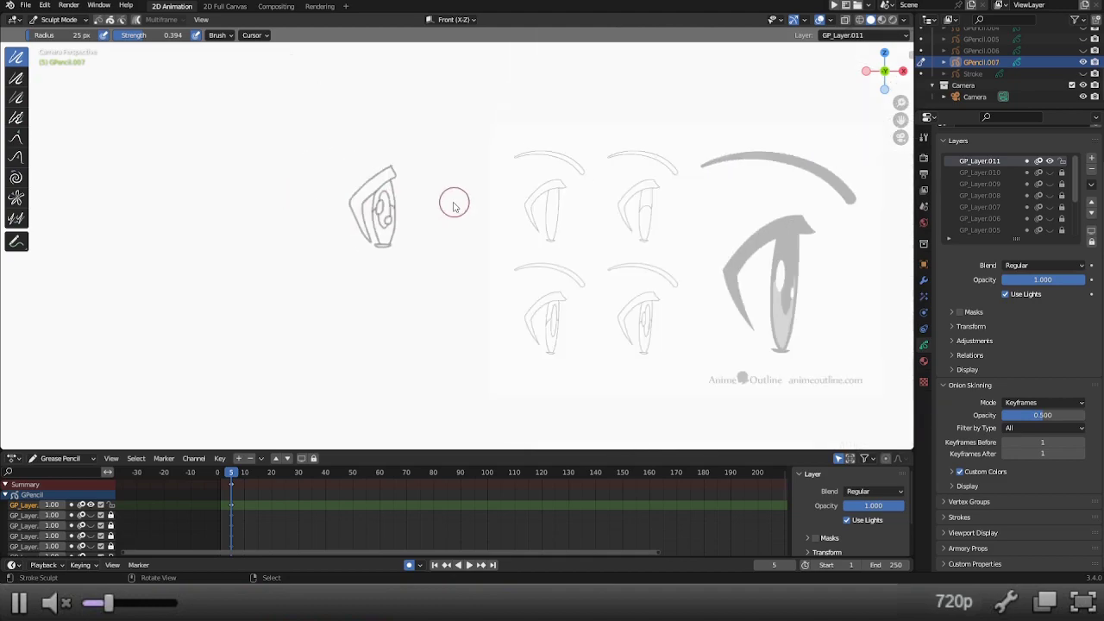
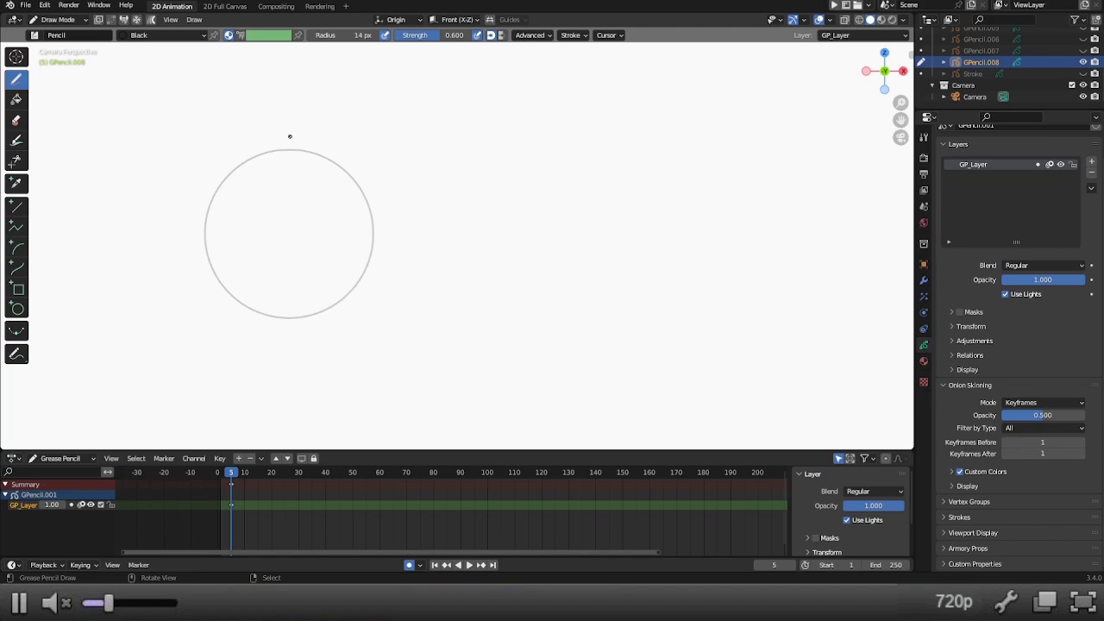
Step: Draw a hair dome around the circle's upper half and close it with a downward-curving line across the circle
{"action": "mouse_move", "coordinate": [293, 136]}
{"action": "left_mouse_down"}
{"action": "mouse_move", "coordinate": [235, 155]}
{"action": "mouse_move", "coordinate": [199, 193]}
{"action": "mouse_move", "coordinate": [182, 243]}
{"action": "left_mouse_up"}
{"action": "mouse_move", "coordinate": [294, 136]}
{"action": "left_mouse_down"}
{"action": "mouse_move", "coordinate": [346, 148]}
{"action": "mouse_move", "coordinate": [387, 197]}
{"action": "left_mouse_up"}
{"action": "key", "text": "ctrl+z"}
{"action": "mouse_move", "coordinate": [293, 136]}
{"action": "left_mouse_down"}
{"action": "mouse_move", "coordinate": [358, 161]}
{"action": "mouse_move", "coordinate": [383, 190]}
{"action": "mouse_move", "coordinate": [400, 252]}
{"action": "left_mouse_up"}
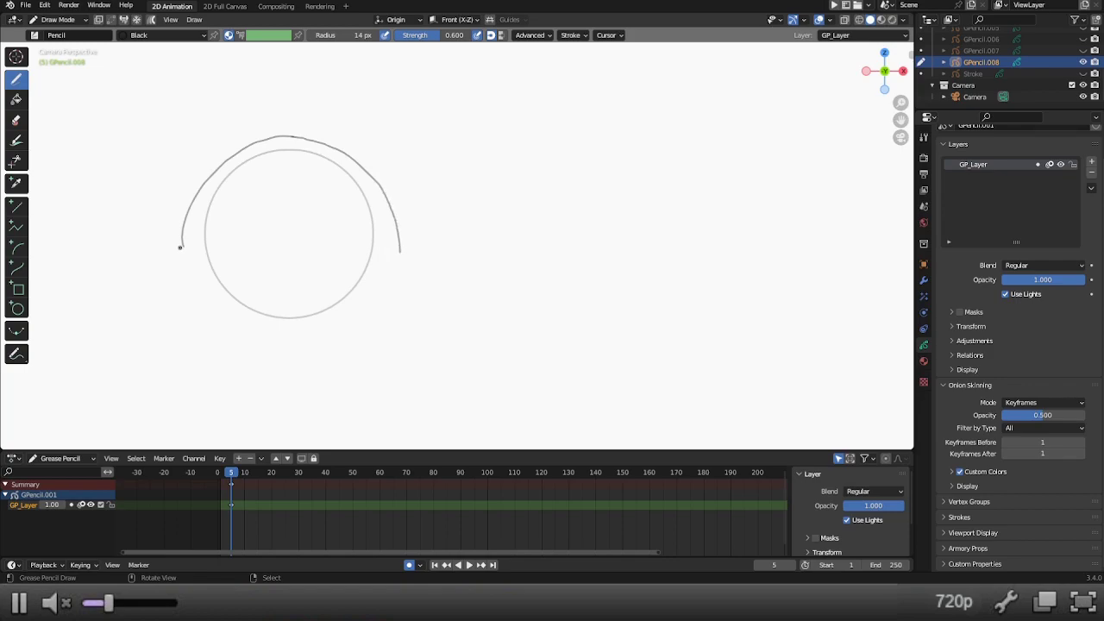
{"action": "mouse_move", "coordinate": [182, 248]}
{"action": "left_mouse_down"}
{"action": "mouse_move", "coordinate": [287, 274]}
{"action": "mouse_move", "coordinate": [344, 275]}
{"action": "mouse_move", "coordinate": [400, 257]}
{"action": "left_mouse_up"}
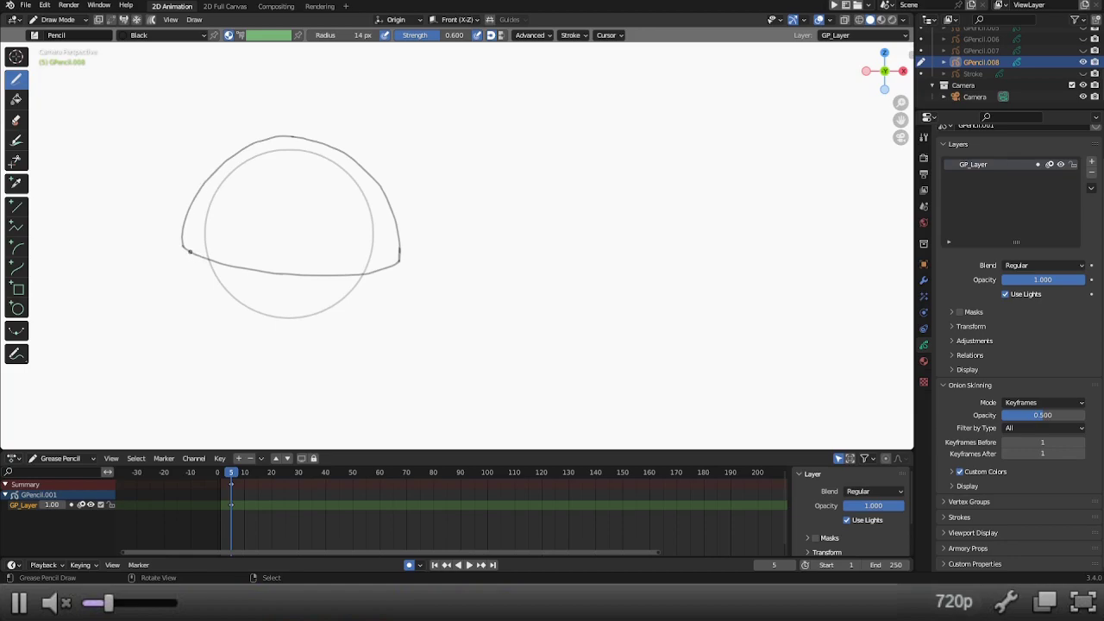
Step: Draw two long side lines down from the dome's lower edge and join them with a slightly curved bottom line
{"action": "left_click_drag", "start_coordinate": [190, 250], "coordinate": [200, 358]}
{"action": "key", "text": "ctrl+z"}
{"action": "left_click_drag", "start_coordinate": [187, 250], "coordinate": [178, 382]}
{"action": "left_click_drag", "start_coordinate": [387, 269], "coordinate": [395, 401]}
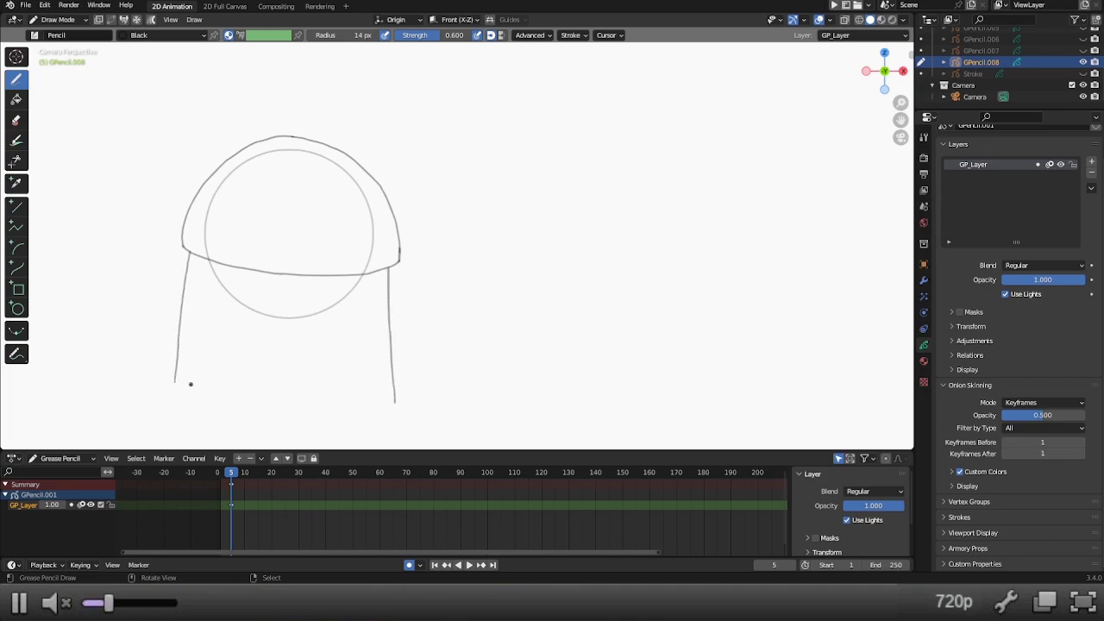
{"action": "mouse_move", "coordinate": [177, 381]}
{"action": "left_mouse_down"}
{"action": "mouse_move", "coordinate": [299, 396]}
{"action": "mouse_move", "coordinate": [393, 385]}
{"action": "mouse_move", "coordinate": [429, 418]}
{"action": "mouse_move", "coordinate": [387, 397]}
{"action": "left_mouse_up"}
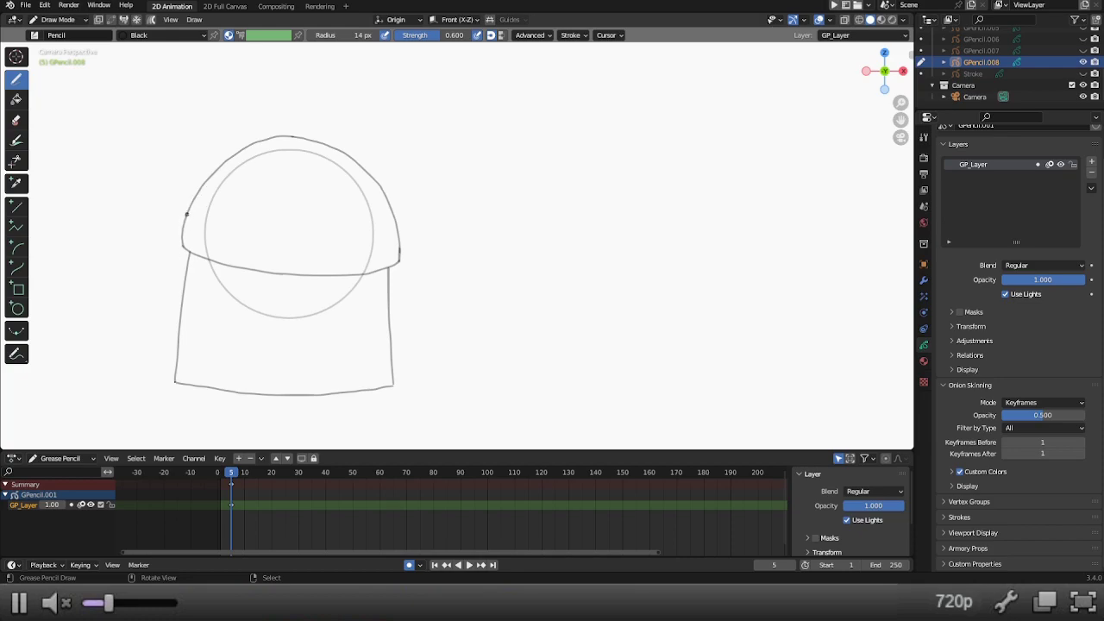
Step: Draw a flared hair flap on each side of the dome and erase the dome outline overlapping the right flap
{"action": "mouse_move", "coordinate": [189, 207]}
{"action": "left_mouse_down"}
{"action": "mouse_move", "coordinate": [156, 254]}
{"action": "mouse_move", "coordinate": [144, 304]}
{"action": "mouse_move", "coordinate": [178, 312]}
{"action": "left_mouse_up"}
{"action": "left_click_drag", "start_coordinate": [363, 169], "coordinate": [390, 259]}
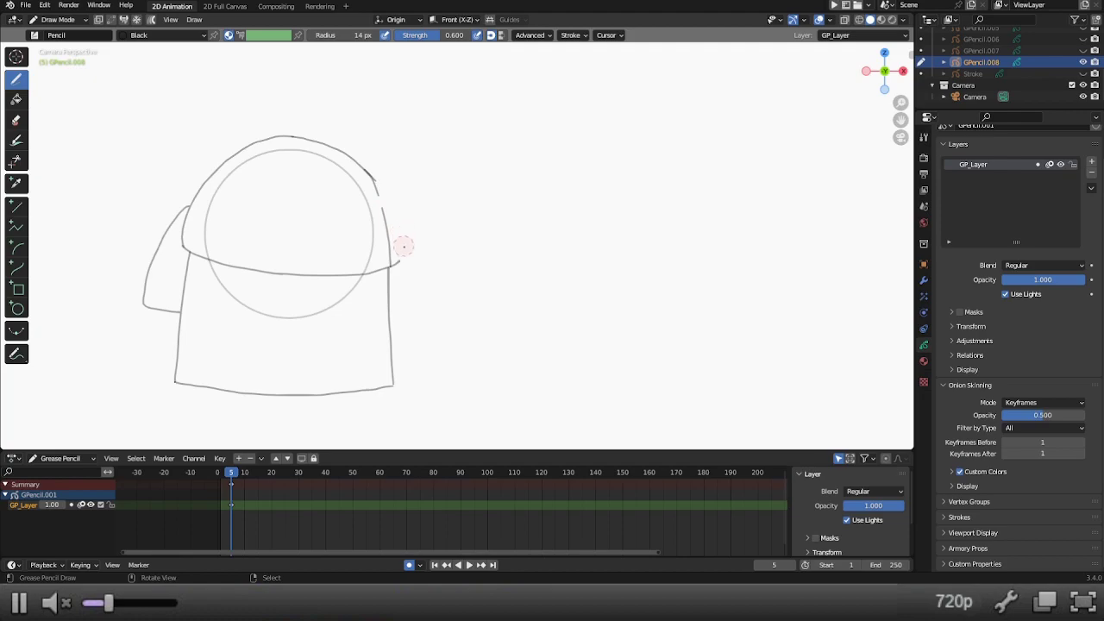
{"action": "key", "text": "ctrl+z"}
{"action": "left_click_drag", "start_coordinate": [381, 195], "coordinate": [381, 206]}
{"action": "key", "text": "ctrl+z"}
{"action": "mouse_move", "coordinate": [379, 200]}
{"action": "left_mouse_down"}
{"action": "mouse_move", "coordinate": [424, 305]}
{"action": "mouse_move", "coordinate": [402, 317]}
{"action": "left_mouse_up"}
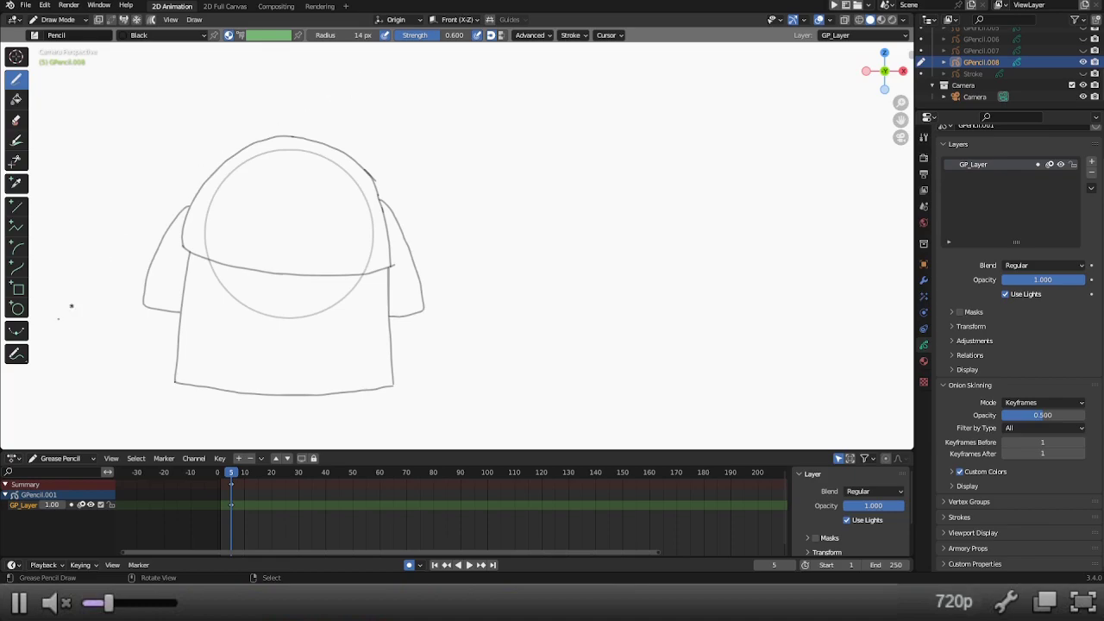
Step: Draw a second, slightly larger circle beside the first hair drawing with the Circle tool
{"action": "left_click", "coordinate": [17, 308]}
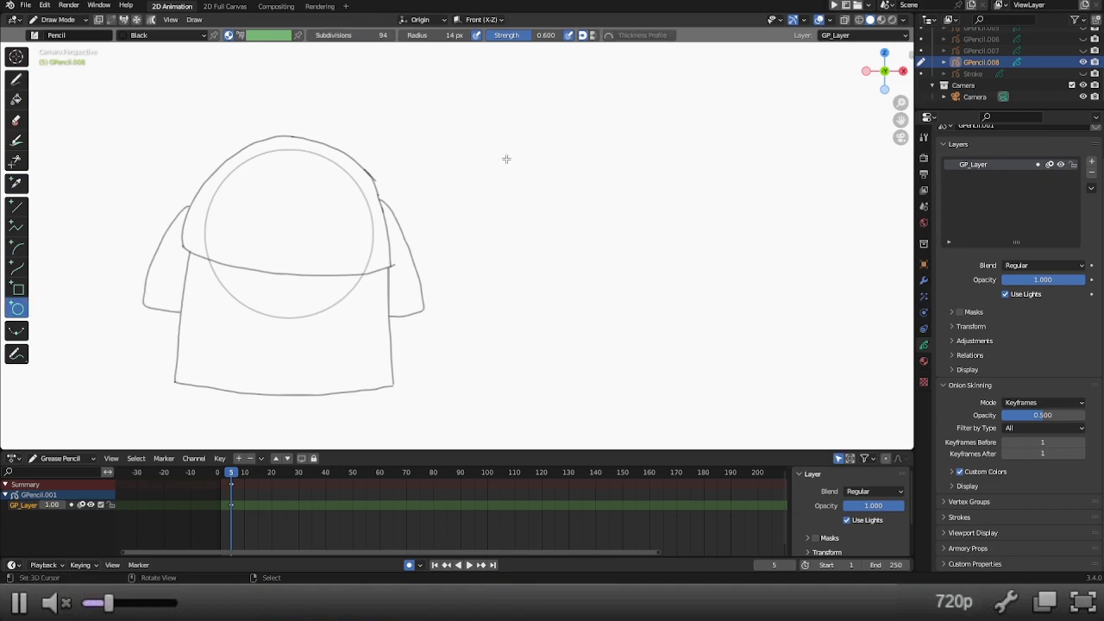
{"action": "left_click_drag", "start_coordinate": [541, 160], "coordinate": [725, 343]}
{"action": "key", "text": "Return"}
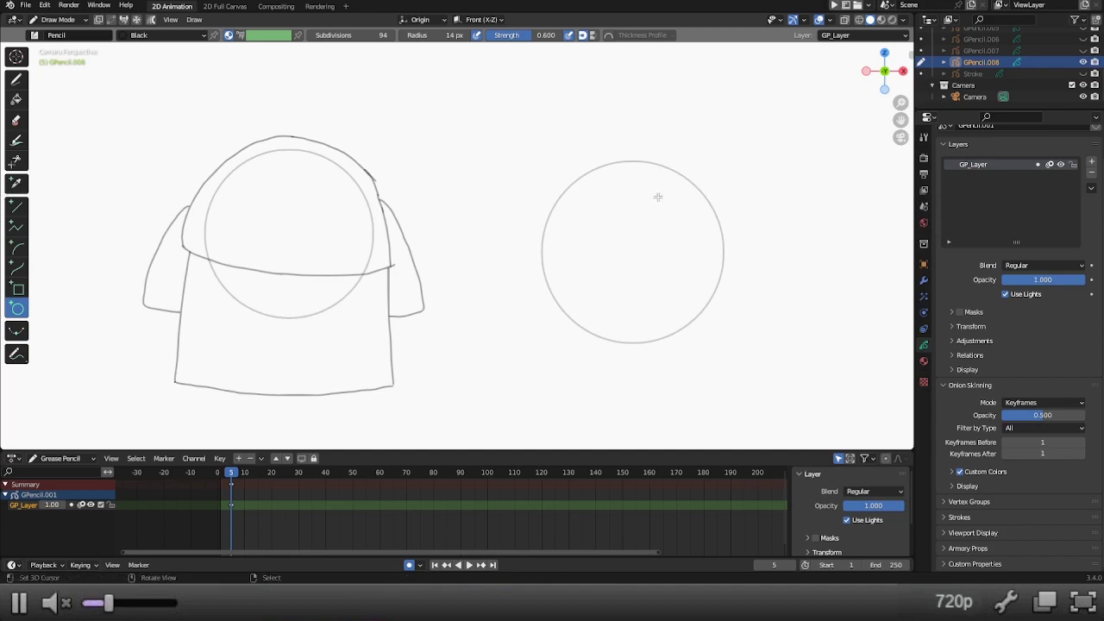
Step: Draw a downward-curving line across the second circle and a dome outline over the circle's top using the Draw tool
{"action": "left_click", "coordinate": [15, 78]}
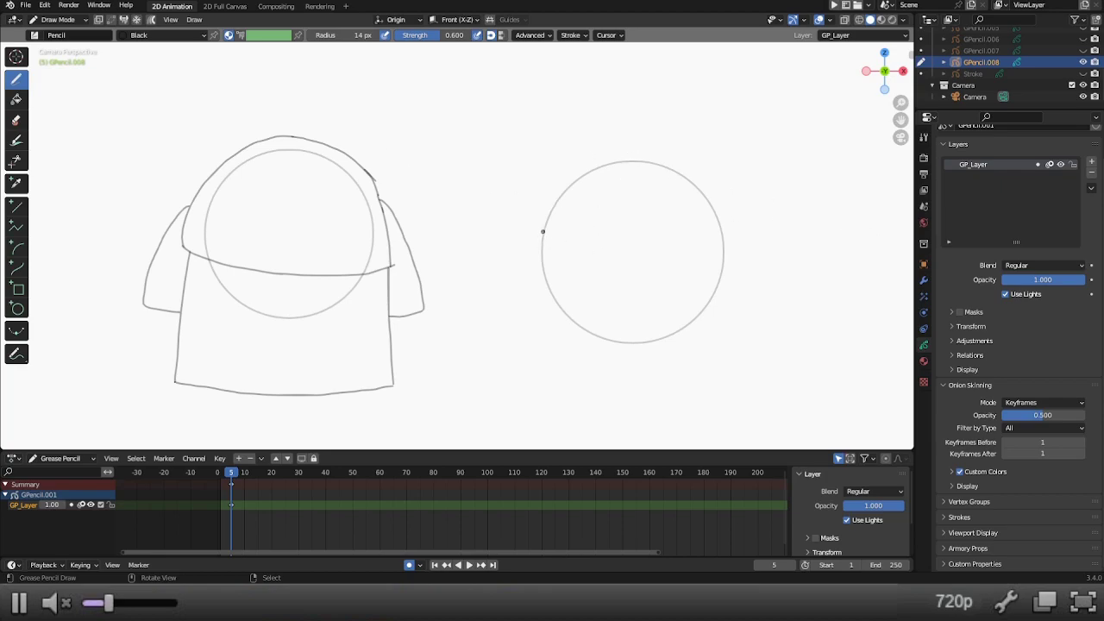
{"action": "mouse_move", "coordinate": [538, 233]}
{"action": "left_mouse_down"}
{"action": "mouse_move", "coordinate": [649, 260]}
{"action": "mouse_move", "coordinate": [732, 249]}
{"action": "left_mouse_up"}
{"action": "mouse_move", "coordinate": [541, 234]}
{"action": "left_mouse_down"}
{"action": "mouse_move", "coordinate": [528, 225]}
{"action": "mouse_move", "coordinate": [554, 185]}
{"action": "mouse_move", "coordinate": [599, 154]}
{"action": "mouse_move", "coordinate": [633, 148]}
{"action": "left_mouse_up"}
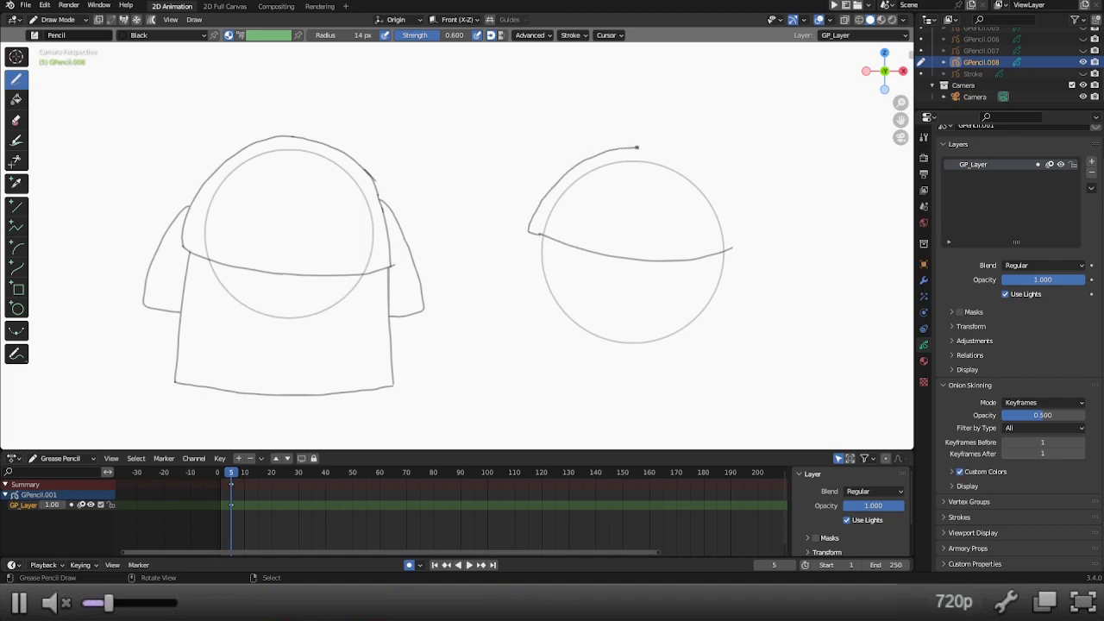
{"action": "left_click_drag", "start_coordinate": [731, 245], "coordinate": [714, 207]}
{"action": "key", "text": "ctrl+z"}
{"action": "key", "text": "ctrl+z"}
{"action": "left_click_drag", "start_coordinate": [733, 250], "coordinate": [709, 183]}
{"action": "key", "text": "ctrl+z"}
{"action": "mouse_move", "coordinate": [733, 250]}
{"action": "left_mouse_down"}
{"action": "mouse_move", "coordinate": [711, 191]}
{"action": "mouse_move", "coordinate": [681, 155]}
{"action": "mouse_move", "coordinate": [618, 149]}
{"action": "mouse_move", "coordinate": [689, 164]}
{"action": "mouse_move", "coordinate": [658, 148]}
{"action": "mouse_move", "coordinate": [645, 149]}
{"action": "mouse_move", "coordinate": [693, 166]}
{"action": "left_mouse_up"}
{"action": "key", "text": "ctrl+z"}
{"action": "key", "text": "ctrl+z"}
{"action": "key", "text": "ctrl+z"}
Step: Draw a side line curving down from each end of the second dome's lower edge
{"action": "left_click_drag", "start_coordinate": [529, 235], "coordinate": [519, 287]}
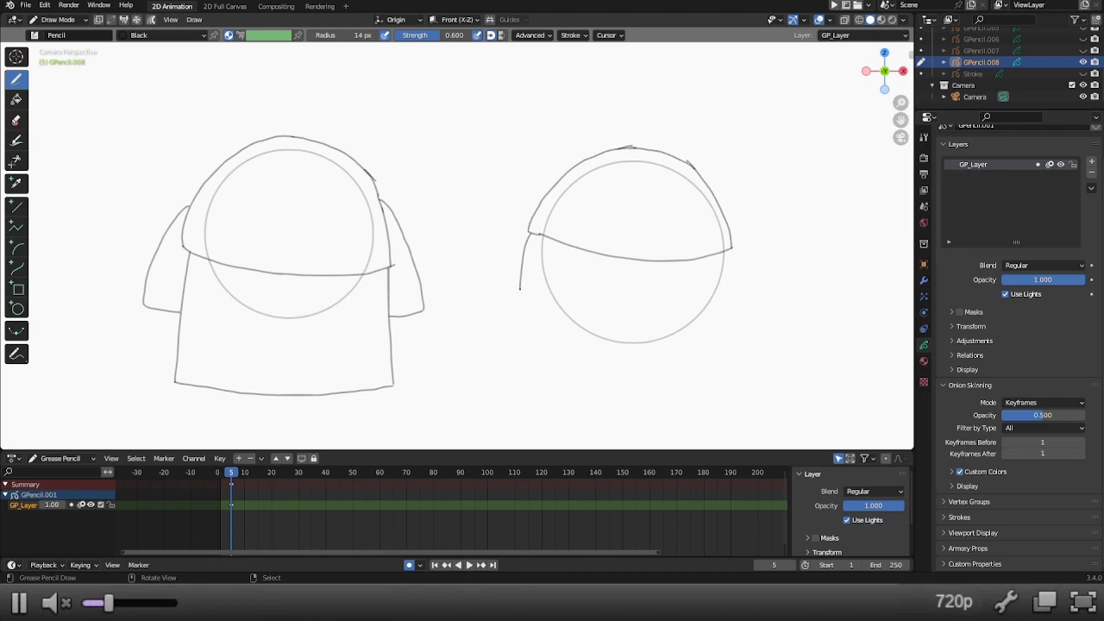
{"action": "key", "text": "ctrl+z"}
{"action": "left_click_drag", "start_coordinate": [536, 235], "coordinate": [522, 312]}
{"action": "left_click_drag", "start_coordinate": [729, 247], "coordinate": [739, 332]}
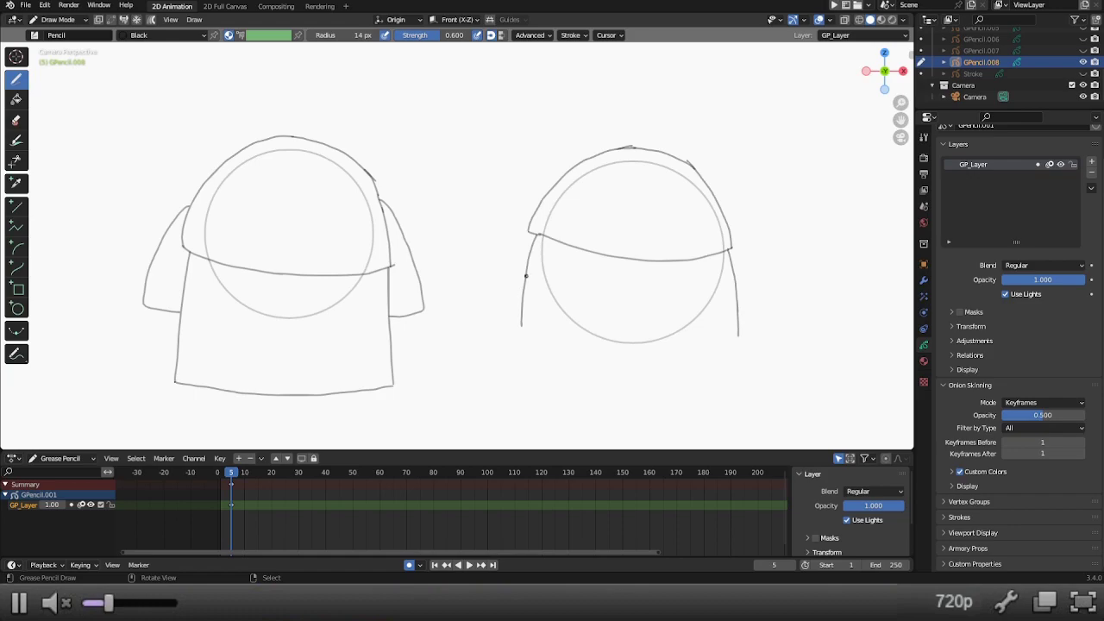
Step: Taper both sides inward to a bottom line at the circle's base and erase the leftover outer ends
{"action": "left_click_drag", "start_coordinate": [526, 279], "coordinate": [522, 319]}
{"action": "key", "text": "ctrl+z"}
{"action": "left_click_drag", "start_coordinate": [526, 274], "coordinate": [531, 314]}
{"action": "left_click_drag", "start_coordinate": [736, 297], "coordinate": [729, 325]}
{"action": "key", "text": "ctrl+z"}
{"action": "left_click_drag", "start_coordinate": [735, 279], "coordinate": [726, 322]}
{"action": "left_click_drag", "start_coordinate": [545, 331], "coordinate": [720, 336]}
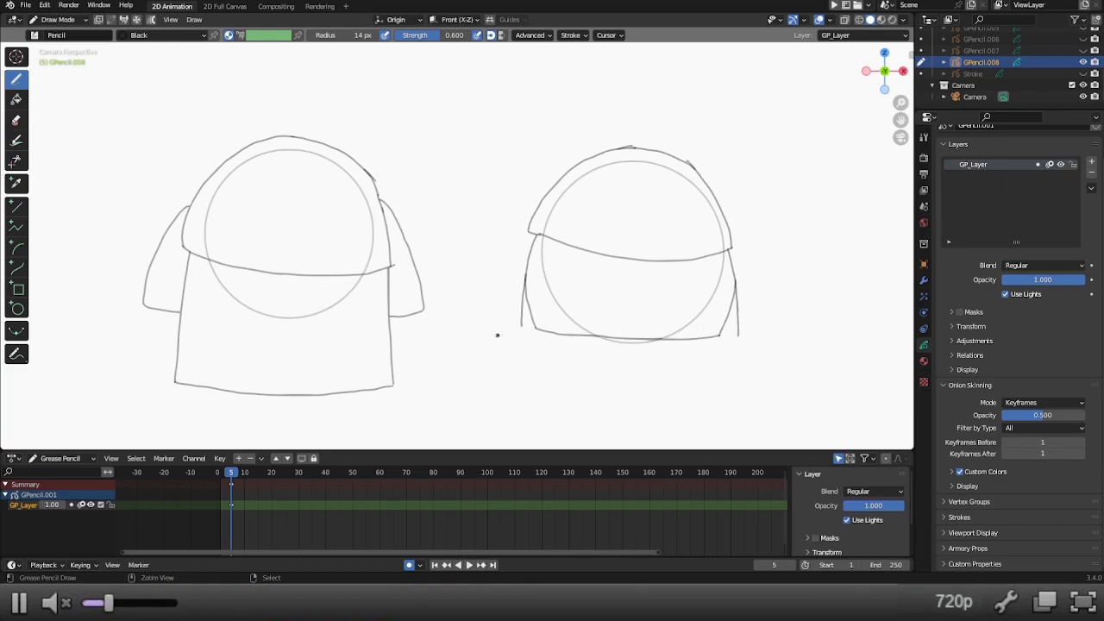
{"action": "left_click_drag", "start_coordinate": [506, 325], "coordinate": [512, 290], "text": "ctrl"}
{"action": "mouse_move", "coordinate": [756, 343]}
{"action": "left_mouse_down", "text": "ctrl"}
{"action": "mouse_move", "coordinate": [740, 320]}
{"action": "mouse_move", "coordinate": [747, 296]}
{"action": "left_mouse_up", "text": "ctrl"}
Step: Draw a row of short, nearly vertical hair strokes rising from the second dome's curved lower edge
{"action": "left_click_drag", "start_coordinate": [548, 233], "coordinate": [563, 199]}
{"action": "left_click_drag", "start_coordinate": [562, 242], "coordinate": [575, 205]}
{"action": "left_click_drag", "start_coordinate": [580, 250], "coordinate": [589, 212]}
{"action": "mouse_move", "coordinate": [601, 254]}
{"action": "left_mouse_down"}
{"action": "mouse_move", "coordinate": [604, 213]}
{"action": "mouse_move", "coordinate": [619, 245]}
{"action": "mouse_move", "coordinate": [619, 214]}
{"action": "left_mouse_up"}
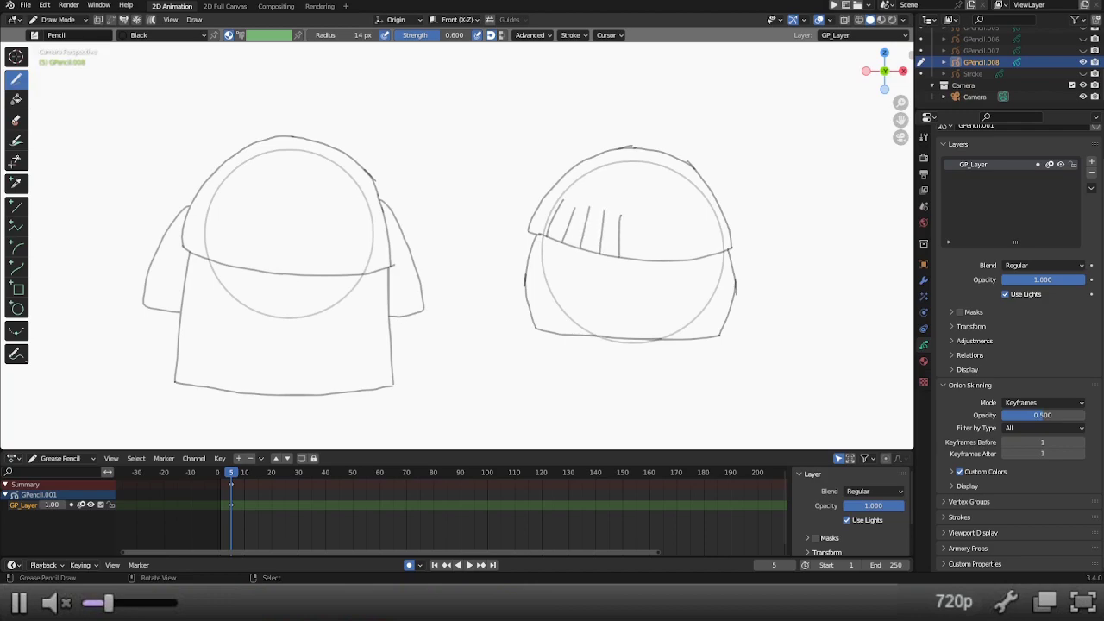
{"action": "left_click_drag", "start_coordinate": [640, 260], "coordinate": [641, 218]}
{"action": "left_click_drag", "start_coordinate": [664, 260], "coordinate": [656, 220]}
{"action": "left_click_drag", "start_coordinate": [677, 264], "coordinate": [672, 222]}
{"action": "key", "text": "shift+s"}
{"action": "key", "text": "ctrl+z"}
{"action": "key", "text": "ctrl+z"}
{"action": "left_click_drag", "start_coordinate": [662, 260], "coordinate": [661, 222]}
{"action": "mouse_move", "coordinate": [677, 260]}
{"action": "left_mouse_down"}
{"action": "mouse_move", "coordinate": [672, 226]}
{"action": "mouse_move", "coordinate": [690, 246]}
{"action": "mouse_move", "coordinate": [688, 229]}
{"action": "mouse_move", "coordinate": [701, 244]}
{"action": "mouse_move", "coordinate": [698, 227]}
{"action": "mouse_move", "coordinate": [718, 249]}
{"action": "mouse_move", "coordinate": [715, 222]}
{"action": "left_mouse_up"}
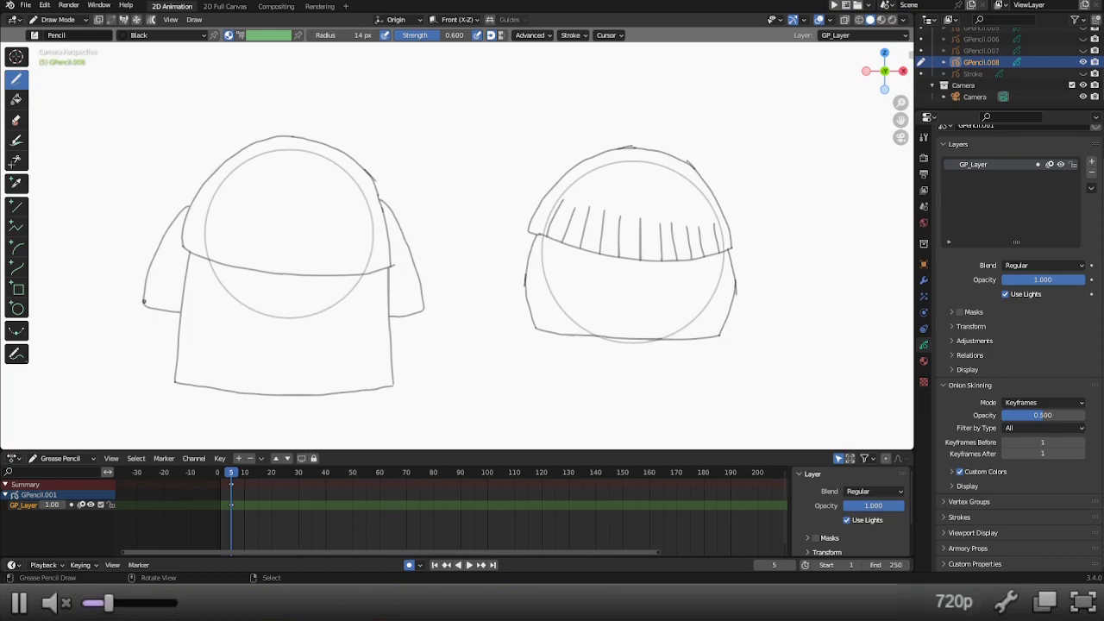
Step: Draw the first pointed hair strands hanging below the left end of the second dome's edge
{"action": "left_click_drag", "start_coordinate": [148, 301], "coordinate": [178, 310]}
{"action": "left_click_drag", "start_coordinate": [543, 244], "coordinate": [523, 270]}
{"action": "mouse_move", "coordinate": [547, 244]}
{"action": "left_mouse_down"}
{"action": "mouse_move", "coordinate": [550, 278]}
{"action": "mouse_move", "coordinate": [562, 266]}
{"action": "mouse_move", "coordinate": [574, 272]}
{"action": "left_mouse_up"}
{"action": "key", "text": "ctrl+z"}
{"action": "key", "text": "ctrl+z"}
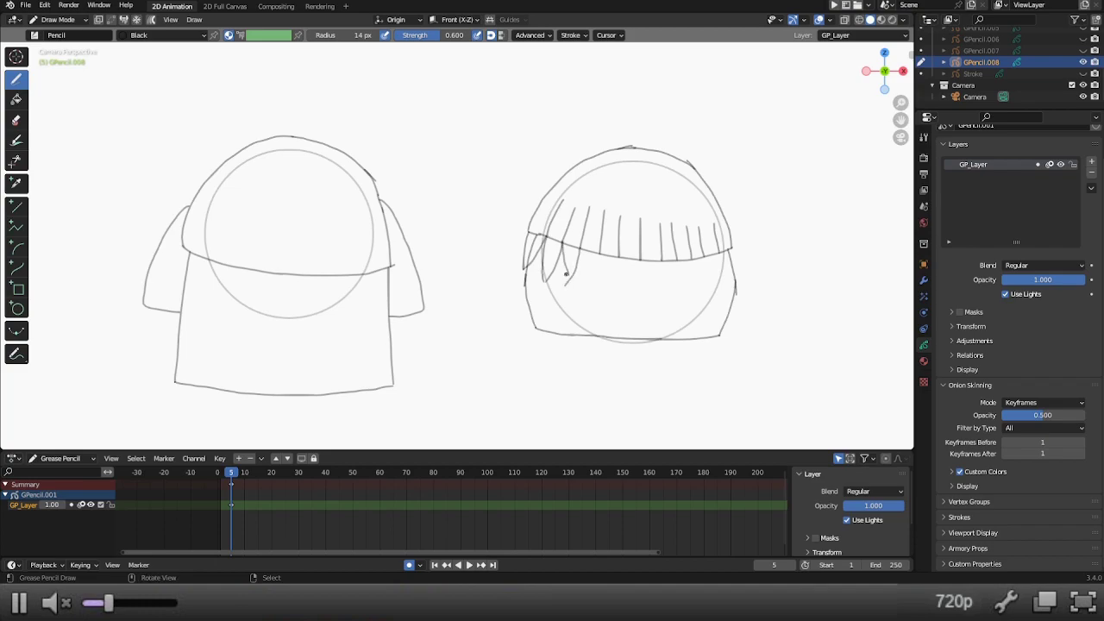
{"action": "key", "text": "ctrl+z"}
Step: Draw a series of overlapping pointed strands sweeping outward down the right side of the second hair shape
{"action": "mouse_move", "coordinate": [725, 278]}
{"action": "left_mouse_down"}
{"action": "mouse_move", "coordinate": [735, 289]}
{"action": "mouse_move", "coordinate": [721, 272]}
{"action": "left_mouse_up"}
{"action": "left_click_drag", "start_coordinate": [743, 291], "coordinate": [731, 267]}
{"action": "left_click_drag", "start_coordinate": [728, 298], "coordinate": [738, 307]}
{"action": "key", "text": "ctrl+z"}
{"action": "left_click_drag", "start_coordinate": [747, 310], "coordinate": [727, 302]}
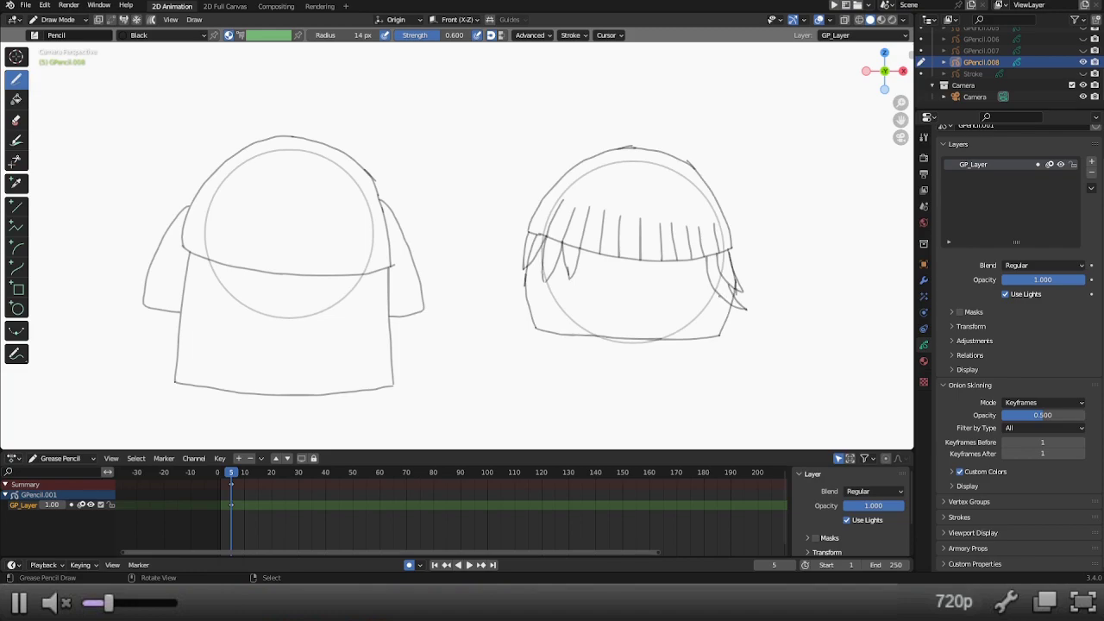
{"action": "left_click_drag", "start_coordinate": [740, 325], "coordinate": [705, 297]}
{"action": "mouse_move", "coordinate": [710, 306]}
{"action": "left_mouse_down"}
{"action": "mouse_move", "coordinate": [726, 332]}
{"action": "mouse_move", "coordinate": [703, 312]}
{"action": "left_mouse_up"}
{"action": "key", "text": "z"}
{"action": "left_click", "coordinate": [734, 337]}
{"action": "mouse_move", "coordinate": [730, 337]}
{"action": "left_mouse_down"}
{"action": "mouse_move", "coordinate": [705, 323]}
{"action": "mouse_move", "coordinate": [685, 271]}
{"action": "left_mouse_up"}
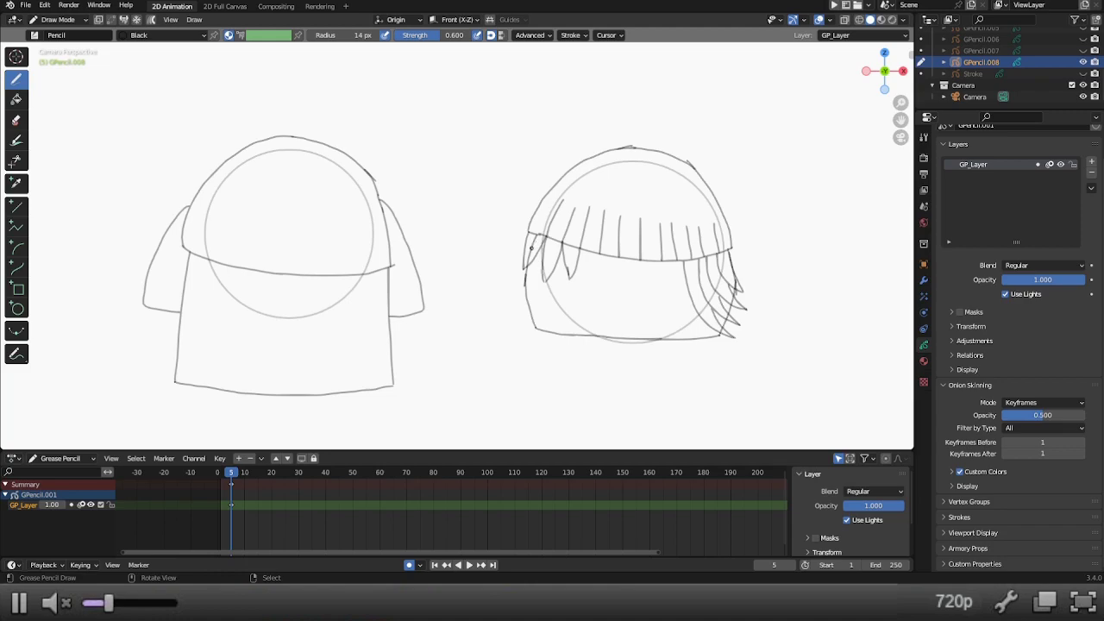
Step: Draw layered pointed strands flicking outward down the left side of the second hair shape
{"action": "left_click_drag", "start_coordinate": [524, 261], "coordinate": [507, 274]}
{"action": "mouse_move", "coordinate": [525, 274]}
{"action": "left_mouse_down"}
{"action": "mouse_move", "coordinate": [519, 284]}
{"action": "mouse_move", "coordinate": [535, 278]}
{"action": "left_mouse_up"}
{"action": "left_click_drag", "start_coordinate": [512, 303], "coordinate": [542, 292]}
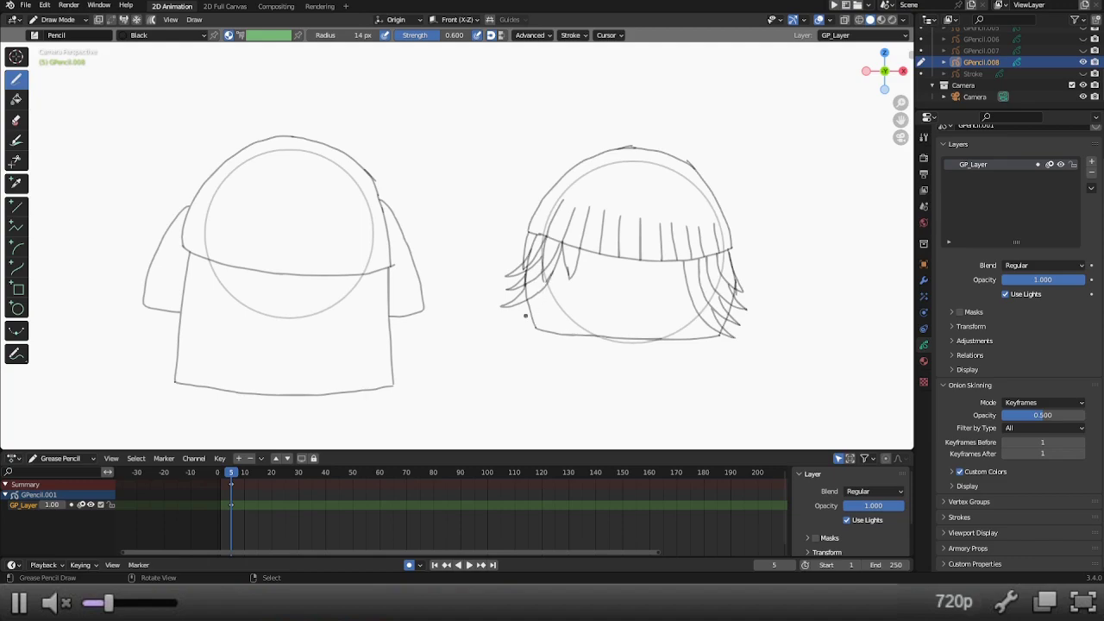
{"action": "left_click_drag", "start_coordinate": [515, 314], "coordinate": [568, 272]}
Step: Draw two longer curved fringe strands tapering to points inside the left half, below the dome's edge
{"action": "left_click_drag", "start_coordinate": [547, 237], "coordinate": [549, 233]}
{"action": "mouse_move", "coordinate": [580, 248]}
{"action": "left_mouse_down"}
{"action": "mouse_move", "coordinate": [574, 291]}
{"action": "mouse_move", "coordinate": [598, 259]}
{"action": "left_mouse_up"}
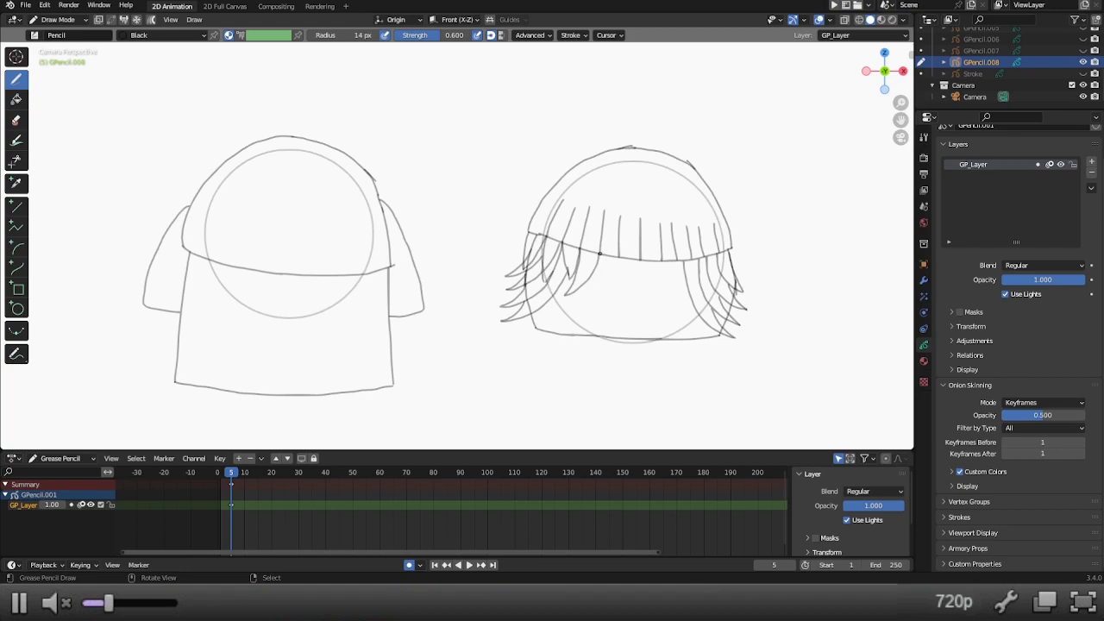
{"action": "left_click_drag", "start_coordinate": [602, 258], "coordinate": [585, 294]}
{"action": "left_click_drag", "start_coordinate": [587, 295], "coordinate": [614, 264]}
{"action": "key", "text": "ctrl+z"}
{"action": "left_click_drag", "start_coordinate": [581, 298], "coordinate": [615, 268]}
Step: Add pointed strands hanging from the right end of the dome's edge and the right half of the fringe
{"action": "left_click_drag", "start_coordinate": [739, 263], "coordinate": [751, 277]}
{"action": "mouse_move", "coordinate": [753, 278]}
{"action": "left_mouse_down"}
{"action": "mouse_move", "coordinate": [710, 255]}
{"action": "mouse_move", "coordinate": [725, 271]}
{"action": "mouse_move", "coordinate": [718, 282]}
{"action": "left_mouse_up"}
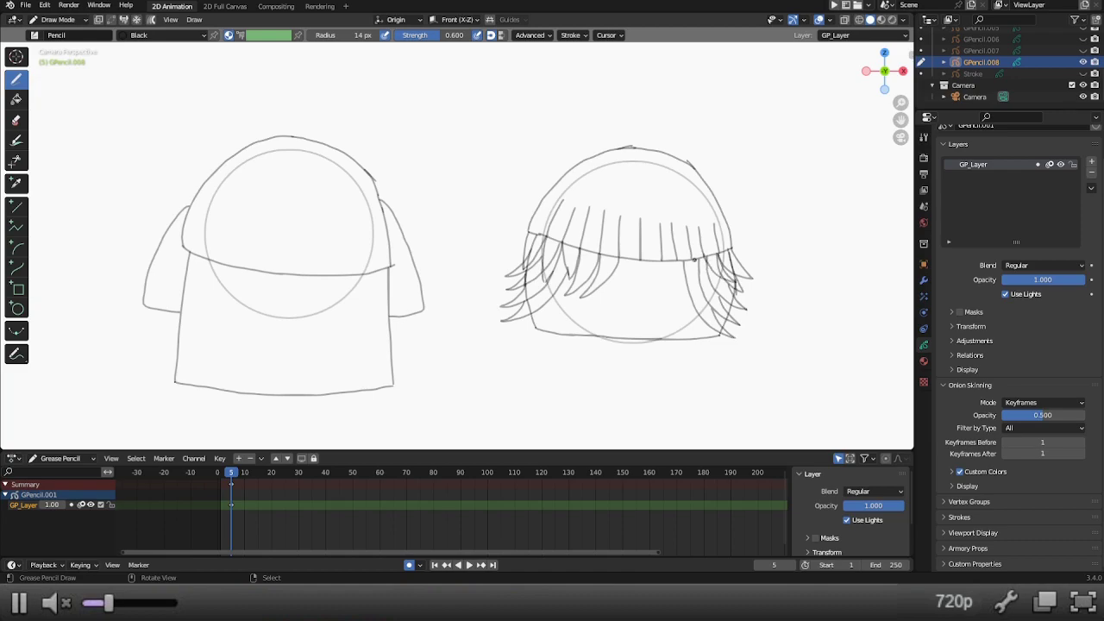
{"action": "mouse_move", "coordinate": [705, 255]}
{"action": "left_mouse_down"}
{"action": "mouse_move", "coordinate": [723, 293]}
{"action": "mouse_move", "coordinate": [685, 275]}
{"action": "left_mouse_up"}
Step: Erase the upper parts of the lower strands where they overlap the fringe strands on the right side
{"action": "scroll", "coordinate": [698, 289], "scroll_direction": "up", "scroll_amount": 3}
{"action": "scroll", "coordinate": [698, 290], "scroll_direction": "up", "scroll_amount": 3}
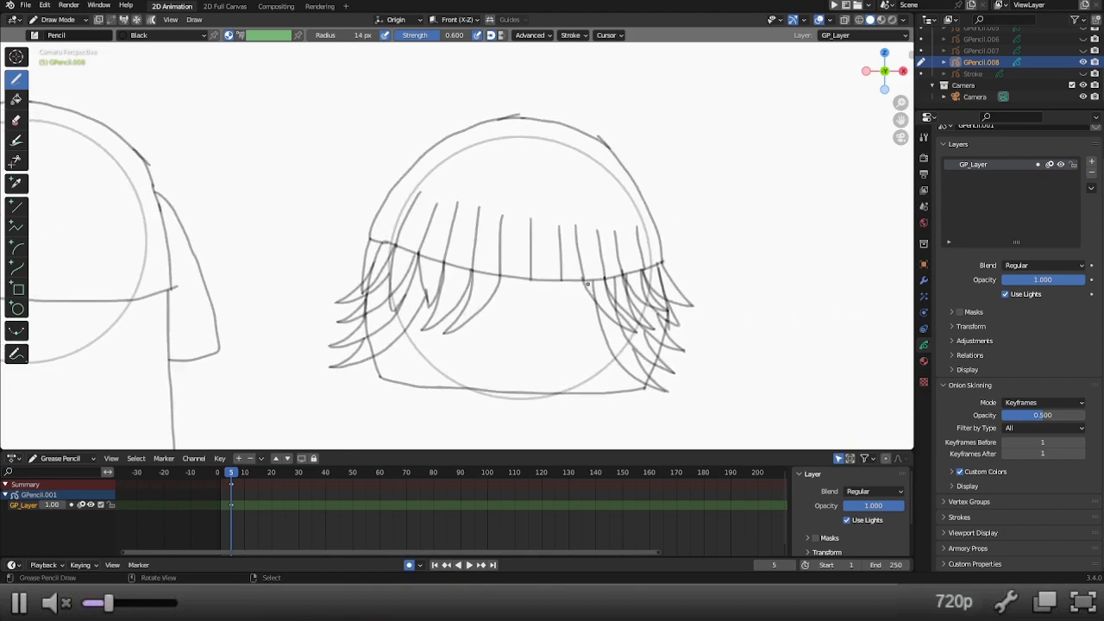
{"action": "middle_click_drag", "start_coordinate": [699, 290], "coordinate": [621, 268], "text": "ctrl"}
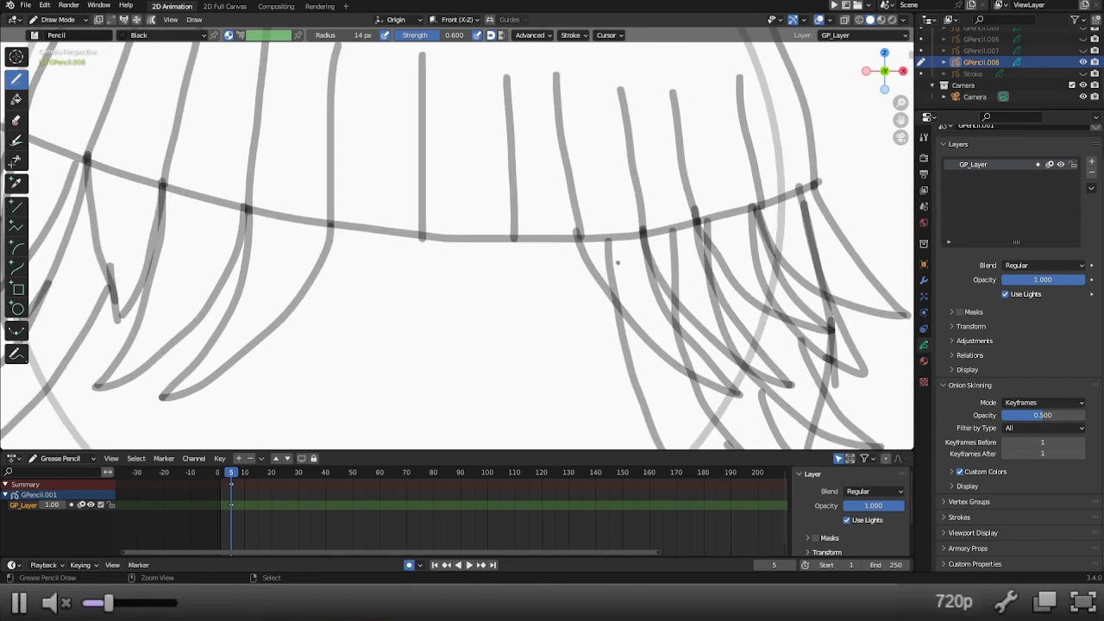
{"action": "left_click_drag", "start_coordinate": [617, 266], "coordinate": [608, 241], "text": "ctrl"}
{"action": "left_click_drag", "start_coordinate": [675, 241], "coordinate": [685, 298], "text": "ctrl"}
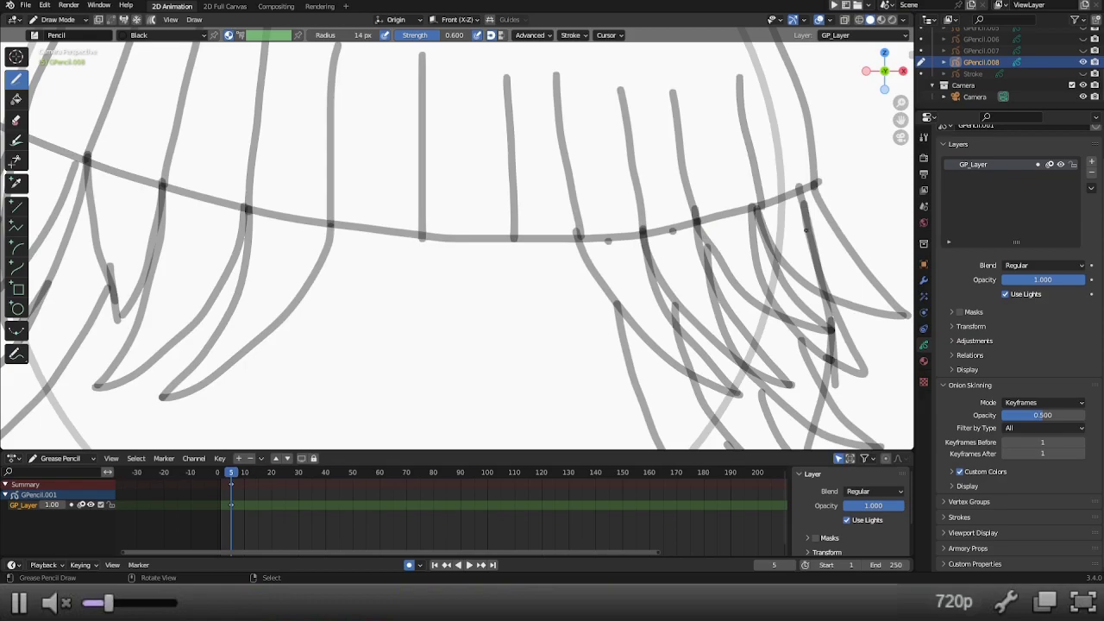
{"action": "mouse_move", "coordinate": [811, 221]}
{"action": "left_mouse_down", "text": "ctrl"}
{"action": "mouse_move", "coordinate": [802, 204]}
{"action": "mouse_move", "coordinate": [830, 279]}
{"action": "left_mouse_up", "text": "ctrl"}
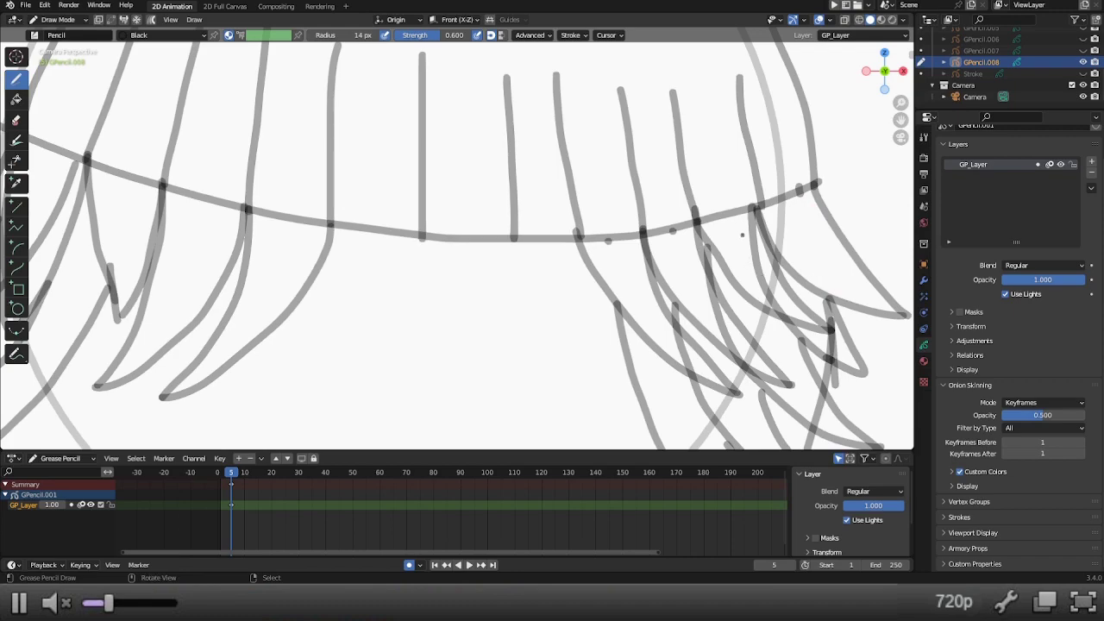
{"action": "left_click_drag", "start_coordinate": [739, 228], "coordinate": [771, 293], "text": "ctrl"}
{"action": "scroll", "coordinate": [740, 290], "scroll_direction": "down", "scroll_amount": 3}
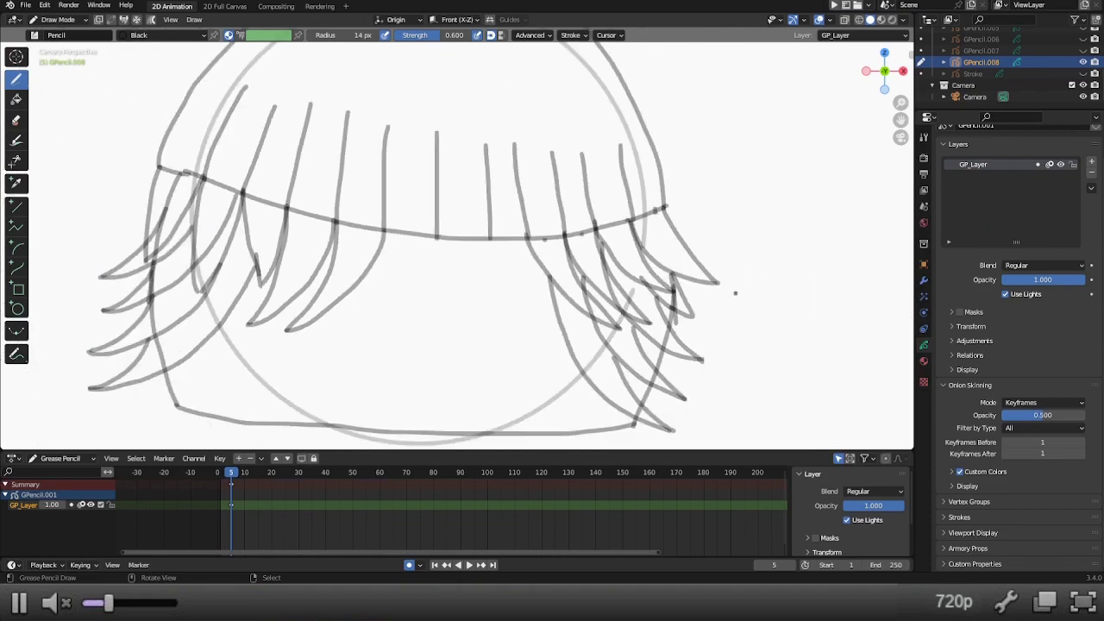
{"action": "scroll", "coordinate": [619, 321], "scroll_direction": "up", "scroll_amount": 1}
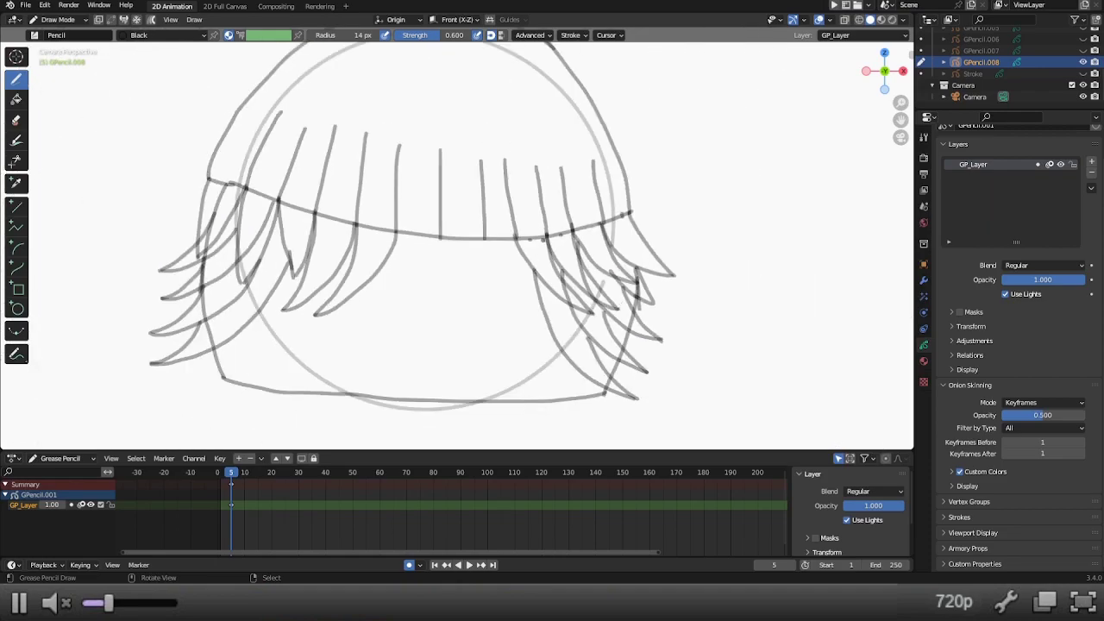
{"action": "scroll", "coordinate": [556, 288], "scroll_direction": "up", "scroll_amount": 4}
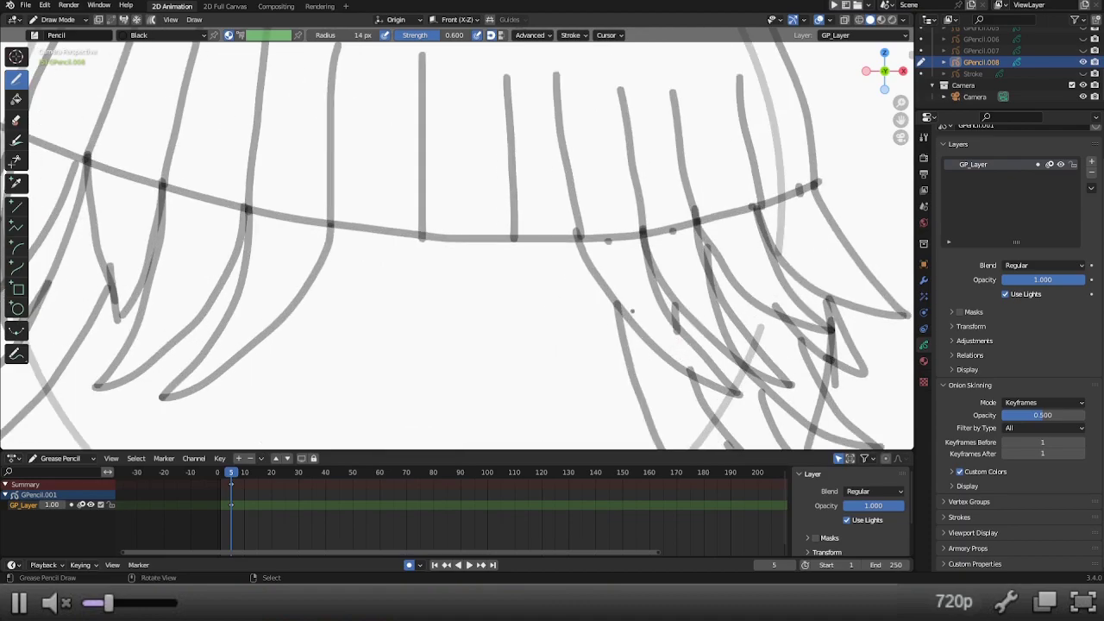
{"action": "scroll", "coordinate": [604, 307], "scroll_direction": "down", "scroll_amount": 4}
{"action": "scroll", "coordinate": [500, 244], "scroll_direction": "down", "scroll_amount": 4}
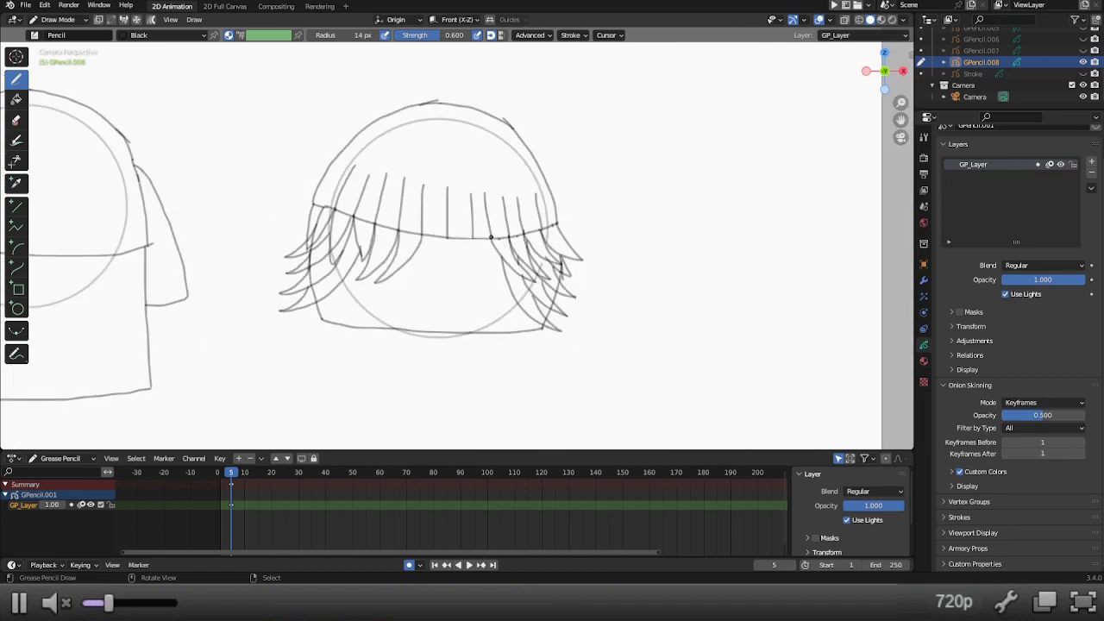
Step: Draw long curved pointed strands meeting at the centre of the second hair shape's fringe, redrawing the left one
{"action": "mouse_move", "coordinate": [491, 242]}
{"action": "left_mouse_down"}
{"action": "mouse_move", "coordinate": [511, 275]}
{"action": "mouse_move", "coordinate": [482, 255]}
{"action": "mouse_move", "coordinate": [506, 285]}
{"action": "mouse_move", "coordinate": [474, 248]}
{"action": "mouse_move", "coordinate": [493, 254]}
{"action": "mouse_move", "coordinate": [507, 282]}
{"action": "mouse_move", "coordinate": [474, 250]}
{"action": "mouse_move", "coordinate": [496, 298]}
{"action": "mouse_move", "coordinate": [447, 238]}
{"action": "mouse_move", "coordinate": [436, 275]}
{"action": "mouse_move", "coordinate": [398, 289]}
{"action": "mouse_move", "coordinate": [424, 235]}
{"action": "left_mouse_up"}
{"action": "key", "text": "ctrl+z"}
{"action": "key", "text": "ctrl+z"}
{"action": "key", "text": "ctrl+z"}
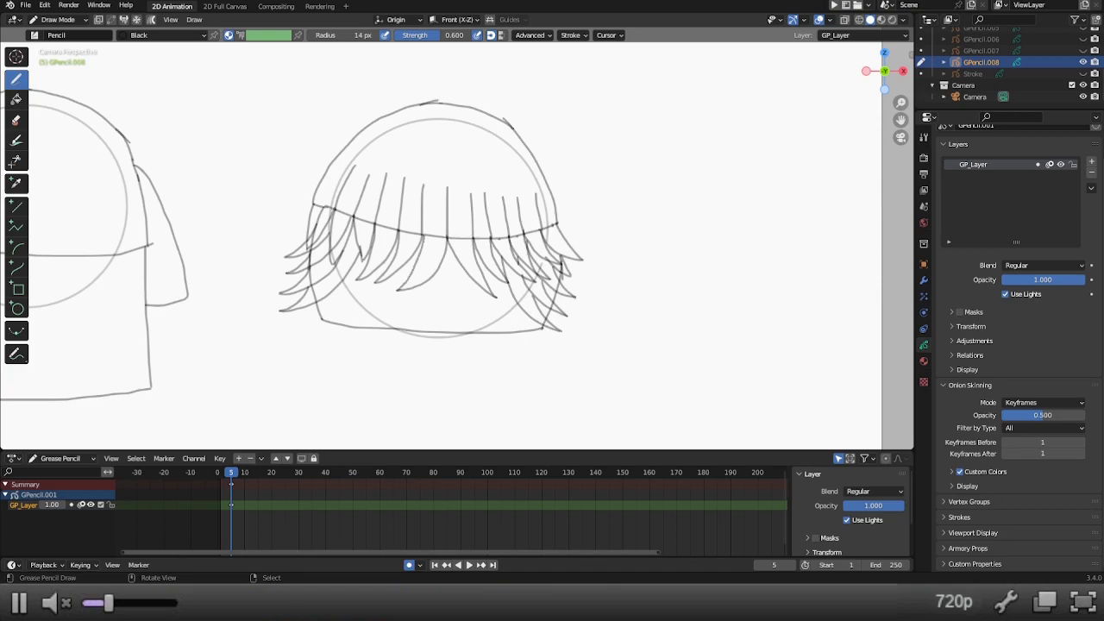
{"action": "key", "text": "ctrl+z"}
{"action": "left_click_drag", "start_coordinate": [398, 289], "coordinate": [421, 245]}
{"action": "key", "text": "ctrl+z"}
{"action": "left_click_drag", "start_coordinate": [398, 290], "coordinate": [421, 244]}
{"action": "scroll", "coordinate": [323, 309], "scroll_direction": "down", "scroll_amount": 3}
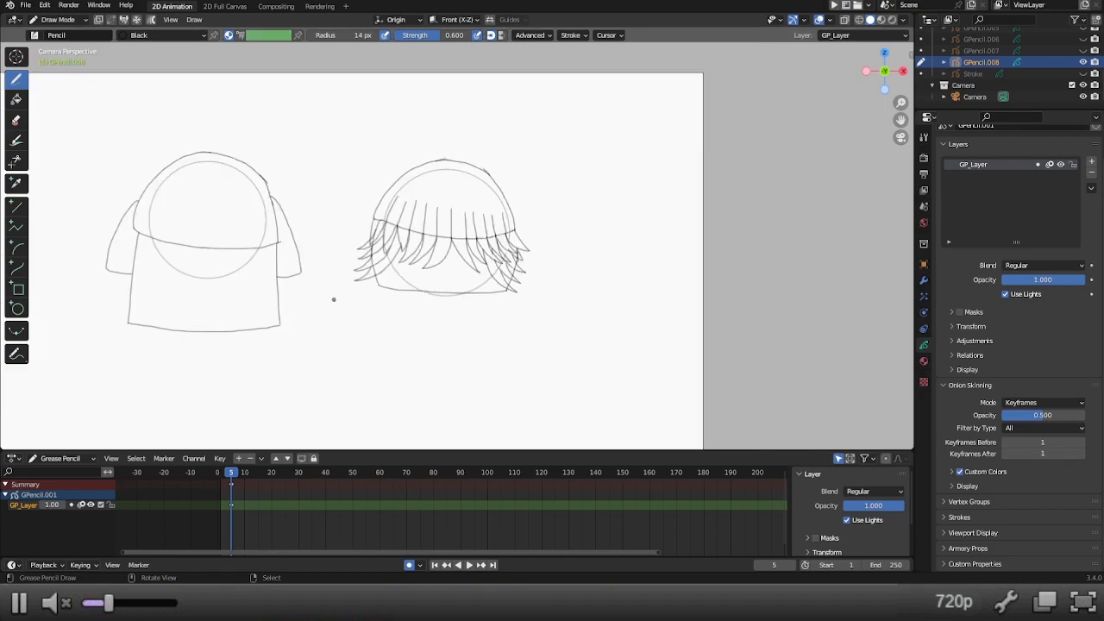
Step: Draw a row of long straight pointed strands hanging from the right end of the first hair shape's dome edge
{"action": "scroll", "coordinate": [453, 287], "scroll_direction": "up", "scroll_amount": 1}
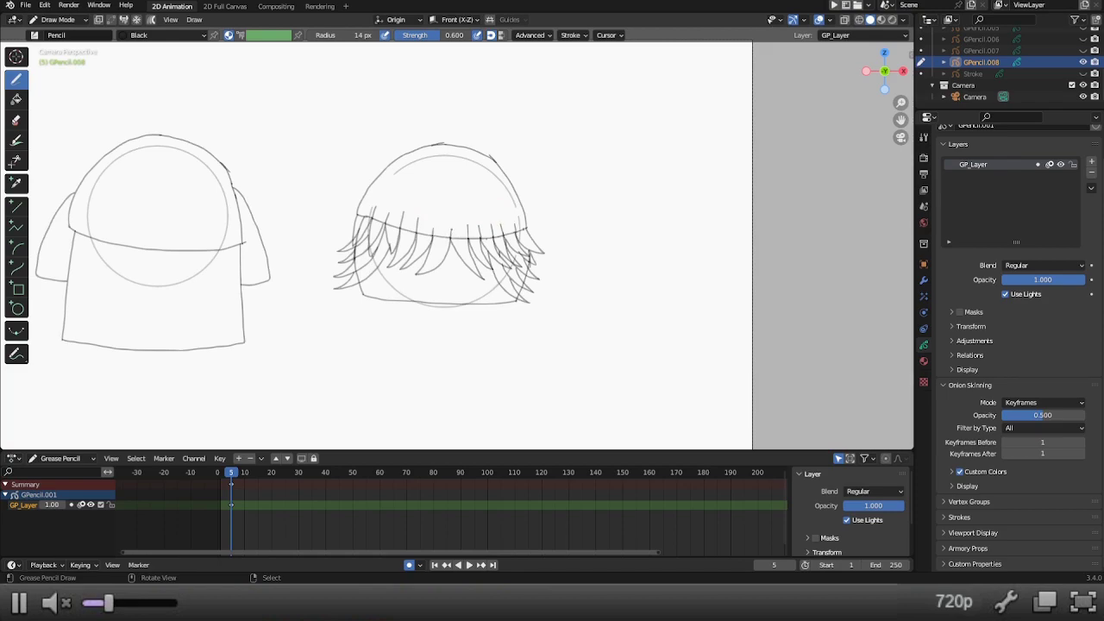
{"action": "mouse_move", "coordinate": [313, 255]}
{"action": "middle_mouse_down", "text": "shift"}
{"action": "mouse_move", "coordinate": [204, 279]}
{"action": "mouse_move", "coordinate": [567, 314]}
{"action": "mouse_move", "coordinate": [470, 327]}
{"action": "middle_mouse_up", "text": "shift"}
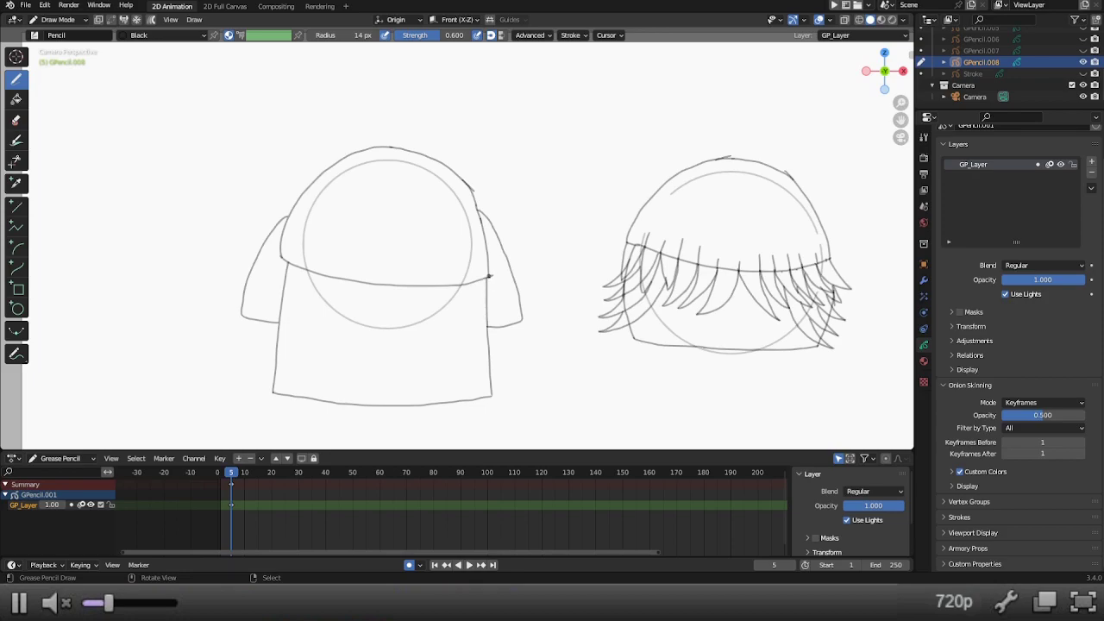
{"action": "left_click_drag", "start_coordinate": [489, 277], "coordinate": [488, 330]}
{"action": "key", "text": "ctrl+z"}
{"action": "left_click_drag", "start_coordinate": [489, 348], "coordinate": [473, 288]}
{"action": "key", "text": "ctrl+z"}
{"action": "left_click_drag", "start_coordinate": [488, 346], "coordinate": [479, 281]}
{"action": "mouse_move", "coordinate": [479, 325]}
{"action": "left_mouse_down"}
{"action": "mouse_move", "coordinate": [474, 360]}
{"action": "mouse_move", "coordinate": [467, 283]}
{"action": "left_mouse_up"}
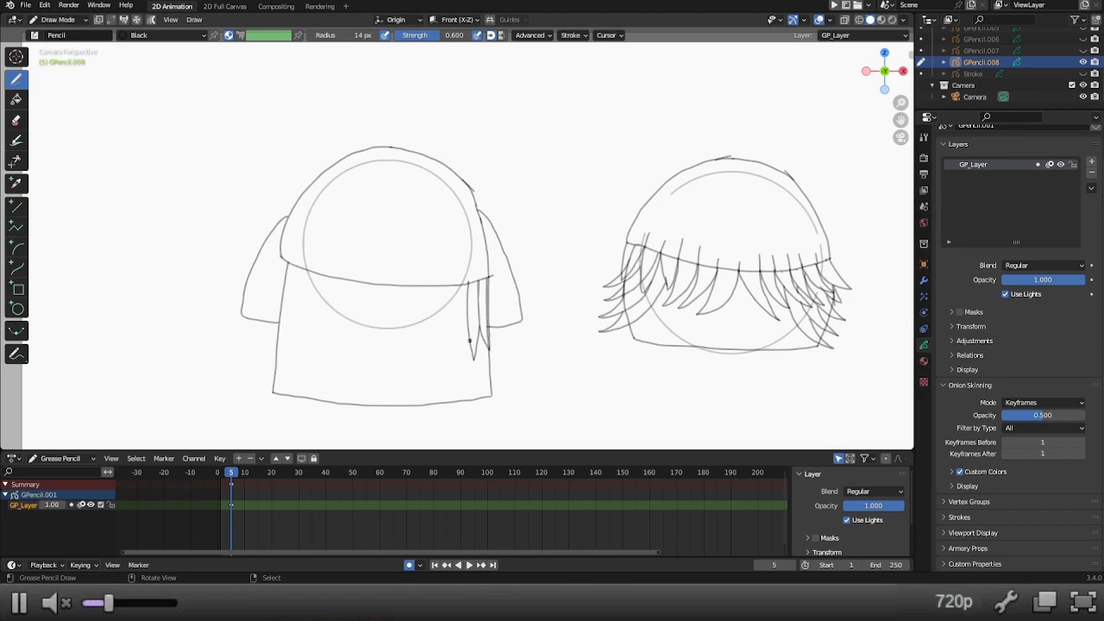
{"action": "mouse_move", "coordinate": [468, 329]}
{"action": "left_mouse_down"}
{"action": "mouse_move", "coordinate": [463, 369]}
{"action": "mouse_move", "coordinate": [455, 287]}
{"action": "left_mouse_up"}
{"action": "mouse_move", "coordinate": [458, 340]}
{"action": "left_mouse_down"}
{"action": "mouse_move", "coordinate": [449, 373]}
{"action": "mouse_move", "coordinate": [444, 291]}
{"action": "left_mouse_up"}
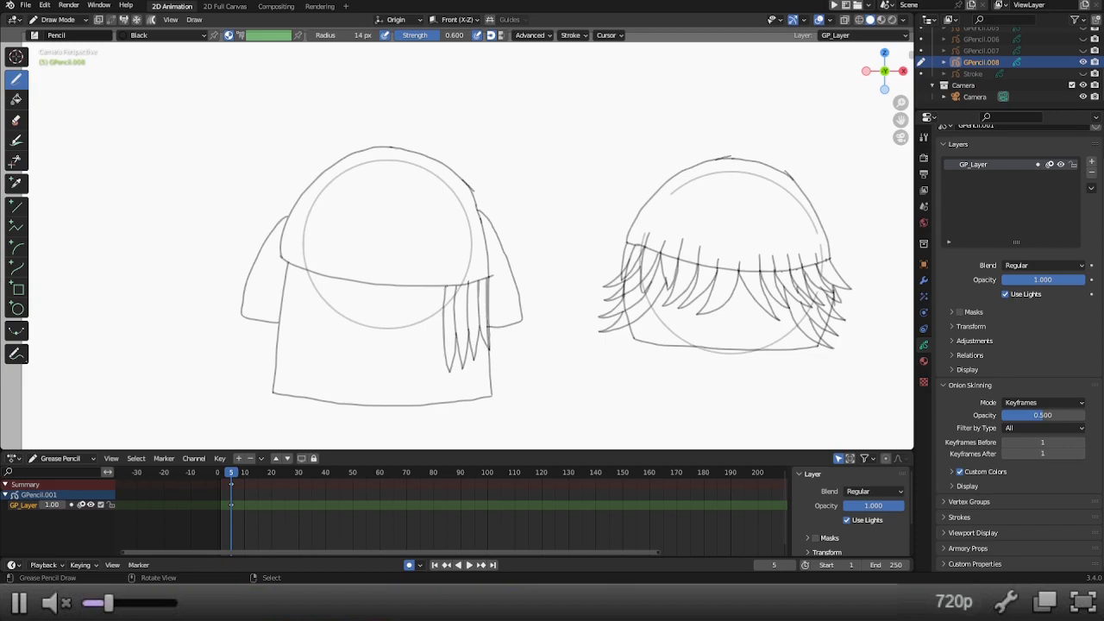
Step: Extend the first hair shape's row of straight pointed strands further toward the centre, redrawing uneven ones
{"action": "middle_click_drag", "start_coordinate": [433, 293], "coordinate": [478, 294], "text": "shift"}
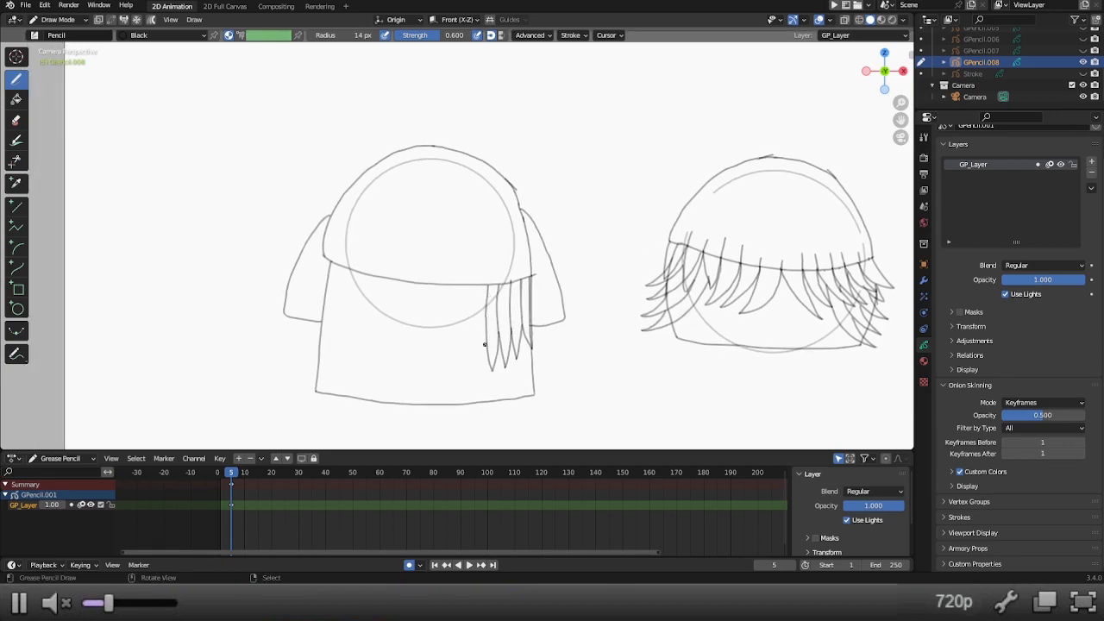
{"action": "mouse_move", "coordinate": [486, 338]}
{"action": "left_mouse_down"}
{"action": "mouse_move", "coordinate": [479, 374]}
{"action": "mouse_move", "coordinate": [468, 288]}
{"action": "left_mouse_up"}
{"action": "key", "text": "ctrl+z"}
{"action": "left_click_drag", "start_coordinate": [479, 371], "coordinate": [472, 288]}
{"action": "mouse_move", "coordinate": [474, 341]}
{"action": "left_mouse_down"}
{"action": "mouse_move", "coordinate": [470, 382]}
{"action": "mouse_move", "coordinate": [470, 297]}
{"action": "left_mouse_up"}
{"action": "key", "text": "ctrl+z"}
{"action": "left_click_drag", "start_coordinate": [470, 380], "coordinate": [468, 286]}
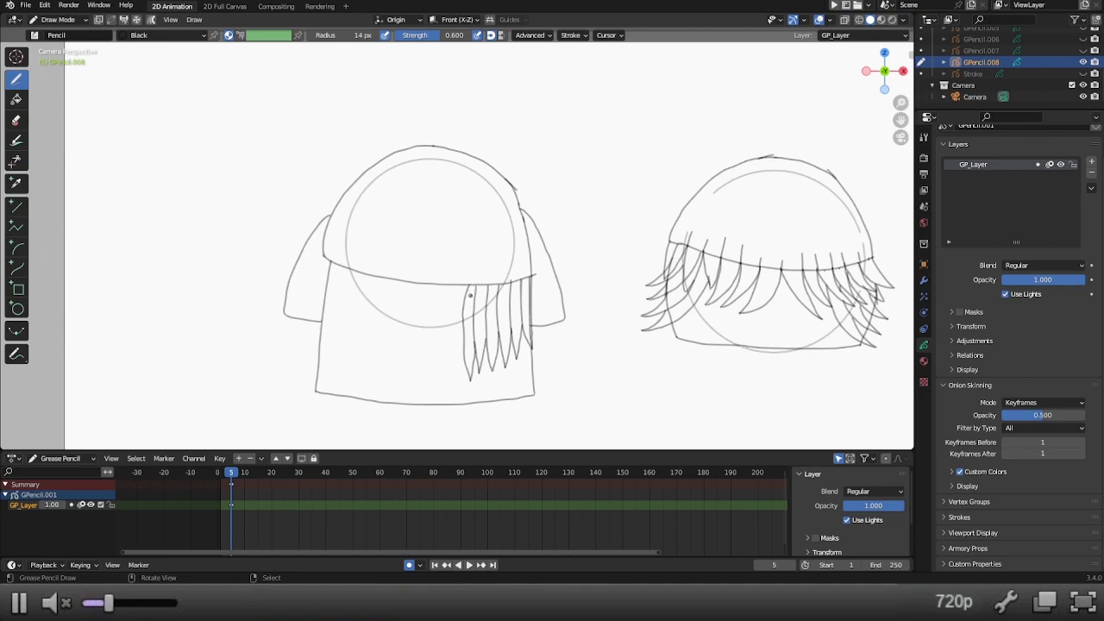
{"action": "key", "text": "ctrl+z"}
{"action": "left_click_drag", "start_coordinate": [471, 382], "coordinate": [470, 297]}
{"action": "key", "text": "ctrl+z"}
{"action": "left_click_drag", "start_coordinate": [470, 379], "coordinate": [465, 287]}
{"action": "middle_click_drag", "start_coordinate": [451, 340], "coordinate": [585, 298], "text": "shift"}
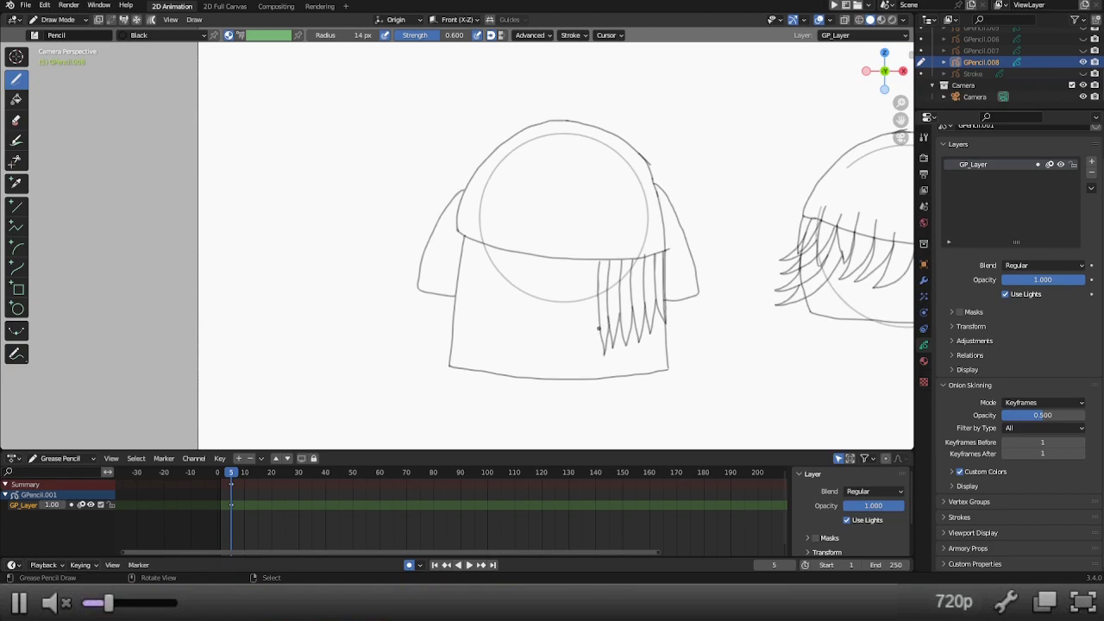
{"action": "mouse_move", "coordinate": [600, 321]}
{"action": "left_mouse_down"}
{"action": "mouse_move", "coordinate": [600, 340]}
{"action": "mouse_move", "coordinate": [586, 343]}
{"action": "mouse_move", "coordinate": [590, 260]}
{"action": "left_mouse_up"}
{"action": "key", "text": "z"}
{"action": "key", "text": "ctrl+z"}
Step: Draw two narrow pointed strands hanging from the left end of the first hair shape's dome edge
{"action": "left_click_drag", "start_coordinate": [457, 237], "coordinate": [457, 315]}
{"action": "key", "text": "ctrl+z"}
{"action": "mouse_move", "coordinate": [458, 231]}
{"action": "left_mouse_down"}
{"action": "mouse_move", "coordinate": [446, 328]}
{"action": "mouse_move", "coordinate": [471, 244]}
{"action": "left_mouse_up"}
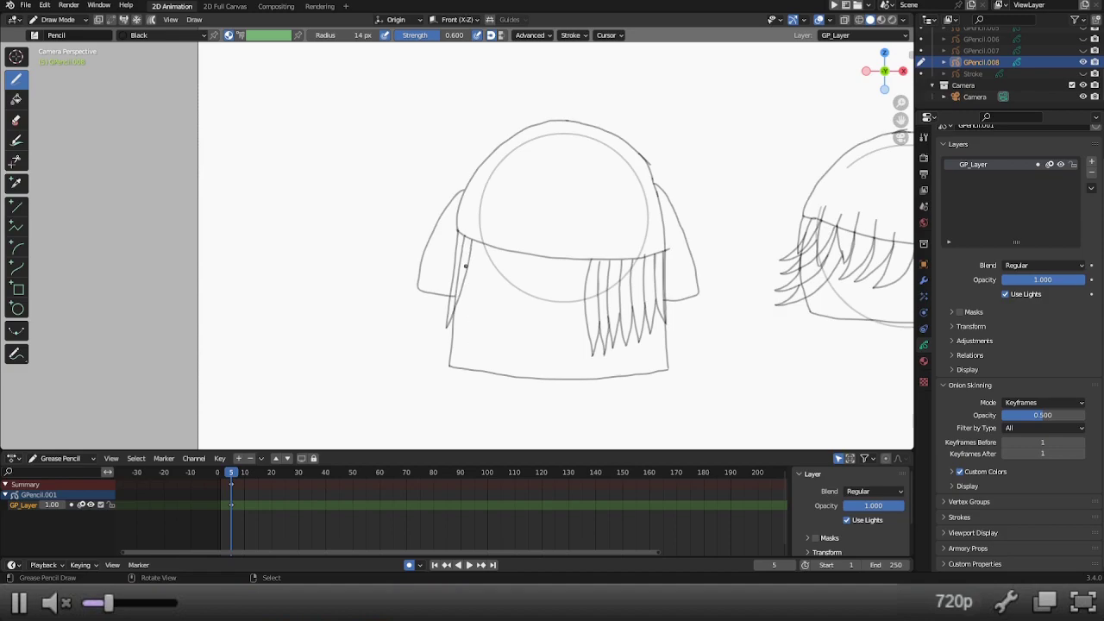
{"action": "left_click_drag", "start_coordinate": [471, 237], "coordinate": [455, 307]}
{"action": "mouse_move", "coordinate": [471, 238]}
{"action": "left_mouse_down"}
{"action": "mouse_move", "coordinate": [457, 332]}
{"action": "mouse_move", "coordinate": [482, 245]}
{"action": "left_mouse_up"}
Step: Add a new Grease Pencil layer above GP_Layer, and hide and lock GP_Layer
{"action": "scroll", "coordinate": [692, 241], "scroll_direction": "down", "scroll_amount": 3}
{"action": "mouse_move", "coordinate": [693, 241]}
{"action": "middle_mouse_down"}
{"action": "mouse_move", "coordinate": [604, 262]}
{"action": "mouse_move", "coordinate": [653, 256]}
{"action": "mouse_move", "coordinate": [542, 247]}
{"action": "middle_mouse_up"}
{"action": "key", "text": "KP_0"}
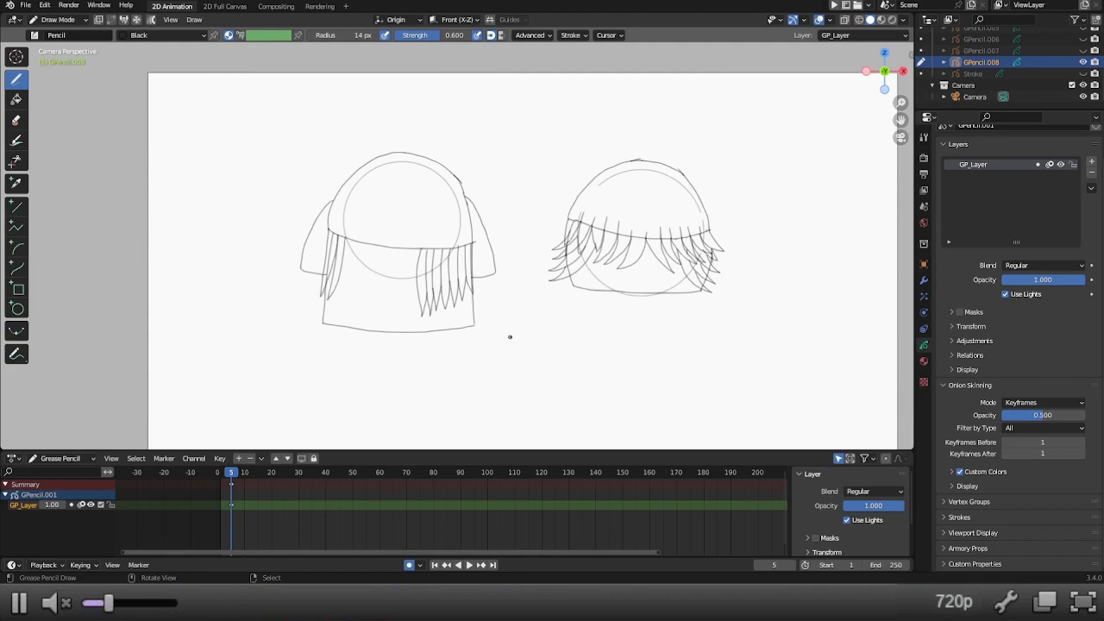
{"action": "left_click", "coordinate": [1092, 161]}
{"action": "left_click", "coordinate": [1060, 176]}
{"action": "left_click", "coordinate": [1073, 176]}
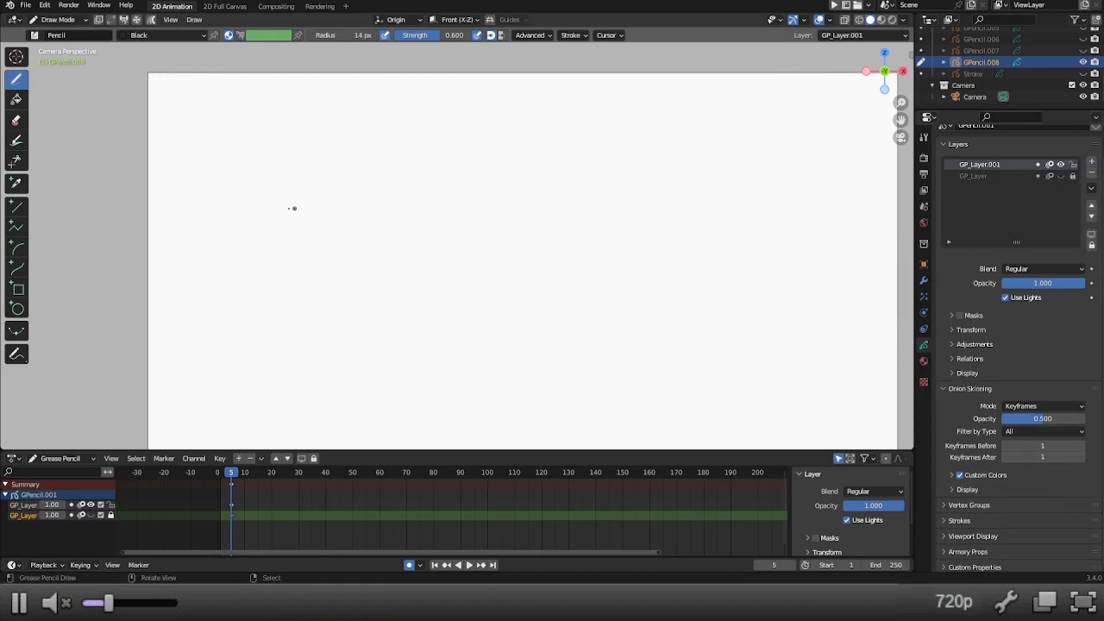
Step: Draw a new circle guide on the left half of the empty canvas with the Circle tool
{"action": "left_click", "coordinate": [17, 308]}
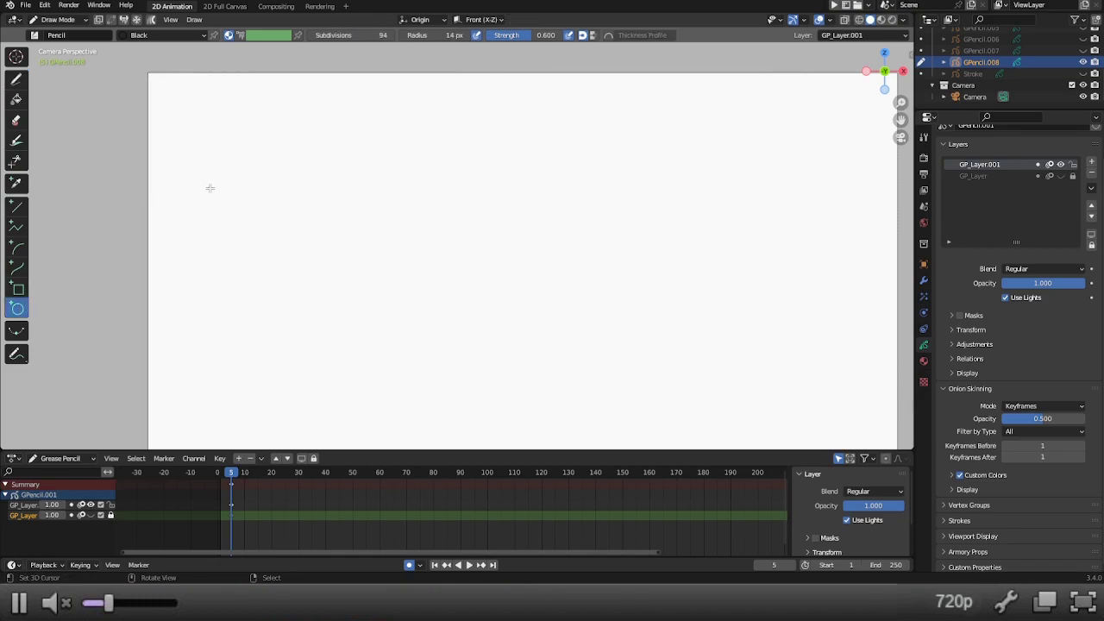
{"action": "left_click_drag", "start_coordinate": [234, 191], "coordinate": [411, 367]}
{"action": "key", "text": "Return"}
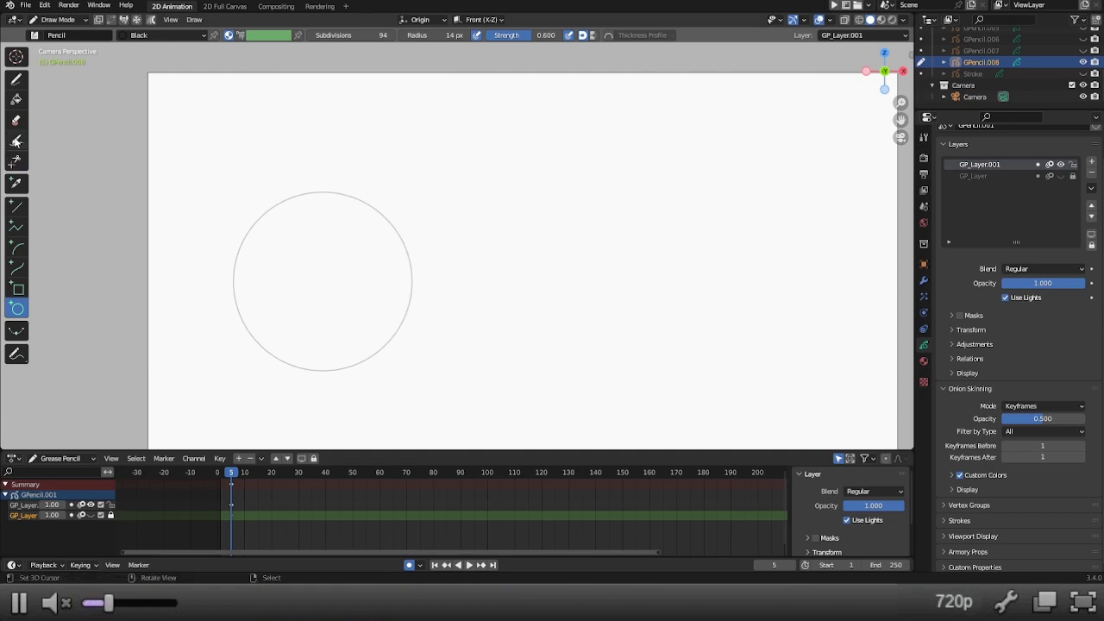
Step: Draw a slightly sagging freehand line across the middle of the circle, extending just past both sides
{"action": "left_click", "coordinate": [15, 79]}
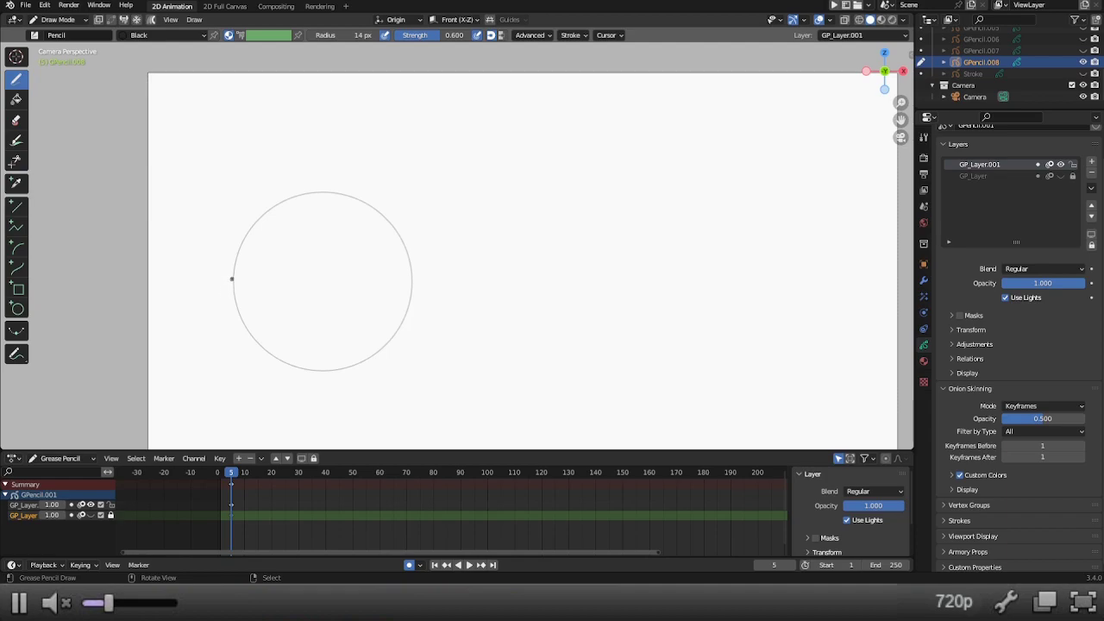
{"action": "mouse_move", "coordinate": [228, 281]}
{"action": "left_mouse_down"}
{"action": "mouse_move", "coordinate": [333, 291]}
{"action": "mouse_move", "coordinate": [418, 278]}
{"action": "left_mouse_up"}
{"action": "key", "text": "ctrl+z"}
{"action": "mouse_move", "coordinate": [225, 277]}
{"action": "left_mouse_down"}
{"action": "mouse_move", "coordinate": [345, 290]}
{"action": "mouse_move", "coordinate": [417, 279]}
{"action": "left_mouse_up"}
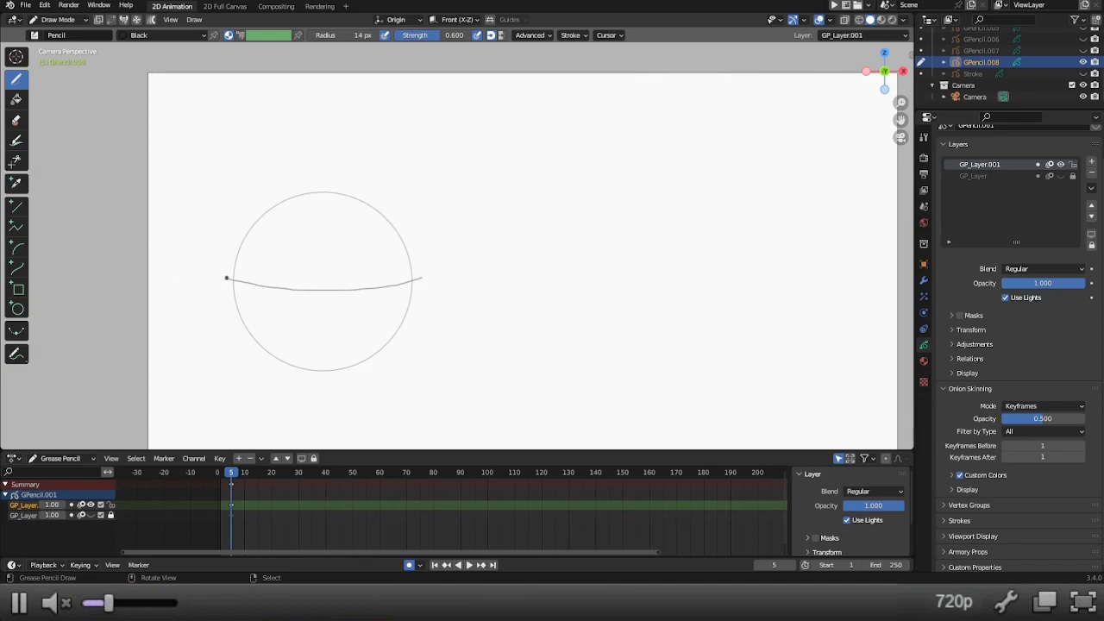
Step: Draw a dome outline slightly outside the circle's upper half, joining both ends of the middle line
{"action": "mouse_move", "coordinate": [226, 278]}
{"action": "left_mouse_down"}
{"action": "mouse_move", "coordinate": [244, 217]}
{"action": "mouse_move", "coordinate": [275, 195]}
{"action": "mouse_move", "coordinate": [321, 187]}
{"action": "left_mouse_up"}
{"action": "key", "text": "ctrl+z"}
{"action": "left_click_drag", "start_coordinate": [227, 277], "coordinate": [259, 199]}
{"action": "key", "text": "ctrl+z"}
{"action": "mouse_move", "coordinate": [226, 278]}
{"action": "left_mouse_down"}
{"action": "mouse_move", "coordinate": [243, 216]}
{"action": "mouse_move", "coordinate": [303, 182]}
{"action": "mouse_move", "coordinate": [352, 184]}
{"action": "mouse_move", "coordinate": [383, 202]}
{"action": "mouse_move", "coordinate": [413, 238]}
{"action": "mouse_move", "coordinate": [422, 276]}
{"action": "left_mouse_up"}
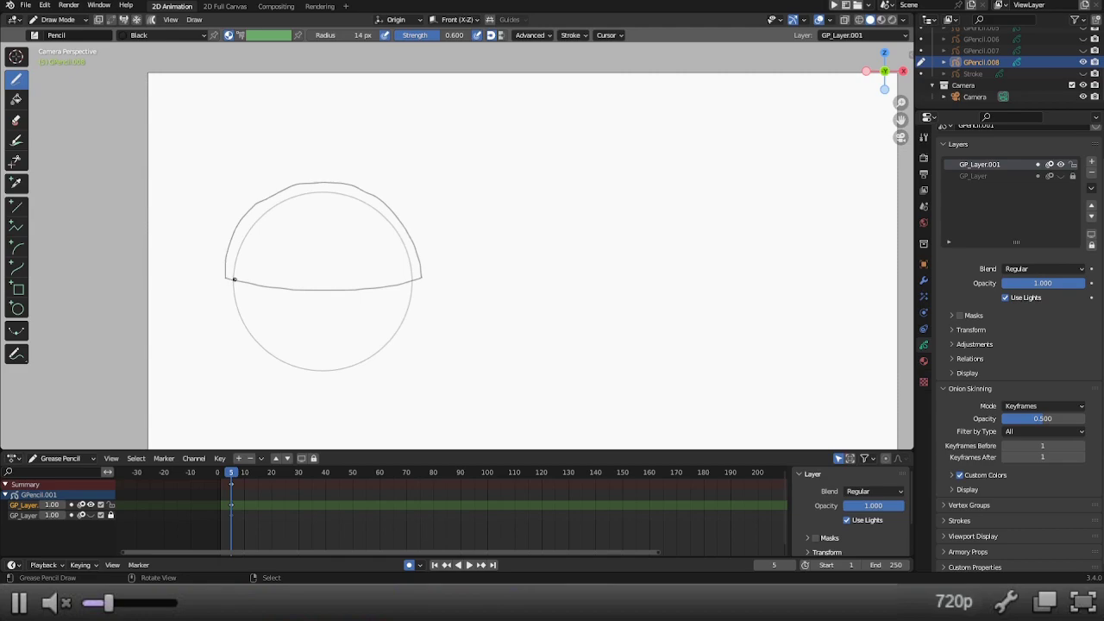
Step: Draw short curved guide strokes bending outward below the left half of the dome's edge
{"action": "left_click_drag", "start_coordinate": [231, 278], "coordinate": [229, 293]}
{"action": "mouse_move", "coordinate": [239, 282]}
{"action": "left_mouse_down"}
{"action": "mouse_move", "coordinate": [235, 307]}
{"action": "mouse_move", "coordinate": [252, 307]}
{"action": "mouse_move", "coordinate": [262, 325]}
{"action": "left_mouse_up"}
{"action": "mouse_move", "coordinate": [286, 289]}
{"action": "left_mouse_down"}
{"action": "mouse_move", "coordinate": [282, 329]}
{"action": "mouse_move", "coordinate": [299, 333]}
{"action": "left_mouse_up"}
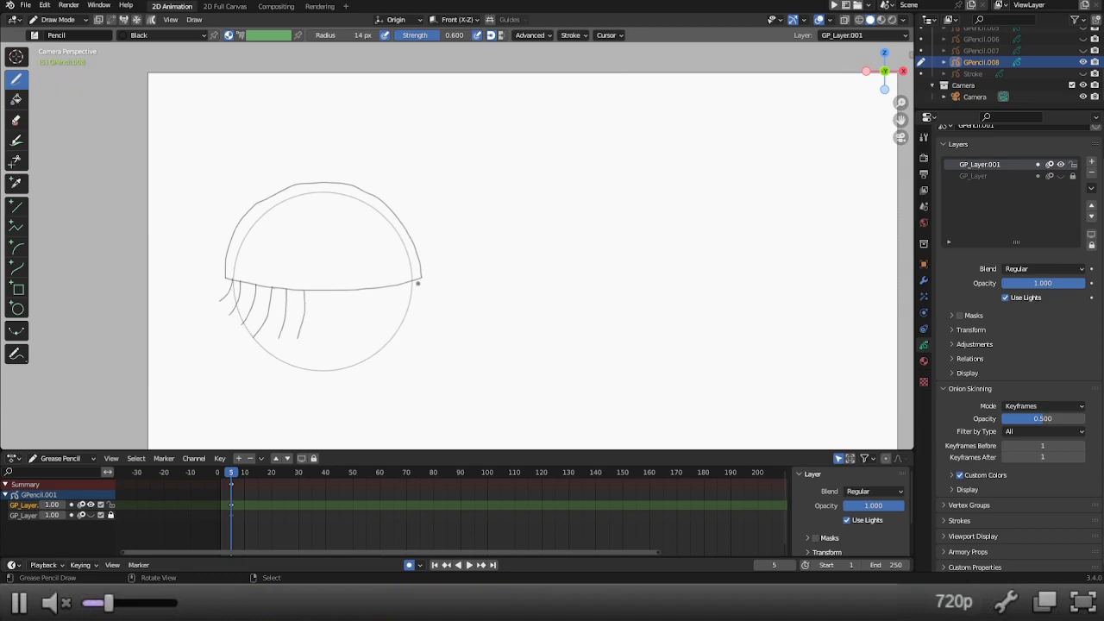
Step: Draw matching outward-bending guide strokes below the right half and centre of the dome's edge
{"action": "left_click_drag", "start_coordinate": [418, 304], "coordinate": [429, 324]}
{"action": "left_click_drag", "start_coordinate": [409, 282], "coordinate": [418, 326]}
{"action": "left_click_drag", "start_coordinate": [395, 283], "coordinate": [402, 331]}
{"action": "left_click_drag", "start_coordinate": [383, 287], "coordinate": [397, 341]}
{"action": "key", "text": "ctrl+z"}
{"action": "left_click_drag", "start_coordinate": [379, 288], "coordinate": [393, 339]}
{"action": "left_click_drag", "start_coordinate": [363, 287], "coordinate": [371, 339]}
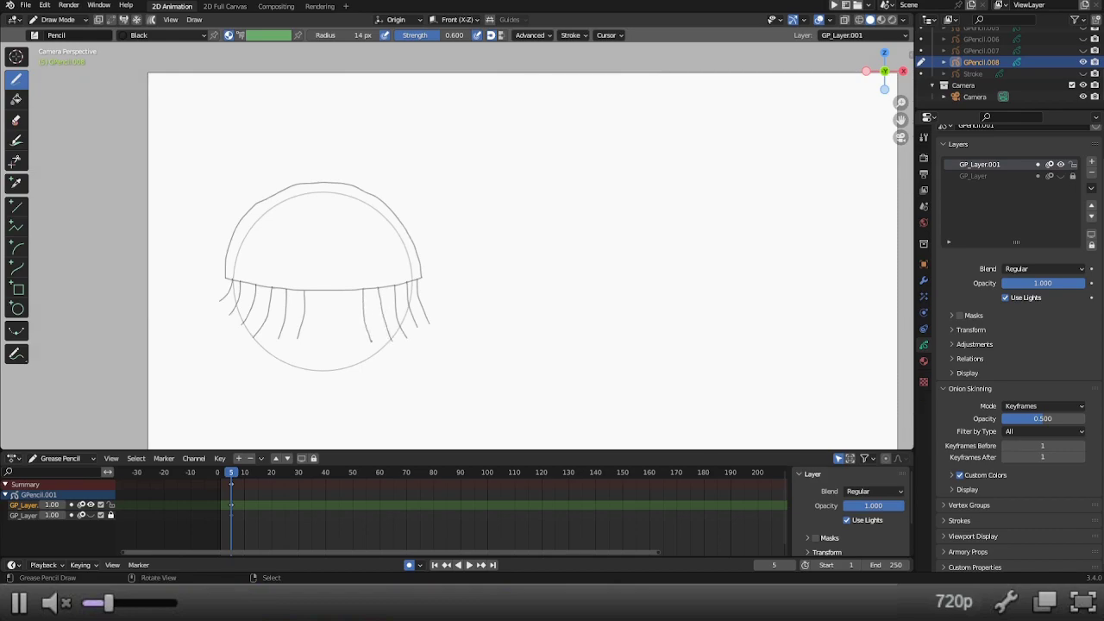
{"action": "left_click_drag", "start_coordinate": [346, 290], "coordinate": [353, 337]}
{"action": "left_click_drag", "start_coordinate": [324, 291], "coordinate": [323, 341]}
Step: Draw a pointed strand flicking outward from the left end of the dome's edge, around the outermost guide stroke
{"action": "scroll", "coordinate": [253, 262], "scroll_direction": "up", "scroll_amount": 2}
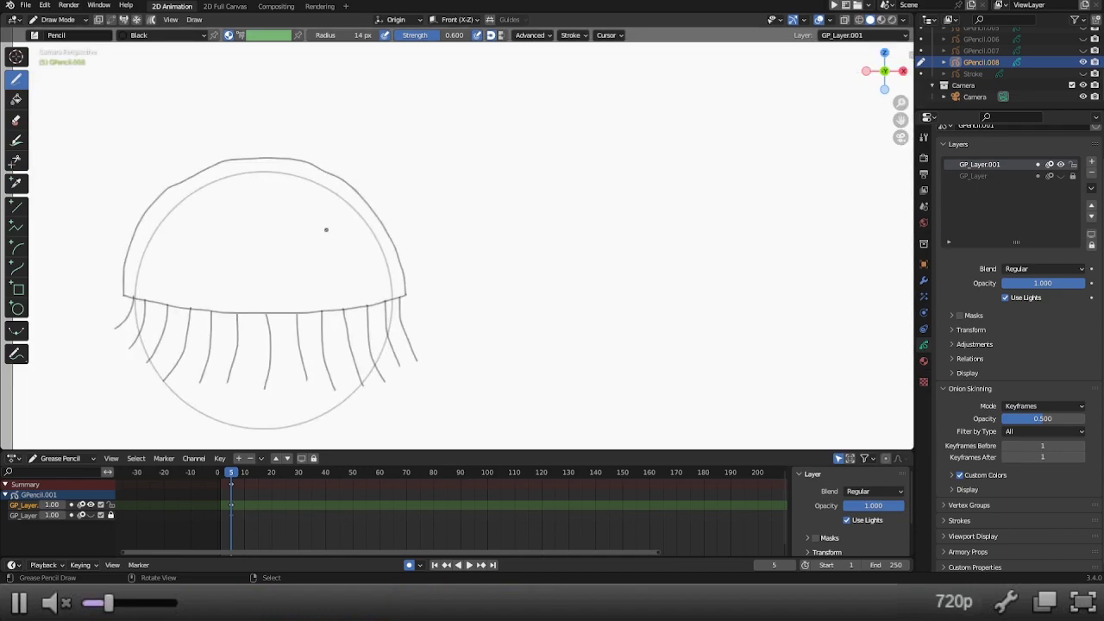
{"action": "mouse_move", "coordinate": [447, 281]}
{"action": "middle_mouse_down", "text": "shift"}
{"action": "mouse_move", "coordinate": [518, 198]}
{"action": "mouse_move", "coordinate": [431, 229]}
{"action": "middle_mouse_up", "text": "shift"}
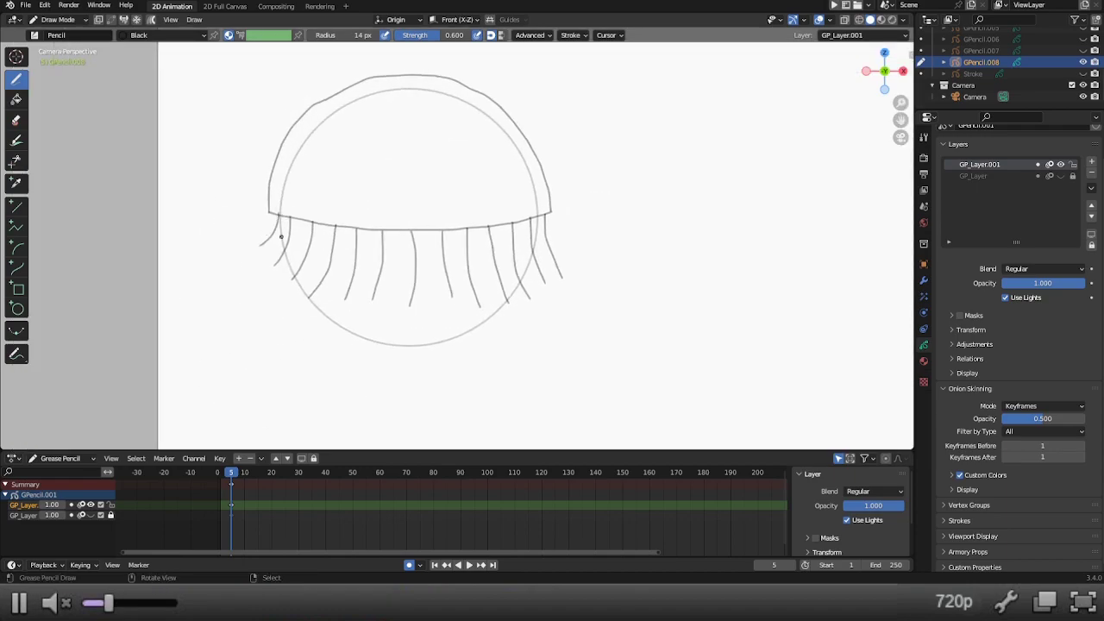
{"action": "scroll", "coordinate": [281, 237], "scroll_direction": "up", "scroll_amount": 2}
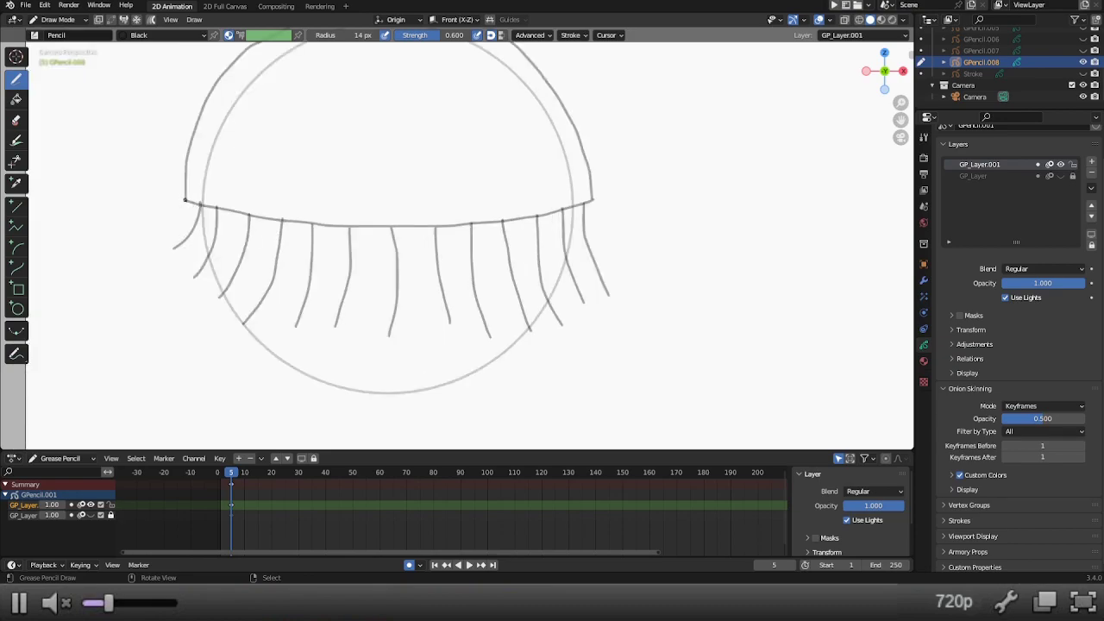
{"action": "left_click_drag", "start_coordinate": [185, 204], "coordinate": [152, 244]}
{"action": "mouse_move", "coordinate": [208, 207]}
{"action": "left_mouse_down"}
{"action": "mouse_move", "coordinate": [204, 227]}
{"action": "mouse_move", "coordinate": [159, 268]}
{"action": "left_mouse_up"}
{"action": "mouse_move", "coordinate": [148, 244]}
{"action": "left_mouse_down"}
{"action": "mouse_move", "coordinate": [134, 270]}
{"action": "mouse_move", "coordinate": [108, 261]}
{"action": "left_mouse_up"}
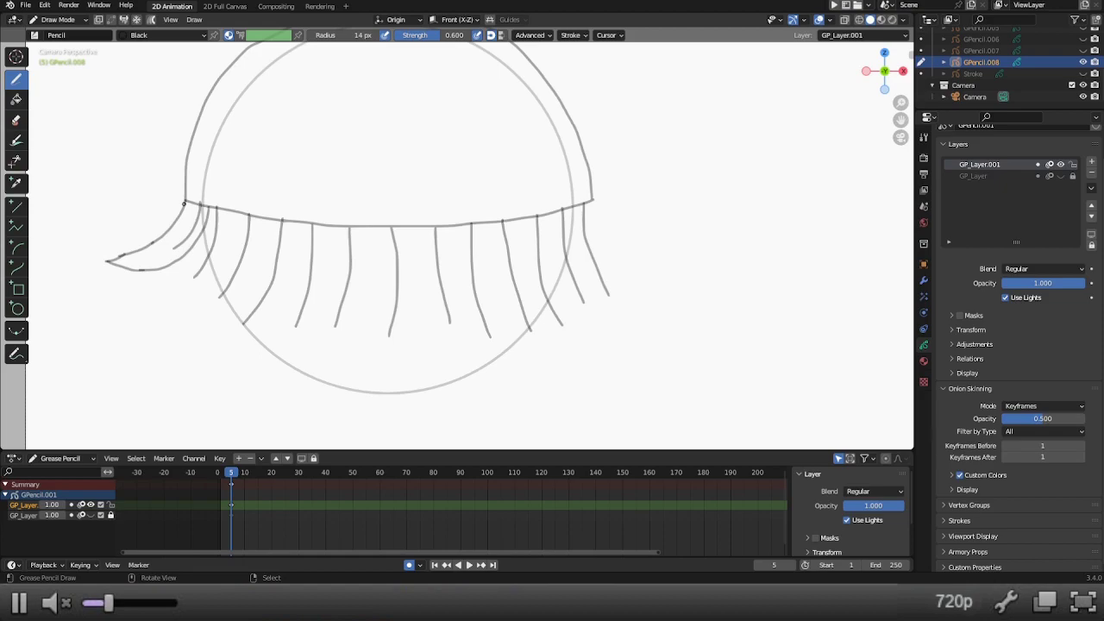
{"action": "left_click_drag", "start_coordinate": [185, 201], "coordinate": [159, 246]}
{"action": "left_click_drag", "start_coordinate": [185, 204], "coordinate": [177, 231]}
{"action": "left_click_drag", "start_coordinate": [207, 211], "coordinate": [164, 252]}
{"action": "key", "text": "ctrl+z"}
{"action": "mouse_move", "coordinate": [209, 210]}
{"action": "left_mouse_down"}
{"action": "mouse_move", "coordinate": [197, 238]}
{"action": "mouse_move", "coordinate": [164, 256]}
{"action": "left_mouse_up"}
{"action": "left_click_drag", "start_coordinate": [155, 255], "coordinate": [157, 255]}
Step: Erase the stray lines around the leftmost strand and the guide stroke inside it
{"action": "mouse_move", "coordinate": [163, 217]}
{"action": "left_mouse_down", "text": "ctrl"}
{"action": "mouse_move", "coordinate": [107, 266]}
{"action": "mouse_move", "coordinate": [143, 271]}
{"action": "left_mouse_up", "text": "ctrl"}
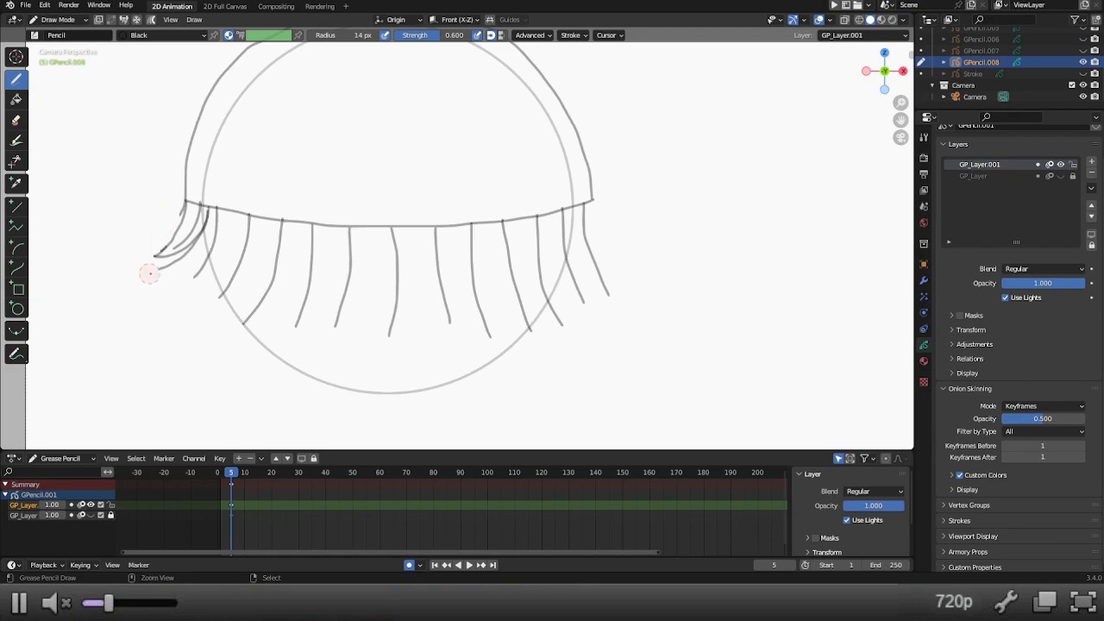
{"action": "scroll", "coordinate": [182, 269], "scroll_direction": "up", "scroll_amount": 5}
{"action": "middle_click_drag", "start_coordinate": [91, 278], "coordinate": [237, 279], "text": "shift"}
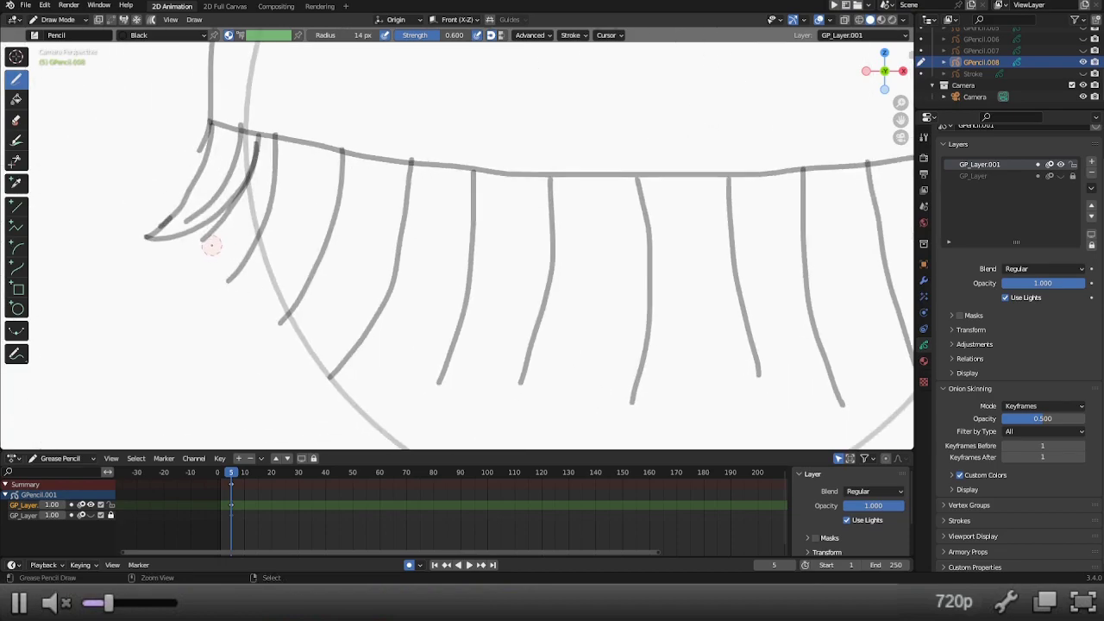
{"action": "middle_click_drag", "start_coordinate": [230, 224], "coordinate": [218, 205], "text": "ctrl"}
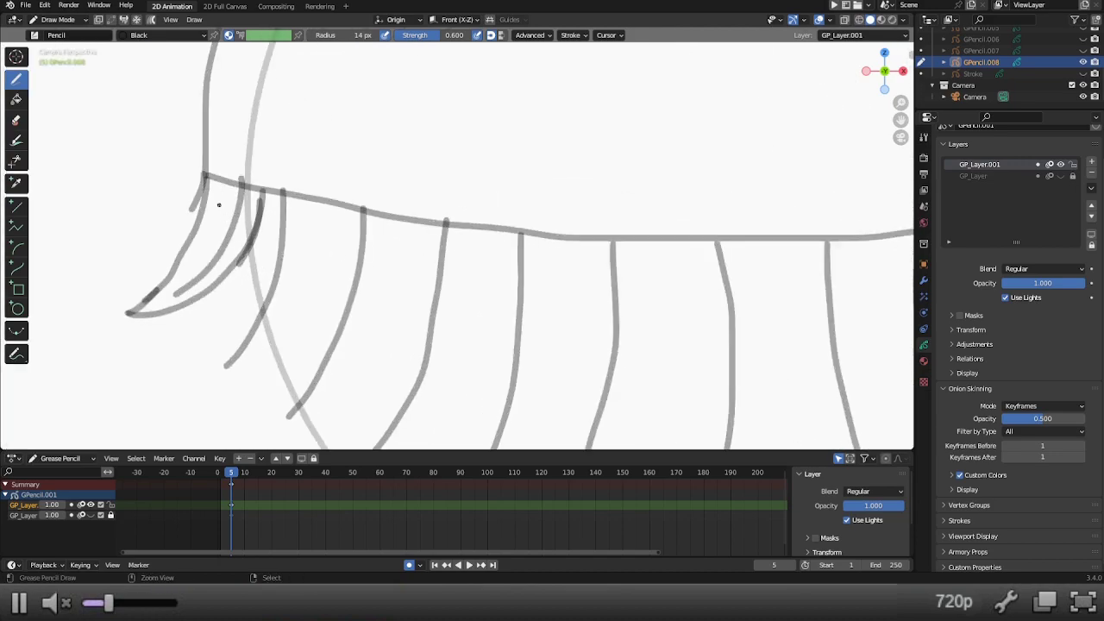
{"action": "left_click_drag", "start_coordinate": [232, 198], "coordinate": [180, 284], "text": "ctrl"}
{"action": "scroll", "coordinate": [271, 239], "scroll_direction": "down", "scroll_amount": 3}
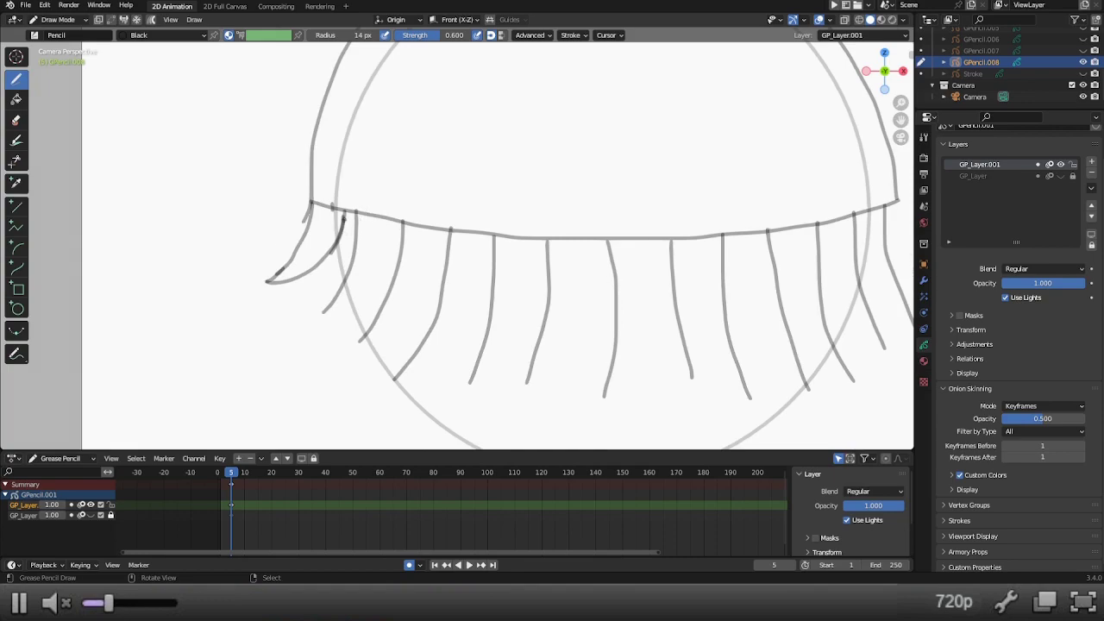
Step: Draw a second outward-curving pointed strand beside the leftmost one and erase the guide stroke inside it
{"action": "left_click_drag", "start_coordinate": [343, 212], "coordinate": [336, 243]}
{"action": "mouse_move", "coordinate": [302, 320]}
{"action": "left_mouse_down"}
{"action": "mouse_move", "coordinate": [336, 265]}
{"action": "mouse_move", "coordinate": [349, 214]}
{"action": "left_mouse_up"}
{"action": "mouse_move", "coordinate": [304, 320]}
{"action": "left_mouse_down"}
{"action": "mouse_move", "coordinate": [367, 270]}
{"action": "mouse_move", "coordinate": [383, 222]}
{"action": "left_mouse_up"}
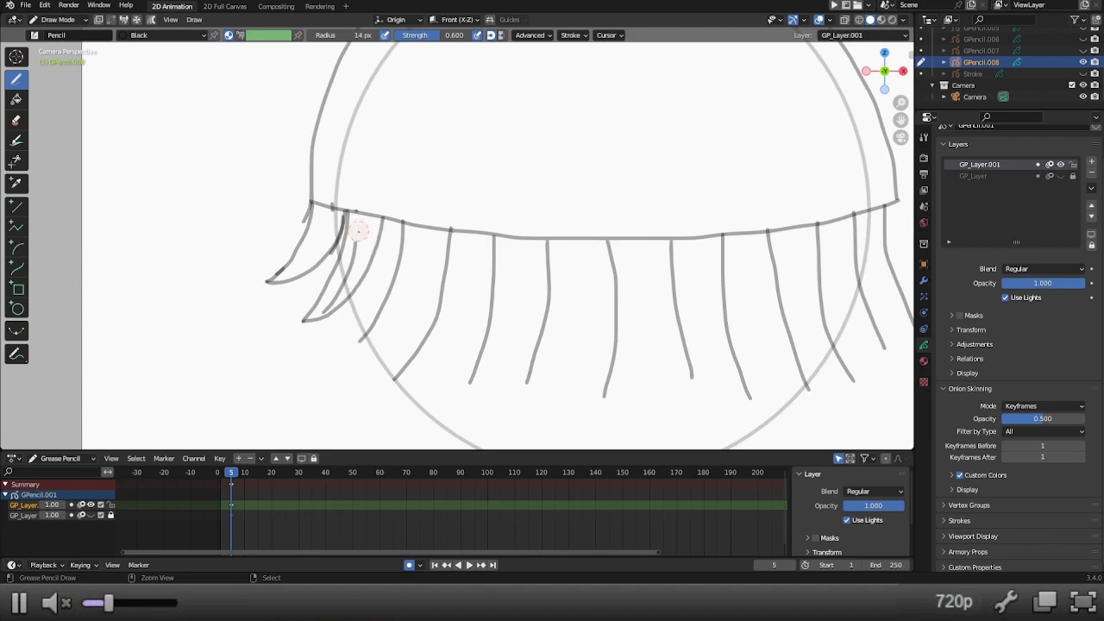
{"action": "mouse_move", "coordinate": [352, 254]}
{"action": "left_mouse_down"}
{"action": "mouse_move", "coordinate": [329, 306]}
{"action": "mouse_move", "coordinate": [309, 314]}
{"action": "mouse_move", "coordinate": [331, 278]}
{"action": "left_mouse_up"}
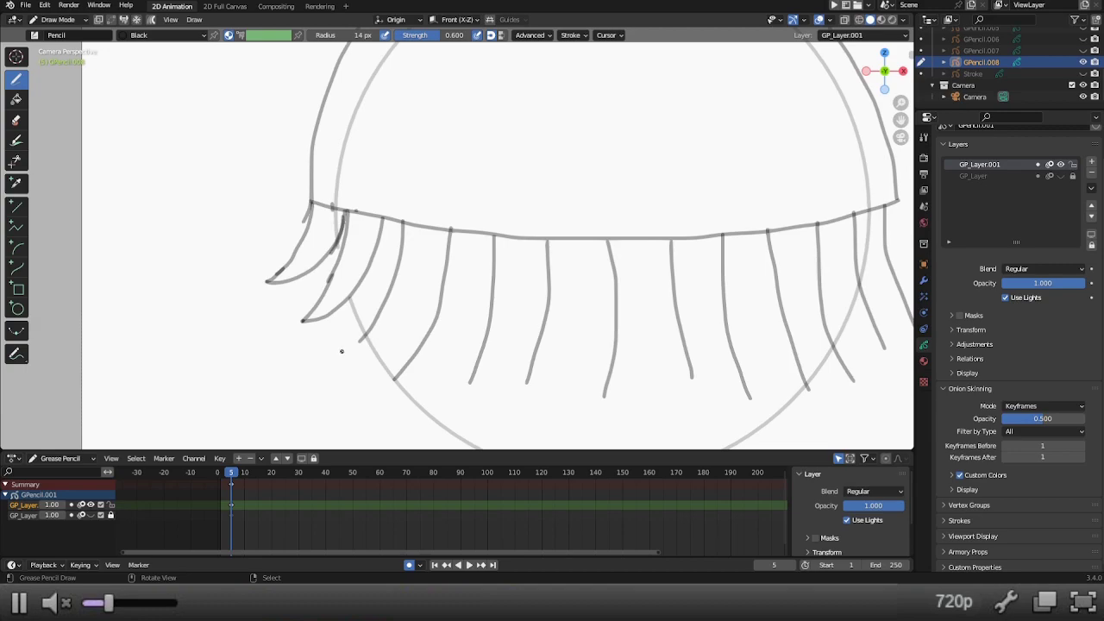
Step: Draw a third, longer pointed strand around the next guide stroke, redoing its left edge until it curves cleanly
{"action": "mouse_move", "coordinate": [342, 351]}
{"action": "left_mouse_down"}
{"action": "mouse_move", "coordinate": [374, 296]}
{"action": "mouse_move", "coordinate": [388, 221]}
{"action": "left_mouse_up"}
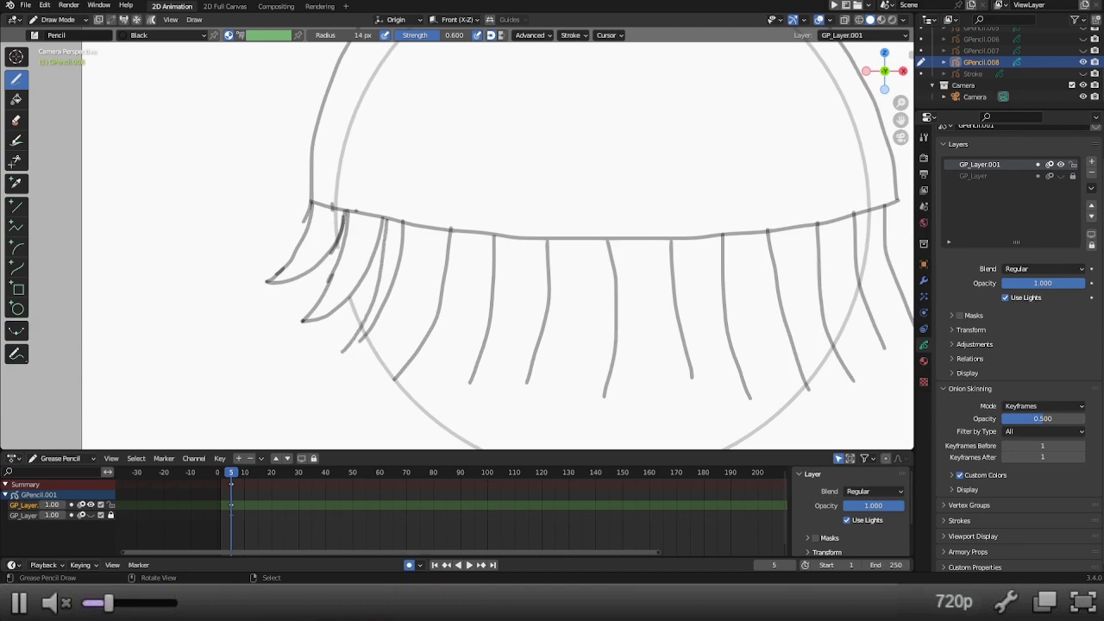
{"action": "key", "text": "ctrl+z"}
{"action": "left_click_drag", "start_coordinate": [341, 354], "coordinate": [380, 244]}
{"action": "key", "text": "ctrl+z"}
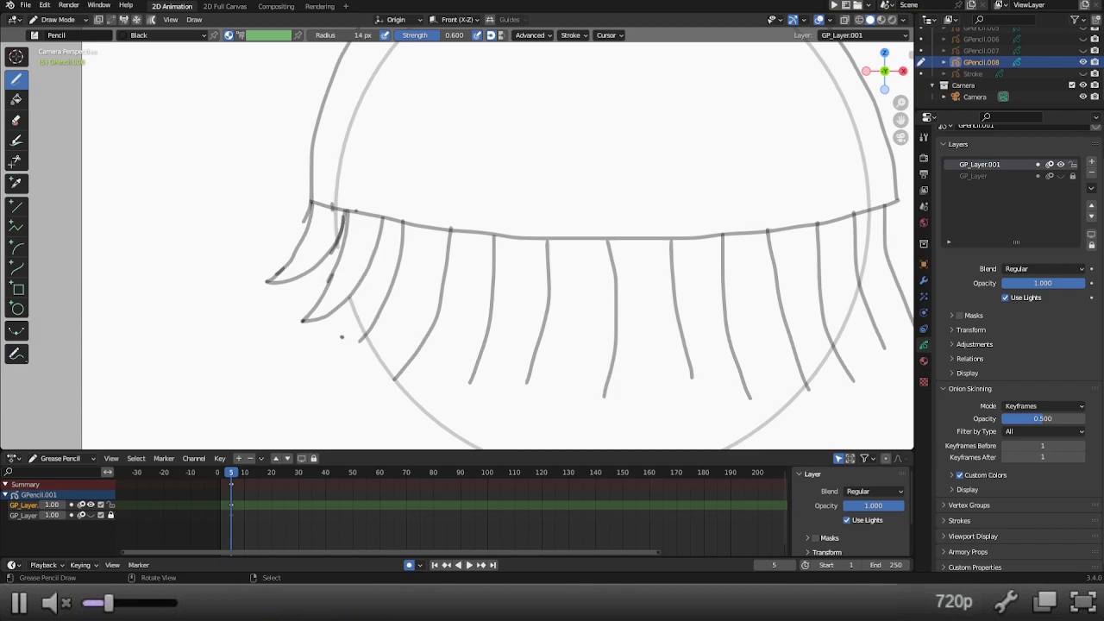
{"action": "mouse_move", "coordinate": [337, 353]}
{"action": "left_mouse_down"}
{"action": "mouse_move", "coordinate": [372, 297]}
{"action": "mouse_move", "coordinate": [385, 219]}
{"action": "left_mouse_up"}
{"action": "key", "text": "ctrl+z"}
{"action": "left_click_drag", "start_coordinate": [337, 353], "coordinate": [388, 224]}
{"action": "key", "text": "ctrl+z"}
{"action": "mouse_move", "coordinate": [335, 354]}
{"action": "left_mouse_down"}
{"action": "mouse_move", "coordinate": [365, 309]}
{"action": "mouse_move", "coordinate": [382, 221]}
{"action": "left_mouse_up"}
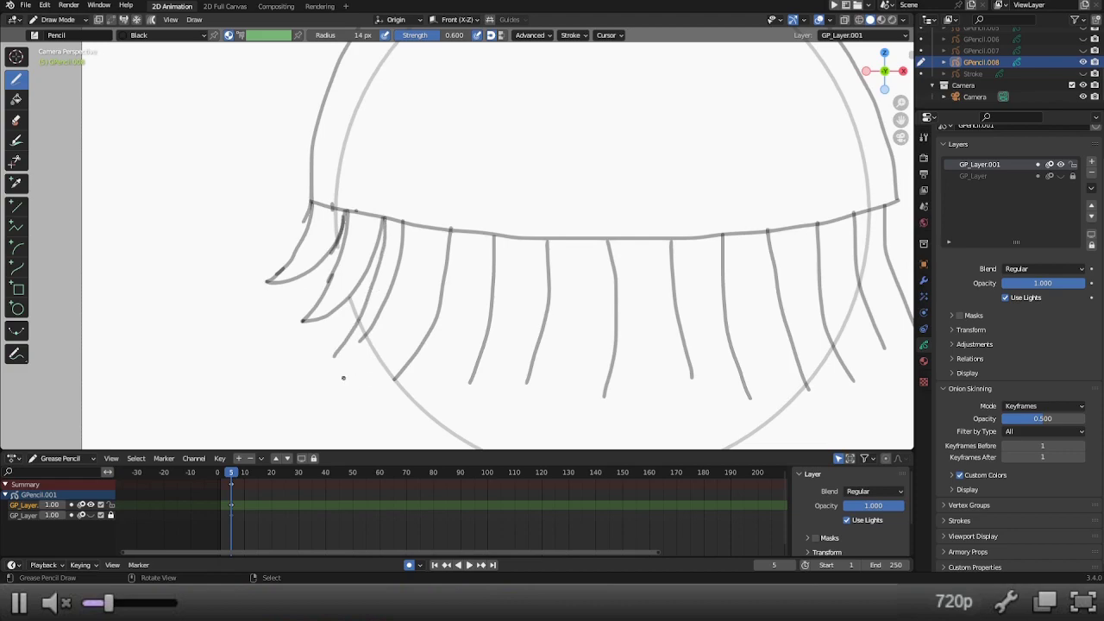
{"action": "mouse_move", "coordinate": [335, 356]}
{"action": "left_mouse_down"}
{"action": "mouse_move", "coordinate": [383, 333]}
{"action": "mouse_move", "coordinate": [408, 295]}
{"action": "mouse_move", "coordinate": [426, 229]}
{"action": "left_mouse_up"}
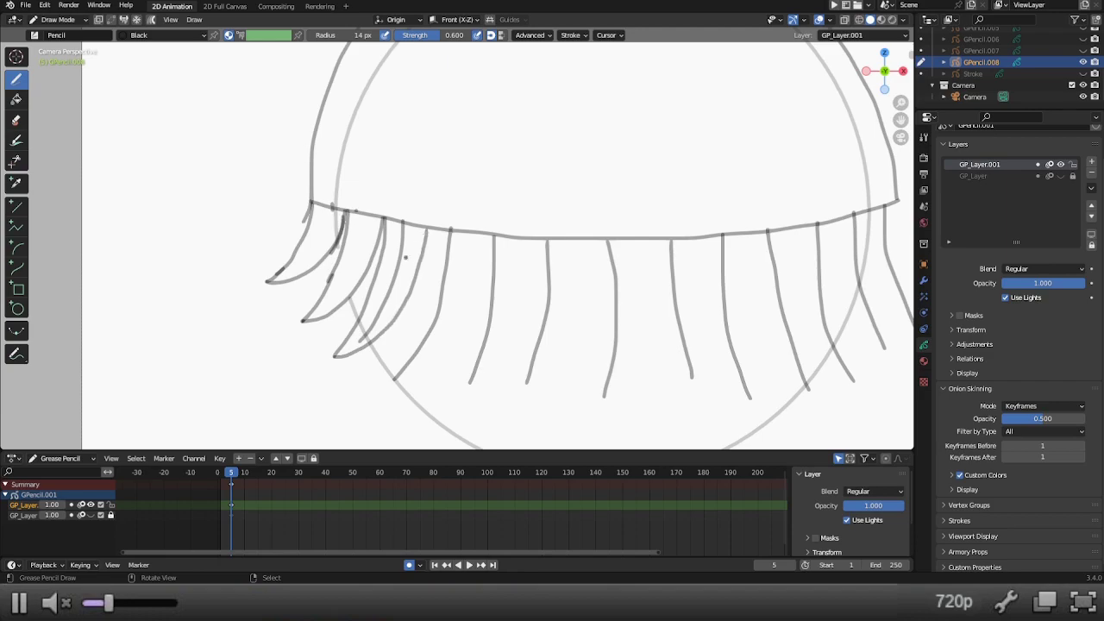
Step: Erase the guide stroke inside the third strand from the left
{"action": "left_click_drag", "start_coordinate": [361, 336], "coordinate": [385, 294]}
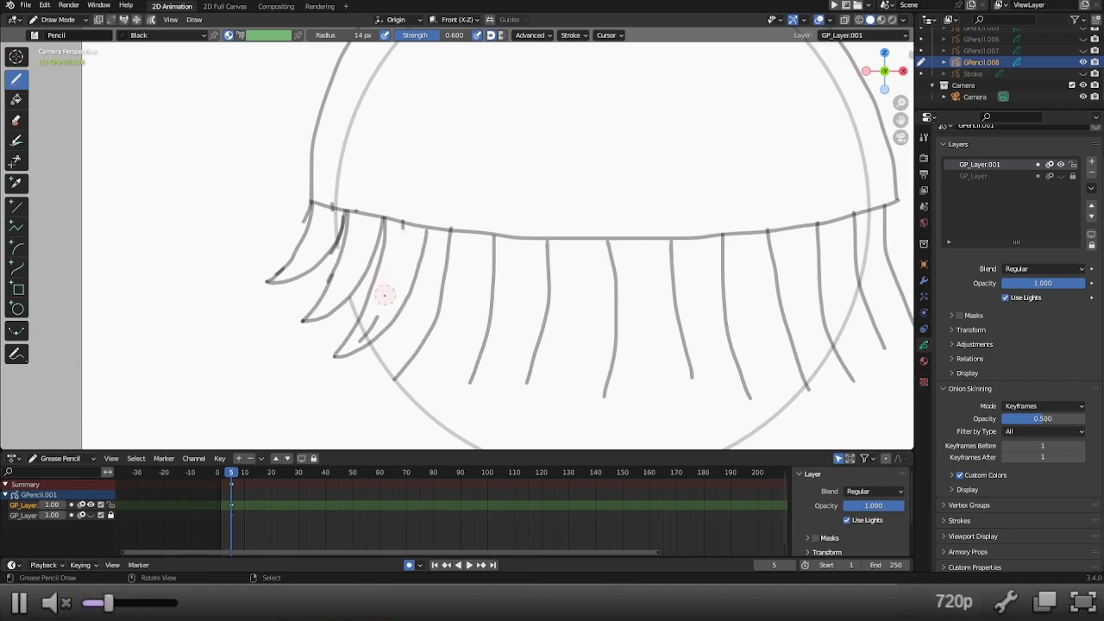
{"action": "key", "text": "ctrl+z"}
{"action": "middle_click_drag", "start_coordinate": [418, 359], "coordinate": [388, 290], "text": "shift"}
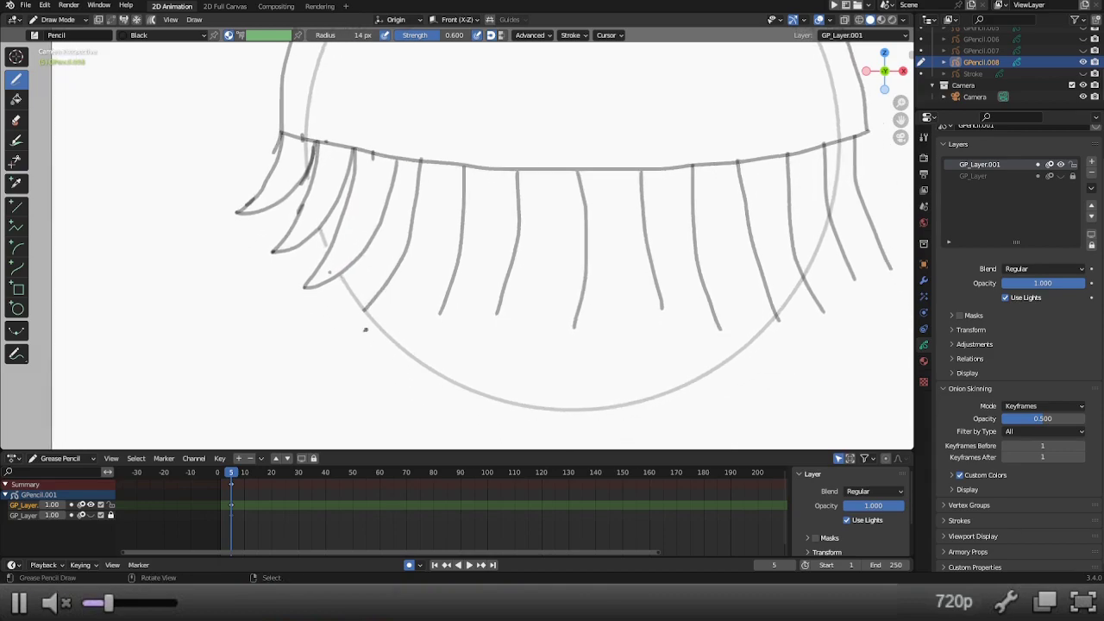
Step: Draw a fourth long pointed strand around the next guide stroke, erase the guide, and repair the gap in its left edge
{"action": "left_click_drag", "start_coordinate": [341, 326], "coordinate": [401, 161]}
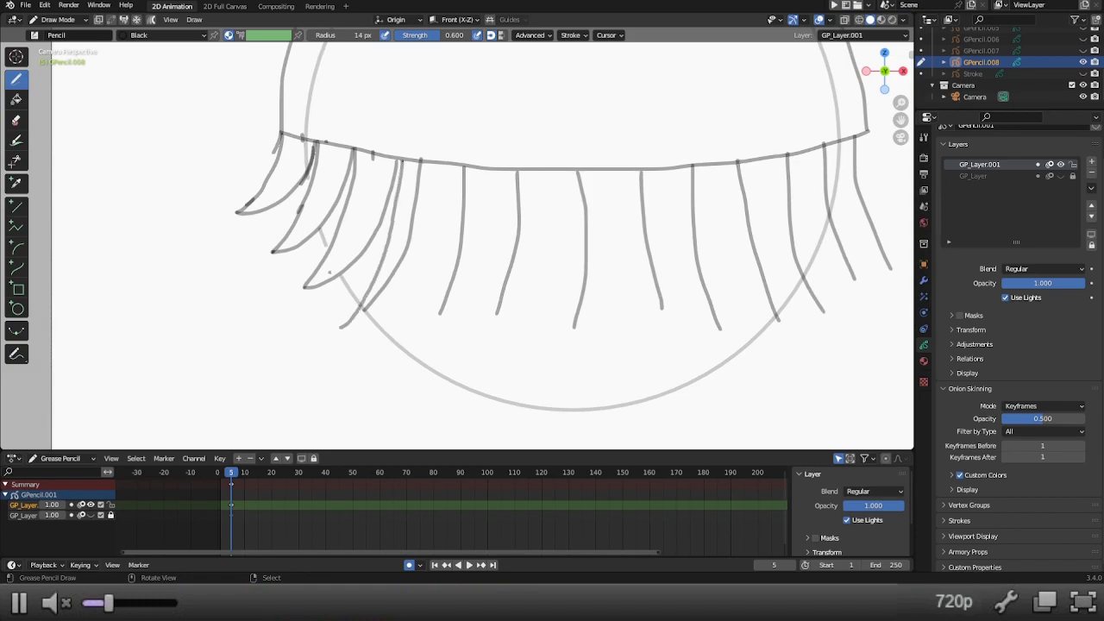
{"action": "key", "text": "ctrl+z"}
{"action": "left_click_drag", "start_coordinate": [341, 325], "coordinate": [406, 176]}
{"action": "key", "text": "ctrl+z"}
{"action": "mouse_move", "coordinate": [331, 325]}
{"action": "left_mouse_down"}
{"action": "mouse_move", "coordinate": [367, 284]}
{"action": "mouse_move", "coordinate": [398, 161]}
{"action": "left_mouse_up"}
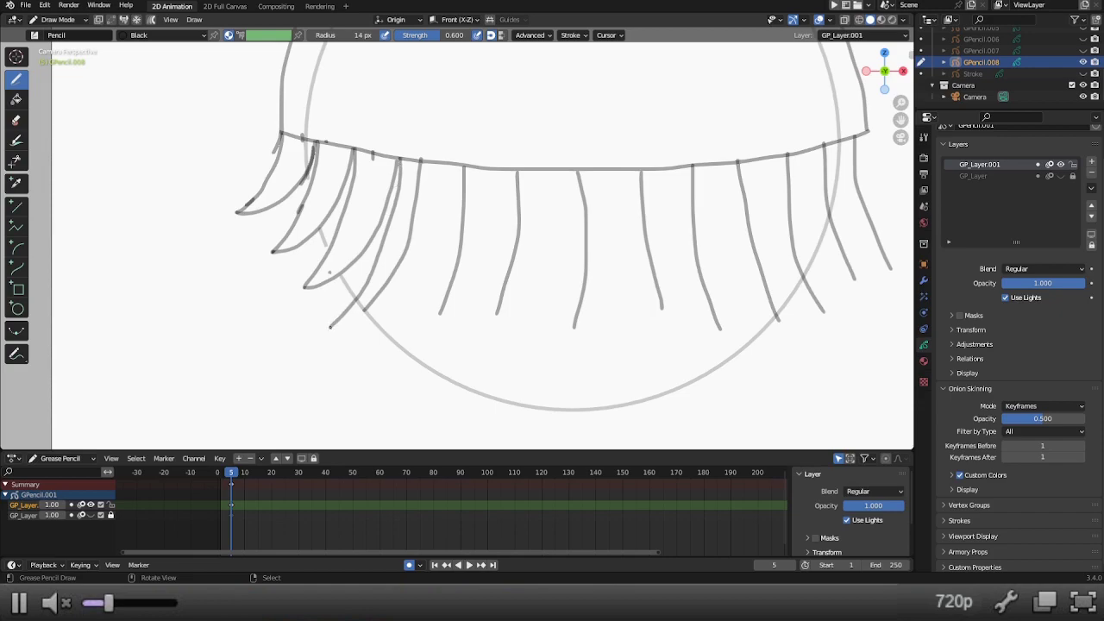
{"action": "mouse_move", "coordinate": [331, 325]}
{"action": "left_mouse_down"}
{"action": "mouse_move", "coordinate": [384, 308]}
{"action": "mouse_move", "coordinate": [424, 260]}
{"action": "mouse_move", "coordinate": [443, 165]}
{"action": "mouse_move", "coordinate": [414, 177]}
{"action": "mouse_move", "coordinate": [390, 270]}
{"action": "mouse_move", "coordinate": [361, 313]}
{"action": "left_mouse_up"}
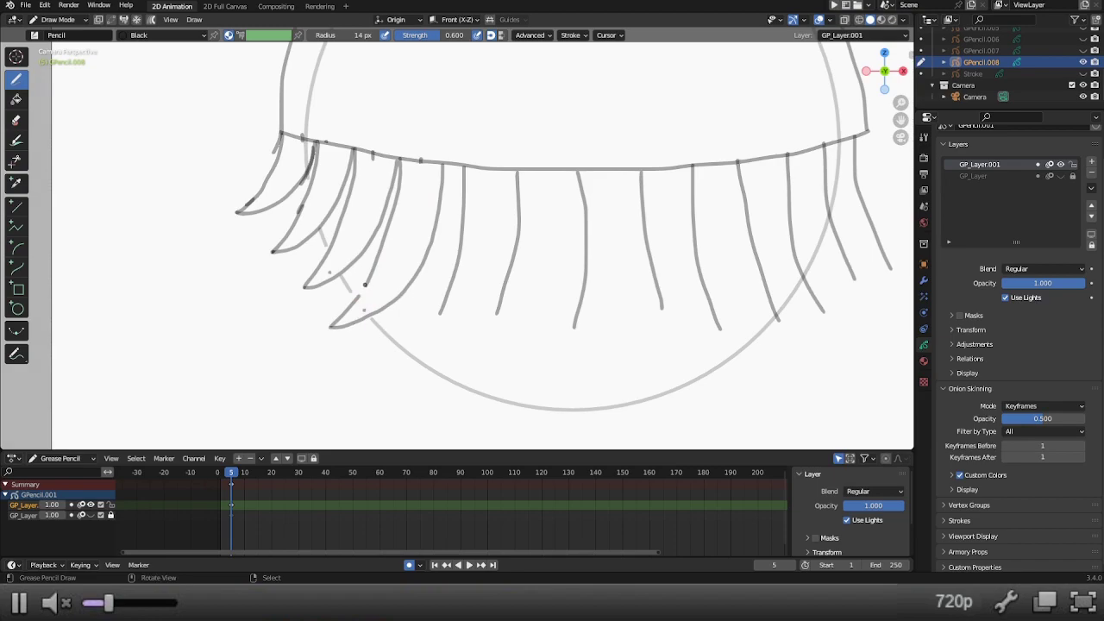
{"action": "left_click_drag", "start_coordinate": [366, 282], "coordinate": [356, 297]}
Step: Sketch three outward-curving guide strokes for a second hair layer hanging below the left-side strands
{"action": "scroll", "coordinate": [380, 332], "scroll_direction": "down", "scroll_amount": 3}
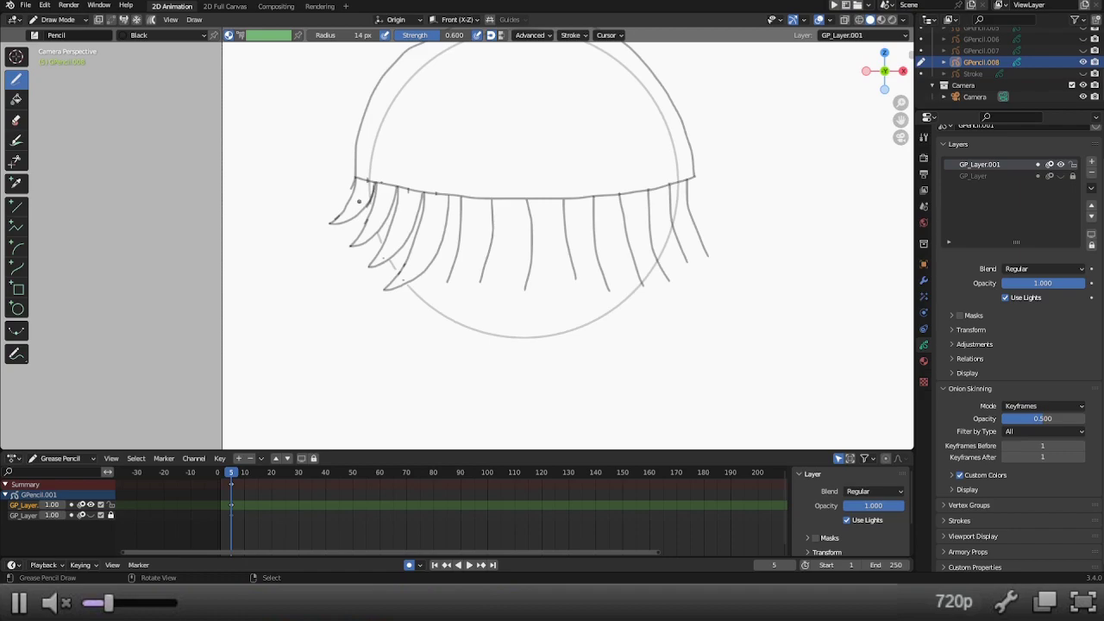
{"action": "left_click_drag", "start_coordinate": [358, 200], "coordinate": [316, 256]}
{"action": "left_click_drag", "start_coordinate": [373, 223], "coordinate": [325, 282]}
{"action": "key", "text": "ctrl+z"}
{"action": "key", "text": "ctrl+z"}
{"action": "left_click_drag", "start_coordinate": [362, 199], "coordinate": [338, 262]}
{"action": "key", "text": "ctrl+z"}
{"action": "left_click_drag", "start_coordinate": [377, 218], "coordinate": [337, 276]}
{"action": "left_click_drag", "start_coordinate": [388, 246], "coordinate": [342, 293]}
{"action": "left_click_drag", "start_coordinate": [402, 263], "coordinate": [365, 303]}
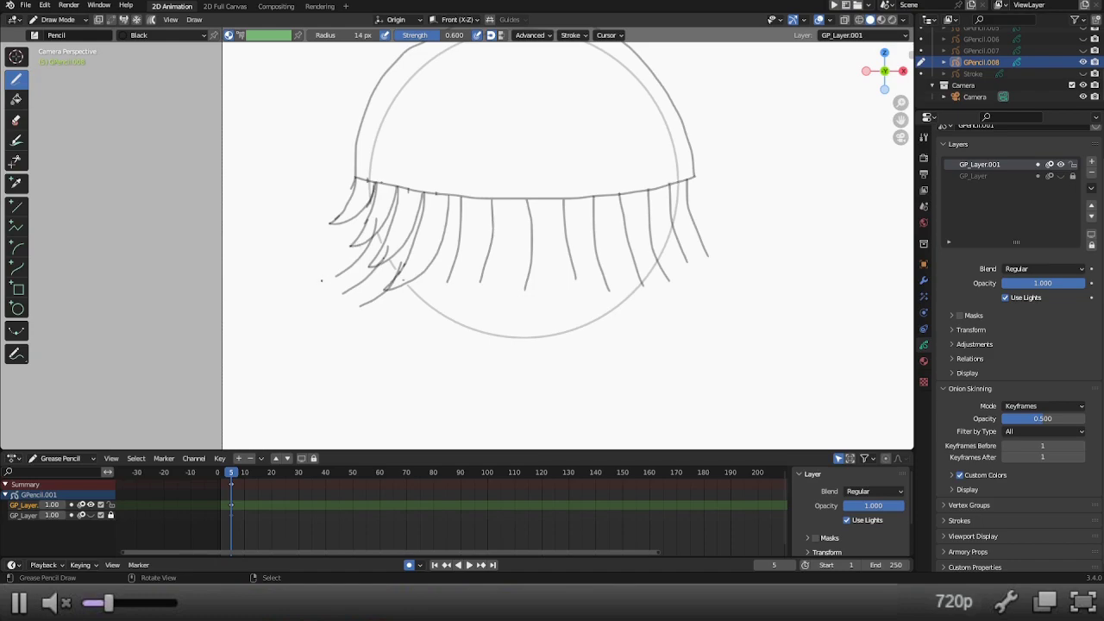
Step: Draw pointed strand outlines around the three guide strokes of the lower left hair layer
{"action": "key", "text": "ctrl+z"}
{"action": "mouse_move", "coordinate": [326, 277]}
{"action": "left_mouse_down"}
{"action": "mouse_move", "coordinate": [354, 250]}
{"action": "mouse_move", "coordinate": [337, 280]}
{"action": "mouse_move", "coordinate": [358, 269]}
{"action": "left_mouse_up"}
{"action": "left_click_drag", "start_coordinate": [320, 303], "coordinate": [345, 285]}
{"action": "left_click_drag", "start_coordinate": [320, 302], "coordinate": [385, 270]}
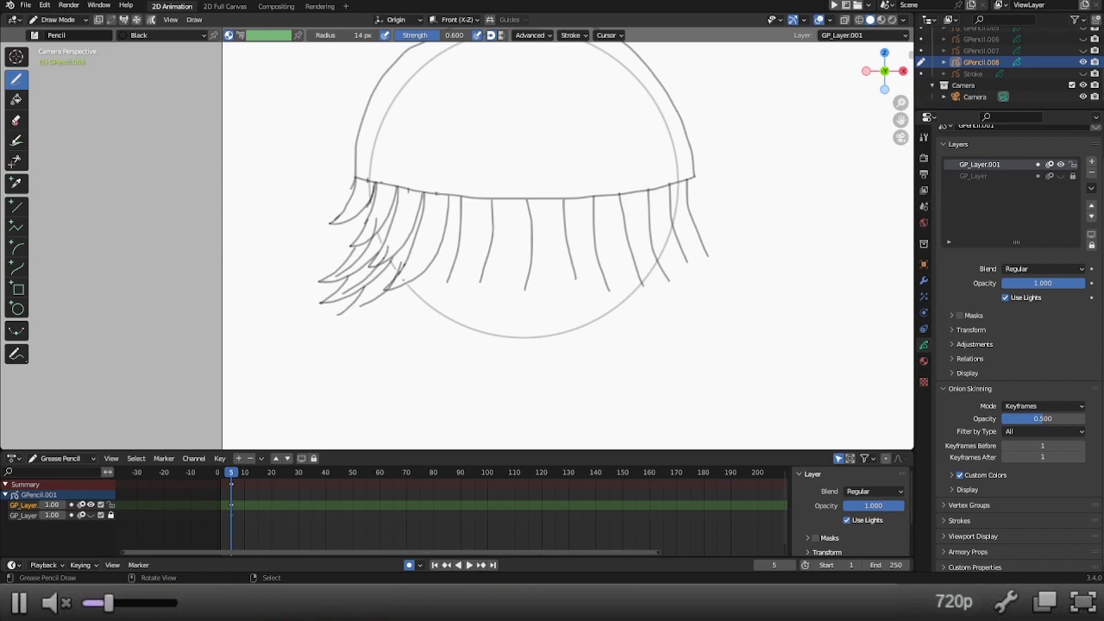
{"action": "left_click_drag", "start_coordinate": [345, 314], "coordinate": [395, 295]}
Step: Erase the guide strokes inside the lower-layer strands on the left
{"action": "scroll", "coordinate": [285, 334], "scroll_direction": "up", "scroll_amount": 6}
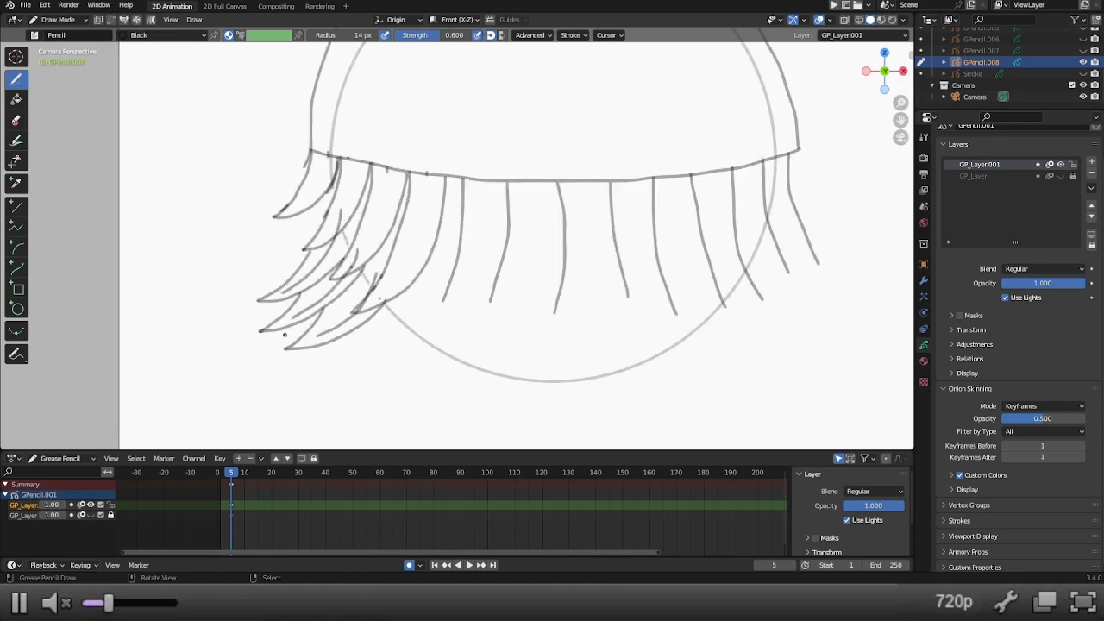
{"action": "middle_click_drag", "start_coordinate": [364, 41], "coordinate": [423, 152], "text": "shift"}
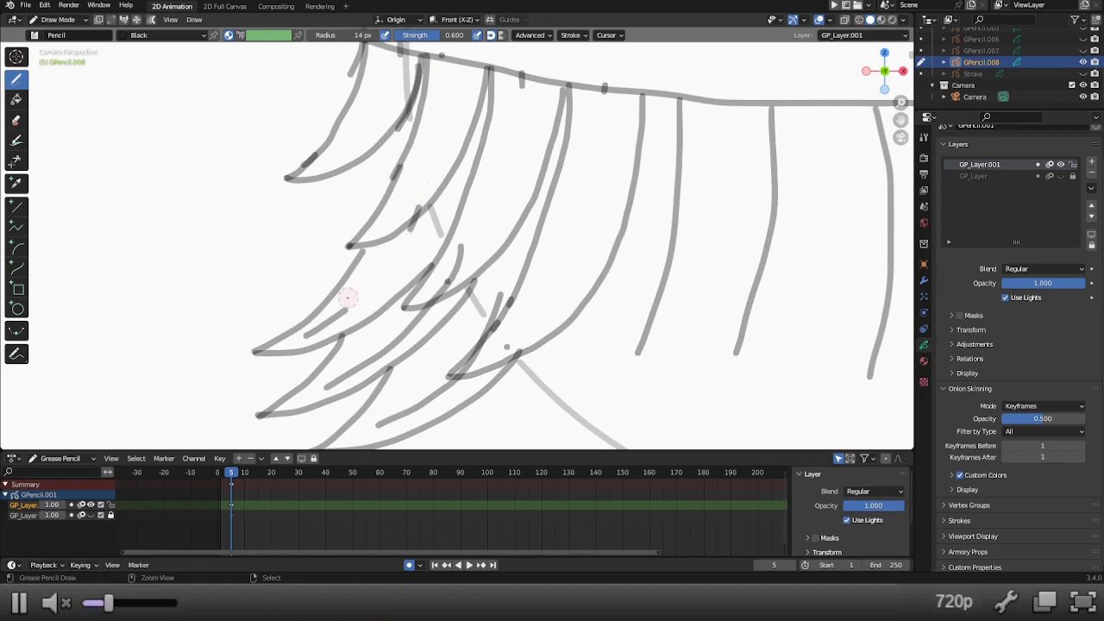
{"action": "left_click_drag", "start_coordinate": [303, 335], "coordinate": [314, 331]}
{"action": "mouse_move", "coordinate": [473, 249]}
{"action": "left_mouse_down", "text": "ctrl"}
{"action": "mouse_move", "coordinate": [461, 245]}
{"action": "mouse_move", "coordinate": [445, 280]}
{"action": "left_mouse_up", "text": "ctrl"}
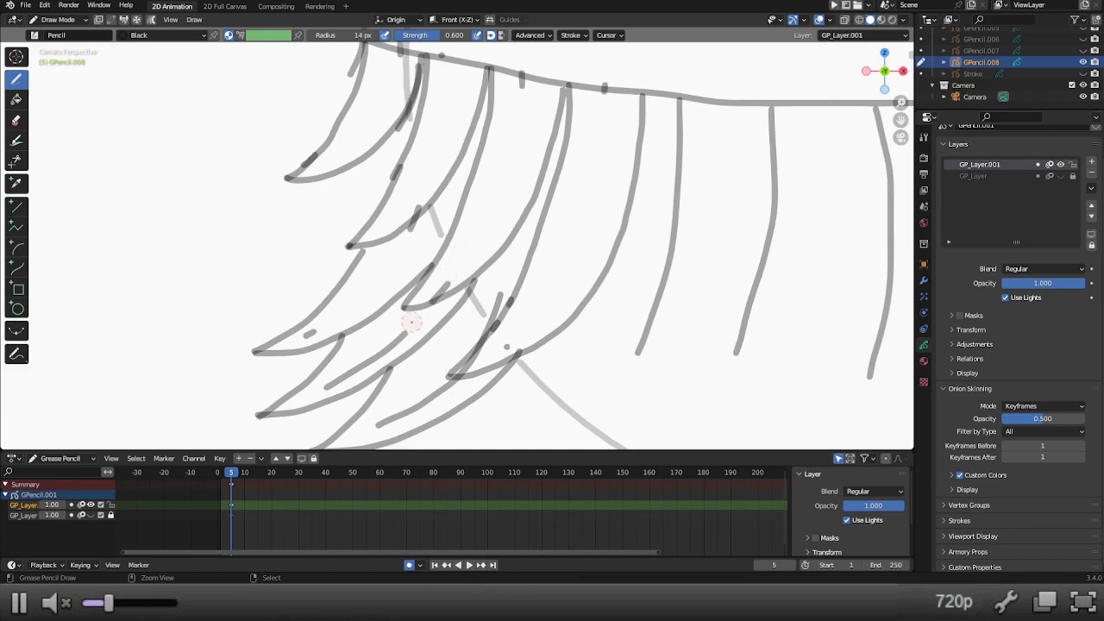
{"action": "mouse_move", "coordinate": [372, 345]}
{"action": "left_mouse_down", "text": "ctrl"}
{"action": "mouse_move", "coordinate": [322, 377]}
{"action": "mouse_move", "coordinate": [331, 384]}
{"action": "left_mouse_up", "text": "ctrl"}
{"action": "left_click_drag", "start_coordinate": [504, 291], "coordinate": [481, 309], "text": "ctrl"}
{"action": "left_click_drag", "start_coordinate": [409, 411], "coordinate": [385, 423], "text": "ctrl"}
Step: Redraw the broken strand line beside the fourth strand's tip so it joins the lower layer
{"action": "scroll", "coordinate": [439, 390], "scroll_direction": "down", "scroll_amount": 5}
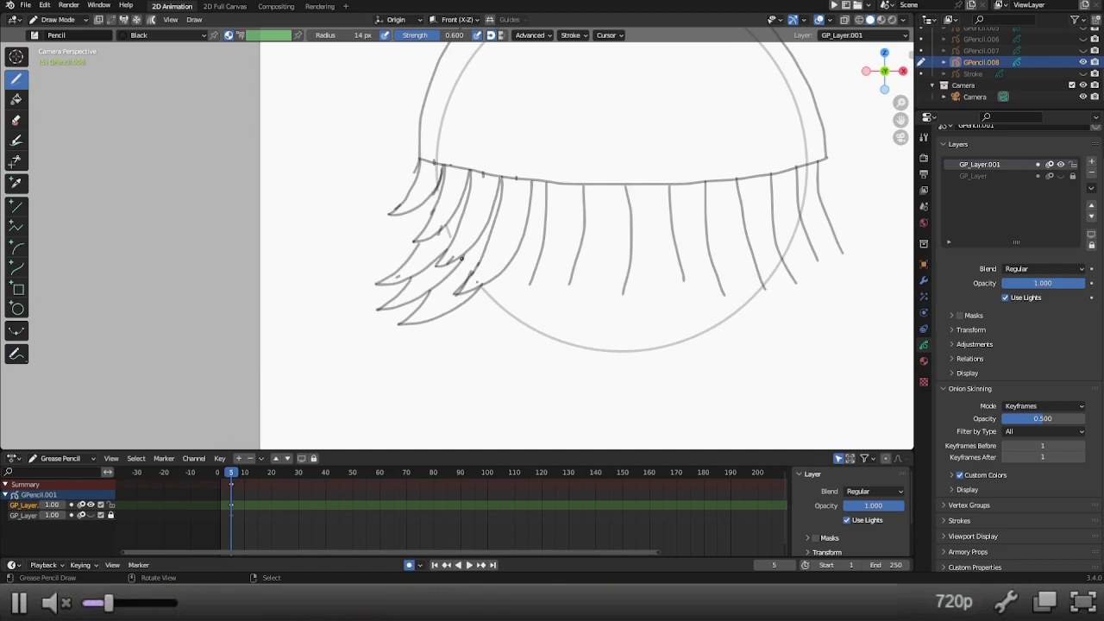
{"action": "left_click_drag", "start_coordinate": [464, 257], "coordinate": [464, 268]}
{"action": "key", "text": "ctrl+z"}
{"action": "left_click_drag", "start_coordinate": [463, 261], "coordinate": [470, 271]}
Step: Sketch three short curved guide strokes flicking outward across the upper-left outline of the hair
{"action": "scroll", "coordinate": [538, 280], "scroll_direction": "down", "scroll_amount": 1}
{"action": "middle_click_drag", "start_coordinate": [539, 264], "coordinate": [517, 279], "text": "shift"}
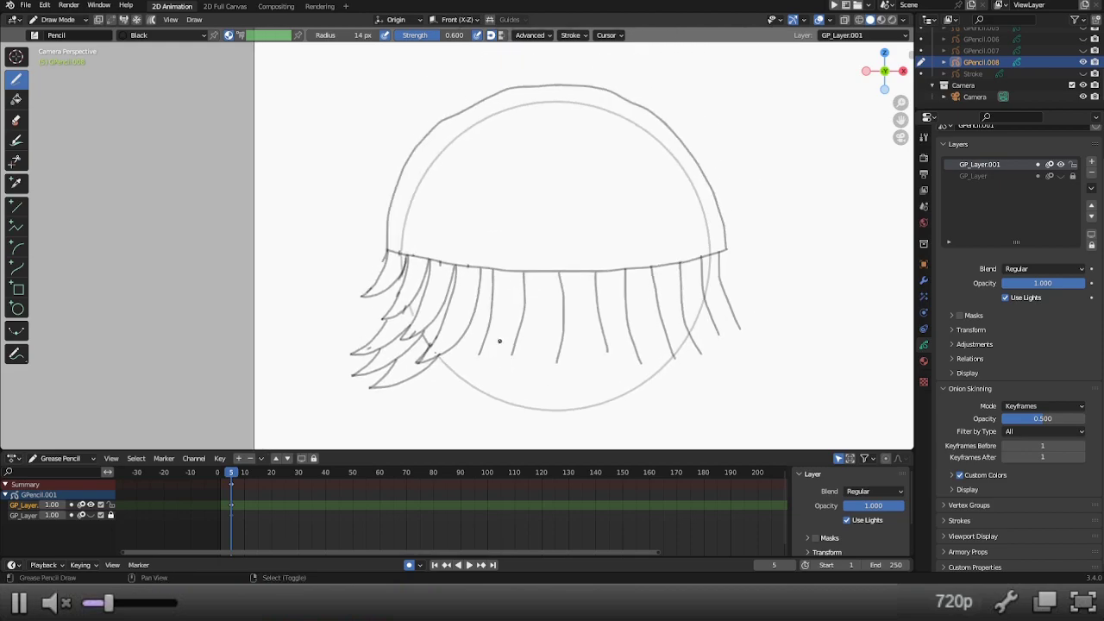
{"action": "scroll", "coordinate": [573, 187], "scroll_direction": "down", "scroll_amount": 3}
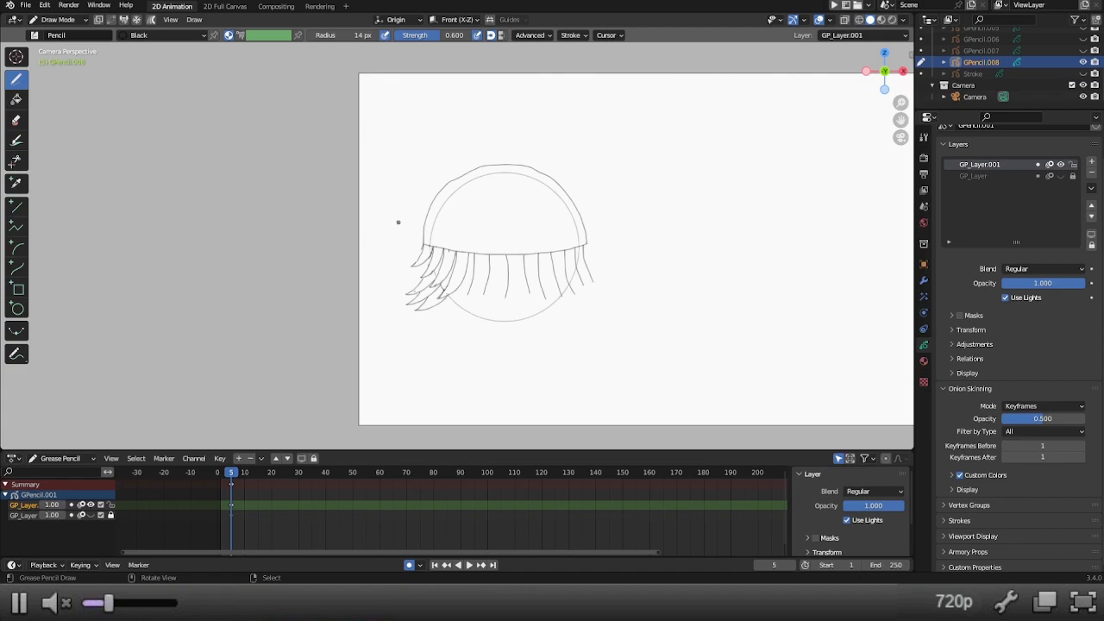
{"action": "scroll", "coordinate": [425, 228], "scroll_direction": "up", "scroll_amount": 2}
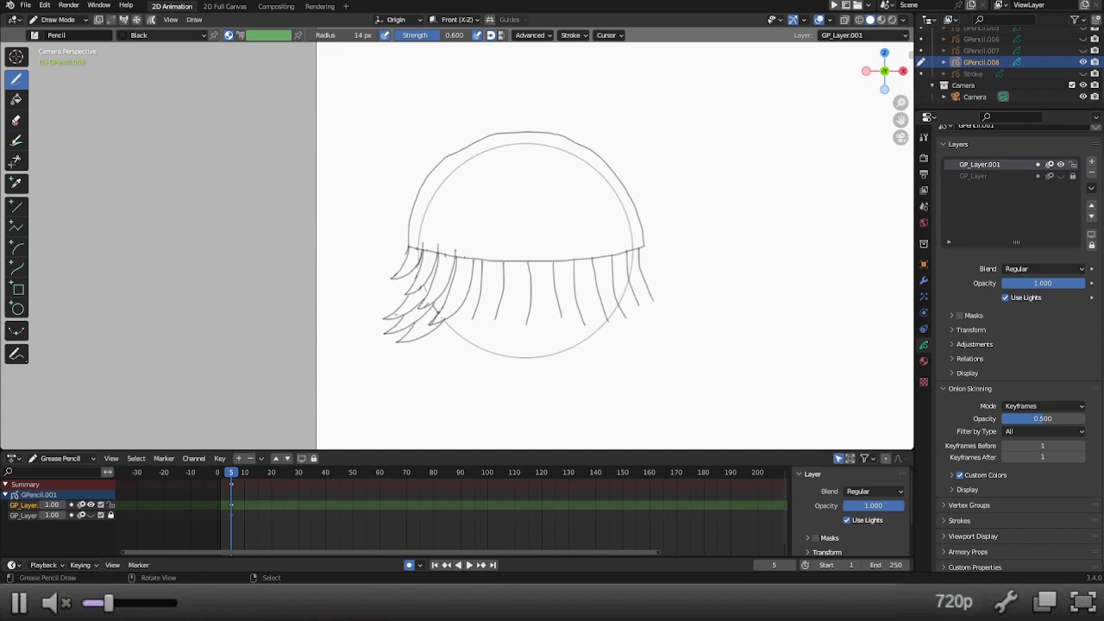
{"action": "middle_click_drag", "start_coordinate": [475, 198], "coordinate": [456, 246], "text": "shift"}
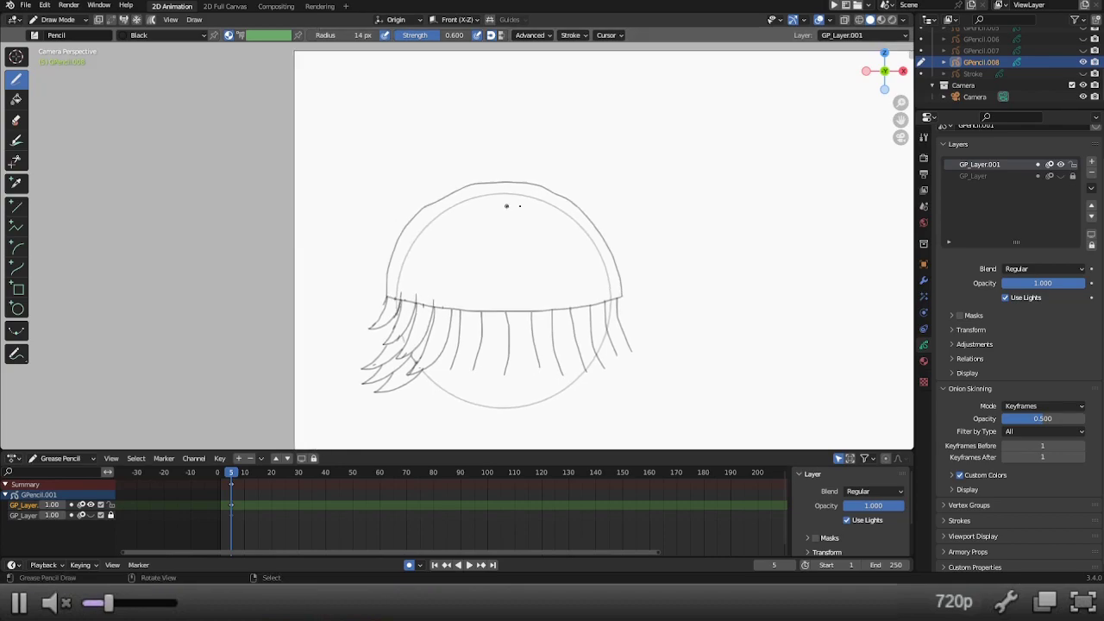
{"action": "left_click", "coordinate": [499, 322]}
{"action": "left_click_drag", "start_coordinate": [386, 231], "coordinate": [400, 246]}
{"action": "left_click_drag", "start_coordinate": [414, 232], "coordinate": [404, 214]}
Step: Draw a pointed outward-flicking strand around the lowest guide on the hair's left outline, redoing its edges until they curve cleanly
{"action": "middle_click_drag", "start_coordinate": [345, 269], "coordinate": [360, 254], "text": "shift"}
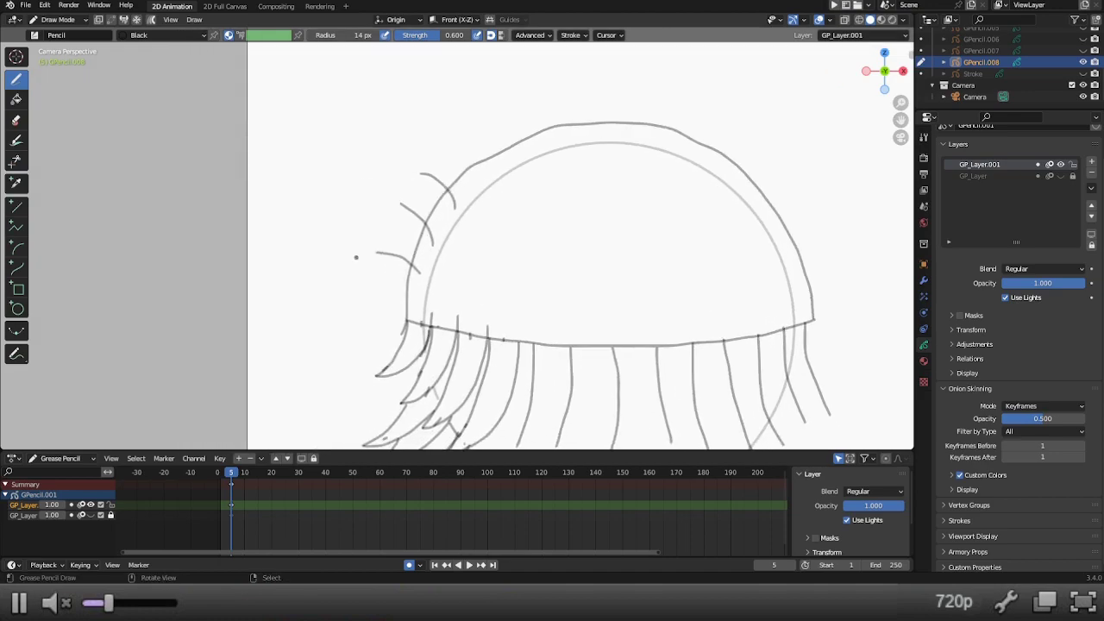
{"action": "left_click_drag", "start_coordinate": [361, 253], "coordinate": [410, 292]}
{"action": "key", "text": "ctrl+z"}
{"action": "left_click_drag", "start_coordinate": [350, 255], "coordinate": [412, 293]}
{"action": "left_click_drag", "start_coordinate": [353, 250], "coordinate": [421, 259]}
{"action": "key", "text": "ctrl+z"}
{"action": "mouse_move", "coordinate": [349, 255]}
{"action": "left_mouse_down"}
{"action": "mouse_move", "coordinate": [407, 247]}
{"action": "mouse_move", "coordinate": [427, 259]}
{"action": "left_mouse_up"}
{"action": "key", "text": "ctrl+z"}
Step: Draw a pointed outward-flicking strand around the middle guide on the left outline, redoing its edges
{"action": "left_click_drag", "start_coordinate": [387, 200], "coordinate": [411, 242]}
{"action": "key", "text": "ctrl+z"}
{"action": "left_click_drag", "start_coordinate": [381, 198], "coordinate": [420, 247]}
{"action": "key", "text": "ctrl+z"}
{"action": "left_click_drag", "start_coordinate": [378, 198], "coordinate": [409, 223]}
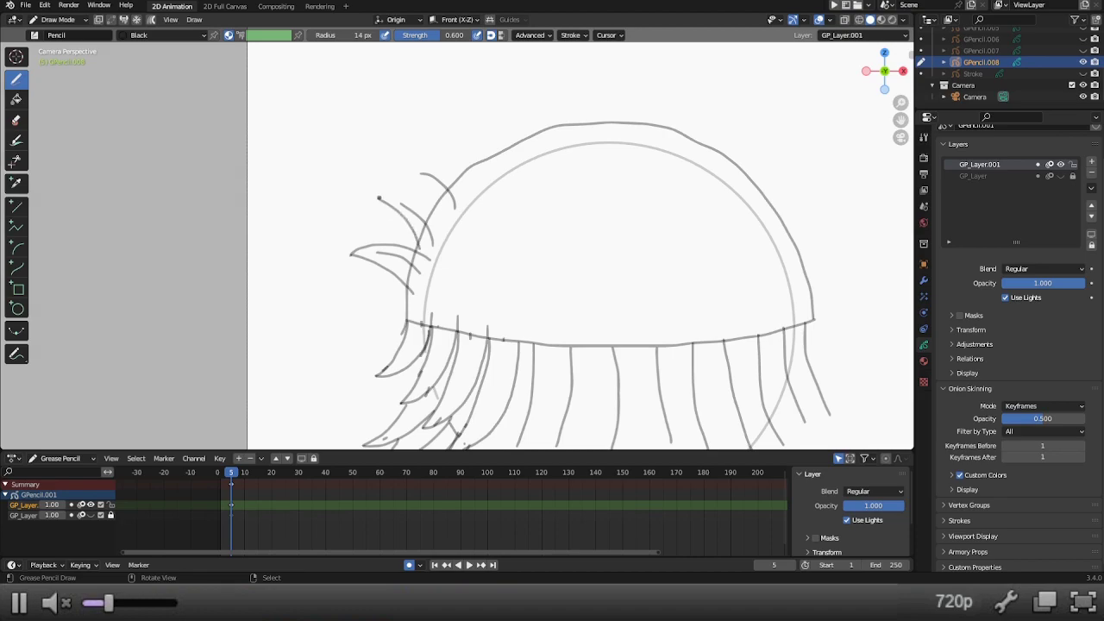
{"action": "left_click_drag", "start_coordinate": [377, 198], "coordinate": [426, 209]}
{"action": "key", "text": "ctrl+z"}
Step: Draw a smaller pointed outward-flicking strand around the uppermost guide on the left outline
{"action": "left_click_drag", "start_coordinate": [404, 176], "coordinate": [442, 204]}
{"action": "key", "text": "ctrl+z"}
{"action": "mouse_move", "coordinate": [404, 177]}
{"action": "left_mouse_down"}
{"action": "mouse_move", "coordinate": [445, 168]}
{"action": "mouse_move", "coordinate": [468, 191]}
{"action": "left_mouse_up"}
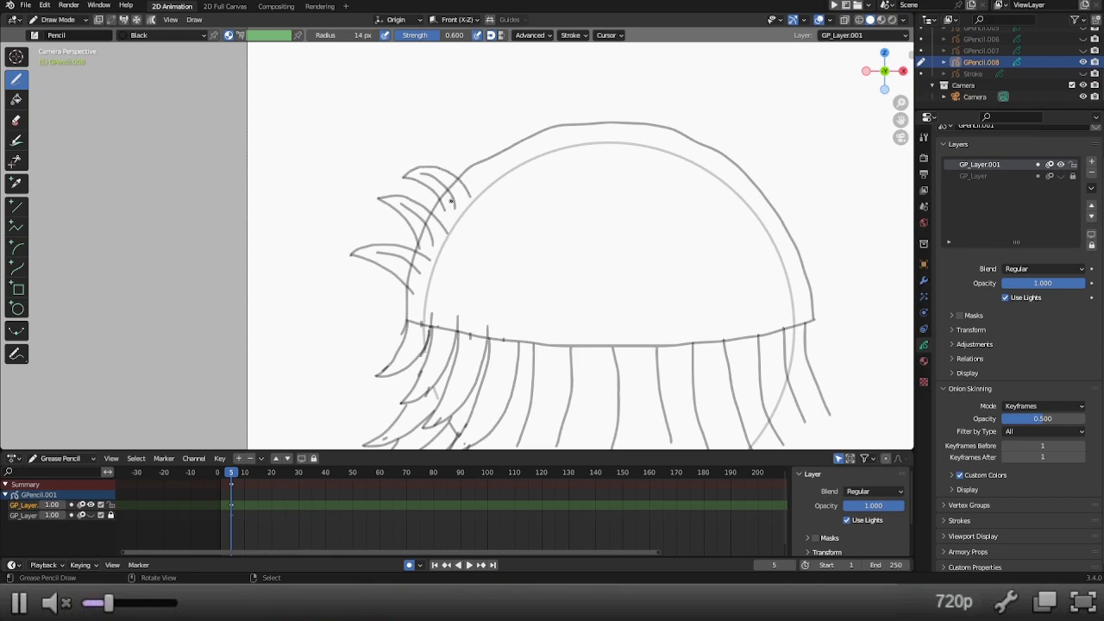
Step: Erase the guide strokes and the crossing hair outline inside the three outward-flicking strands
{"action": "scroll", "coordinate": [426, 211], "scroll_direction": "up", "scroll_amount": 3}
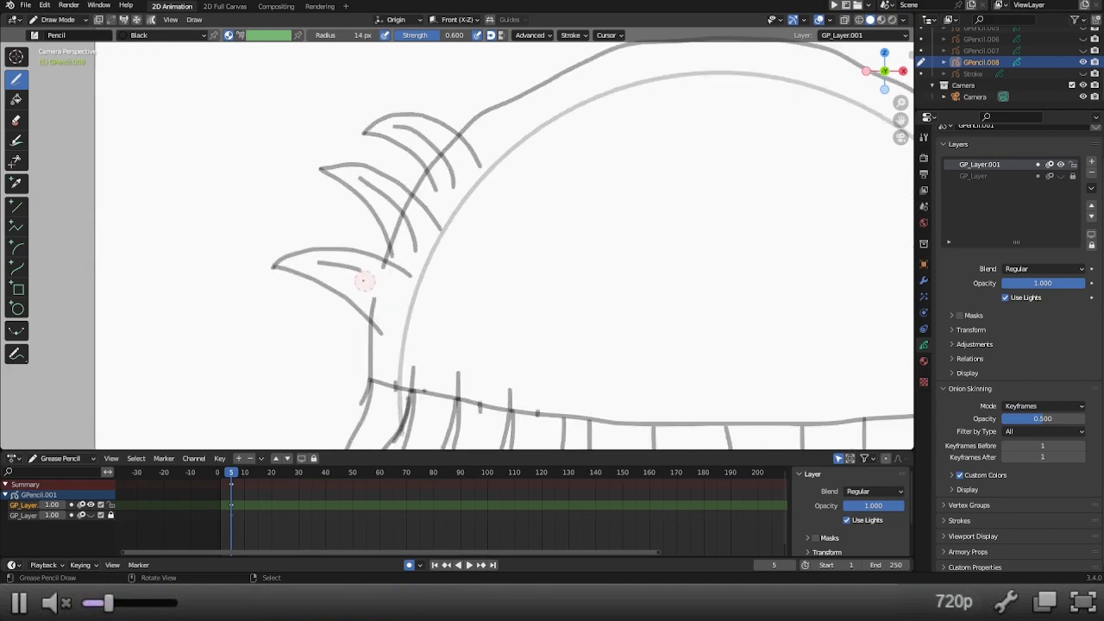
{"action": "left_click_drag", "start_coordinate": [364, 280], "coordinate": [320, 266], "text": "ctrl"}
{"action": "mouse_move", "coordinate": [417, 251]}
{"action": "left_mouse_down"}
{"action": "mouse_move", "coordinate": [410, 223]}
{"action": "mouse_move", "coordinate": [415, 247]}
{"action": "mouse_move", "coordinate": [361, 178]}
{"action": "left_mouse_up"}
{"action": "mouse_move", "coordinate": [455, 190]}
{"action": "left_mouse_down", "text": "ctrl"}
{"action": "mouse_move", "coordinate": [447, 163]}
{"action": "mouse_move", "coordinate": [402, 129]}
{"action": "left_mouse_up", "text": "ctrl"}
{"action": "scroll", "coordinate": [469, 180], "scroll_direction": "down", "scroll_amount": 5}
Step: Sketch five short curved guide strokes in different directions inside the left half of the hair cap
{"action": "mouse_move", "coordinate": [596, 213]}
{"action": "middle_mouse_down", "text": "shift"}
{"action": "mouse_move", "coordinate": [498, 232]}
{"action": "mouse_move", "coordinate": [434, 216]}
{"action": "middle_mouse_up", "text": "shift"}
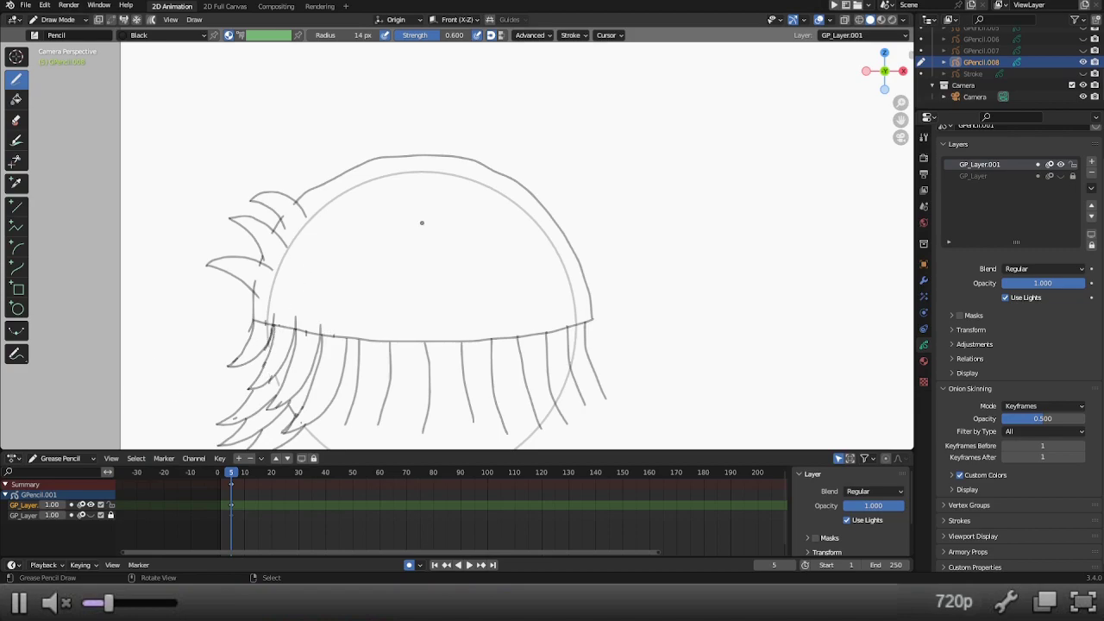
{"action": "left_click_drag", "start_coordinate": [344, 226], "coordinate": [377, 197]}
{"action": "left_click_drag", "start_coordinate": [339, 263], "coordinate": [310, 247]}
{"action": "left_click_drag", "start_coordinate": [387, 268], "coordinate": [405, 235]}
{"action": "left_click_drag", "start_coordinate": [362, 286], "coordinate": [345, 313]}
{"action": "left_click_drag", "start_coordinate": [420, 283], "coordinate": [460, 278]}
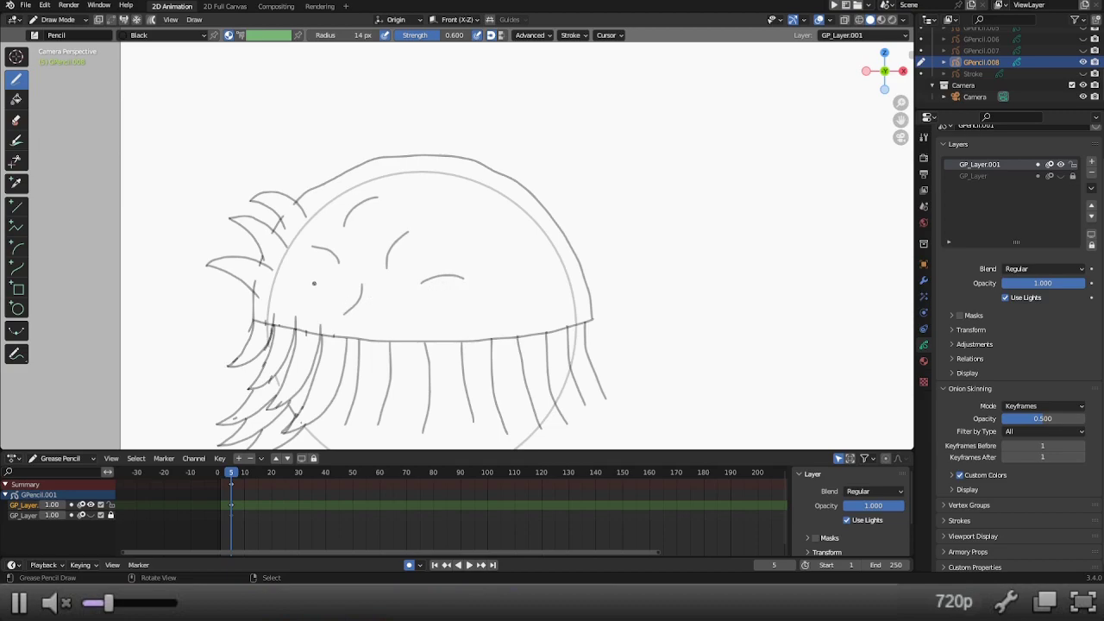
Step: Draw pointed strand outlines around the leftmost and uppermost guide strokes inside the hair cap
{"action": "scroll", "coordinate": [417, 204], "scroll_direction": "up", "scroll_amount": 3}
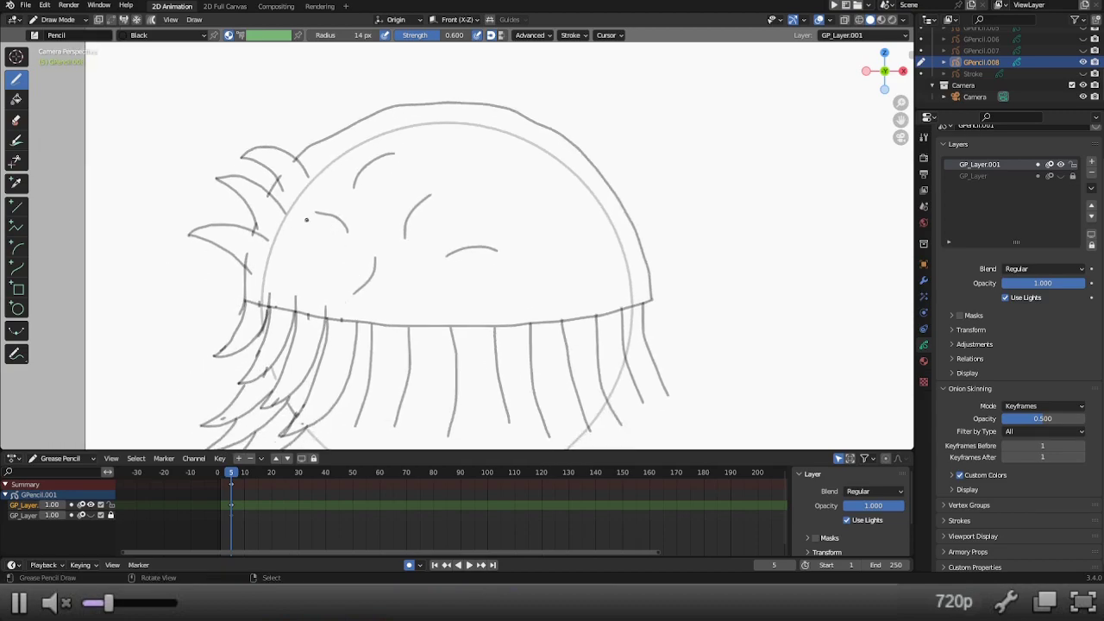
{"action": "left_click_drag", "start_coordinate": [298, 212], "coordinate": [332, 235]}
{"action": "key", "text": "ctrl+z"}
{"action": "mouse_move", "coordinate": [301, 210]}
{"action": "left_mouse_down"}
{"action": "mouse_move", "coordinate": [338, 237]}
{"action": "mouse_move", "coordinate": [300, 209]}
{"action": "mouse_move", "coordinate": [361, 223]}
{"action": "left_mouse_up"}
{"action": "mouse_move", "coordinate": [404, 152]}
{"action": "left_mouse_down"}
{"action": "mouse_move", "coordinate": [372, 152]}
{"action": "mouse_move", "coordinate": [339, 184]}
{"action": "left_mouse_up"}
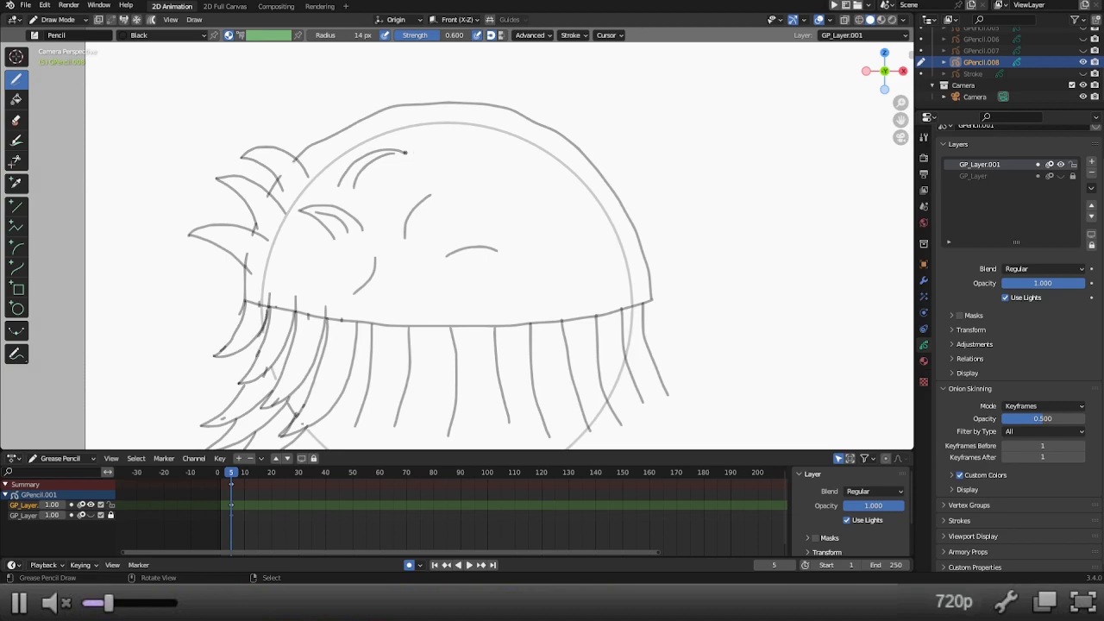
{"action": "left_click_drag", "start_coordinate": [403, 152], "coordinate": [380, 191]}
{"action": "key", "text": "ctrl+Tab"}
{"action": "key", "text": "ctrl+Tab"}
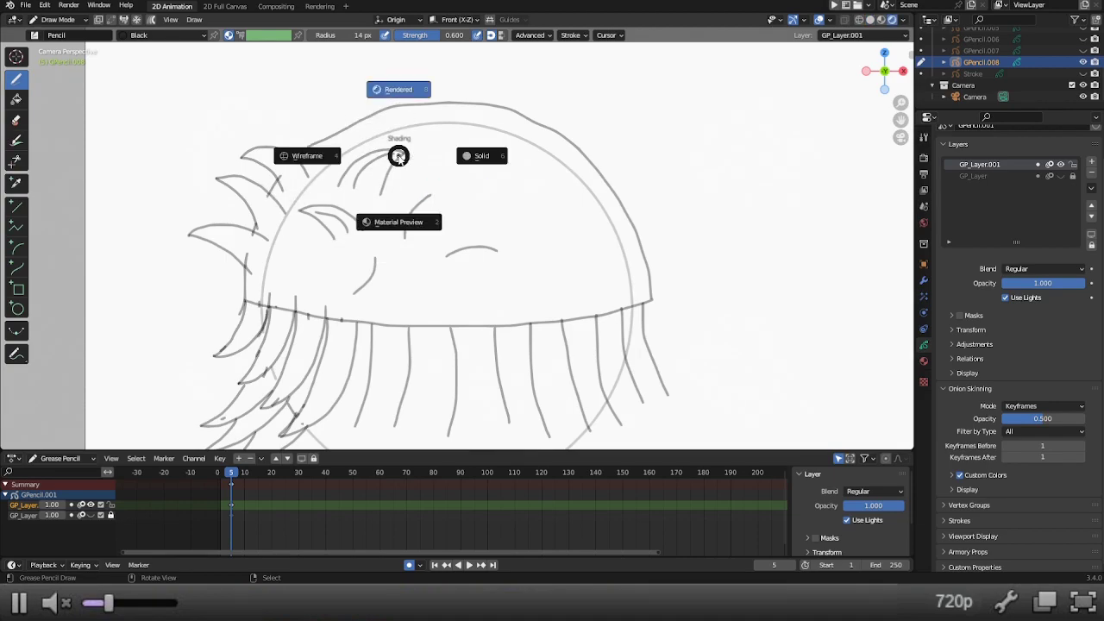
{"action": "key", "text": "ctrl+z"}
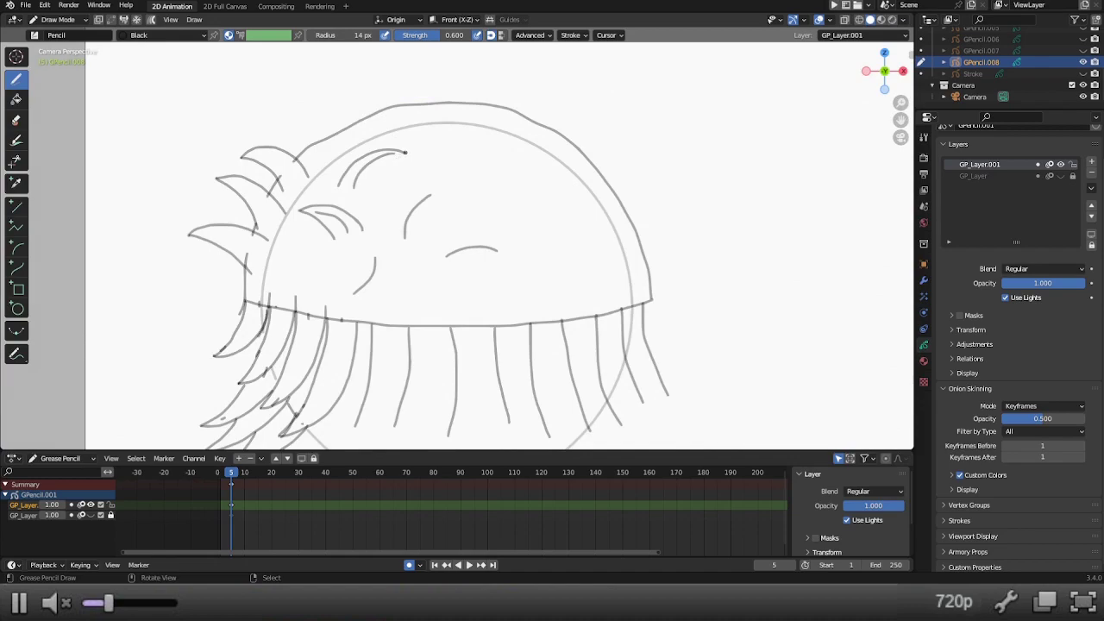
{"action": "left_click_drag", "start_coordinate": [403, 153], "coordinate": [377, 177]}
Step: Draw pointed strand outlines around the lowest, the upright central and the rightmost guide strokes inside the hair cap
{"action": "left_click_drag", "start_coordinate": [342, 297], "coordinate": [363, 250]}
{"action": "mouse_move", "coordinate": [342, 300]}
{"action": "left_mouse_down"}
{"action": "mouse_move", "coordinate": [378, 290]}
{"action": "mouse_move", "coordinate": [393, 261]}
{"action": "left_mouse_up"}
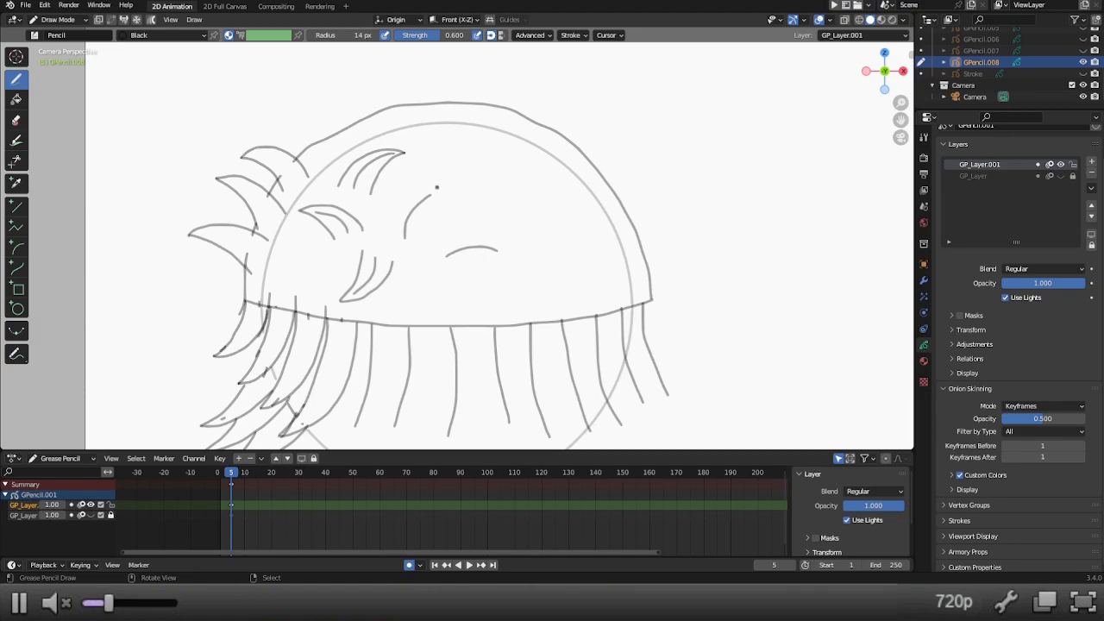
{"action": "mouse_move", "coordinate": [437, 186]}
{"action": "left_mouse_down"}
{"action": "mouse_move", "coordinate": [400, 209]}
{"action": "mouse_move", "coordinate": [432, 199]}
{"action": "mouse_move", "coordinate": [422, 242]}
{"action": "left_mouse_up"}
{"action": "left_click", "coordinate": [404, 226]}
{"action": "mouse_move", "coordinate": [511, 255]}
{"action": "left_mouse_down"}
{"action": "mouse_move", "coordinate": [470, 235]}
{"action": "mouse_move", "coordinate": [443, 249]}
{"action": "mouse_move", "coordinate": [504, 250]}
{"action": "mouse_move", "coordinate": [489, 241]}
{"action": "mouse_move", "coordinate": [446, 255]}
{"action": "mouse_move", "coordinate": [497, 252]}
{"action": "mouse_move", "coordinate": [455, 265]}
{"action": "left_mouse_up"}
{"action": "key", "text": "ctrl+z"}
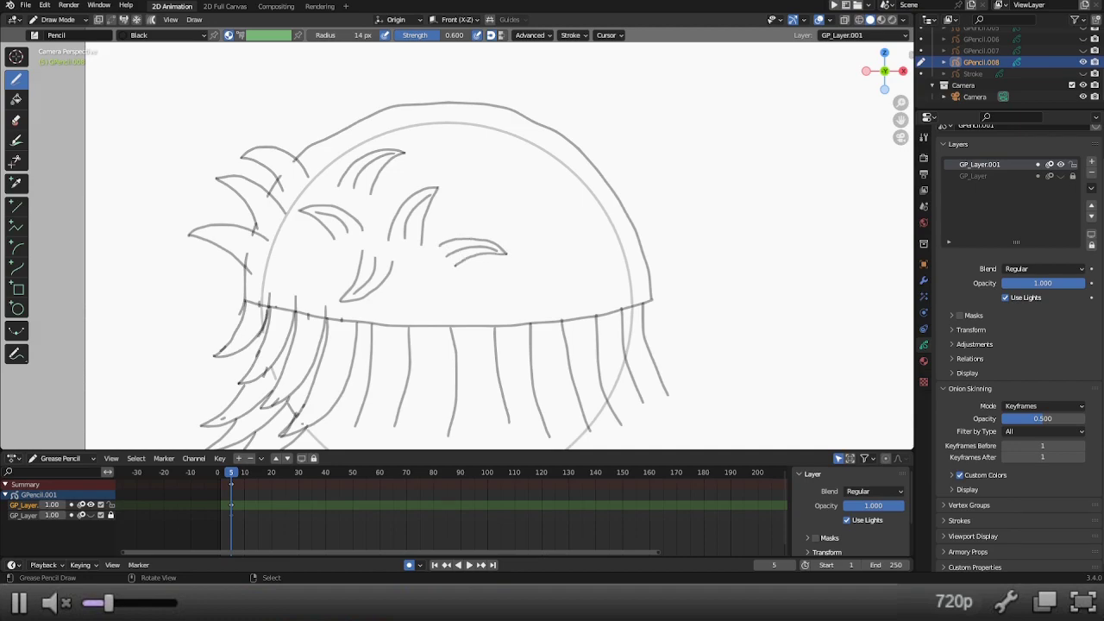
Step: Erase the guide strokes inside the five small strands on the hair cap
{"action": "scroll", "coordinate": [398, 214], "scroll_direction": "up", "scroll_amount": 3}
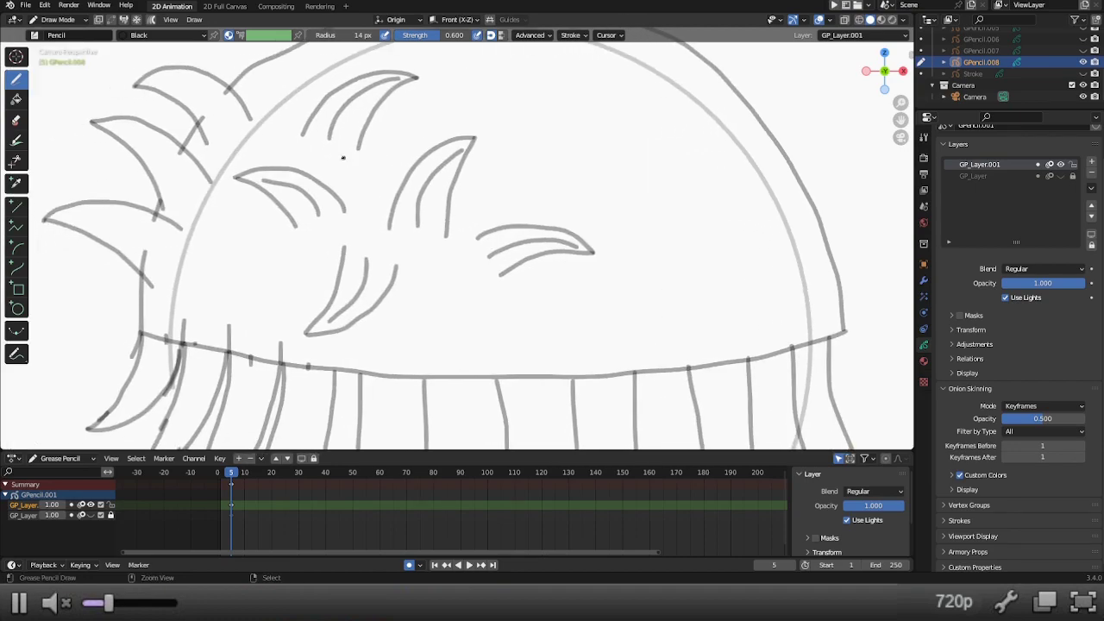
{"action": "left_click_drag", "start_coordinate": [376, 85], "coordinate": [398, 78]}
{"action": "left_click_drag", "start_coordinate": [325, 224], "coordinate": [276, 183], "text": "ctrl"}
{"action": "left_click_drag", "start_coordinate": [365, 254], "coordinate": [342, 314], "text": "ctrl"}
{"action": "left_click_drag", "start_coordinate": [416, 227], "coordinate": [444, 156], "text": "ctrl"}
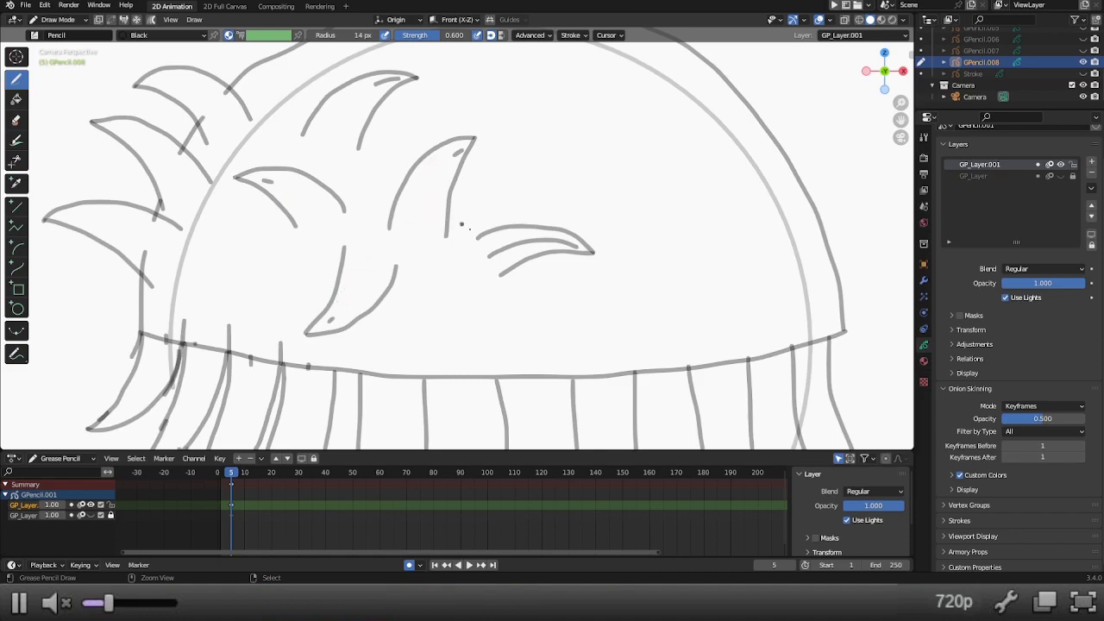
{"action": "left_click_drag", "start_coordinate": [477, 258], "coordinate": [530, 244], "text": "ctrl"}
Step: Draw a large circle as a new head guide in the empty area to the right of the finished hair study
{"action": "key", "text": "Home"}
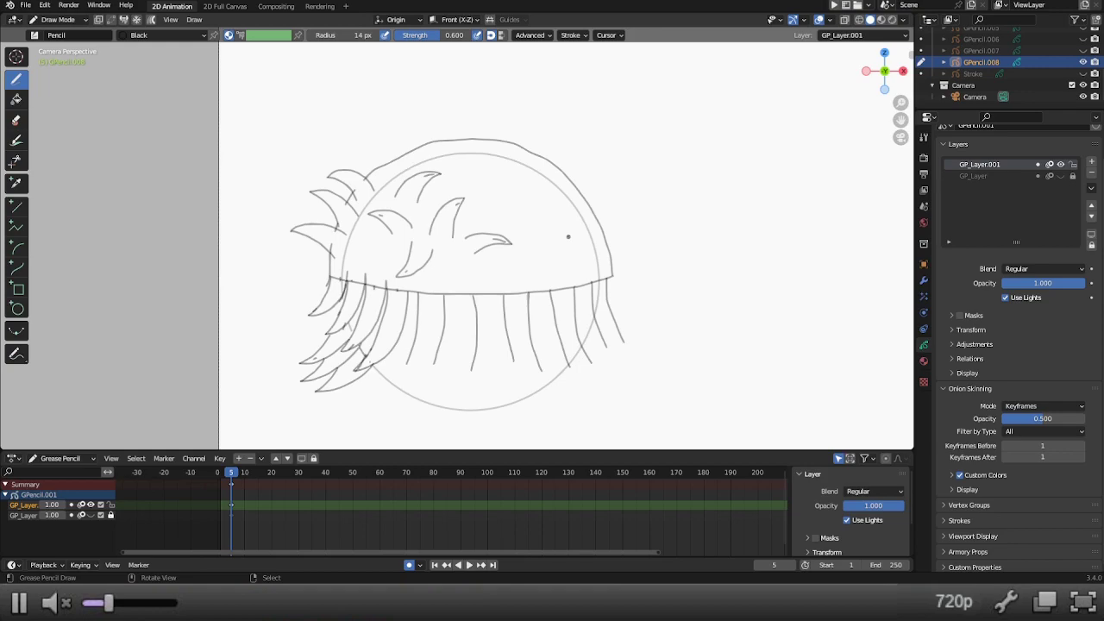
{"action": "scroll", "coordinate": [429, 233], "scroll_direction": "up", "scroll_amount": 2}
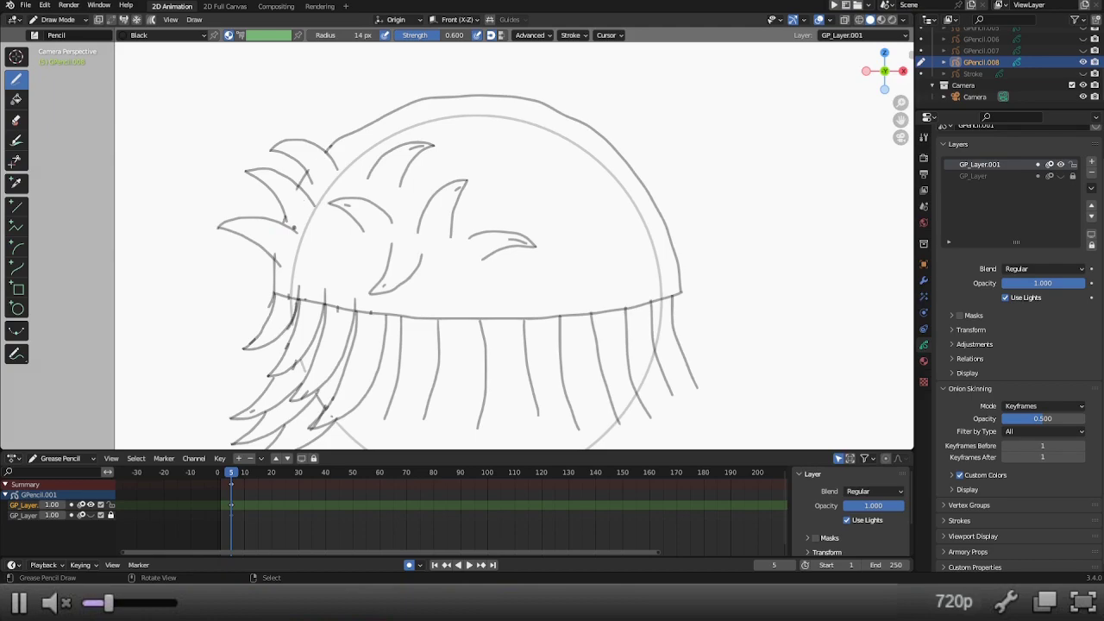
{"action": "scroll", "coordinate": [296, 222], "scroll_direction": "down", "scroll_amount": 3}
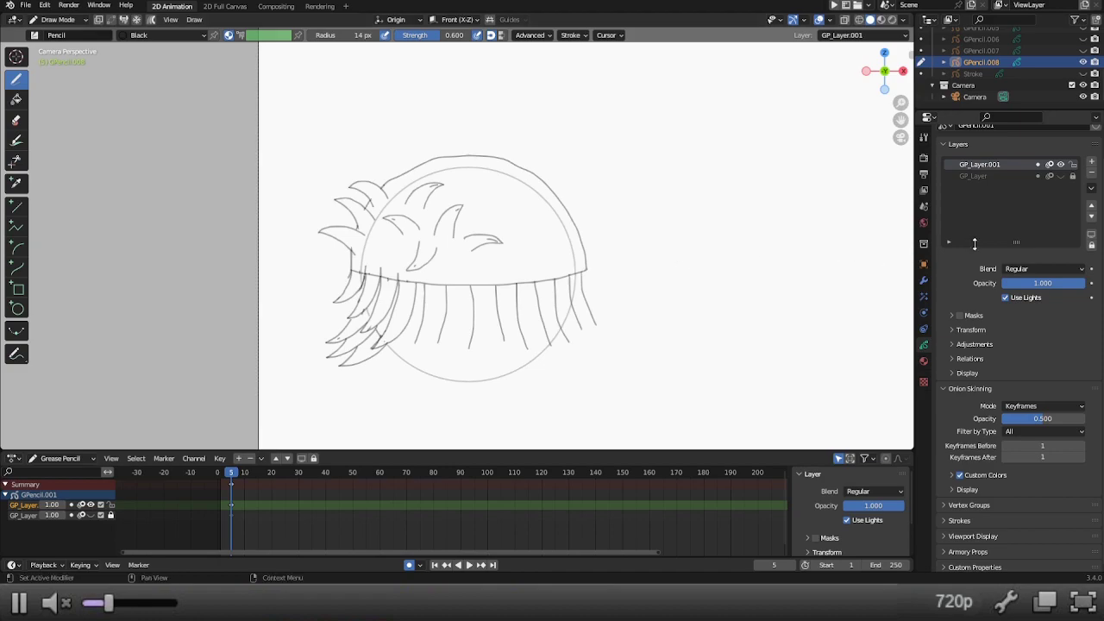
{"action": "mouse_move", "coordinate": [661, 276]}
{"action": "middle_mouse_down", "text": "shift"}
{"action": "mouse_move", "coordinate": [271, 299]}
{"action": "mouse_move", "coordinate": [402, 270]}
{"action": "middle_mouse_up", "text": "shift"}
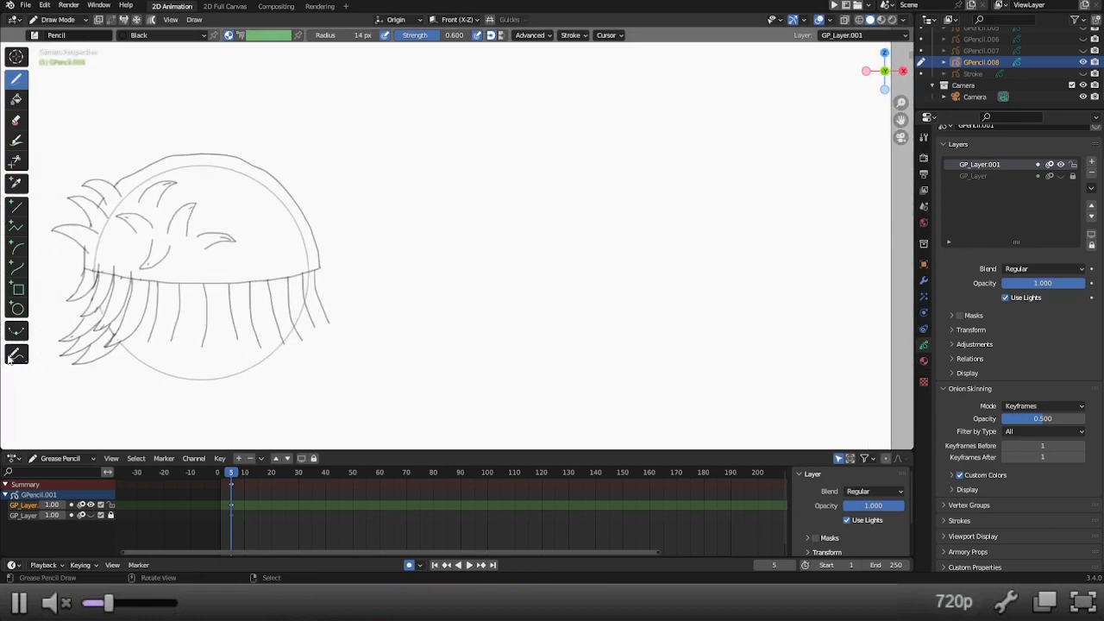
{"action": "left_click", "coordinate": [17, 308]}
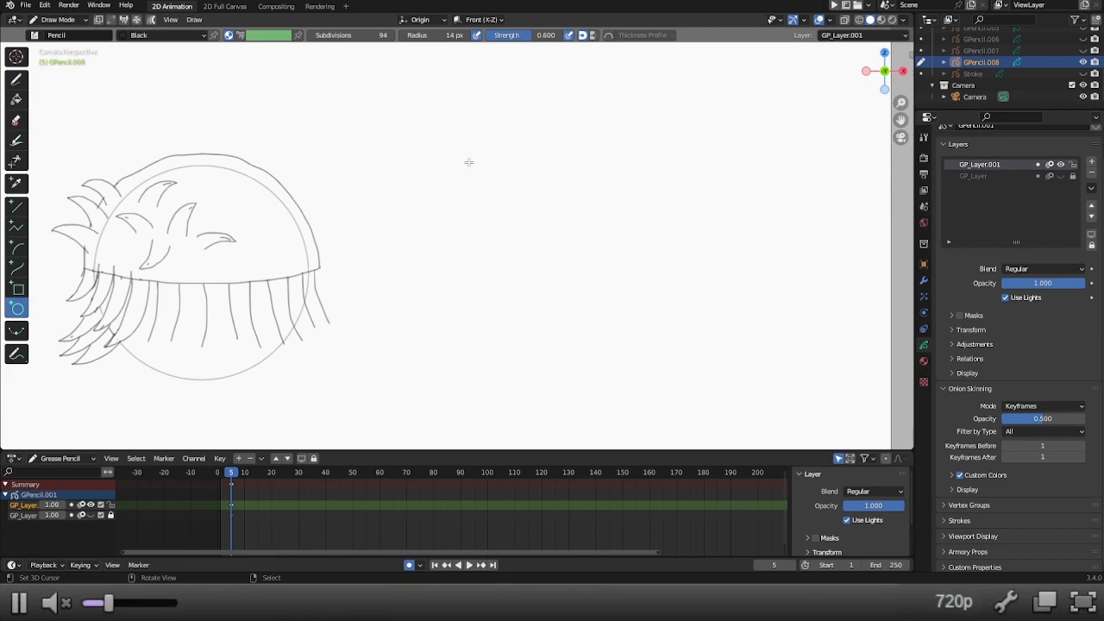
{"action": "left_click_drag", "start_coordinate": [463, 153], "coordinate": [707, 362]}
{"action": "key", "text": "Return"}
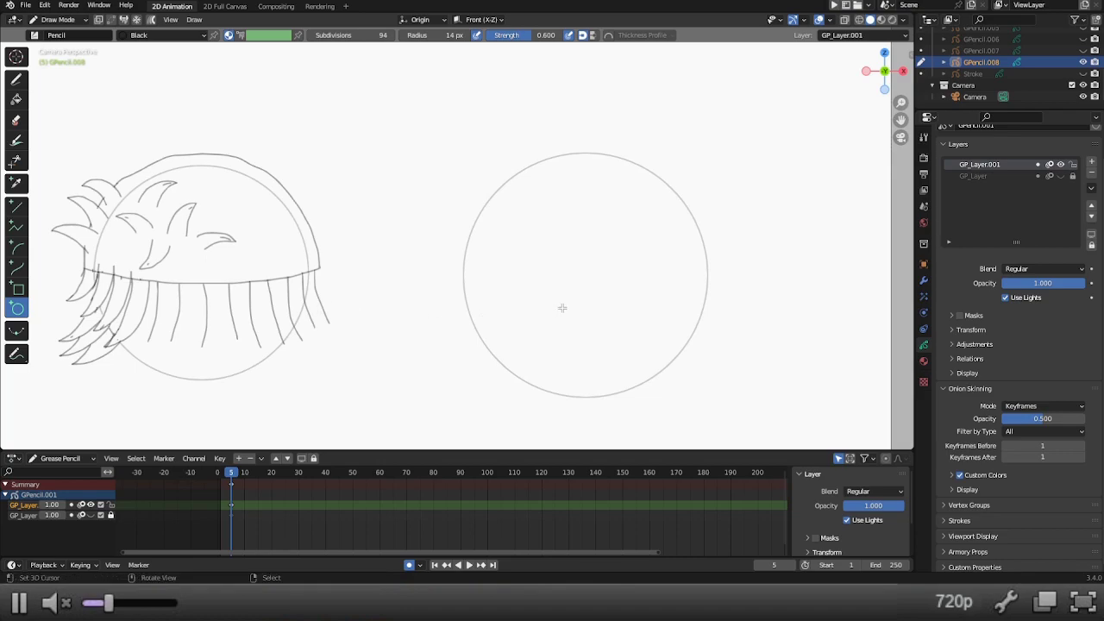
{"action": "scroll", "coordinate": [625, 282], "scroll_direction": "down", "scroll_amount": 2}
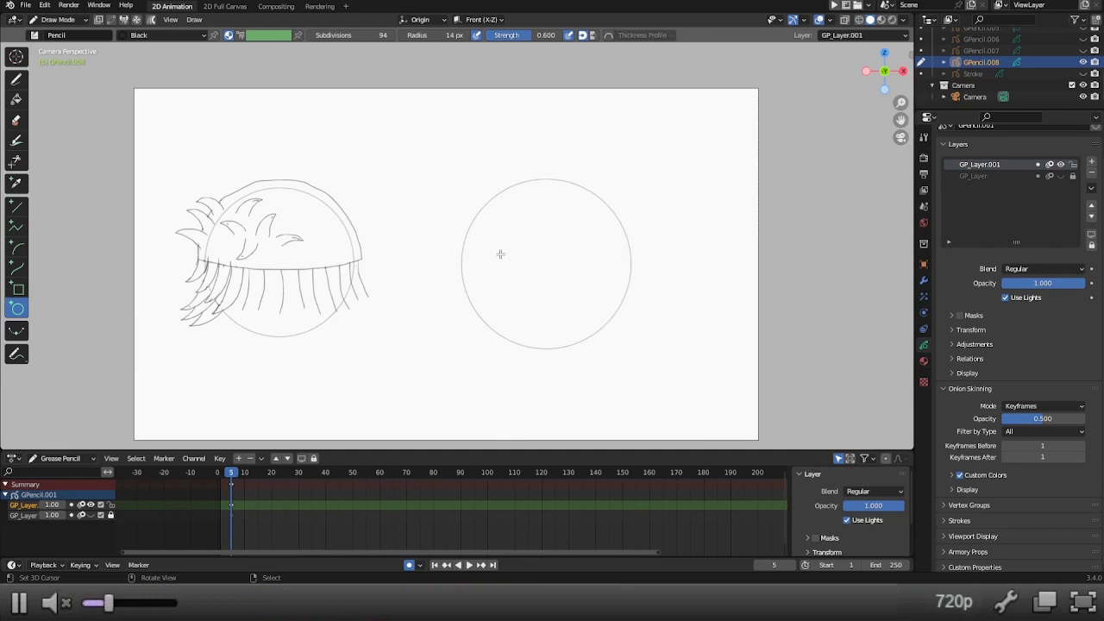
Step: Draw a long tapering hair lock with two edge lines and an inner guide stroke, between the finished study and the new head circle
{"action": "left_click", "coordinate": [19, 212]}
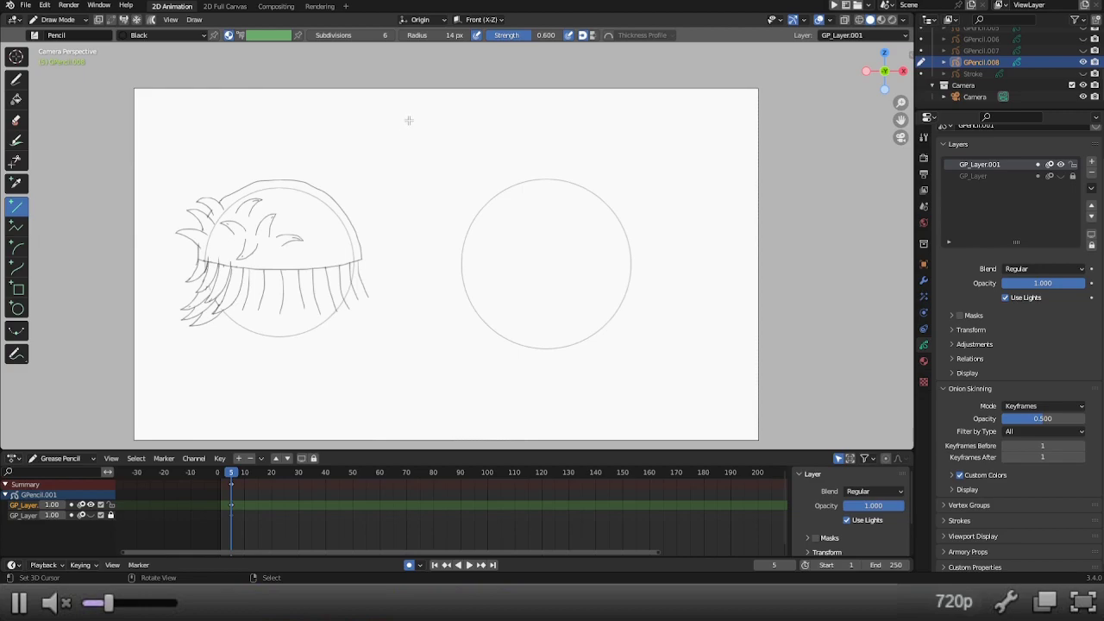
{"action": "left_click", "coordinate": [18, 81]}
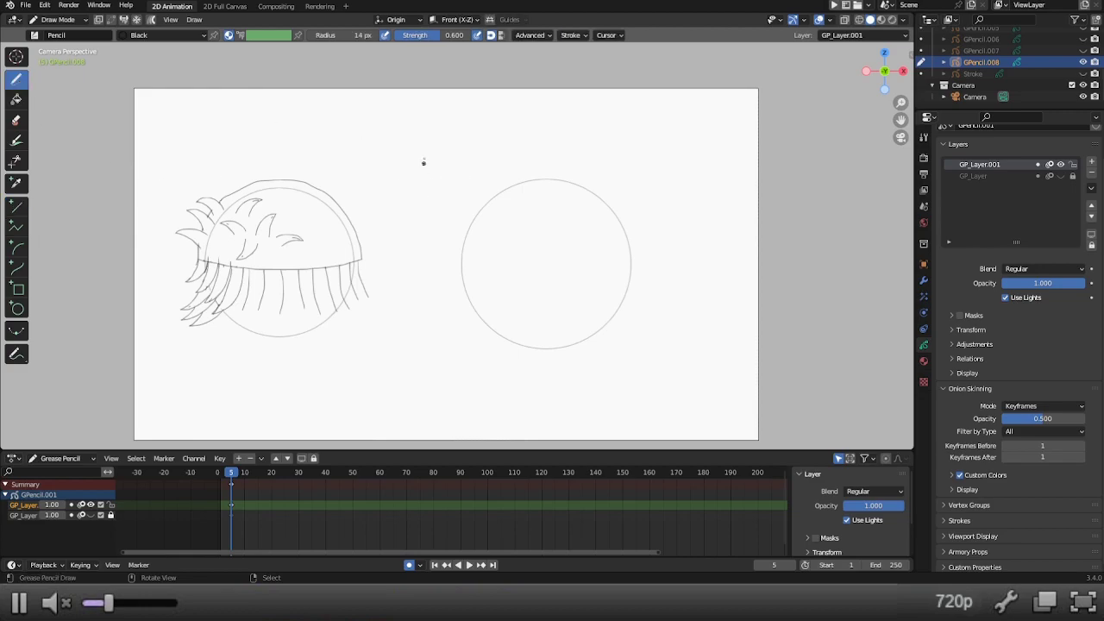
{"action": "left_click_drag", "start_coordinate": [427, 127], "coordinate": [397, 243]}
{"action": "left_click_drag", "start_coordinate": [387, 245], "coordinate": [410, 161]}
{"action": "mouse_move", "coordinate": [390, 247]}
{"action": "left_mouse_down"}
{"action": "mouse_move", "coordinate": [406, 136]}
{"action": "mouse_move", "coordinate": [393, 238]}
{"action": "mouse_move", "coordinate": [412, 134]}
{"action": "left_mouse_up"}
{"action": "key", "text": "ctrl+z"}
{"action": "left_click_drag", "start_coordinate": [408, 220], "coordinate": [434, 138]}
Step: Erase the guide stroke running inside the new hair lock, leaving its two outer edges
{"action": "scroll", "coordinate": [439, 147], "scroll_direction": "up", "scroll_amount": 3}
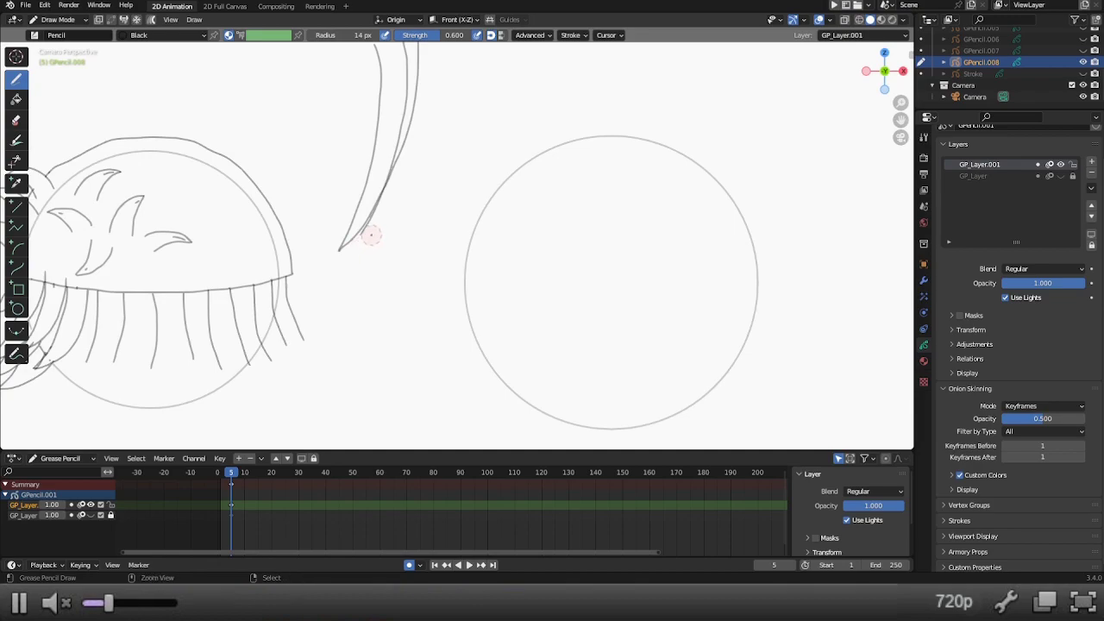
{"action": "middle_click_drag", "start_coordinate": [402, 202], "coordinate": [422, 369], "text": "shift"}
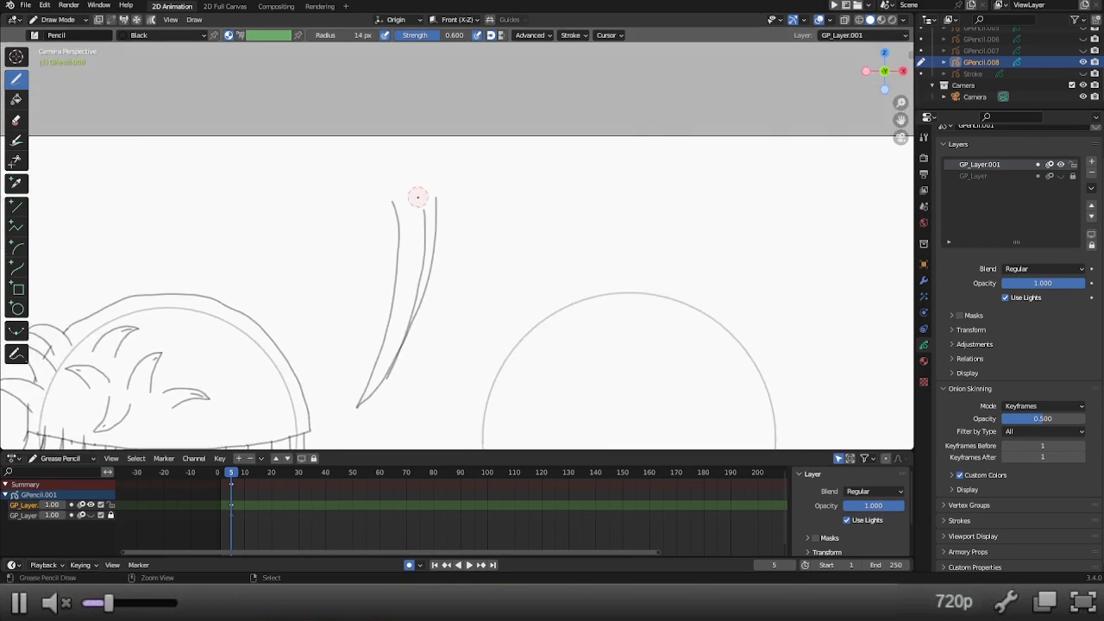
{"action": "left_click_drag", "start_coordinate": [418, 218], "coordinate": [401, 301], "text": "ctrl"}
{"action": "scroll", "coordinate": [400, 301], "scroll_direction": "down", "scroll_amount": 2}
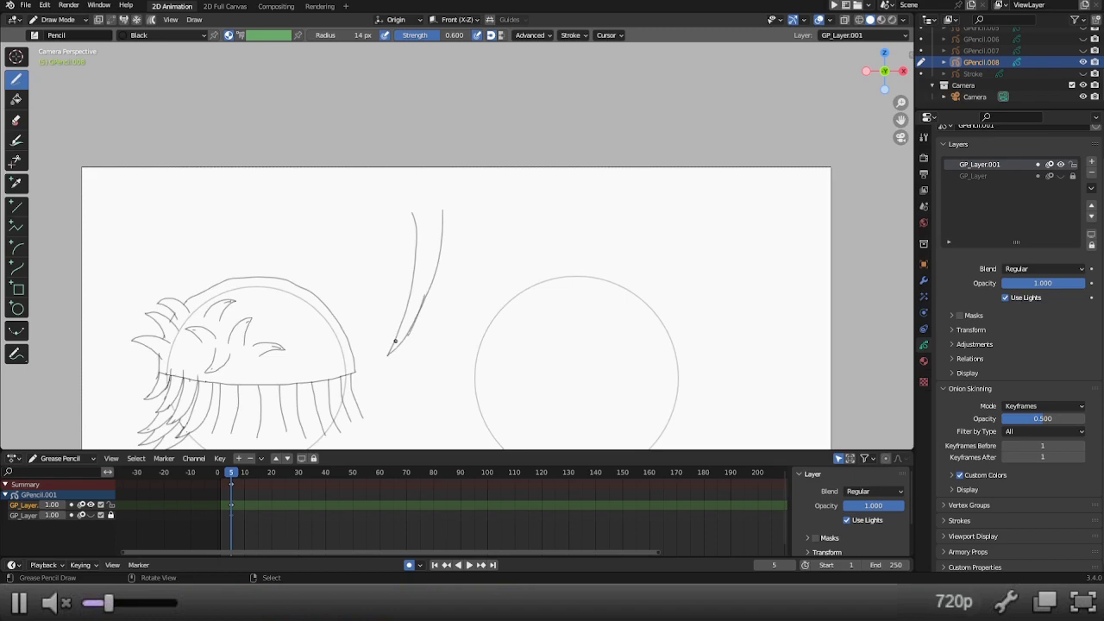
Step: Draw a smaller pointed strand splitting off the right edge of the hair lock
{"action": "left_click_drag", "start_coordinate": [395, 340], "coordinate": [438, 260]}
{"action": "key", "text": "ctrl+z"}
{"action": "mouse_move", "coordinate": [396, 340]}
{"action": "left_mouse_down"}
{"action": "mouse_move", "coordinate": [421, 298]}
{"action": "mouse_move", "coordinate": [429, 223]}
{"action": "left_mouse_up"}
{"action": "key", "text": "ctrl+z"}
{"action": "left_click_drag", "start_coordinate": [422, 255], "coordinate": [437, 301]}
{"action": "key", "text": "ctrl+z"}
{"action": "left_click_drag", "start_coordinate": [427, 251], "coordinate": [440, 308]}
{"action": "left_click_drag", "start_coordinate": [437, 321], "coordinate": [437, 282]}
{"action": "key", "text": "ctrl+z"}
{"action": "left_click_drag", "start_coordinate": [439, 312], "coordinate": [435, 290]}
{"action": "key", "text": "ctrl+z"}
{"action": "mouse_move", "coordinate": [441, 319]}
{"action": "left_mouse_down"}
{"action": "mouse_move", "coordinate": [440, 320]}
{"action": "mouse_move", "coordinate": [438, 257]}
{"action": "left_mouse_up"}
{"action": "key", "text": "ctrl+z"}
Step: Erase the surplus lines where the small right-hand strand overlaps the main hair lock
{"action": "scroll", "coordinate": [426, 257], "scroll_direction": "up", "scroll_amount": 3}
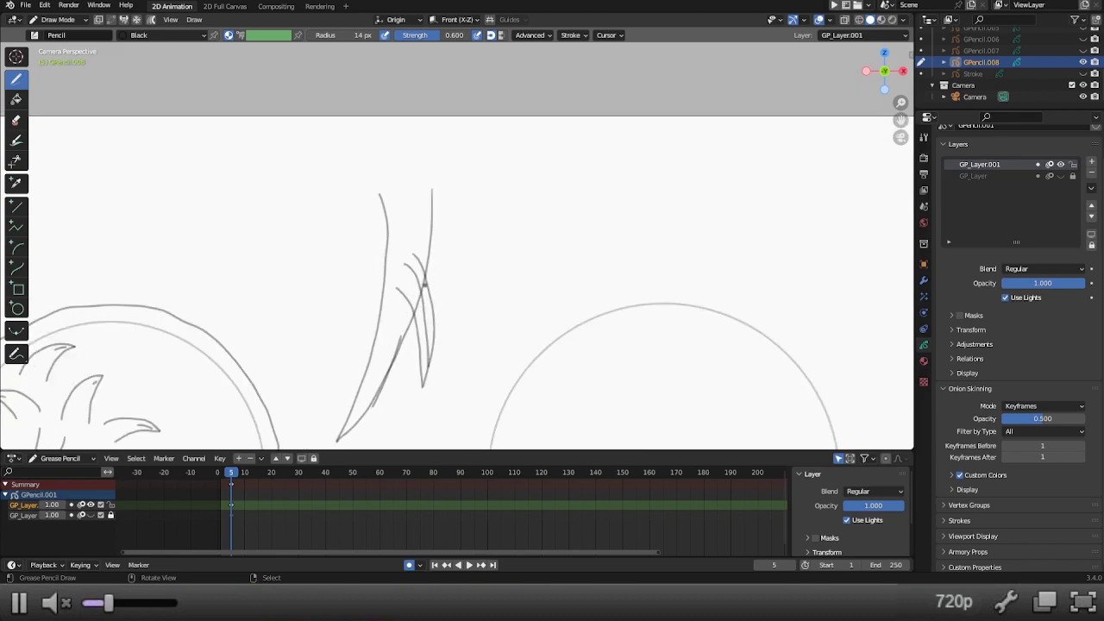
{"action": "scroll", "coordinate": [384, 293], "scroll_direction": "up", "scroll_amount": 2}
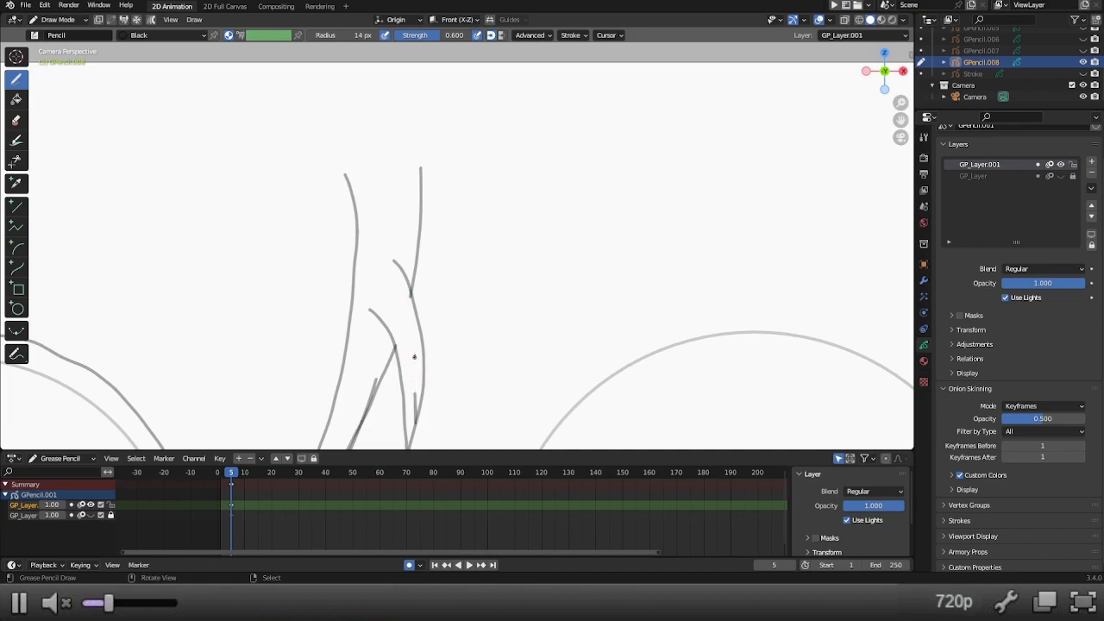
{"action": "scroll", "coordinate": [411, 364], "scroll_direction": "down", "scroll_amount": 2}
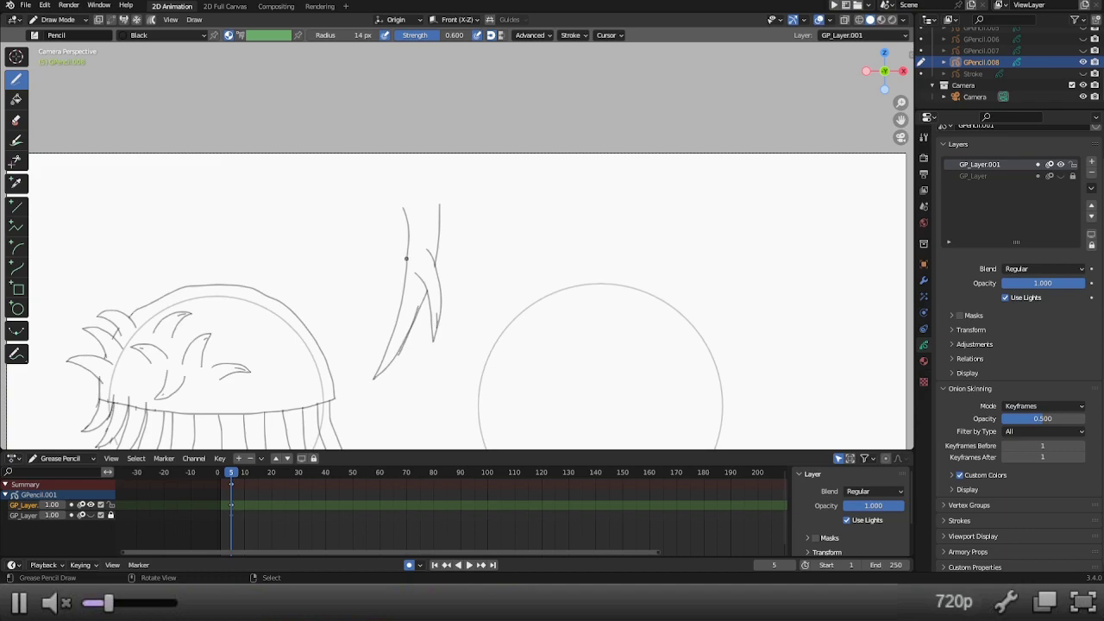
Step: Draw two pointed strands flicking outward from the left edge of the hair lock, each around a short guide stroke
{"action": "mouse_move", "coordinate": [406, 264]}
{"action": "left_mouse_down"}
{"action": "mouse_move", "coordinate": [371, 306]}
{"action": "mouse_move", "coordinate": [396, 317]}
{"action": "mouse_move", "coordinate": [369, 323]}
{"action": "left_mouse_up"}
{"action": "key", "text": "ctrl+z"}
{"action": "mouse_move", "coordinate": [407, 270]}
{"action": "left_mouse_down"}
{"action": "mouse_move", "coordinate": [371, 307]}
{"action": "mouse_move", "coordinate": [381, 329]}
{"action": "left_mouse_up"}
{"action": "left_click_drag", "start_coordinate": [362, 306], "coordinate": [403, 260]}
{"action": "left_click_drag", "start_coordinate": [368, 334], "coordinate": [394, 309]}
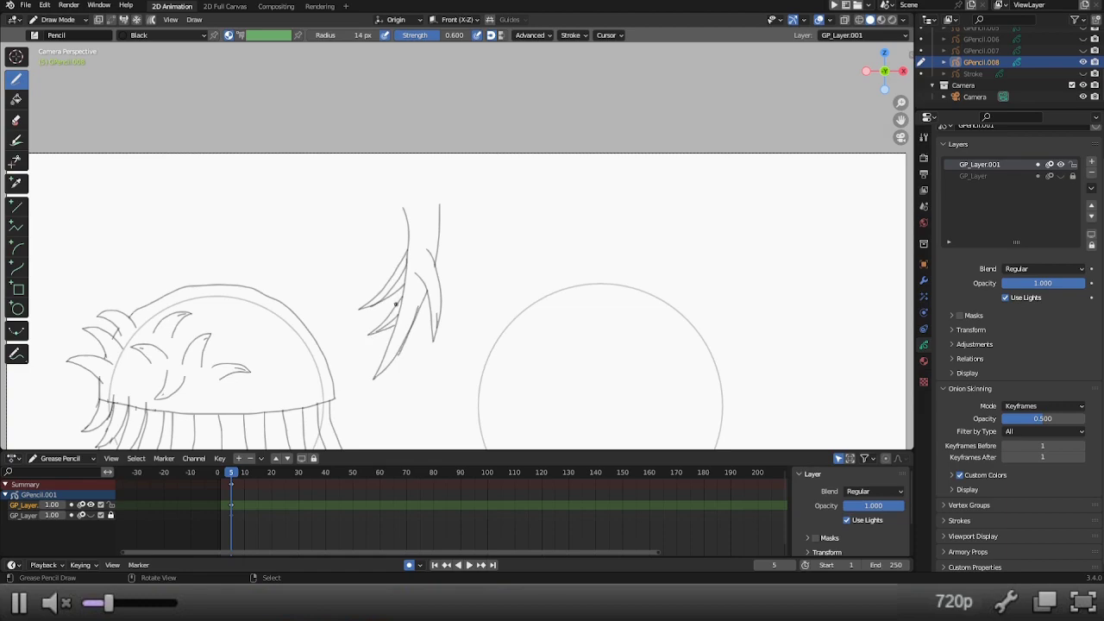
Step: Erase the guide strokes inside the two small strands on the left edge of the hair lock
{"action": "scroll", "coordinate": [399, 308], "scroll_direction": "up", "scroll_amount": 2}
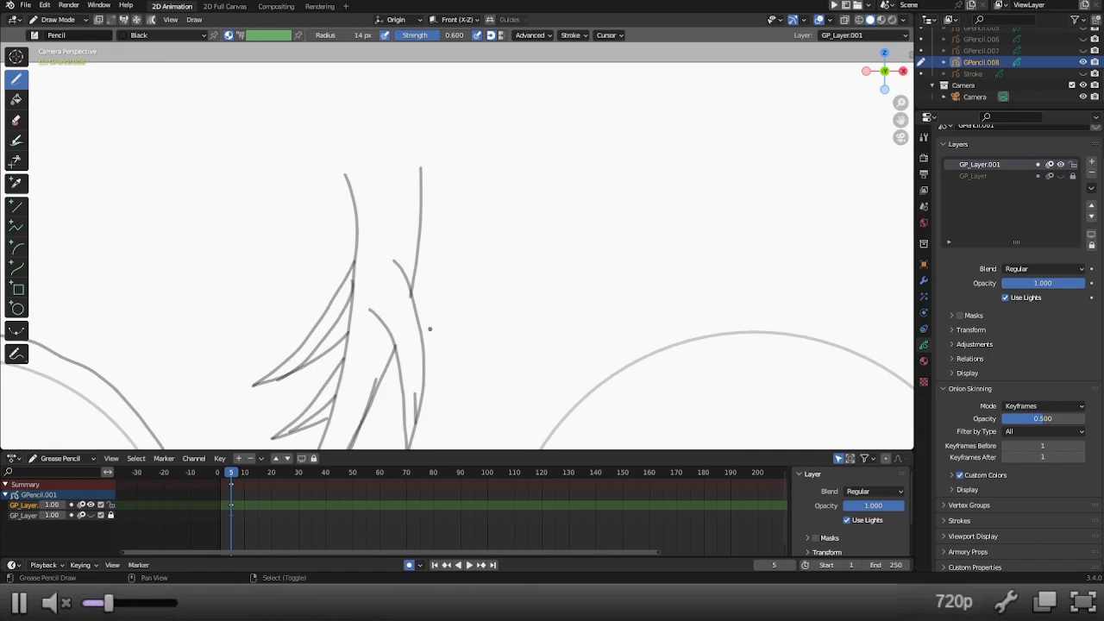
{"action": "scroll", "coordinate": [529, 242], "scroll_direction": "up", "scroll_amount": 2}
{"action": "scroll", "coordinate": [530, 243], "scroll_direction": "up", "scroll_amount": 3}
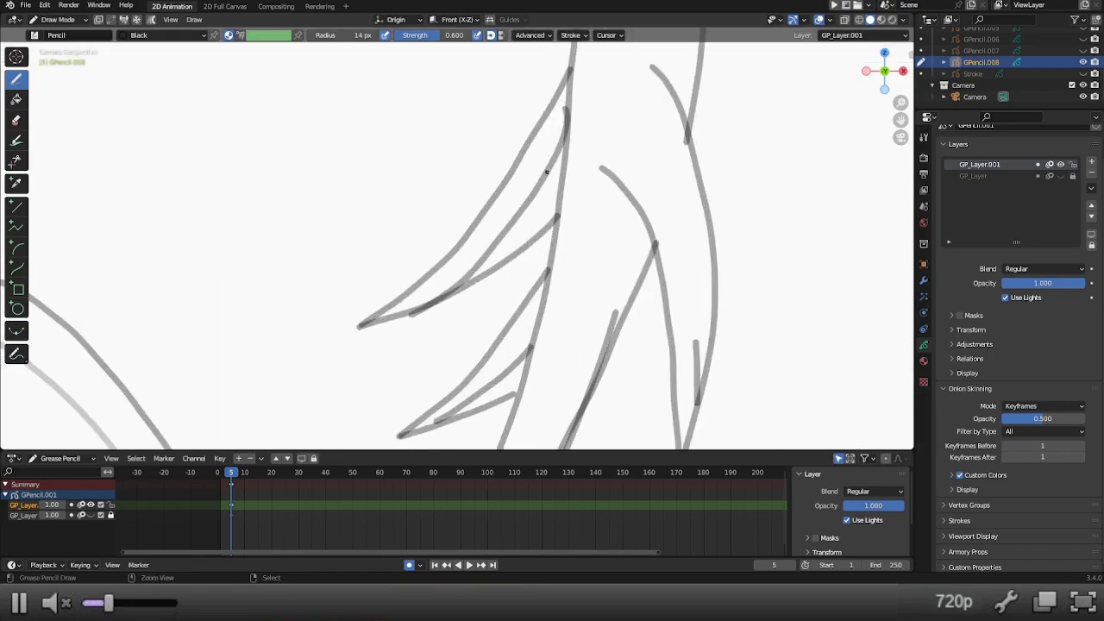
{"action": "left_click_drag", "start_coordinate": [535, 180], "coordinate": [478, 254], "text": "ctrl"}
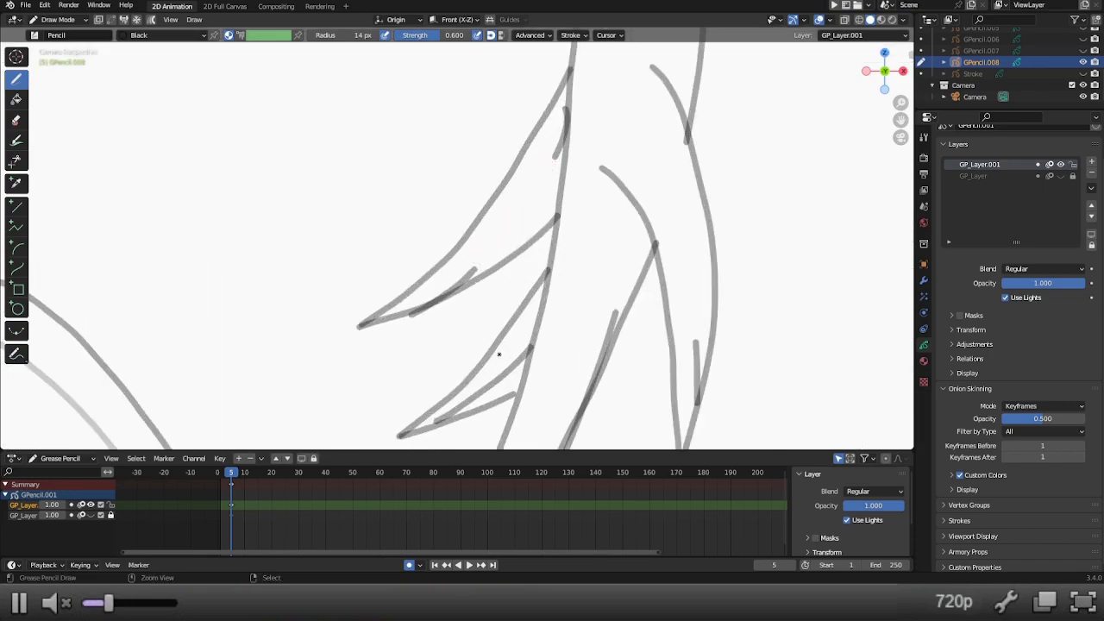
{"action": "left_click_drag", "start_coordinate": [509, 362], "coordinate": [486, 390], "text": "ctrl"}
{"action": "scroll", "coordinate": [538, 173], "scroll_direction": "down", "scroll_amount": 5}
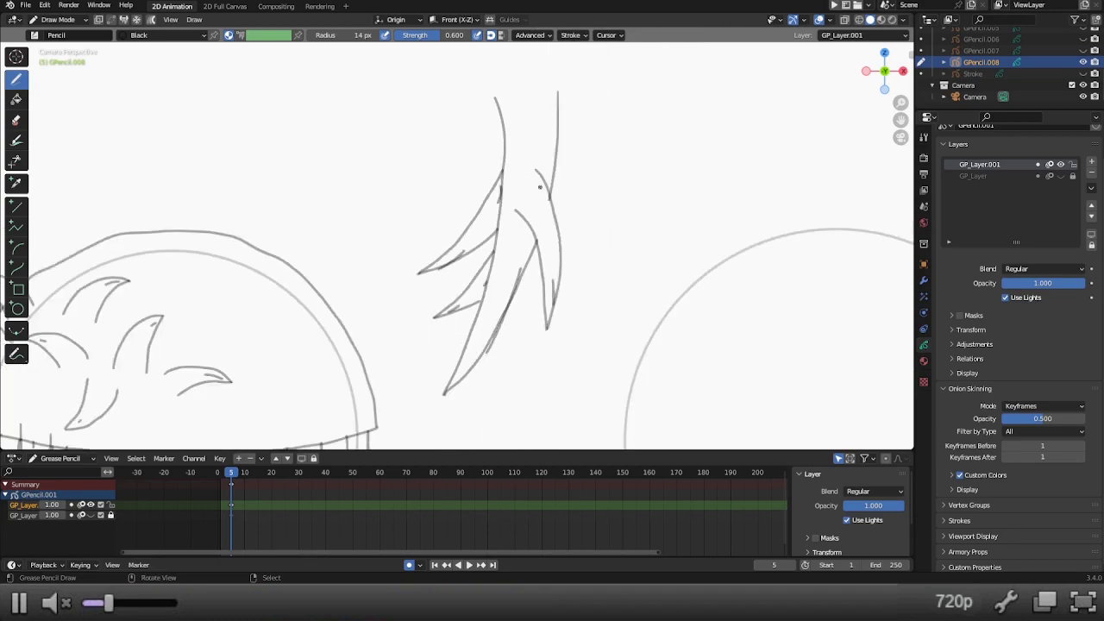
{"action": "scroll", "coordinate": [537, 186], "scroll_direction": "down", "scroll_amount": 1}
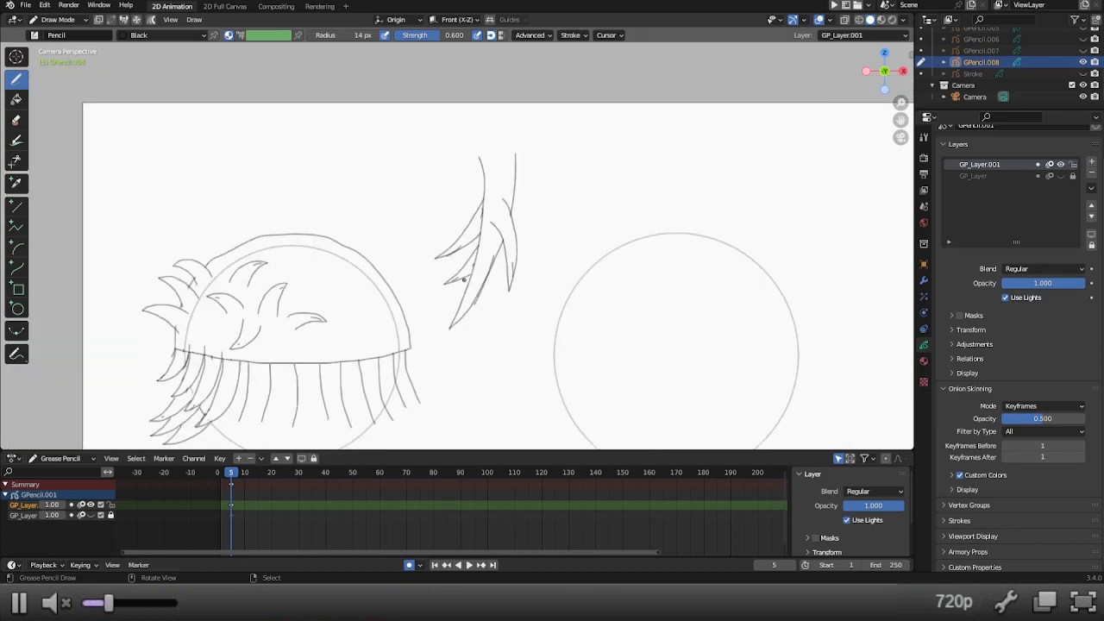
{"action": "scroll", "coordinate": [463, 279], "scroll_direction": "up", "scroll_amount": 4}
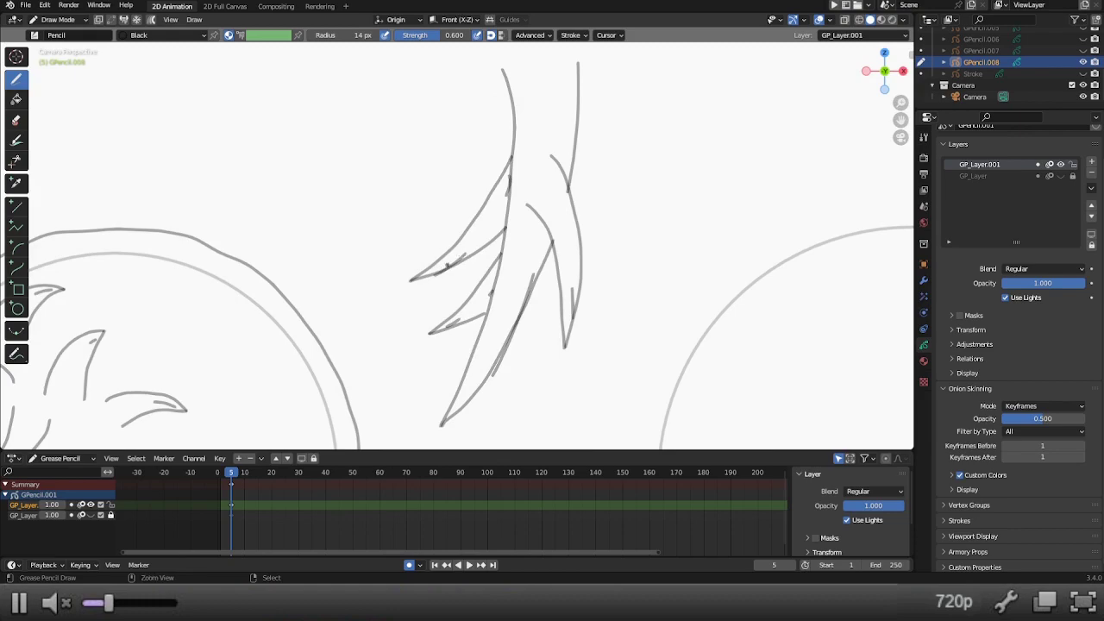
{"action": "scroll", "coordinate": [529, 231], "scroll_direction": "down", "scroll_amount": 4}
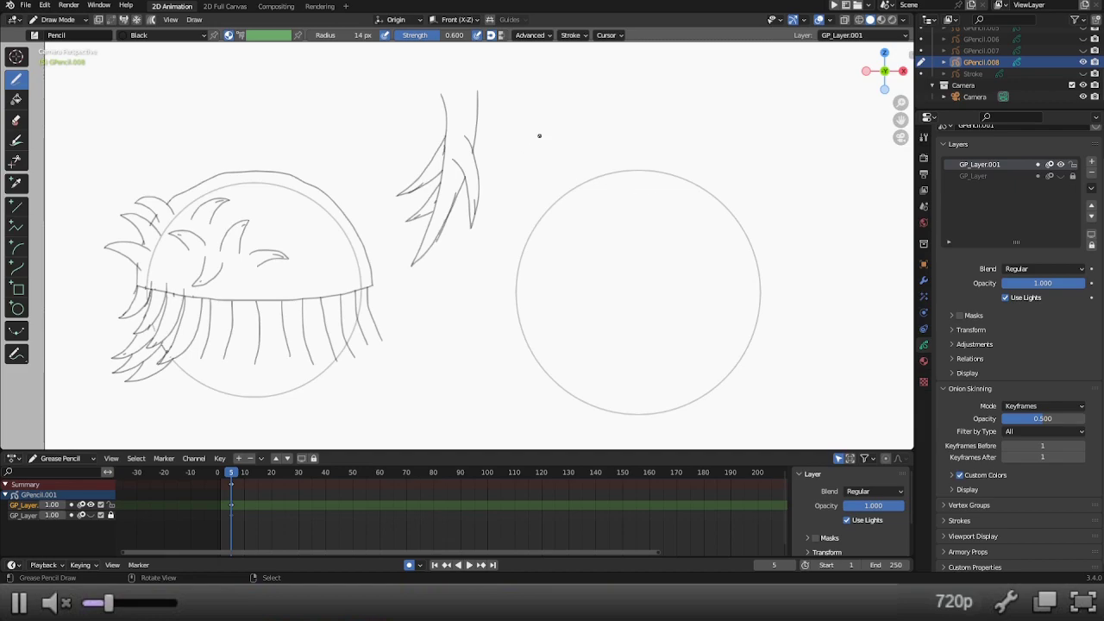
{"action": "mouse_move", "coordinate": [786, 219]}
{"action": "middle_mouse_down", "text": "shift"}
{"action": "mouse_move", "coordinate": [618, 219]}
{"action": "mouse_move", "coordinate": [611, 233]}
{"action": "middle_mouse_up", "text": "shift"}
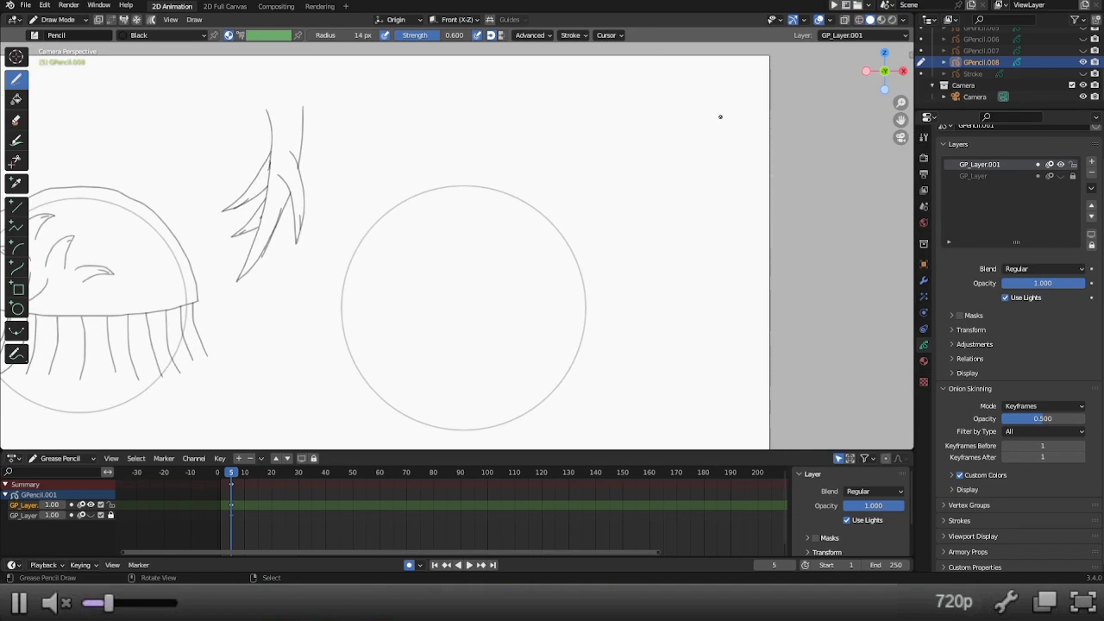
{"action": "mouse_move", "coordinate": [720, 119]}
{"action": "left_mouse_down"}
{"action": "mouse_move", "coordinate": [691, 116]}
{"action": "mouse_move", "coordinate": [654, 142]}
{"action": "mouse_move", "coordinate": [647, 179]}
{"action": "mouse_move", "coordinate": [666, 199]}
{"action": "mouse_move", "coordinate": [719, 205]}
{"action": "left_mouse_up"}
{"action": "key", "text": "ctrl+z"}
{"action": "mouse_move", "coordinate": [722, 117]}
{"action": "left_mouse_down"}
{"action": "mouse_move", "coordinate": [657, 143]}
{"action": "mouse_move", "coordinate": [689, 169]}
{"action": "mouse_move", "coordinate": [725, 171]}
{"action": "mouse_move", "coordinate": [733, 159]}
{"action": "mouse_move", "coordinate": [702, 148]}
{"action": "mouse_move", "coordinate": [661, 153]}
{"action": "mouse_move", "coordinate": [645, 174]}
{"action": "mouse_move", "coordinate": [668, 207]}
{"action": "mouse_move", "coordinate": [728, 207]}
{"action": "left_mouse_up"}
{"action": "key", "text": "ctrl+z"}
{"action": "mouse_move", "coordinate": [722, 121]}
{"action": "left_mouse_down"}
{"action": "mouse_move", "coordinate": [666, 160]}
{"action": "mouse_move", "coordinate": [722, 177]}
{"action": "mouse_move", "coordinate": [737, 163]}
{"action": "mouse_move", "coordinate": [702, 150]}
{"action": "mouse_move", "coordinate": [665, 157]}
{"action": "mouse_move", "coordinate": [657, 185]}
{"action": "mouse_move", "coordinate": [687, 209]}
{"action": "mouse_move", "coordinate": [741, 214]}
{"action": "left_mouse_up"}
{"action": "key", "text": "ctrl+z"}
{"action": "mouse_move", "coordinate": [729, 123]}
{"action": "left_mouse_down"}
{"action": "mouse_move", "coordinate": [679, 133]}
{"action": "mouse_move", "coordinate": [672, 165]}
{"action": "mouse_move", "coordinate": [713, 182]}
{"action": "mouse_move", "coordinate": [734, 172]}
{"action": "mouse_move", "coordinate": [704, 107]}
{"action": "mouse_move", "coordinate": [677, 116]}
{"action": "mouse_move", "coordinate": [675, 127]}
{"action": "mouse_move", "coordinate": [695, 138]}
{"action": "mouse_move", "coordinate": [720, 141]}
{"action": "mouse_move", "coordinate": [725, 129]}
{"action": "mouse_move", "coordinate": [676, 134]}
{"action": "left_mouse_up"}
{"action": "key", "text": "ctrl+z"}
{"action": "key", "text": "ctrl+z"}
{"action": "mouse_move", "coordinate": [732, 109]}
{"action": "left_mouse_down"}
{"action": "mouse_move", "coordinate": [681, 111]}
{"action": "mouse_move", "coordinate": [669, 131]}
{"action": "mouse_move", "coordinate": [714, 151]}
{"action": "mouse_move", "coordinate": [747, 148]}
{"action": "mouse_move", "coordinate": [746, 136]}
{"action": "mouse_move", "coordinate": [681, 131]}
{"action": "mouse_move", "coordinate": [667, 161]}
{"action": "mouse_move", "coordinate": [691, 177]}
{"action": "mouse_move", "coordinate": [740, 171]}
{"action": "mouse_move", "coordinate": [673, 153]}
{"action": "mouse_move", "coordinate": [663, 182]}
{"action": "mouse_move", "coordinate": [696, 209]}
{"action": "mouse_move", "coordinate": [735, 210]}
{"action": "mouse_move", "coordinate": [716, 187]}
{"action": "mouse_move", "coordinate": [664, 184]}
{"action": "left_mouse_up"}
{"action": "key", "text": "ctrl+z"}
{"action": "left_click_drag", "start_coordinate": [724, 108], "coordinate": [650, 126]}
{"action": "key", "text": "ctrl+z"}
{"action": "mouse_move", "coordinate": [712, 94]}
{"action": "left_mouse_down"}
{"action": "mouse_move", "coordinate": [676, 101]}
{"action": "mouse_move", "coordinate": [662, 130]}
{"action": "mouse_move", "coordinate": [720, 139]}
{"action": "mouse_move", "coordinate": [724, 127]}
{"action": "mouse_move", "coordinate": [684, 97]}
{"action": "mouse_move", "coordinate": [675, 116]}
{"action": "mouse_move", "coordinate": [720, 136]}
{"action": "left_mouse_up"}
{"action": "key", "text": "ctrl+z"}
{"action": "key", "text": "ctrl+z"}
{"action": "mouse_move", "coordinate": [700, 90]}
{"action": "left_mouse_down"}
{"action": "mouse_move", "coordinate": [674, 111]}
{"action": "mouse_move", "coordinate": [696, 136]}
{"action": "mouse_move", "coordinate": [713, 136]}
{"action": "mouse_move", "coordinate": [686, 84]}
{"action": "mouse_move", "coordinate": [676, 114]}
{"action": "mouse_move", "coordinate": [700, 126]}
{"action": "mouse_move", "coordinate": [709, 111]}
{"action": "mouse_move", "coordinate": [678, 111]}
{"action": "mouse_move", "coordinate": [686, 94]}
{"action": "mouse_move", "coordinate": [707, 124]}
{"action": "mouse_move", "coordinate": [718, 118]}
{"action": "mouse_move", "coordinate": [702, 110]}
{"action": "left_mouse_up"}
{"action": "key", "text": "ctrl+z"}
{"action": "key", "text": "ctrl+z"}
{"action": "key", "text": "ctrl+z"}
Step: Draw a coiled guide stroke with two loops in the page's upper-right corner, beyond the new head circle
{"action": "mouse_move", "coordinate": [679, 126]}
{"action": "left_mouse_down"}
{"action": "mouse_move", "coordinate": [711, 144]}
{"action": "mouse_move", "coordinate": [718, 132]}
{"action": "mouse_move", "coordinate": [689, 129]}
{"action": "mouse_move", "coordinate": [700, 164]}
{"action": "left_mouse_up"}
{"action": "scroll", "coordinate": [601, 93], "scroll_direction": "up", "scroll_amount": 3}
{"action": "middle_click_drag", "start_coordinate": [725, 101], "coordinate": [481, 239], "text": "shift"}
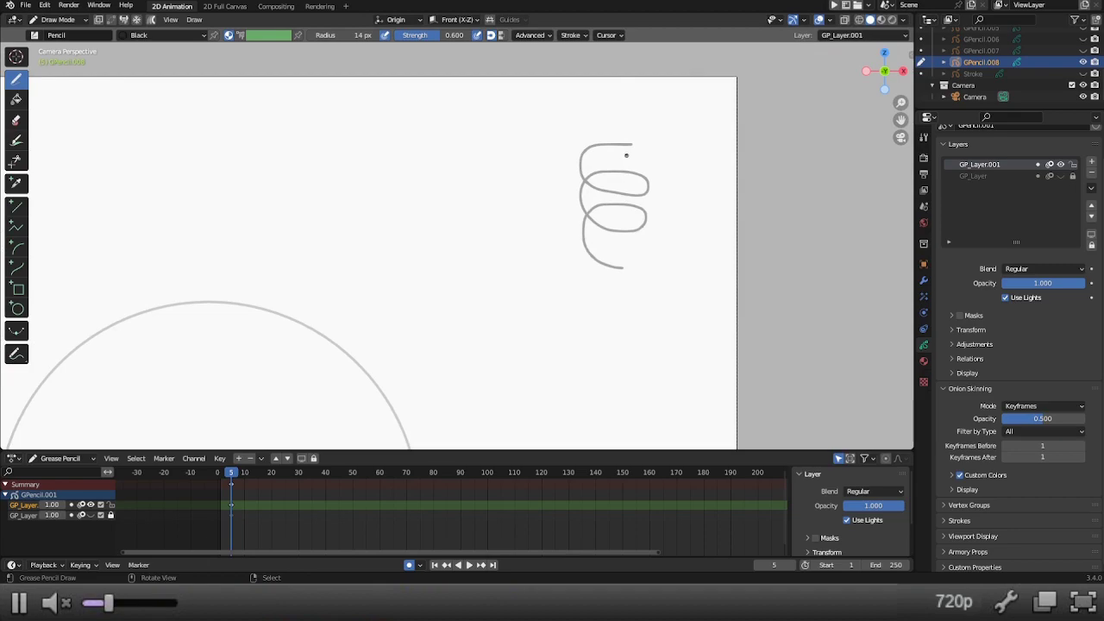
Step: Draw a smaller coil inside and a larger coil outside the guide coil, following its two loops
{"action": "mouse_move", "coordinate": [629, 154]}
{"action": "left_mouse_down"}
{"action": "mouse_move", "coordinate": [603, 156]}
{"action": "mouse_move", "coordinate": [590, 178]}
{"action": "mouse_move", "coordinate": [628, 185]}
{"action": "mouse_move", "coordinate": [603, 182]}
{"action": "mouse_move", "coordinate": [605, 223]}
{"action": "mouse_move", "coordinate": [630, 224]}
{"action": "mouse_move", "coordinate": [611, 213]}
{"action": "mouse_move", "coordinate": [598, 248]}
{"action": "mouse_move", "coordinate": [631, 265]}
{"action": "left_mouse_up"}
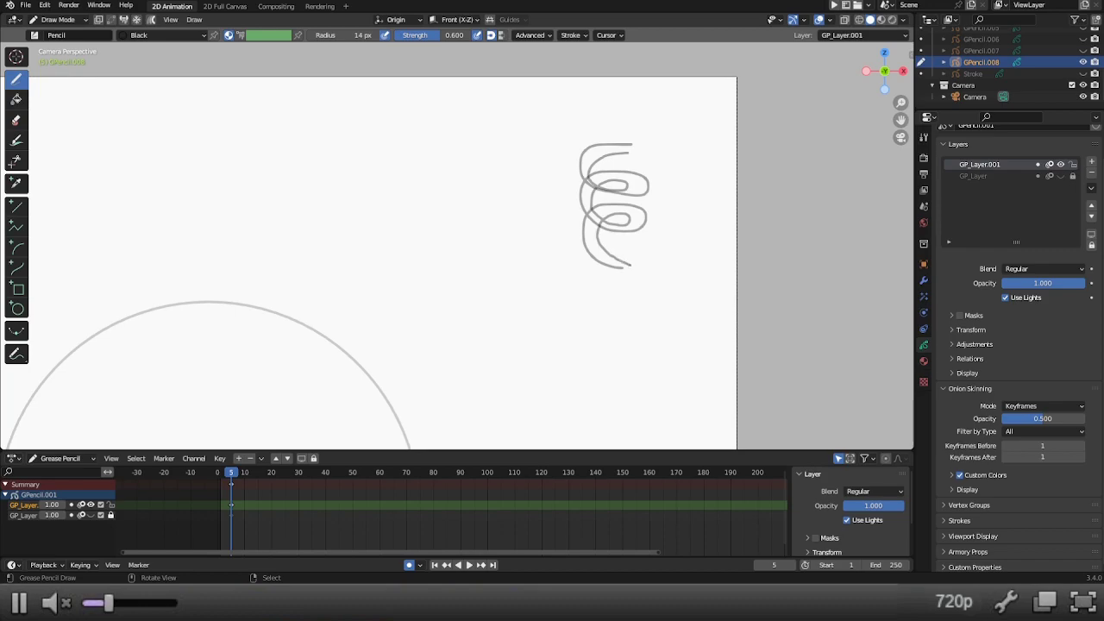
{"action": "mouse_move", "coordinate": [632, 135]}
{"action": "left_mouse_down"}
{"action": "mouse_move", "coordinate": [577, 149]}
{"action": "mouse_move", "coordinate": [630, 131]}
{"action": "mouse_move", "coordinate": [584, 135]}
{"action": "mouse_move", "coordinate": [626, 130]}
{"action": "mouse_move", "coordinate": [580, 138]}
{"action": "mouse_move", "coordinate": [583, 184]}
{"action": "left_mouse_up"}
{"action": "key", "text": "ctrl+z"}
{"action": "key", "text": "ctrl+z"}
{"action": "key", "text": "ctrl+z"}
{"action": "mouse_move", "coordinate": [629, 129]}
{"action": "left_mouse_down"}
{"action": "mouse_move", "coordinate": [596, 130]}
{"action": "mouse_move", "coordinate": [568, 153]}
{"action": "mouse_move", "coordinate": [575, 183]}
{"action": "mouse_move", "coordinate": [609, 198]}
{"action": "mouse_move", "coordinate": [654, 197]}
{"action": "mouse_move", "coordinate": [660, 182]}
{"action": "mouse_move", "coordinate": [629, 164]}
{"action": "mouse_move", "coordinate": [586, 169]}
{"action": "mouse_move", "coordinate": [579, 217]}
{"action": "mouse_move", "coordinate": [604, 237]}
{"action": "mouse_move", "coordinate": [647, 241]}
{"action": "mouse_move", "coordinate": [656, 226]}
{"action": "mouse_move", "coordinate": [648, 202]}
{"action": "mouse_move", "coordinate": [594, 197]}
{"action": "mouse_move", "coordinate": [578, 212]}
{"action": "mouse_move", "coordinate": [581, 266]}
{"action": "mouse_move", "coordinate": [620, 278]}
{"action": "left_mouse_up"}
Step: Erase the middle guide coil and the crossing lines that lie behind the front bands of the curl
{"action": "scroll", "coordinate": [530, 172], "scroll_direction": "up", "scroll_amount": 2}
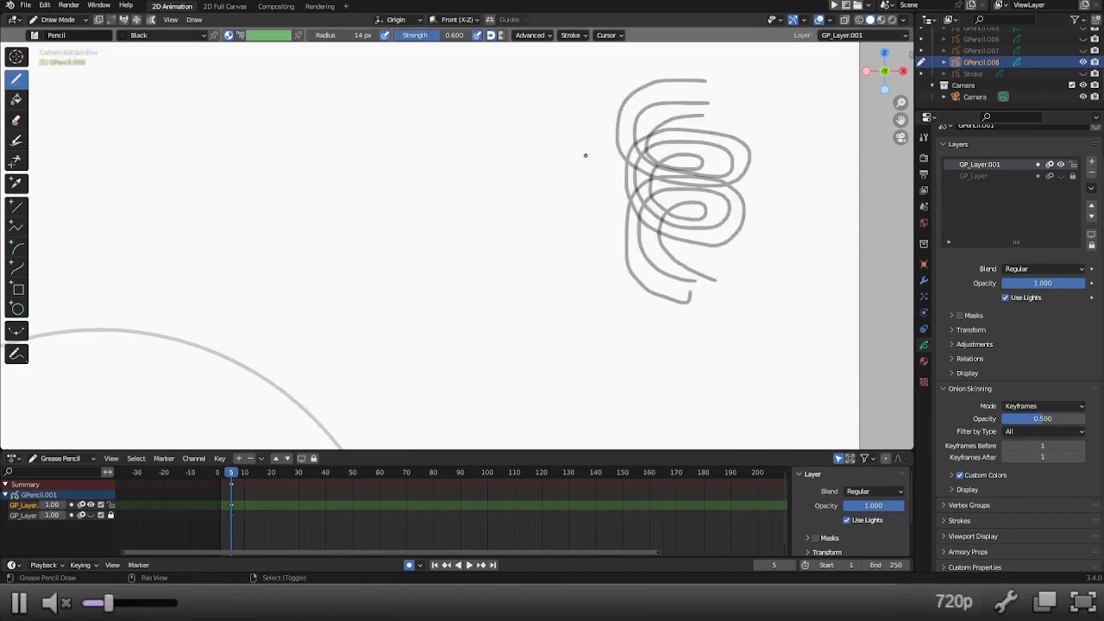
{"action": "mouse_move", "coordinate": [656, 96]}
{"action": "middle_mouse_down", "text": "shift"}
{"action": "mouse_move", "coordinate": [598, 145]}
{"action": "mouse_move", "coordinate": [469, 184]}
{"action": "middle_mouse_up", "text": "shift"}
{"action": "scroll", "coordinate": [637, 144], "scroll_direction": "up", "scroll_amount": 3}
{"action": "mouse_move", "coordinate": [677, 107]}
{"action": "left_mouse_down", "text": "ctrl"}
{"action": "mouse_move", "coordinate": [587, 113]}
{"action": "mouse_move", "coordinate": [523, 150]}
{"action": "mouse_move", "coordinate": [518, 172]}
{"action": "left_mouse_up", "text": "ctrl"}
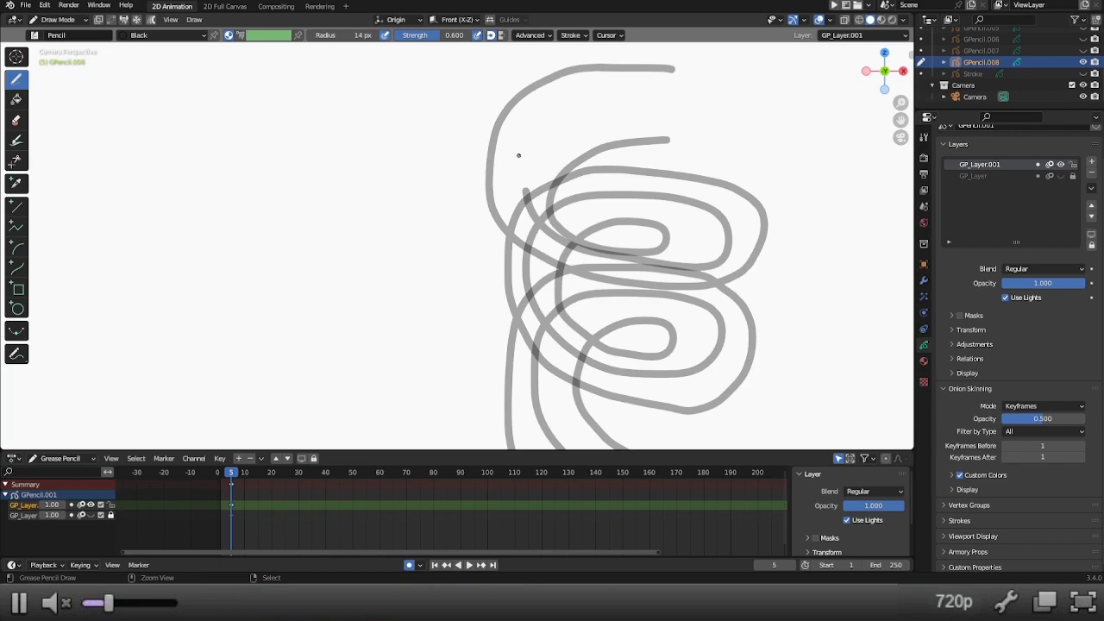
{"action": "scroll", "coordinate": [494, 267], "scroll_direction": "down", "scroll_amount": 3}
{"action": "mouse_move", "coordinate": [616, 401]}
{"action": "left_mouse_down", "text": "ctrl"}
{"action": "mouse_move", "coordinate": [627, 394]}
{"action": "mouse_move", "coordinate": [574, 377]}
{"action": "mouse_move", "coordinate": [532, 337]}
{"action": "mouse_move", "coordinate": [510, 272]}
{"action": "left_mouse_up", "text": "ctrl"}
{"action": "mouse_move", "coordinate": [552, 214]}
{"action": "left_mouse_down", "text": "ctrl"}
{"action": "mouse_move", "coordinate": [685, 220]}
{"action": "mouse_move", "coordinate": [674, 219]}
{"action": "mouse_move", "coordinate": [689, 223]}
{"action": "mouse_move", "coordinate": [694, 253]}
{"action": "mouse_move", "coordinate": [702, 236]}
{"action": "mouse_move", "coordinate": [681, 279]}
{"action": "mouse_move", "coordinate": [646, 291]}
{"action": "mouse_move", "coordinate": [571, 277]}
{"action": "mouse_move", "coordinate": [533, 248]}
{"action": "mouse_move", "coordinate": [523, 197]}
{"action": "left_mouse_up", "text": "ctrl"}
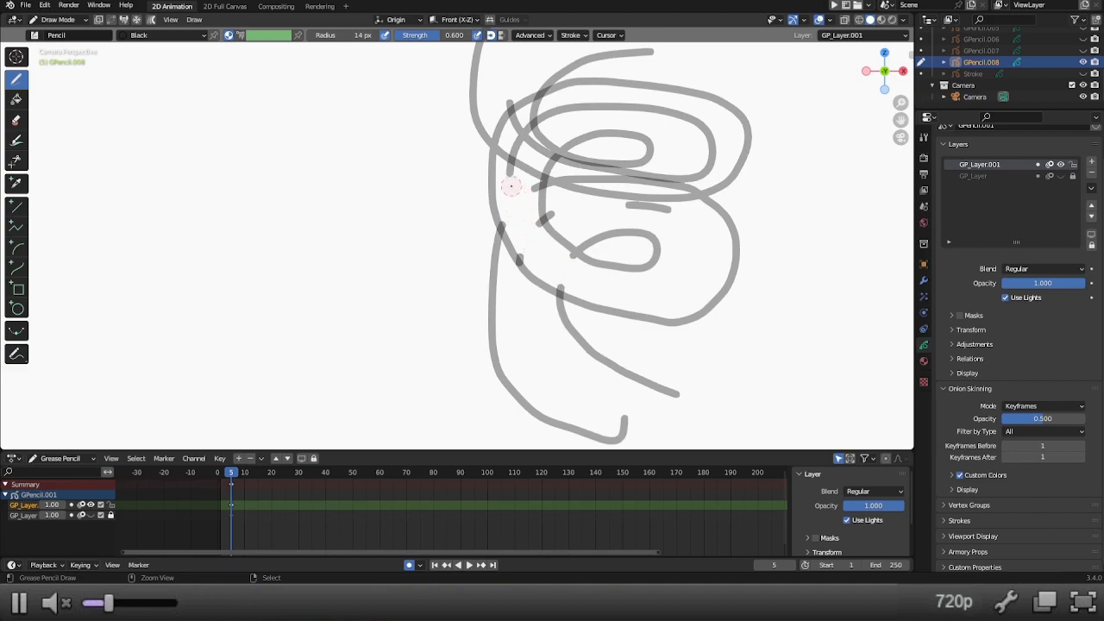
{"action": "mouse_move", "coordinate": [537, 114]}
{"action": "left_mouse_down", "text": "ctrl"}
{"action": "mouse_move", "coordinate": [660, 113]}
{"action": "mouse_move", "coordinate": [703, 138]}
{"action": "mouse_move", "coordinate": [704, 163]}
{"action": "mouse_move", "coordinate": [709, 148]}
{"action": "mouse_move", "coordinate": [679, 179]}
{"action": "mouse_move", "coordinate": [605, 176]}
{"action": "left_mouse_up", "text": "ctrl"}
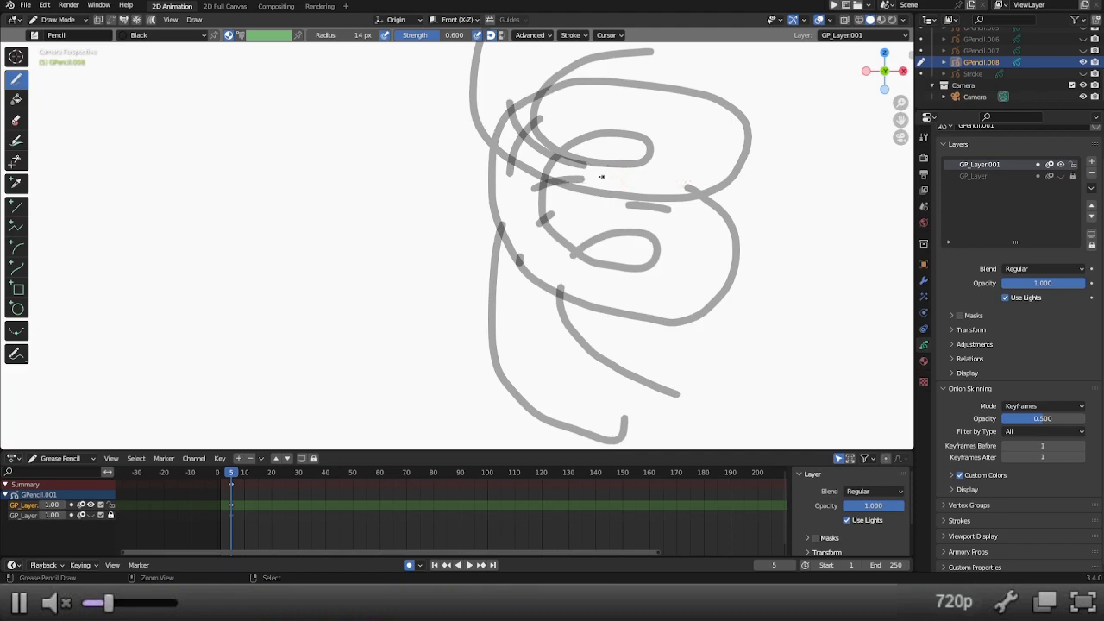
Step: Erase the leftover overlapping line segments where the curl's bands cross on its left side
{"action": "scroll", "coordinate": [559, 163], "scroll_direction": "up", "scroll_amount": 5}
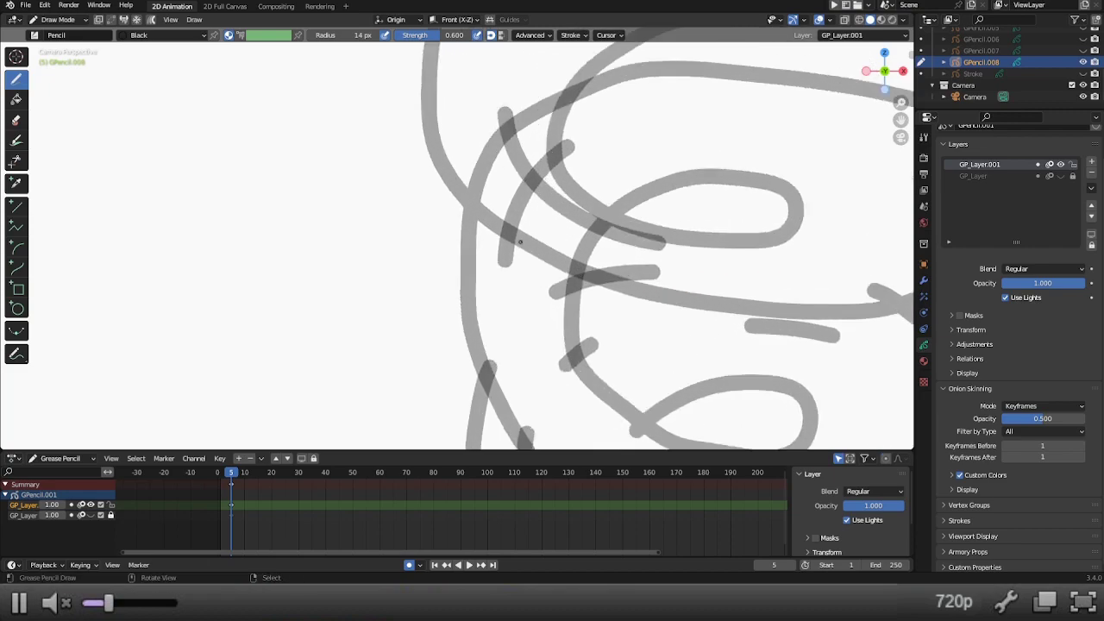
{"action": "mouse_move", "coordinate": [690, 247]}
{"action": "left_mouse_down", "text": "ctrl"}
{"action": "mouse_move", "coordinate": [688, 271]}
{"action": "mouse_move", "coordinate": [619, 243]}
{"action": "mouse_move", "coordinate": [633, 259]}
{"action": "mouse_move", "coordinate": [671, 246]}
{"action": "mouse_move", "coordinate": [584, 207]}
{"action": "mouse_move", "coordinate": [555, 178]}
{"action": "mouse_move", "coordinate": [532, 187]}
{"action": "mouse_move", "coordinate": [552, 153]}
{"action": "mouse_move", "coordinate": [549, 166]}
{"action": "mouse_move", "coordinate": [484, 182]}
{"action": "mouse_move", "coordinate": [482, 194]}
{"action": "mouse_move", "coordinate": [498, 158]}
{"action": "left_mouse_up", "text": "ctrl"}
{"action": "scroll", "coordinate": [539, 168], "scroll_direction": "down", "scroll_amount": 5}
{"action": "scroll", "coordinate": [500, 198], "scroll_direction": "down", "scroll_amount": 4}
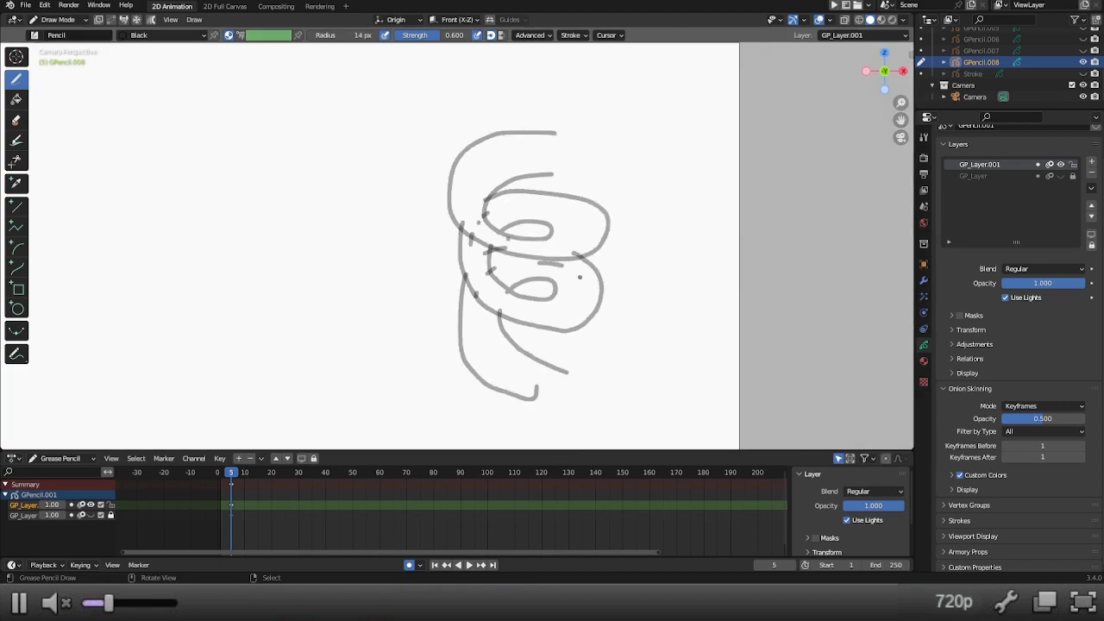
Step: Erase the stray specks between the curl's bands and trim the small hook at its lower end
{"action": "scroll", "coordinate": [518, 224], "scroll_direction": "up", "scroll_amount": 4}
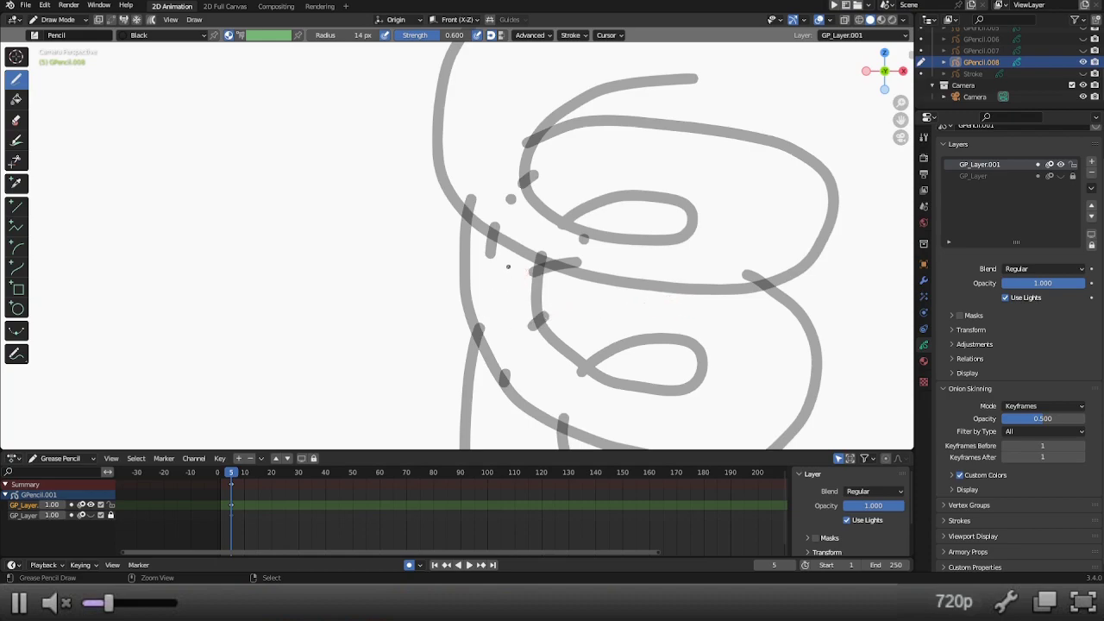
{"action": "left_click_drag", "start_coordinate": [509, 200], "coordinate": [514, 214], "text": "ctrl"}
{"action": "left_click_drag", "start_coordinate": [583, 242], "coordinate": [580, 252], "text": "ctrl"}
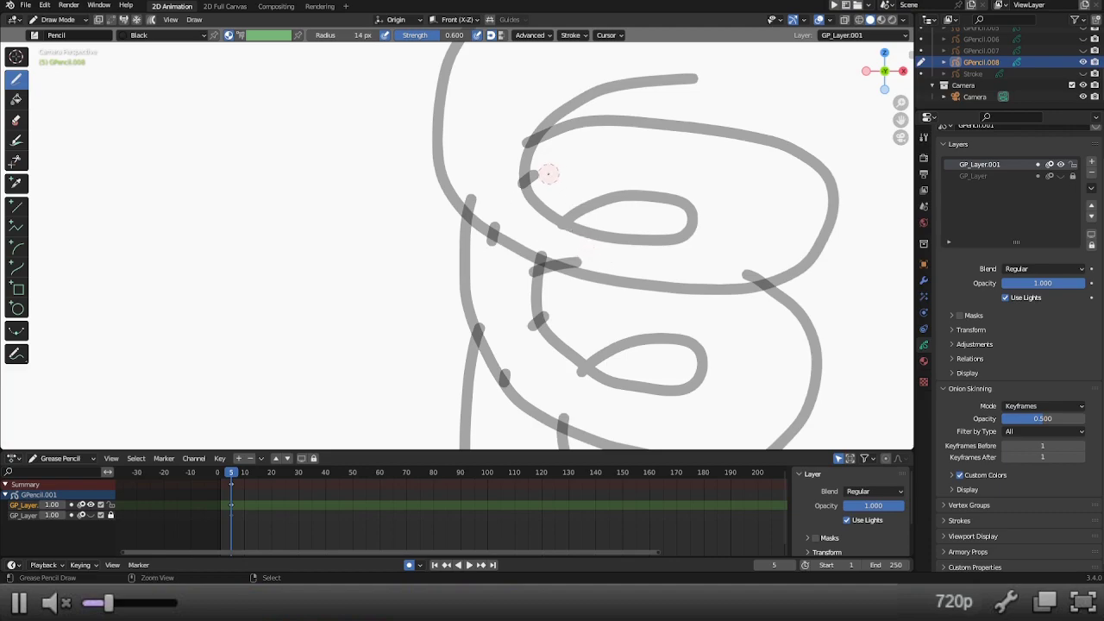
{"action": "scroll", "coordinate": [574, 188], "scroll_direction": "down", "scroll_amount": 4}
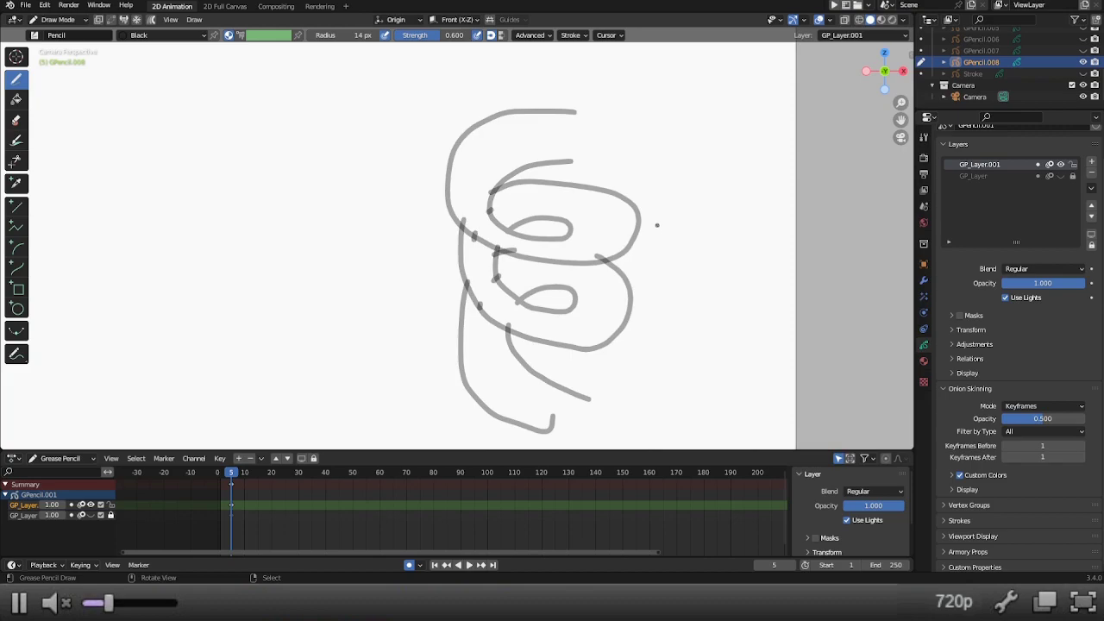
{"action": "scroll", "coordinate": [657, 226], "scroll_direction": "down", "scroll_amount": 3}
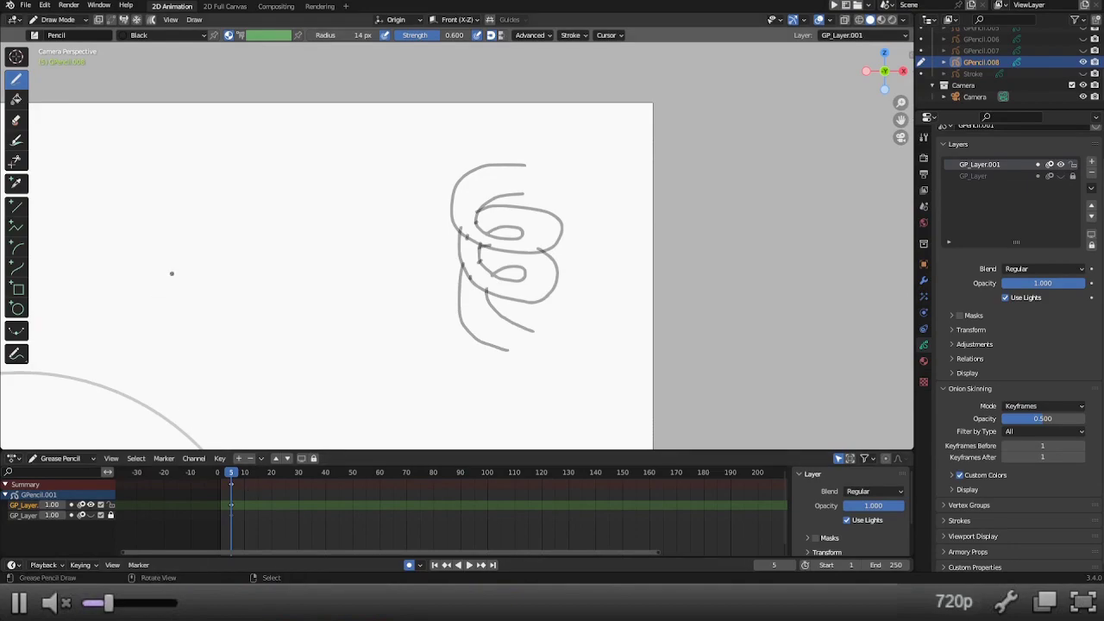
Step: Draw a slightly curved hairline across the new head circle and a dome-shaped hair cap above it
{"action": "scroll", "coordinate": [271, 301], "scroll_direction": "down", "scroll_amount": 5}
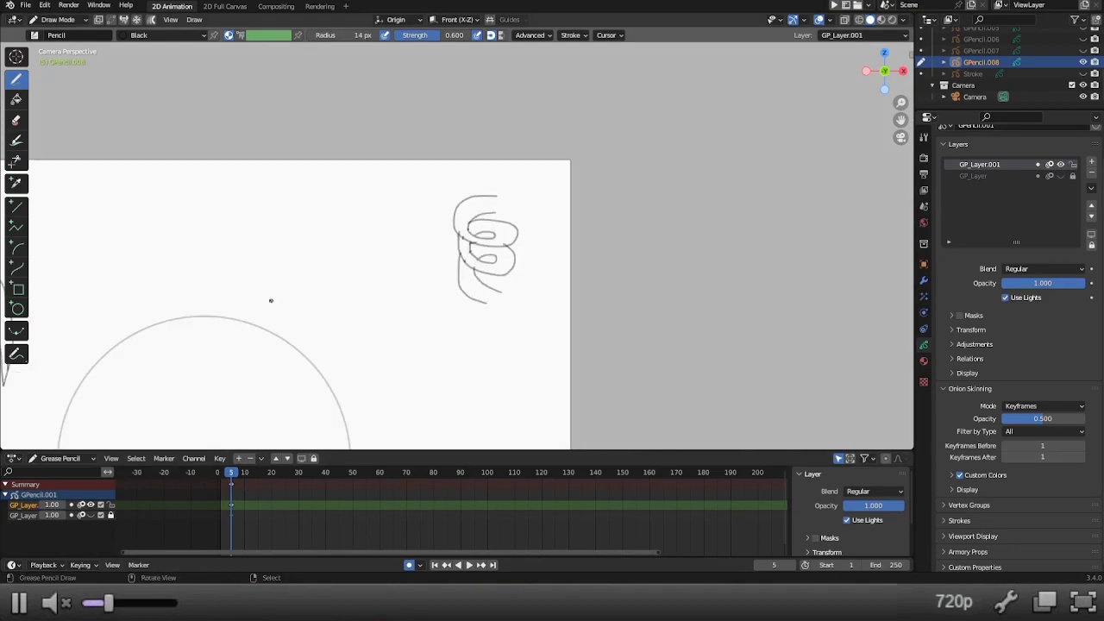
{"action": "middle_click_drag", "start_coordinate": [276, 345], "coordinate": [396, 273], "text": "shift"}
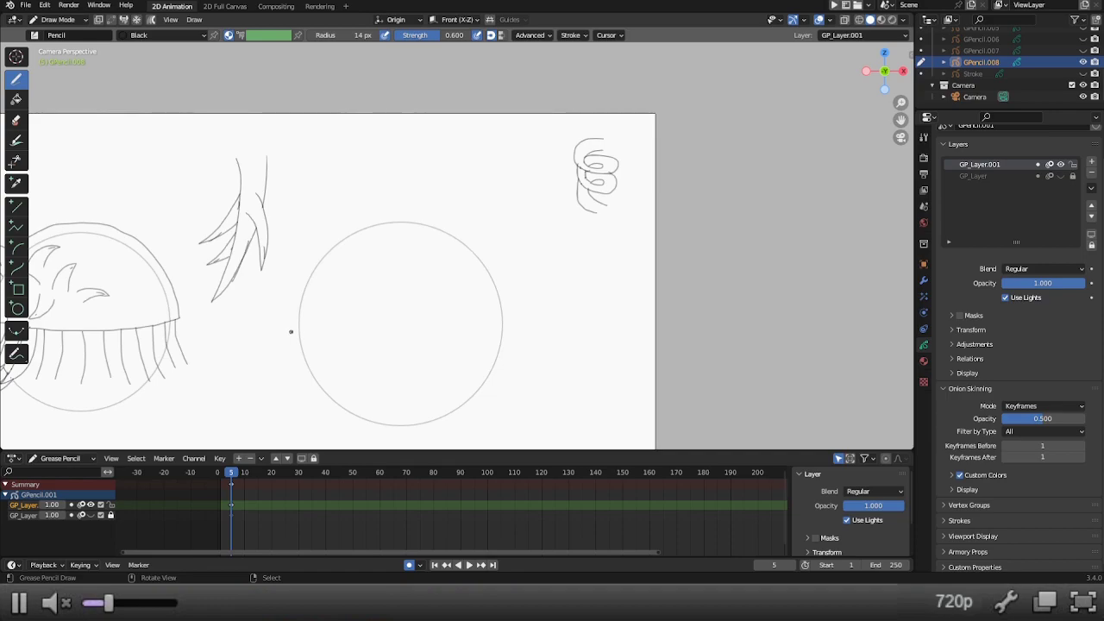
{"action": "mouse_move", "coordinate": [289, 334]}
{"action": "left_mouse_down"}
{"action": "mouse_move", "coordinate": [335, 346]}
{"action": "mouse_move", "coordinate": [511, 347]}
{"action": "left_mouse_up"}
{"action": "key", "text": "ctrl+z"}
{"action": "mouse_move", "coordinate": [286, 313]}
{"action": "left_mouse_down"}
{"action": "mouse_move", "coordinate": [409, 330]}
{"action": "mouse_move", "coordinate": [525, 326]}
{"action": "left_mouse_up"}
{"action": "mouse_move", "coordinate": [287, 314]}
{"action": "left_mouse_down"}
{"action": "mouse_move", "coordinate": [329, 235]}
{"action": "mouse_move", "coordinate": [363, 217]}
{"action": "mouse_move", "coordinate": [427, 214]}
{"action": "mouse_move", "coordinate": [500, 257]}
{"action": "mouse_move", "coordinate": [523, 326]}
{"action": "left_mouse_up"}
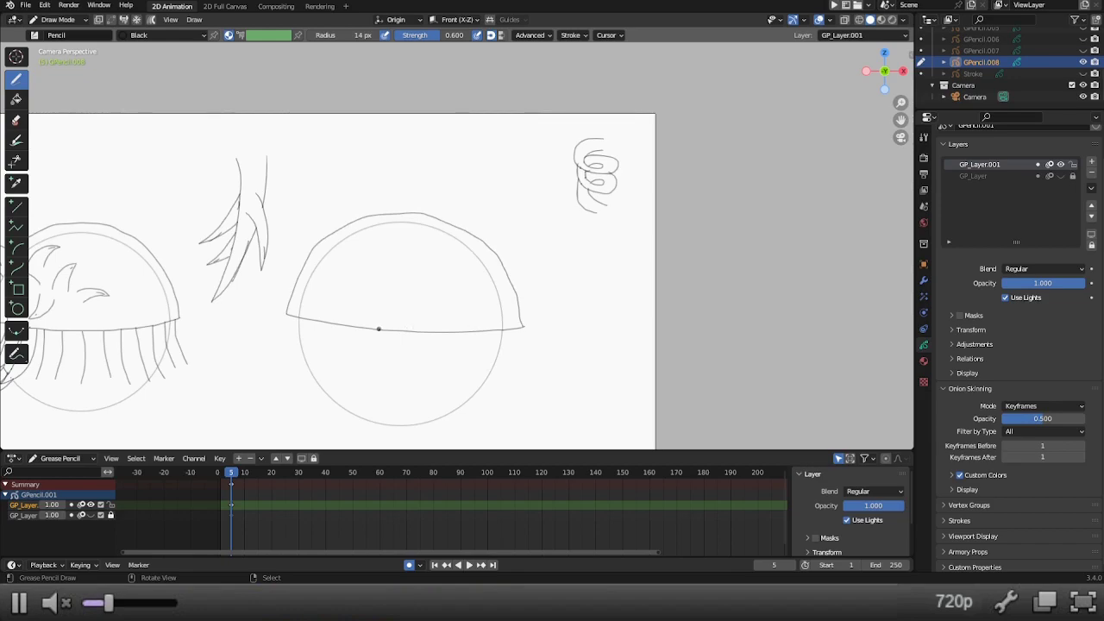
Step: Draw two curved parting lines up from the hairline and extend them downward into the left bang and the middle bang's right edge
{"action": "left_click_drag", "start_coordinate": [341, 325], "coordinate": [370, 279]}
{"action": "left_click_drag", "start_coordinate": [450, 326], "coordinate": [456, 280]}
{"action": "mouse_move", "coordinate": [338, 329]}
{"action": "left_mouse_down"}
{"action": "mouse_move", "coordinate": [309, 344]}
{"action": "mouse_move", "coordinate": [282, 333]}
{"action": "mouse_move", "coordinate": [283, 348]}
{"action": "left_mouse_up"}
{"action": "left_click_drag", "start_coordinate": [452, 330], "coordinate": [421, 397]}
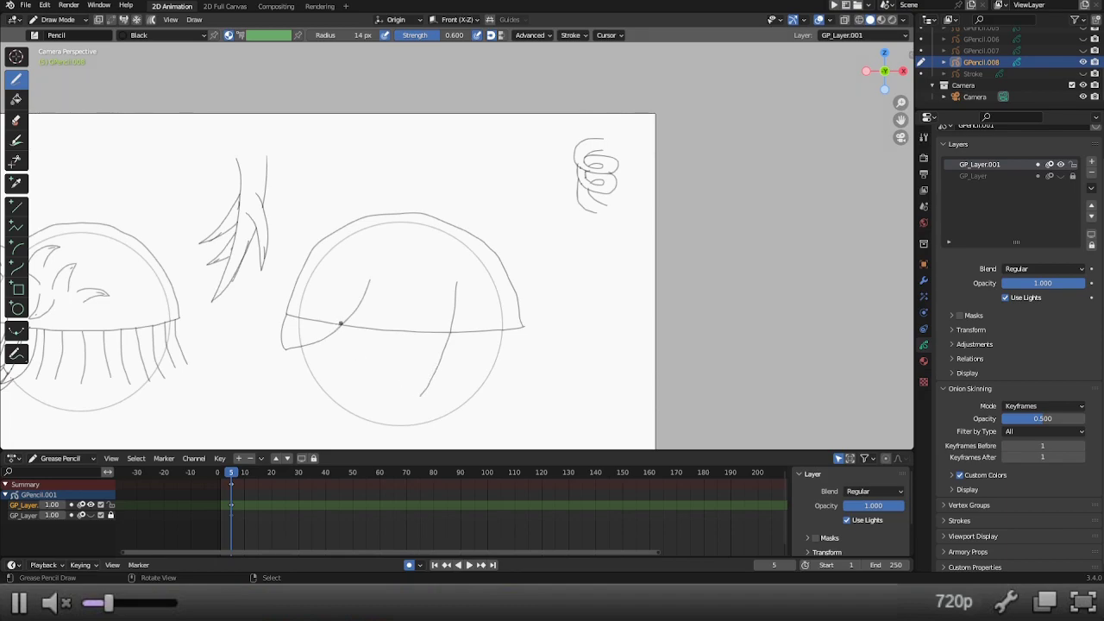
Step: Complete the large pointed middle bang and outline the pointed right bang, reaching down from the hairline
{"action": "left_click_drag", "start_coordinate": [342, 324], "coordinate": [351, 396]}
{"action": "left_click_drag", "start_coordinate": [421, 393], "coordinate": [364, 423]}
{"action": "left_click_drag", "start_coordinate": [453, 335], "coordinate": [508, 409]}
{"action": "mouse_move", "coordinate": [521, 326]}
{"action": "left_mouse_down"}
{"action": "mouse_move", "coordinate": [538, 423]}
{"action": "mouse_move", "coordinate": [516, 415]}
{"action": "mouse_move", "coordinate": [537, 423]}
{"action": "left_mouse_up"}
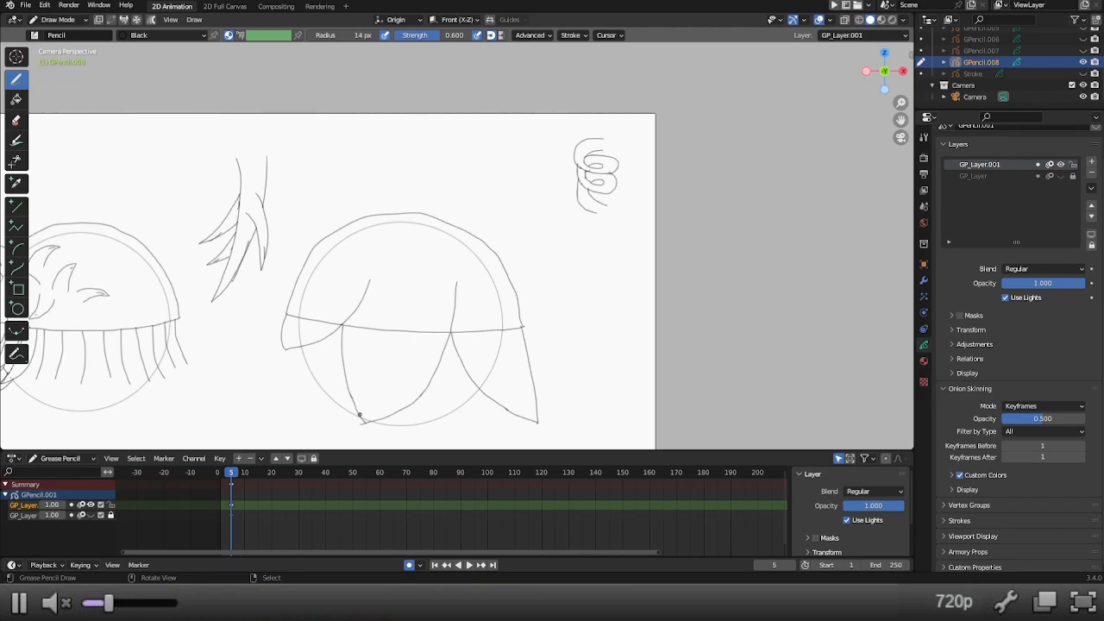
{"action": "left_click_drag", "start_coordinate": [368, 419], "coordinate": [364, 362]}
{"action": "left_click_drag", "start_coordinate": [365, 423], "coordinate": [381, 436]}
{"action": "key", "text": "ctrl+z"}
{"action": "key", "text": "ctrl+z"}
{"action": "key", "text": "ctrl+z"}
Step: Erase the curved hairline running across the large head circle, between the bangs
{"action": "key", "text": "ctrl"}
{"action": "mouse_move", "coordinate": [377, 320]}
{"action": "left_mouse_down", "text": "ctrl"}
{"action": "mouse_move", "coordinate": [357, 330]}
{"action": "mouse_move", "coordinate": [516, 326]}
{"action": "left_mouse_up", "text": "ctrl"}
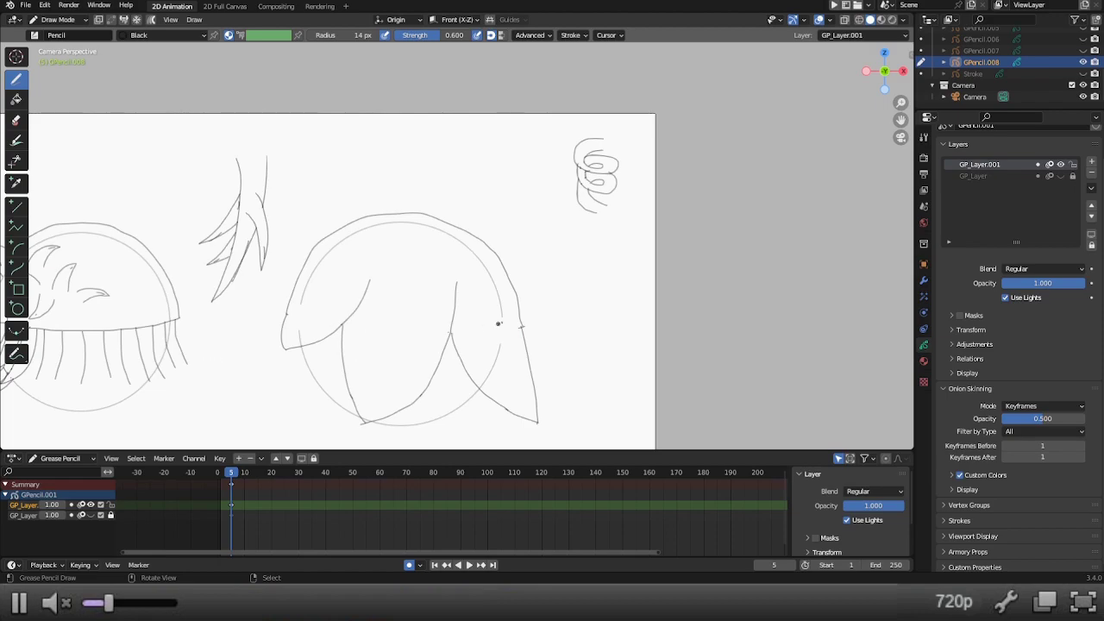
Step: Draw a small head below the two large ones, with a flat-based dome of hair, a pointed chin and two small side locks
{"action": "mouse_move", "coordinate": [681, 308]}
{"action": "middle_mouse_down", "text": "shift"}
{"action": "mouse_move", "coordinate": [695, 153]}
{"action": "mouse_move", "coordinate": [450, 237]}
{"action": "middle_mouse_up", "text": "shift"}
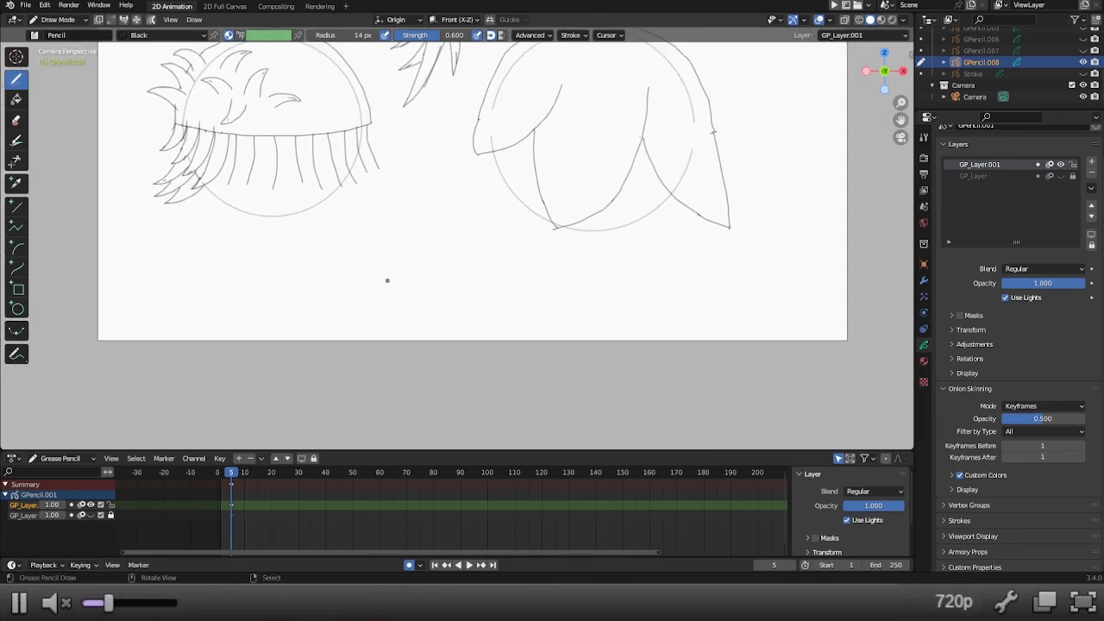
{"action": "left_click_drag", "start_coordinate": [365, 282], "coordinate": [475, 286]}
{"action": "mouse_move", "coordinate": [364, 283]}
{"action": "left_mouse_down"}
{"action": "mouse_move", "coordinate": [416, 237]}
{"action": "mouse_move", "coordinate": [439, 237]}
{"action": "mouse_move", "coordinate": [474, 281]}
{"action": "left_mouse_up"}
{"action": "mouse_move", "coordinate": [404, 308]}
{"action": "left_mouse_down"}
{"action": "mouse_move", "coordinate": [414, 319]}
{"action": "mouse_move", "coordinate": [431, 312]}
{"action": "left_mouse_up"}
{"action": "scroll", "coordinate": [389, 293], "scroll_direction": "up", "scroll_amount": 2}
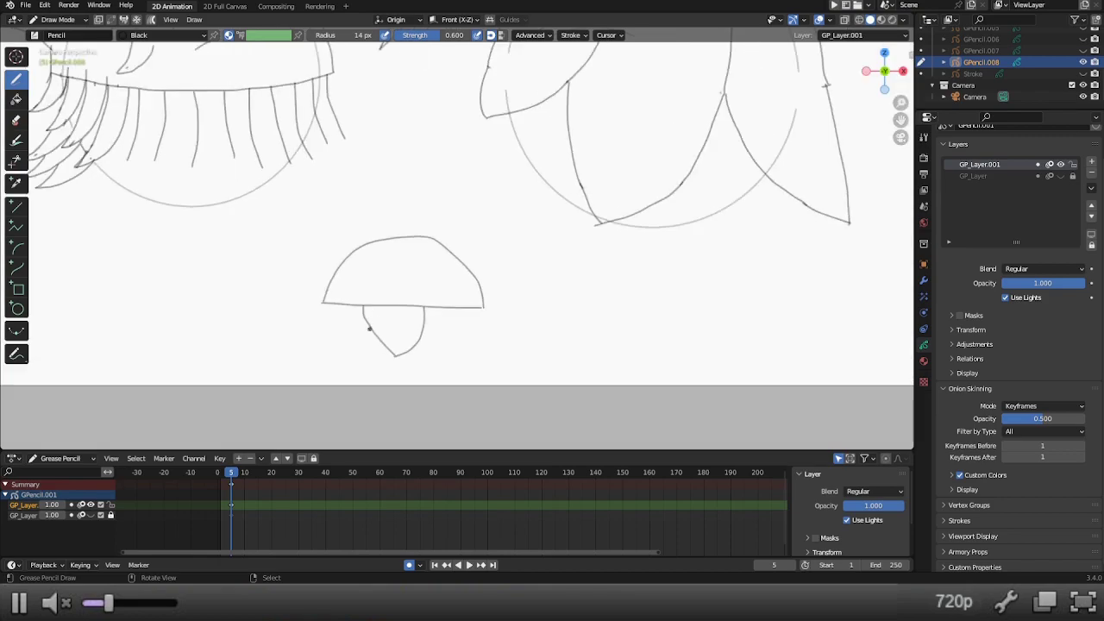
{"action": "mouse_move", "coordinate": [362, 314]}
{"action": "left_mouse_down"}
{"action": "mouse_move", "coordinate": [349, 332]}
{"action": "mouse_move", "coordinate": [361, 330]}
{"action": "left_mouse_up"}
{"action": "mouse_move", "coordinate": [426, 319]}
{"action": "left_mouse_down"}
{"action": "mouse_move", "coordinate": [447, 341]}
{"action": "mouse_move", "coordinate": [426, 338]}
{"action": "left_mouse_up"}
{"action": "scroll", "coordinate": [491, 298], "scroll_direction": "down", "scroll_amount": 3}
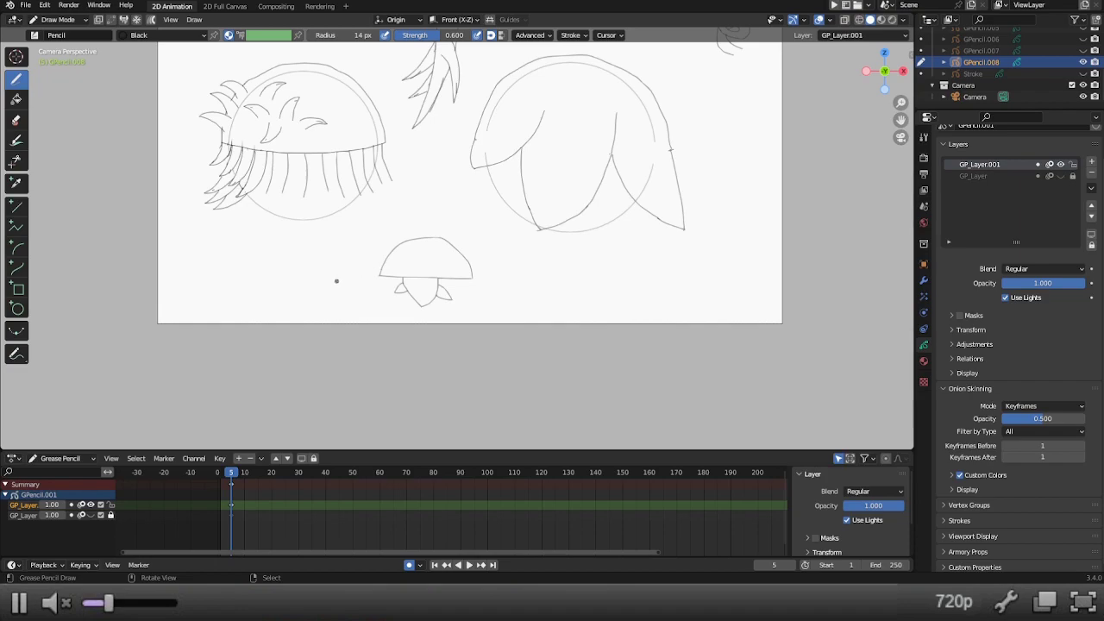
{"action": "scroll", "coordinate": [429, 265], "scroll_direction": "up", "scroll_amount": 3}
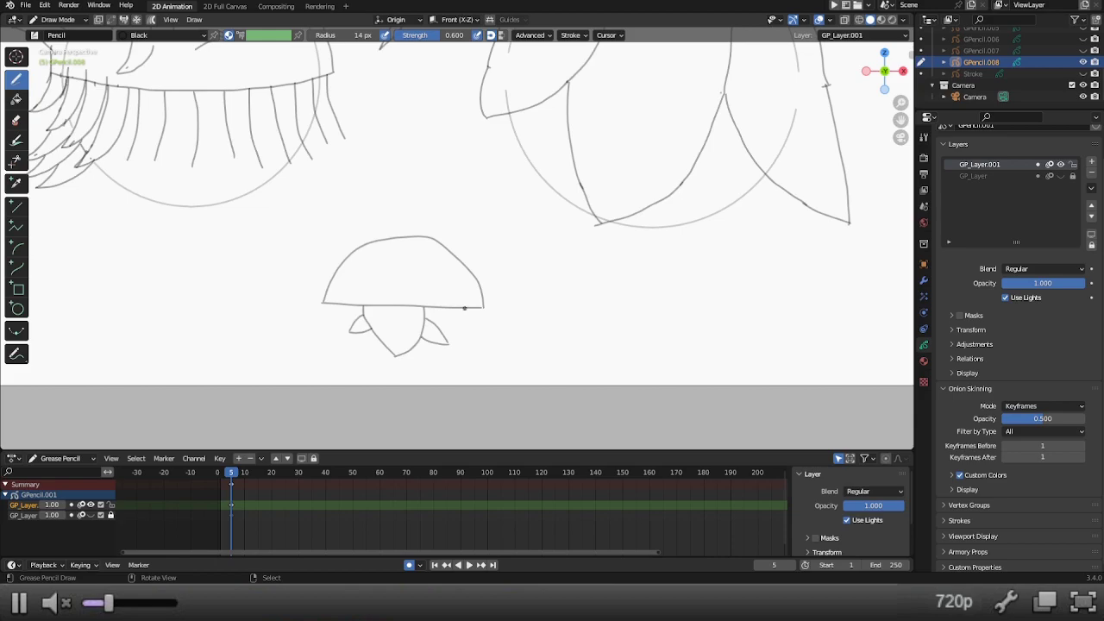
{"action": "scroll", "coordinate": [199, 107], "scroll_direction": "down", "scroll_amount": 5}
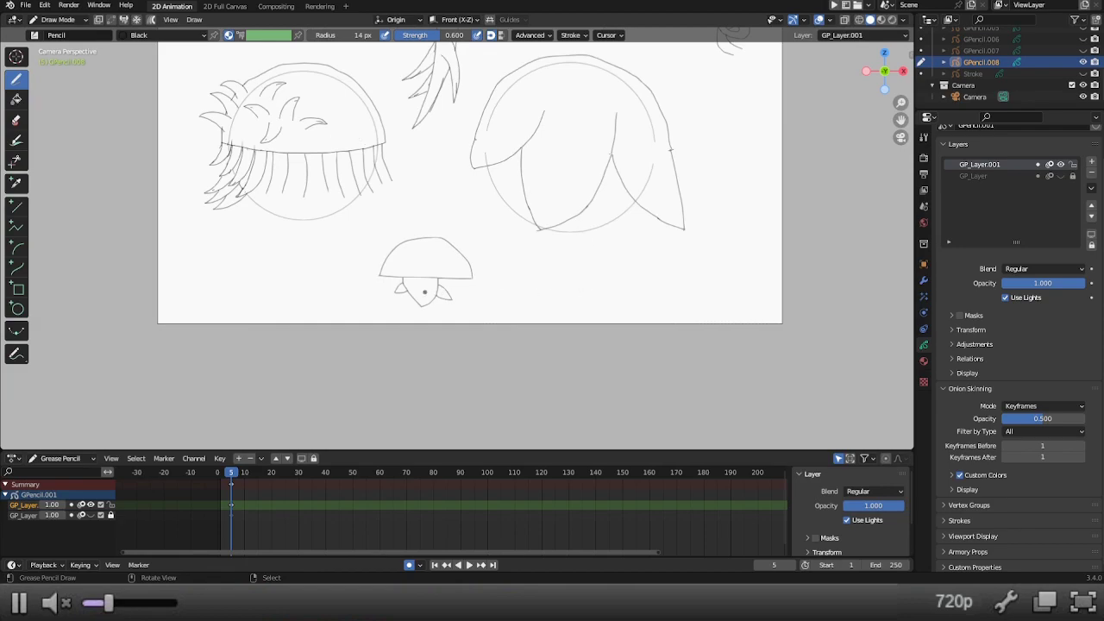
Step: Hide the practice drawing in Object Mode and add a blank Grease Pencil object
{"action": "key", "text": "ctrl+Tab"}
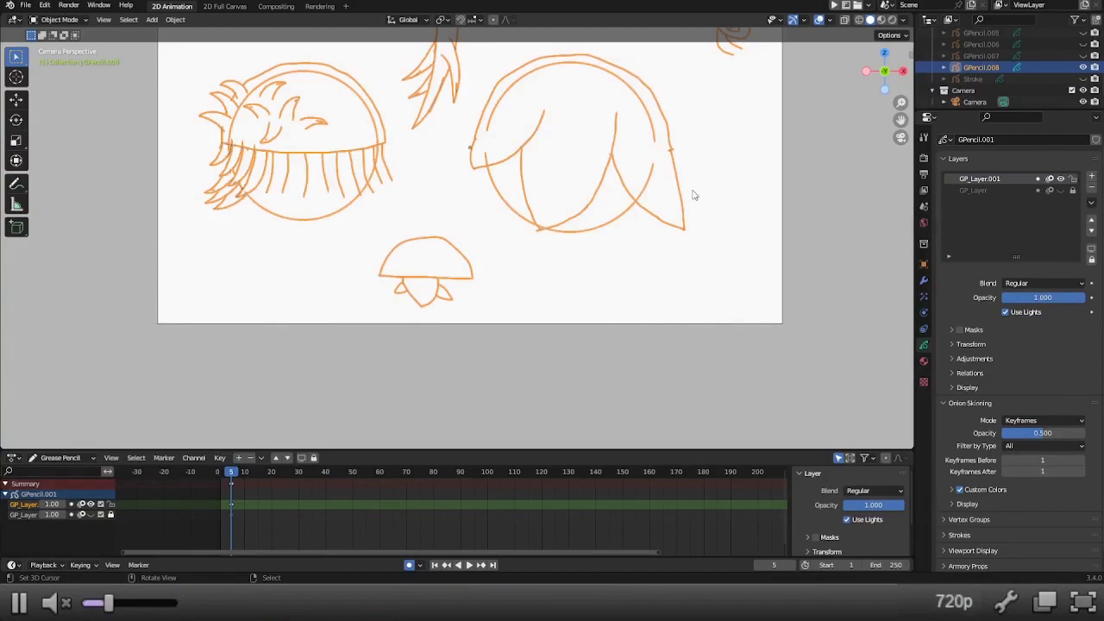
{"action": "key", "text": "h"}
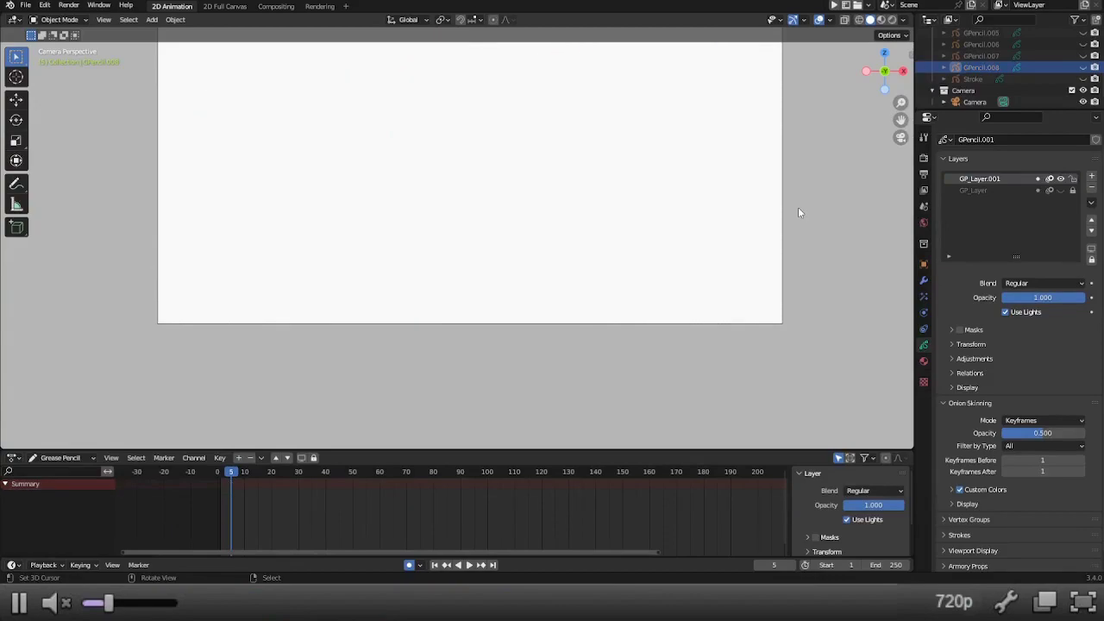
{"action": "key", "text": "shift+a"}
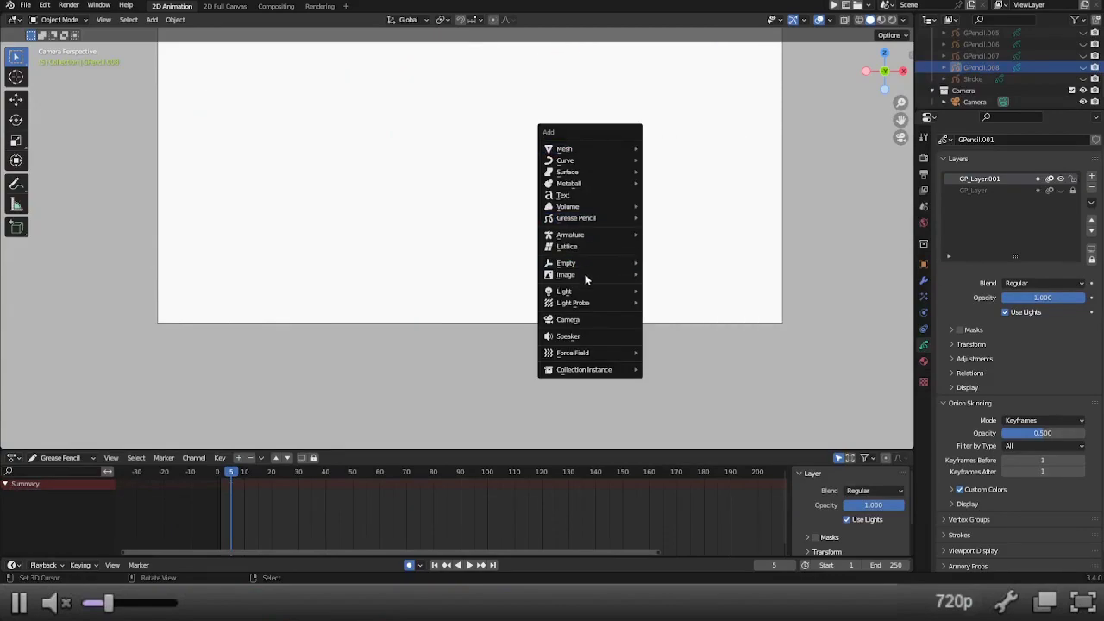
{"action": "mouse_move", "coordinate": [604, 183]}
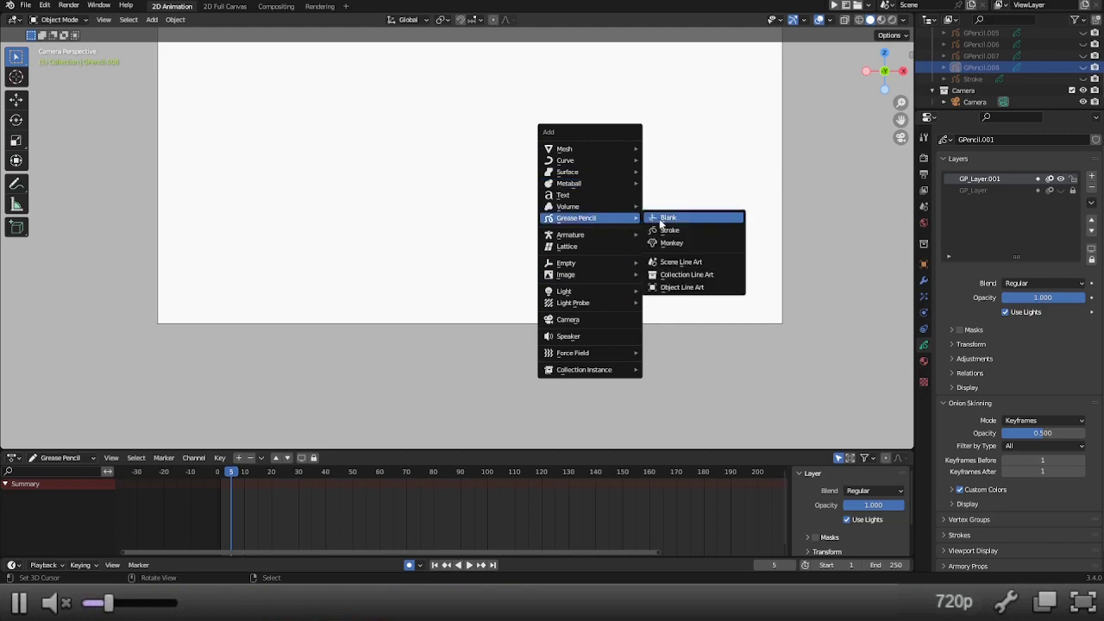
{"action": "left_click", "coordinate": [661, 218]}
{"action": "mouse_move", "coordinate": [512, 187]}
{"action": "middle_mouse_down", "text": "shift"}
{"action": "mouse_move", "coordinate": [424, 328]}
{"action": "mouse_move", "coordinate": [477, 294]}
{"action": "mouse_move", "coordinate": [466, 273]}
{"action": "middle_mouse_up", "text": "shift"}
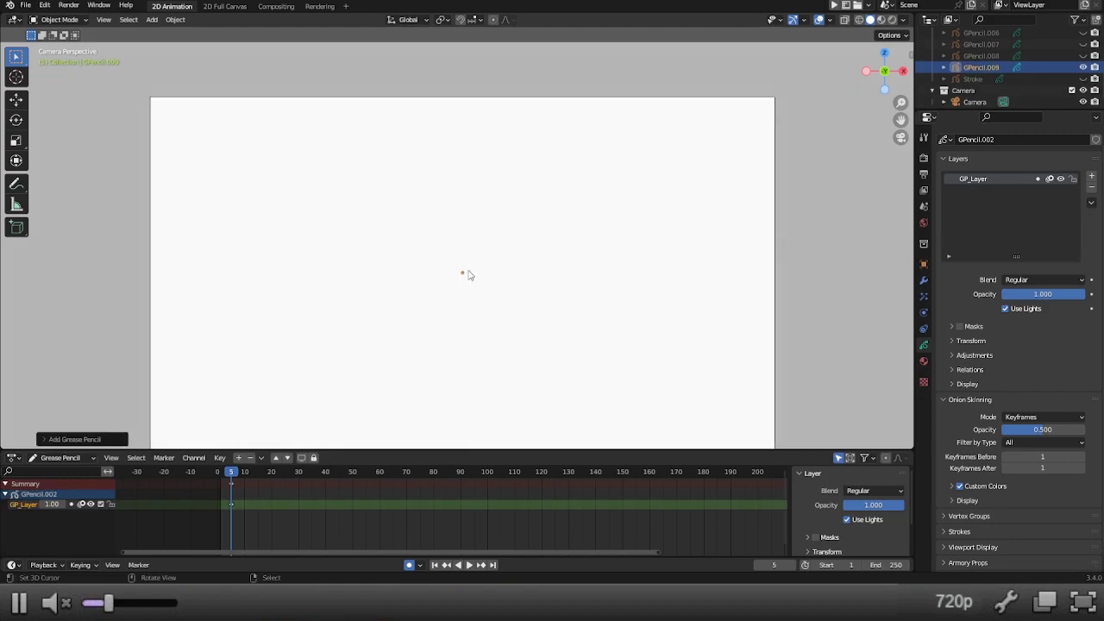
Step: Put the new Grease Pencil object in Draw Mode and draw one long, wavy vertical strand on the left half of the canvas
{"action": "key", "text": "shift+a"}
{"action": "mouse_move", "coordinate": [476, 267]}
{"action": "key", "text": "ctrl+Tab"}
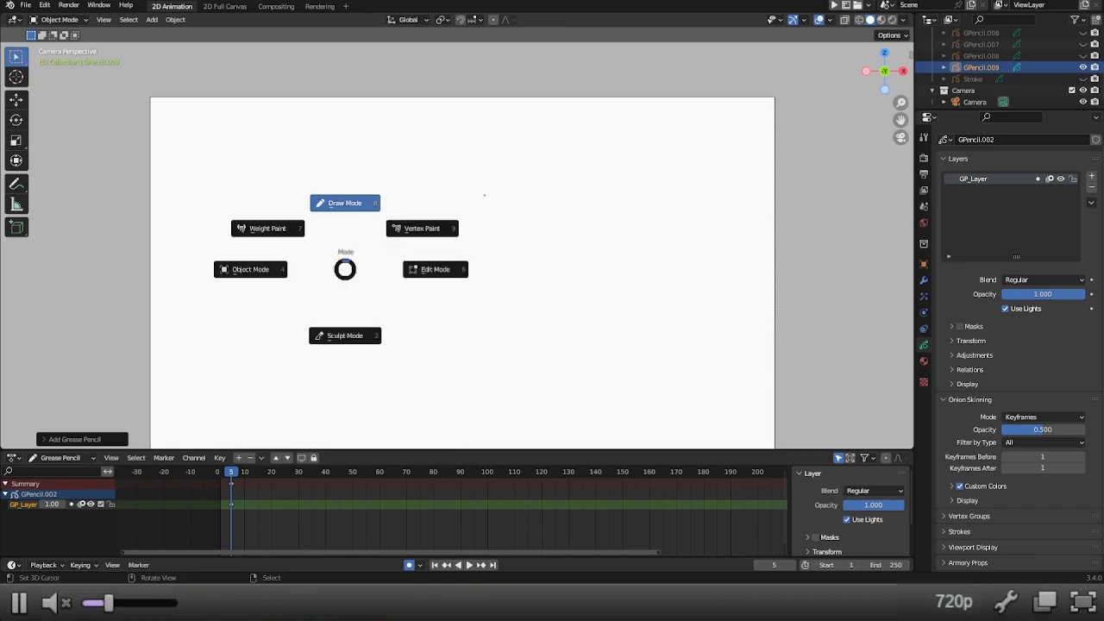
{"action": "left_click", "coordinate": [484, 195]}
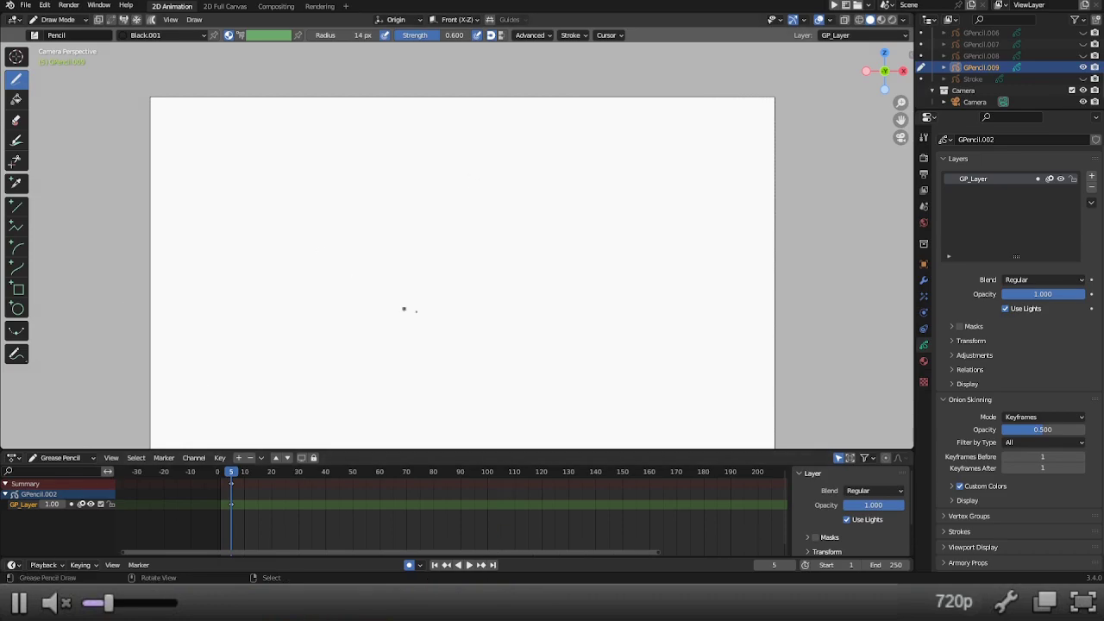
{"action": "middle_click_drag", "start_coordinate": [424, 310], "coordinate": [414, 276], "text": "shift"}
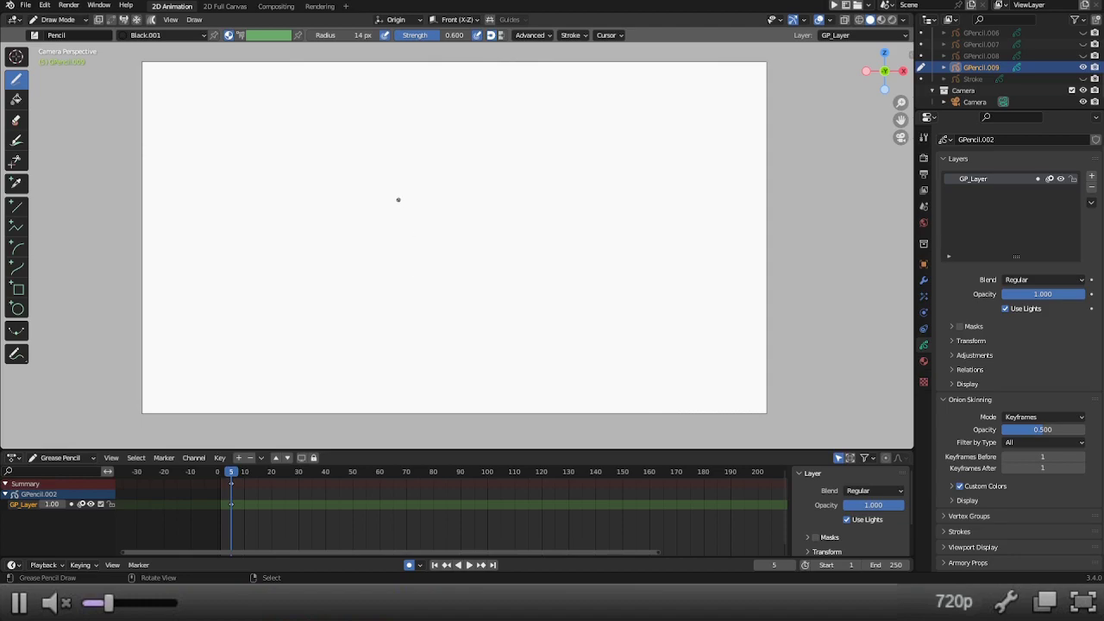
{"action": "mouse_move", "coordinate": [384, 96]}
{"action": "left_mouse_down"}
{"action": "mouse_move", "coordinate": [363, 191]}
{"action": "mouse_move", "coordinate": [365, 338]}
{"action": "left_mouse_up"}
Step: In Edit Mode, enable Curve Editing with a resolution of 64 and select all curve points of the wavy strand
{"action": "key", "text": "ctrl+Tab"}
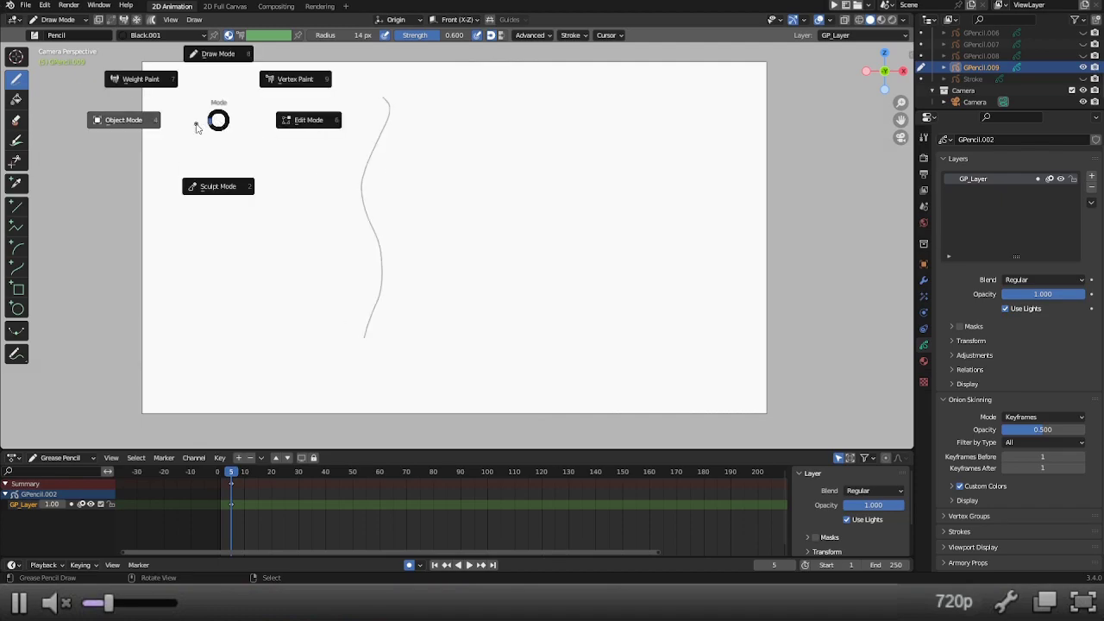
{"action": "left_click", "coordinate": [301, 118]}
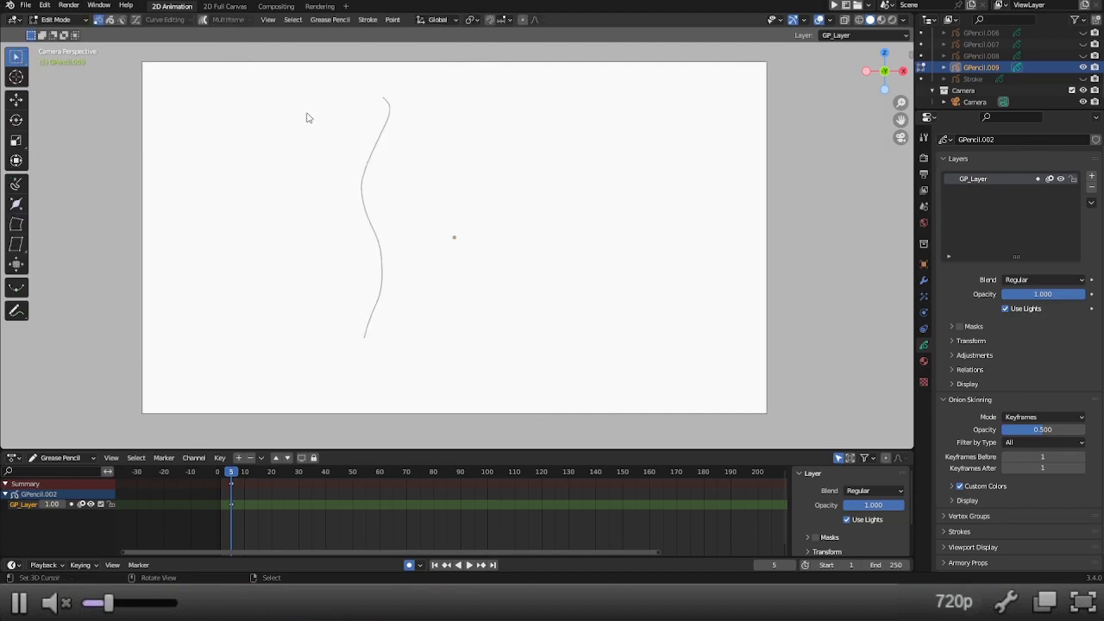
{"action": "left_click", "coordinate": [190, 23]}
{"action": "left_click", "coordinate": [192, 42]}
{"action": "type", "text": "64"}
{"action": "key", "text": "Return"}
{"action": "left_click", "coordinate": [135, 19]}
{"action": "key", "text": "a"}
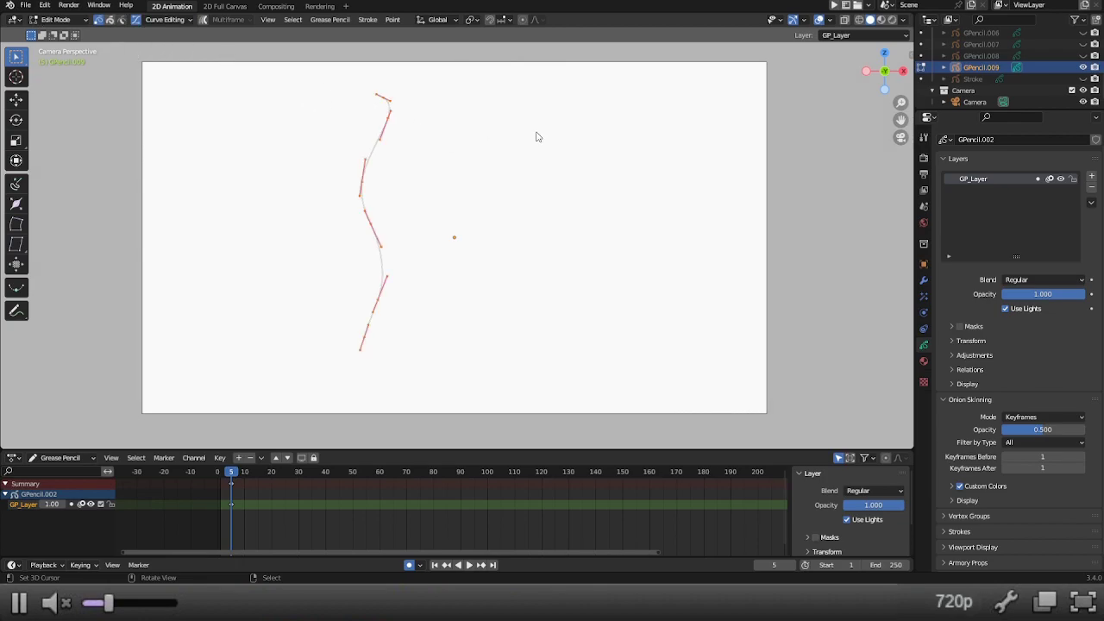
Step: Try rotating, bending, scaling and moving all the selected curve points of the strand
{"action": "key", "text": "r"}
{"action": "key", "text": "Escape"}
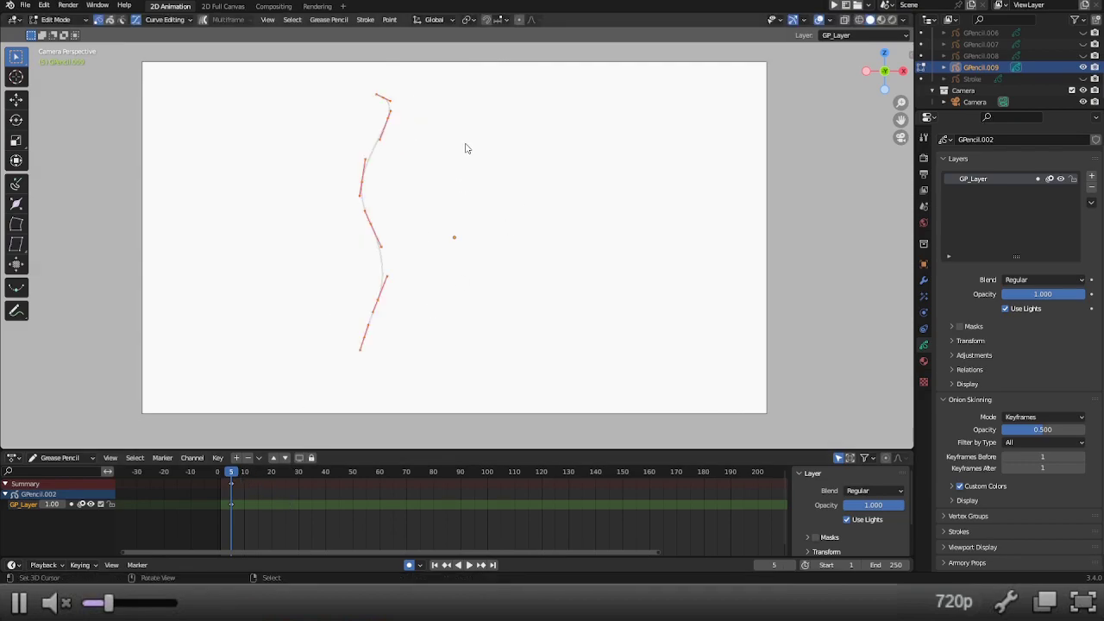
{"action": "key", "text": "r"}
{"action": "key", "text": "Escape"}
{"action": "key", "text": "shift+w"}
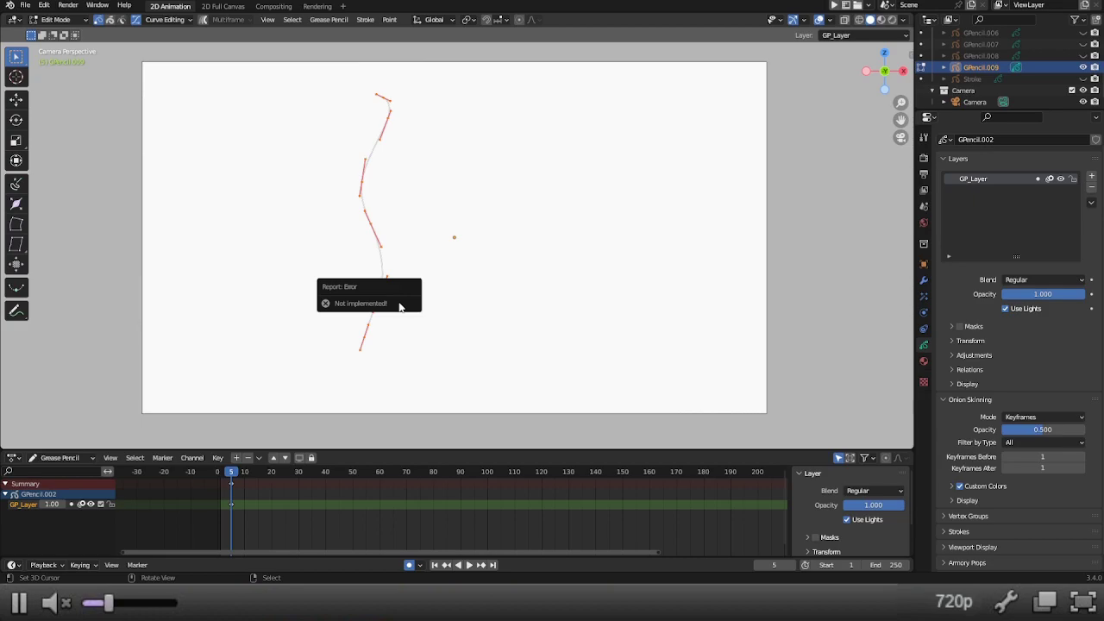
{"action": "key", "text": "s"}
{"action": "right_click", "coordinate": [500, 201]}
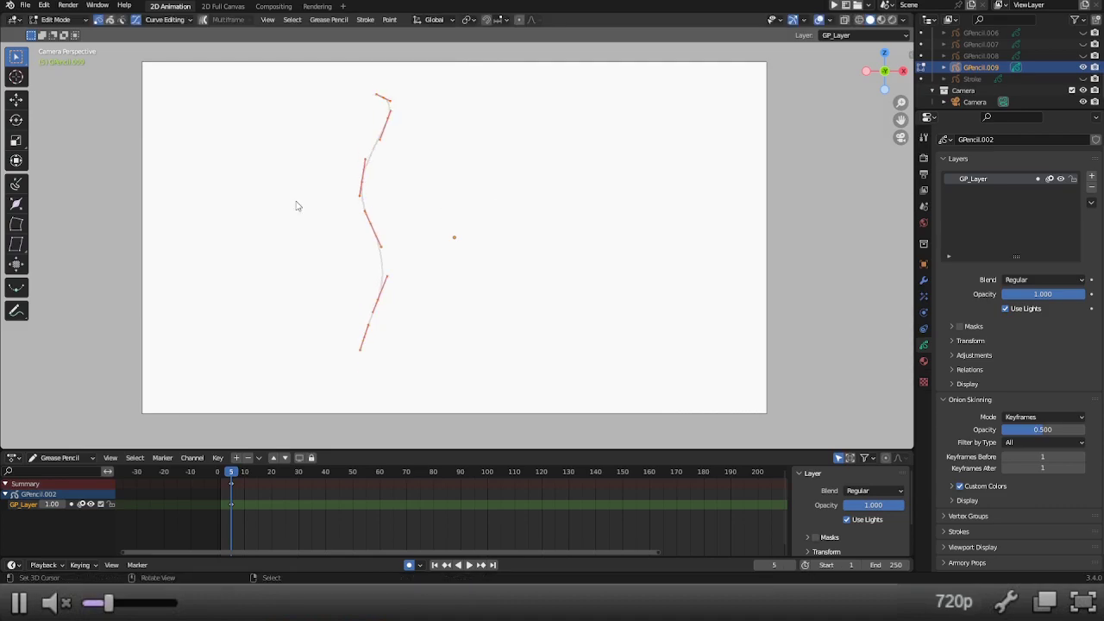
{"action": "key", "text": "g"}
{"action": "right_click", "coordinate": [433, 111]}
Step: At frame 10, move the strand's lower curve point to the right so the stroke bulges outward
{"action": "left_click", "coordinate": [382, 305]}
{"action": "left_click", "coordinate": [246, 473]}
{"action": "key", "text": "g"}
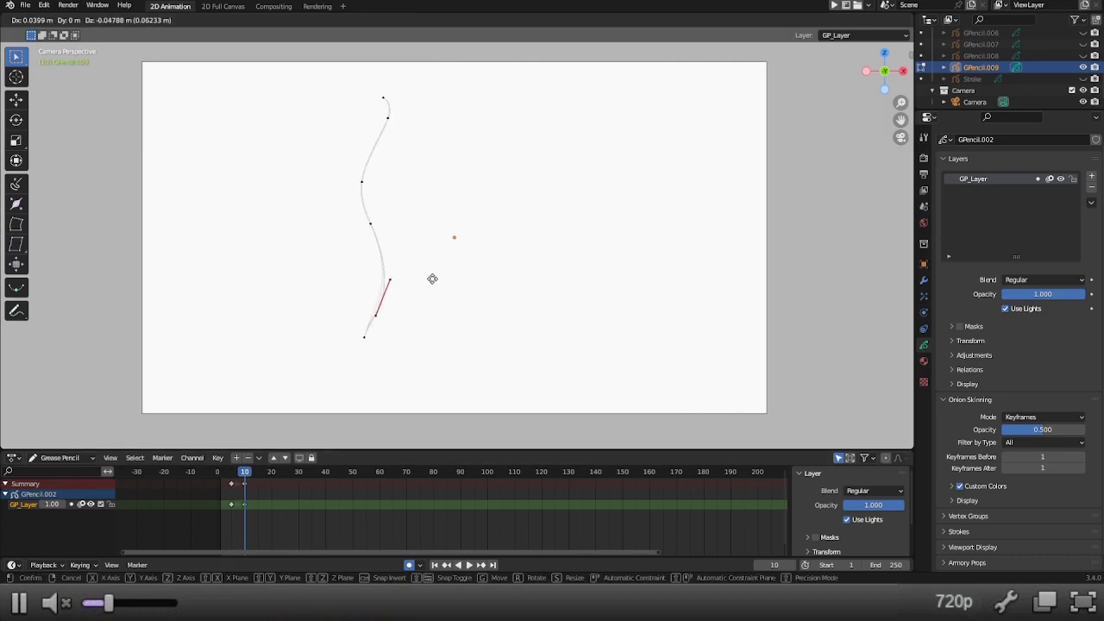
{"action": "left_click", "coordinate": [459, 268]}
Step: Try to interpolate the strand at frame 6, between its keyframes at frames 5 and 10
{"action": "mouse_move", "coordinate": [233, 473]}
{"action": "left_mouse_down"}
{"action": "mouse_move", "coordinate": [246, 473]}
{"action": "mouse_move", "coordinate": [236, 483]}
{"action": "left_mouse_up"}
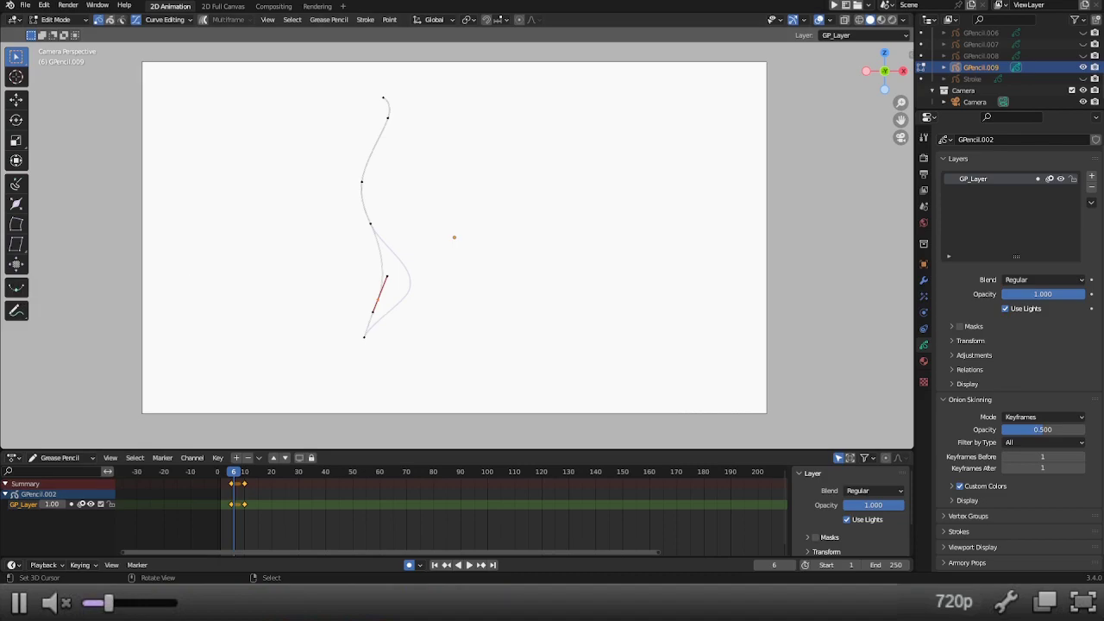
{"action": "left_click", "coordinate": [365, 20]}
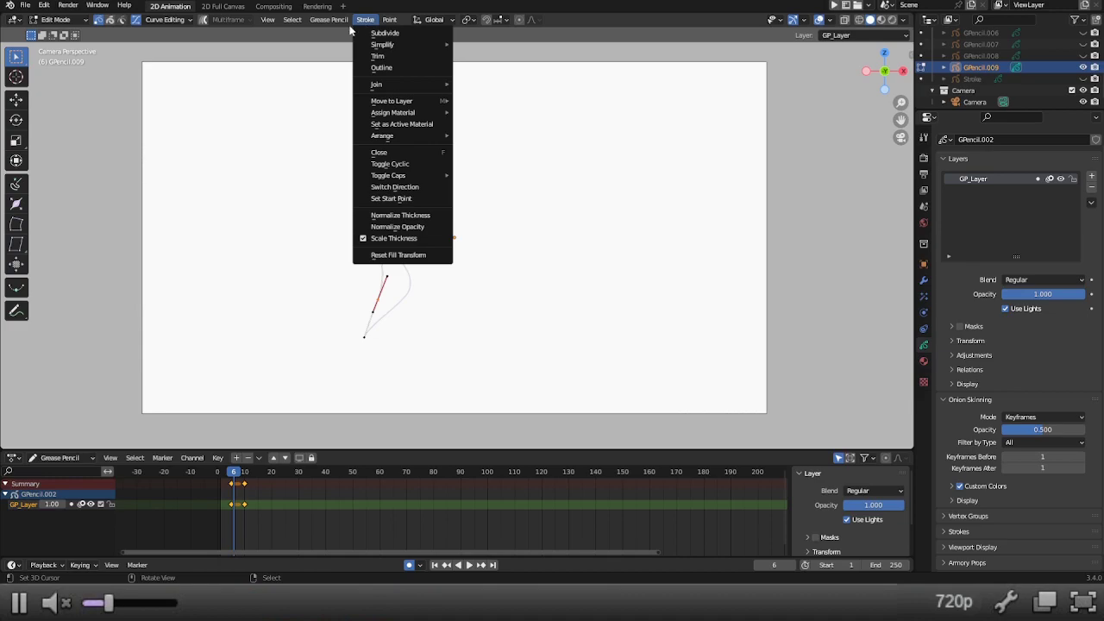
{"action": "mouse_move", "coordinate": [327, 24]}
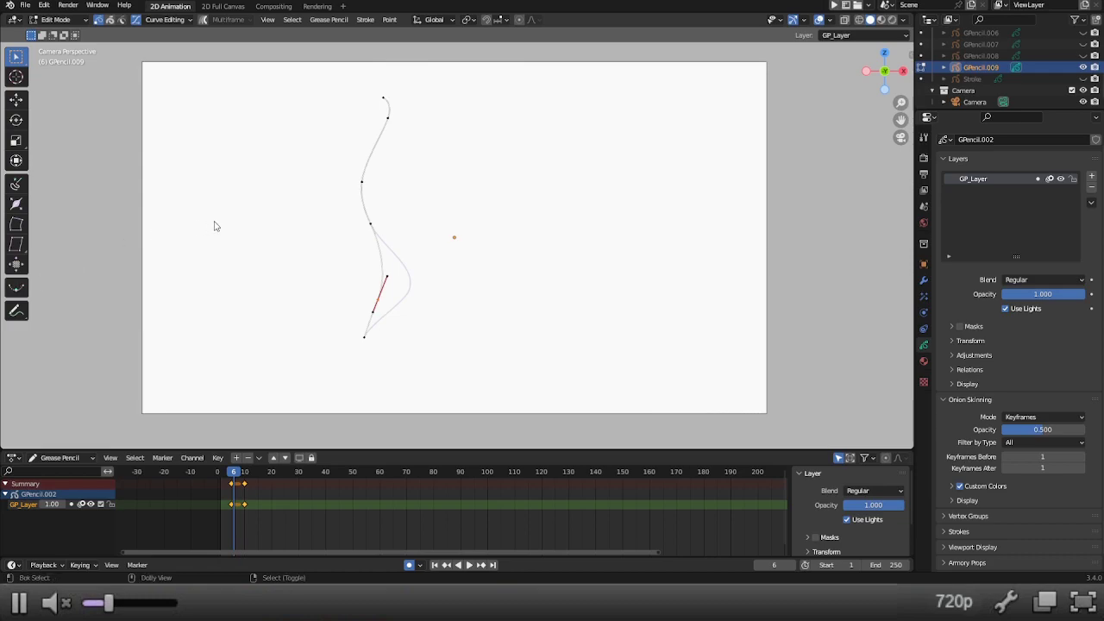
{"action": "key", "text": "ctrl+e"}
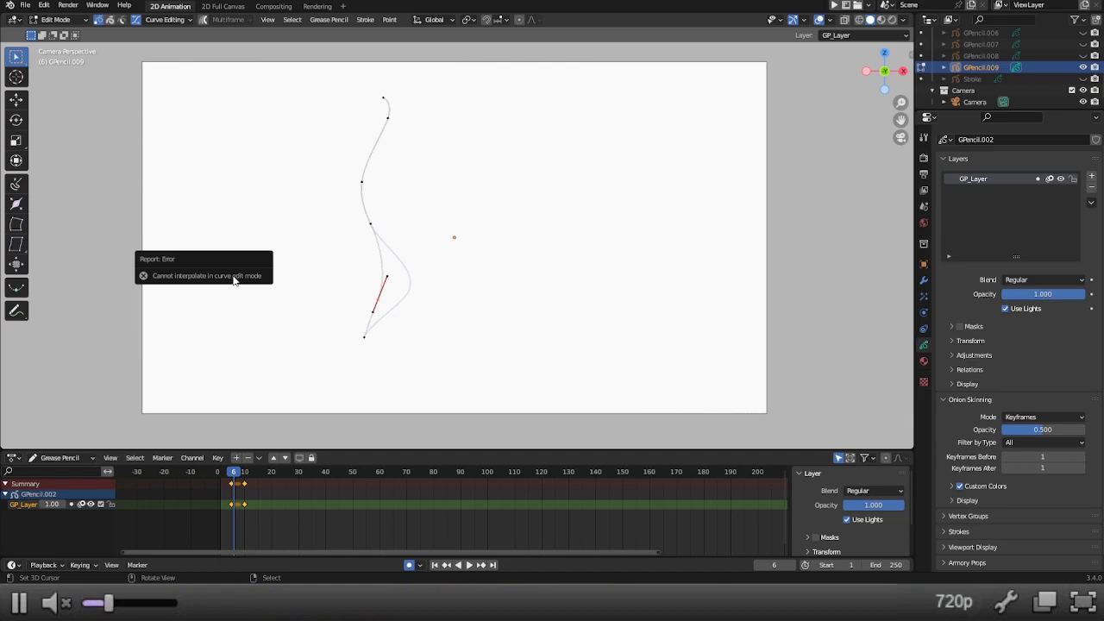
Step: Turn off Curve Editing for the strand and return the timeline to frame 5
{"action": "left_click", "coordinate": [136, 19]}
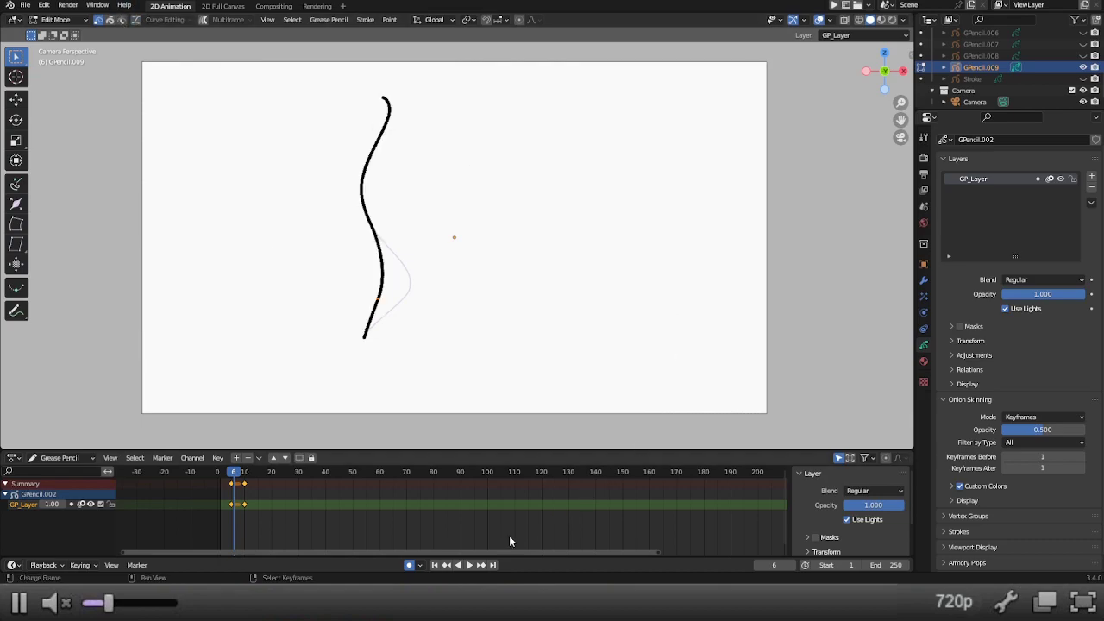
{"action": "left_click", "coordinate": [318, 290]}
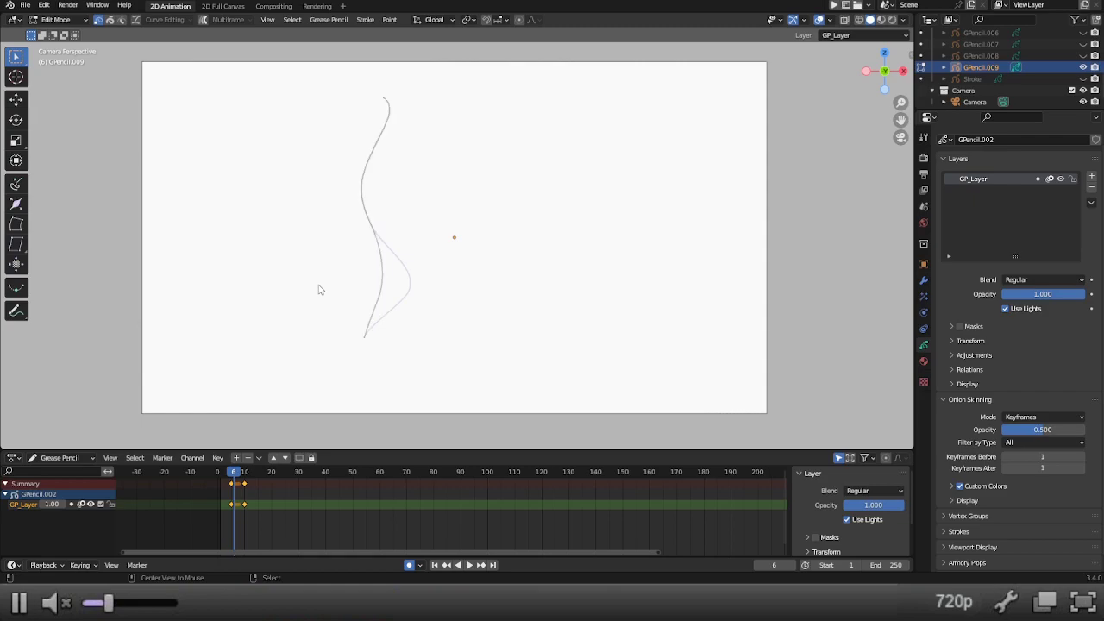
{"action": "left_click", "coordinate": [231, 473]}
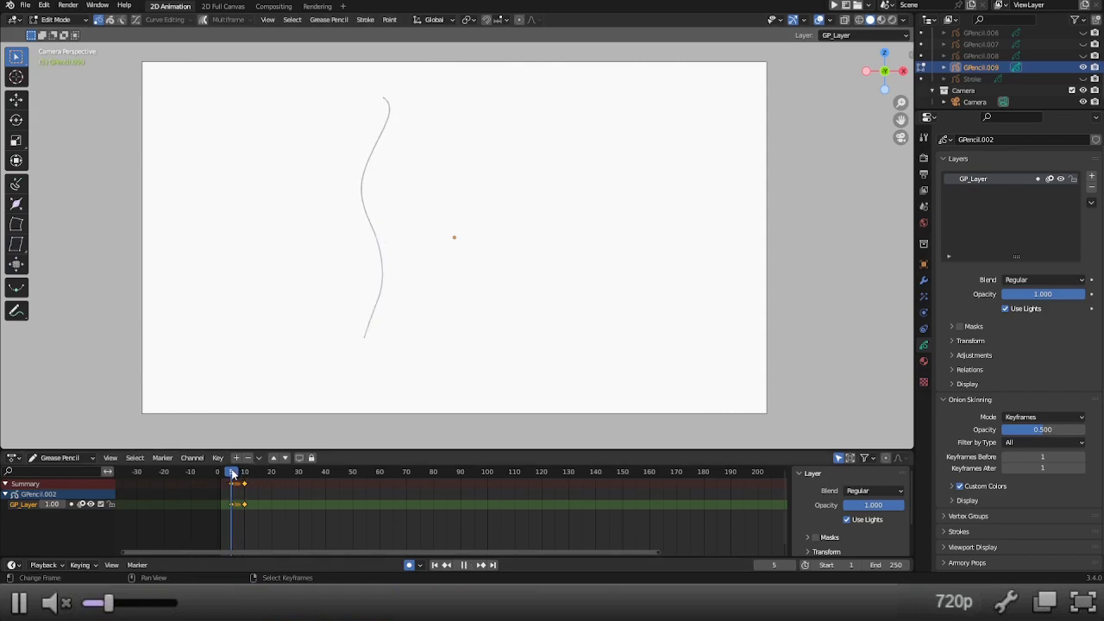
Step: Return to Object Mode and delete the Grease Pencil object containing the wavy strand
{"action": "key", "text": "ctrl+Tab"}
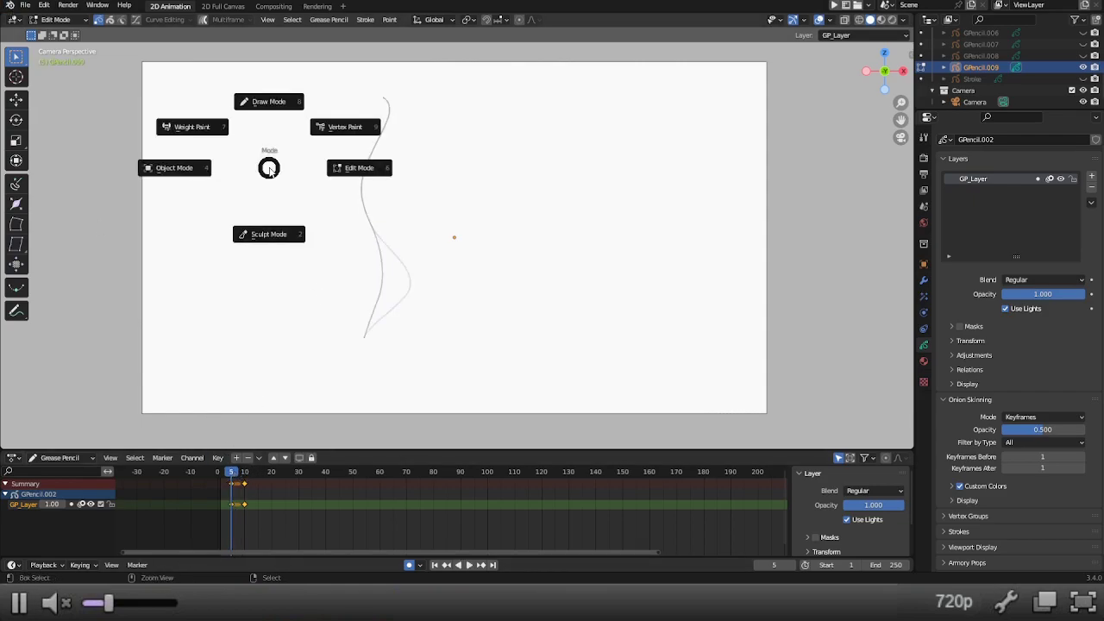
{"action": "left_click", "coordinate": [221, 168]}
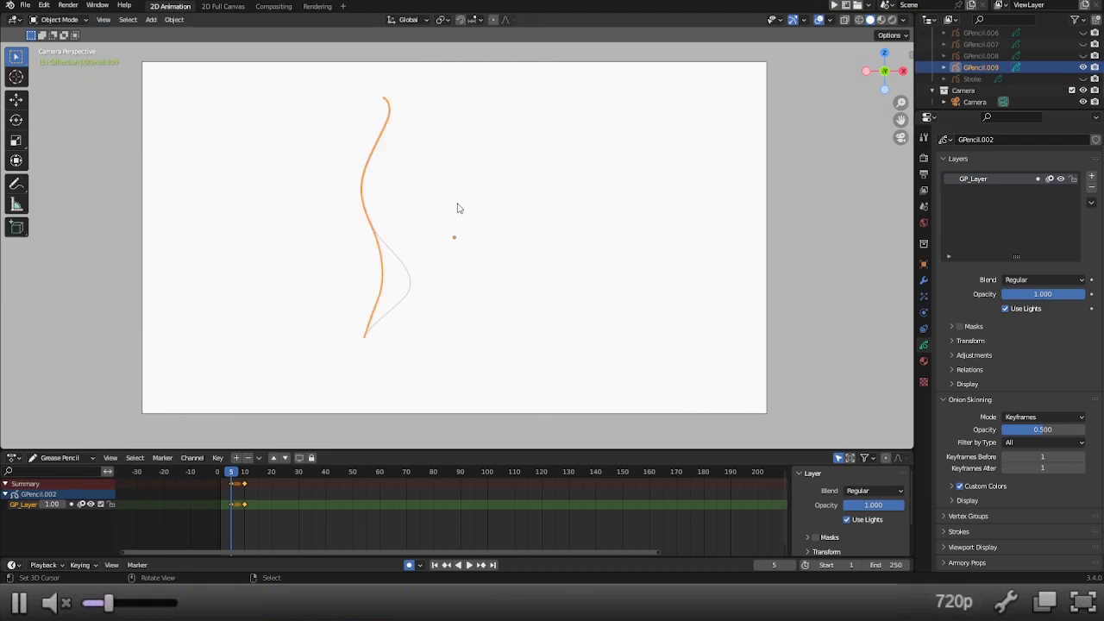
{"action": "key", "text": "x"}
{"action": "left_click", "coordinate": [458, 207]}
Step: Add a fresh blank Grease Pencil object and put it in Draw Mode
{"action": "key", "text": "shift+a"}
{"action": "mouse_move", "coordinate": [458, 207]}
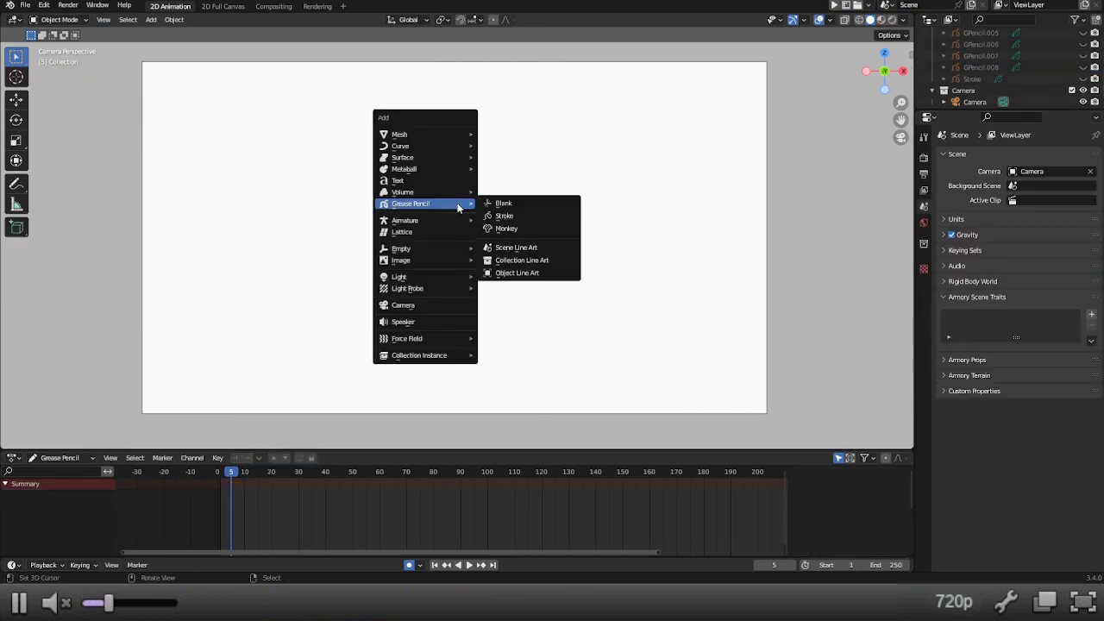
{"action": "left_click", "coordinate": [520, 207]}
{"action": "key", "text": "ctrl+Tab"}
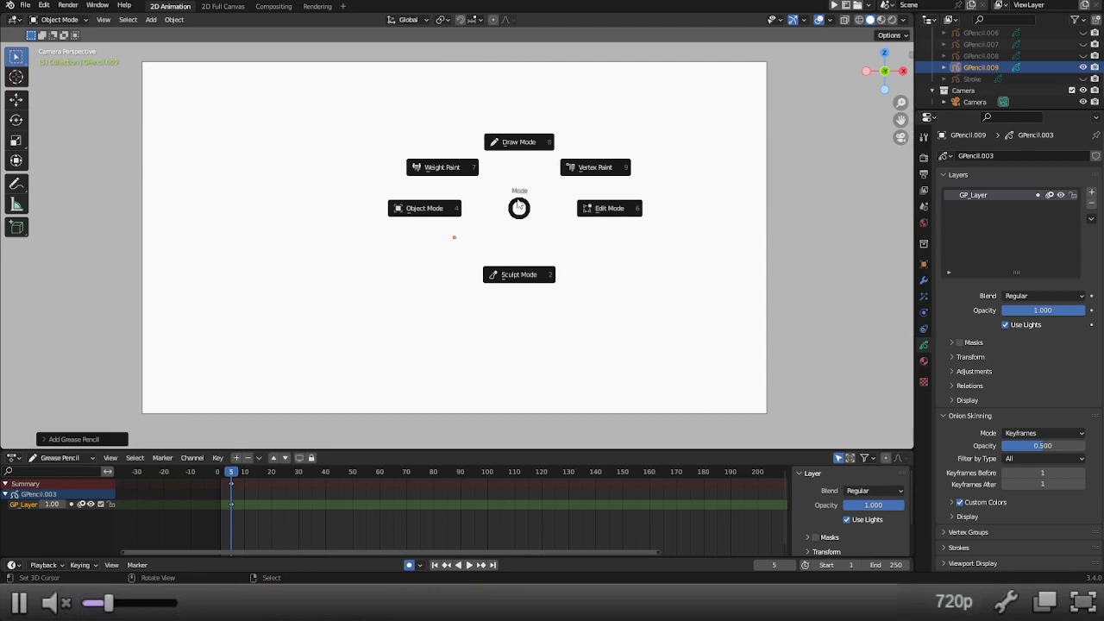
{"action": "left_click", "coordinate": [518, 143]}
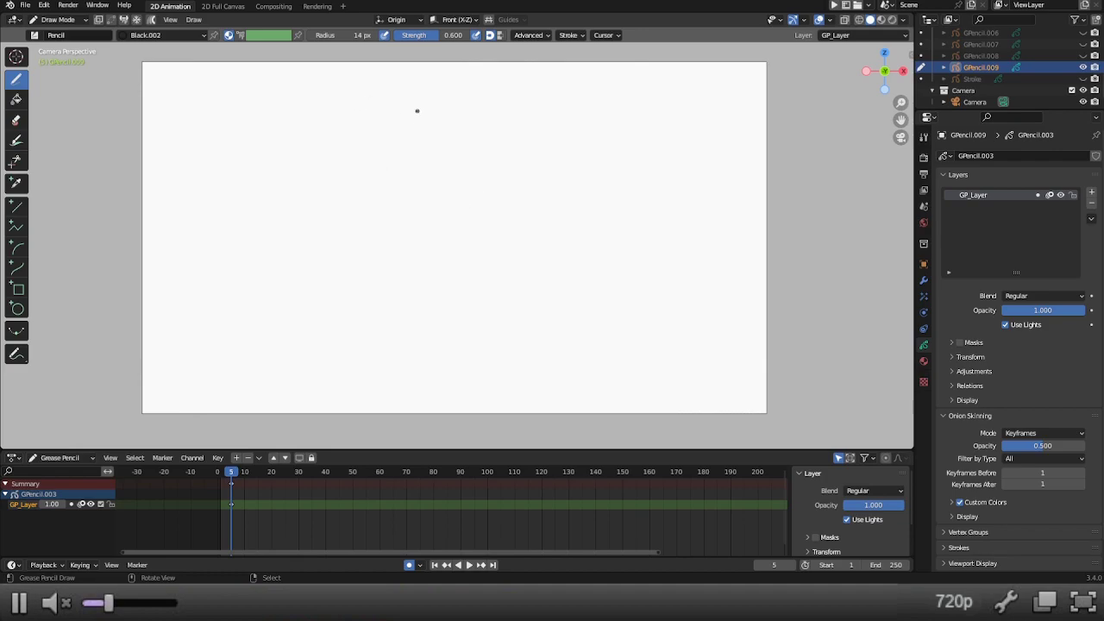
Step: Draw a tall, slightly tilted outline with a rounded top and slanted base, and switch the object to Sculpt Mode
{"action": "mouse_move", "coordinate": [369, 137]}
{"action": "left_mouse_down"}
{"action": "mouse_move", "coordinate": [398, 140]}
{"action": "mouse_move", "coordinate": [415, 157]}
{"action": "mouse_move", "coordinate": [459, 322]}
{"action": "left_mouse_up"}
{"action": "mouse_move", "coordinate": [371, 137]}
{"action": "left_mouse_down"}
{"action": "mouse_move", "coordinate": [353, 153]}
{"action": "mouse_move", "coordinate": [348, 199]}
{"action": "mouse_move", "coordinate": [377, 341]}
{"action": "mouse_move", "coordinate": [459, 320]}
{"action": "left_mouse_up"}
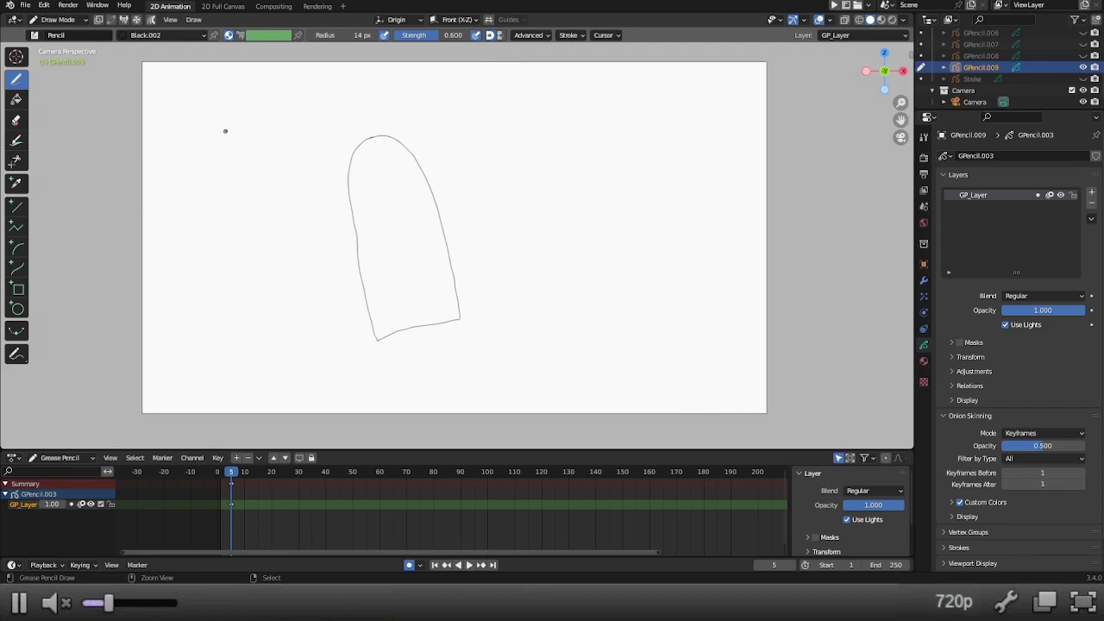
{"action": "key", "text": "ctrl+Tab"}
{"action": "left_click", "coordinate": [241, 185]}
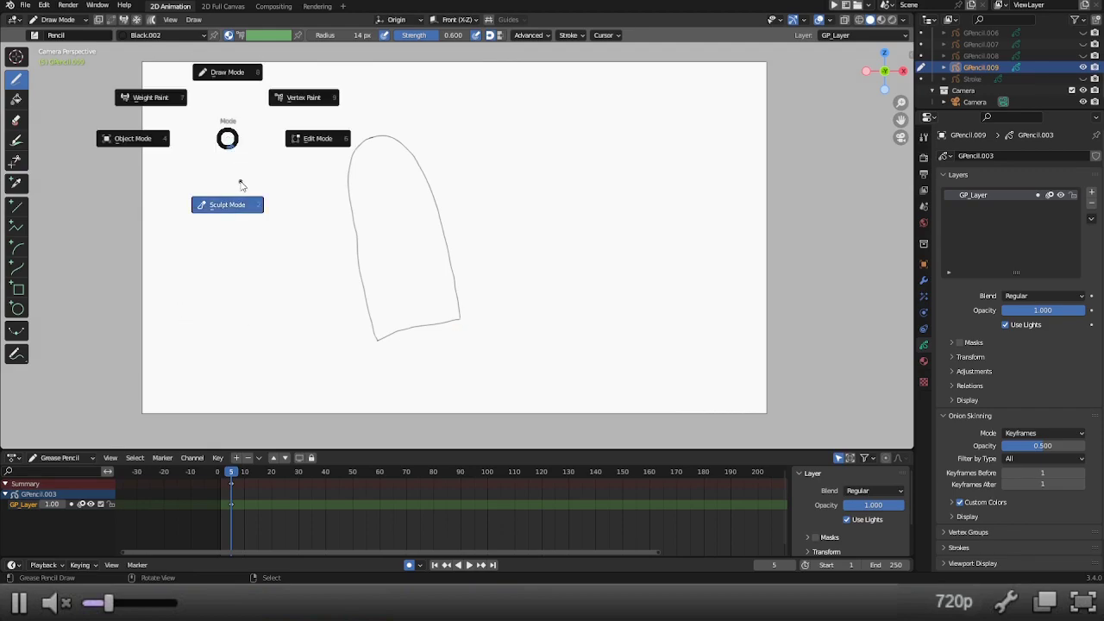
Step: Smooth the tilted outline on frame 5 and return the object to Draw Mode
{"action": "mouse_move", "coordinate": [434, 199]}
{"action": "left_mouse_down"}
{"action": "mouse_move", "coordinate": [461, 317]}
{"action": "mouse_move", "coordinate": [390, 342]}
{"action": "mouse_move", "coordinate": [355, 217]}
{"action": "mouse_move", "coordinate": [344, 214]}
{"action": "mouse_move", "coordinate": [364, 281]}
{"action": "mouse_move", "coordinate": [357, 147]}
{"action": "mouse_move", "coordinate": [341, 224]}
{"action": "mouse_move", "coordinate": [359, 303]}
{"action": "left_mouse_up"}
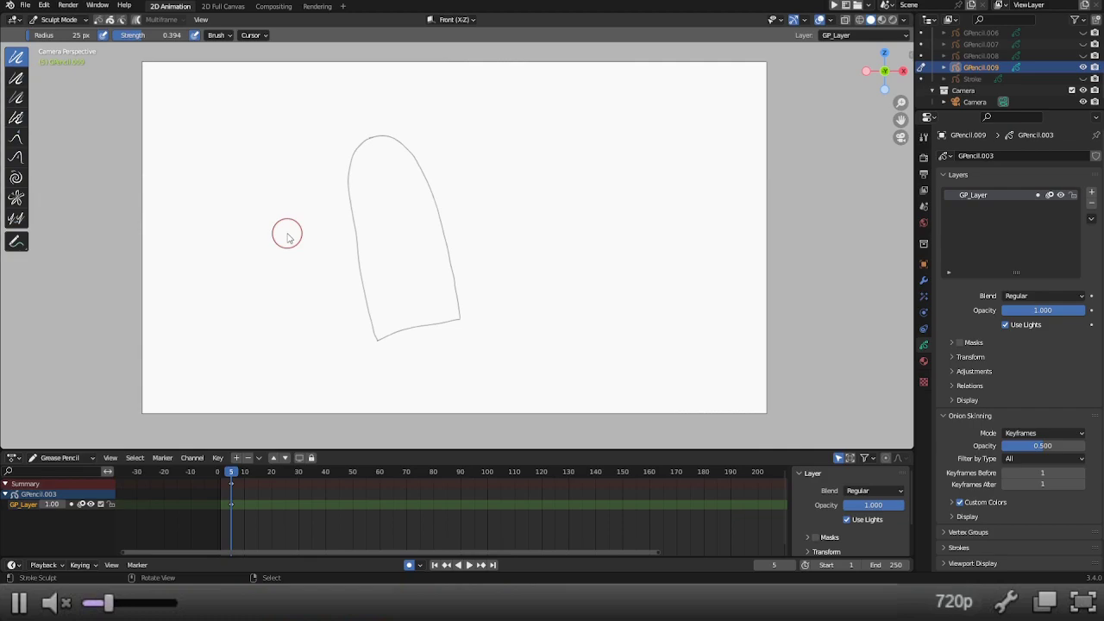
{"action": "key", "text": "ctrl+Tab"}
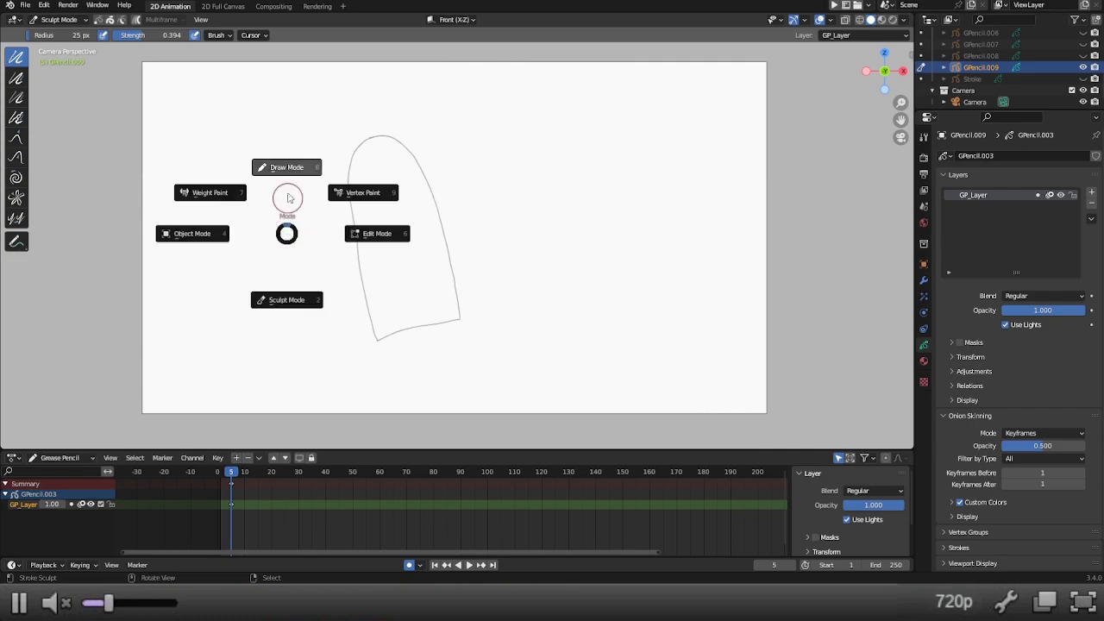
{"action": "left_click", "coordinate": [288, 183]}
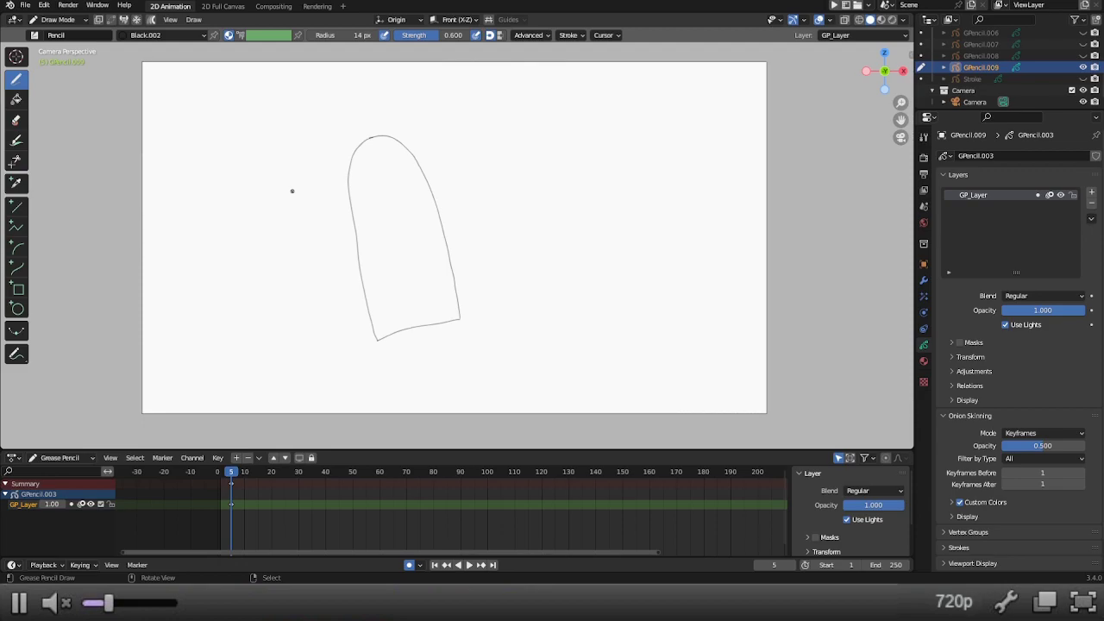
Step: On frame 10, draw the outline swung out sideways from the same upper anchor point, close its end and erase the overshooting line ends
{"action": "left_click", "coordinate": [245, 473]}
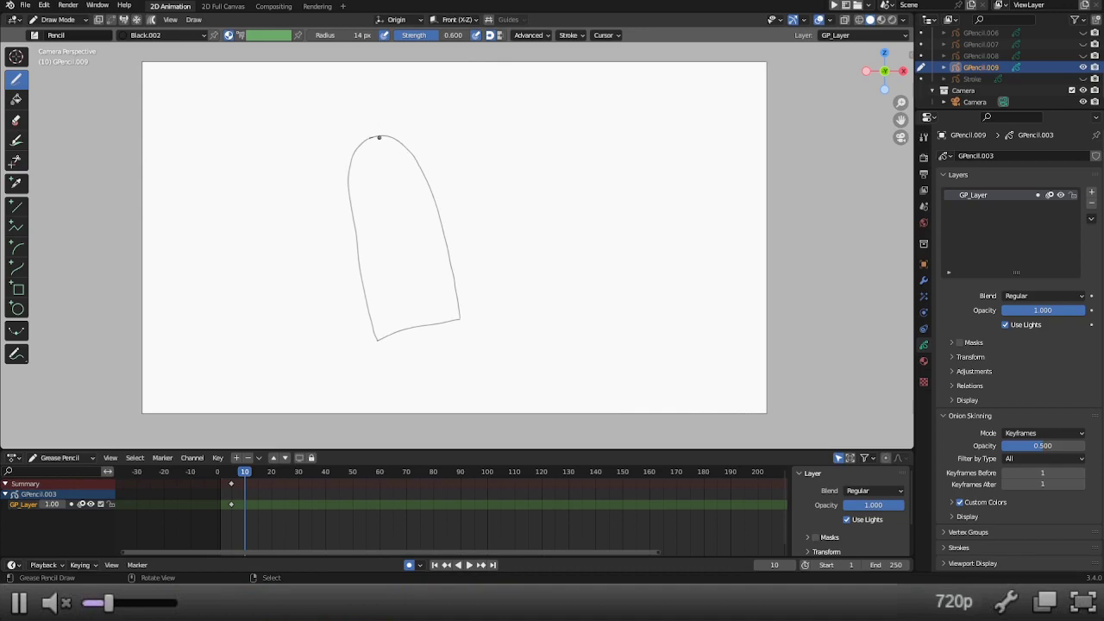
{"action": "mouse_move", "coordinate": [368, 136]}
{"action": "left_mouse_down"}
{"action": "mouse_move", "coordinate": [472, 131]}
{"action": "mouse_move", "coordinate": [601, 178]}
{"action": "left_mouse_up"}
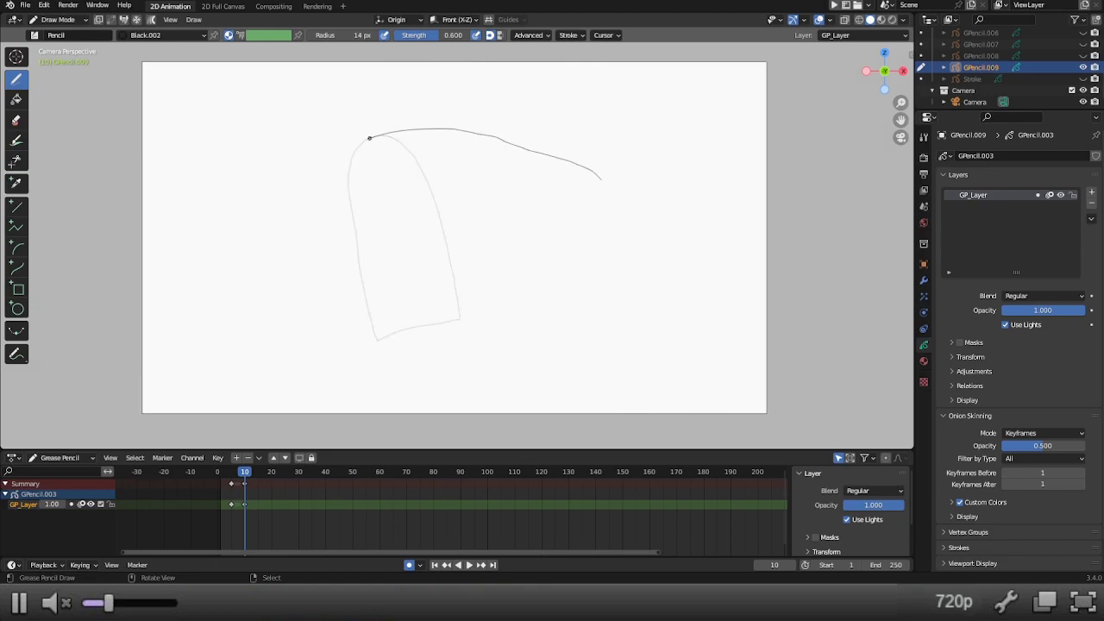
{"action": "mouse_move", "coordinate": [369, 136]}
{"action": "left_mouse_down"}
{"action": "mouse_move", "coordinate": [364, 171]}
{"action": "mouse_move", "coordinate": [389, 212]}
{"action": "mouse_move", "coordinate": [537, 245]}
{"action": "left_mouse_up"}
{"action": "left_click_drag", "start_coordinate": [540, 163], "coordinate": [541, 244]}
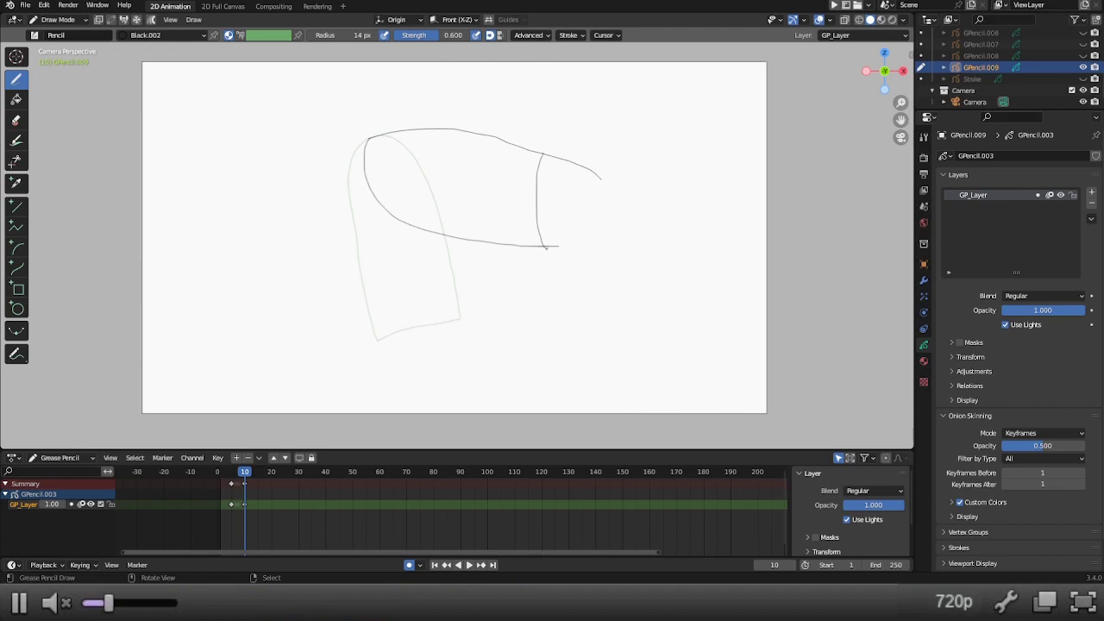
{"action": "left_click_drag", "start_coordinate": [629, 177], "coordinate": [557, 158], "text": "ctrl"}
{"action": "left_click_drag", "start_coordinate": [574, 247], "coordinate": [565, 247], "text": "ctrl"}
Step: Smooth the strokes of the frame 10 outline in Sculpt Mode
{"action": "key", "text": "ctrl+Tab"}
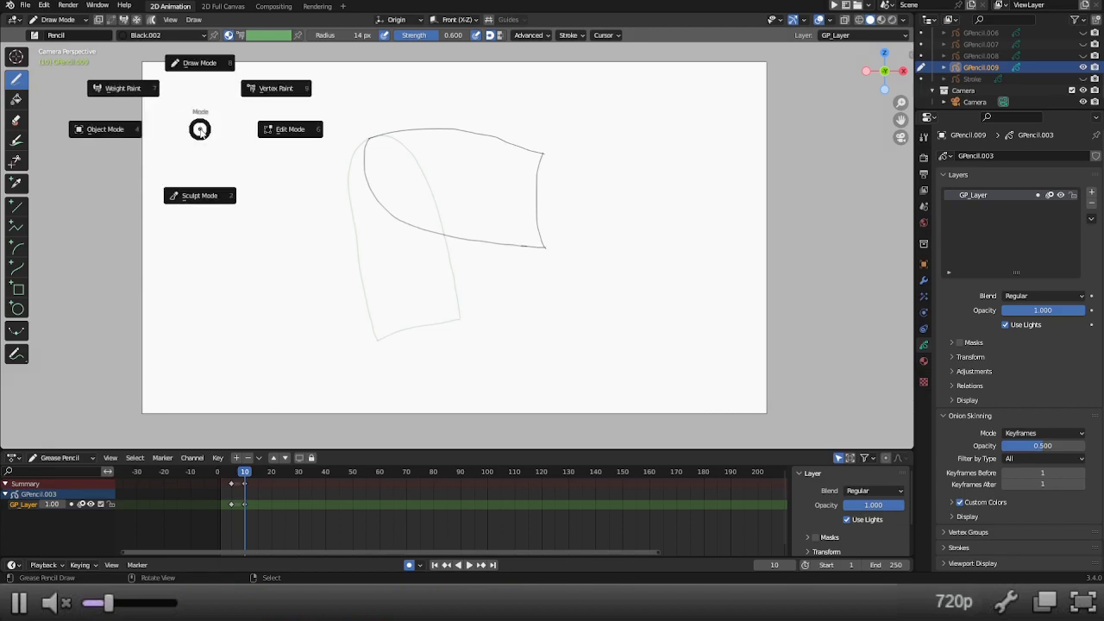
{"action": "left_click", "coordinate": [201, 223]}
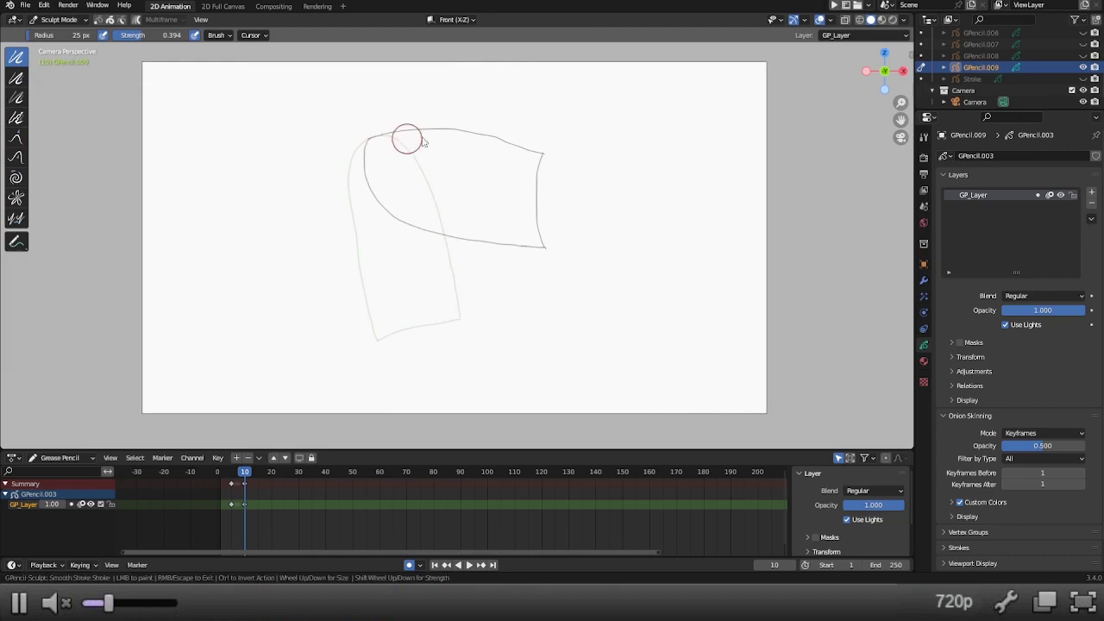
{"action": "mouse_move", "coordinate": [511, 151]}
{"action": "left_mouse_down"}
{"action": "mouse_move", "coordinate": [538, 155]}
{"action": "mouse_move", "coordinate": [553, 249]}
{"action": "mouse_move", "coordinate": [393, 216]}
{"action": "mouse_move", "coordinate": [361, 169]}
{"action": "mouse_move", "coordinate": [366, 136]}
{"action": "mouse_move", "coordinate": [524, 148]}
{"action": "mouse_move", "coordinate": [428, 134]}
{"action": "mouse_move", "coordinate": [461, 135]}
{"action": "mouse_move", "coordinate": [526, 199]}
{"action": "left_mouse_up"}
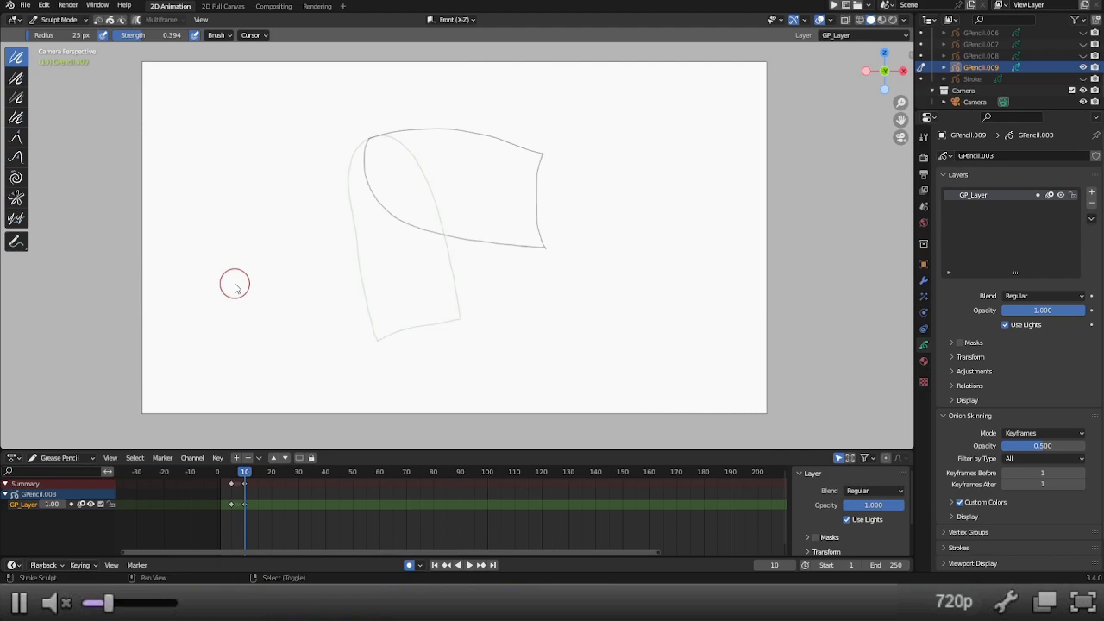
{"action": "key", "text": "shift+f"}
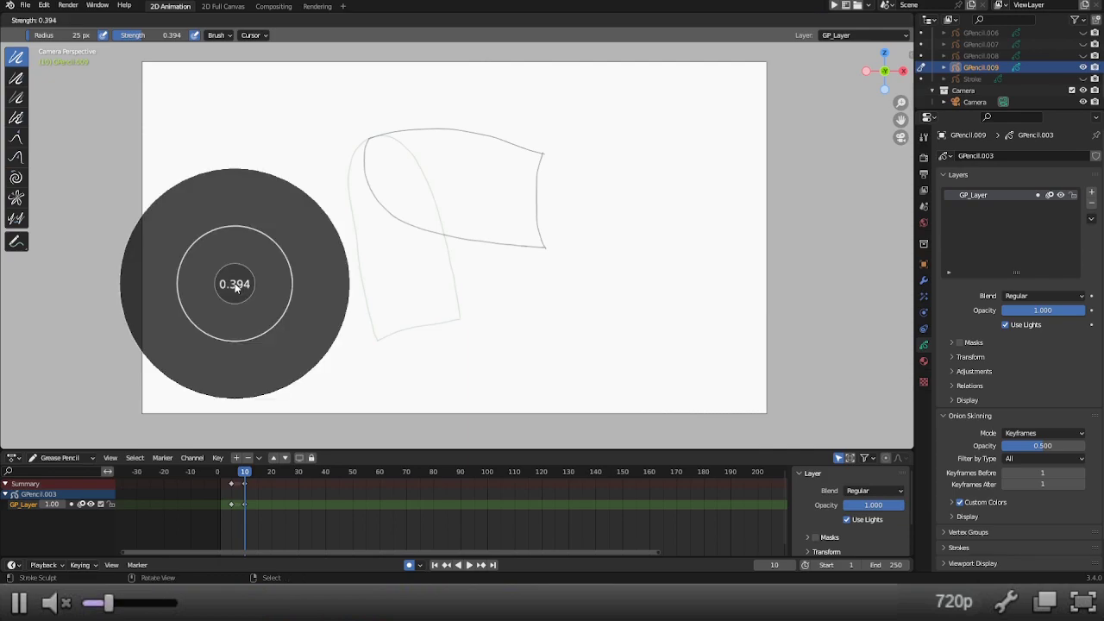
{"action": "left_click", "coordinate": [236, 288]}
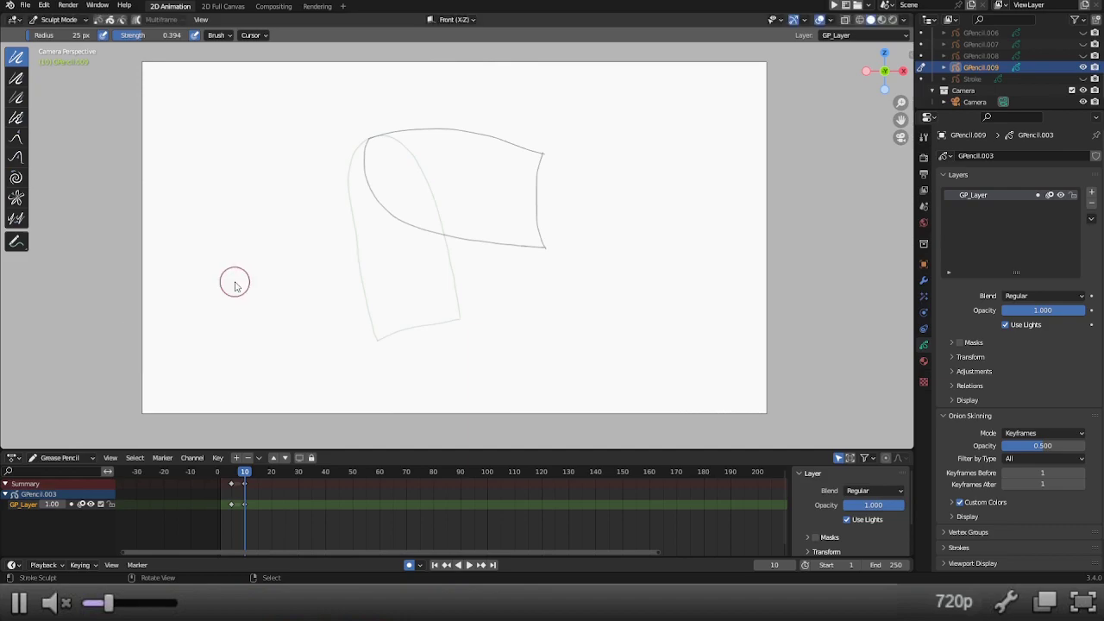
Step: Scrub back to frame 5 and play the motion between the two outlines
{"action": "left_click_drag", "start_coordinate": [241, 480], "coordinate": [232, 475]}
{"action": "key", "text": "space"}
{"action": "key", "text": "space"}
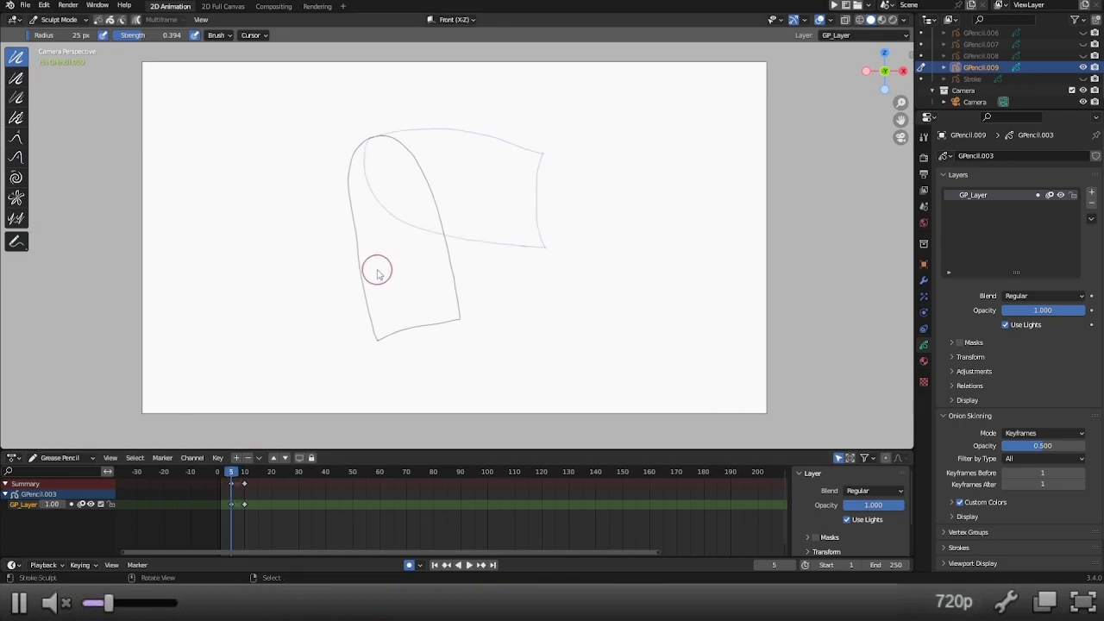
Step: Select the keyframes at frames 5 and 10, switch to Draw Mode and go to frame 7
{"action": "left_click", "coordinate": [245, 503]}
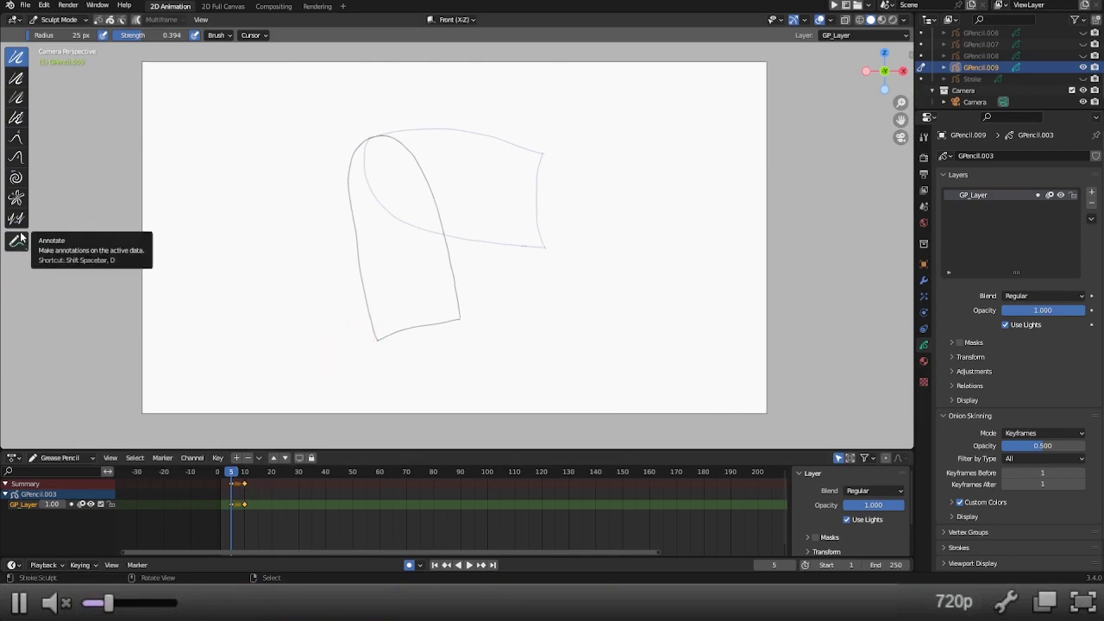
{"action": "key", "text": "ctrl+Tab"}
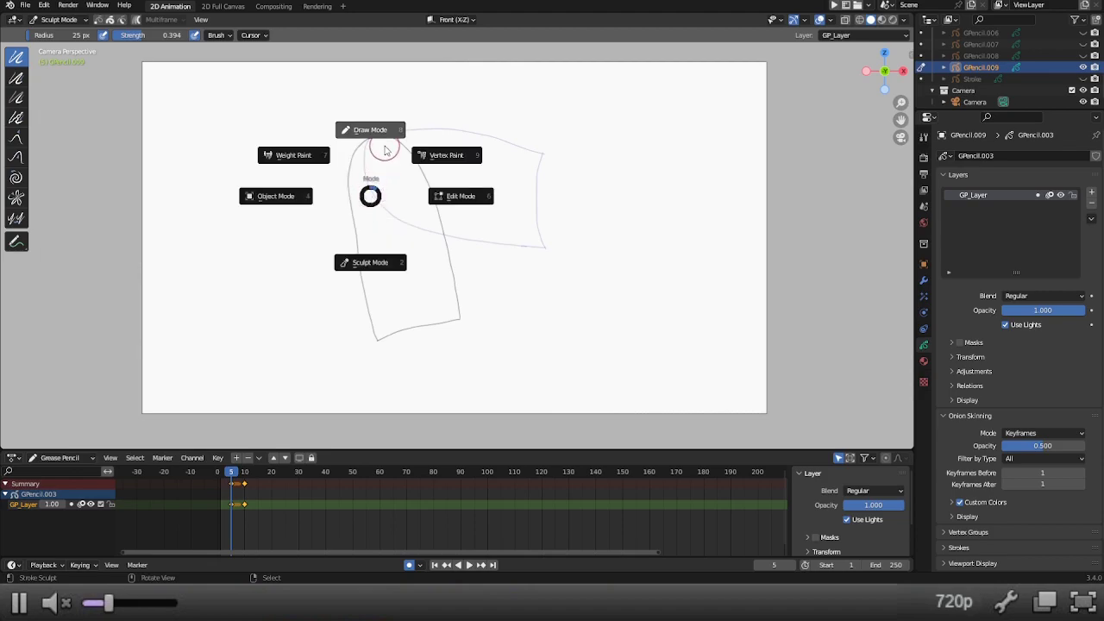
{"action": "left_click", "coordinate": [385, 162]}
{"action": "left_click_drag", "start_coordinate": [231, 475], "coordinate": [238, 475]}
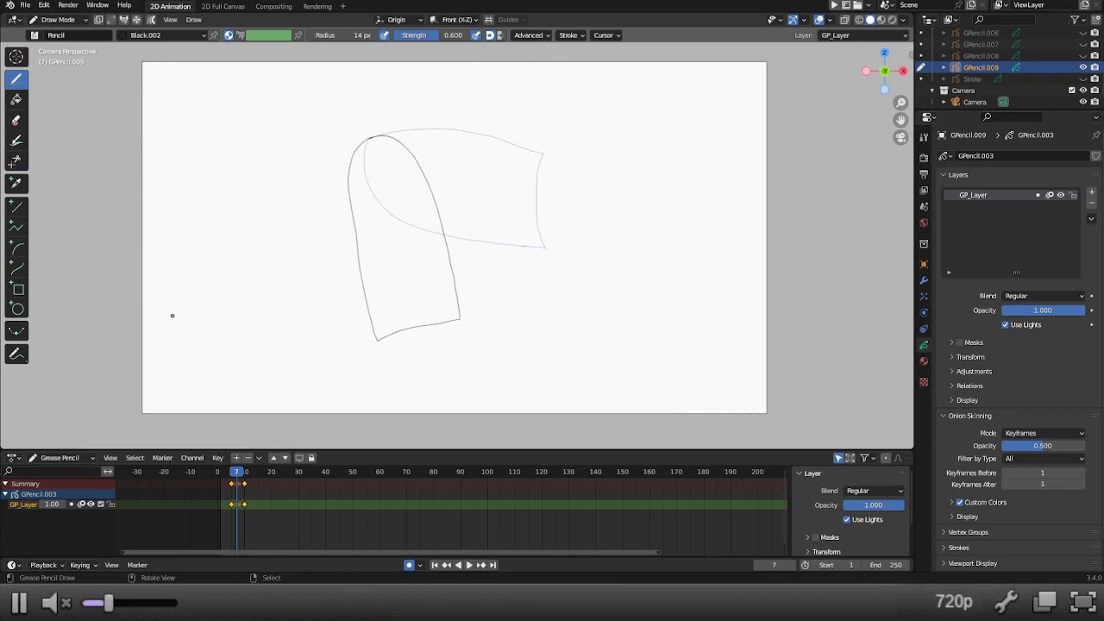
Step: Try to interpolate an in-between outline at frame 7 with the Interpolate tool, undo it and return to the Draw tool
{"action": "key", "text": "space"}
{"action": "key", "text": "ctrl+e"}
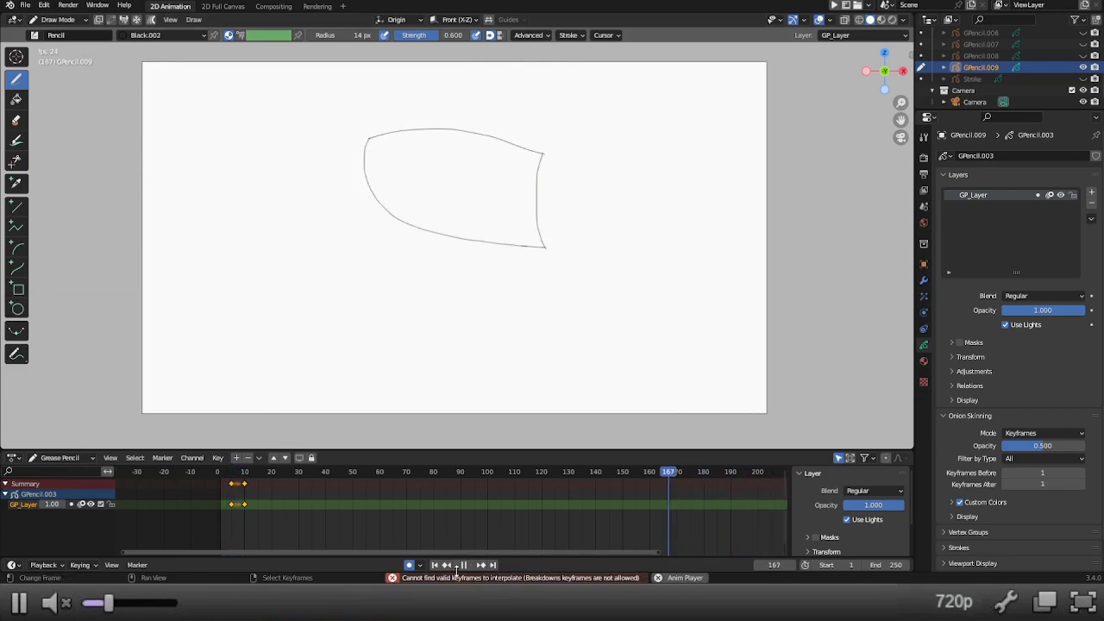
{"action": "key", "text": "space"}
{"action": "left_click_drag", "start_coordinate": [244, 476], "coordinate": [239, 481]}
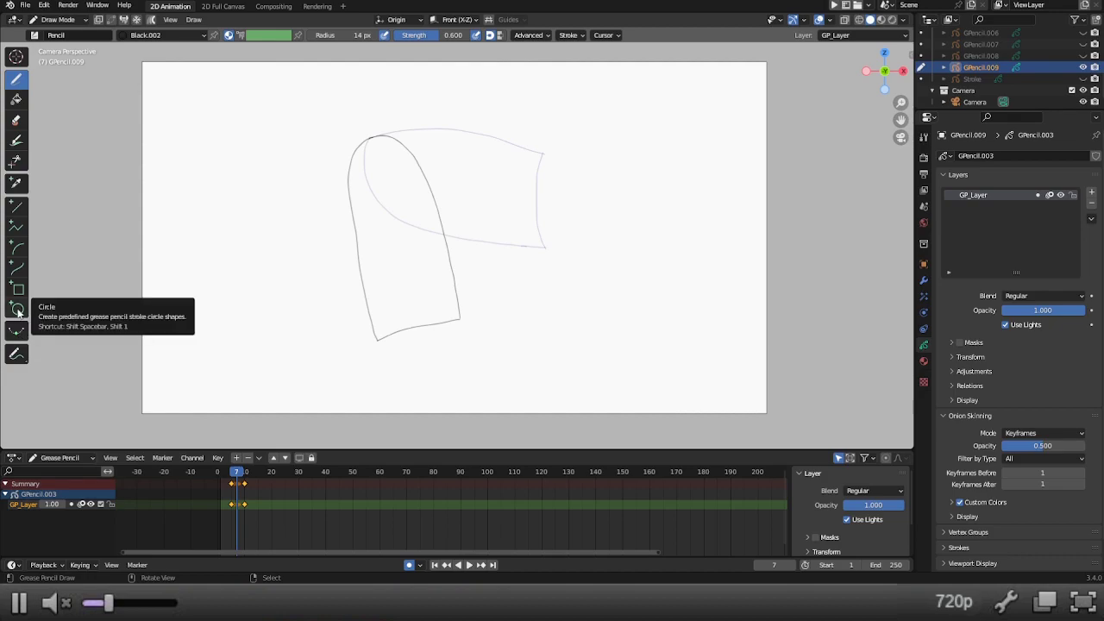
{"action": "key", "text": "shift+space"}
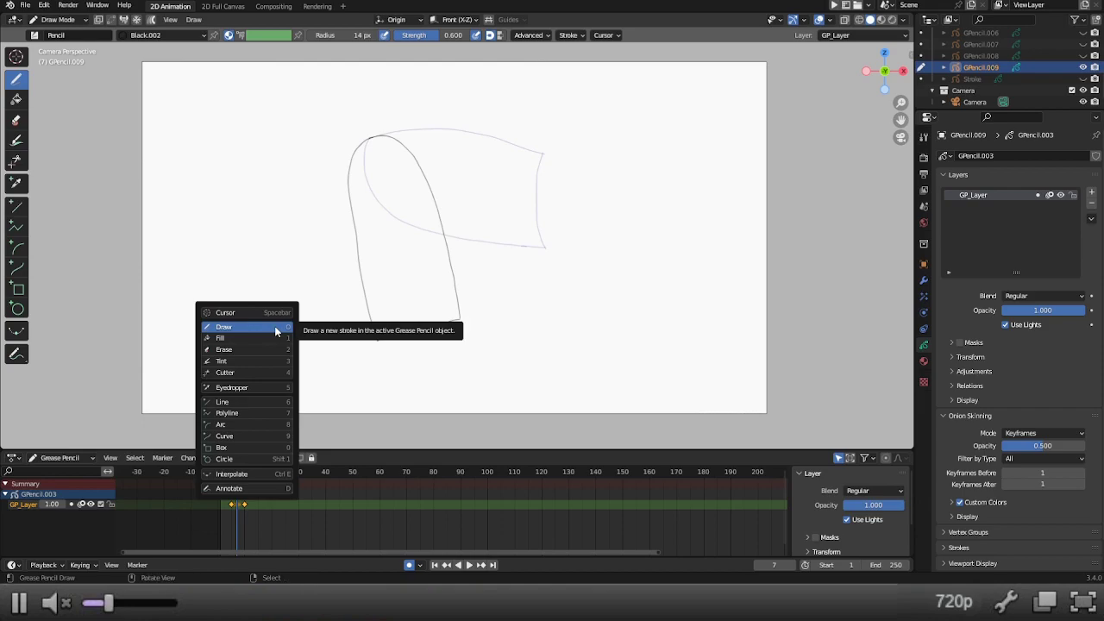
{"action": "left_click", "coordinate": [272, 474]}
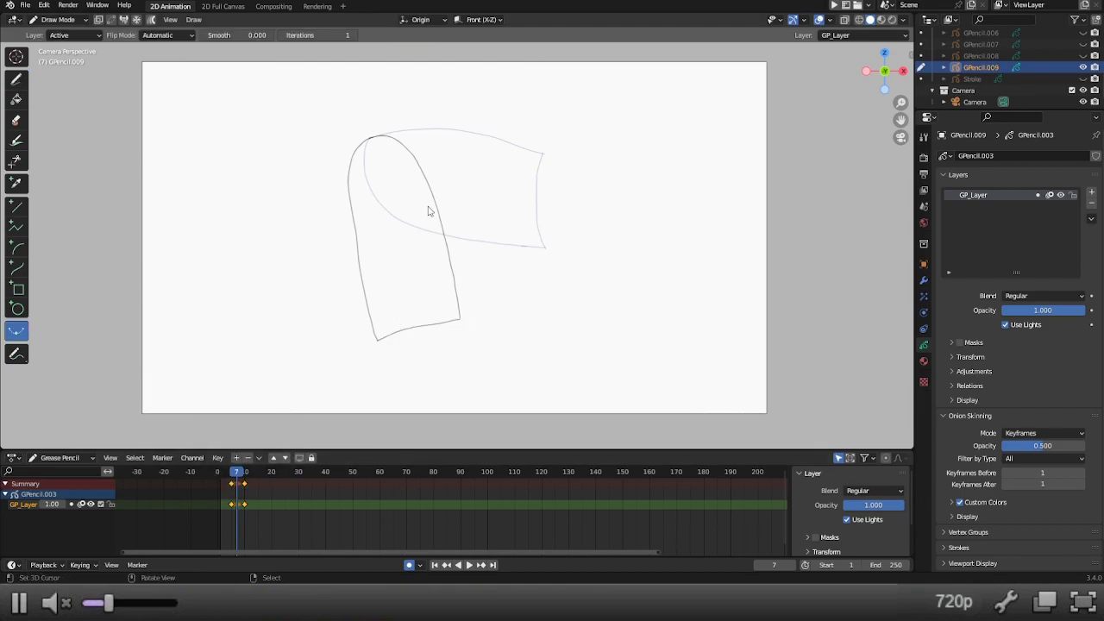
{"action": "mouse_move", "coordinate": [426, 180]}
{"action": "left_mouse_down"}
{"action": "mouse_move", "coordinate": [547, 311]}
{"action": "mouse_move", "coordinate": [665, 360]}
{"action": "mouse_move", "coordinate": [342, 108]}
{"action": "mouse_move", "coordinate": [463, 201]}
{"action": "mouse_move", "coordinate": [523, 232]}
{"action": "mouse_move", "coordinate": [444, 178]}
{"action": "mouse_move", "coordinate": [705, 321]}
{"action": "mouse_move", "coordinate": [439, 184]}
{"action": "mouse_move", "coordinate": [285, 175]}
{"action": "mouse_move", "coordinate": [492, 259]}
{"action": "mouse_move", "coordinate": [676, 389]}
{"action": "mouse_move", "coordinate": [477, 283]}
{"action": "mouse_move", "coordinate": [365, 259]}
{"action": "mouse_move", "coordinate": [535, 321]}
{"action": "left_mouse_up"}
{"action": "key", "text": "ctrl+z"}
{"action": "key", "text": "shift+space"}
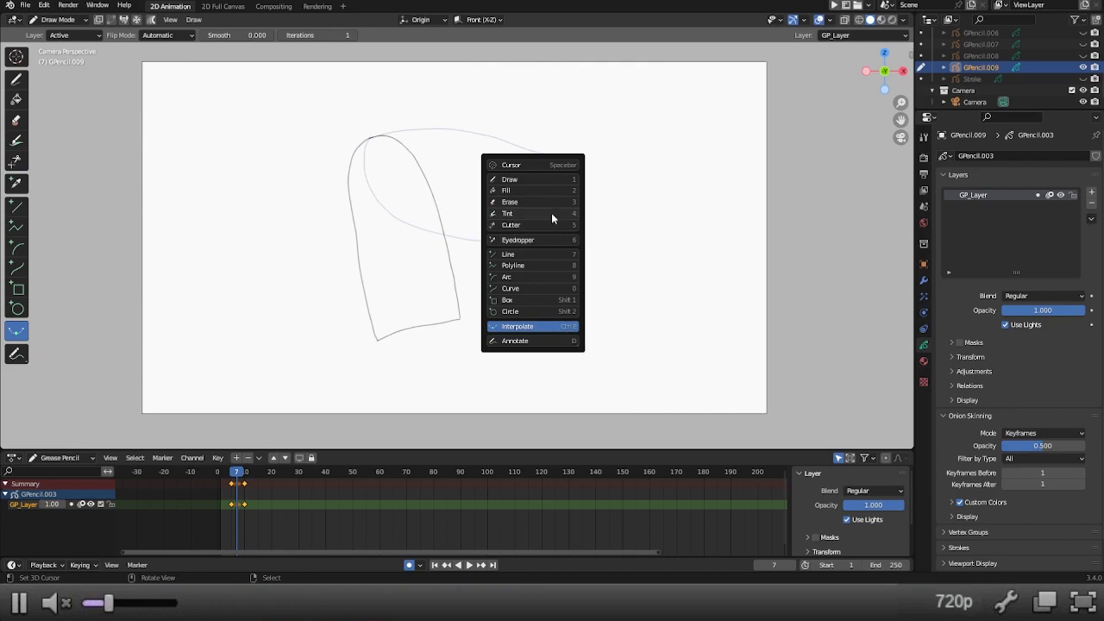
{"action": "left_click", "coordinate": [550, 179]}
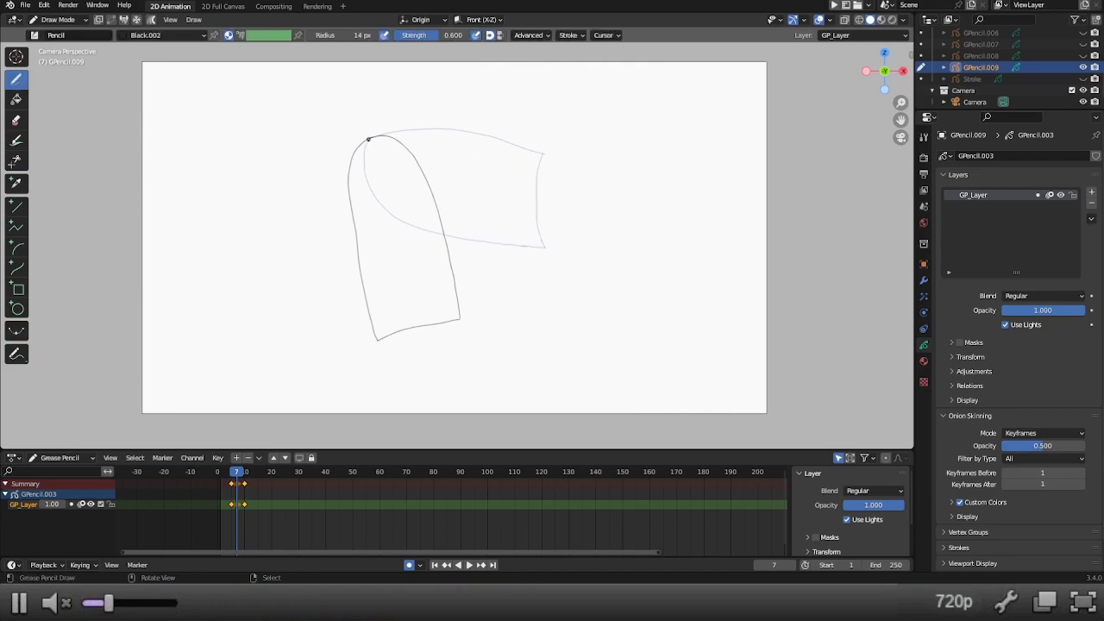
Step: Draw the curved upper and lower sides of the in-between outline on frame 7, undoing the unwanted strokes
{"action": "mouse_move", "coordinate": [371, 138]}
{"action": "left_mouse_down"}
{"action": "mouse_move", "coordinate": [403, 144]}
{"action": "mouse_move", "coordinate": [512, 226]}
{"action": "left_mouse_up"}
{"action": "key", "text": "ctrl+z"}
{"action": "left_click_drag", "start_coordinate": [373, 138], "coordinate": [455, 163]}
{"action": "key", "text": "ctrl+z"}
{"action": "mouse_move", "coordinate": [364, 142]}
{"action": "left_mouse_down"}
{"action": "mouse_move", "coordinate": [431, 144]}
{"action": "mouse_move", "coordinate": [490, 168]}
{"action": "mouse_move", "coordinate": [542, 237]}
{"action": "left_mouse_up"}
{"action": "mouse_move", "coordinate": [362, 144]}
{"action": "left_mouse_down"}
{"action": "mouse_move", "coordinate": [360, 197]}
{"action": "mouse_move", "coordinate": [414, 263]}
{"action": "mouse_move", "coordinate": [455, 285]}
{"action": "left_mouse_up"}
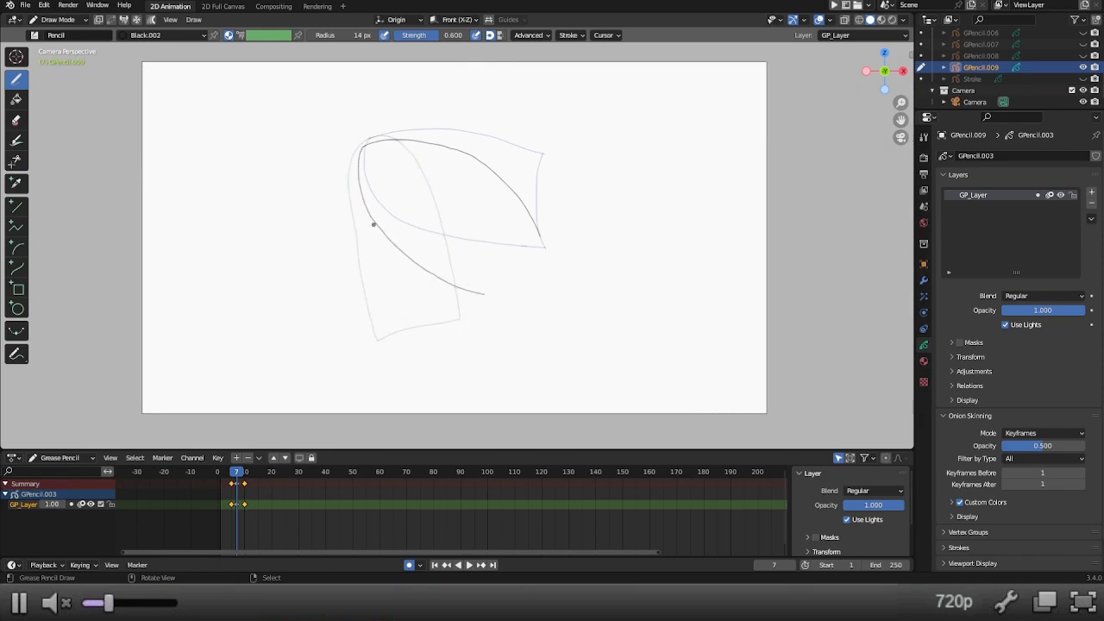
Step: Rework the frame 7 in-between with shorter sides and a slanted closing edge, erasing the longer original lines
{"action": "mouse_move", "coordinate": [364, 203]}
{"action": "left_mouse_down"}
{"action": "mouse_move", "coordinate": [388, 235]}
{"action": "mouse_move", "coordinate": [438, 264]}
{"action": "left_mouse_up"}
{"action": "left_click_drag", "start_coordinate": [466, 158], "coordinate": [509, 209]}
{"action": "left_click_drag", "start_coordinate": [457, 151], "coordinate": [518, 223]}
{"action": "left_click", "coordinate": [453, 151]}
{"action": "key", "text": "z"}
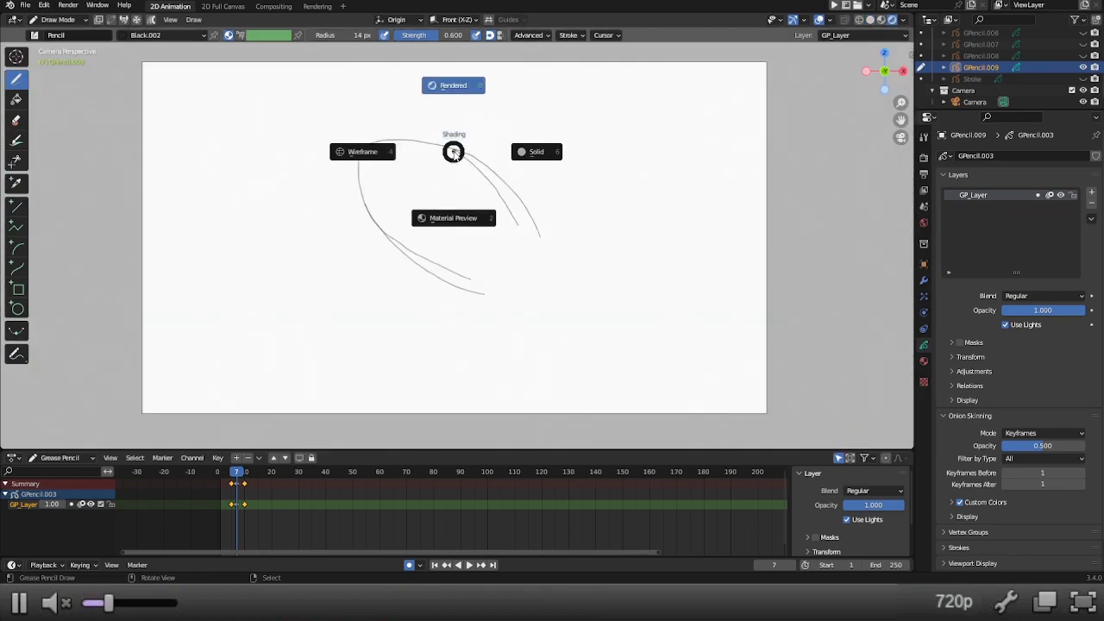
{"action": "left_click", "coordinate": [505, 161]}
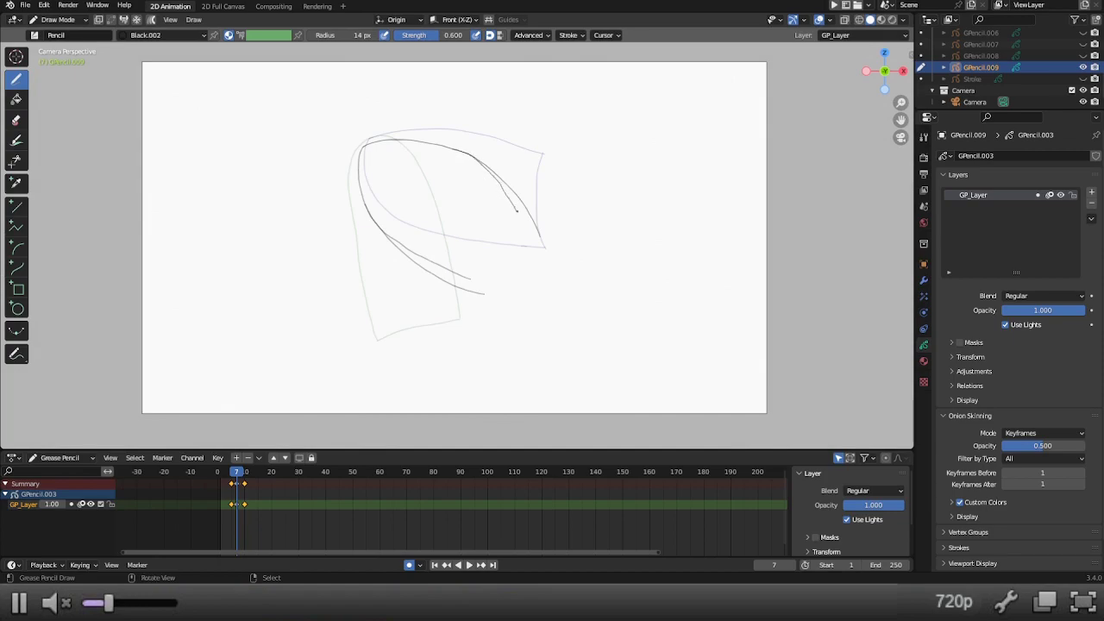
{"action": "key", "text": "ctrl+z"}
{"action": "left_click_drag", "start_coordinate": [417, 140], "coordinate": [490, 186]}
{"action": "left_click_drag", "start_coordinate": [509, 311], "coordinate": [385, 249], "text": "ctrl"}
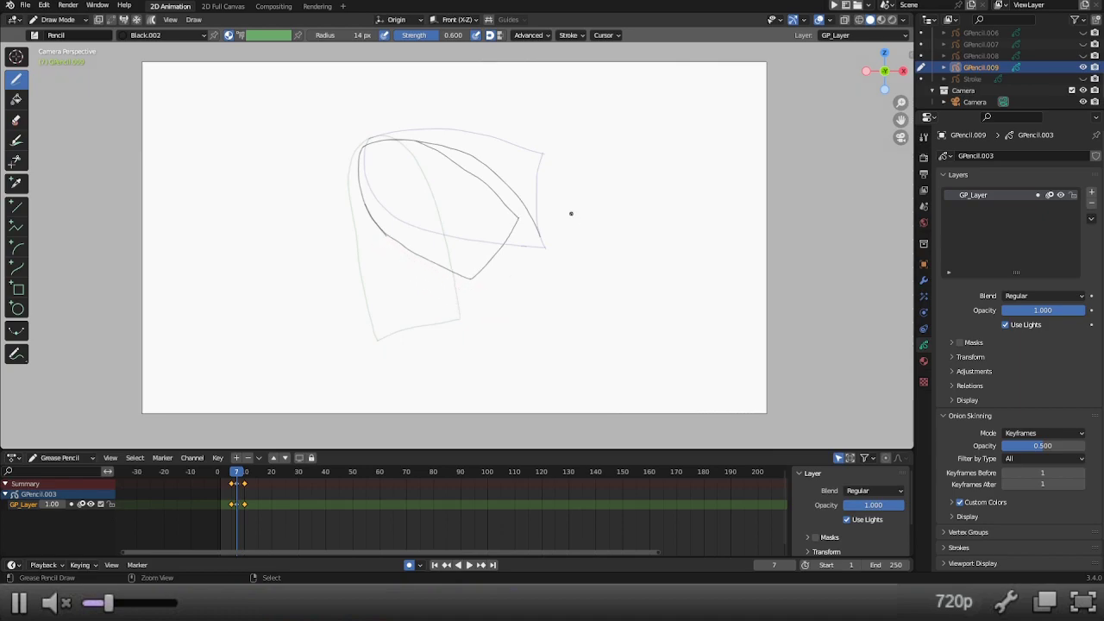
{"action": "mouse_move", "coordinate": [545, 242]}
{"action": "left_mouse_down", "text": "ctrl"}
{"action": "mouse_move", "coordinate": [524, 191]}
{"action": "mouse_move", "coordinate": [469, 143]}
{"action": "mouse_move", "coordinate": [431, 136]}
{"action": "left_mouse_up", "text": "ctrl"}
Step: Smooth the frame 7 in-between outline in Sculpt Mode and scrub back to frame 5
{"action": "key", "text": "ctrl+Tab"}
{"action": "left_click", "coordinate": [402, 271]}
{"action": "mouse_move", "coordinate": [446, 162]}
{"action": "left_mouse_down"}
{"action": "mouse_move", "coordinate": [503, 205]}
{"action": "mouse_move", "coordinate": [500, 270]}
{"action": "mouse_move", "coordinate": [445, 295]}
{"action": "mouse_move", "coordinate": [397, 239]}
{"action": "mouse_move", "coordinate": [356, 228]}
{"action": "mouse_move", "coordinate": [453, 274]}
{"action": "mouse_move", "coordinate": [332, 193]}
{"action": "mouse_move", "coordinate": [359, 180]}
{"action": "left_mouse_up"}
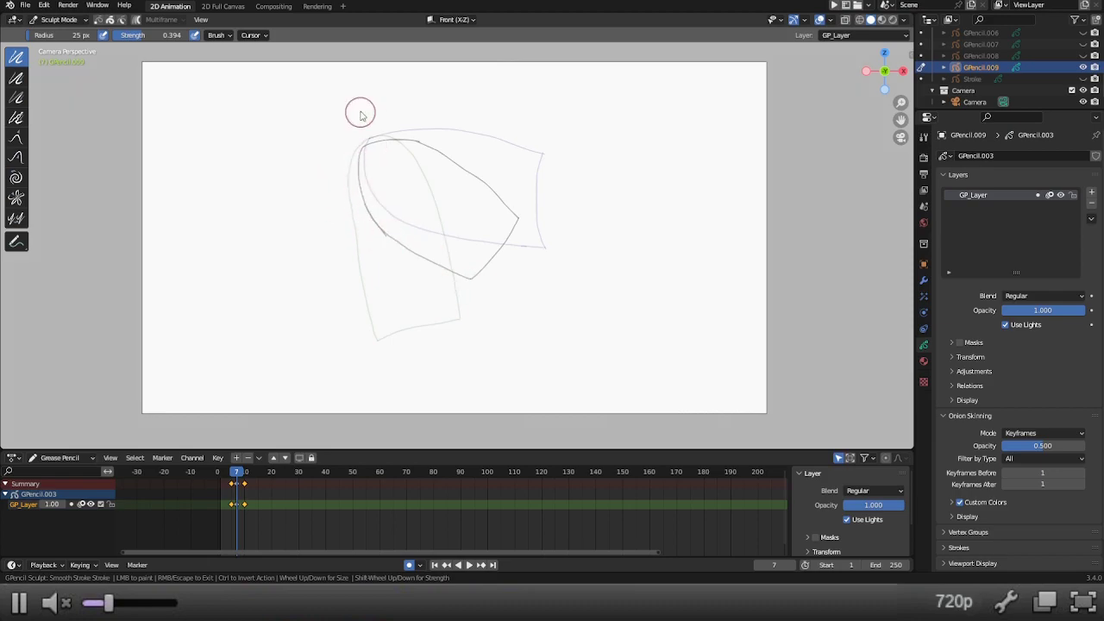
{"action": "left_click", "coordinate": [235, 473]}
{"action": "mouse_move", "coordinate": [235, 474]}
{"action": "left_mouse_down"}
{"action": "mouse_move", "coordinate": [248, 474]}
{"action": "mouse_move", "coordinate": [231, 475]}
{"action": "left_mouse_up"}
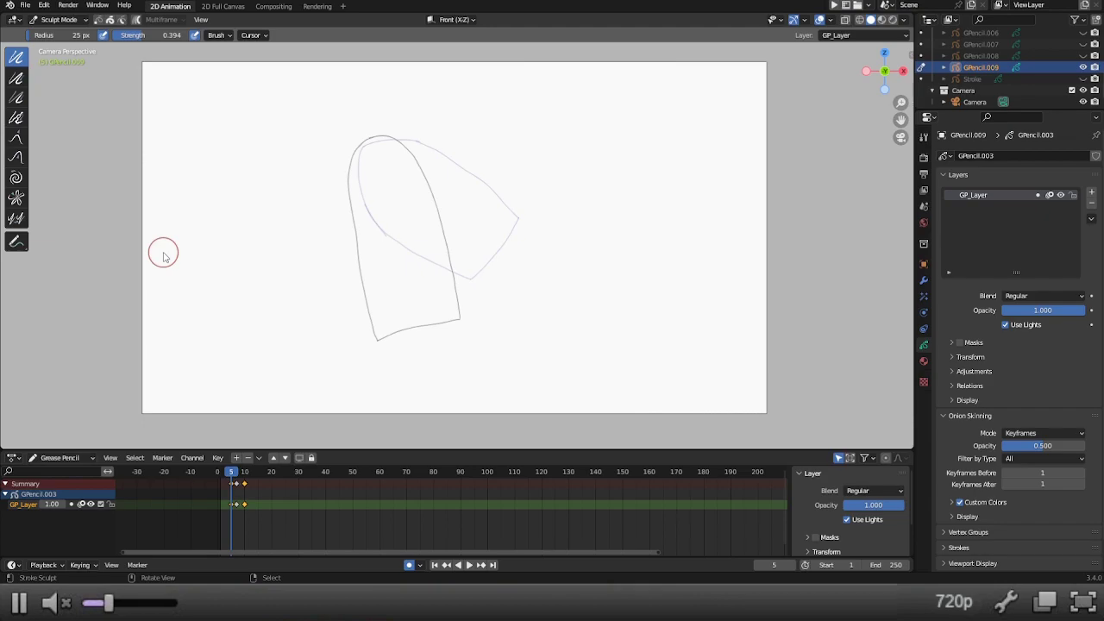
Step: Return to Object Mode and delete the Grease Pencil object with the swinging outline frames
{"action": "key", "text": "ctrl+Tab"}
{"action": "left_click", "coordinate": [87, 250]}
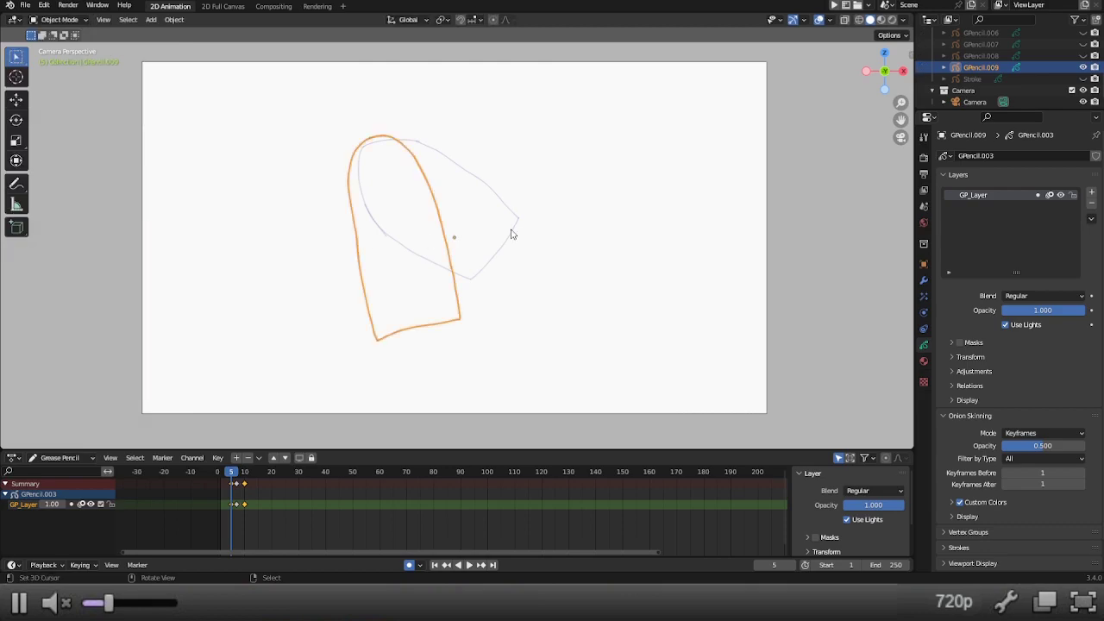
{"action": "key", "text": "x"}
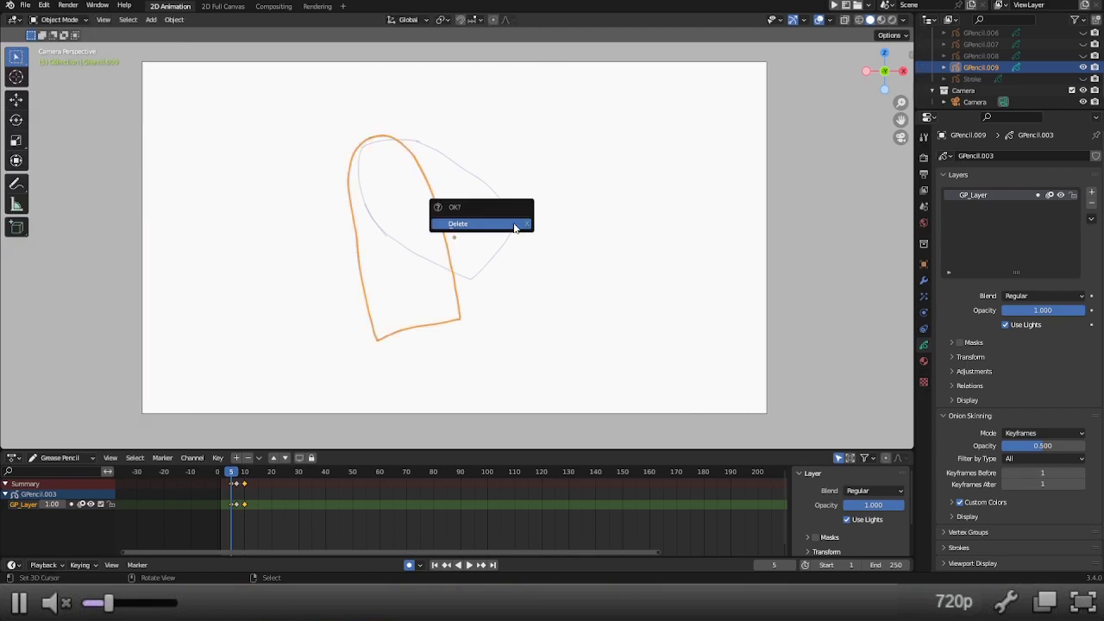
{"action": "left_click", "coordinate": [514, 226]}
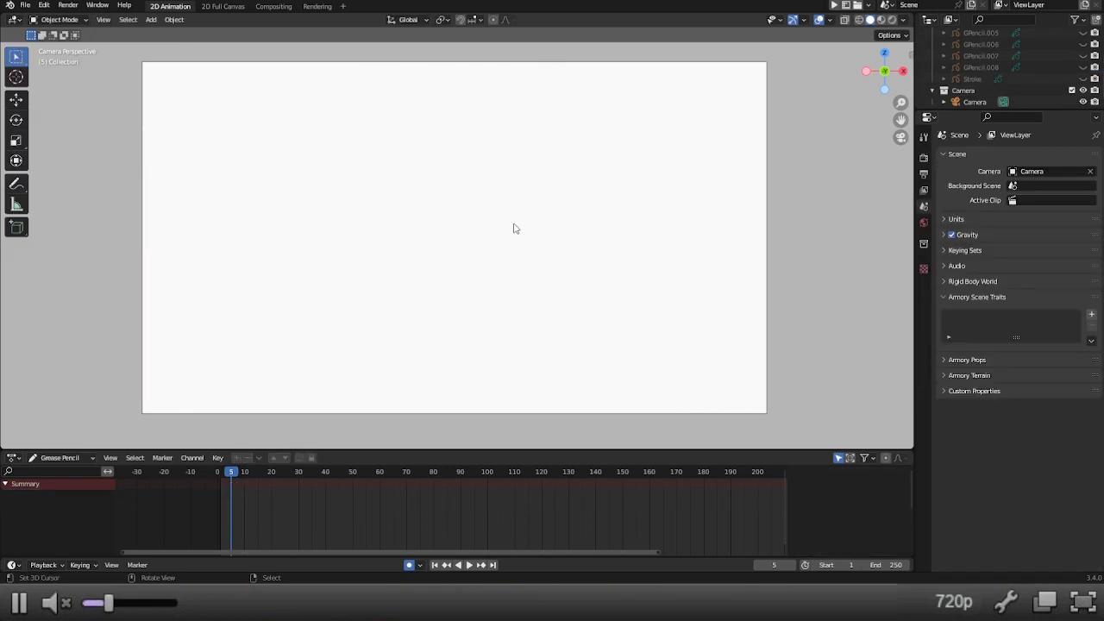
Step: Go to frame 1, add a new blank Grease Pencil object and switch it to Draw Mode
{"action": "key", "text": "space"}
{"action": "left_click", "coordinate": [220, 475]}
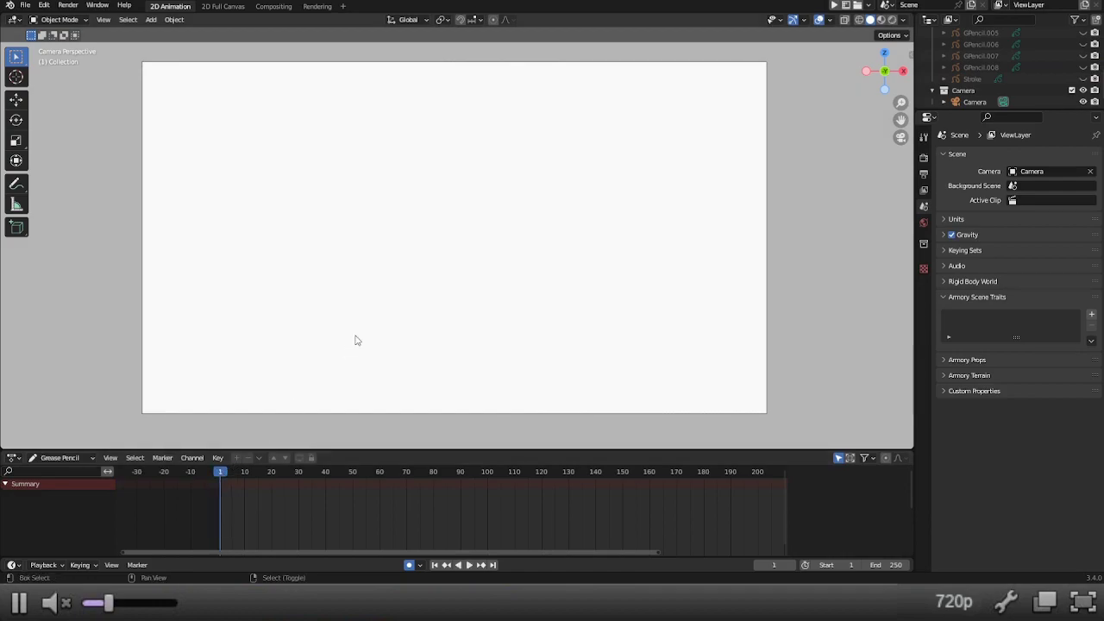
{"action": "key", "text": "shift+a"}
{"action": "left_click", "coordinate": [402, 338]}
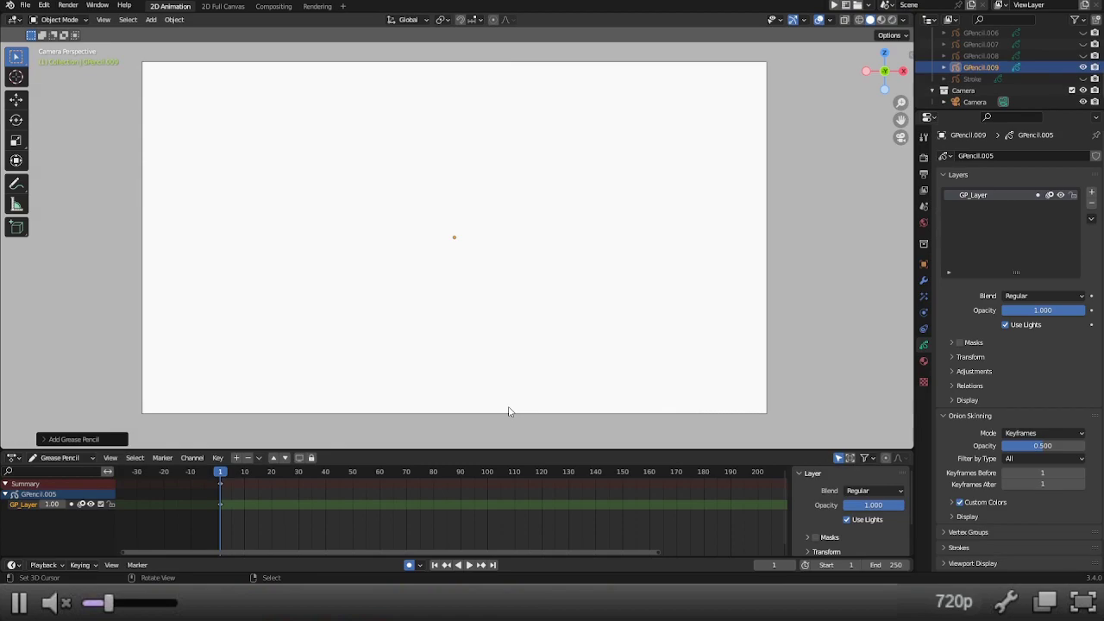
{"action": "key", "text": "shift+a"}
{"action": "mouse_move", "coordinate": [508, 406]}
{"action": "key", "text": "shift+a"}
{"action": "key", "text": "ctrl+Tab"}
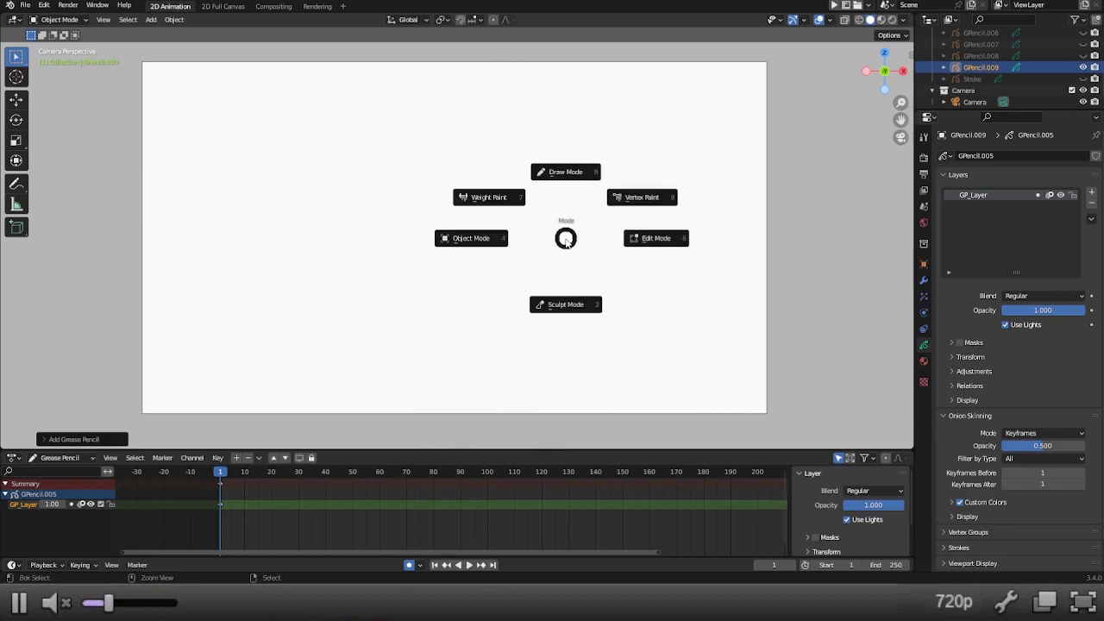
{"action": "left_click", "coordinate": [568, 189]}
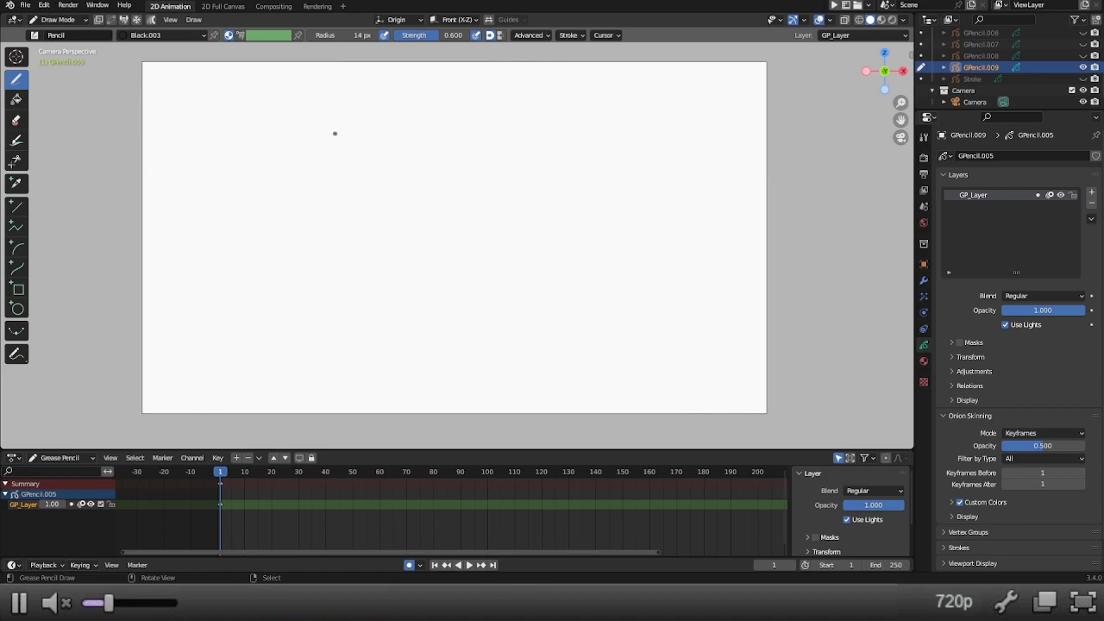
Step: Draw a closed four-sided rectangle outline in the upper half of the canvas on frame 1
{"action": "left_click_drag", "start_coordinate": [346, 132], "coordinate": [529, 133]}
{"action": "mouse_move", "coordinate": [333, 134]}
{"action": "left_mouse_down"}
{"action": "mouse_move", "coordinate": [325, 244]}
{"action": "mouse_move", "coordinate": [525, 246]}
{"action": "left_mouse_up"}
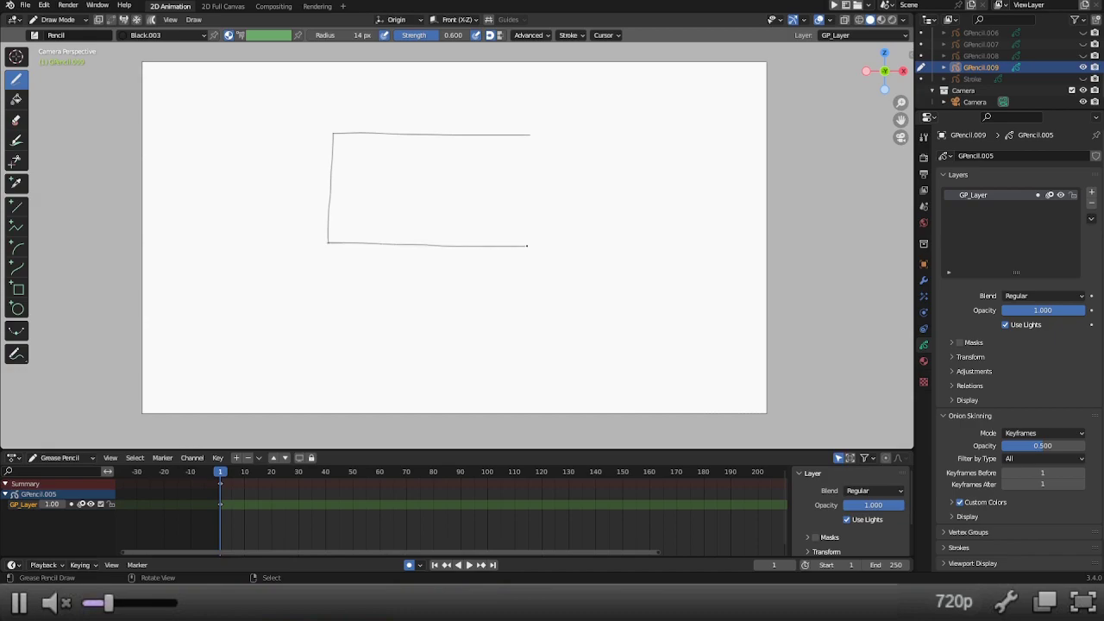
{"action": "mouse_move", "coordinate": [528, 133]}
{"action": "left_mouse_down"}
{"action": "mouse_move", "coordinate": [527, 242]}
{"action": "mouse_move", "coordinate": [540, 246]}
{"action": "left_mouse_up"}
{"action": "mouse_move", "coordinate": [445, 246]}
{"action": "left_mouse_down"}
{"action": "mouse_move", "coordinate": [522, 243]}
{"action": "mouse_move", "coordinate": [528, 253]}
{"action": "left_mouse_up"}
{"action": "left_click_drag", "start_coordinate": [527, 212], "coordinate": [522, 244]}
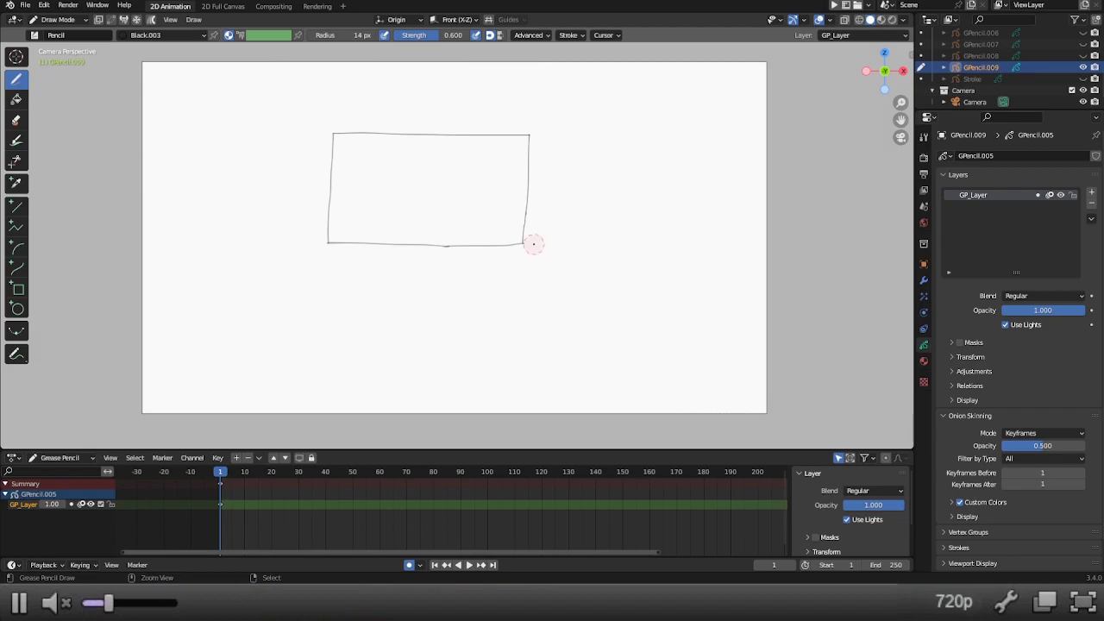
Step: Draw a wedge below the rectangle, tapering to a point on the right and closed by a straight left edge
{"action": "left_click_drag", "start_coordinate": [328, 285], "coordinate": [524, 326]}
{"action": "mouse_move", "coordinate": [313, 370]}
{"action": "left_mouse_down"}
{"action": "mouse_move", "coordinate": [436, 363]}
{"action": "mouse_move", "coordinate": [557, 342]}
{"action": "mouse_move", "coordinate": [549, 335]}
{"action": "left_mouse_up"}
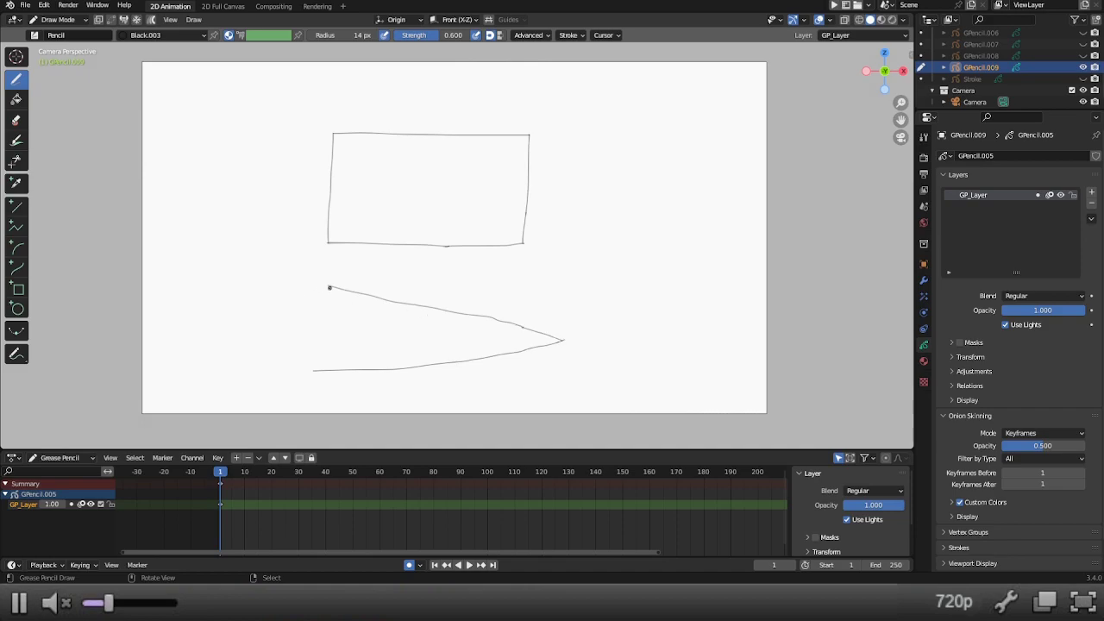
{"action": "left_click_drag", "start_coordinate": [330, 288], "coordinate": [340, 373]}
{"action": "key", "text": "ctrl+z"}
{"action": "left_click_drag", "start_coordinate": [328, 286], "coordinate": [324, 369]}
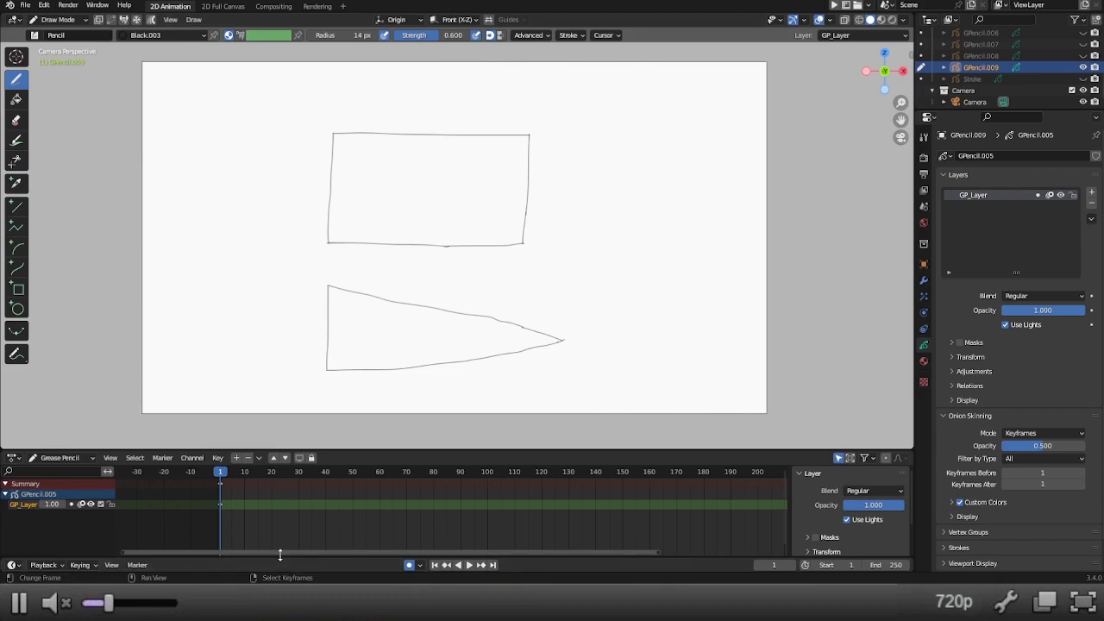
Step: On frame 5, redraw the rectangle with wavy upper and lower edges and nearly straight sides
{"action": "key", "text": "space"}
{"action": "key", "text": "space"}
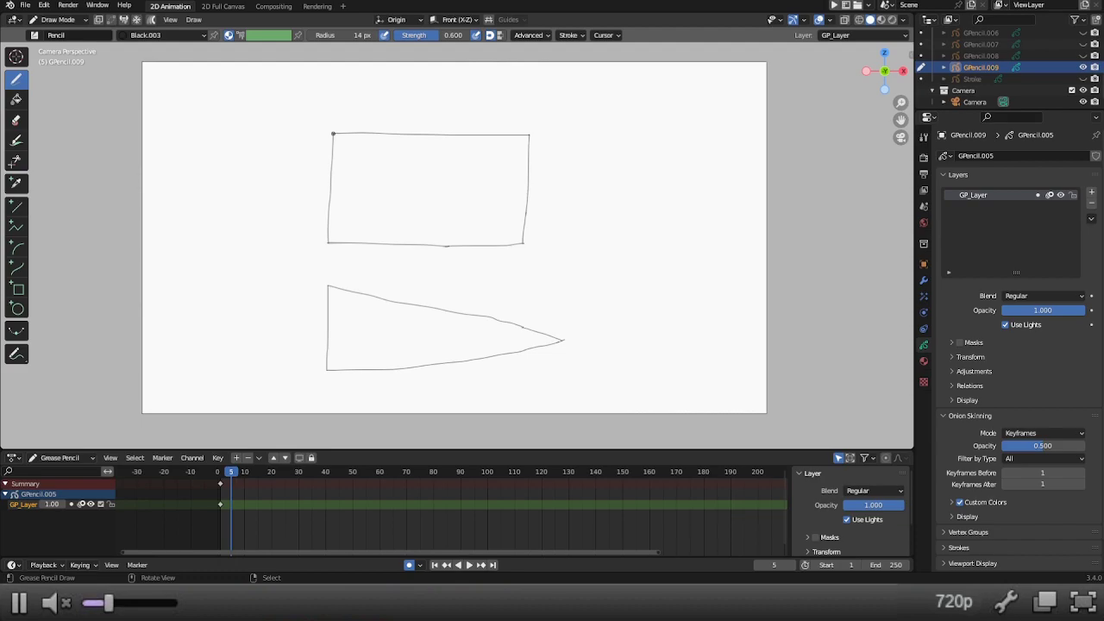
{"action": "left_click", "coordinate": [333, 133]}
{"action": "left_click_drag", "start_coordinate": [343, 134], "coordinate": [533, 134]}
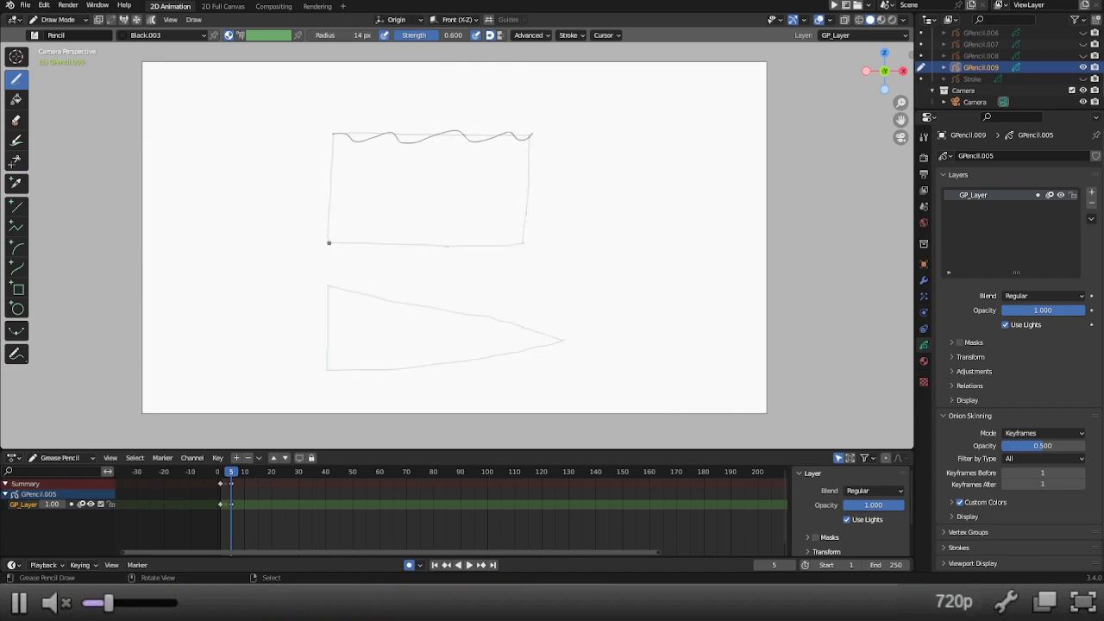
{"action": "mouse_move", "coordinate": [352, 242]}
{"action": "left_mouse_down"}
{"action": "mouse_move", "coordinate": [405, 230]}
{"action": "mouse_move", "coordinate": [411, 244]}
{"action": "mouse_move", "coordinate": [451, 232]}
{"action": "mouse_move", "coordinate": [471, 246]}
{"action": "mouse_move", "coordinate": [521, 248]}
{"action": "left_mouse_up"}
{"action": "left_click_drag", "start_coordinate": [531, 137], "coordinate": [531, 239]}
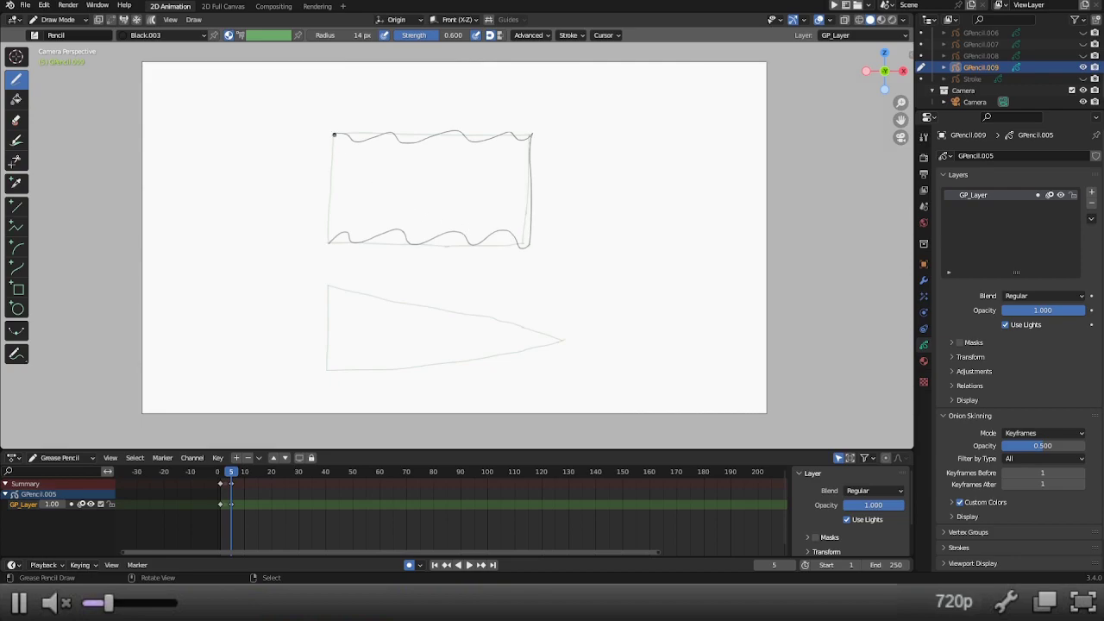
{"action": "left_click_drag", "start_coordinate": [333, 134], "coordinate": [330, 242]}
Step: Redraw the wedge on frame 5 with wavy long edges meeting at the tip and a straight left edge
{"action": "left_click_drag", "start_coordinate": [347, 296], "coordinate": [554, 333]}
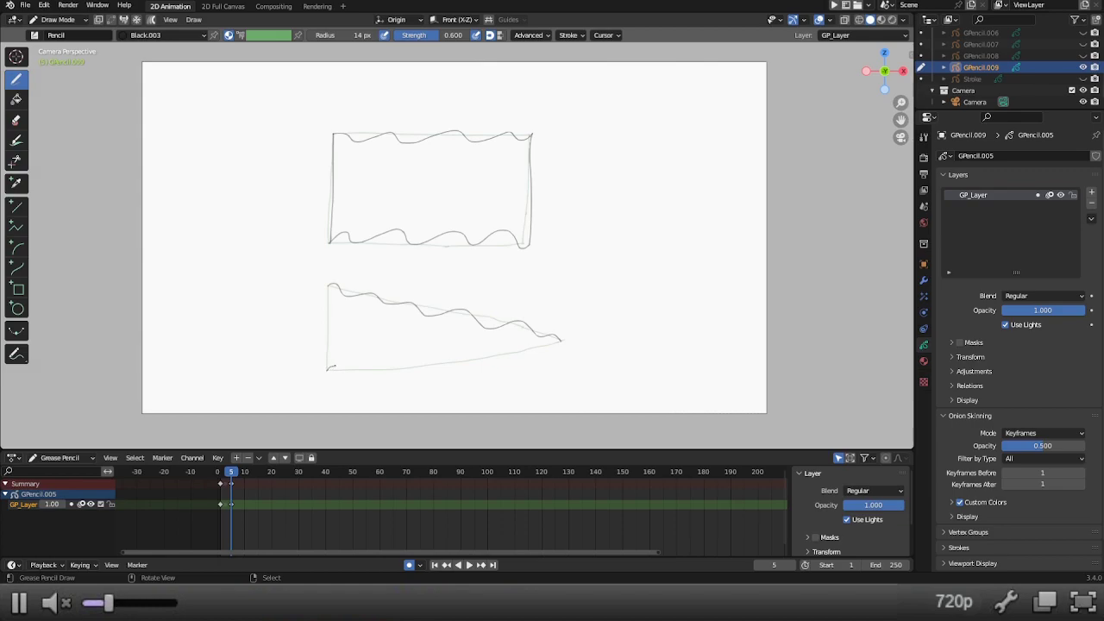
{"action": "mouse_move", "coordinate": [373, 372]}
{"action": "left_mouse_down"}
{"action": "mouse_move", "coordinate": [396, 361]}
{"action": "mouse_move", "coordinate": [410, 370]}
{"action": "mouse_move", "coordinate": [521, 347]}
{"action": "left_mouse_up"}
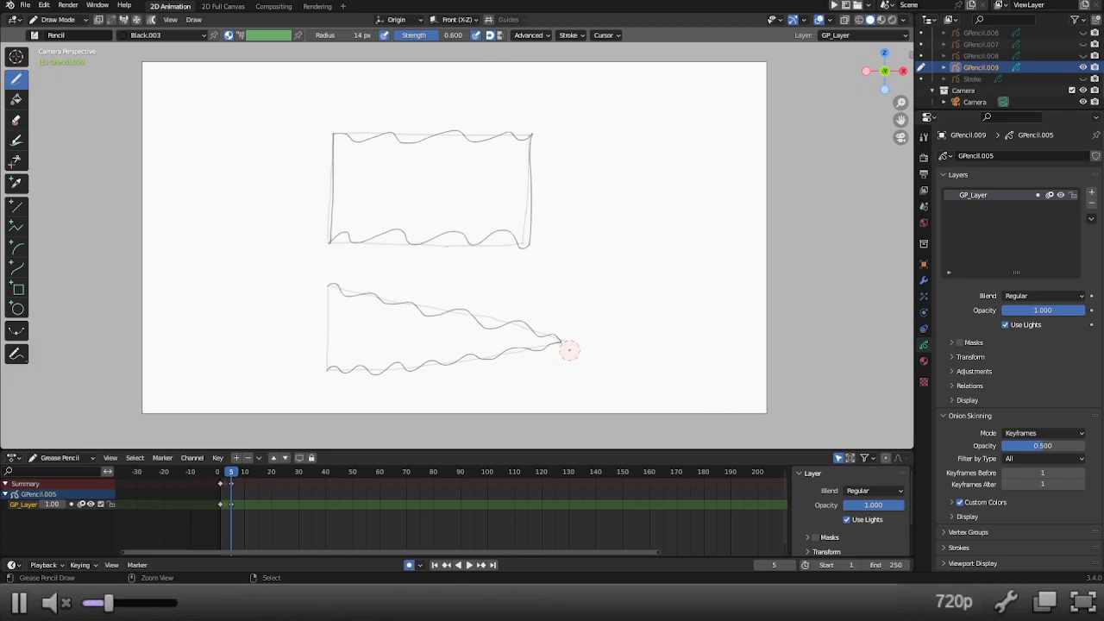
{"action": "left_click_drag", "start_coordinate": [328, 284], "coordinate": [329, 366]}
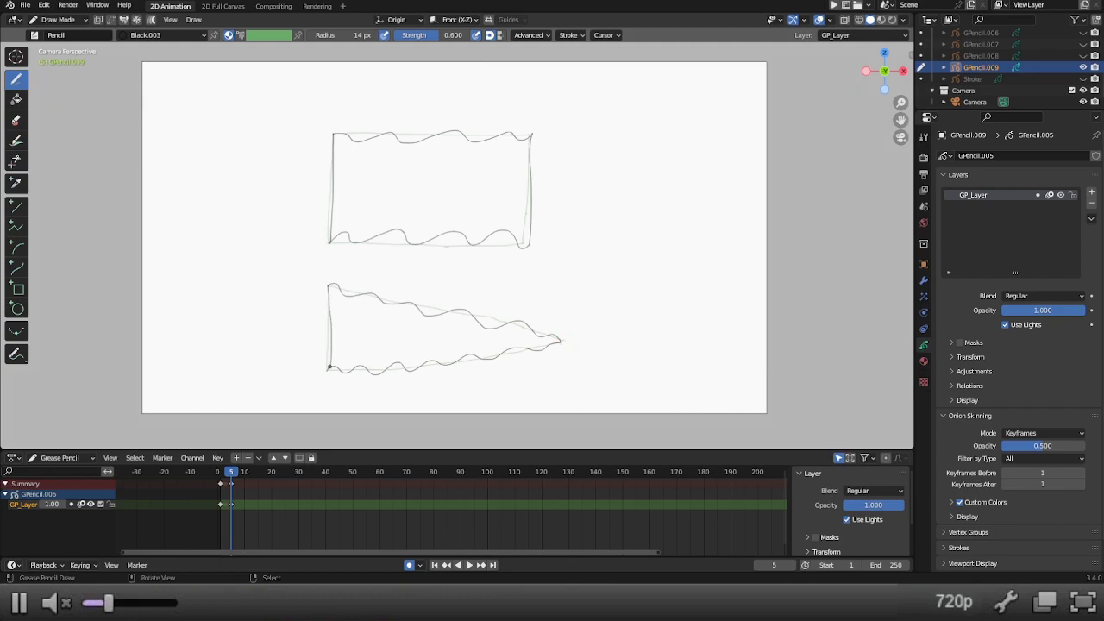
{"action": "key", "text": "ctrl+z"}
{"action": "left_click_drag", "start_coordinate": [329, 314], "coordinate": [329, 341]}
{"action": "left_click", "coordinate": [319, 371]}
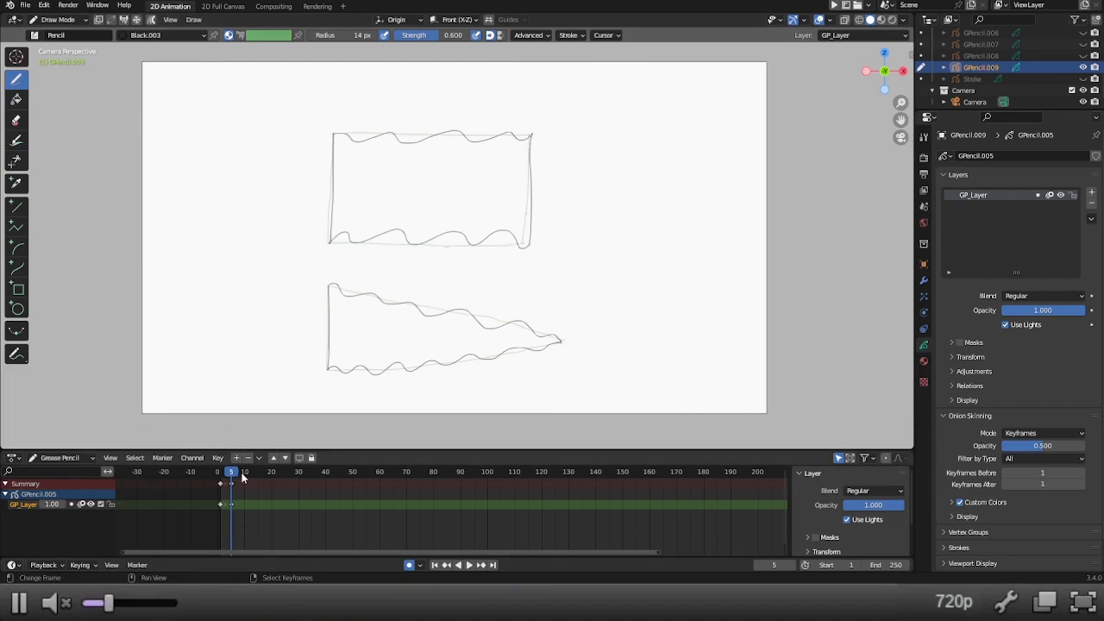
Step: On frame 10, redraw the rectangle with its upper and lower waves shifted from the frame 5 drawing
{"action": "left_click_drag", "start_coordinate": [244, 479], "coordinate": [245, 479]}
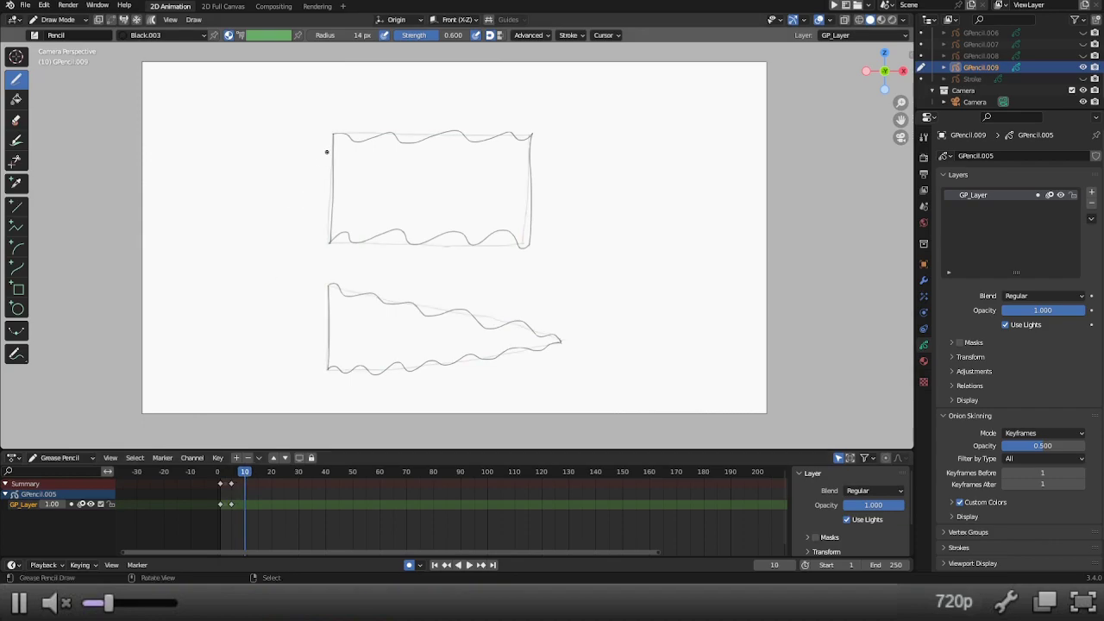
{"action": "mouse_move", "coordinate": [334, 134]}
{"action": "left_mouse_down"}
{"action": "mouse_move", "coordinate": [377, 148]}
{"action": "mouse_move", "coordinate": [398, 135]}
{"action": "mouse_move", "coordinate": [417, 146]}
{"action": "mouse_move", "coordinate": [457, 130]}
{"action": "mouse_move", "coordinate": [487, 145]}
{"action": "mouse_move", "coordinate": [532, 136]}
{"action": "left_mouse_up"}
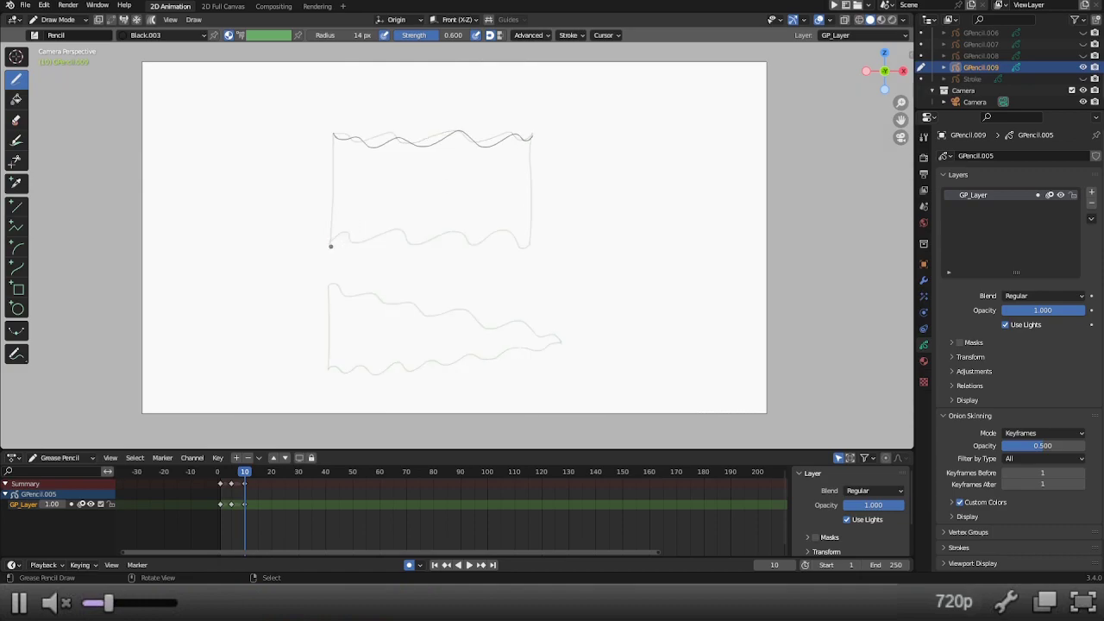
{"action": "mouse_move", "coordinate": [331, 242]}
{"action": "left_mouse_down"}
{"action": "mouse_move", "coordinate": [374, 243]}
{"action": "mouse_move", "coordinate": [406, 231]}
{"action": "mouse_move", "coordinate": [417, 245]}
{"action": "mouse_move", "coordinate": [444, 230]}
{"action": "mouse_move", "coordinate": [462, 244]}
{"action": "mouse_move", "coordinate": [487, 232]}
{"action": "mouse_move", "coordinate": [516, 245]}
{"action": "left_mouse_up"}
{"action": "left_click_drag", "start_coordinate": [333, 145], "coordinate": [333, 193]}
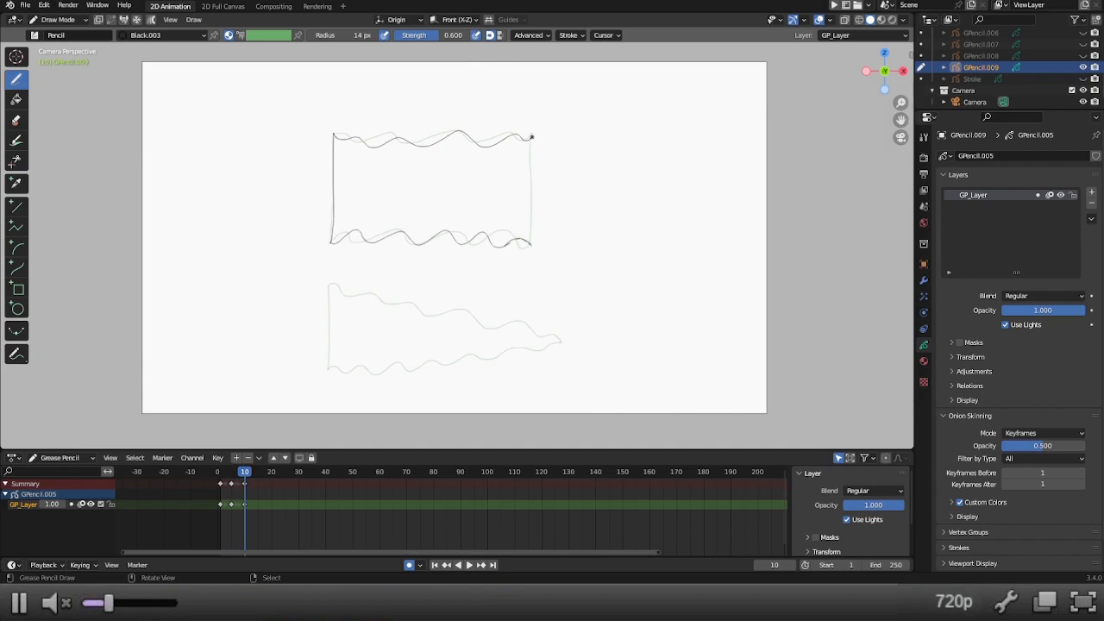
{"action": "left_click_drag", "start_coordinate": [531, 141], "coordinate": [531, 167]}
Step: Redraw the wedge on frame 10 with shifted waves along both long edges and close its left side
{"action": "mouse_move", "coordinate": [352, 289]}
{"action": "left_mouse_down"}
{"action": "mouse_move", "coordinate": [437, 302]}
{"action": "mouse_move", "coordinate": [461, 320]}
{"action": "mouse_move", "coordinate": [491, 314]}
{"action": "mouse_move", "coordinate": [538, 325]}
{"action": "left_mouse_up"}
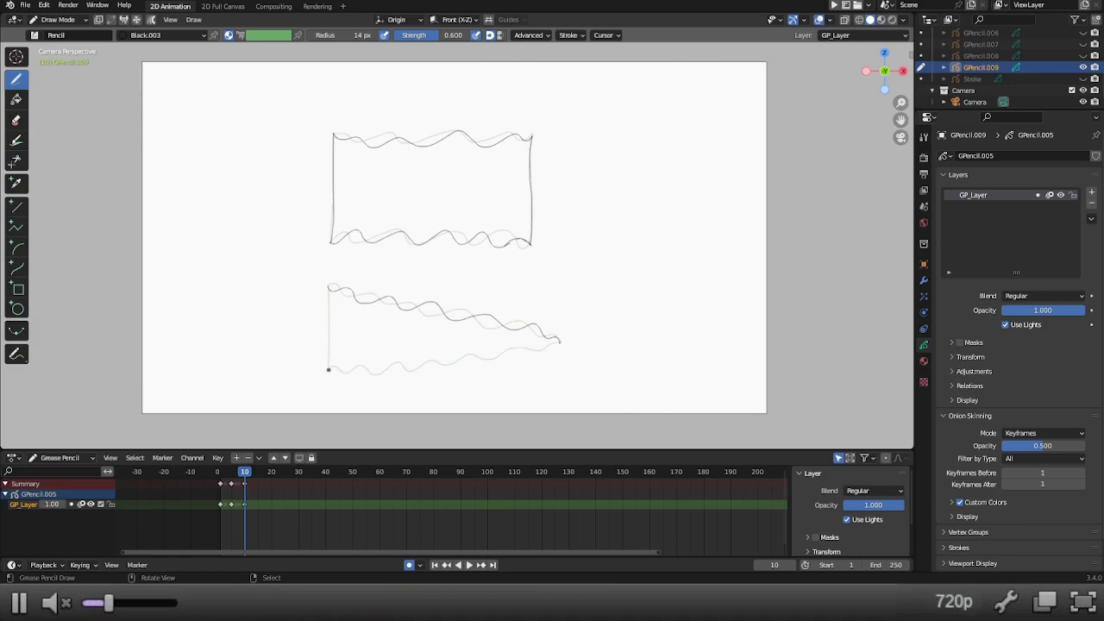
{"action": "mouse_move", "coordinate": [340, 369]}
{"action": "left_mouse_down"}
{"action": "mouse_move", "coordinate": [409, 363]}
{"action": "mouse_move", "coordinate": [430, 373]}
{"action": "mouse_move", "coordinate": [549, 346]}
{"action": "left_mouse_up"}
{"action": "left_click_drag", "start_coordinate": [328, 288], "coordinate": [330, 345]}
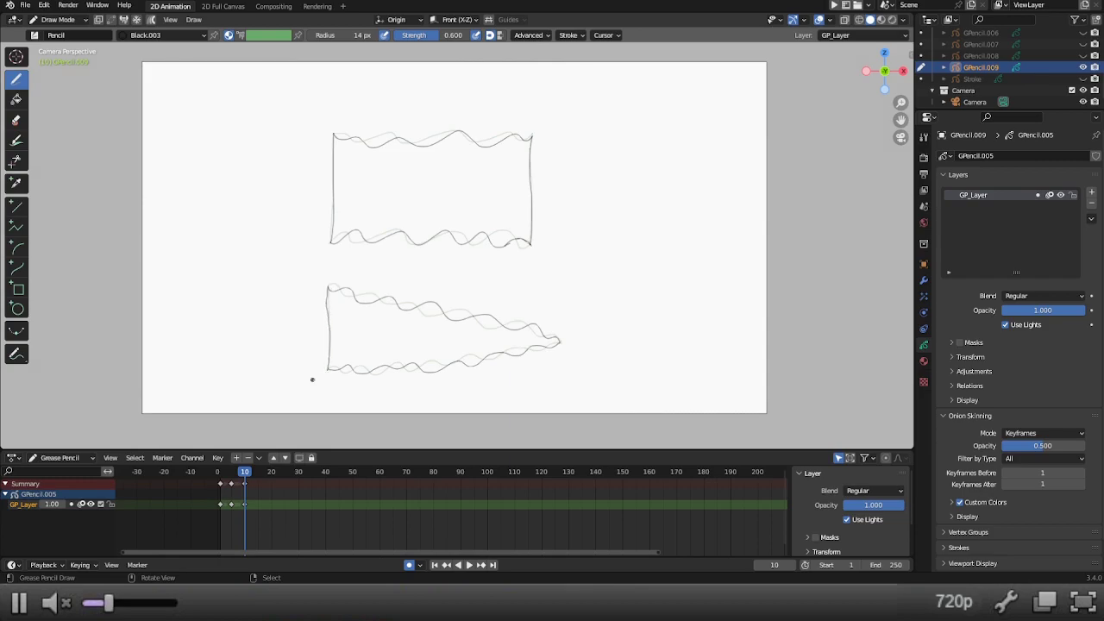
Step: On frame 15, redraw the rectangle with its waves shifted again and both sides closed
{"action": "key", "text": "space"}
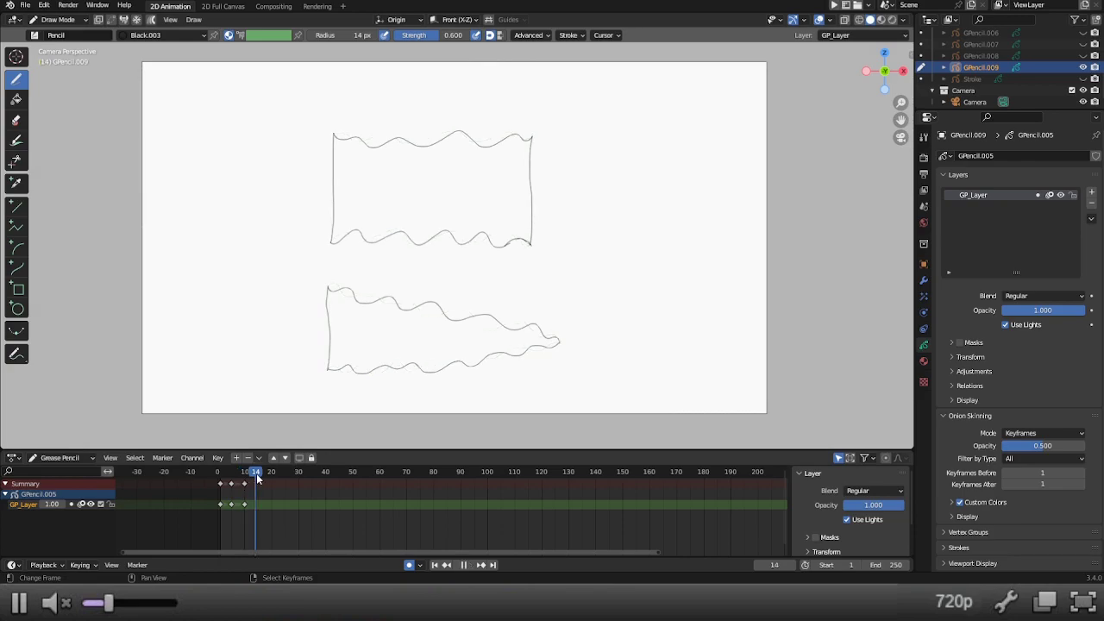
{"action": "key", "text": "space"}
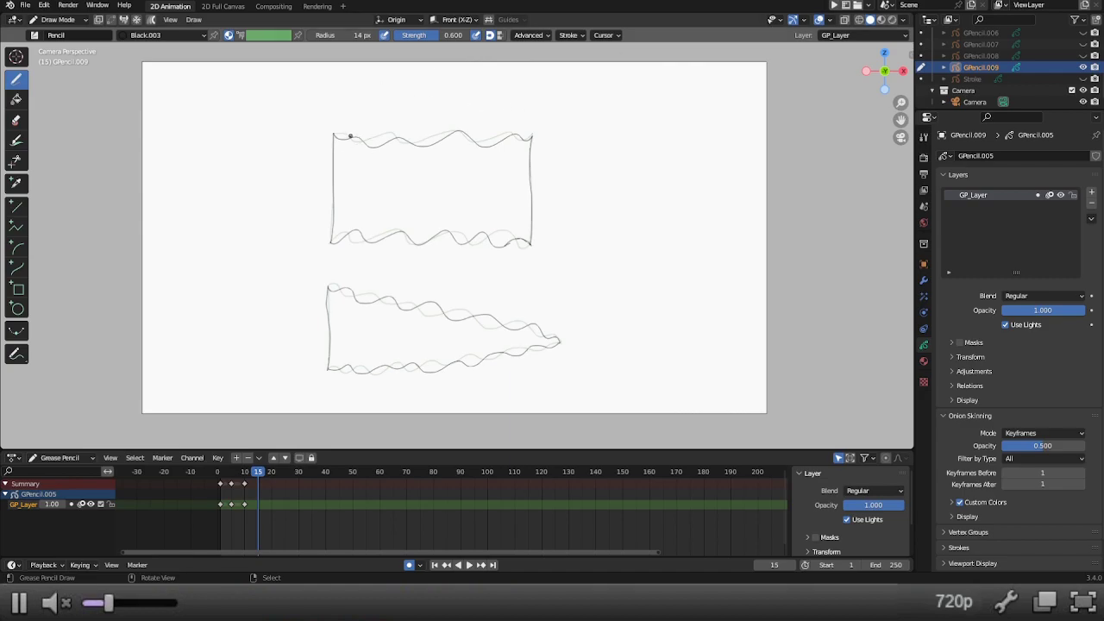
{"action": "mouse_move", "coordinate": [335, 134]}
{"action": "left_mouse_down"}
{"action": "mouse_move", "coordinate": [373, 137]}
{"action": "mouse_move", "coordinate": [385, 153]}
{"action": "mouse_move", "coordinate": [412, 142]}
{"action": "mouse_move", "coordinate": [440, 152]}
{"action": "mouse_move", "coordinate": [481, 135]}
{"action": "mouse_move", "coordinate": [505, 153]}
{"action": "mouse_move", "coordinate": [531, 136]}
{"action": "left_mouse_up"}
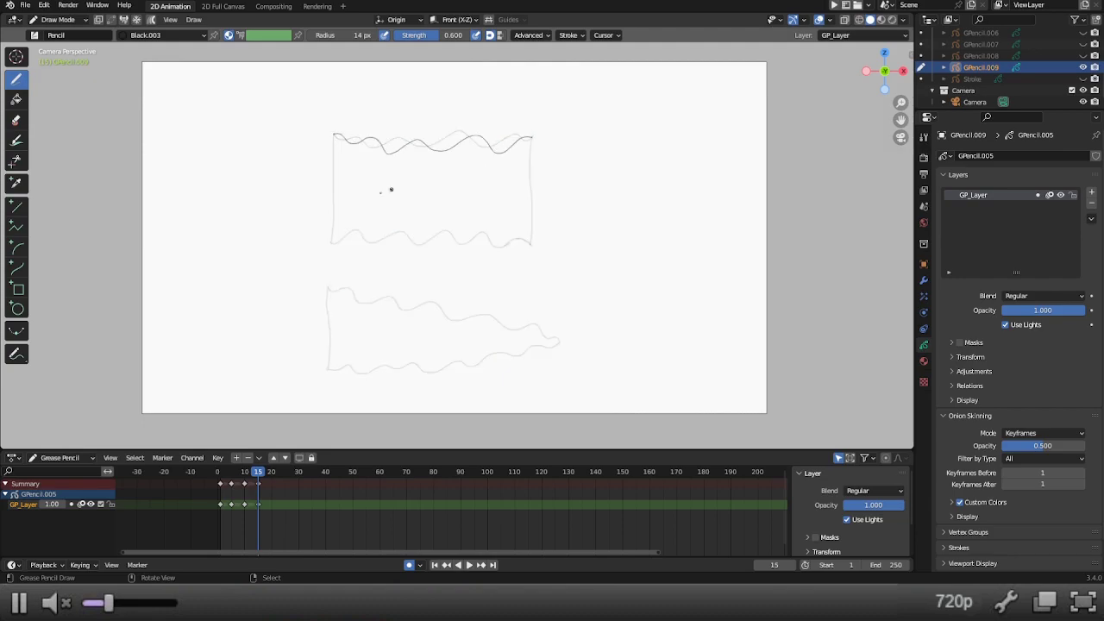
{"action": "left_click_drag", "start_coordinate": [331, 241], "coordinate": [520, 246]}
{"action": "left_click_drag", "start_coordinate": [332, 135], "coordinate": [332, 233]}
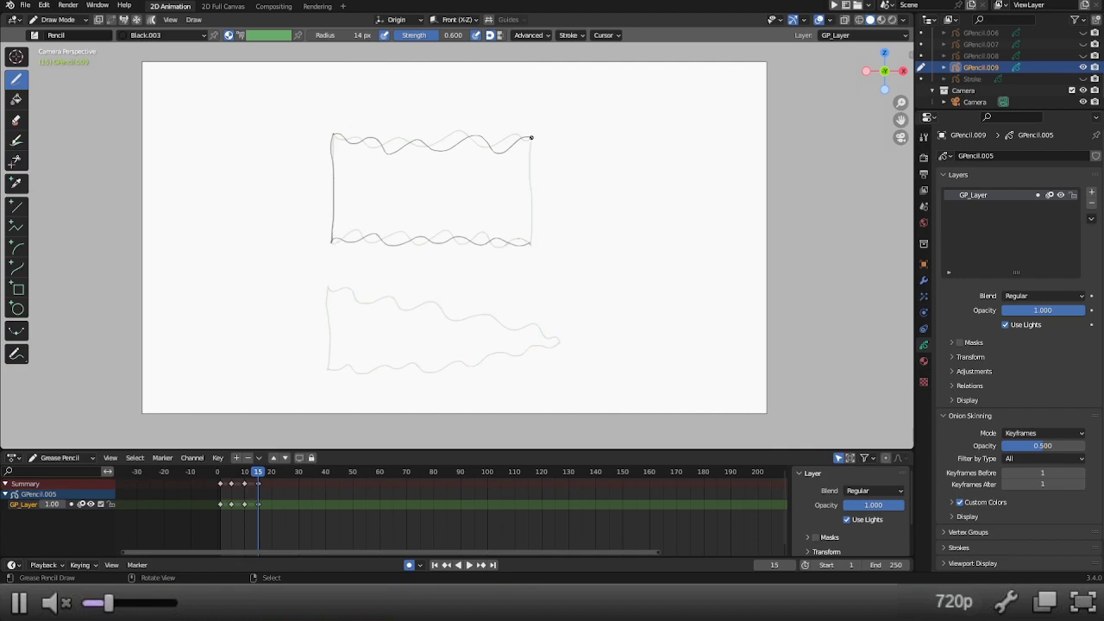
{"action": "left_click_drag", "start_coordinate": [531, 137], "coordinate": [530, 228]}
Step: Redraw the wedge on frame 15 with newly shifted waves along both long edges and a closed left side
{"action": "mouse_move", "coordinate": [329, 286]}
{"action": "left_mouse_down"}
{"action": "mouse_move", "coordinate": [380, 307]}
{"action": "mouse_move", "coordinate": [498, 318]}
{"action": "left_mouse_up"}
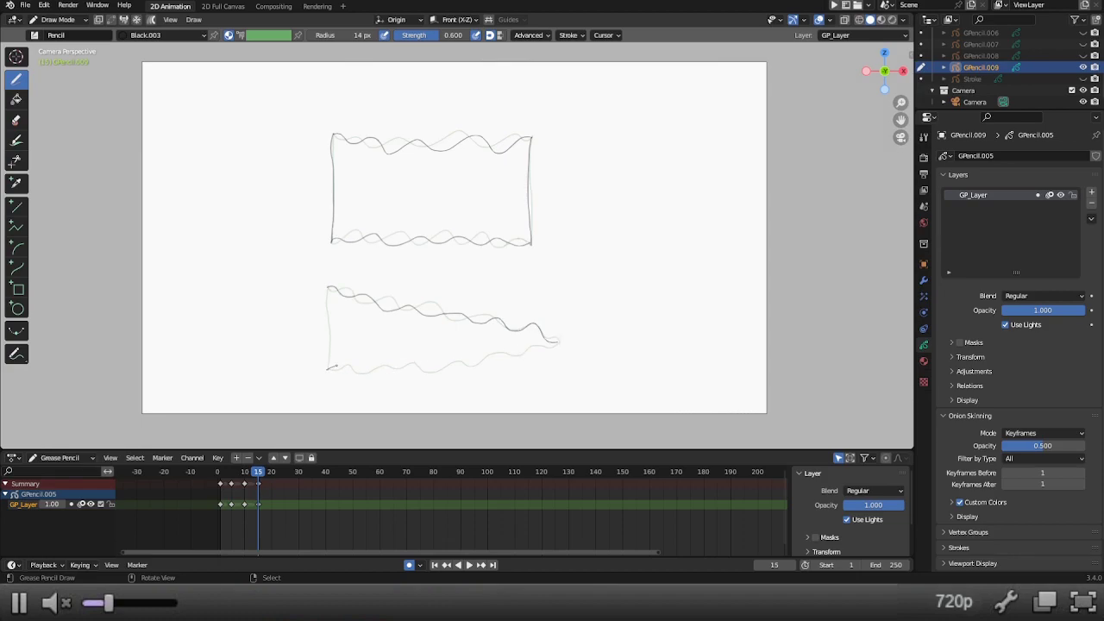
{"action": "mouse_move", "coordinate": [353, 370]}
{"action": "left_mouse_down"}
{"action": "mouse_move", "coordinate": [457, 367]}
{"action": "mouse_move", "coordinate": [542, 347]}
{"action": "left_mouse_up"}
{"action": "left_click_drag", "start_coordinate": [327, 313], "coordinate": [328, 328]}
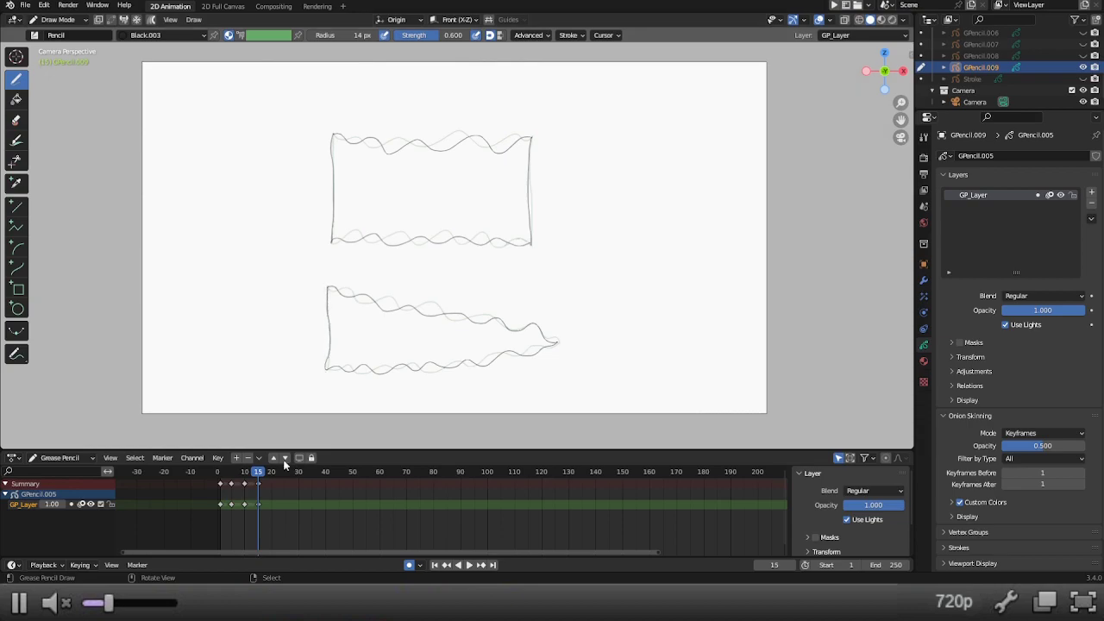
Step: Scrub and play back frames 1 to 15 to examine the wave motion of both shapes
{"action": "left_click", "coordinate": [220, 474]}
{"action": "mouse_move", "coordinate": [219, 473]}
{"action": "left_mouse_down"}
{"action": "mouse_move", "coordinate": [266, 482]}
{"action": "mouse_move", "coordinate": [226, 481]}
{"action": "mouse_move", "coordinate": [248, 481]}
{"action": "left_mouse_up"}
{"action": "key", "text": "space"}
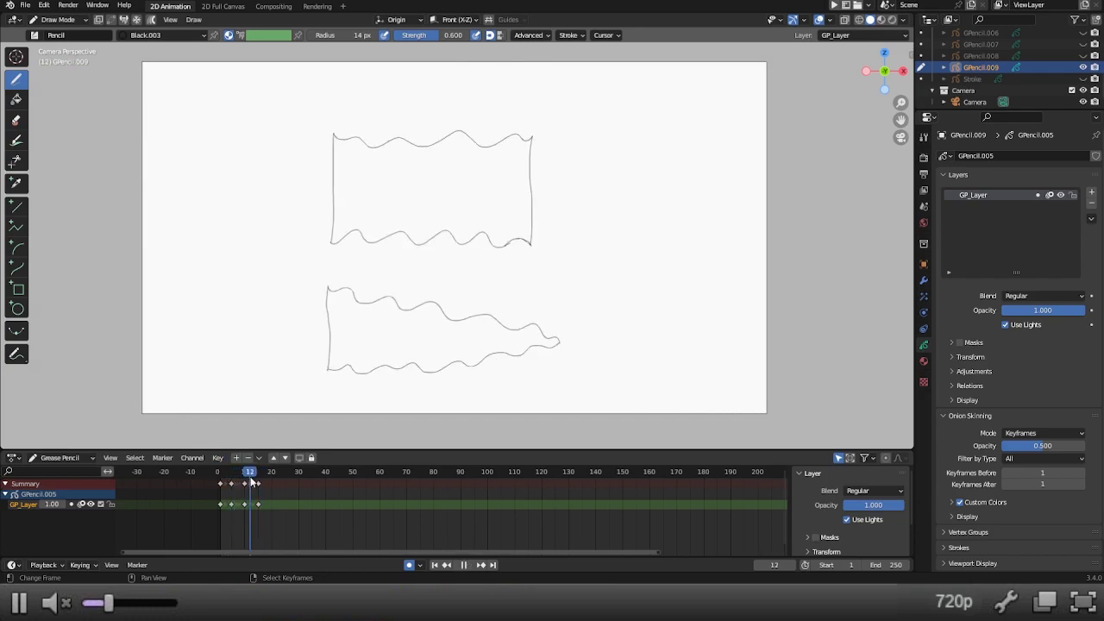
{"action": "key", "text": "space"}
{"action": "left_click", "coordinate": [232, 480]}
{"action": "key", "text": "space"}
{"action": "key", "text": "space"}
{"action": "left_click_drag", "start_coordinate": [232, 476], "coordinate": [258, 480]}
{"action": "left_click", "coordinate": [245, 500]}
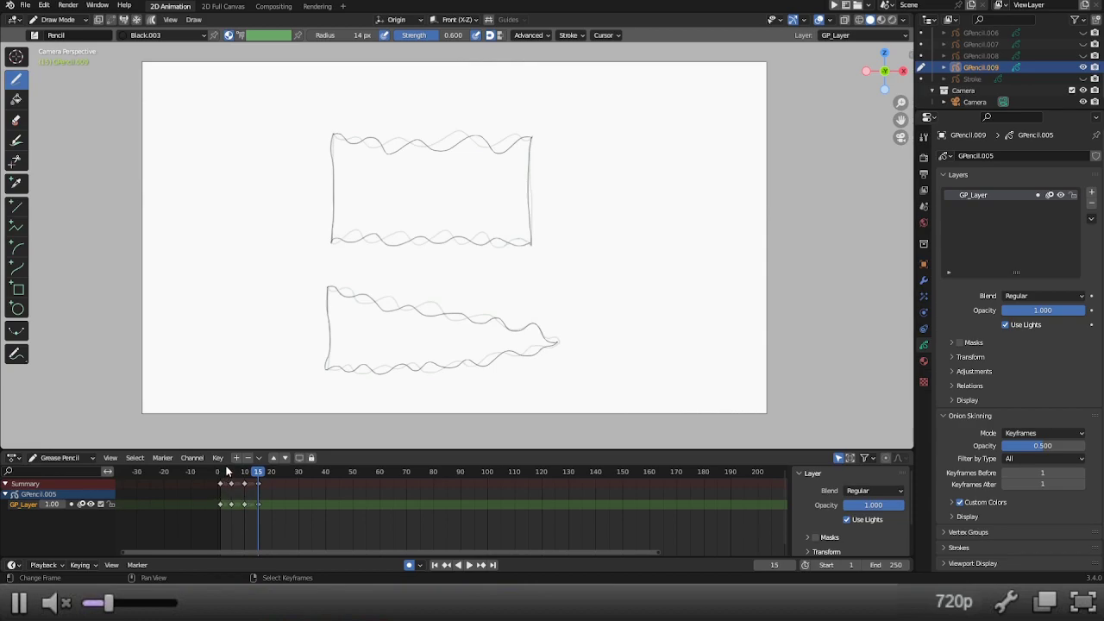
{"action": "left_click", "coordinate": [925, 283]}
{"action": "left_click", "coordinate": [968, 158]}
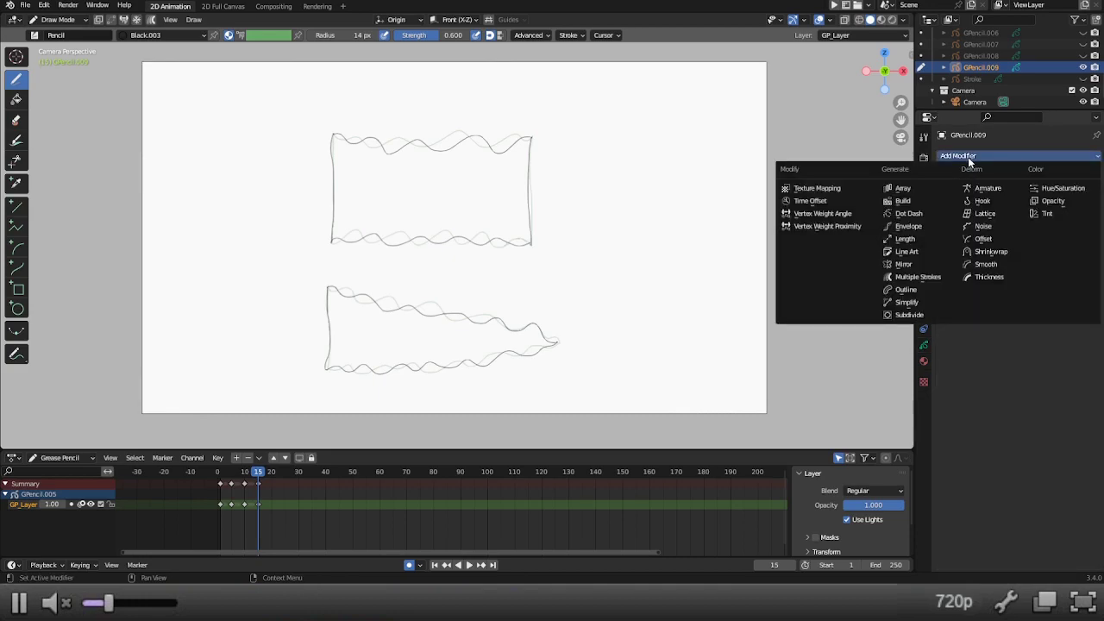
{"action": "left_click", "coordinate": [925, 266]}
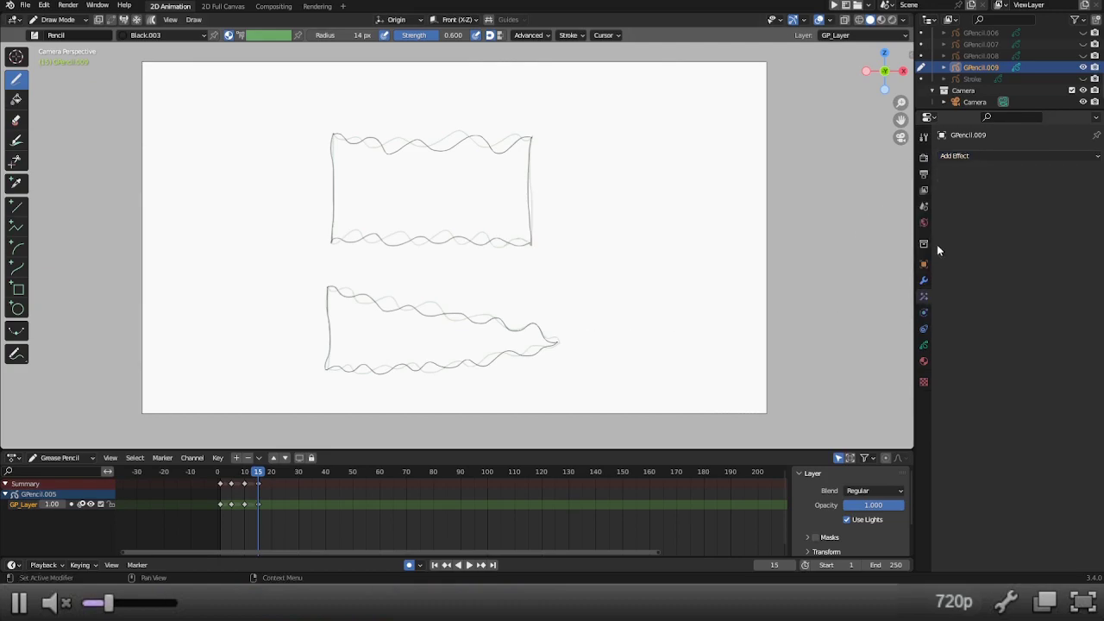
{"action": "left_click", "coordinate": [949, 156]}
{"action": "scroll", "coordinate": [802, 493], "scroll_direction": "down", "scroll_amount": 2}
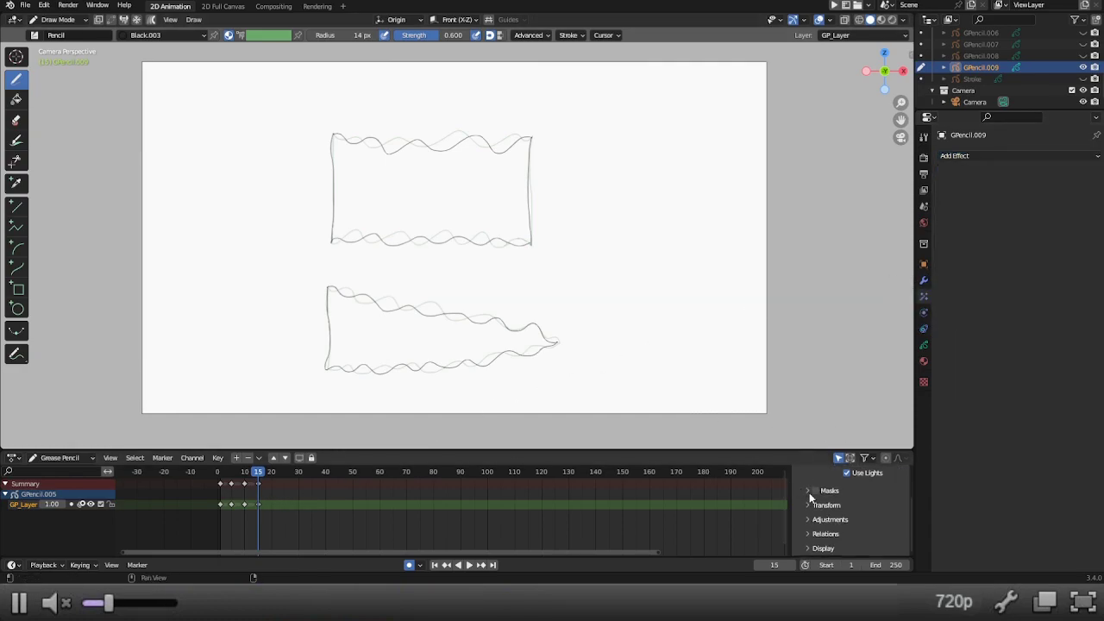
{"action": "scroll", "coordinate": [811, 508], "scroll_direction": "up", "scroll_amount": 2}
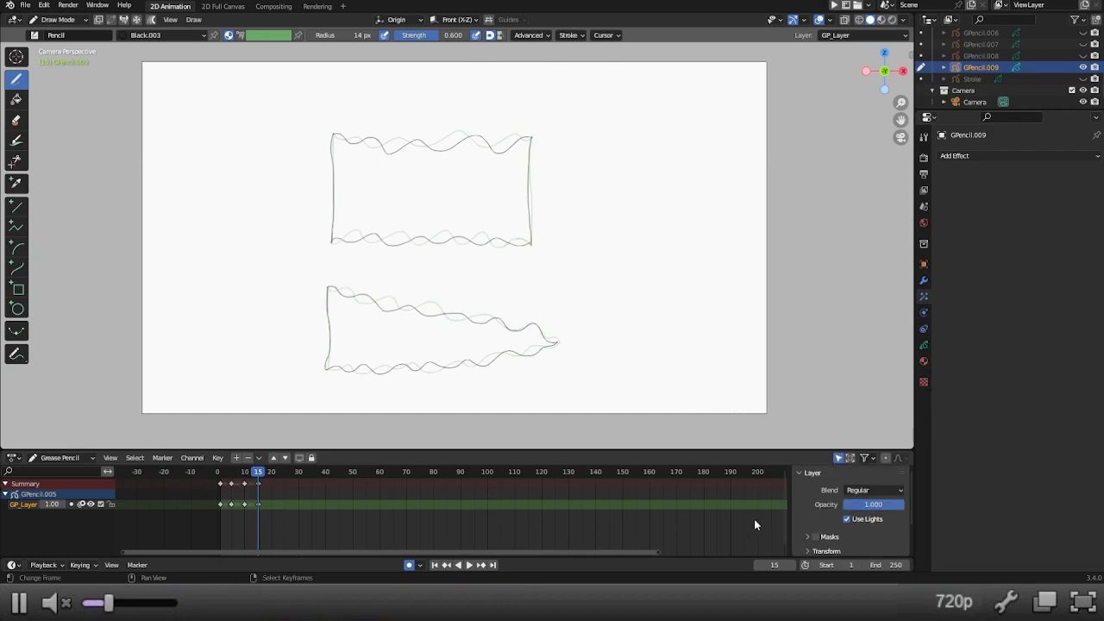
{"action": "scroll", "coordinate": [830, 508], "scroll_direction": "down", "scroll_amount": 2}
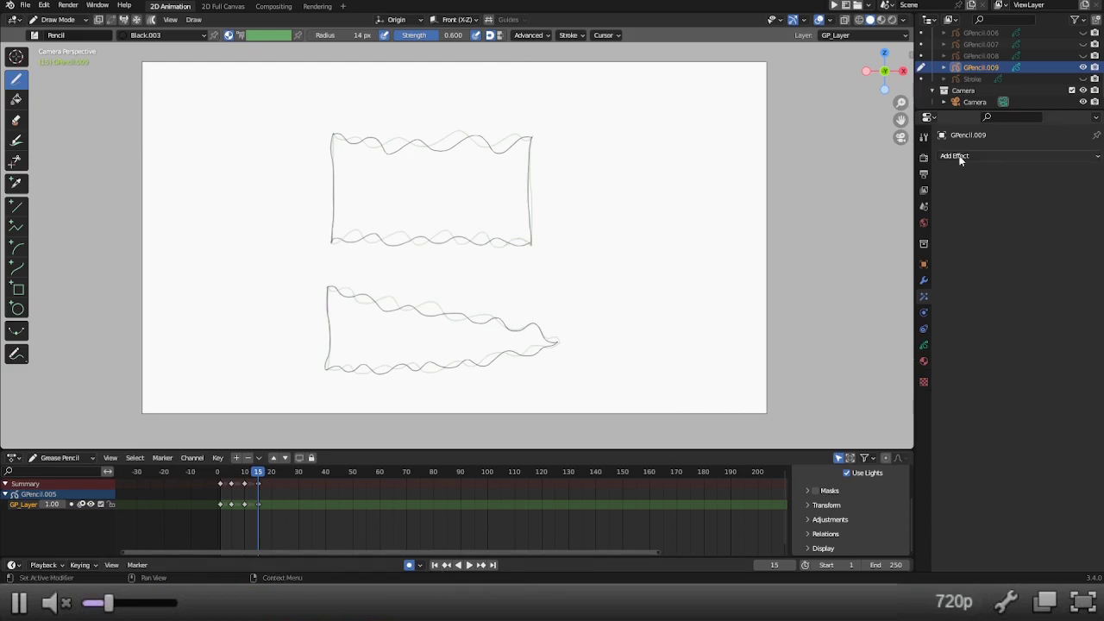
Step: Add a Time Offset modifier to the Grease Pencil object and go to frame 5
{"action": "left_click", "coordinate": [924, 280]}
{"action": "left_click", "coordinate": [986, 155]}
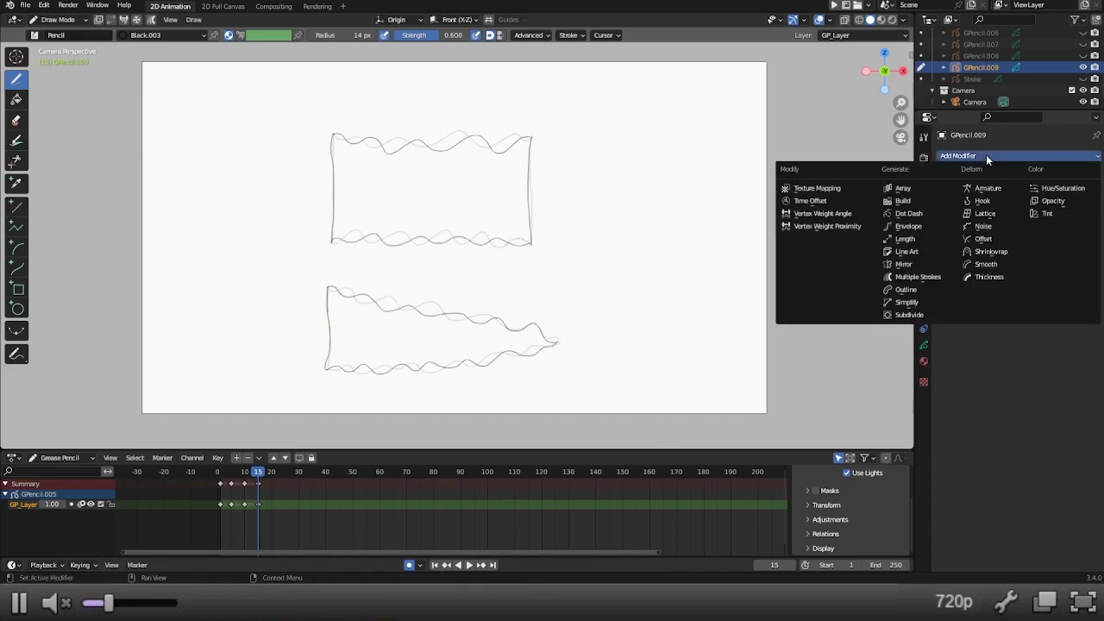
{"action": "left_click", "coordinate": [827, 199]}
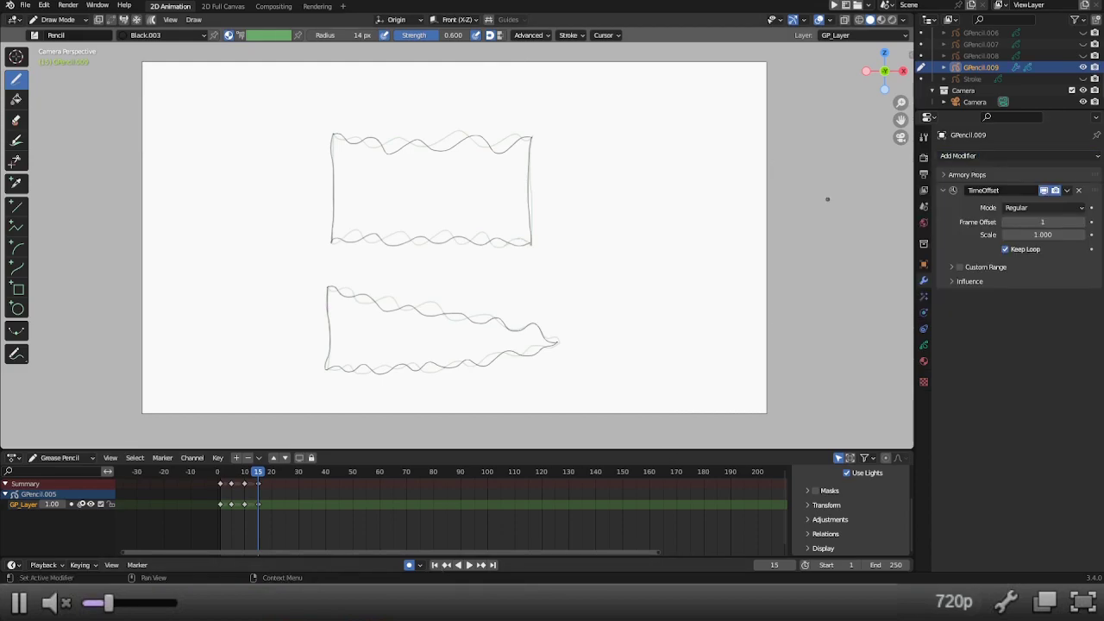
{"action": "left_click", "coordinate": [231, 476]}
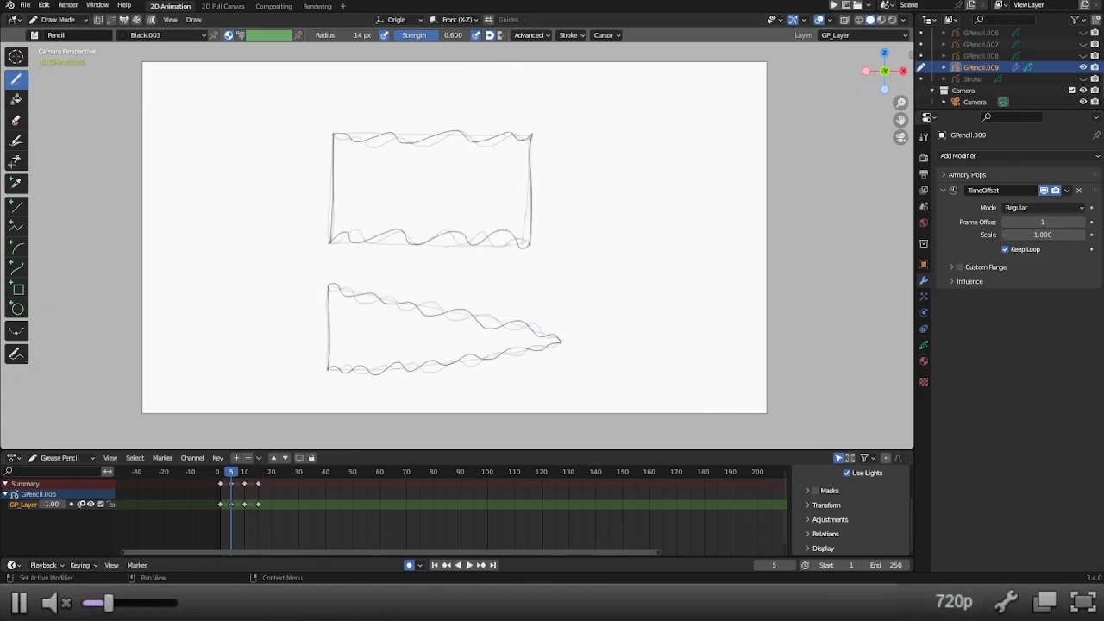
Step: Enable the Time Offset modifier's custom range, with frame start 5 and end 15
{"action": "left_click", "coordinate": [951, 267]}
{"action": "left_click", "coordinate": [959, 266]}
{"action": "left_click_drag", "start_coordinate": [1073, 284], "coordinate": [1085, 288]}
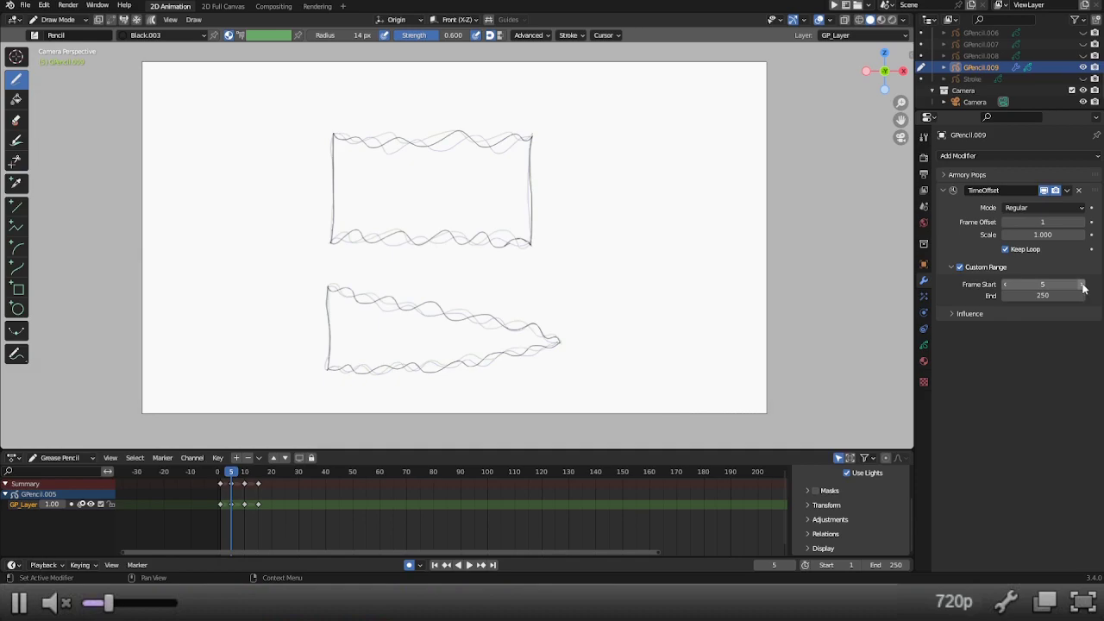
{"action": "left_click", "coordinate": [1059, 295]}
{"action": "type", "text": "15"}
{"action": "key", "text": "Return"}
Step: Play back the looping waves from frame 5, then set the Time Offset modifier's Frame Offset to 0
{"action": "mouse_move", "coordinate": [241, 475]}
{"action": "left_mouse_down"}
{"action": "mouse_move", "coordinate": [289, 481]}
{"action": "mouse_move", "coordinate": [221, 471]}
{"action": "mouse_move", "coordinate": [277, 472]}
{"action": "mouse_move", "coordinate": [231, 473]}
{"action": "left_mouse_up"}
{"action": "key", "text": "space"}
{"action": "key", "text": "space"}
{"action": "key", "text": "space"}
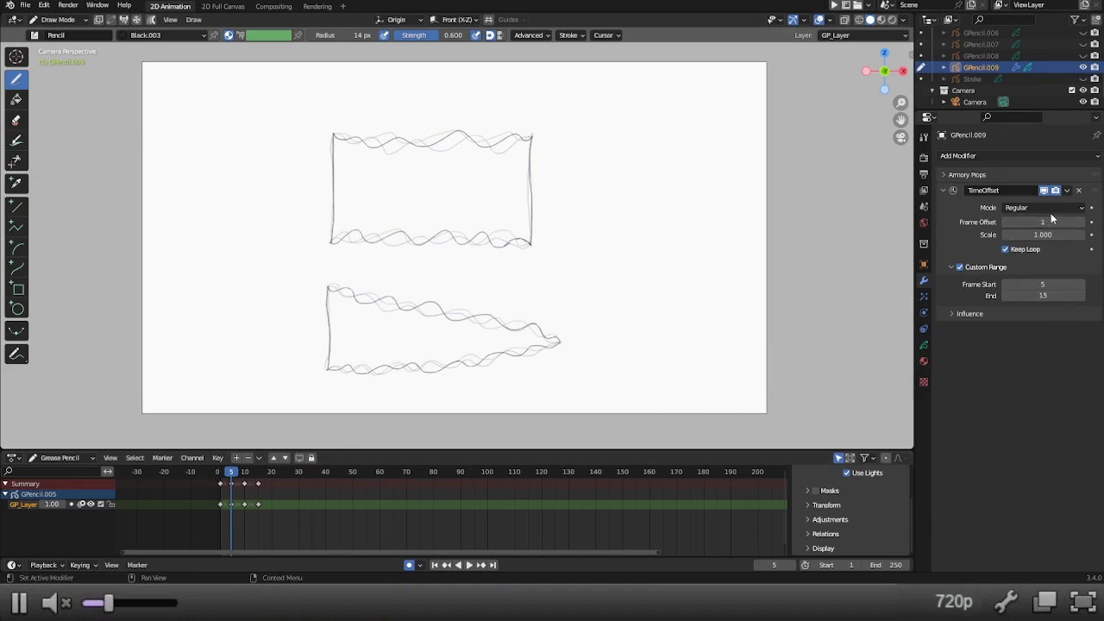
{"action": "left_click", "coordinate": [1003, 221]}
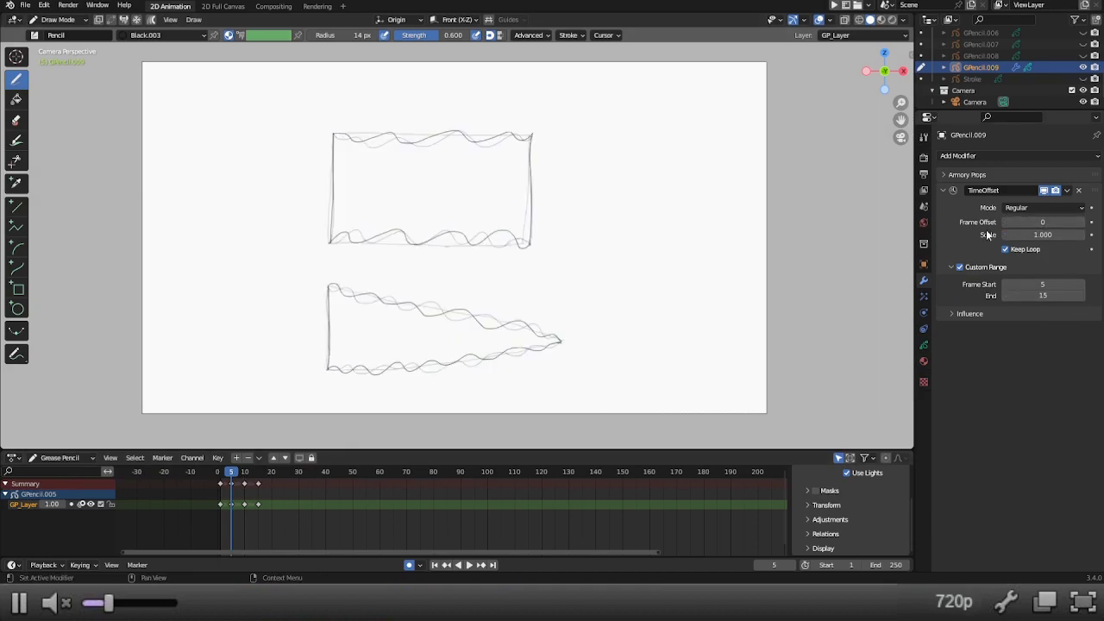
Step: Play back the waves, return to frame 5 and expand the Time Offset modifier's Influence settings
{"action": "key", "text": "space"}
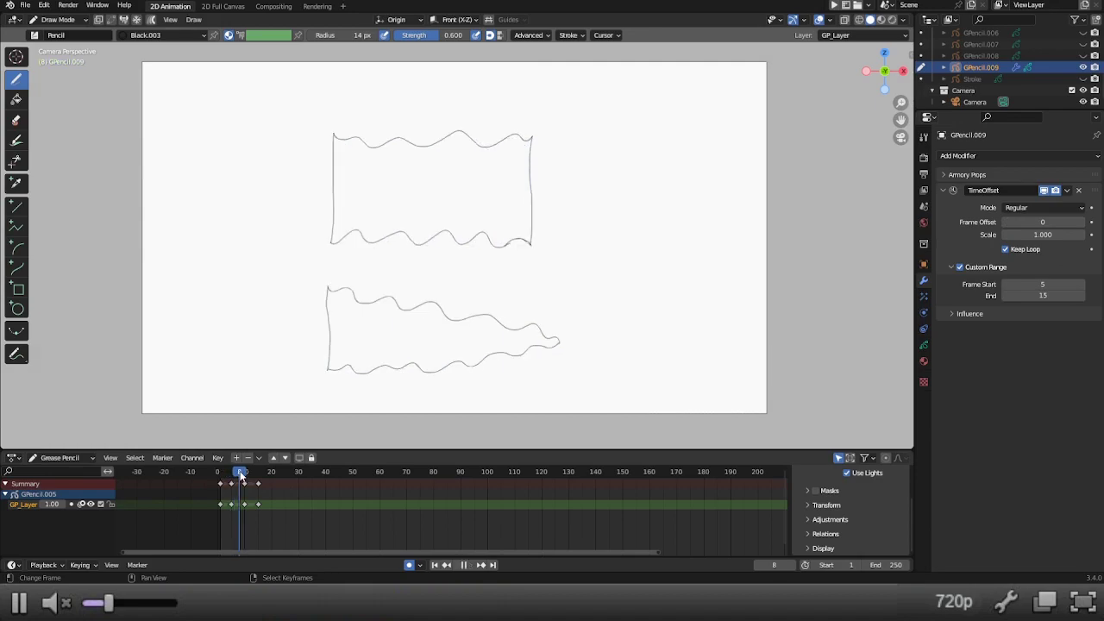
{"action": "mouse_move", "coordinate": [232, 474]}
{"action": "left_mouse_down"}
{"action": "mouse_move", "coordinate": [344, 474]}
{"action": "mouse_move", "coordinate": [230, 479]}
{"action": "left_mouse_up"}
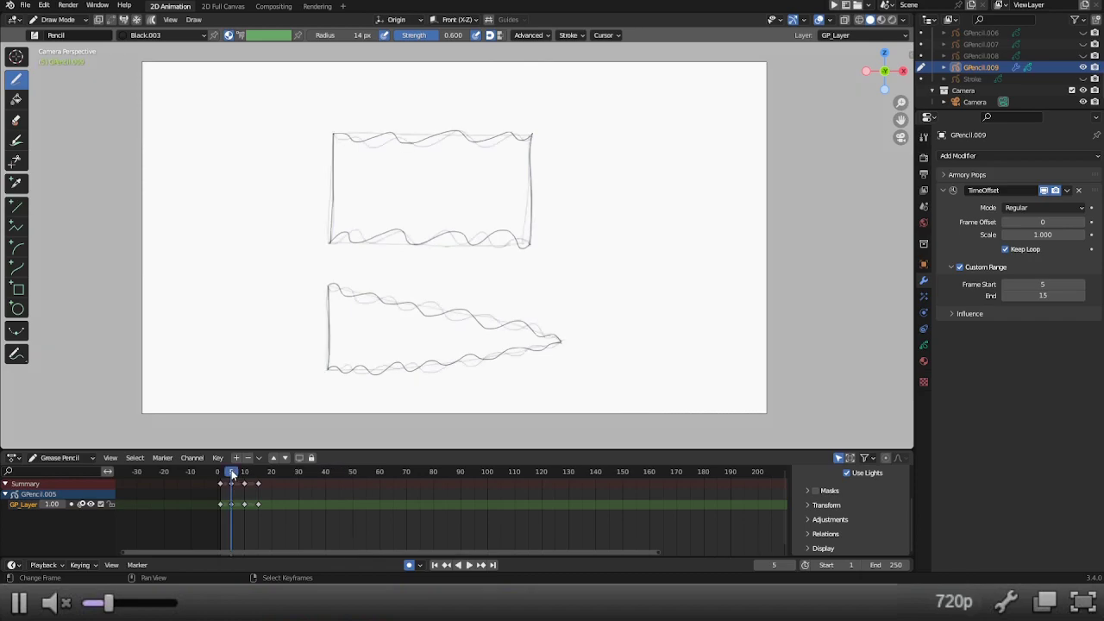
{"action": "left_click", "coordinate": [951, 316]}
{"action": "left_click", "coordinate": [950, 317]}
{"action": "left_click", "coordinate": [950, 317]}
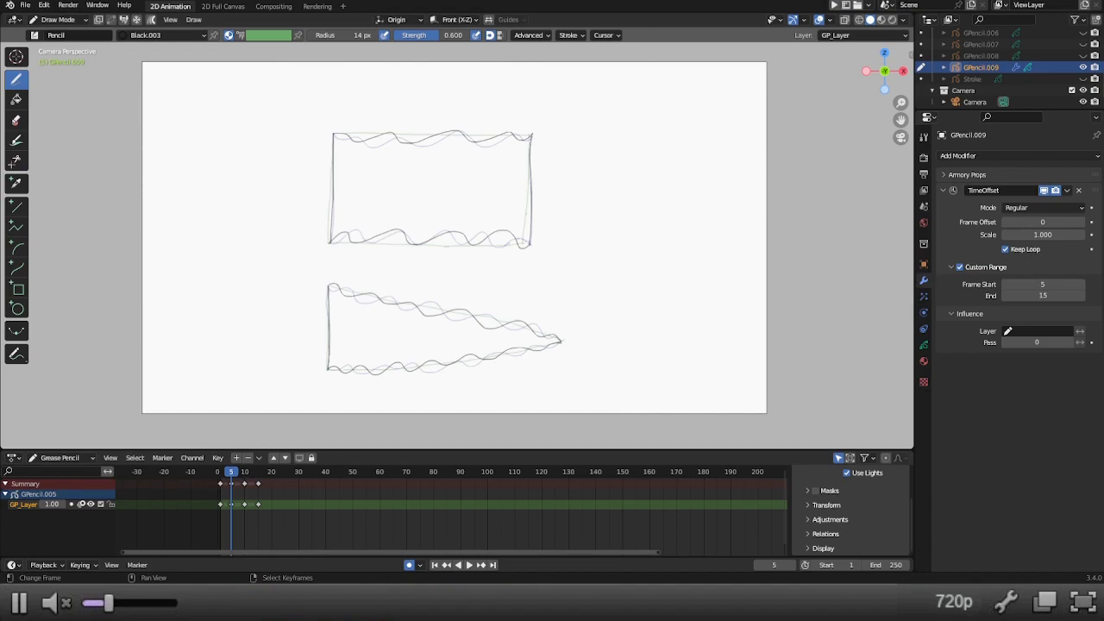
Step: Set the Time Offset custom range's end frame to 250 and test the playback, returning to frame 5
{"action": "left_click", "coordinate": [1043, 295]}
{"action": "type", "text": "250"}
{"action": "key", "text": "Return"}
{"action": "key", "text": "space"}
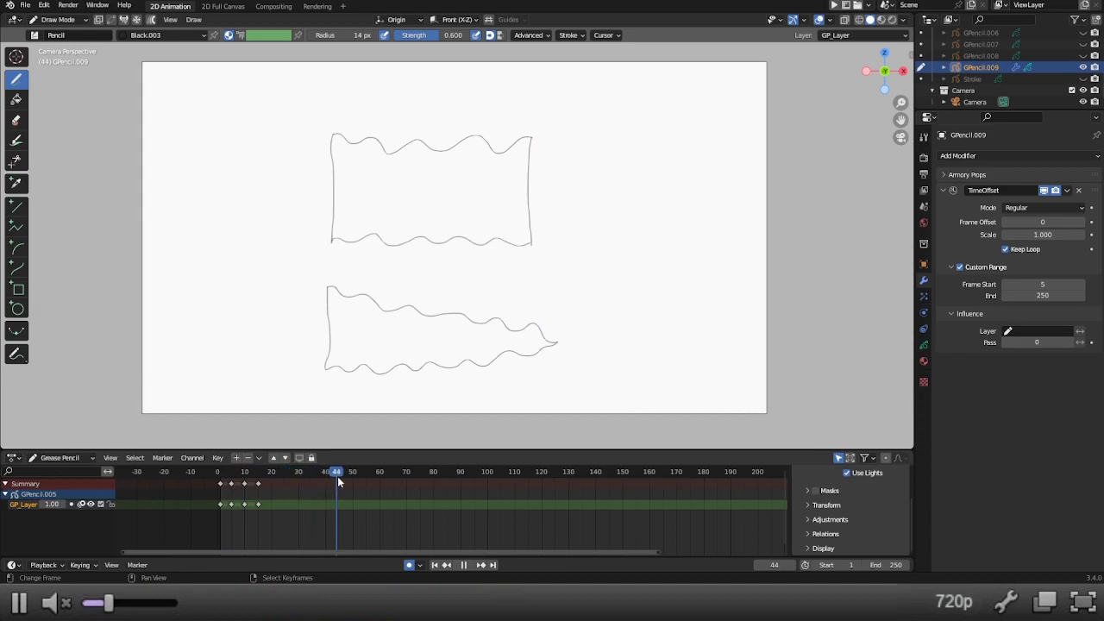
{"action": "left_click", "coordinate": [231, 472]}
{"action": "key", "text": "space"}
Step: Set the Time Offset custom range's end frame to 20
{"action": "left_click", "coordinate": [1045, 296]}
{"action": "type", "text": "15"}
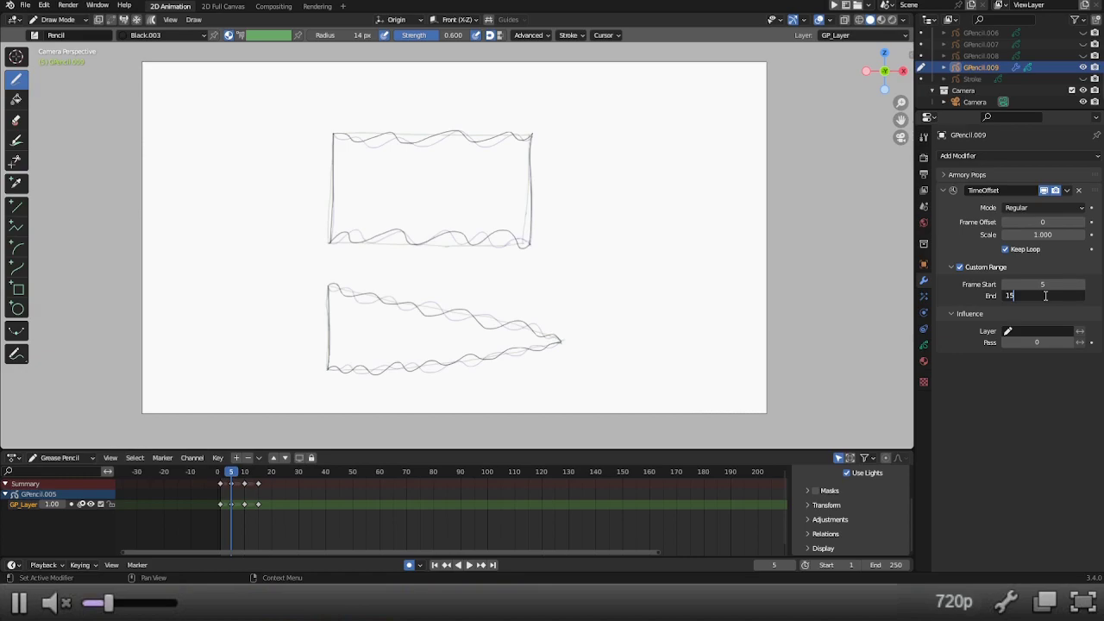
{"action": "type", "text": "20"}
{"action": "key", "text": "ctrl+a"}
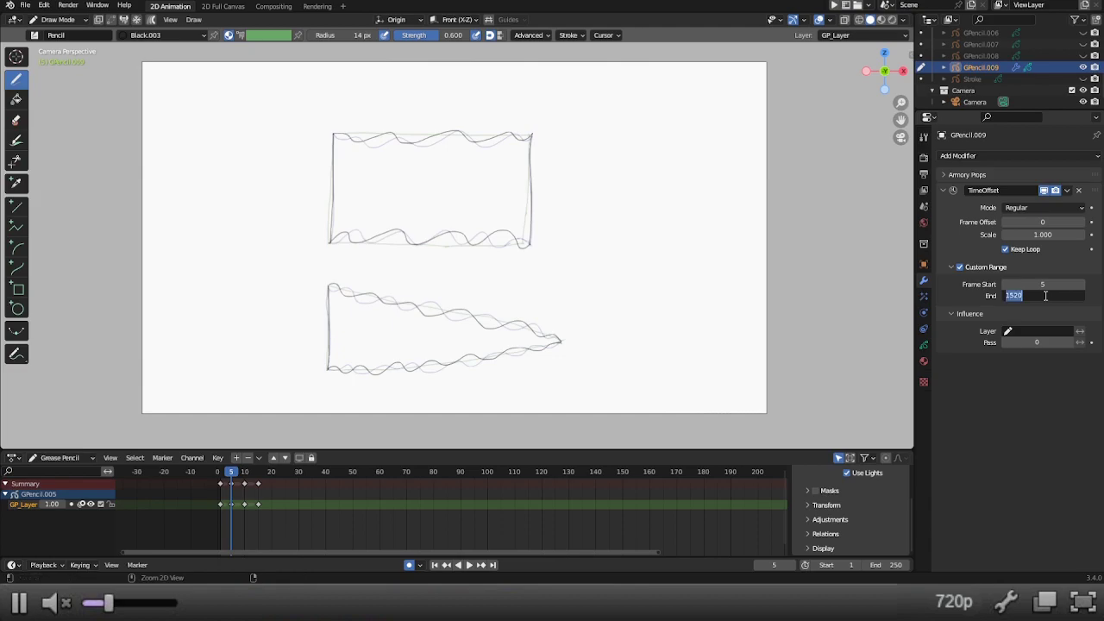
{"action": "type", "text": "20"}
{"action": "key", "text": "Return"}
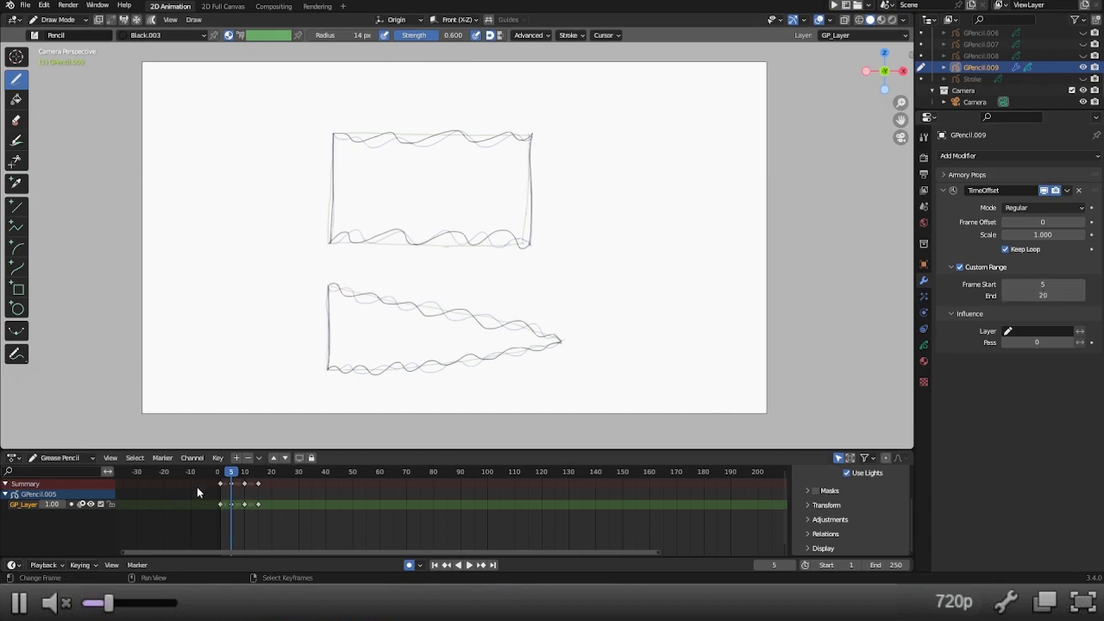
Step: Play back and scrub the timeline from frame 5 to examine how the wave loop repeats
{"action": "key", "text": "space"}
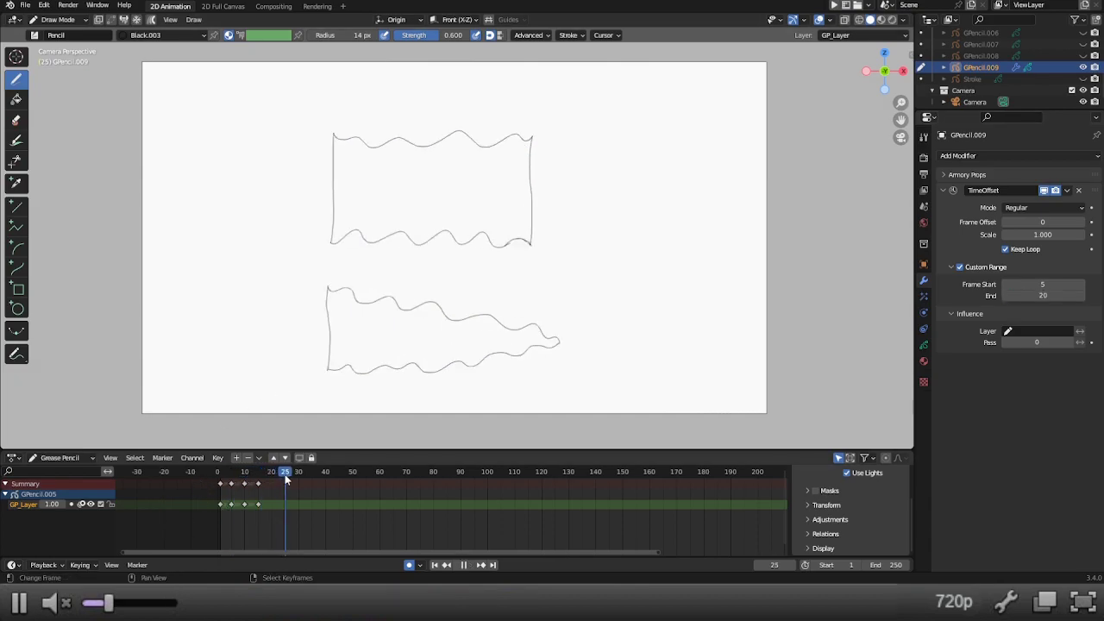
{"action": "left_click", "coordinate": [231, 473]}
{"action": "left_click_drag", "start_coordinate": [231, 473], "coordinate": [539, 474]}
{"action": "key", "text": "space"}
{"action": "left_click", "coordinate": [232, 472]}
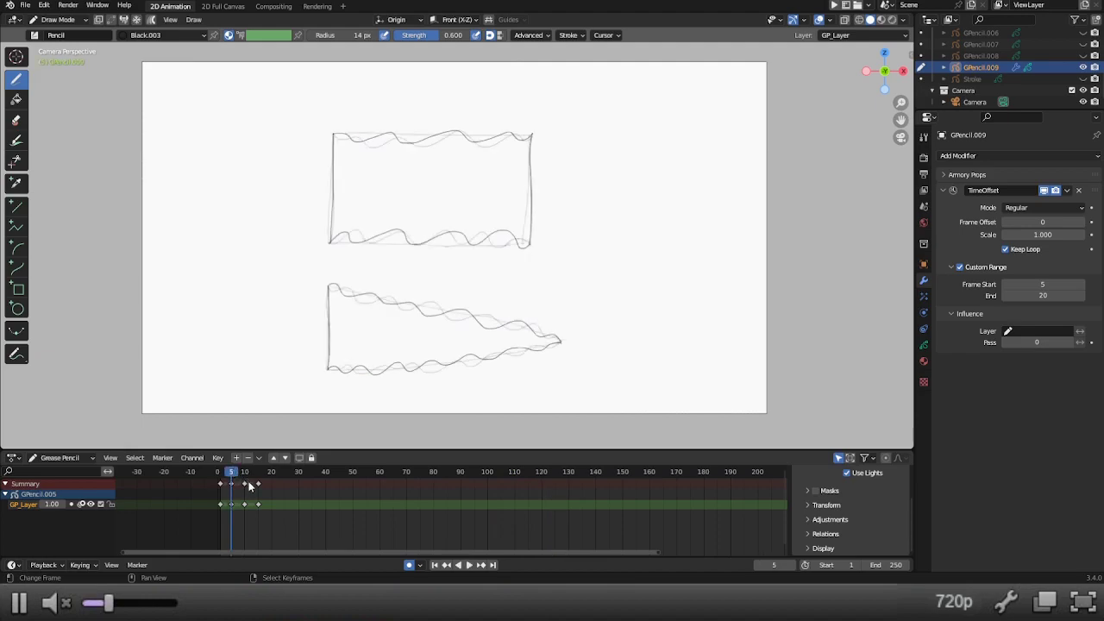
{"action": "key", "text": "space"}
{"action": "key", "text": "Escape"}
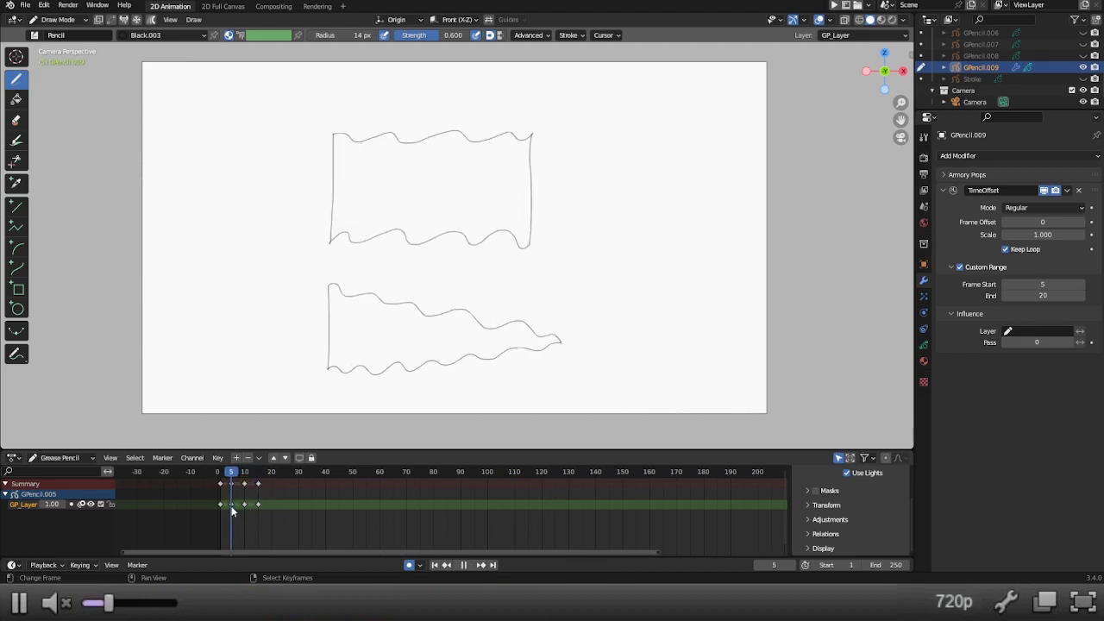
Step: Select the keyframes from frame 5 to 15, scale their timing by about 0.59 around frame 5, and go to frame 11
{"action": "left_click_drag", "start_coordinate": [275, 492], "coordinate": [236, 516]}
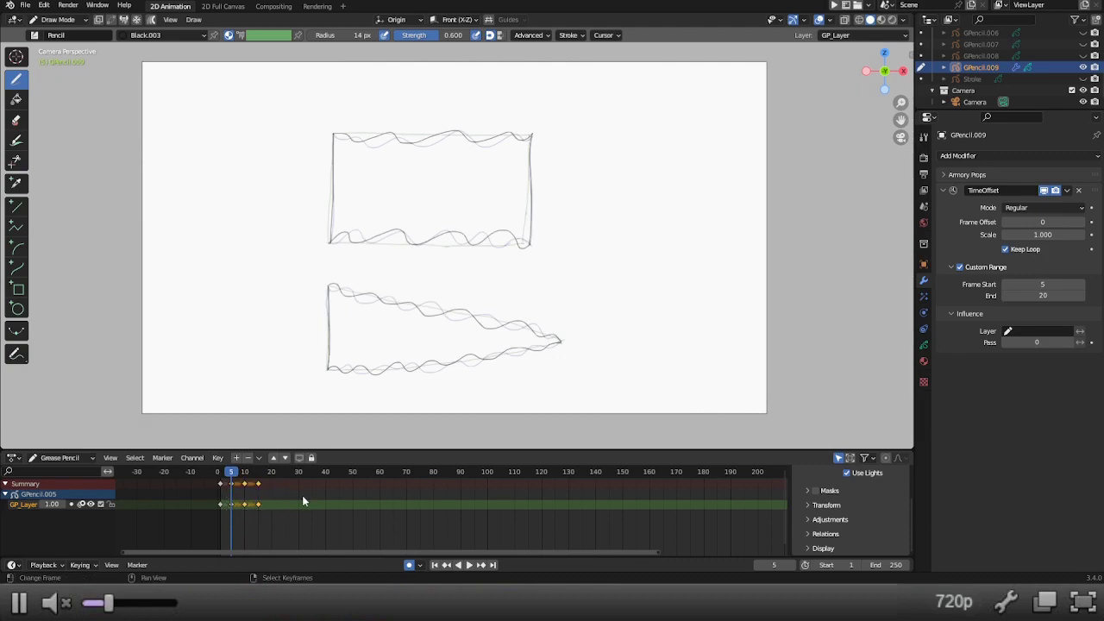
{"action": "key", "text": "s"}
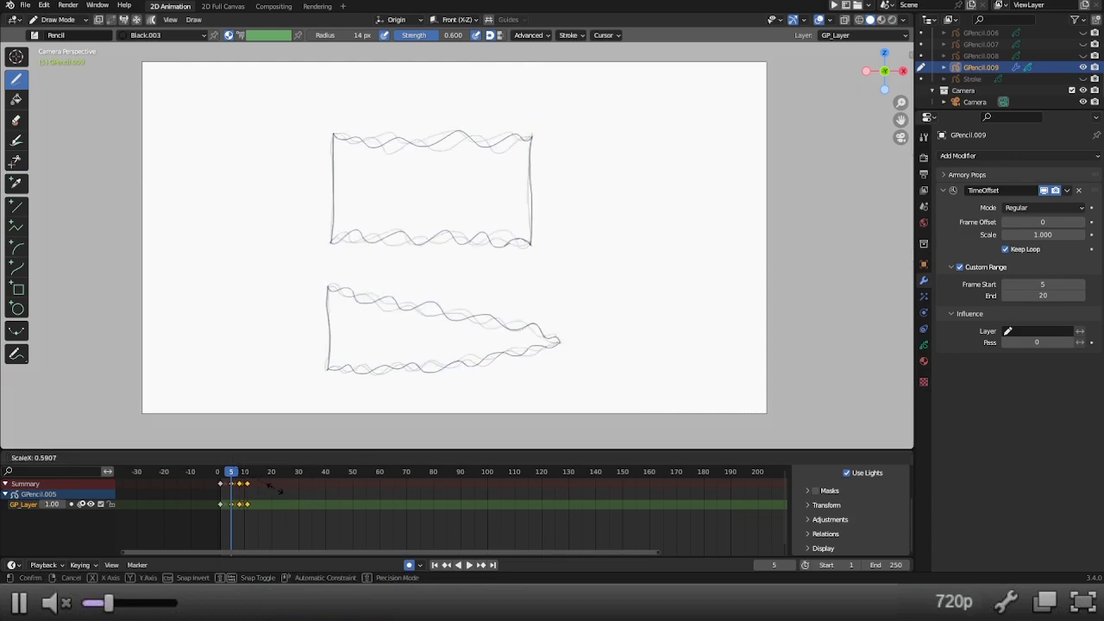
{"action": "left_click", "coordinate": [275, 488]}
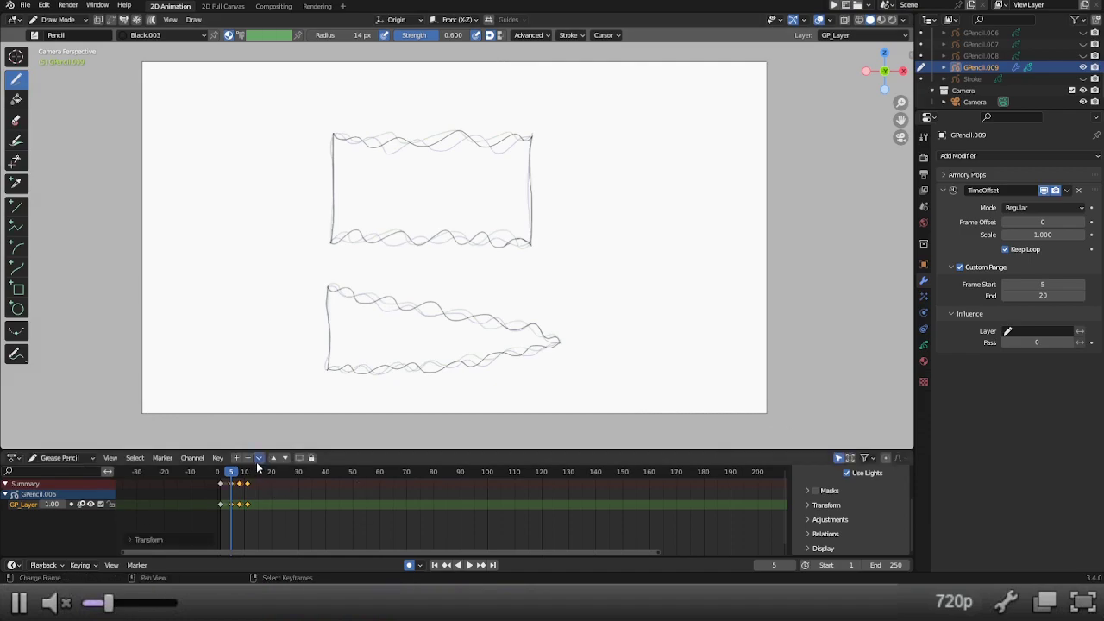
{"action": "left_click", "coordinate": [246, 473]}
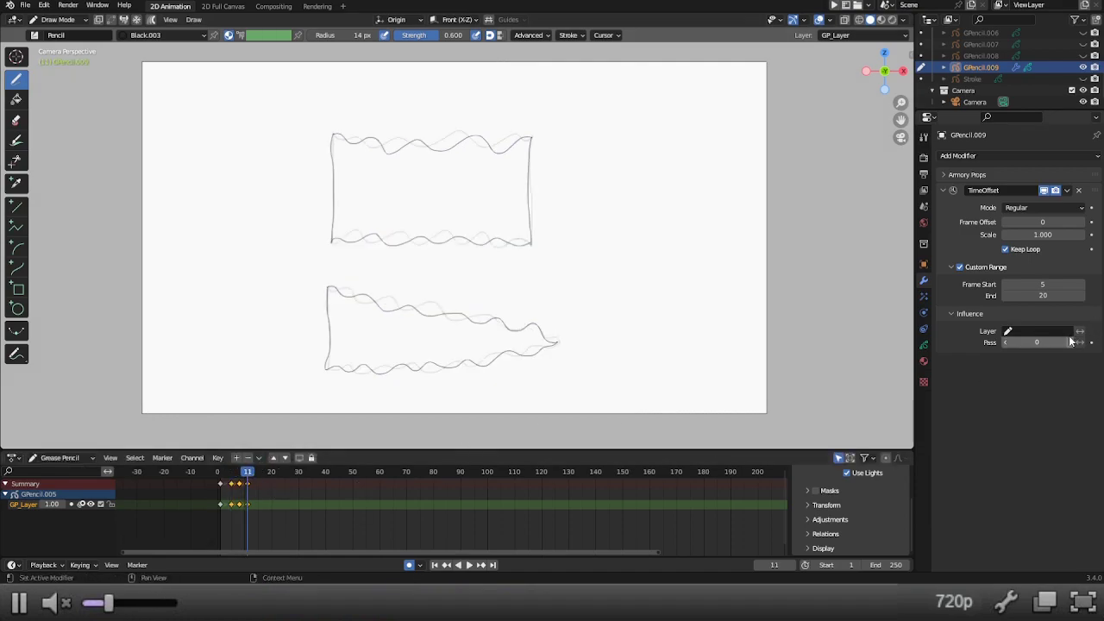
Step: Set the custom range's end frame to 16, then play and scrub frames 5 to 11 to test the loop
{"action": "double_click", "coordinate": [1038, 295]}
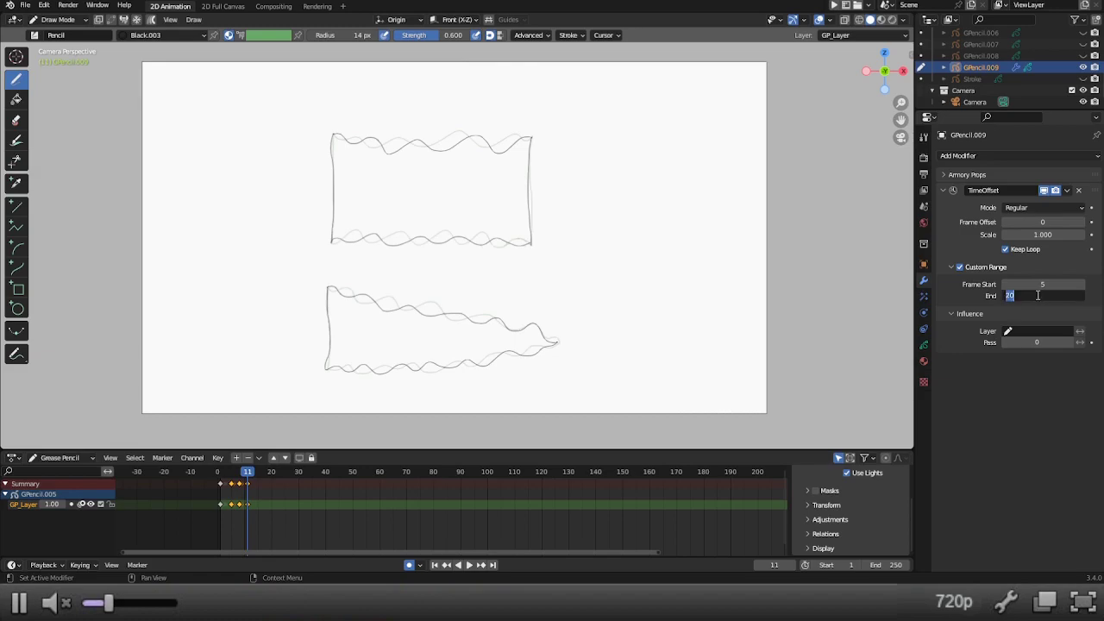
{"action": "type", "text": "16"}
{"action": "key", "text": "Return"}
{"action": "left_click", "coordinate": [231, 474]}
{"action": "key", "text": "space"}
{"action": "left_click_drag", "start_coordinate": [231, 473], "coordinate": [248, 473]}
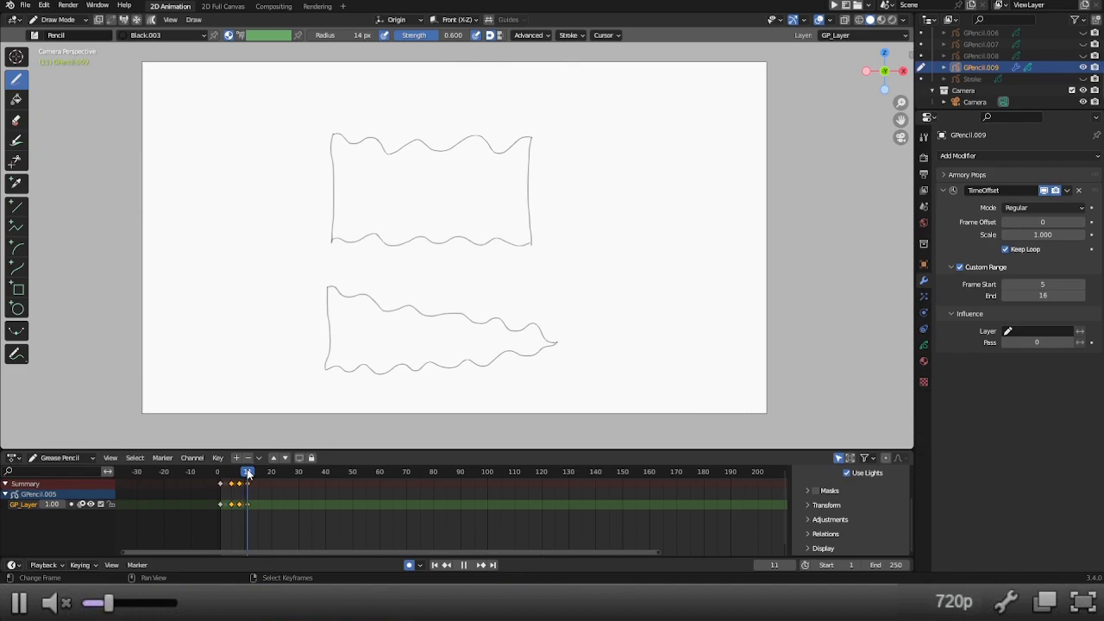
{"action": "left_click_drag", "start_coordinate": [249, 472], "coordinate": [248, 473]}
{"action": "left_click", "coordinate": [232, 472]}
Step: Set the custom range's end frame to 14 and play back the loop, returning to frame 5
{"action": "left_click", "coordinate": [1044, 297]}
{"action": "type", "text": "14"}
{"action": "key", "text": "Return"}
{"action": "key", "text": "space"}
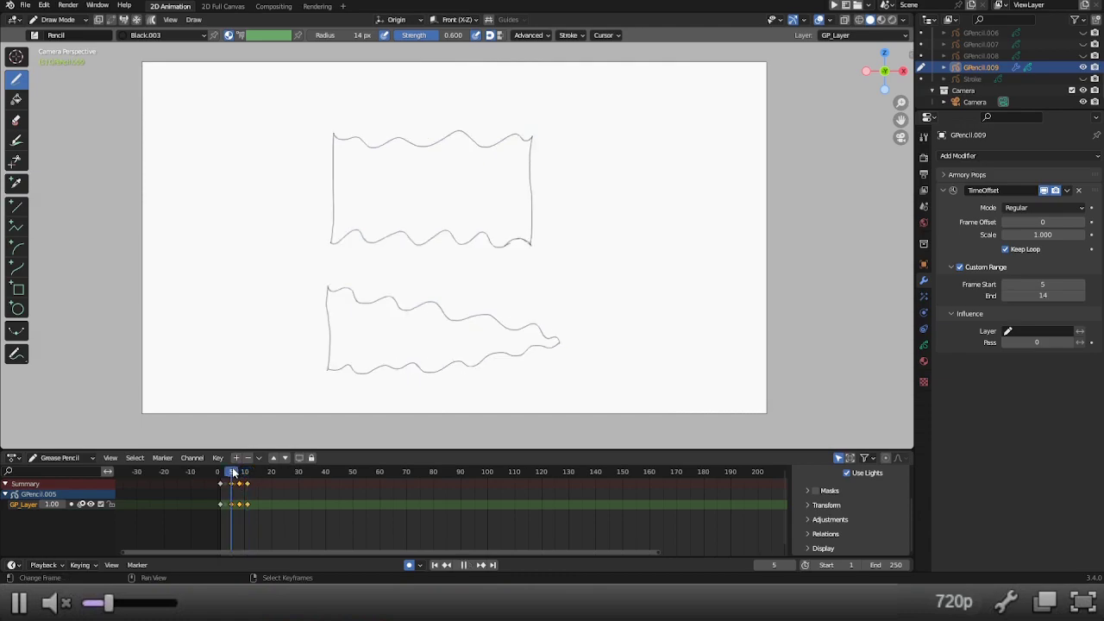
{"action": "left_click_drag", "start_coordinate": [263, 477], "coordinate": [366, 481]}
{"action": "key", "text": "shift+Left"}
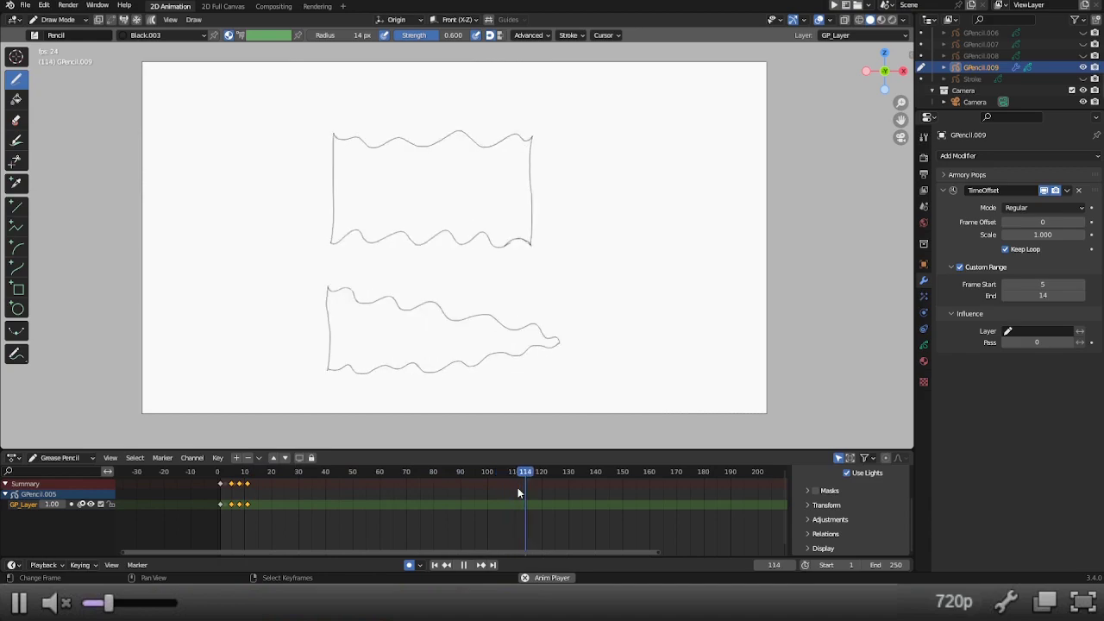
{"action": "key", "text": "space"}
{"action": "left_click", "coordinate": [230, 472]}
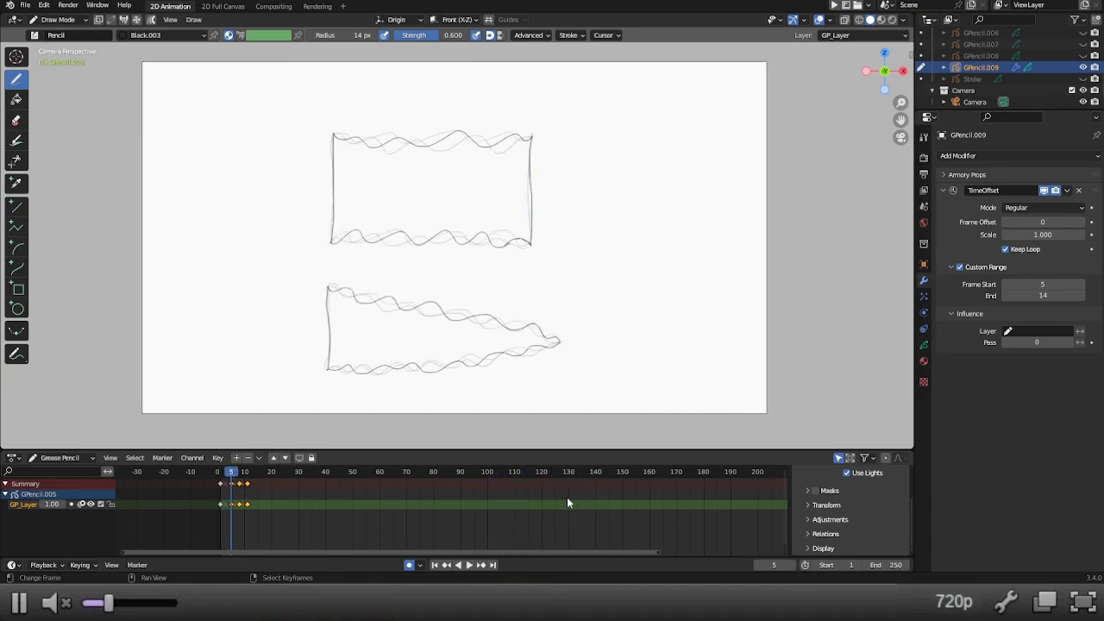